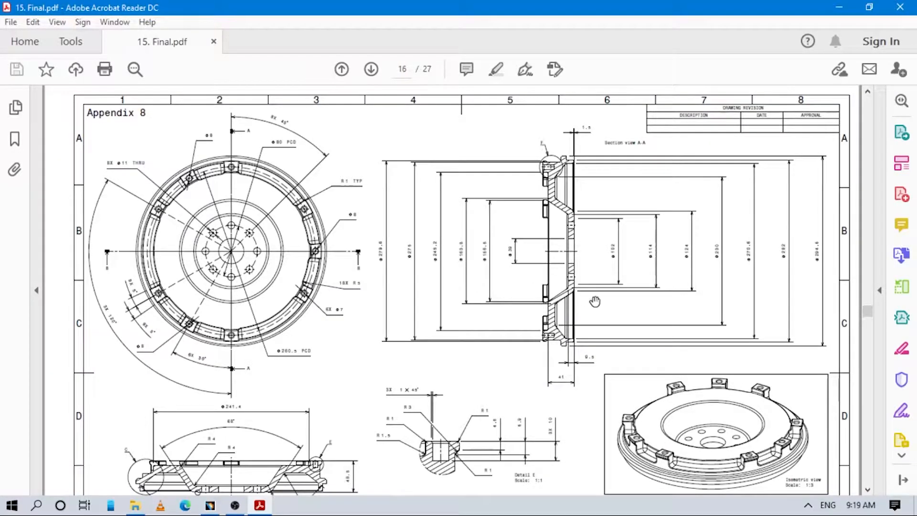
Step: Switch to CATIA V5 and create a new part named Flywheel
drag(519, 356, 532, 245)
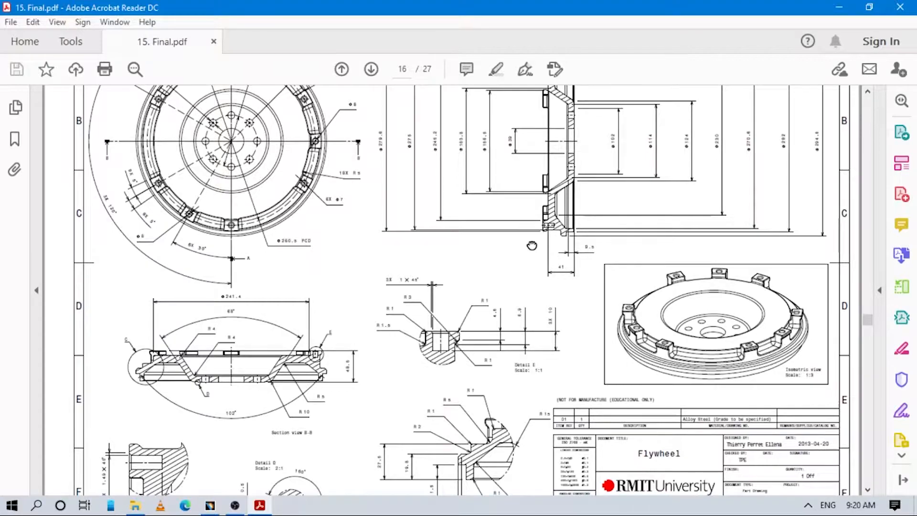
scroll(534, 251, up, 1)
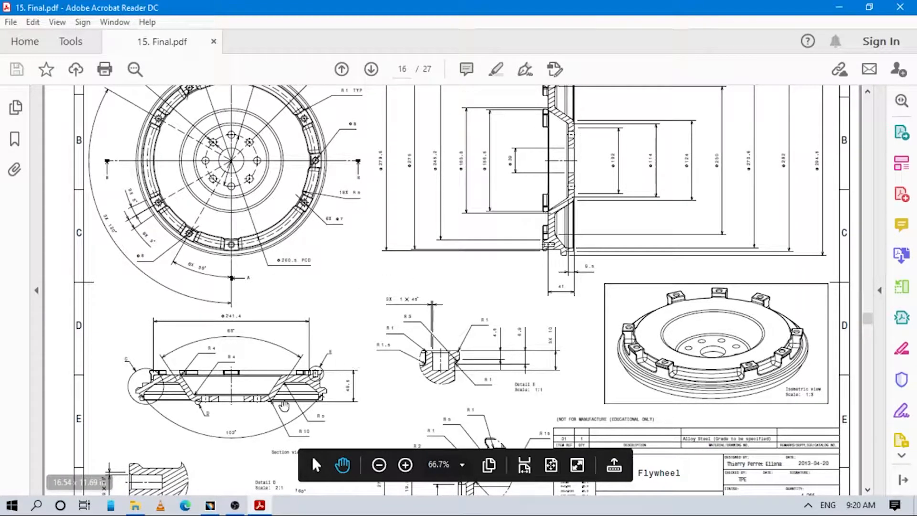
mouse_move(214, 511)
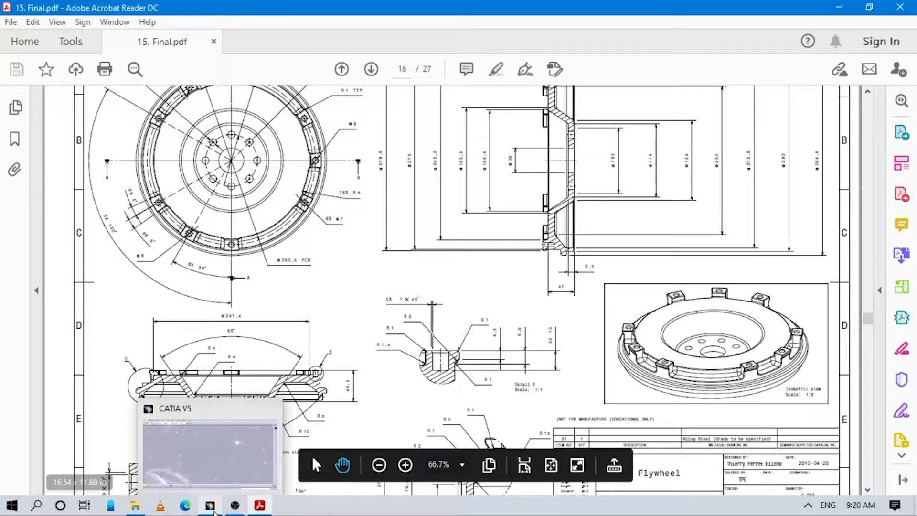
click(210, 465)
click(7, 21)
mouse_move(62, 109)
click(307, 111)
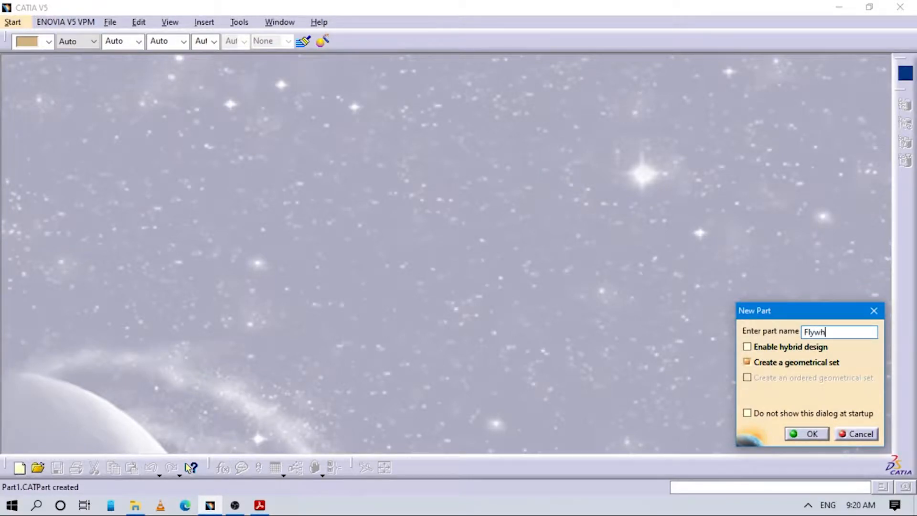
key(Return)
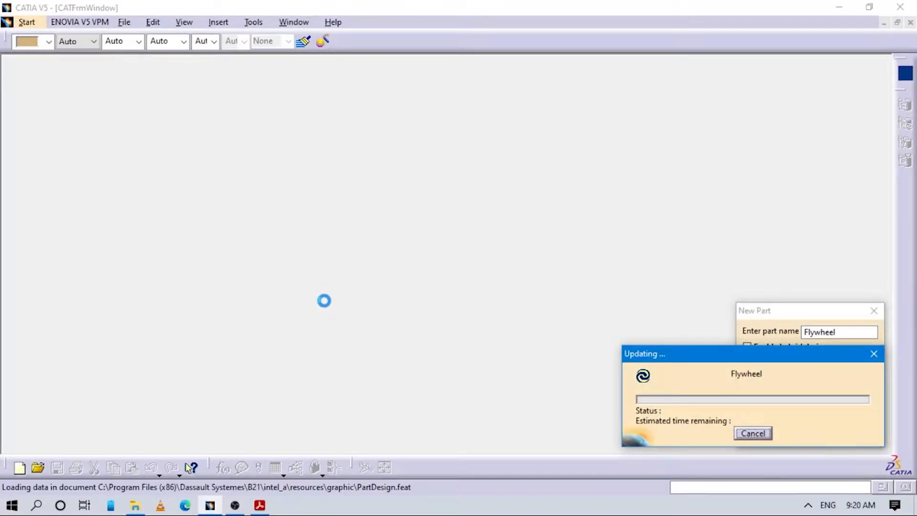
key(XF86MonBrightnessUp)
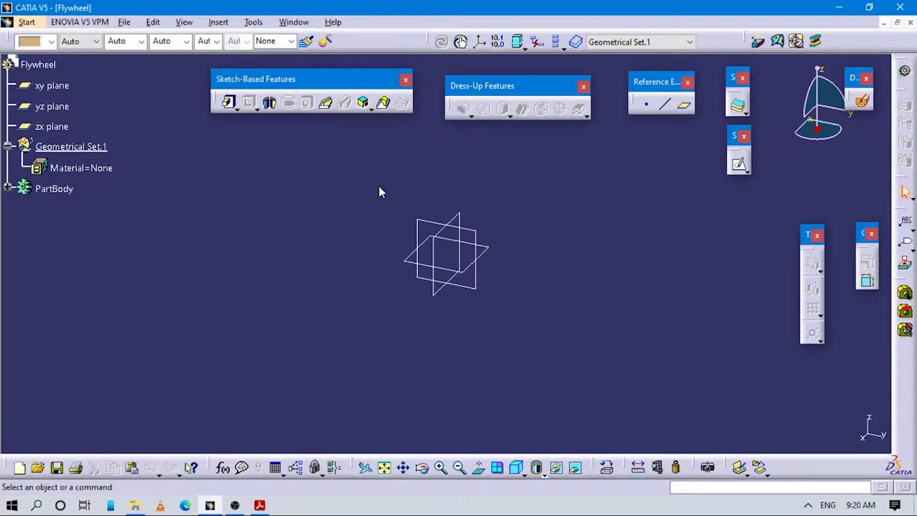
Step: Select the xy, yz and zx reference planes together and hide them
drag(375, 176, 520, 336)
drag(361, 172, 545, 355)
drag(363, 174, 378, 191)
right_click(466, 228)
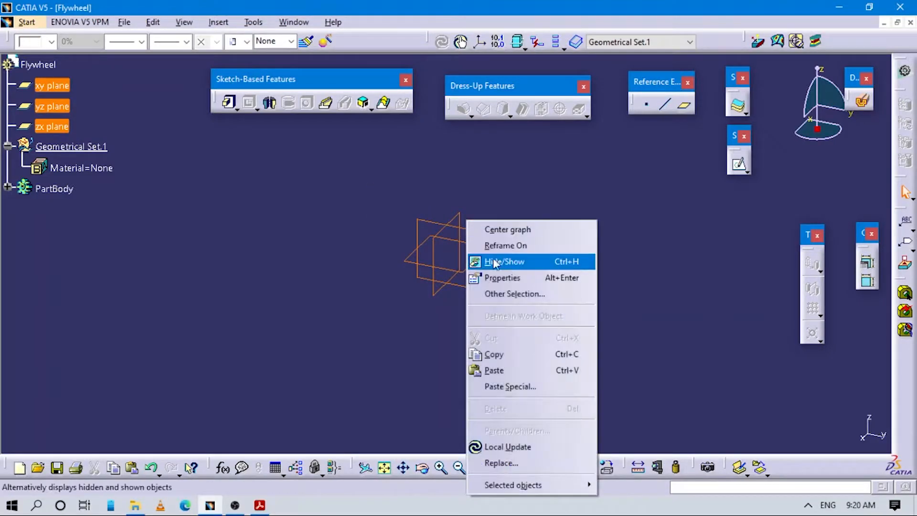
click(514, 260)
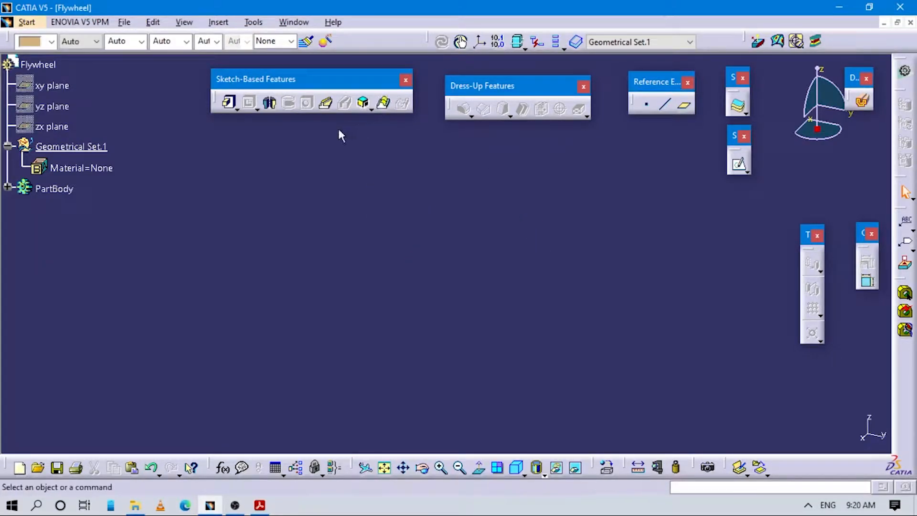
Step: Create a reference point at coordinates 0, 0, 0 and define a standard axis system with its origin at that point
click(646, 103)
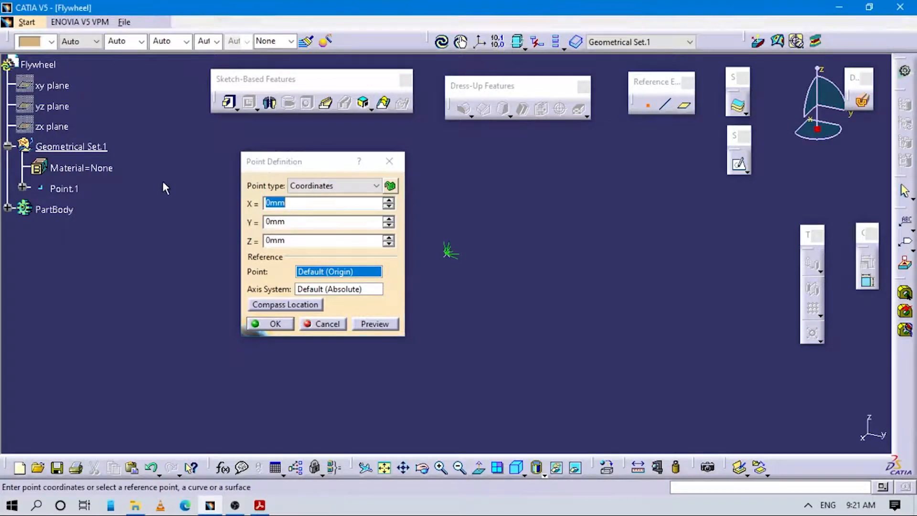
click(287, 325)
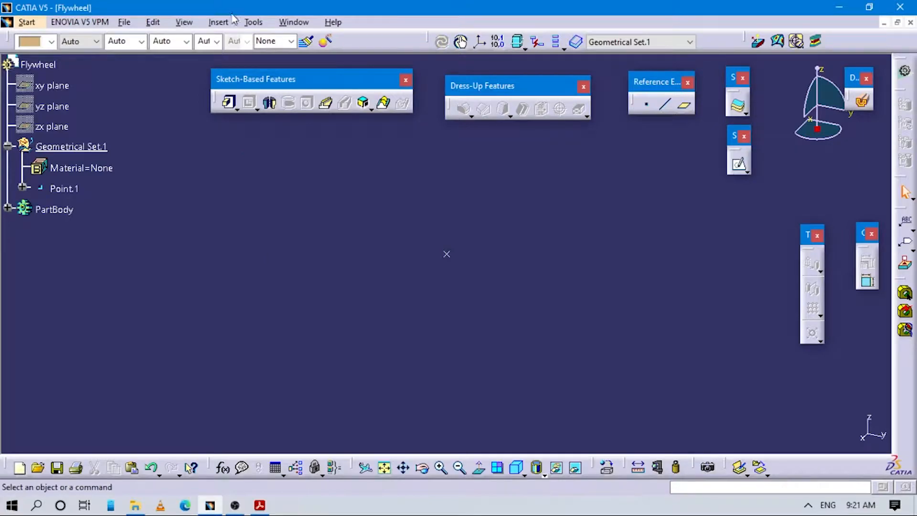
click(218, 22)
click(243, 179)
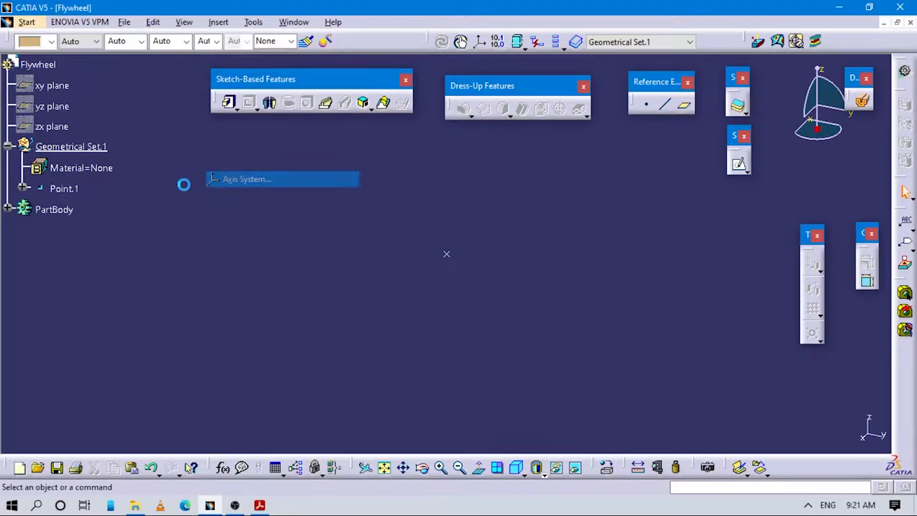
click(64, 210)
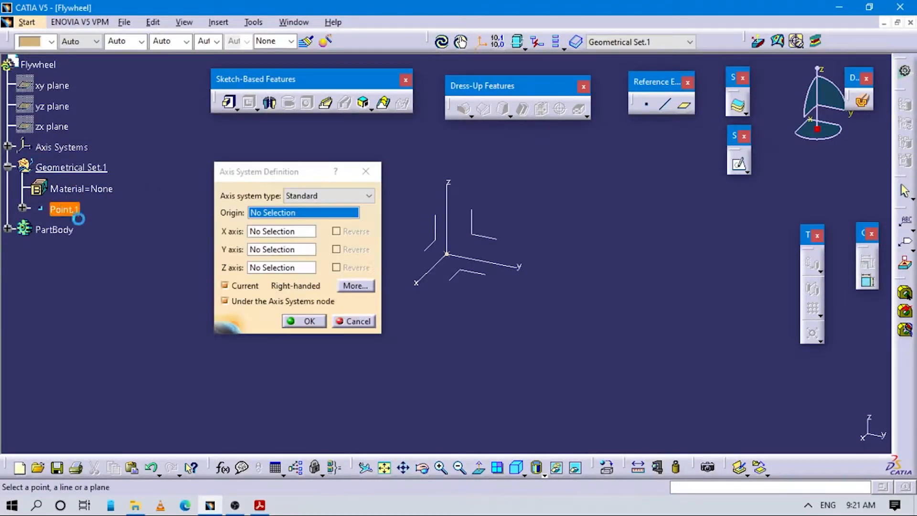
click(318, 321)
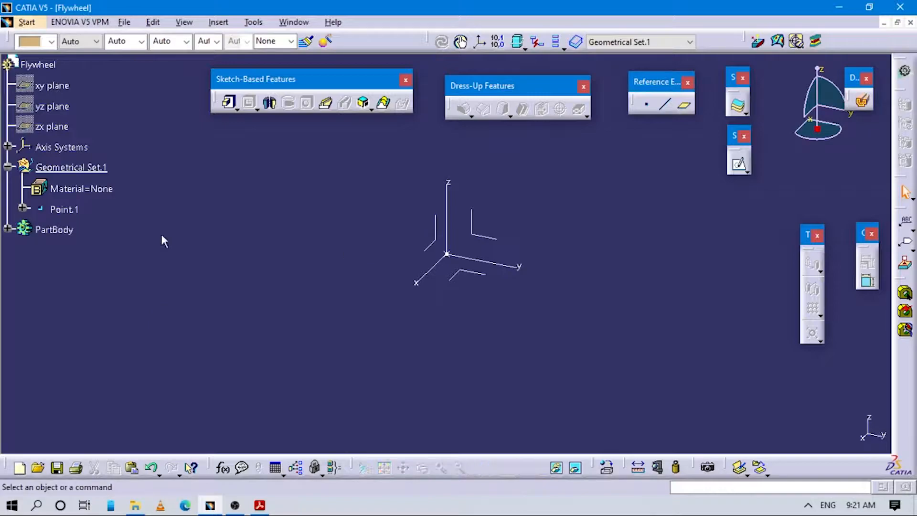
Step: Define PartBody as the current work object
right_click(54, 230)
click(97, 317)
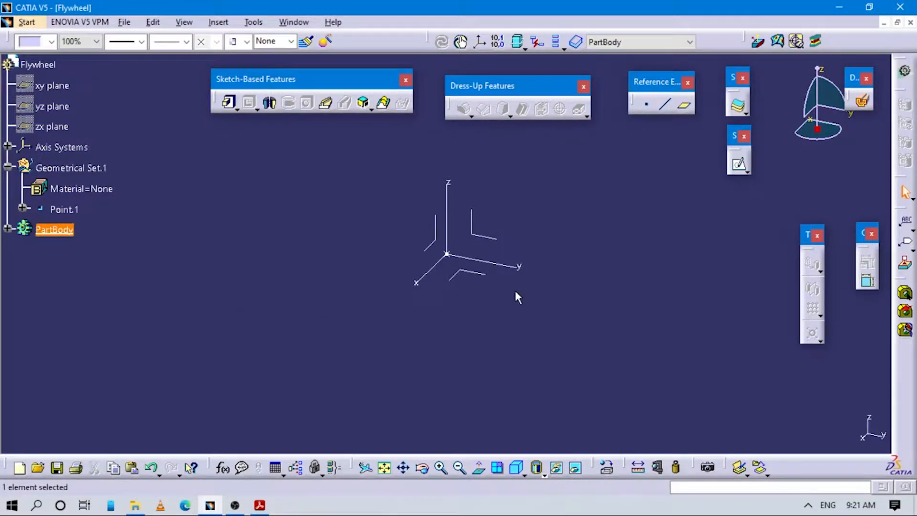
Step: Switch to the flywheel PDF drawing and examine the profile dimensions in Section view B-B
click(260, 505)
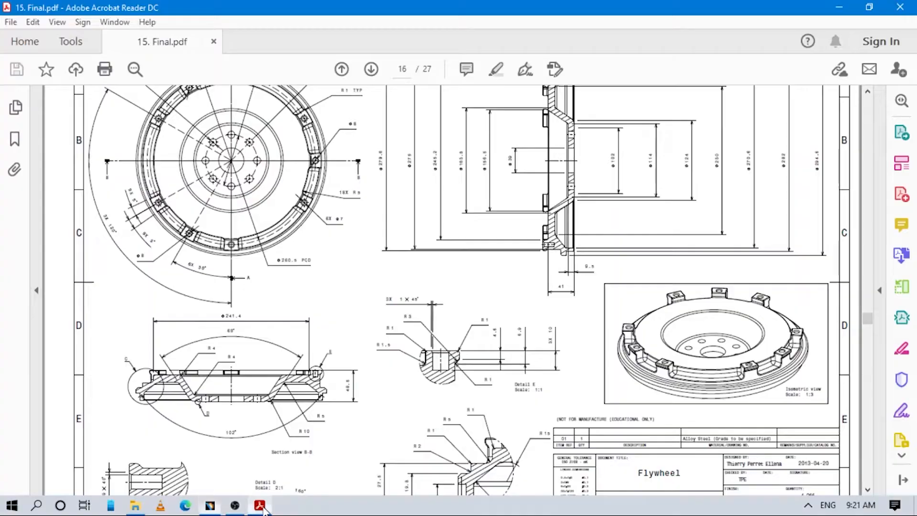
click(210, 505)
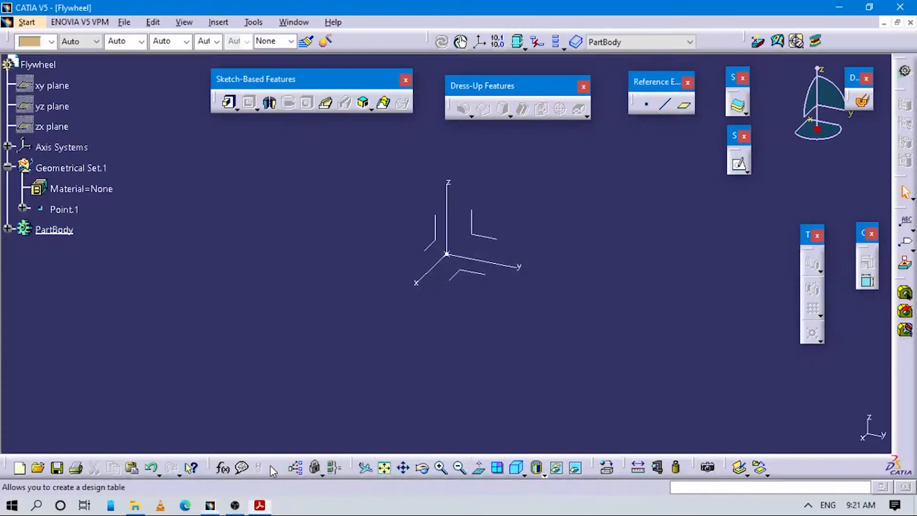
click(211, 507)
click(267, 500)
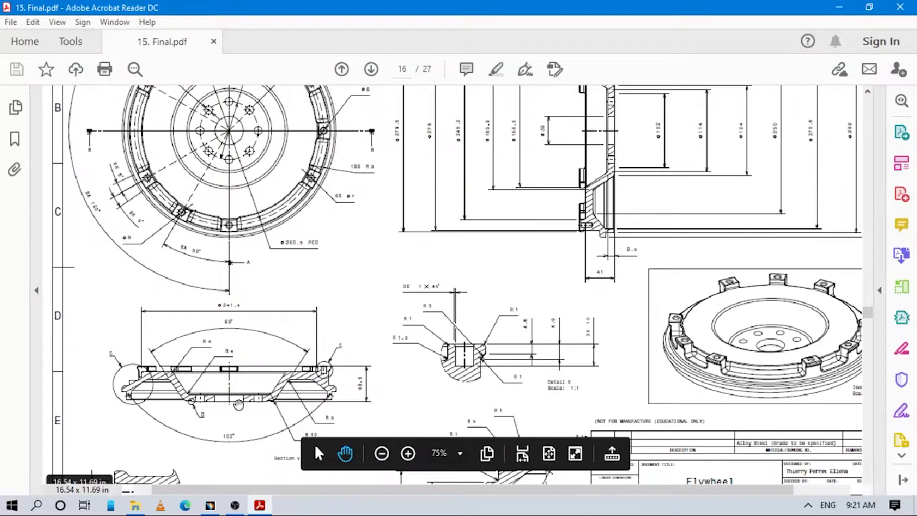
ctrl+scroll(239, 407, up, 3)
drag(239, 406, 377, 334)
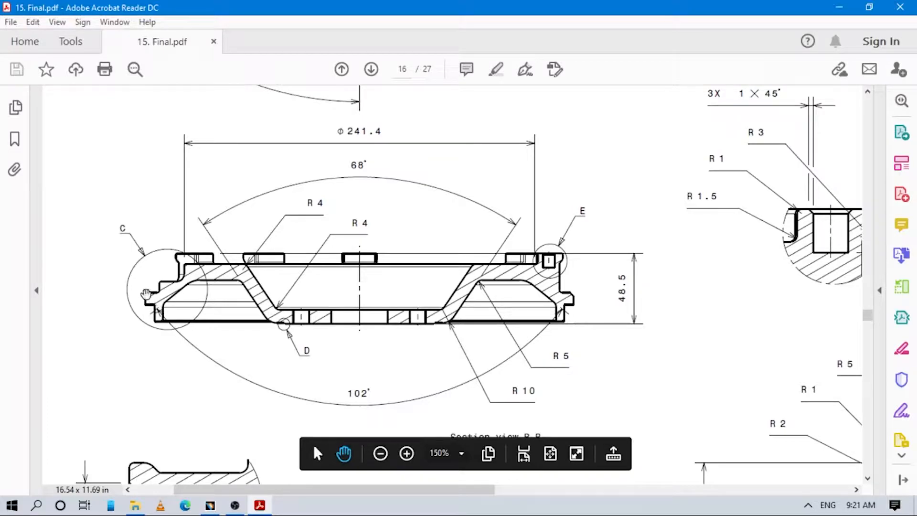
key(alt+Tab)
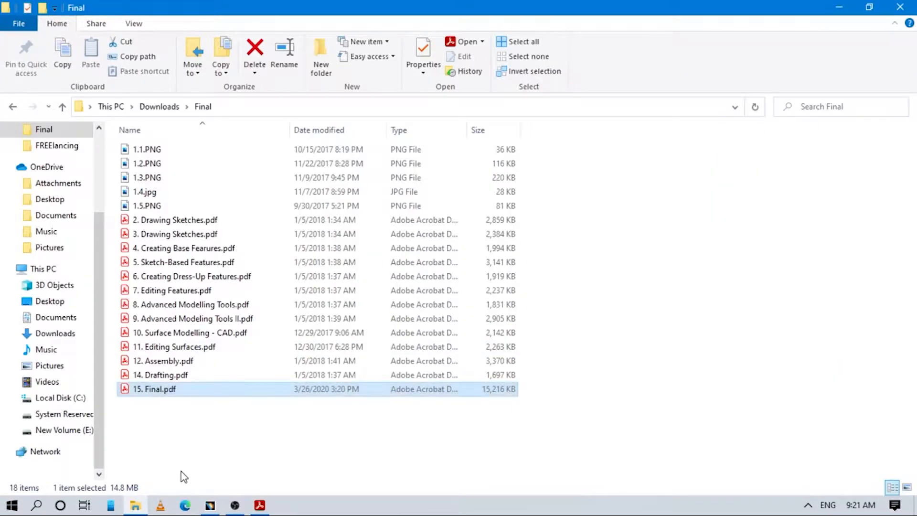
key(alt+Tab)
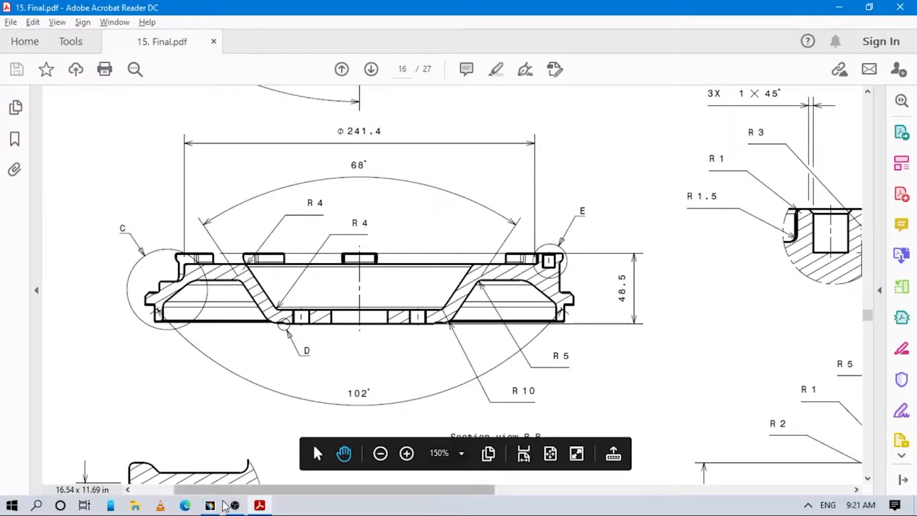
Step: Switch to CATIA V5 and open a positioned sketch on the axis system's YZ plane, origin projected from Point.1, H direction parallel to the Y axis
click(209, 506)
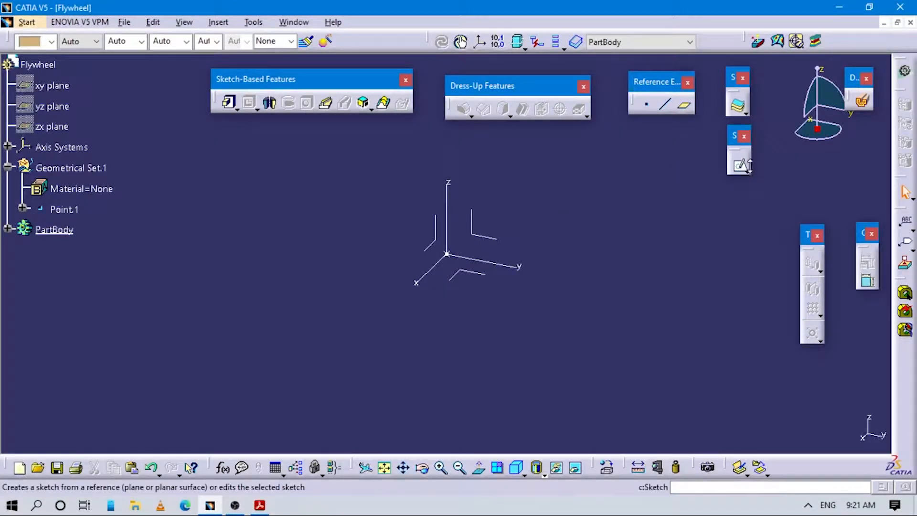
click(745, 173)
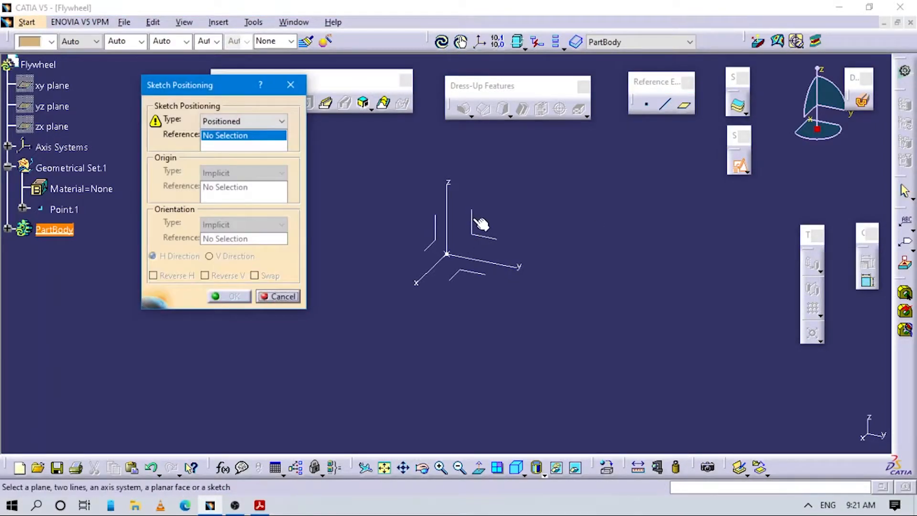
click(473, 224)
click(234, 172)
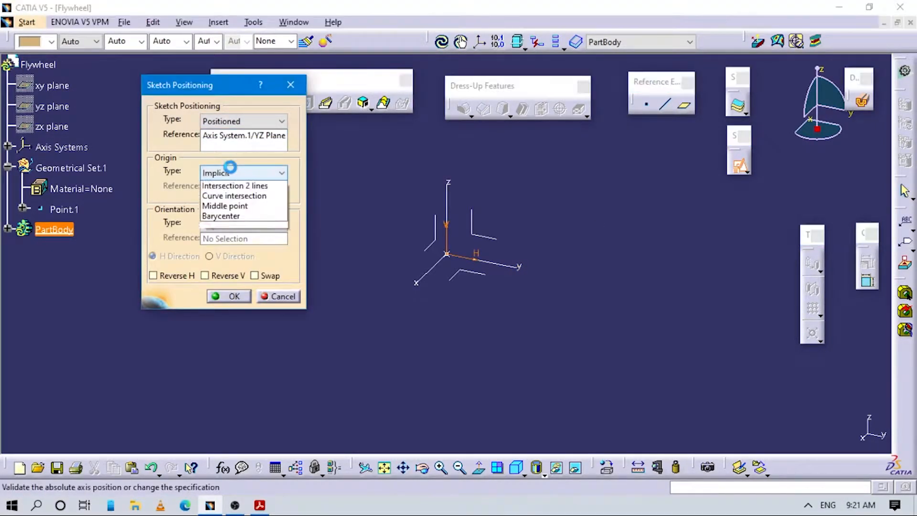
click(220, 196)
click(239, 172)
click(232, 206)
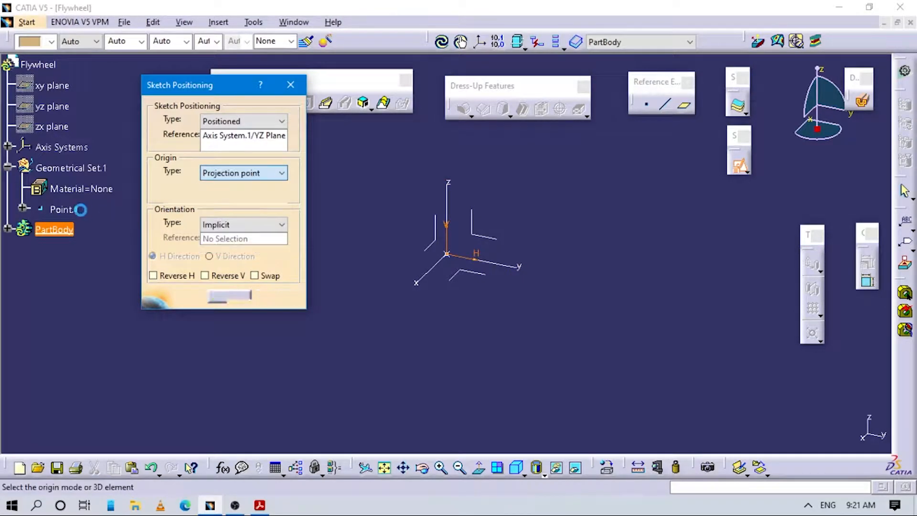
click(62, 210)
click(262, 225)
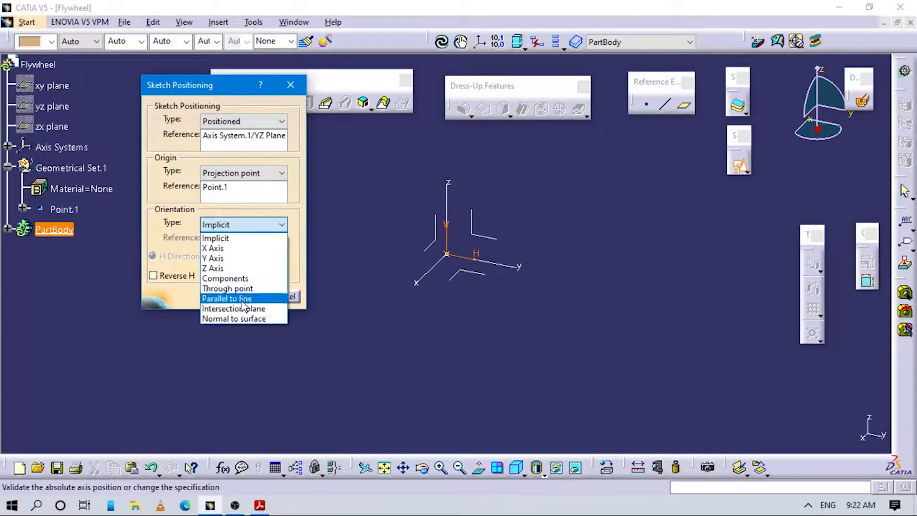
click(227, 299)
click(510, 267)
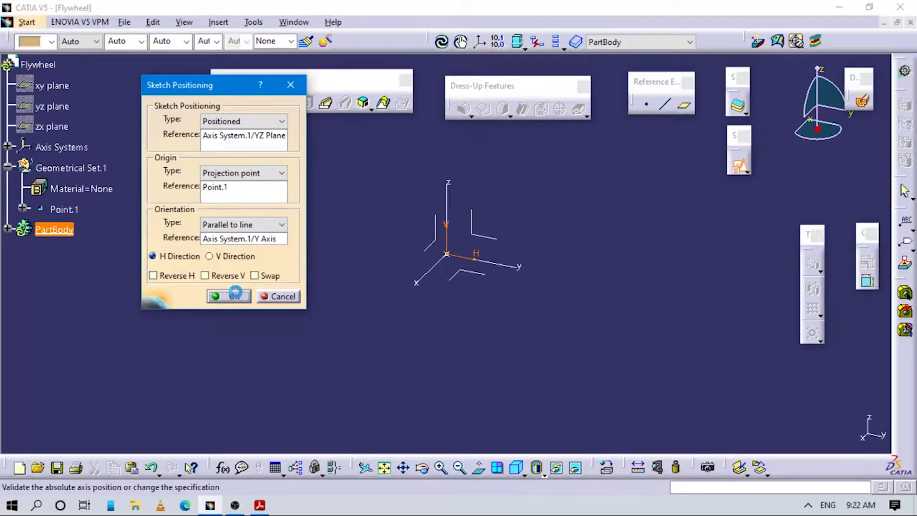
click(292, 296)
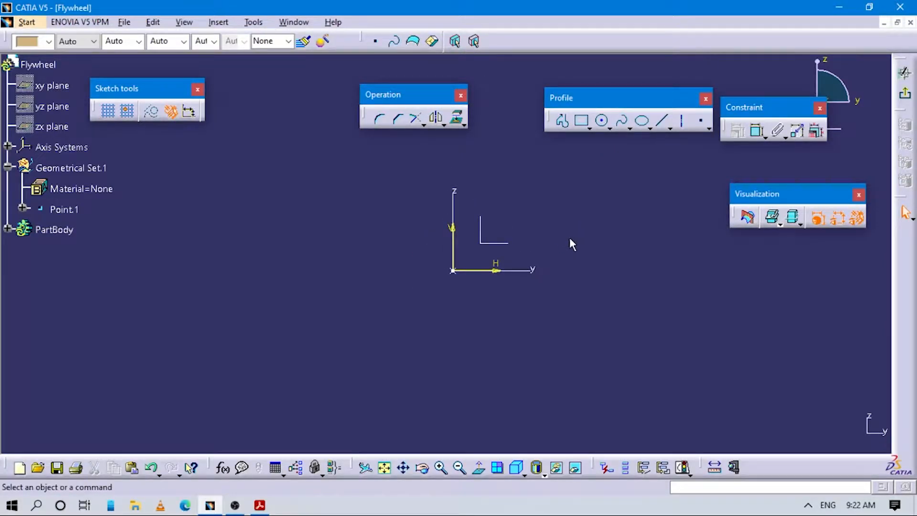
Step: Following Section view B-B in the PDF drawing, start a profile on the V axis above the origin and draw the hub's horizontal line toward negative H
key(alt+Tab)
key(alt+Tab)
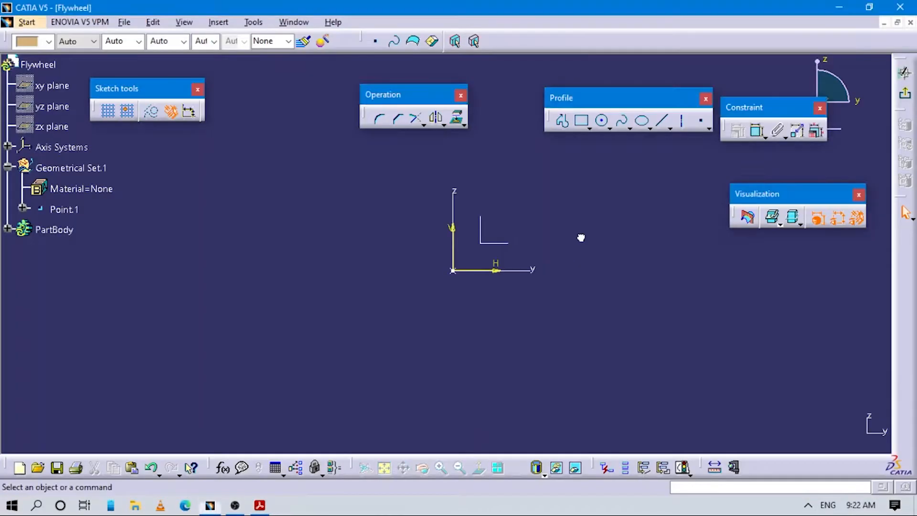
click(563, 123)
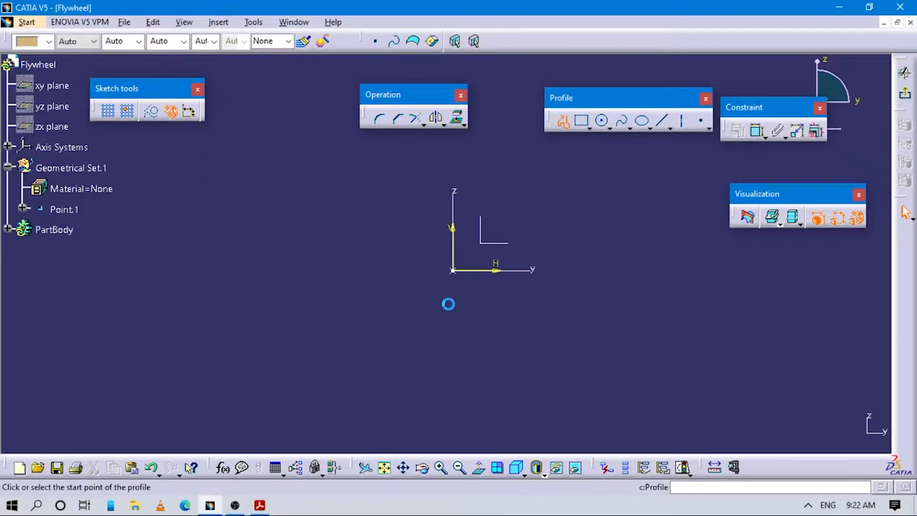
key(alt+Tab)
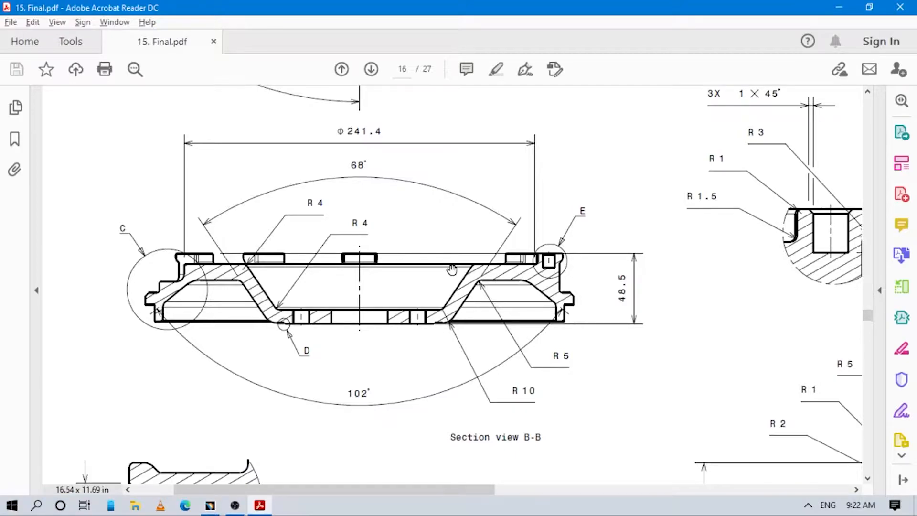
key(alt+Tab)
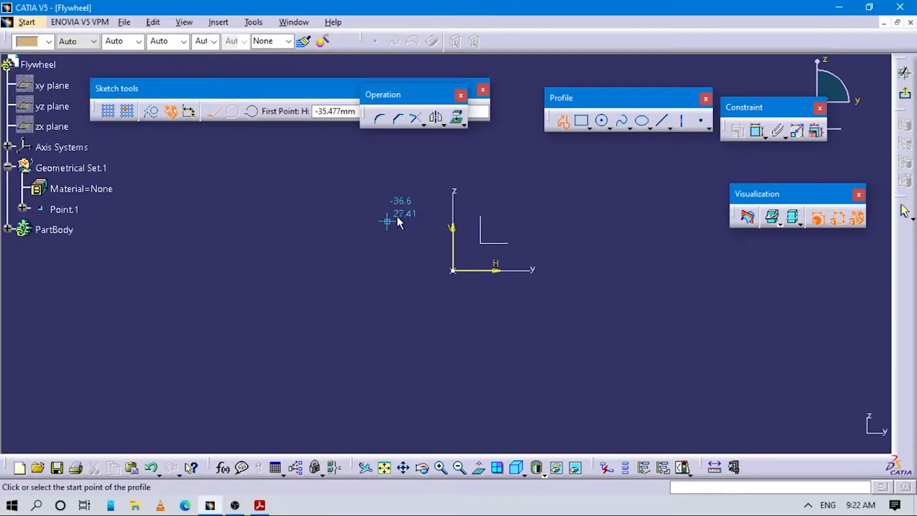
key(alt+Tab)
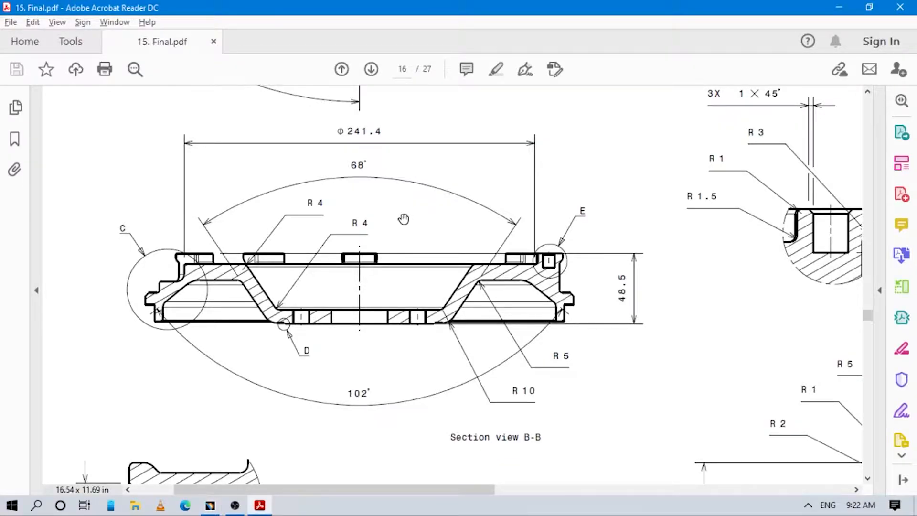
key(alt+Tab)
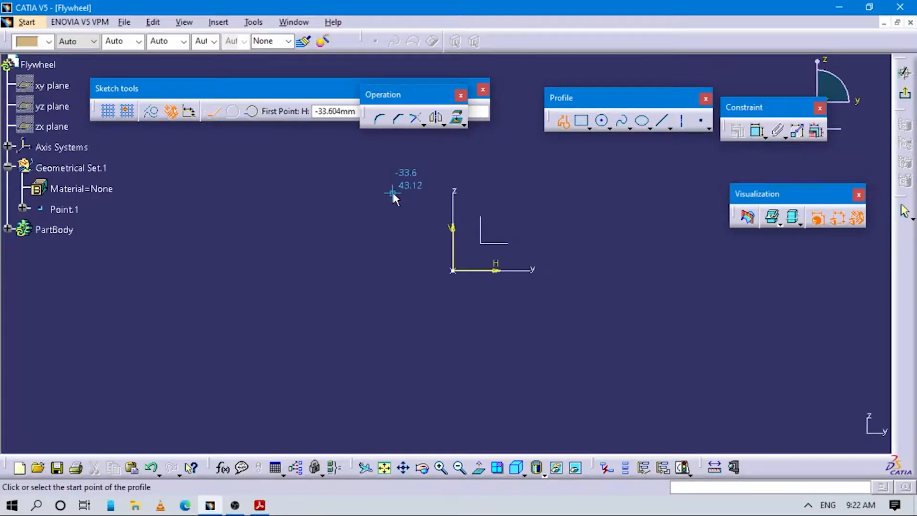
key(alt+Tab)
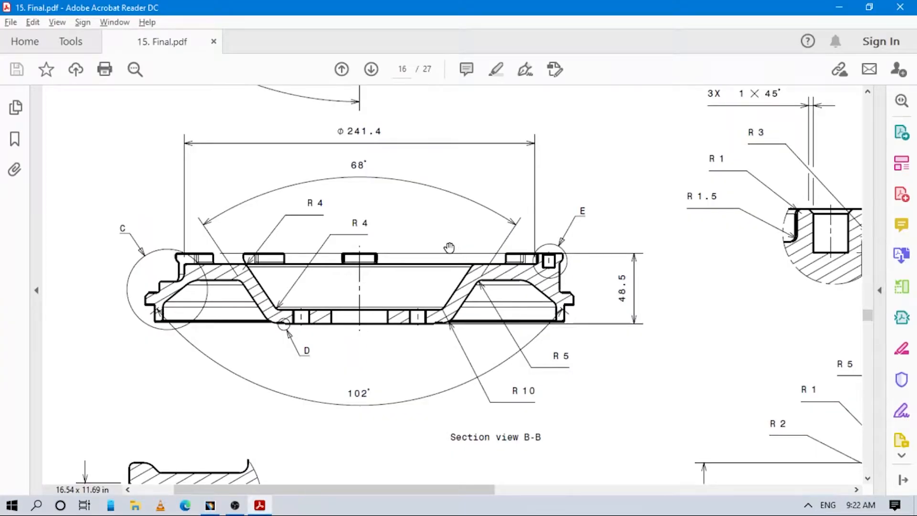
key(alt+Tab)
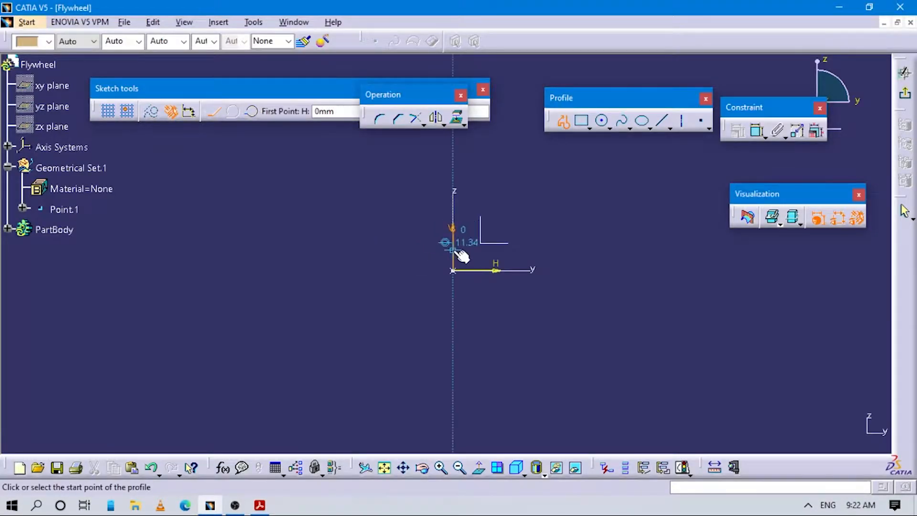
click(453, 241)
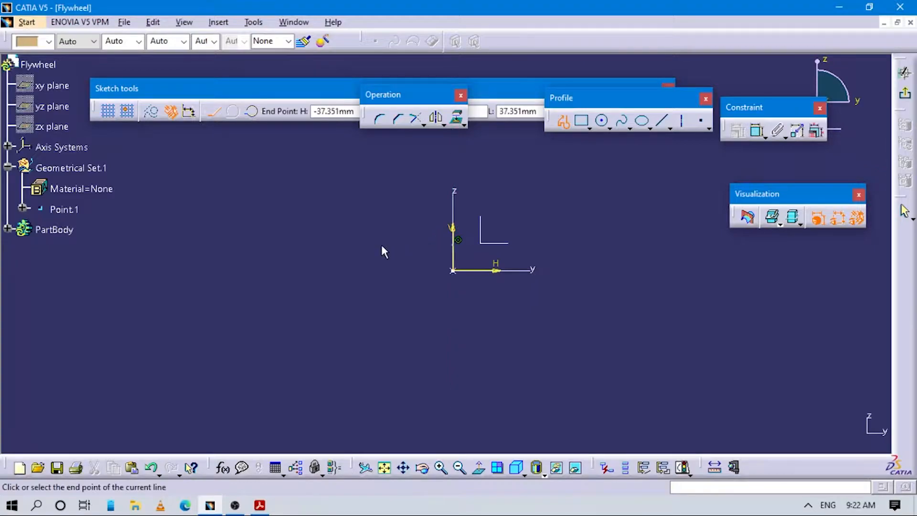
click(366, 245)
Step: Continue the profile with a line sloping up and outward, then a horizontal line at V about 51 mm to H about -150 mm
mouse_move(313, 238)
middle_down()
mouse_move(369, 282)
mouse_move(350, 233)
middle_up()
key(alt+Tab)
key(alt+Tab)
click(361, 220)
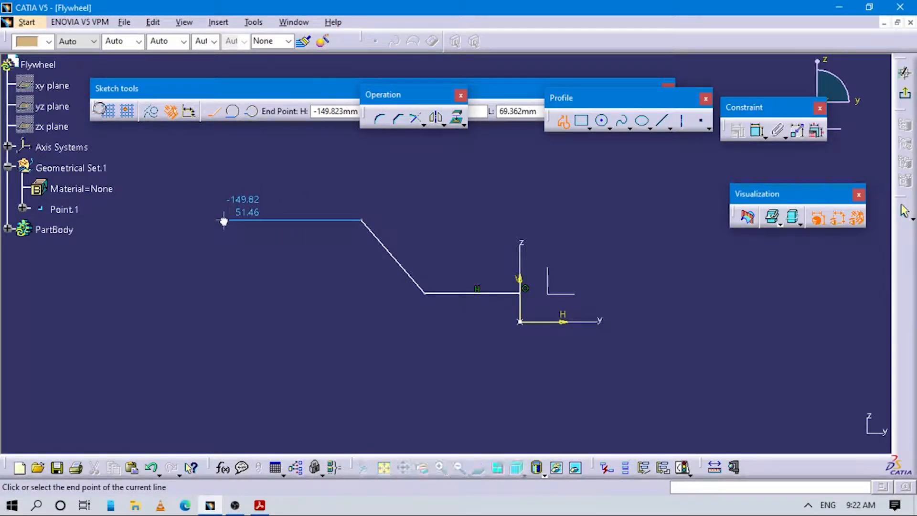
key(alt+Tab)
key(alt+Tab)
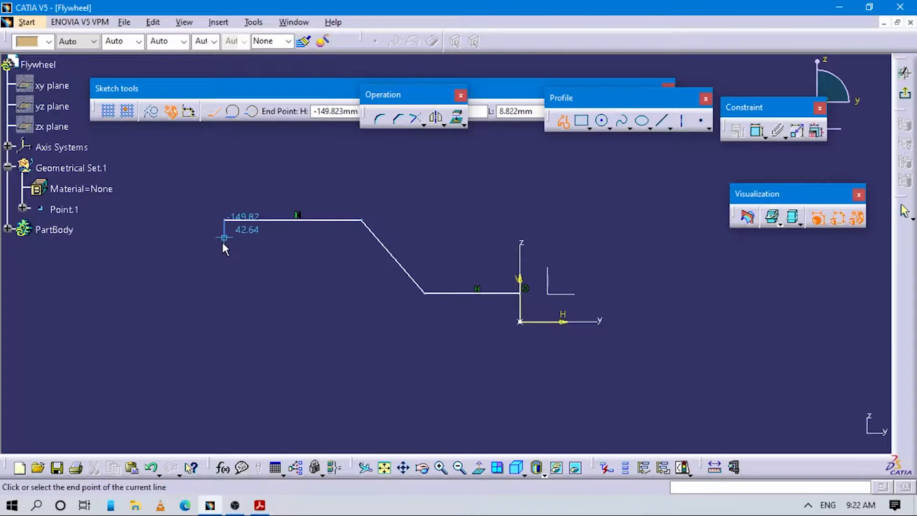
Step: Add the outer step to the profile: vertically down to V about 37 mm, horizontally to H about -178 mm, then a short vertical line down
key(alt+Tab)
key(alt+Tab)
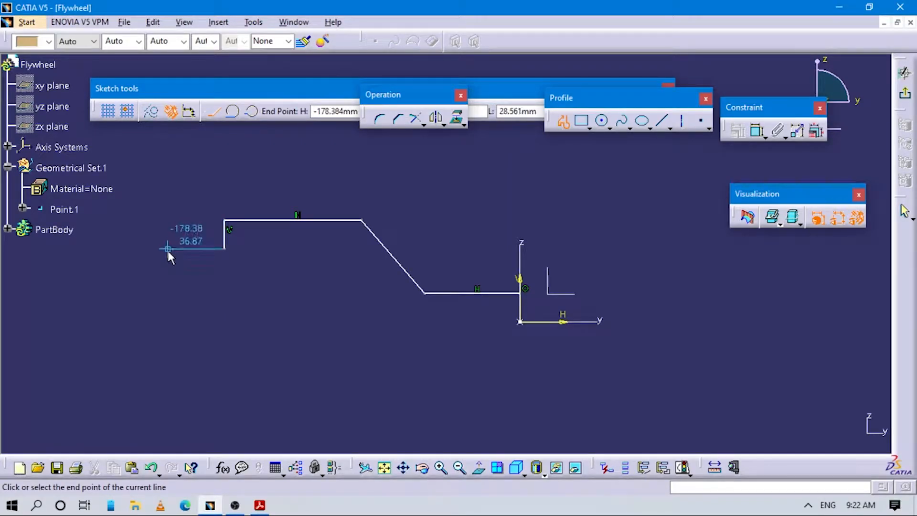
click(168, 249)
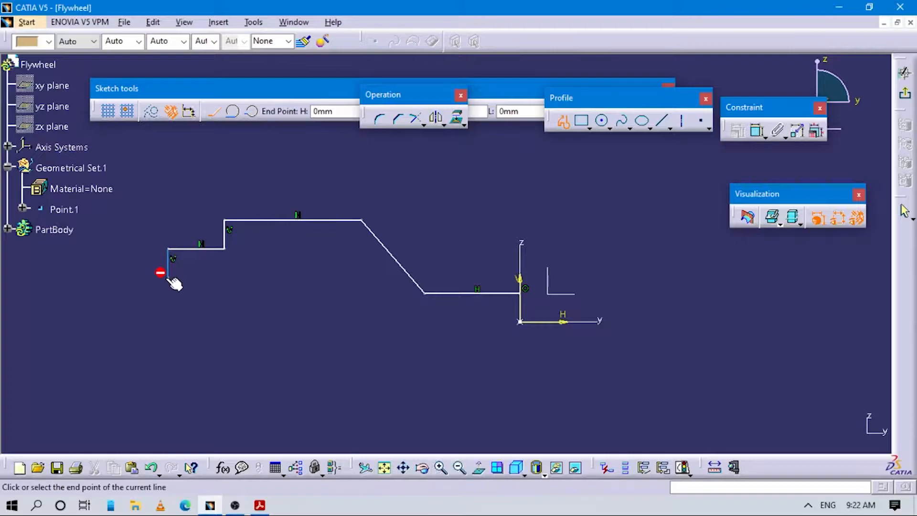
key(alt+Tab)
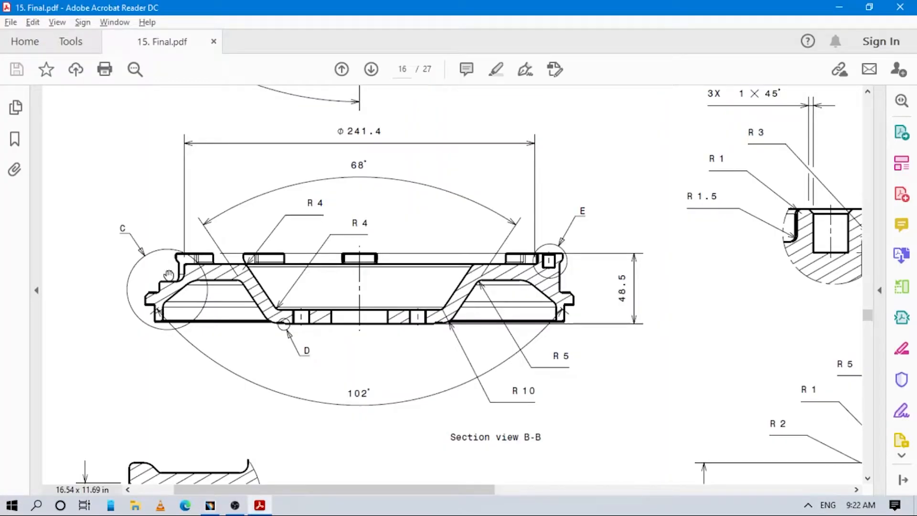
key(alt+Tab)
middle_drag(254, 324, 386, 314)
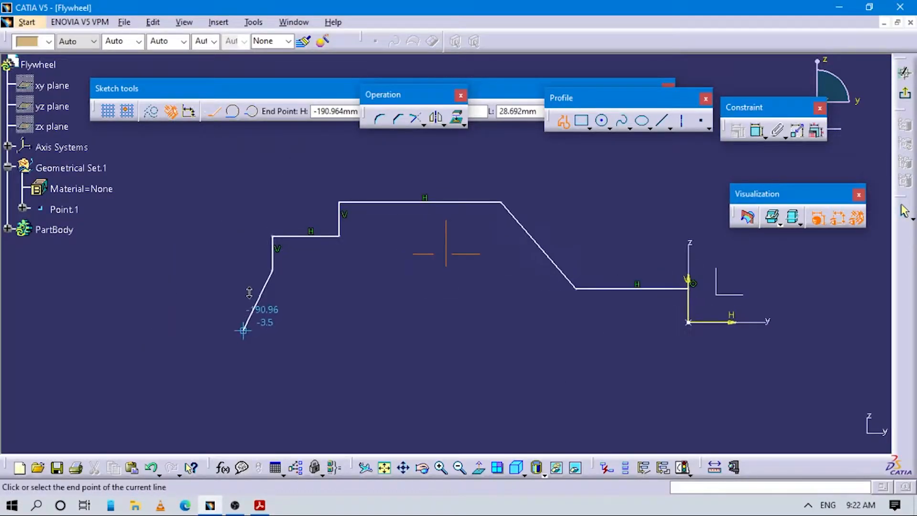
Step: Extend the rim outline with a nearly horizontal line, a bevel to H about -208 mm, V about 8 mm, and a vertical line to V about -5 mm
click(200, 275)
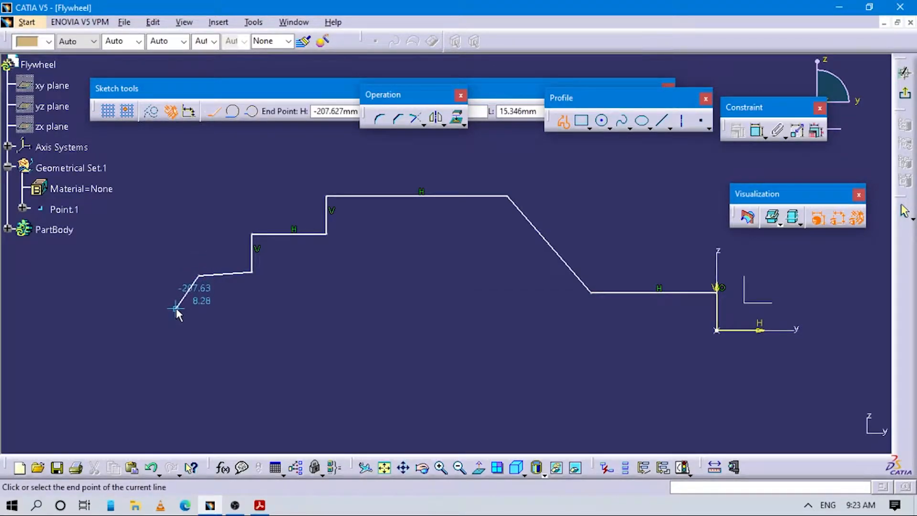
key(alt+Tab)
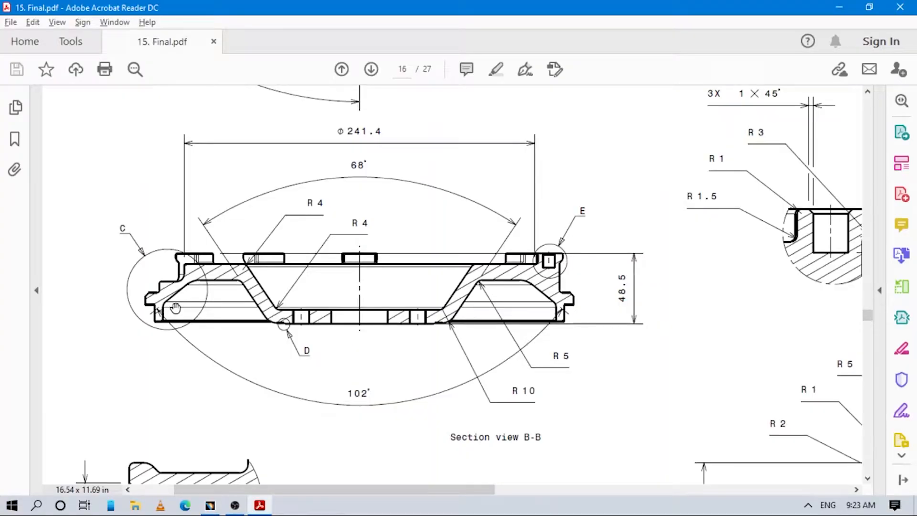
key(alt+Tab)
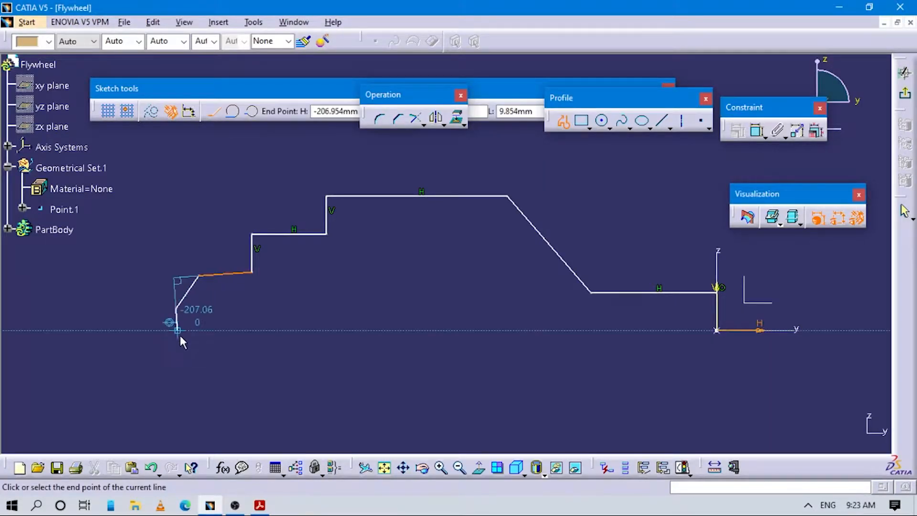
key(alt+Tab)
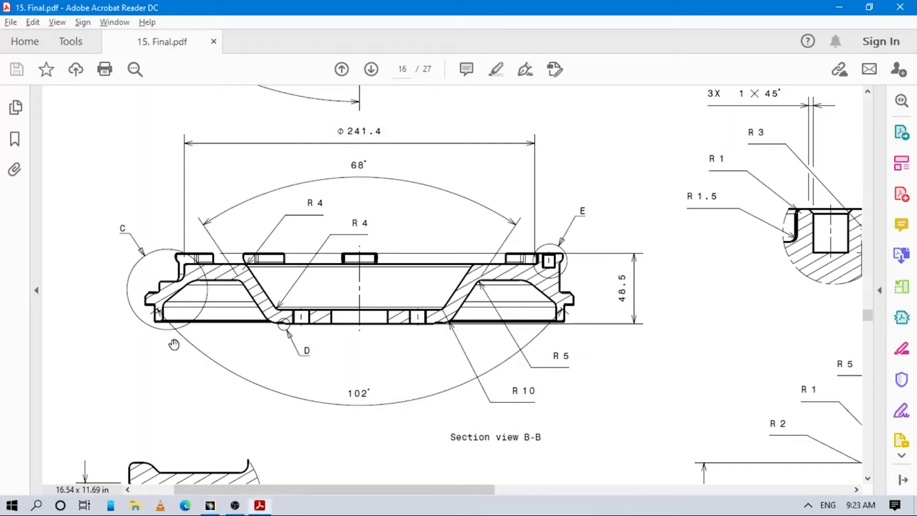
key(alt+Tab)
click(177, 344)
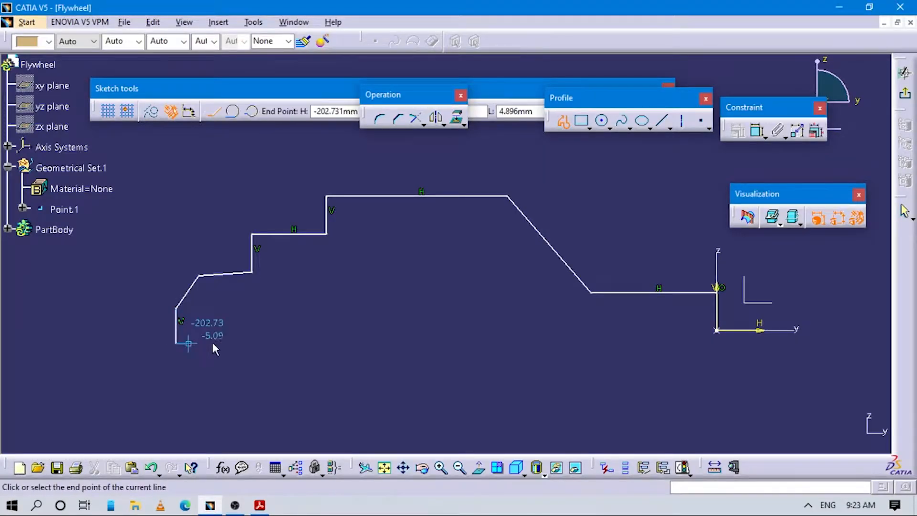
Step: Outline the rim's lower lip through H about -184 mm, V about -14 mm and H about -170 mm, then vertically up to V about 8 mm
double_click(239, 343)
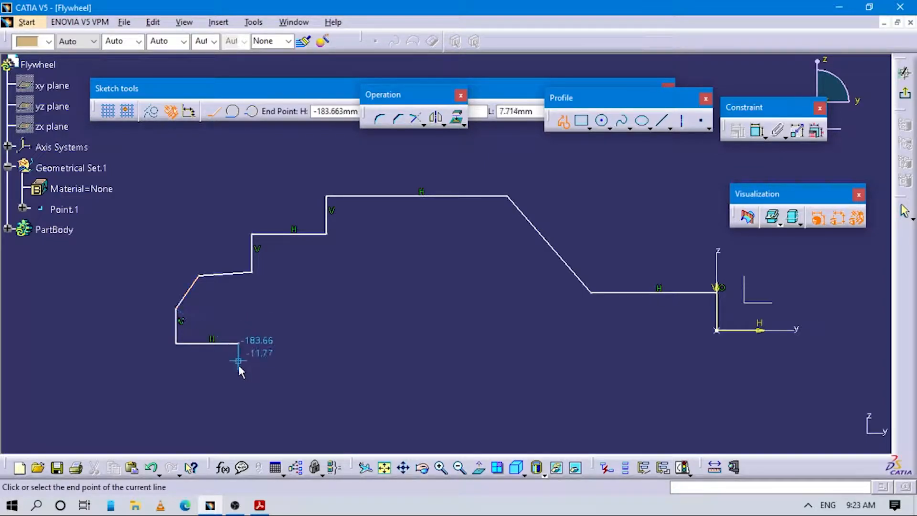
click(239, 367)
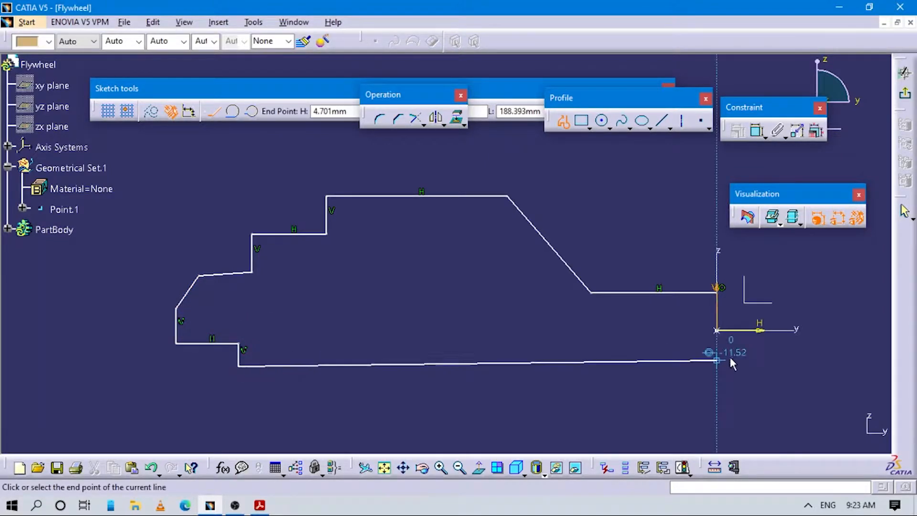
key(alt+Tab)
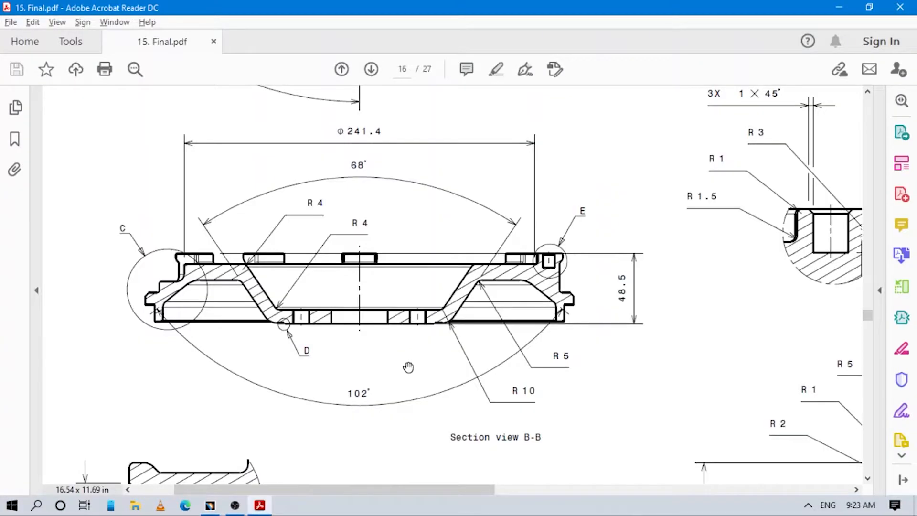
key(alt+Tab)
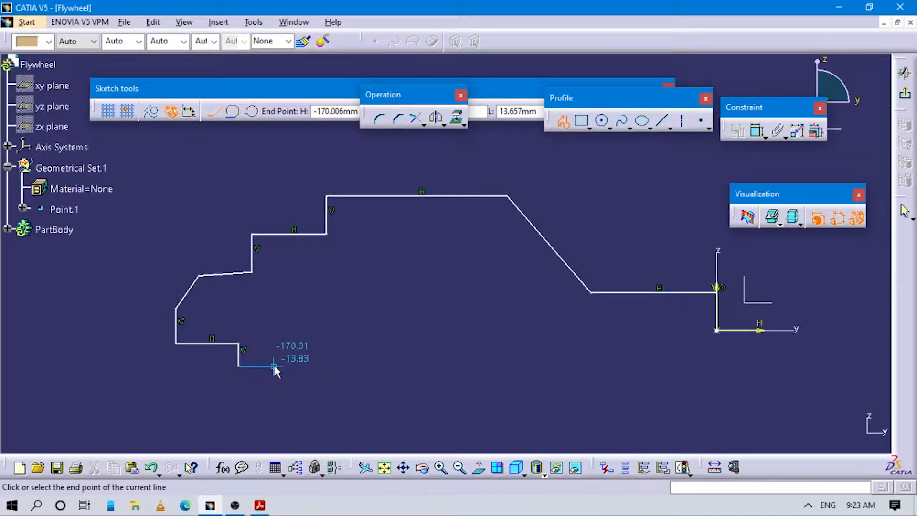
key(alt+Tab)
key(alt+Tab)
click(274, 309)
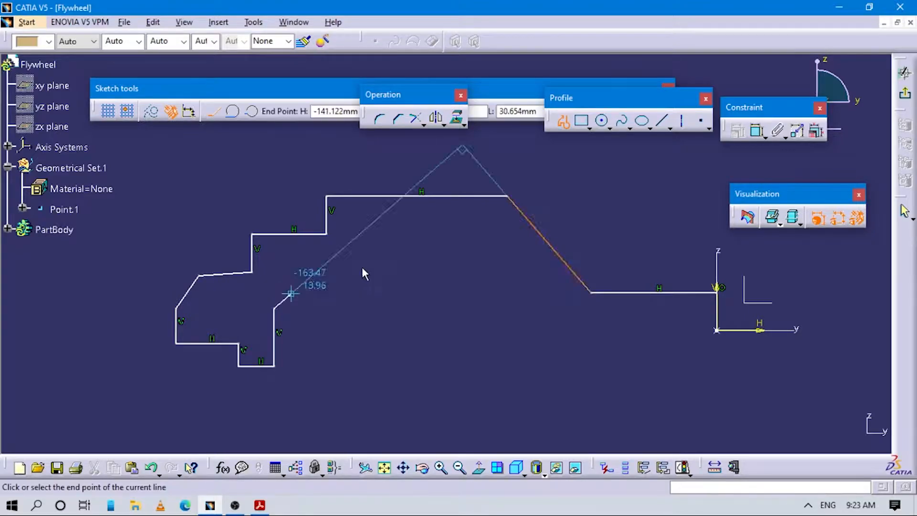
Step: Draw the inner rim slope up to V about 35 mm and a horizontal line from there to H about -89 mm
key(alt+Tab)
key(alt+Tab)
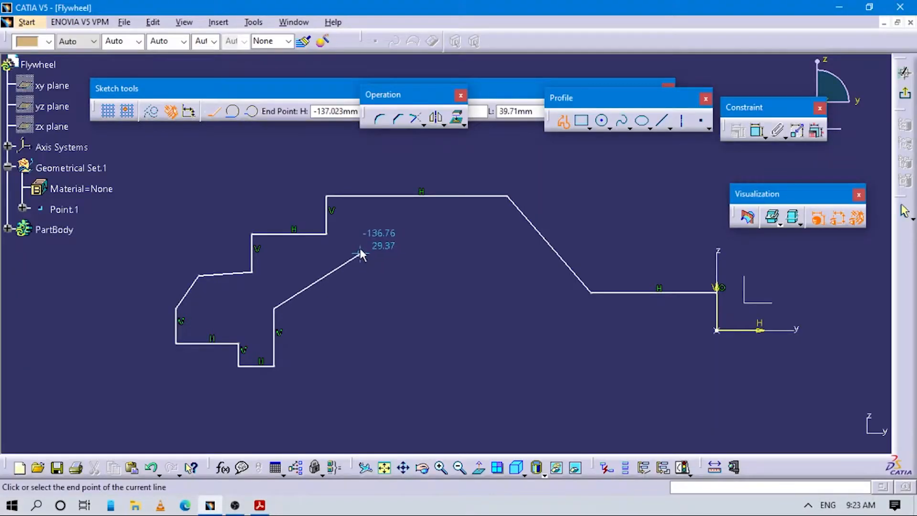
key(alt+Tab)
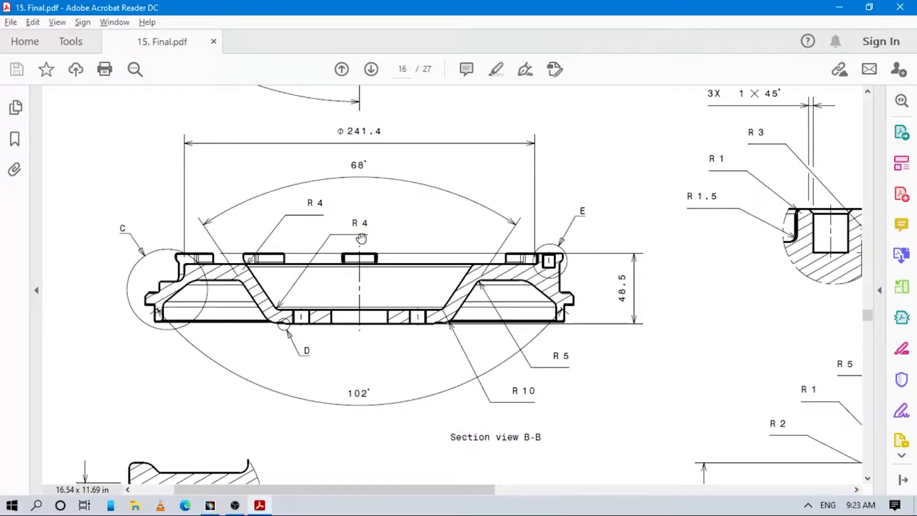
key(alt+Tab)
click(362, 238)
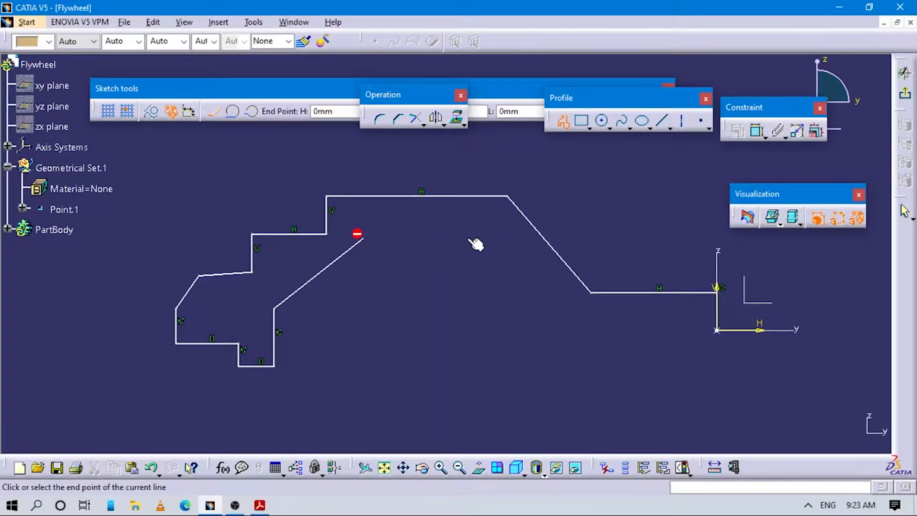
click(486, 241)
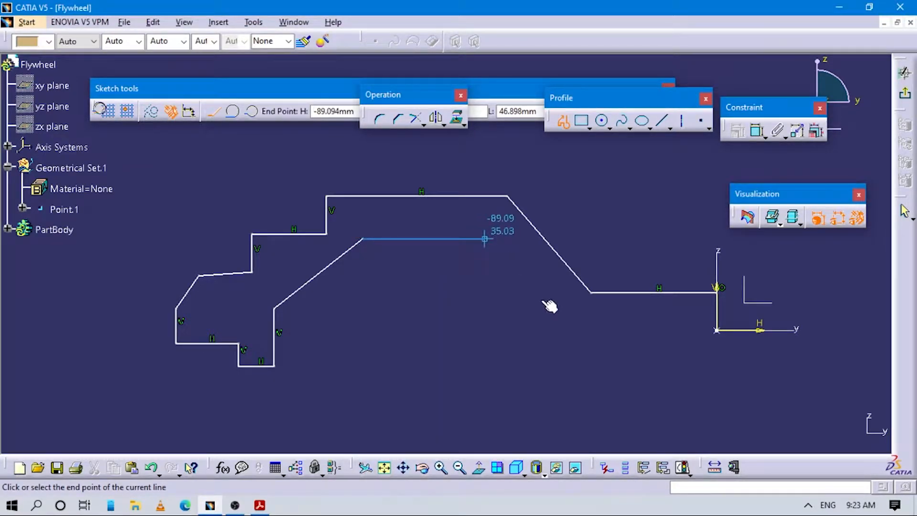
Step: Slope the profile down to the H axis at H about -59 mm, follow the axis to the origin and close the profile at its start point
key(alt+Tab)
key(alt+Tab)
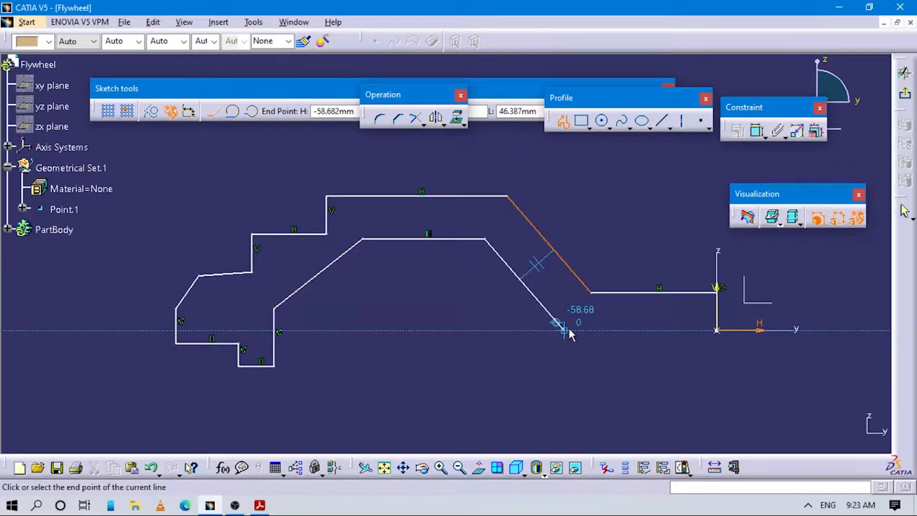
click(569, 329)
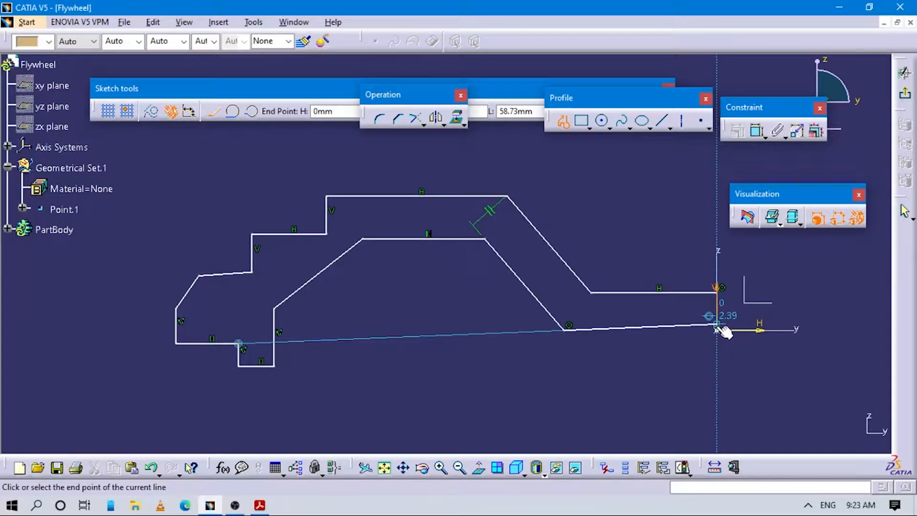
click(717, 321)
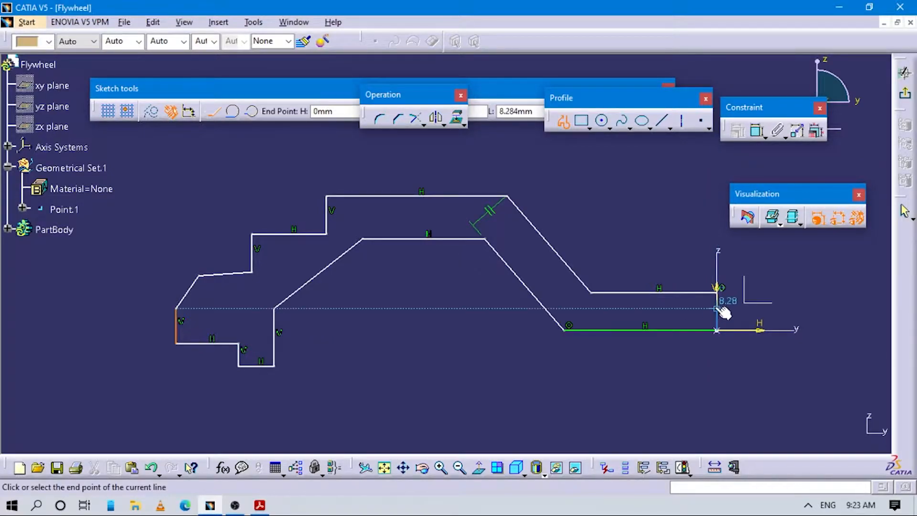
click(658, 281)
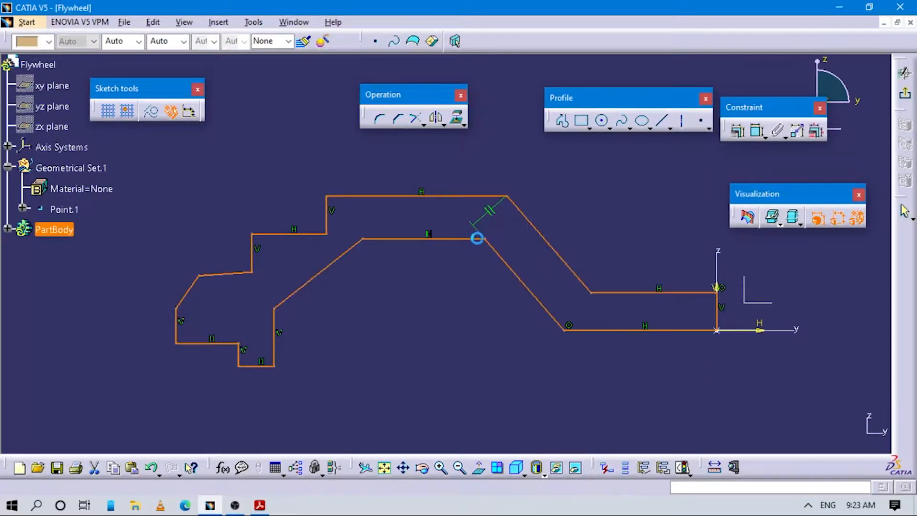
Step: Delete the parallelism constraint between the two sloped web lines
click(489, 211)
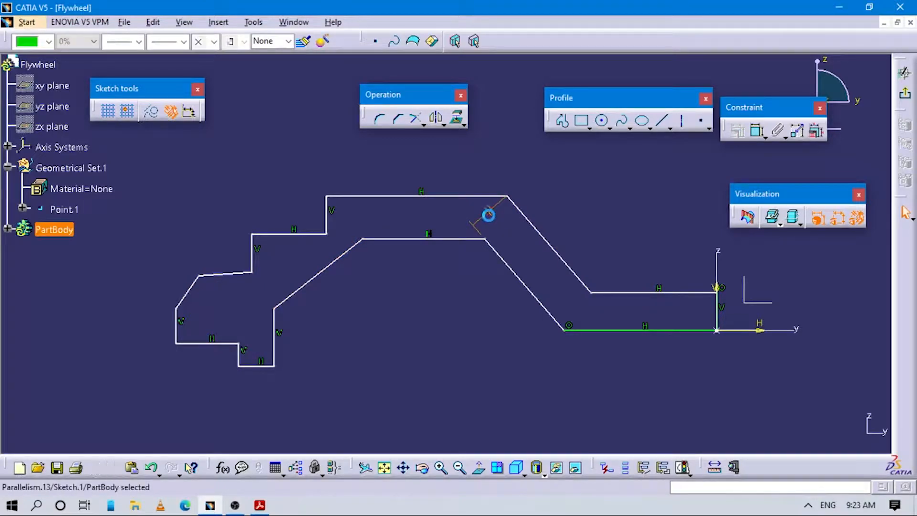
key(Delete)
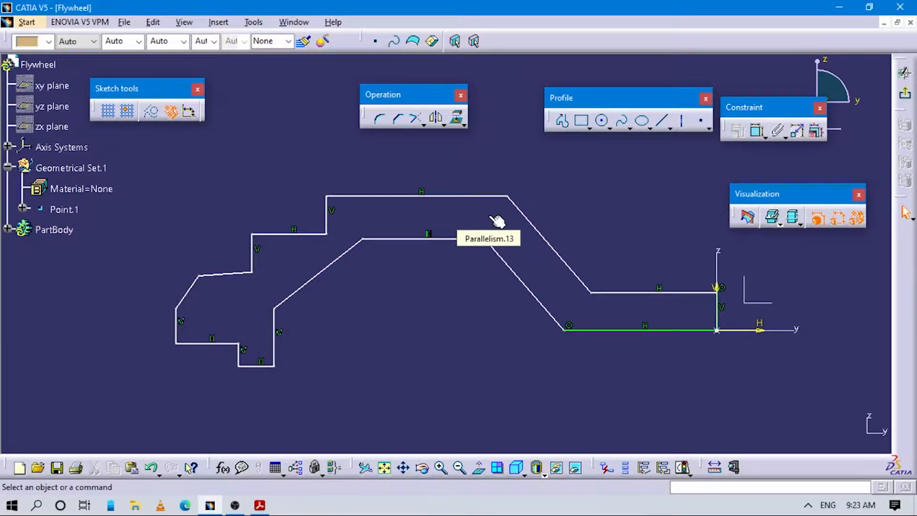
Step: Constrain the angle between the lower sloped web line and the vertical axis to 68/2 degrees, per the drawing's section view
key(alt+Tab)
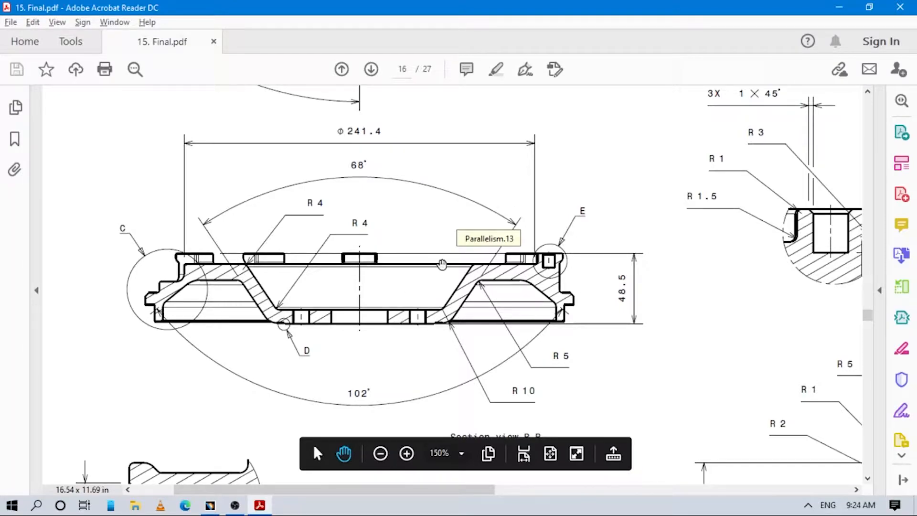
key(alt+Tab)
click(757, 130)
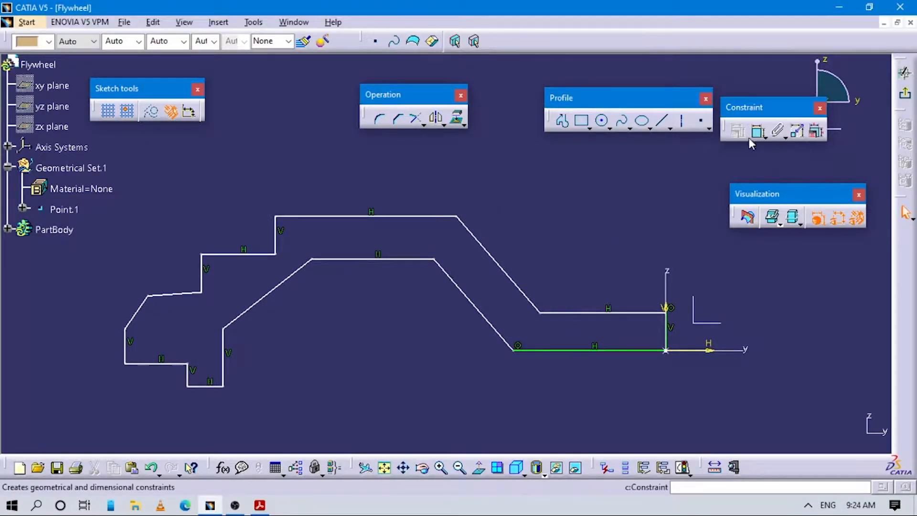
click(490, 319)
click(665, 330)
click(564, 228)
double_click(565, 228)
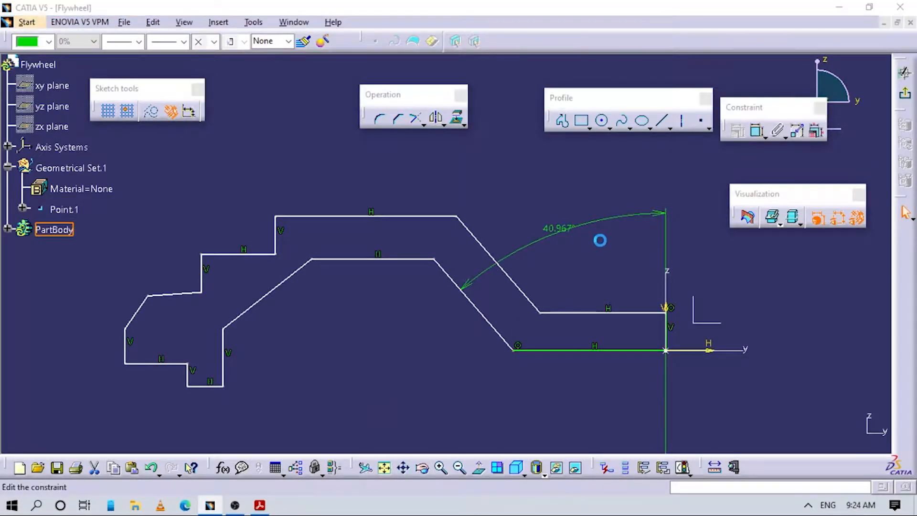
text(68/2)
key(Return)
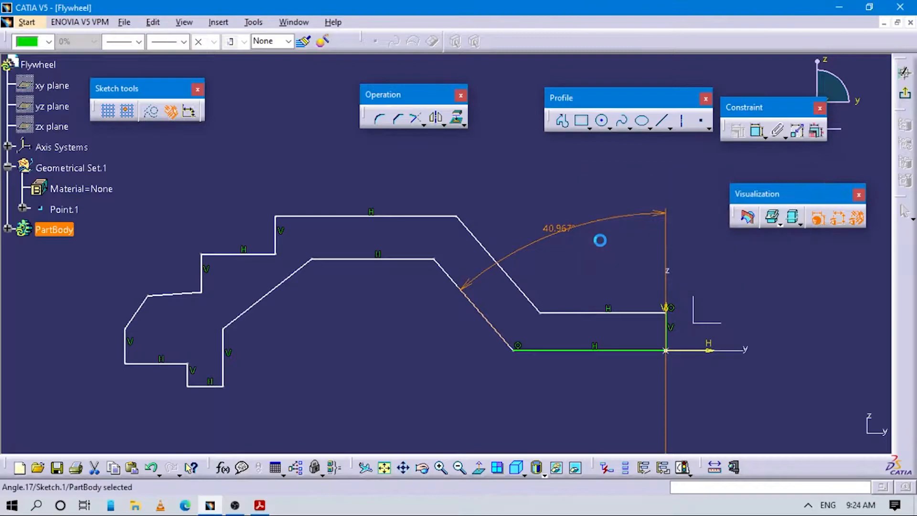
click(758, 130)
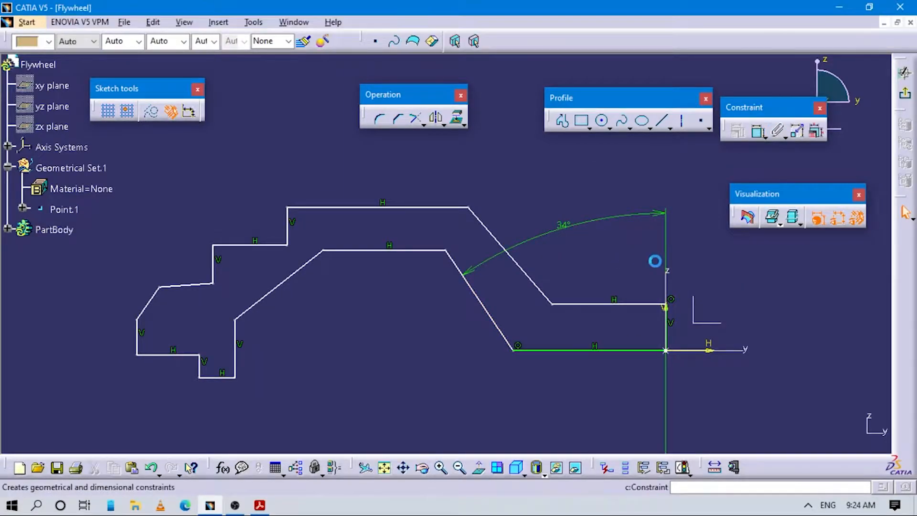
click(523, 266)
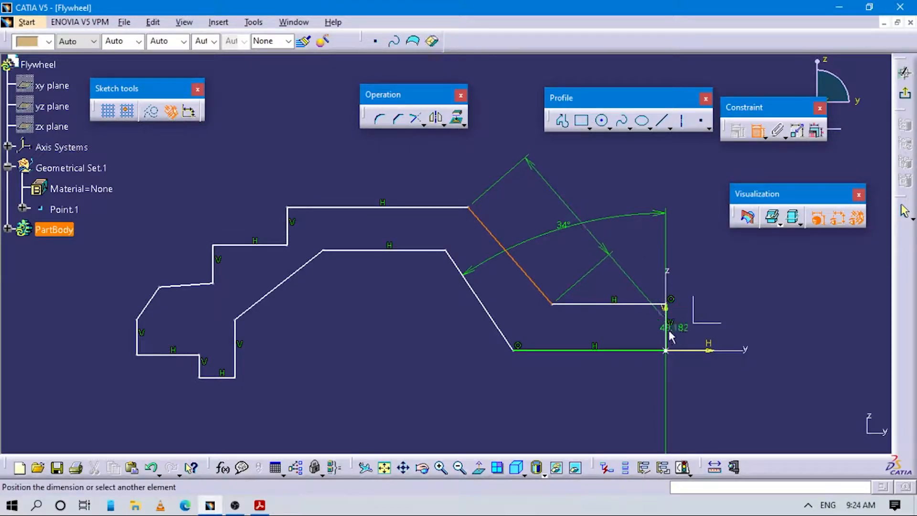
click(674, 305)
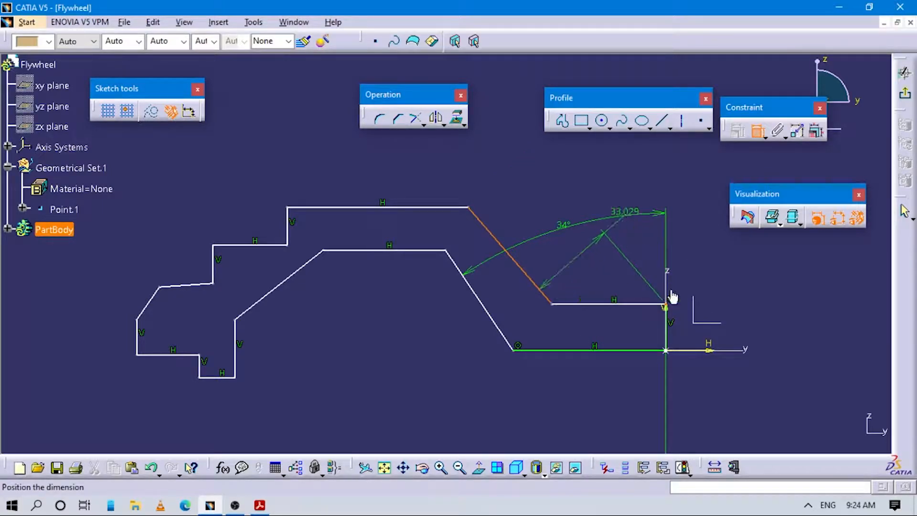
key(Escape)
Step: Constrain the angle between the upper sloped web line and the vertical axis to 68 degrees
mouse_move(637, 327)
middle_down()
mouse_move(551, 162)
mouse_move(383, 317)
mouse_move(459, 365)
middle_up()
click(757, 130)
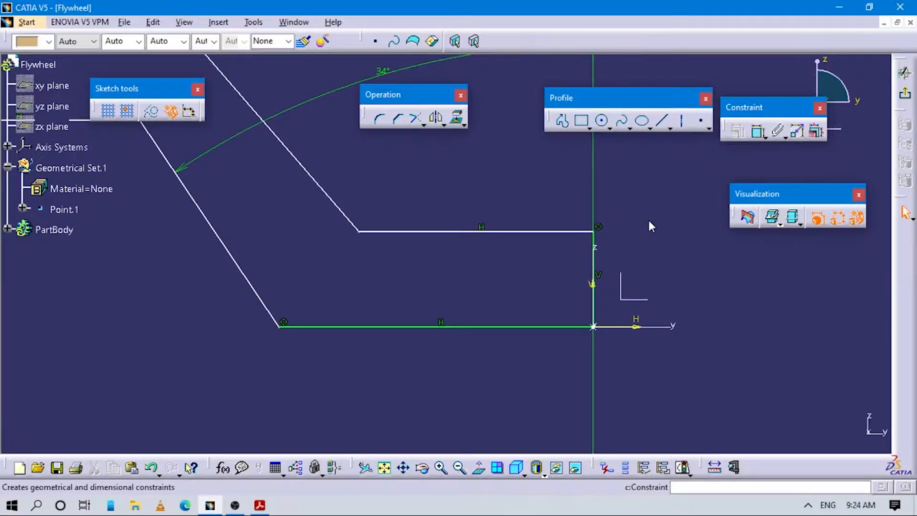
click(593, 285)
click(337, 206)
click(446, 175)
double_click(445, 175)
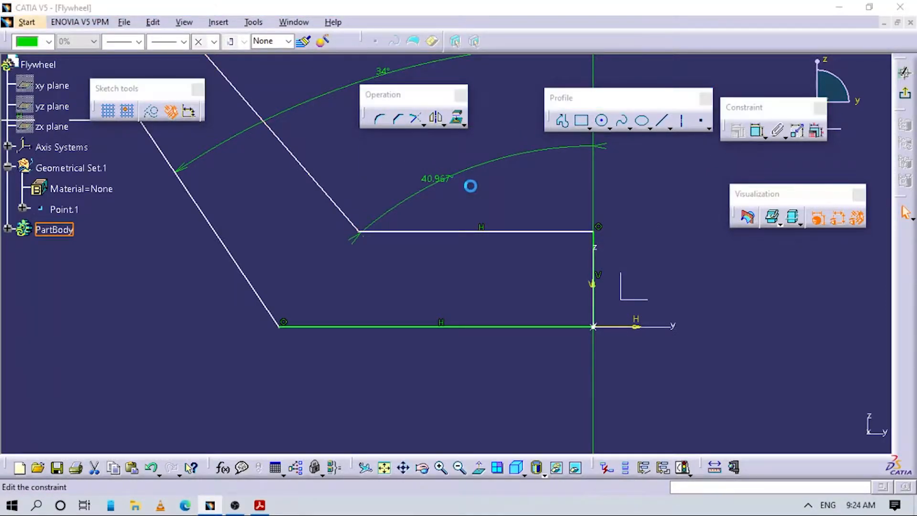
key(Return)
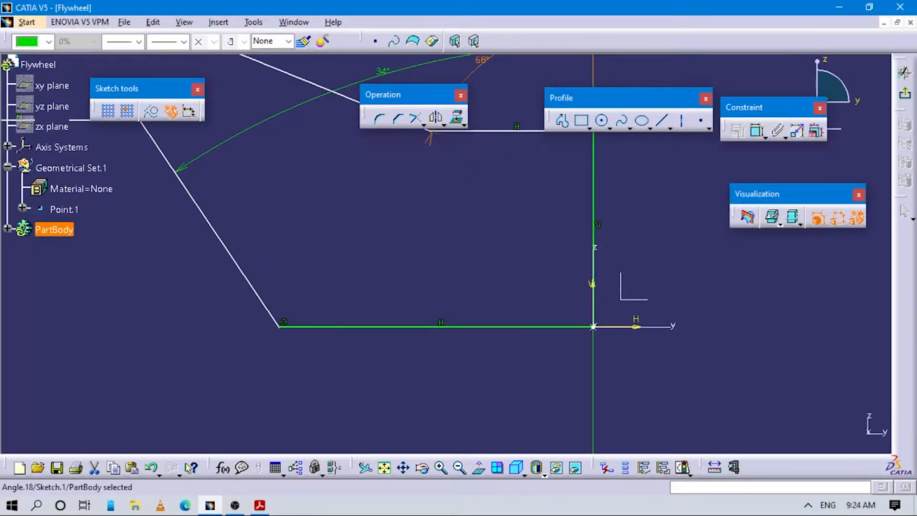
Step: Correct the upper sloped web line's angle constraint to 68/2 degrees
mouse_move(297, 267)
ctrl+middle_down()
mouse_move(296, 278)
mouse_move(379, 275)
mouse_move(448, 297)
ctrl+middle_up()
mouse_move(446, 284)
mouse_down()
mouse_move(435, 311)
mouse_move(439, 281)
mouse_up()
click(460, 265)
double_click(458, 248)
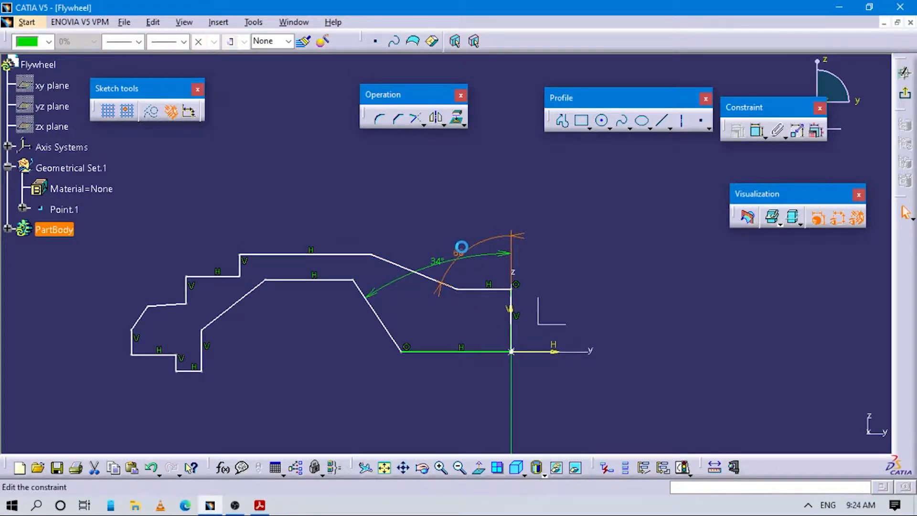
text(/)
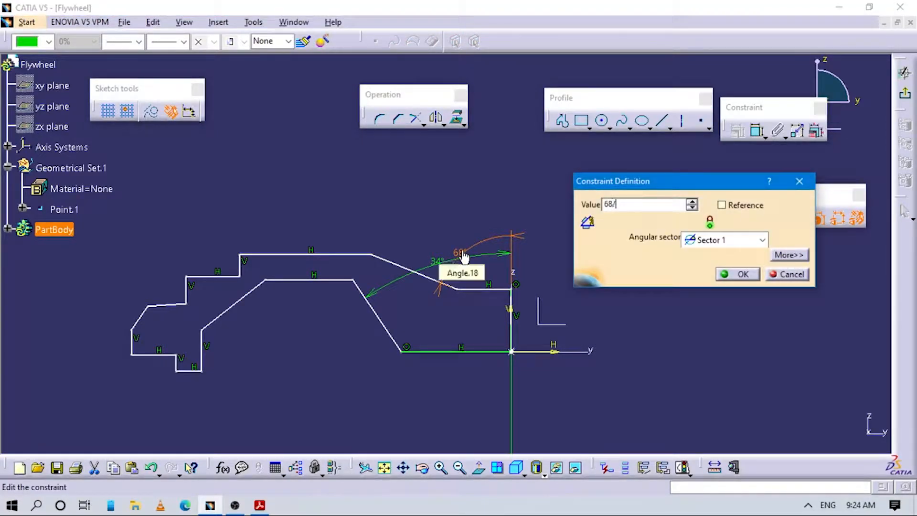
text(2)
key(Return)
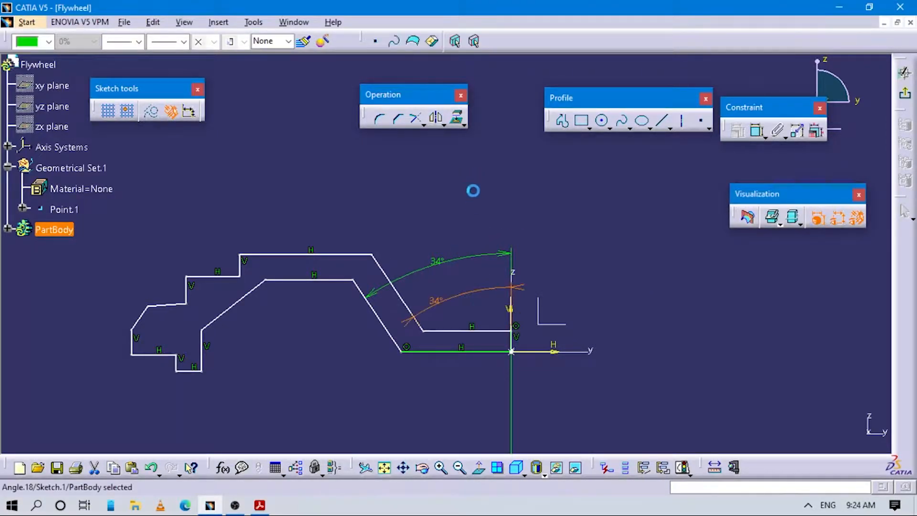
Step: Constrain the top step's vertical line 120.7 mm (241.4/2) from the vertical axis, and reshape the web by moving the upper slope outward and the underside line lower
middle_drag(458, 300, 486, 213)
key(alt+Tab)
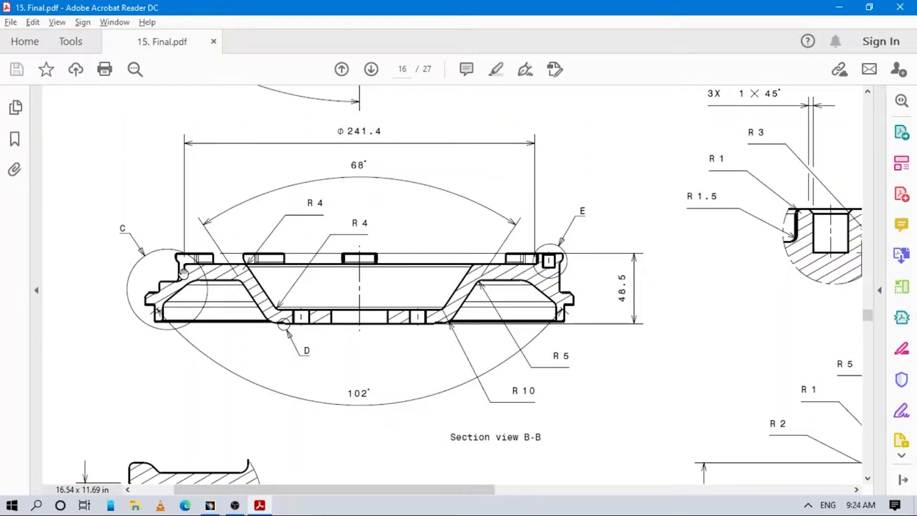
key(alt+Tab)
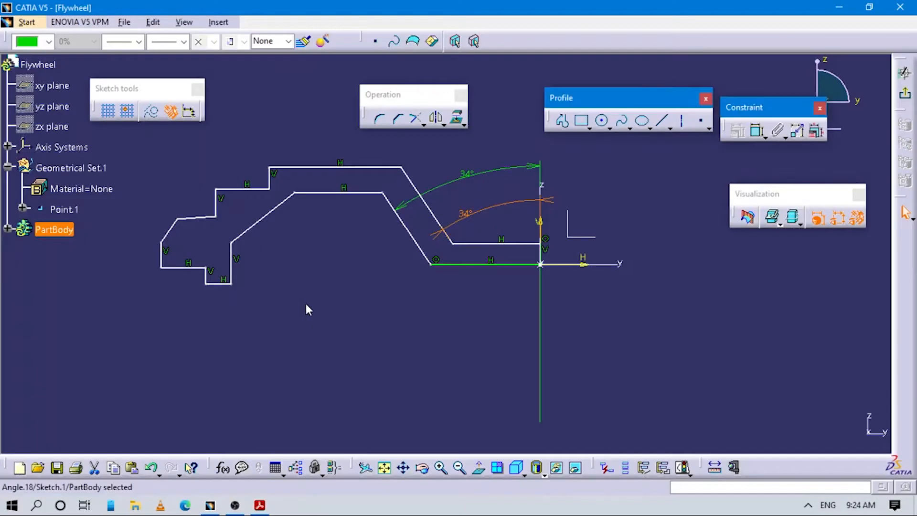
click(757, 131)
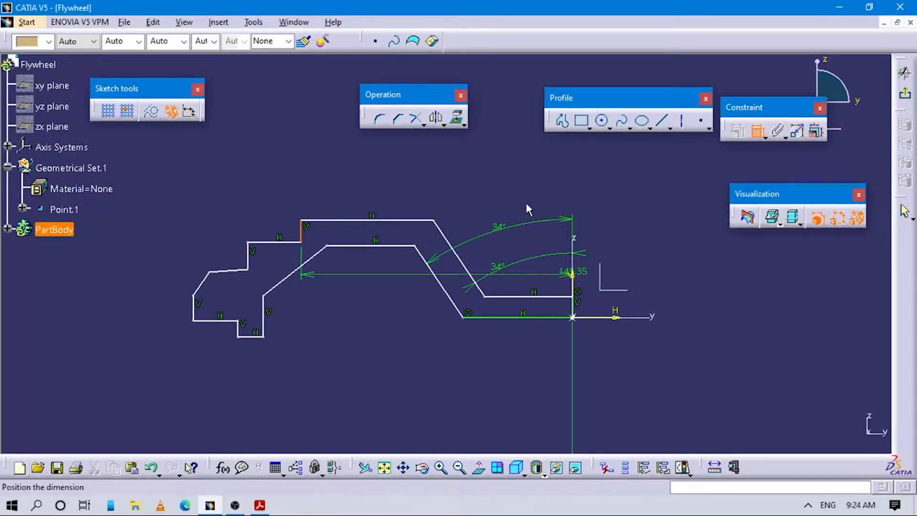
click(511, 184)
key(alt+Tab)
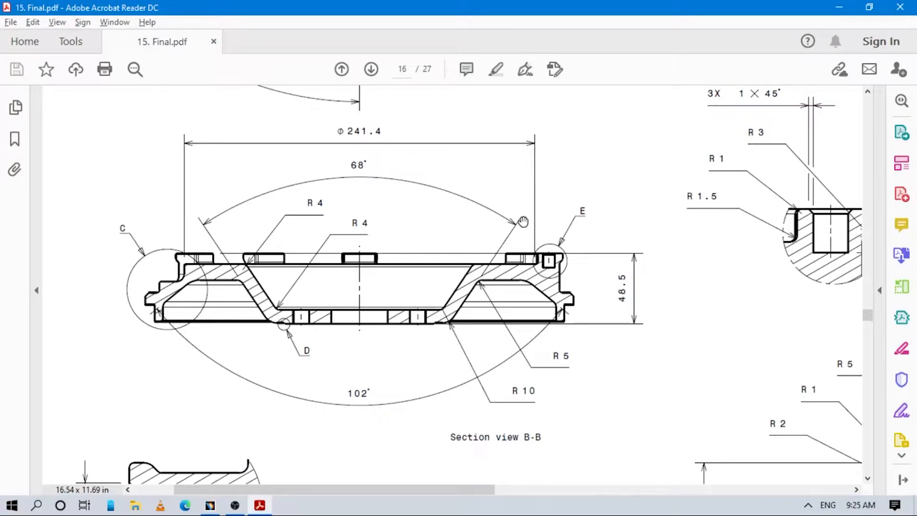
key(alt+Tab)
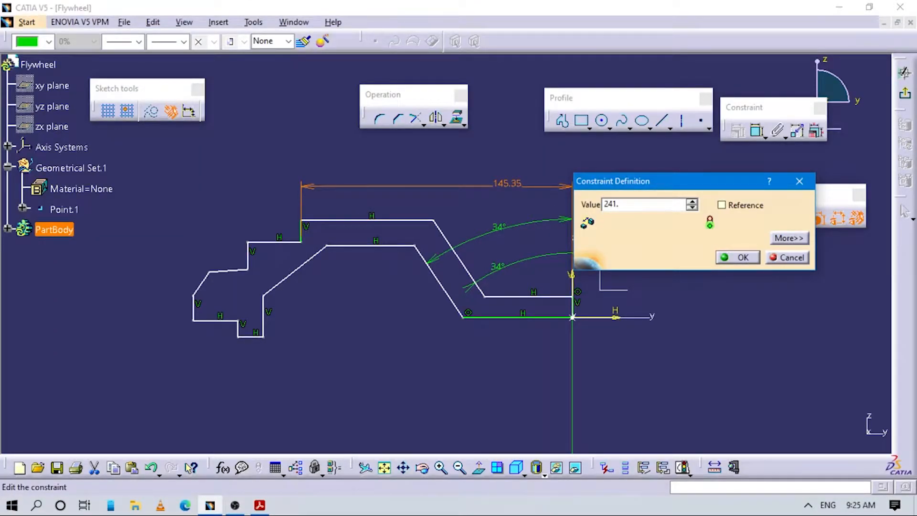
key(Return)
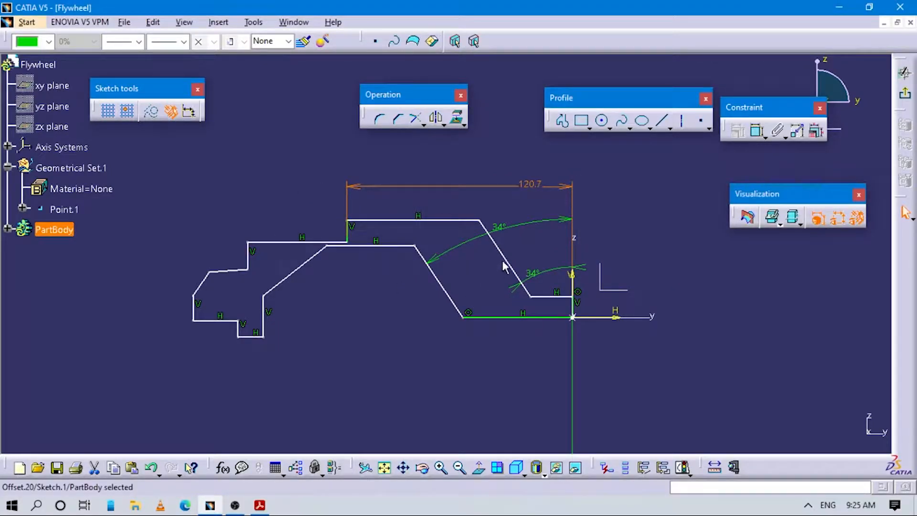
drag(501, 254, 458, 258)
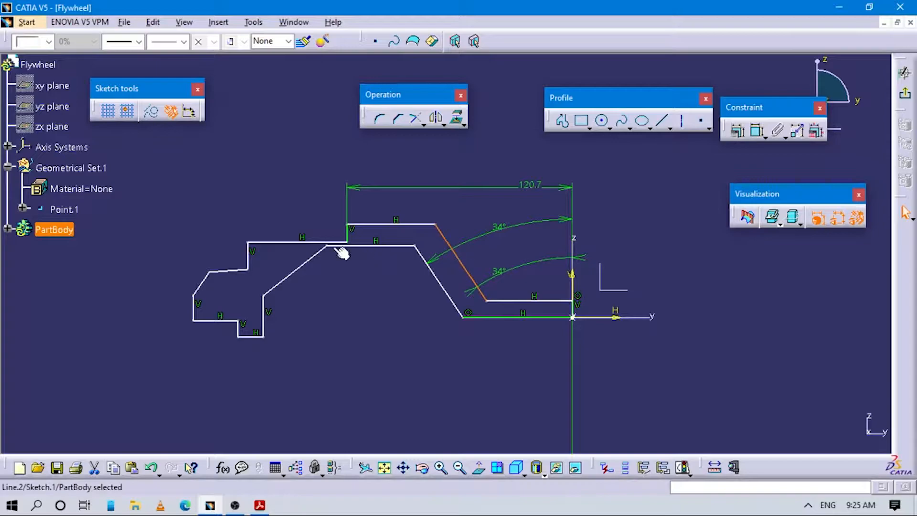
drag(372, 249, 381, 260)
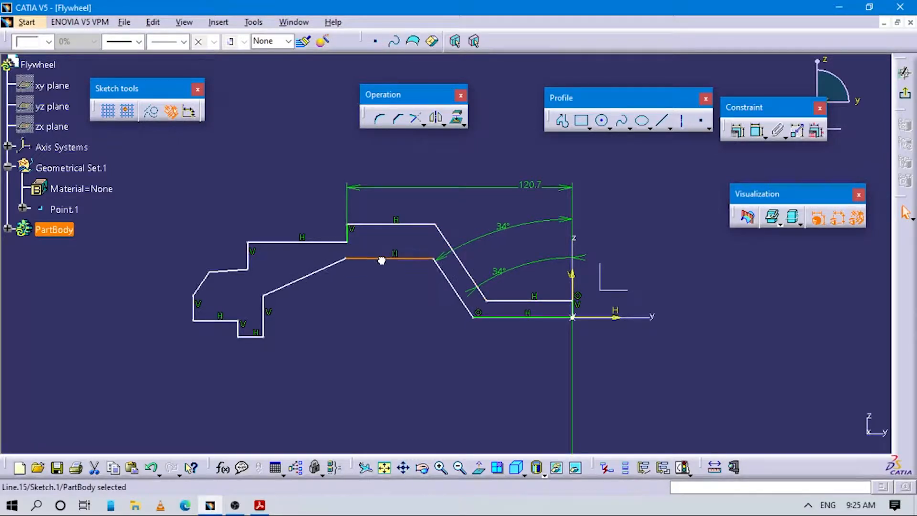
Step: Examine the PDF drawing's section views for the hub and web diameters, including where the sloped web lines start
key(alt+Tab)
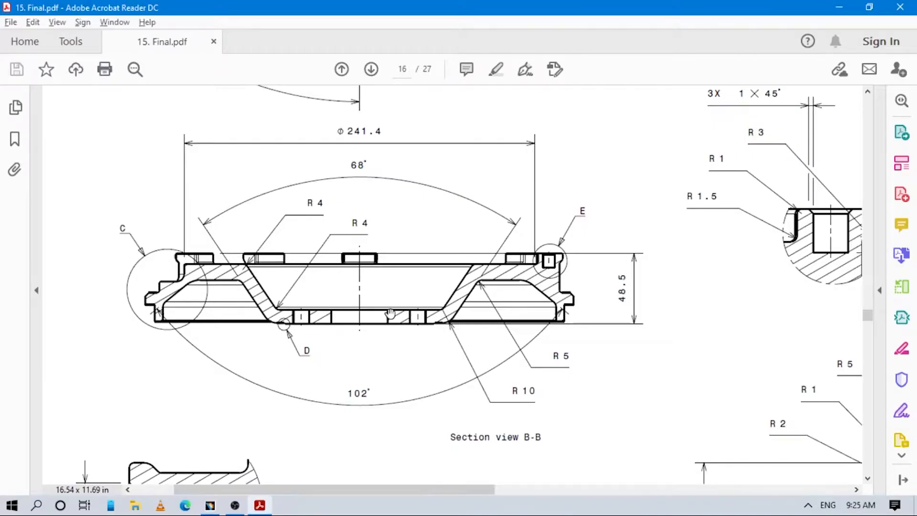
drag(618, 308, 420, 373)
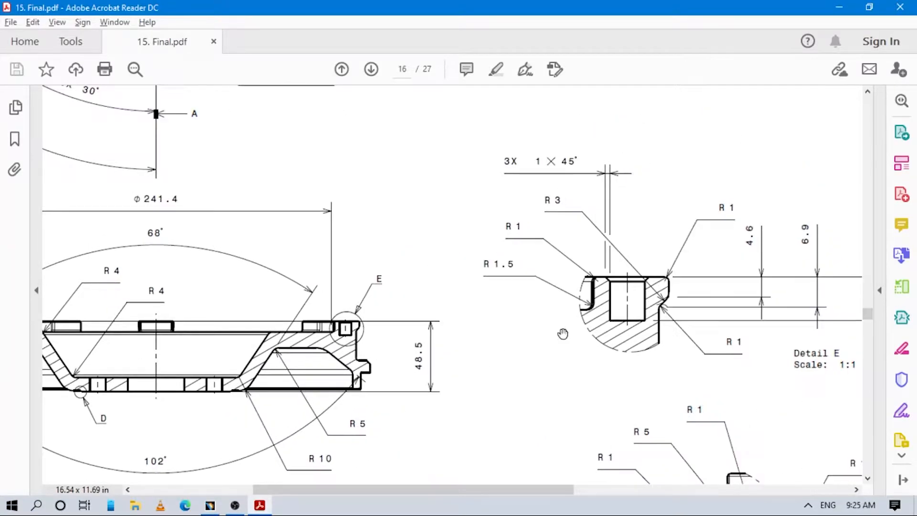
drag(609, 305, 493, 372)
drag(637, 259, 480, 354)
mouse_move(701, 213)
mouse_down()
mouse_move(596, 299)
mouse_move(468, 326)
mouse_up()
drag(530, 259, 502, 353)
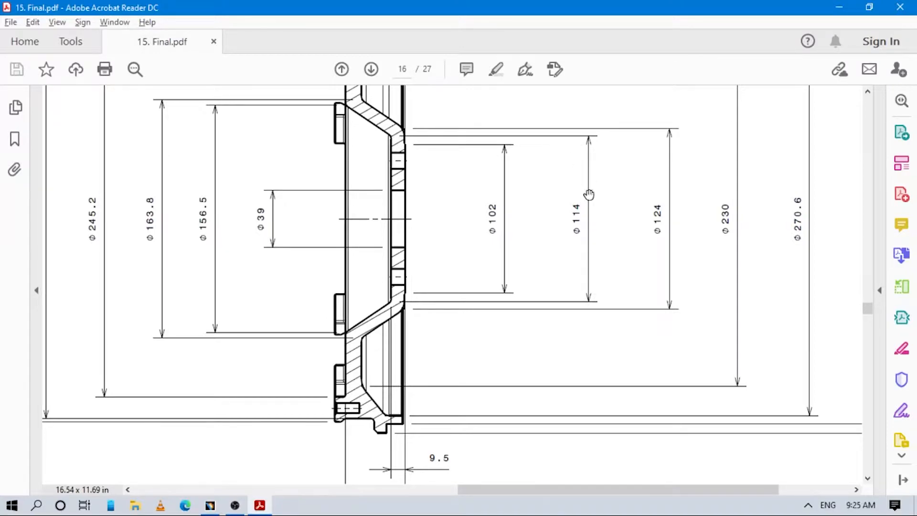
key(alt+Tab)
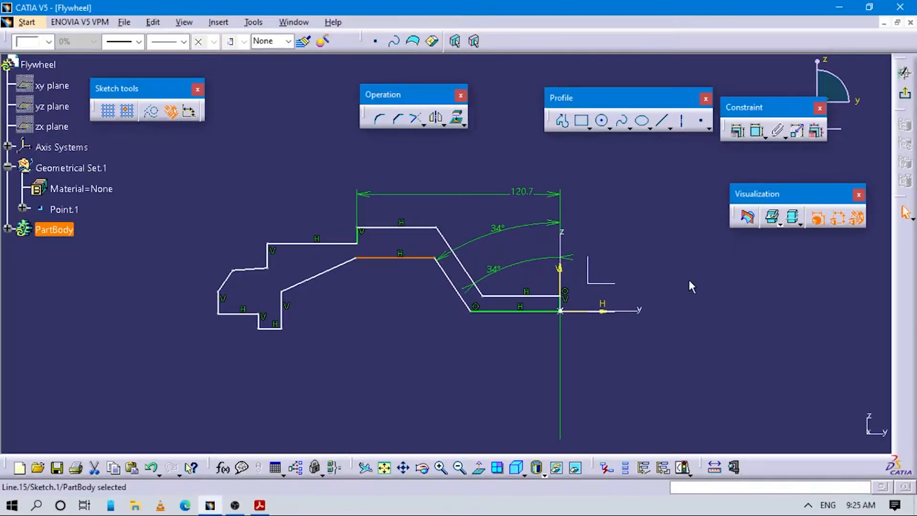
Step: Constrain the hub-side corner of the upper sloped web line to a horizontal distance of 114/2 mm from the vertical axis
middle_drag(498, 311, 684, 232)
click(757, 130)
click(552, 319)
click(622, 306)
click(587, 299)
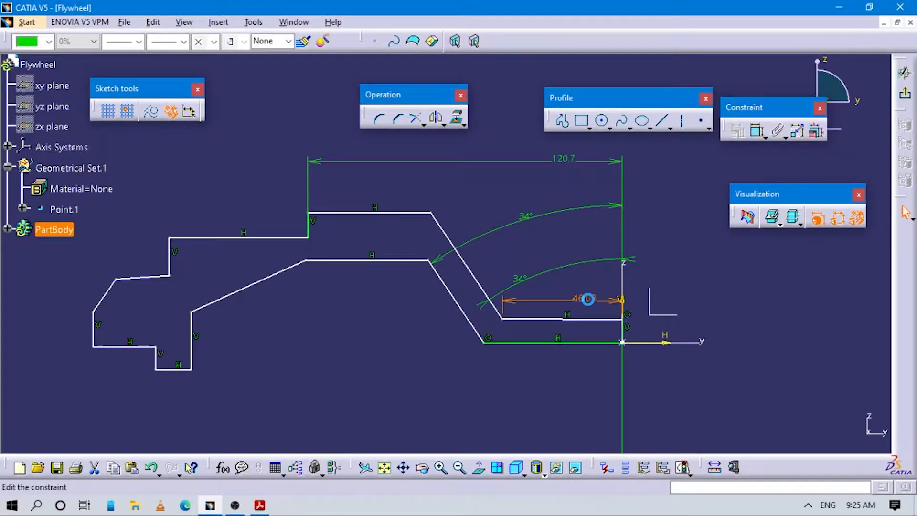
double_click(588, 299)
text(114/2)
key(Return)
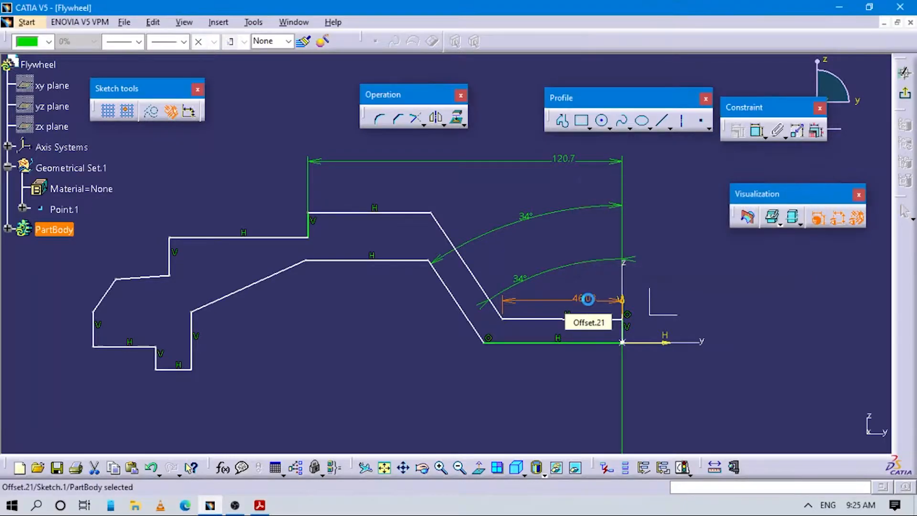
Step: Constrain the lower sloped web line's corner on the horizontal axis to 124/2 mm from the vertical axis, checking the diameter in the drawing
key(alt+Tab)
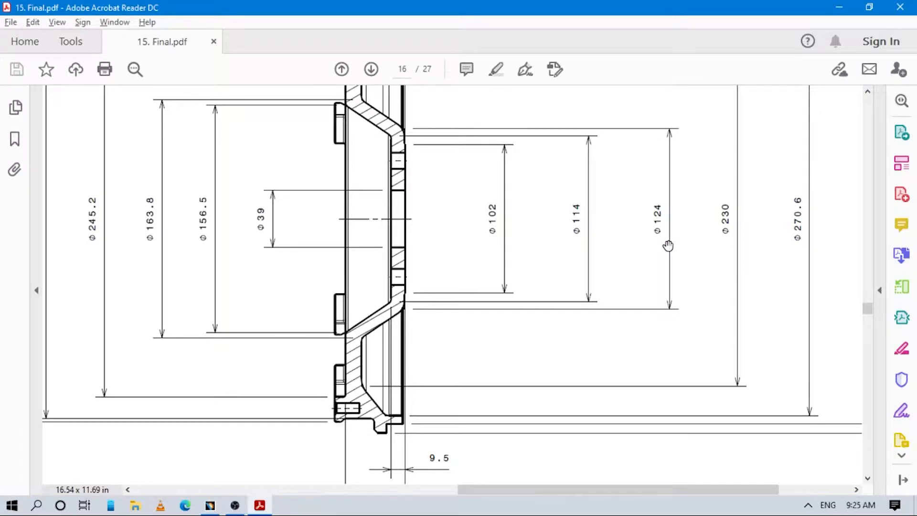
key(alt+Tab)
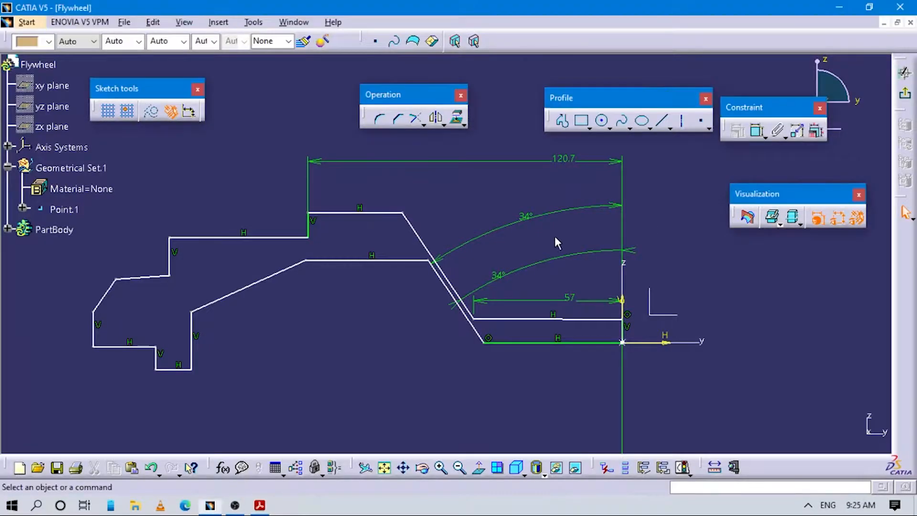
click(756, 135)
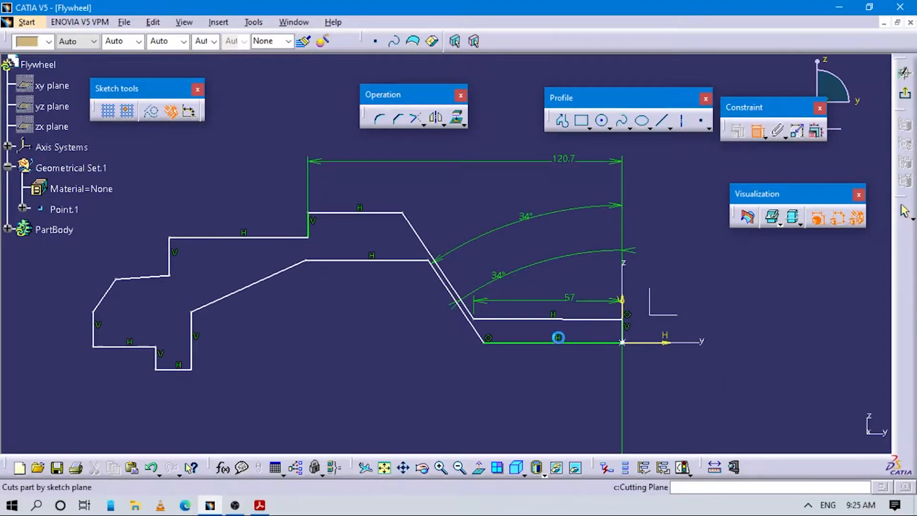
click(490, 343)
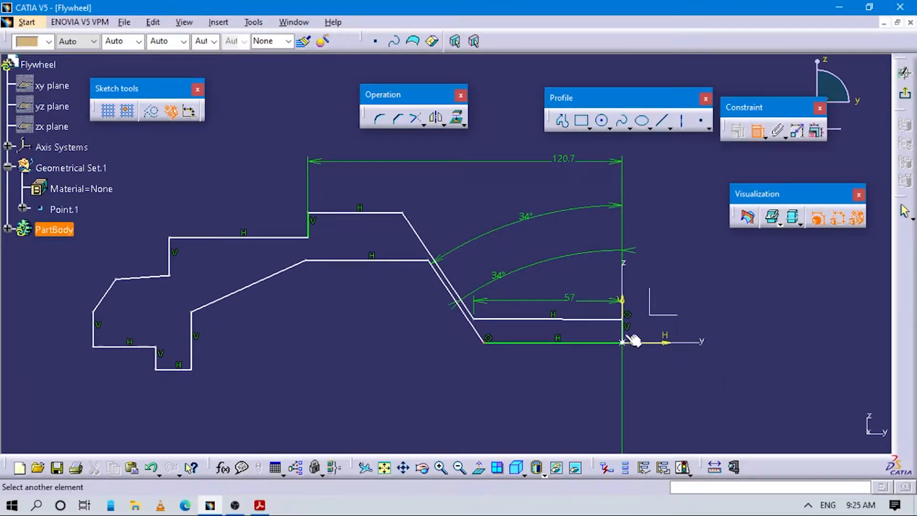
click(628, 308)
click(549, 388)
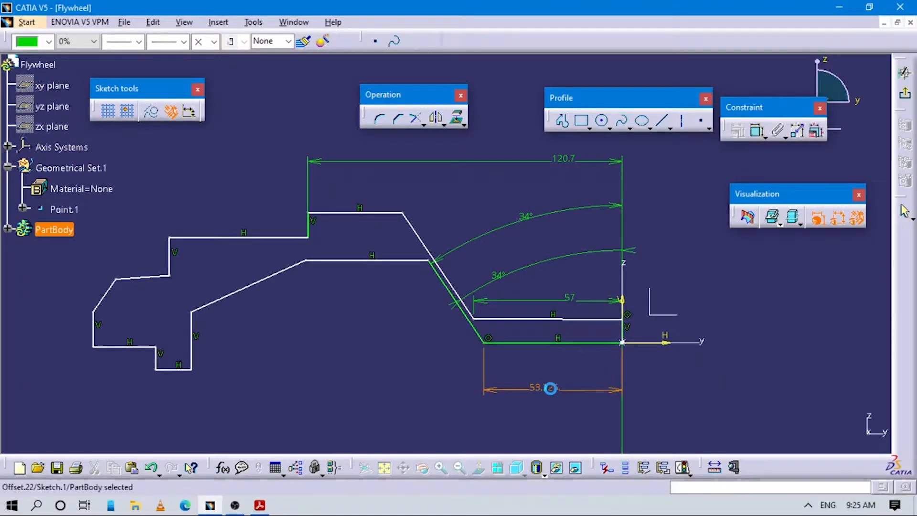
double_click(551, 388)
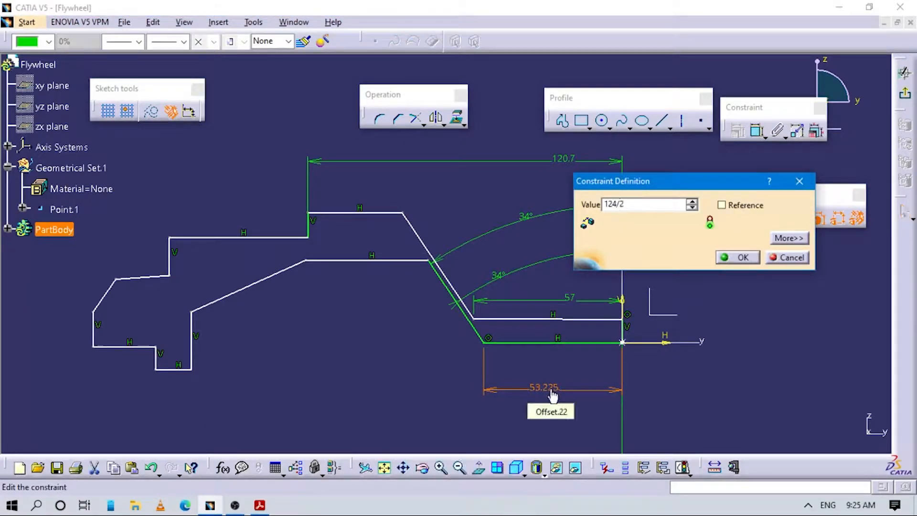
key(alt+Tab)
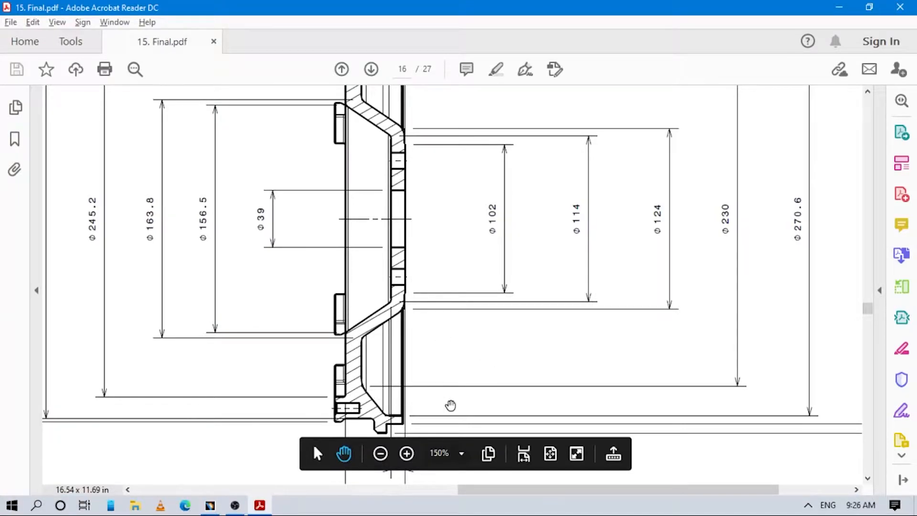
key(alt+Tab)
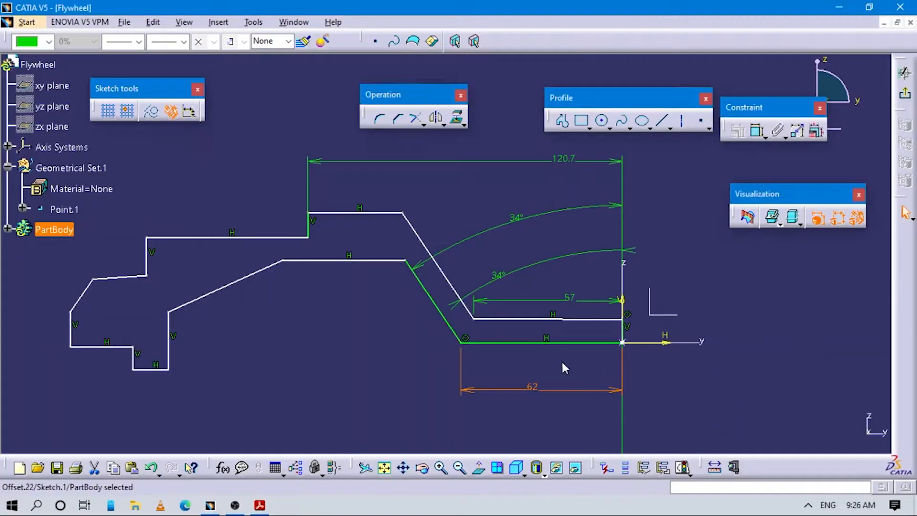
Step: Constrain the outer corner of the underside's raised horizontal line to a horizontal distance of 230/2 mm from the vertical axis
click(757, 131)
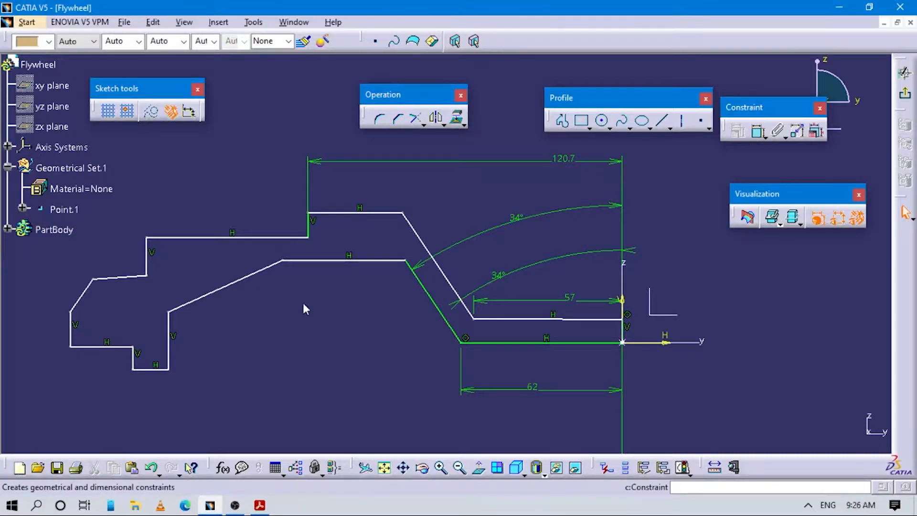
click(628, 296)
click(283, 261)
click(471, 411)
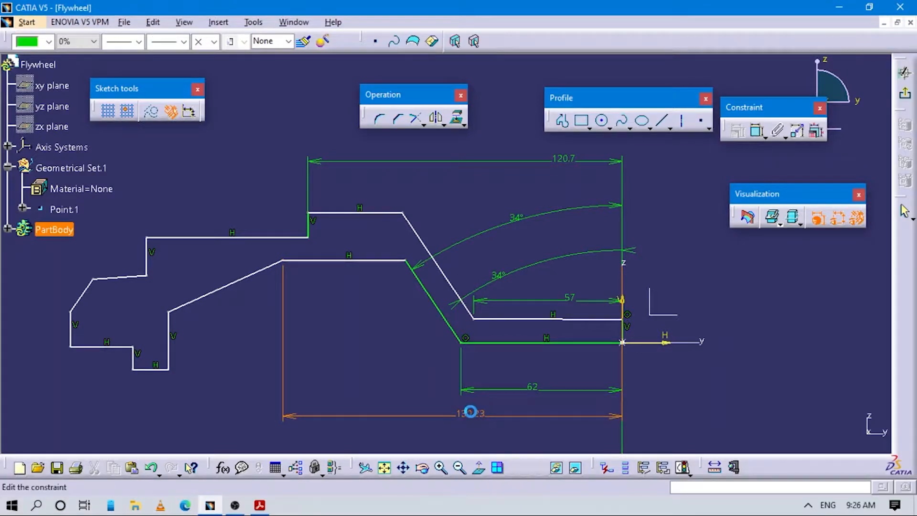
text(230/0)
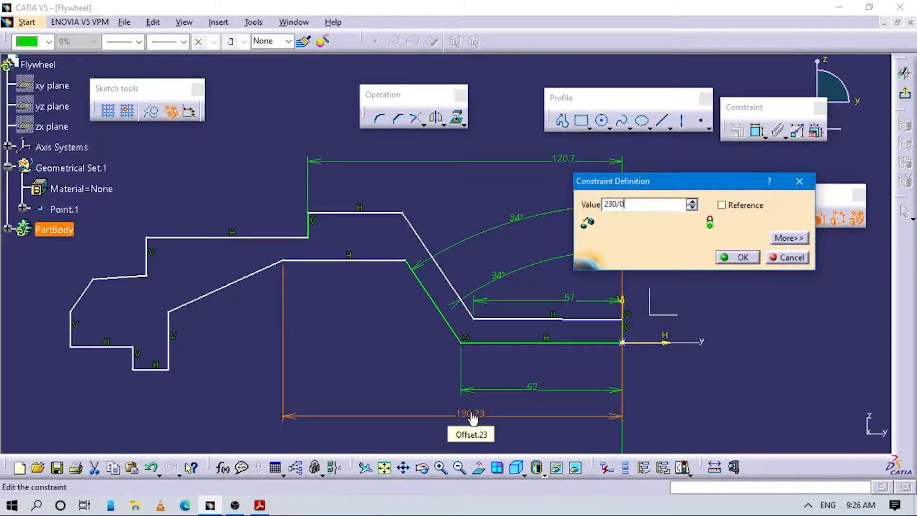
key(Return)
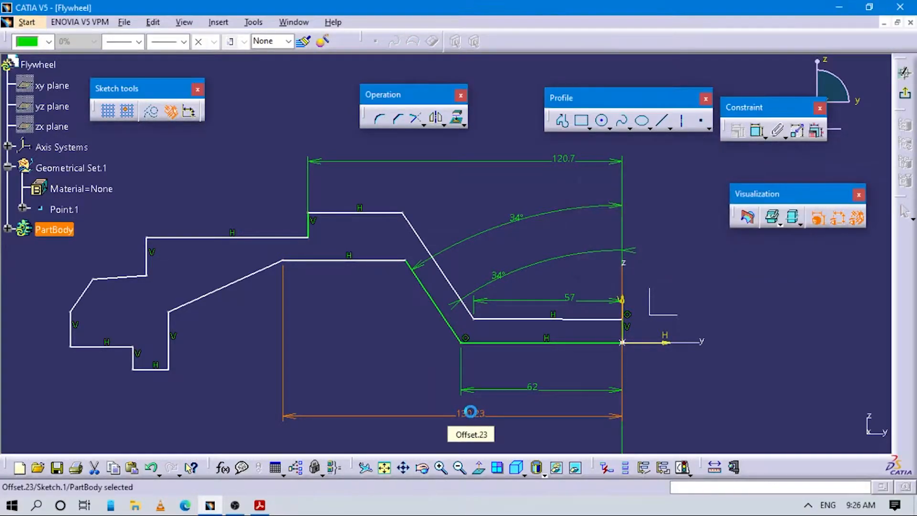
Step: Check the drawing's web diameters and constrain the upper sloped web line's outer corner to 156.5/2 mm from the vertical axis
key(alt+Tab)
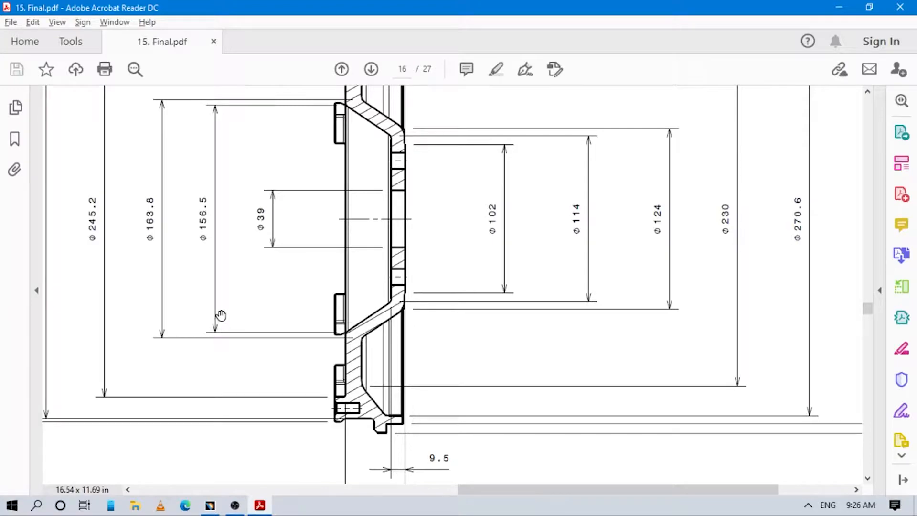
key(alt+Tab)
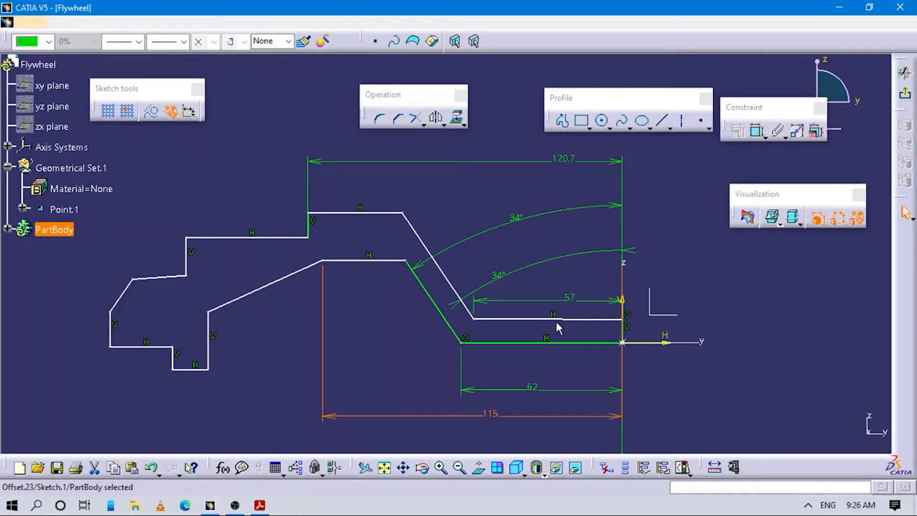
click(758, 131)
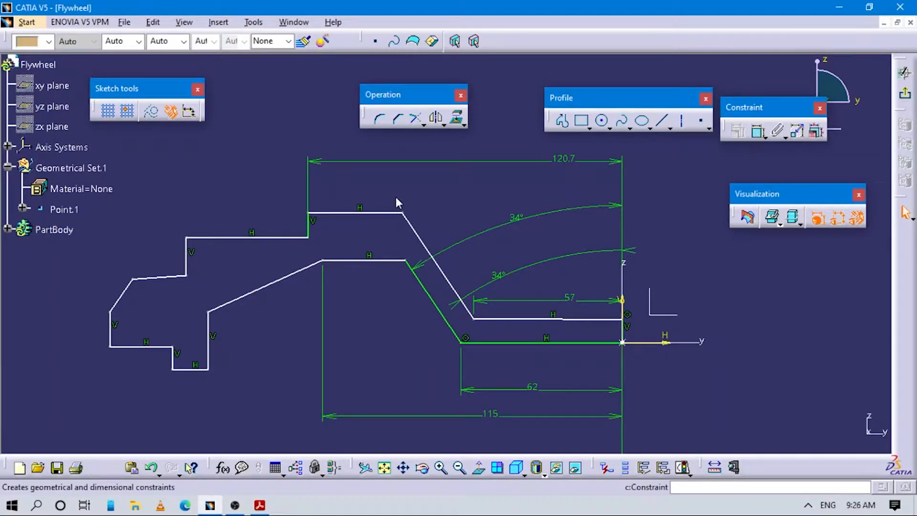
click(408, 219)
click(624, 302)
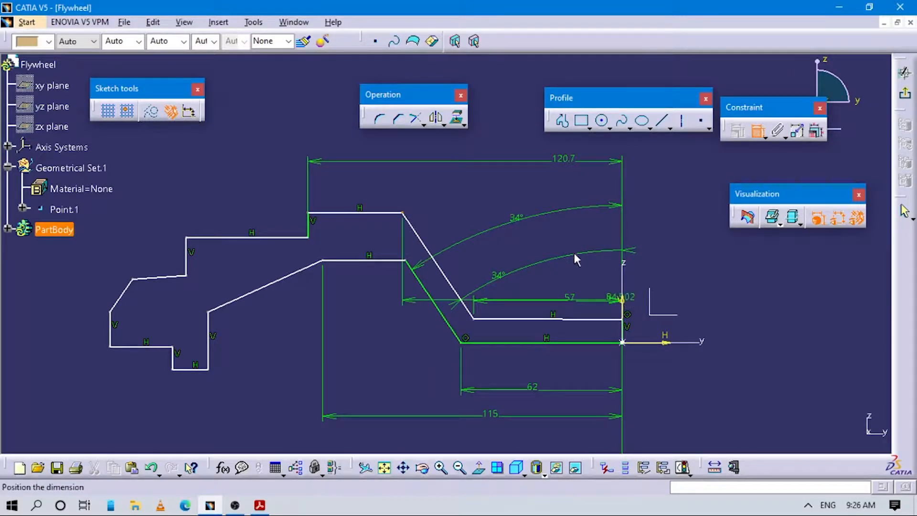
click(579, 236)
double_click(579, 236)
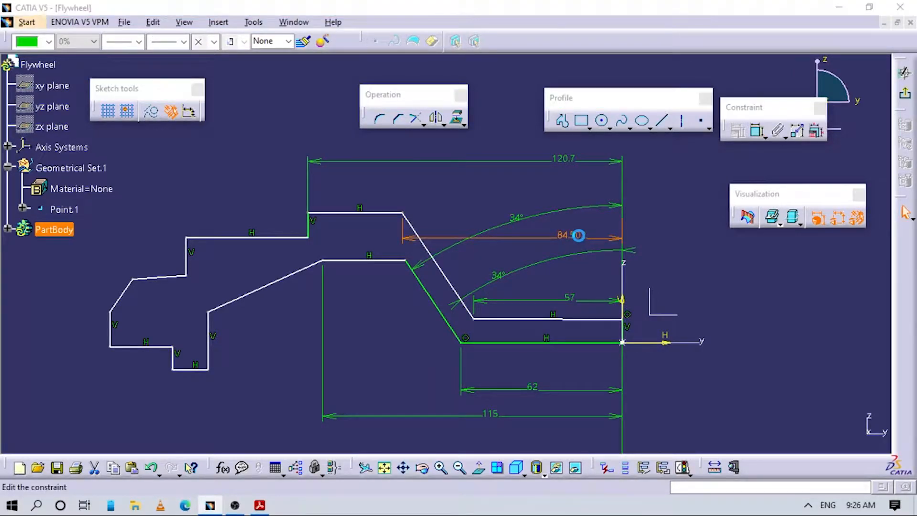
text(156.5)
key(Return)
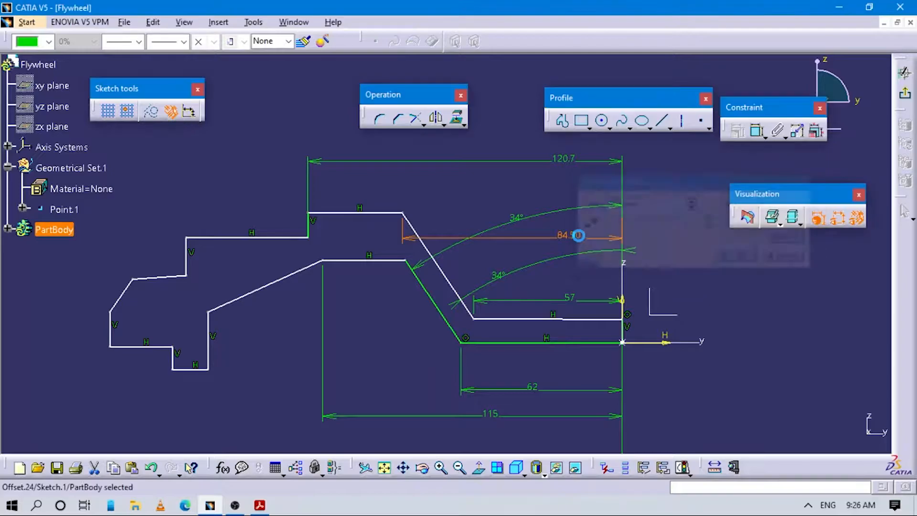
Step: Check the drawing and constrain the lower sloped web line's outer corner to 163.8/2 mm from the vertical axis
key(alt+Tab)
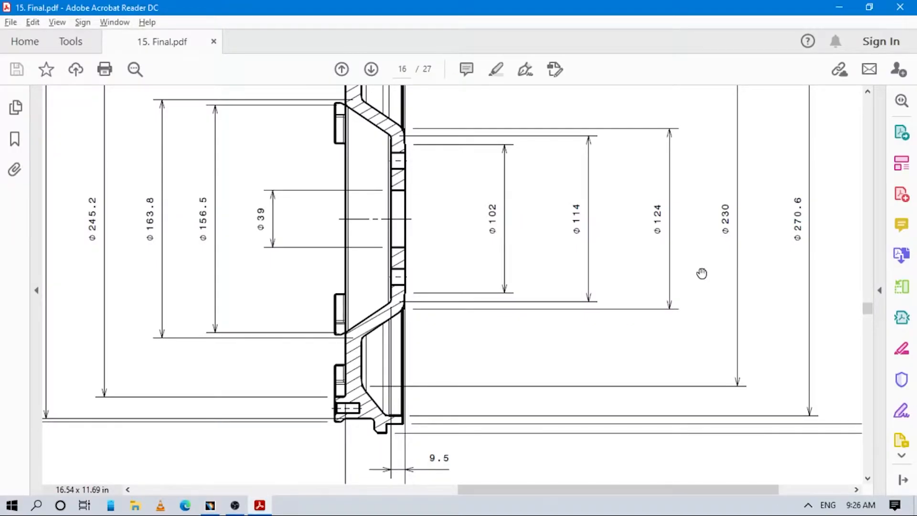
key(alt+Tab)
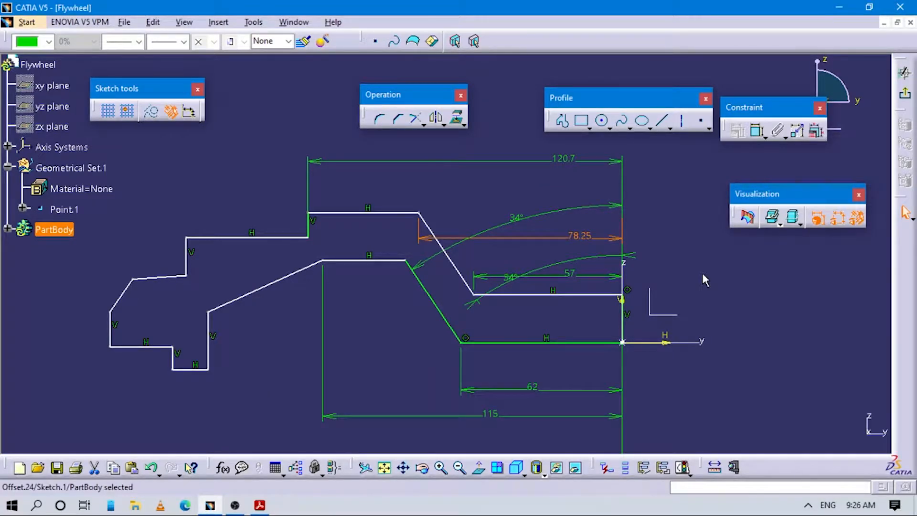
key(alt+Tab)
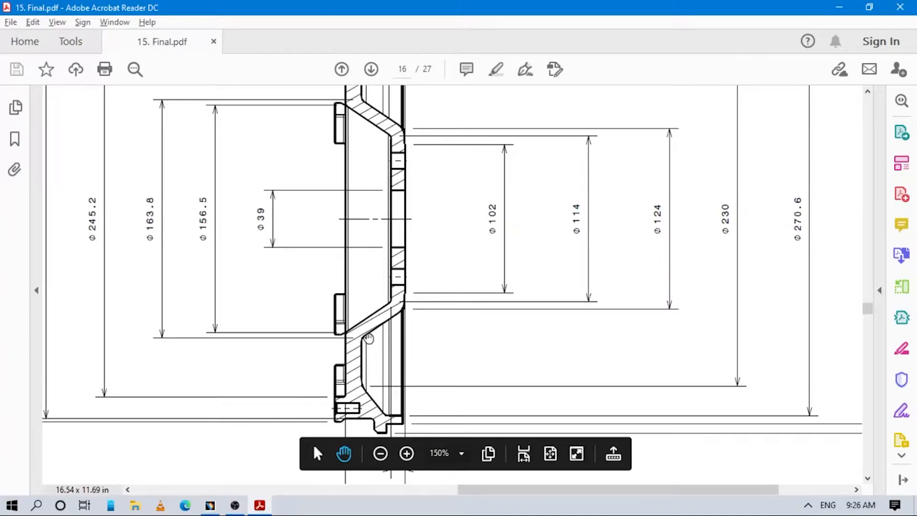
key(alt+Tab)
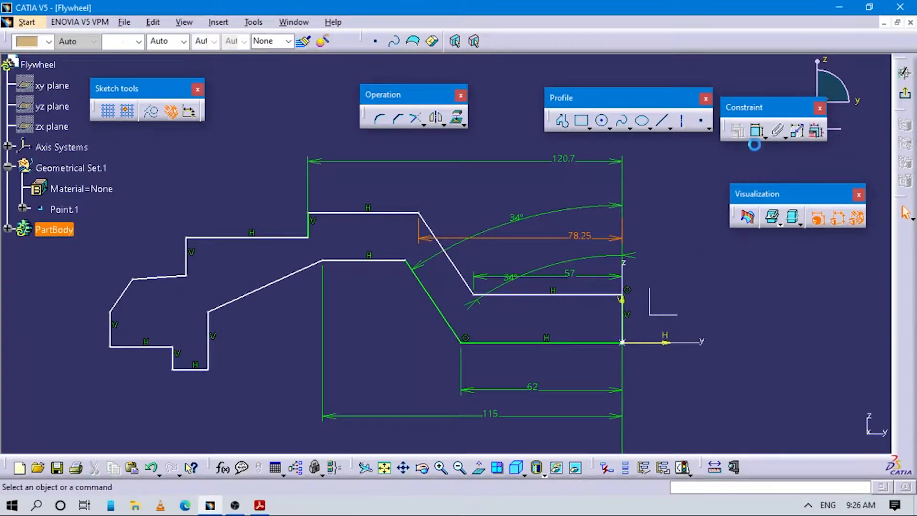
click(758, 130)
click(619, 301)
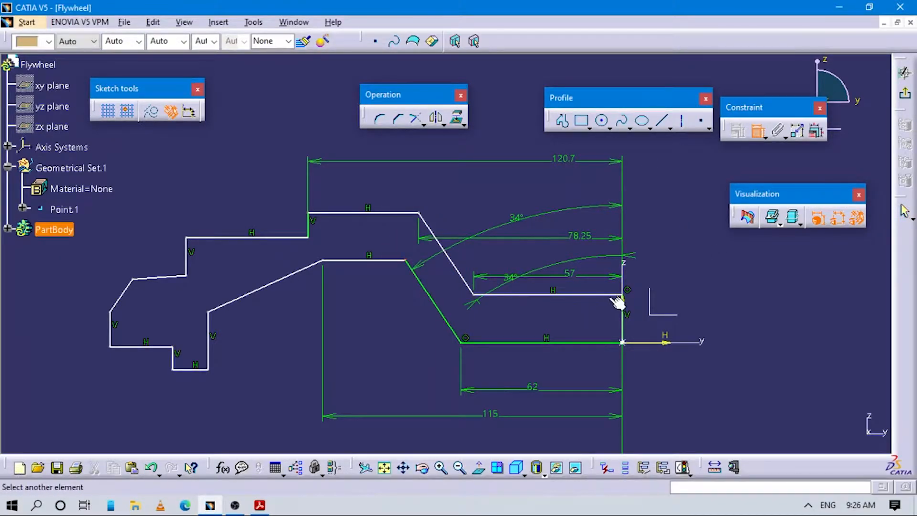
click(540, 193)
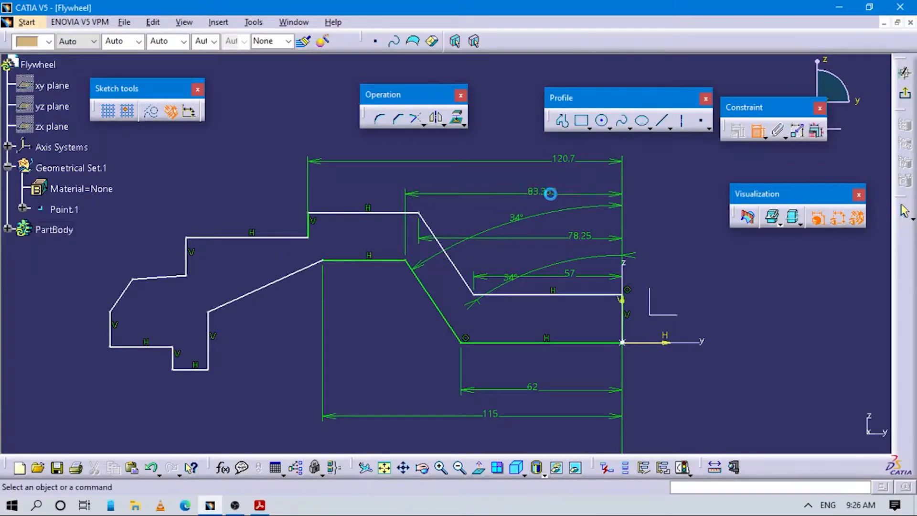
double_click(622, 219)
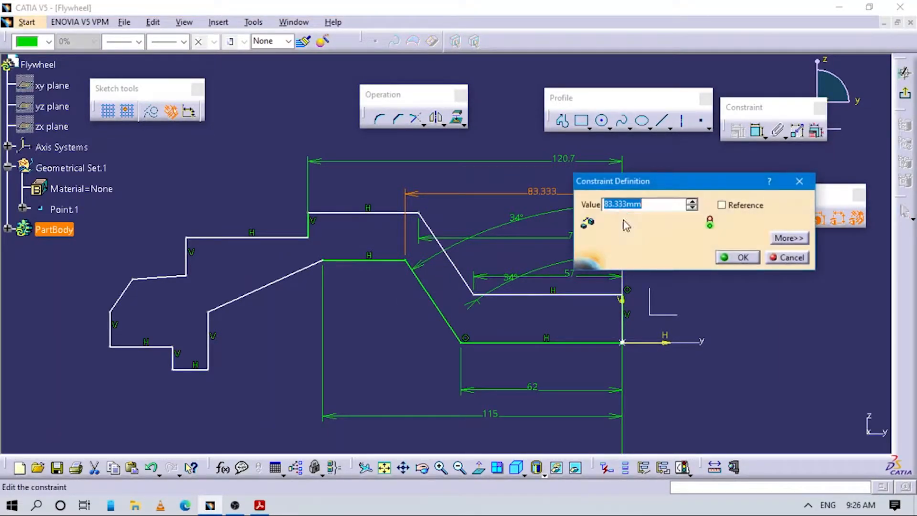
text(163.8/2)
key(Return)
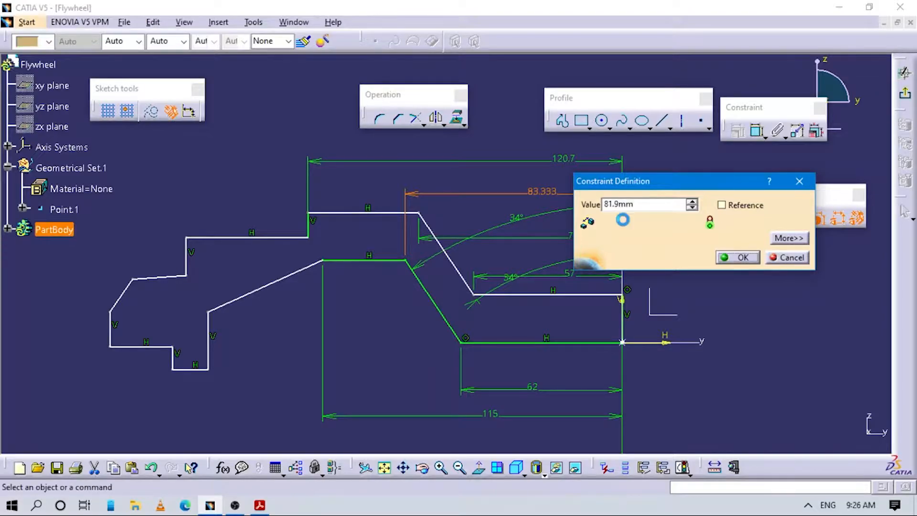
Step: Examine the PDF drawing's section view for the axial dimensions of the hub and web
key(alt+Tab)
key(alt+Tab)
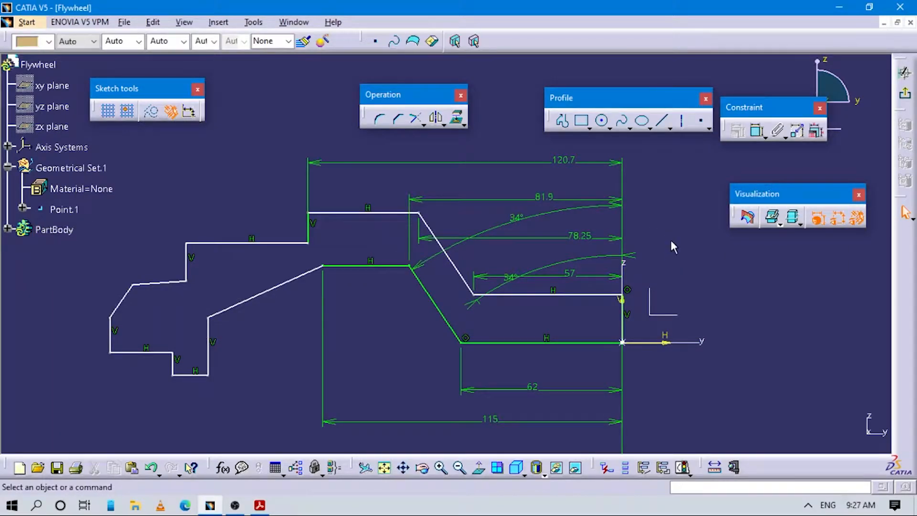
key(alt+Tab)
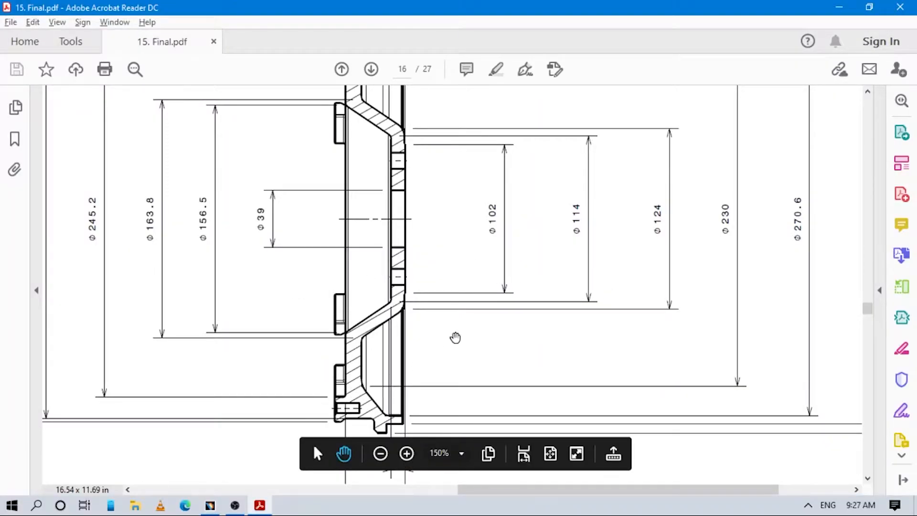
scroll(467, 325, down, 2)
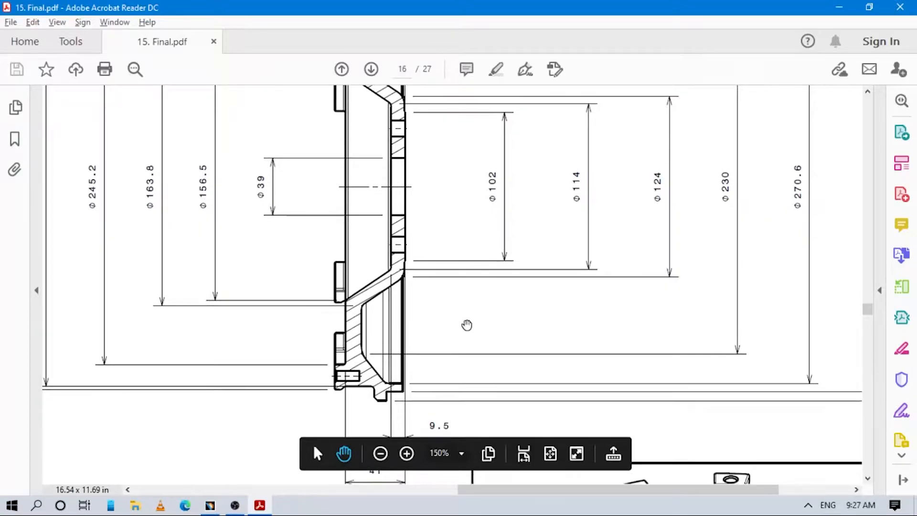
scroll(467, 325, down, 3)
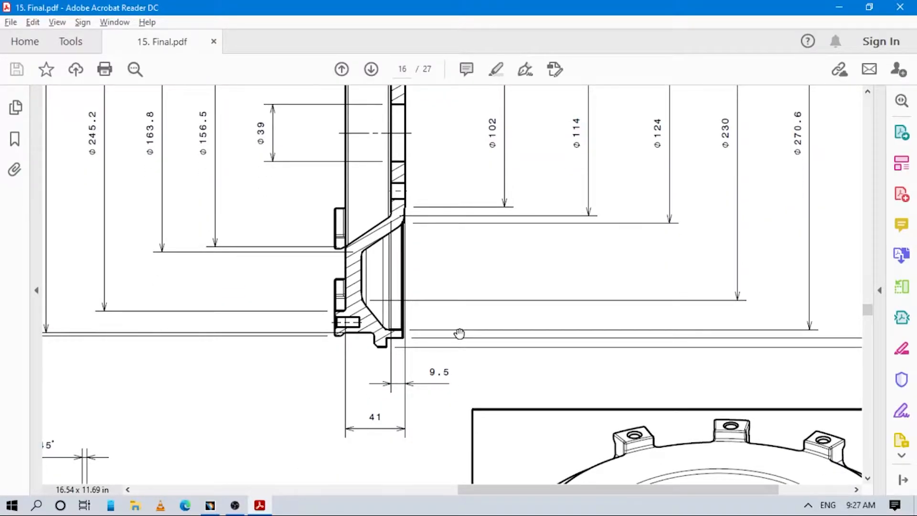
scroll(459, 334, up, 3)
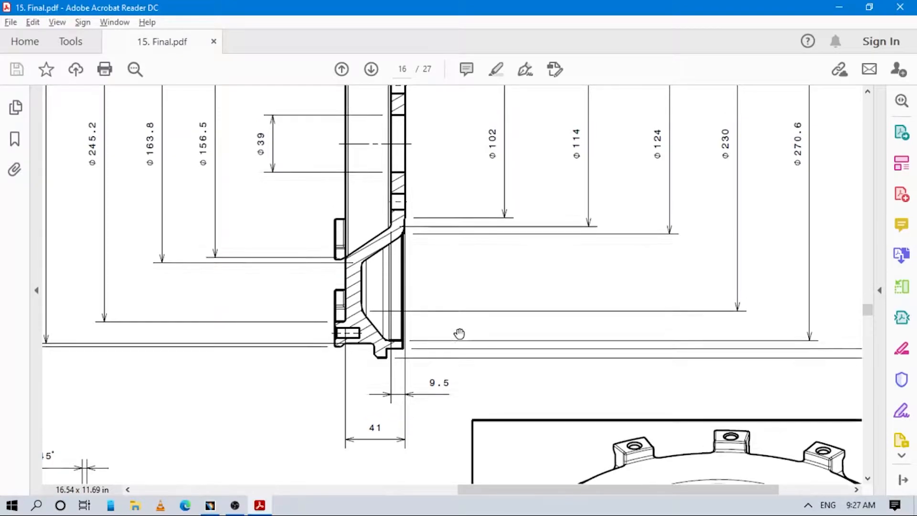
scroll(459, 334, down, 2)
key(alt+Tab)
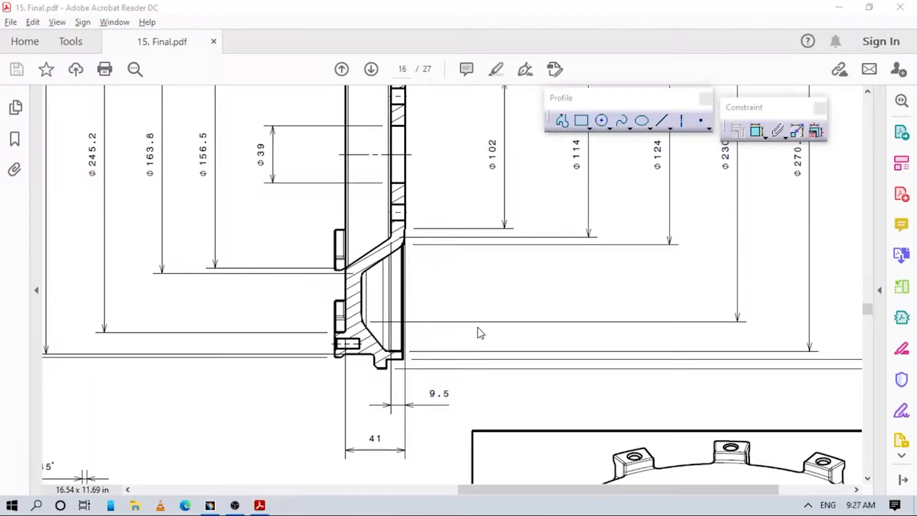
Step: Constrain the distance between the hub's upper and lower horizontal lines to 9.5 mm, checking the thickness in the drawing
click(757, 130)
click(566, 360)
click(546, 303)
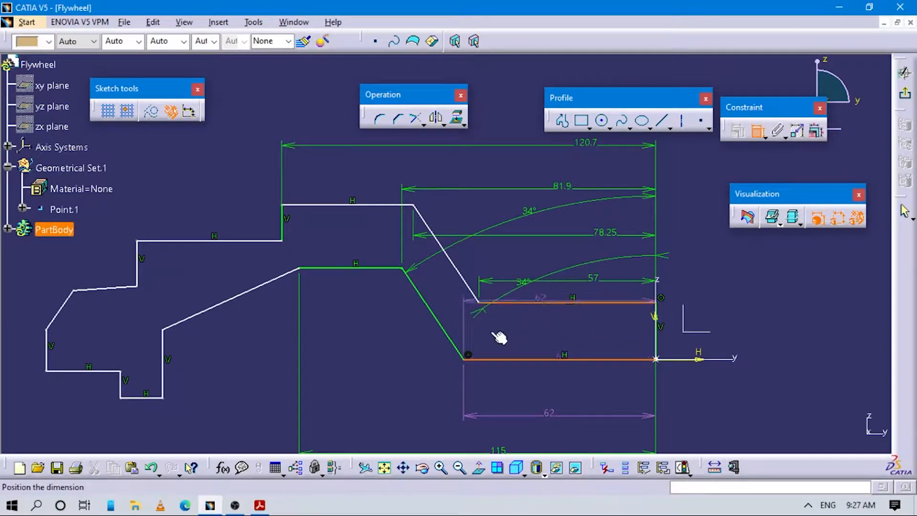
click(427, 366)
double_click(428, 366)
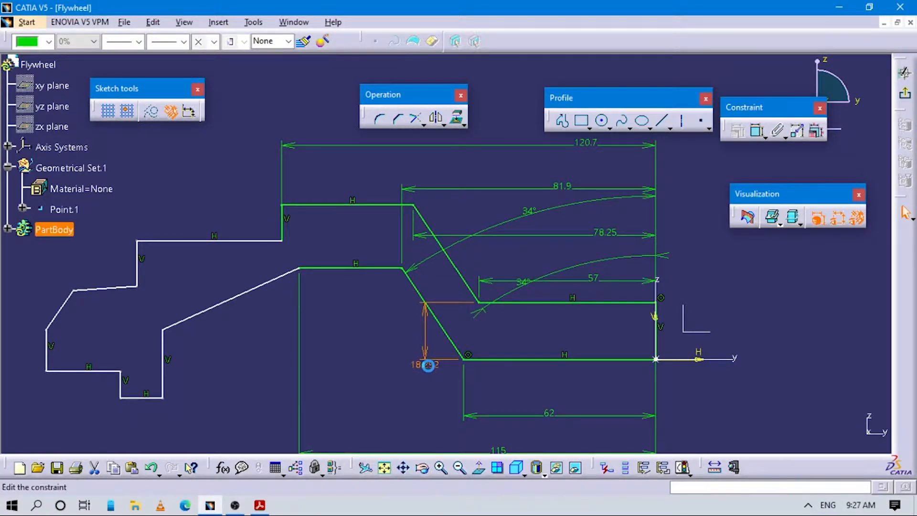
key(alt+Tab)
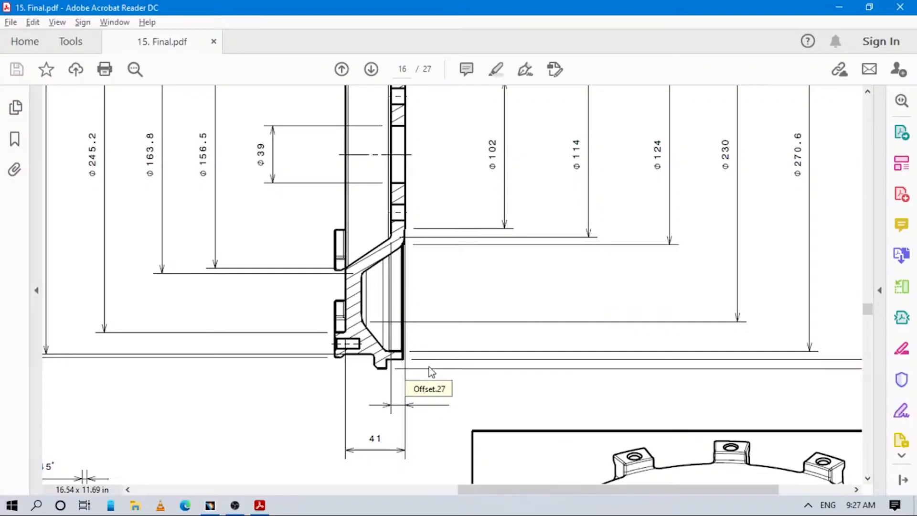
drag(491, 291, 482, 233)
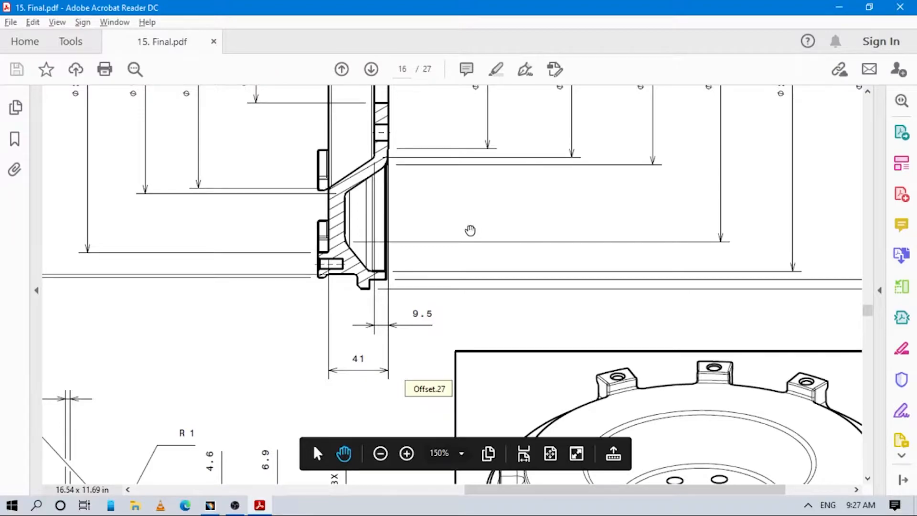
key(alt+Tab)
click(376, 337)
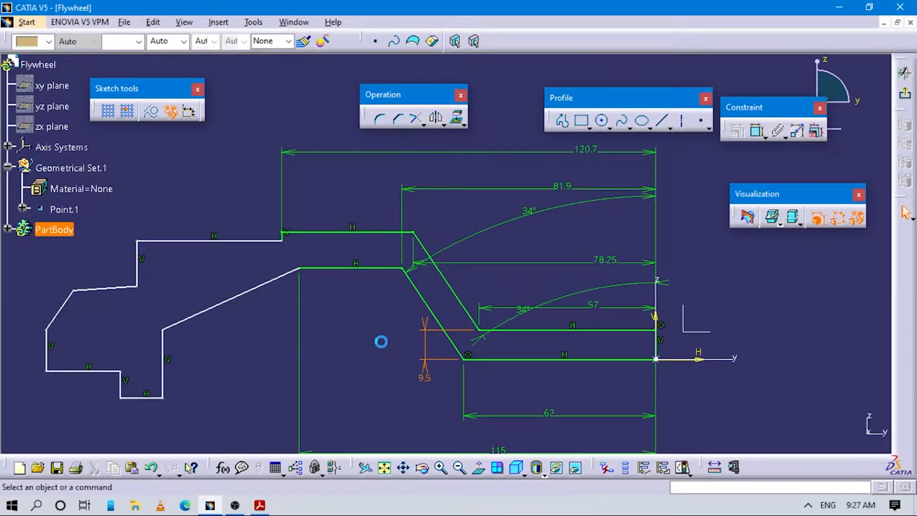
Step: Examine the PDF drawing's section and enlarged detail views, including Details C, D and E, for the remaining profile dimensions
key(alt+Tab)
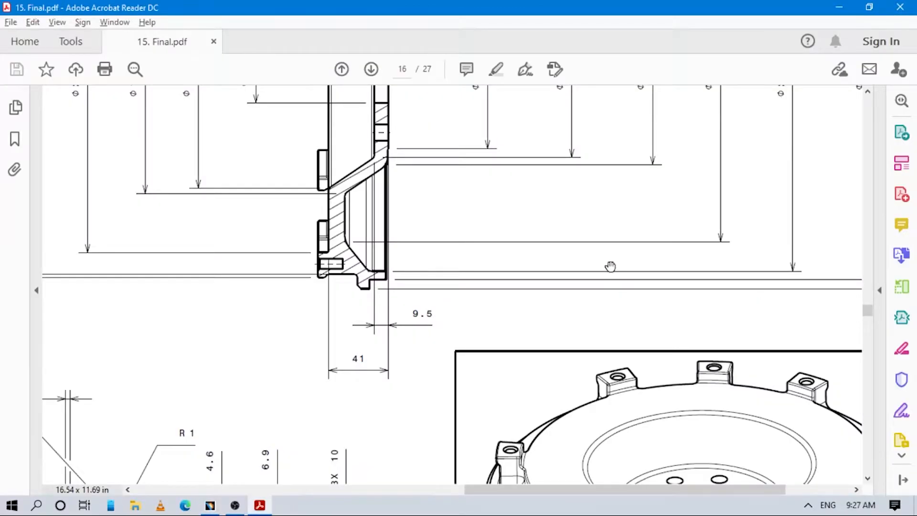
key(alt+Tab)
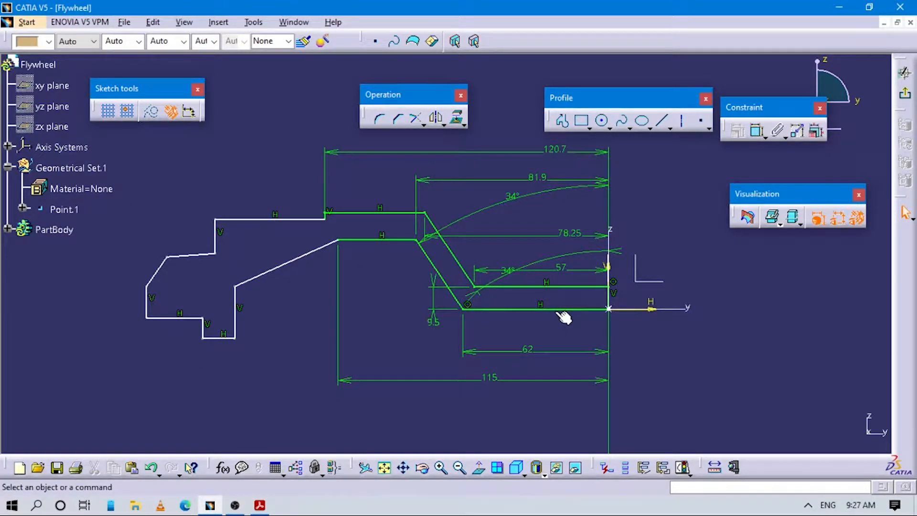
mouse_move(540, 323)
middle_down()
mouse_move(532, 293)
mouse_move(517, 323)
mouse_move(530, 294)
middle_up()
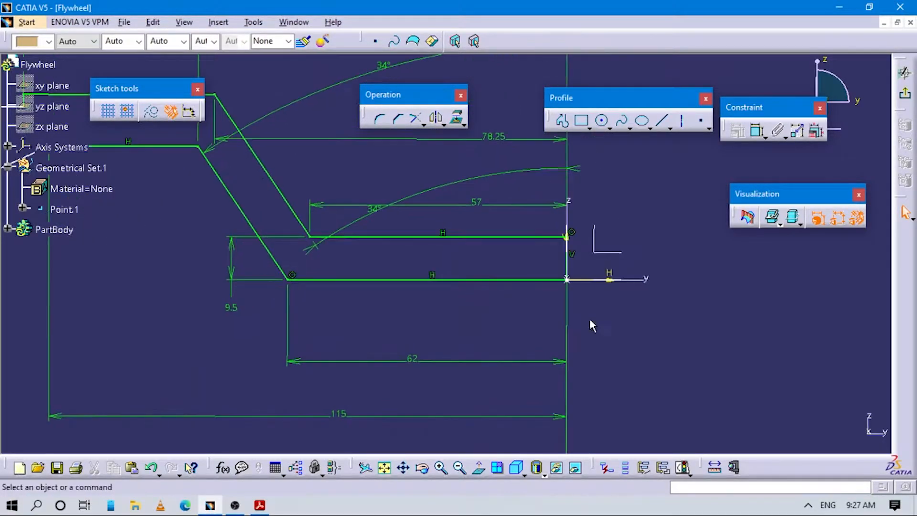
key(alt+Tab)
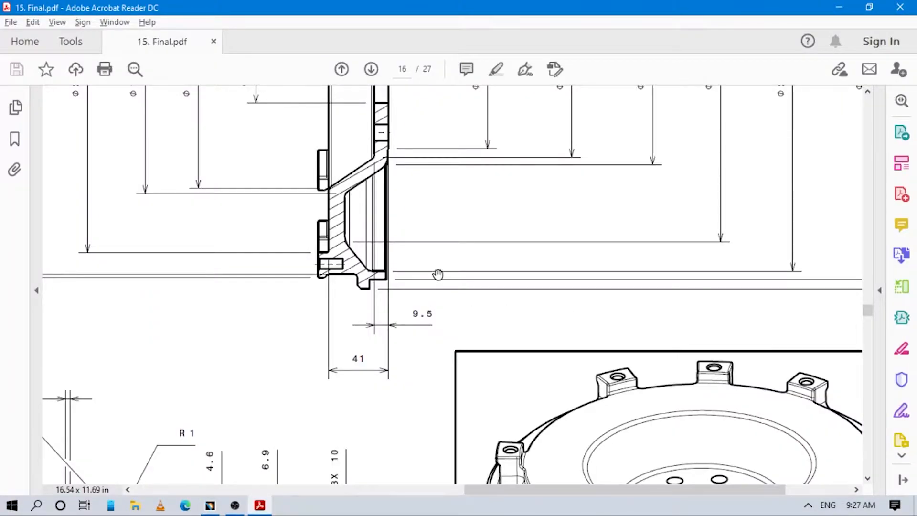
mouse_move(381, 178)
mouse_down()
mouse_move(418, 339)
mouse_move(442, 360)
mouse_move(598, 190)
mouse_up()
drag(308, 428, 368, 295)
drag(329, 361, 483, 228)
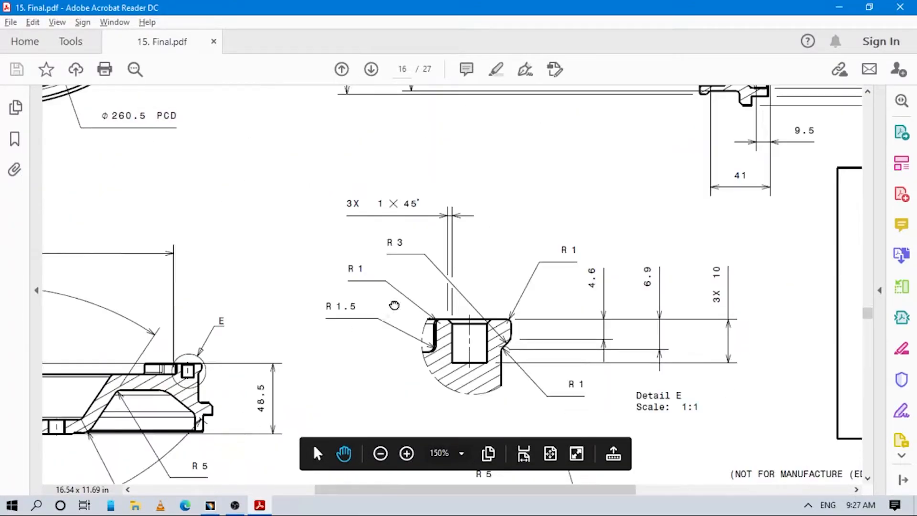
drag(396, 327, 444, 216)
drag(290, 321, 581, 154)
drag(472, 258, 458, 198)
drag(541, 269, 492, 269)
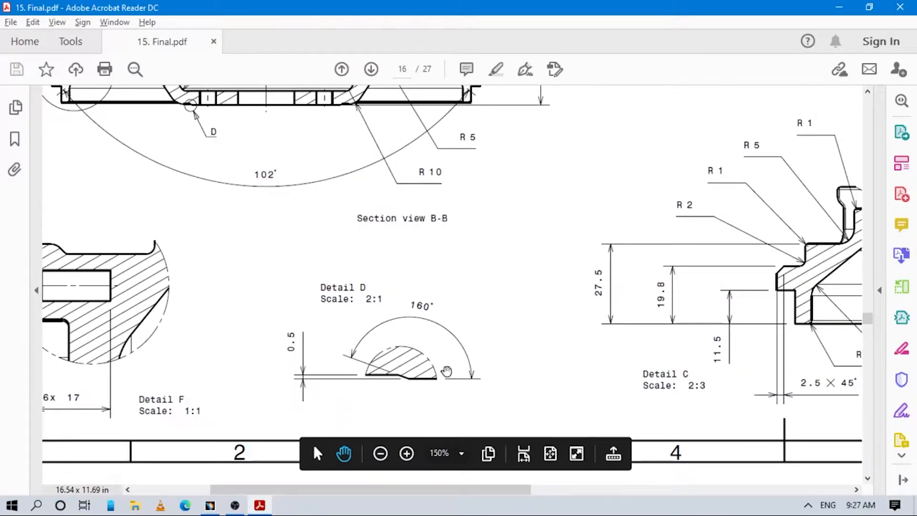
Step: Sketch a horizontal line from the vertical axis about 1.76 mm below the hub's lower line, ending in a short upward-sloping line
key(alt+Tab)
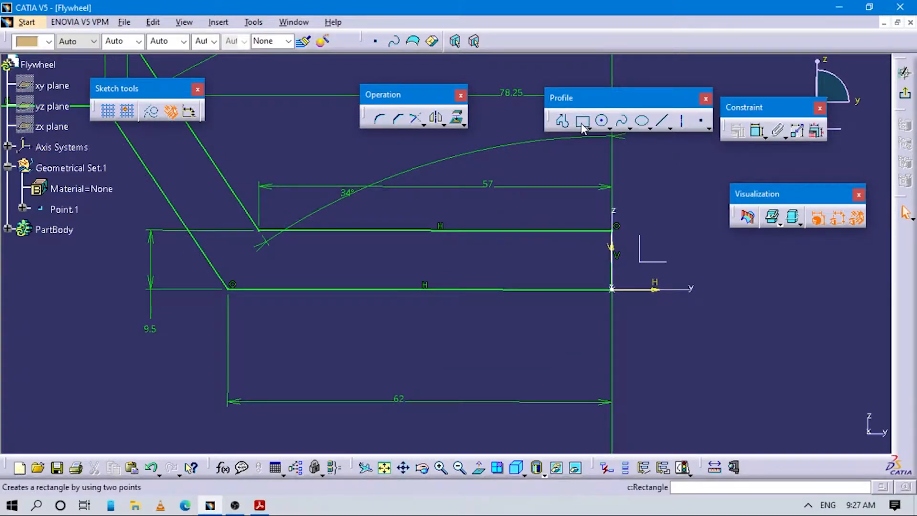
click(564, 122)
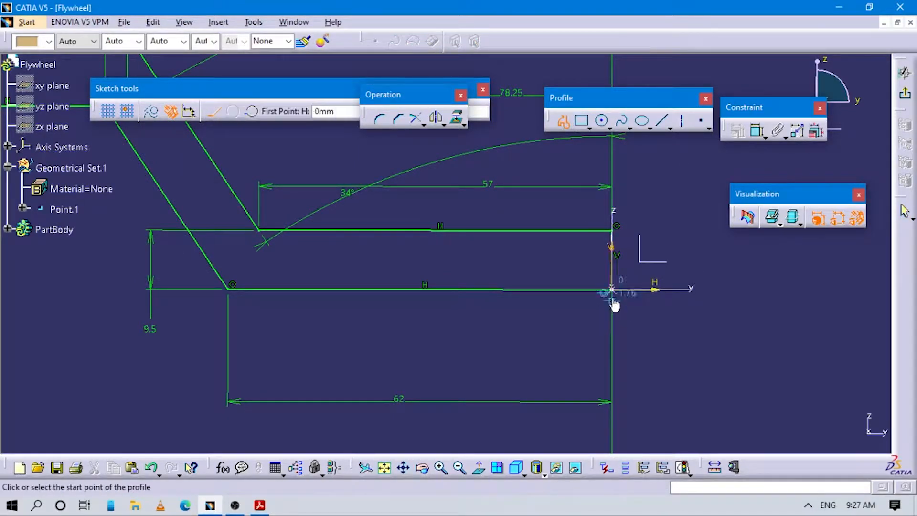
click(615, 296)
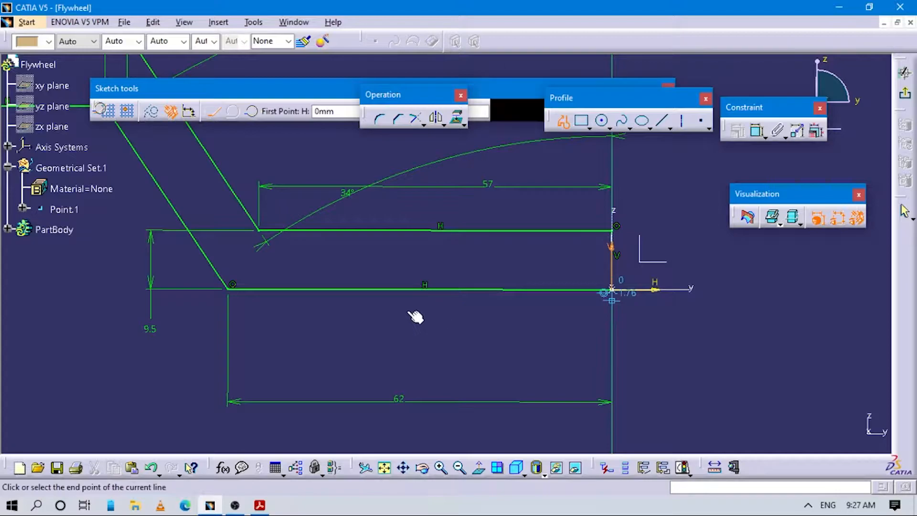
click(338, 290)
double_click(319, 271)
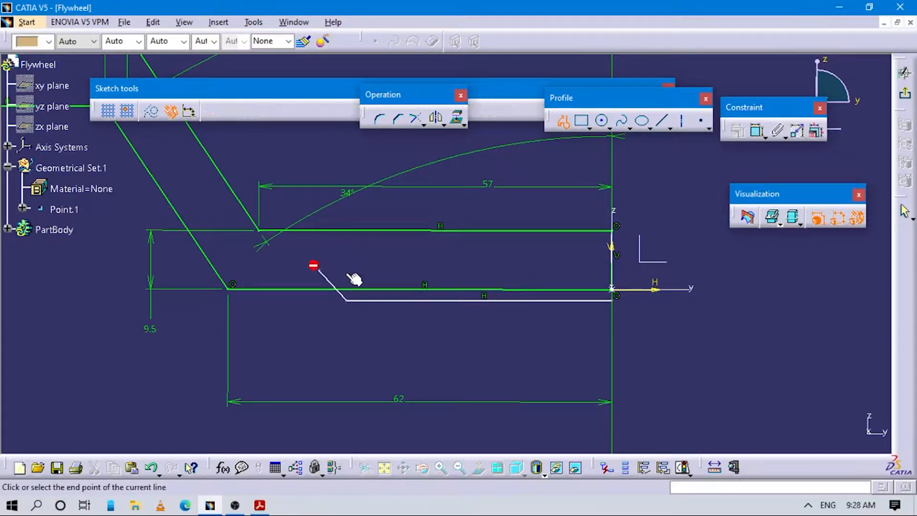
Step: Check Detail D in the drawing and constrain the angle between the new horizontal line and its short sloped line to 160°
key(alt+Tab)
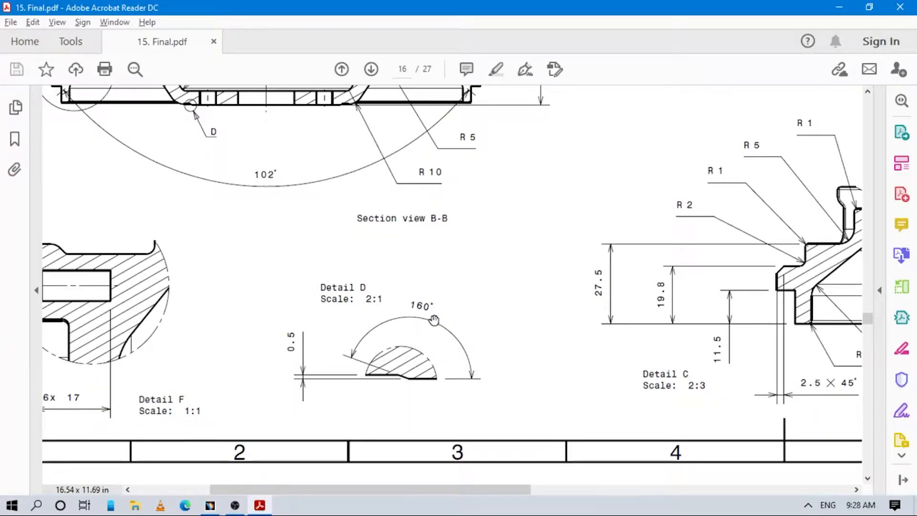
key(alt+Tab)
click(757, 130)
click(401, 304)
click(330, 282)
click(363, 267)
double_click(363, 268)
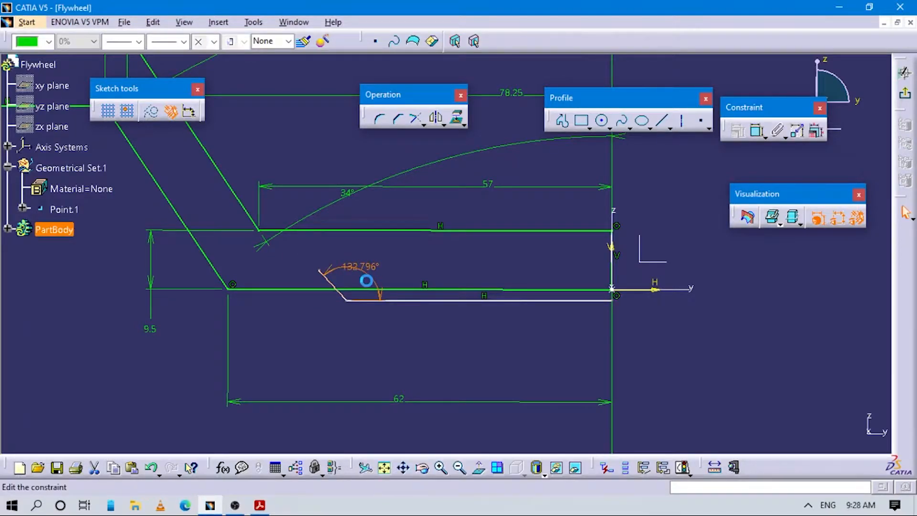
key(alt+Tab)
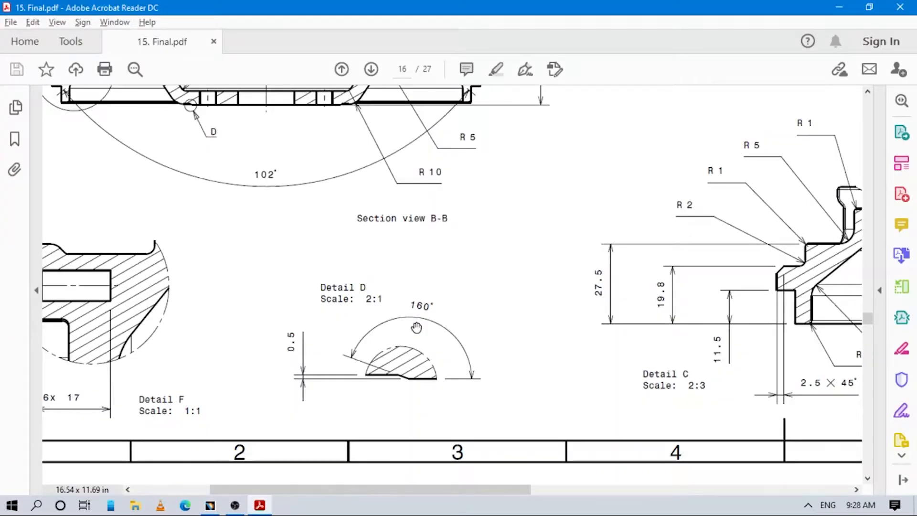
key(alt+Tab)
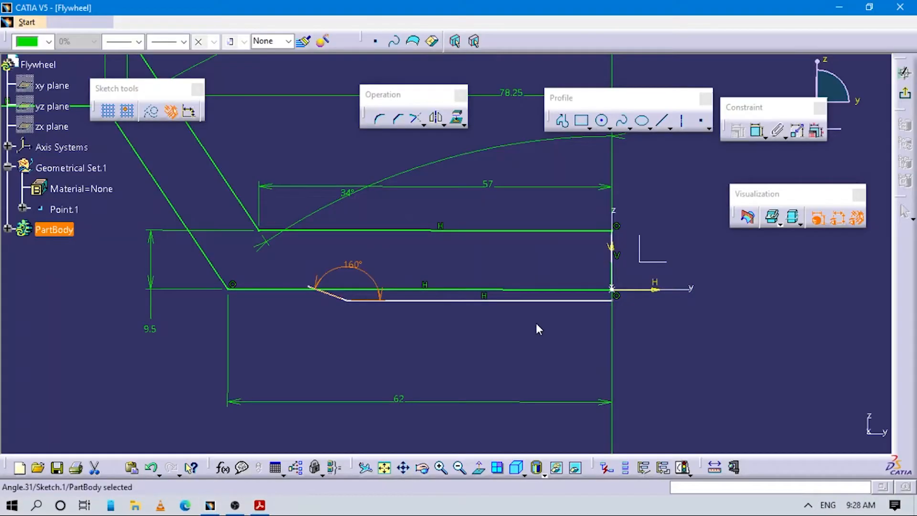
Step: Constrain the distance between the new horizontal line and the hub's lower line to 0.5 mm, checking the drawing
middle_drag(679, 345, 688, 315)
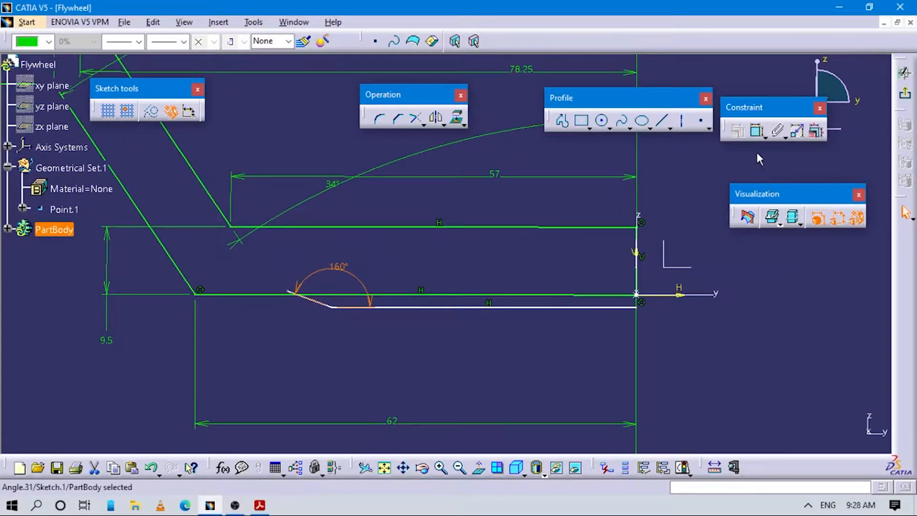
click(757, 130)
click(463, 306)
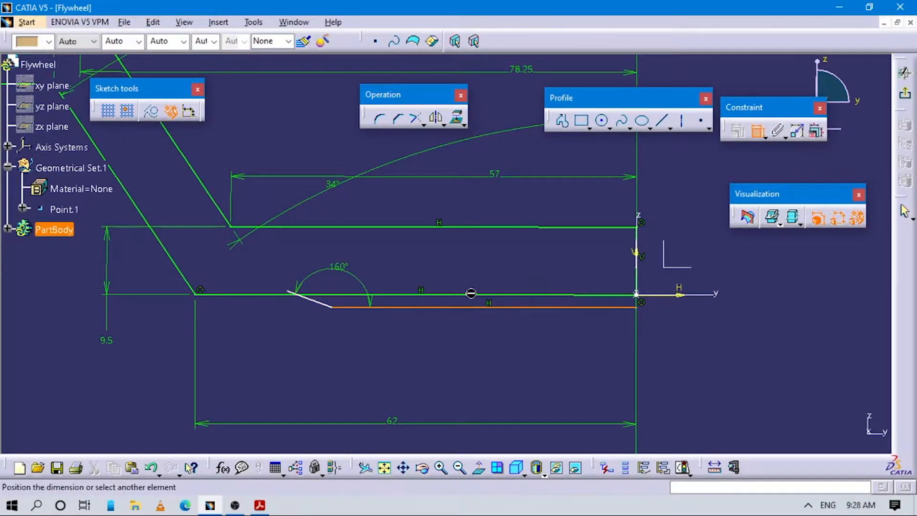
click(483, 295)
click(658, 329)
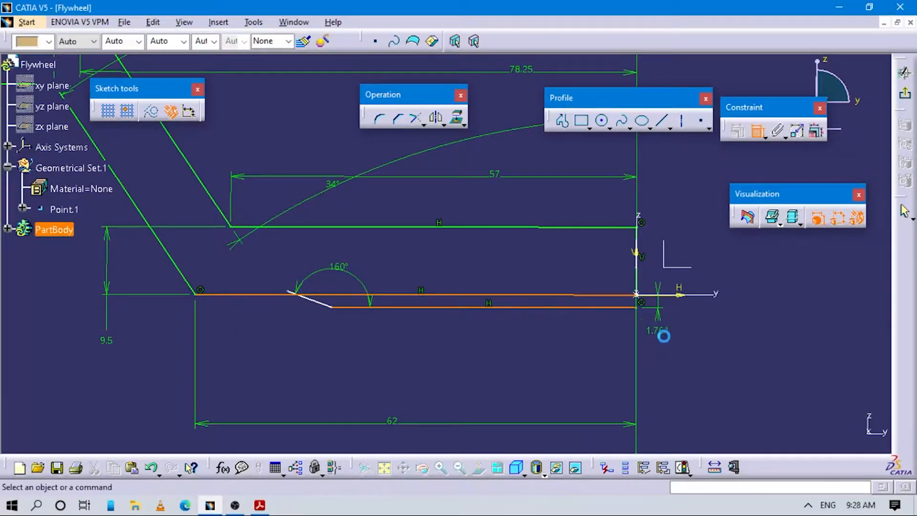
double_click(665, 329)
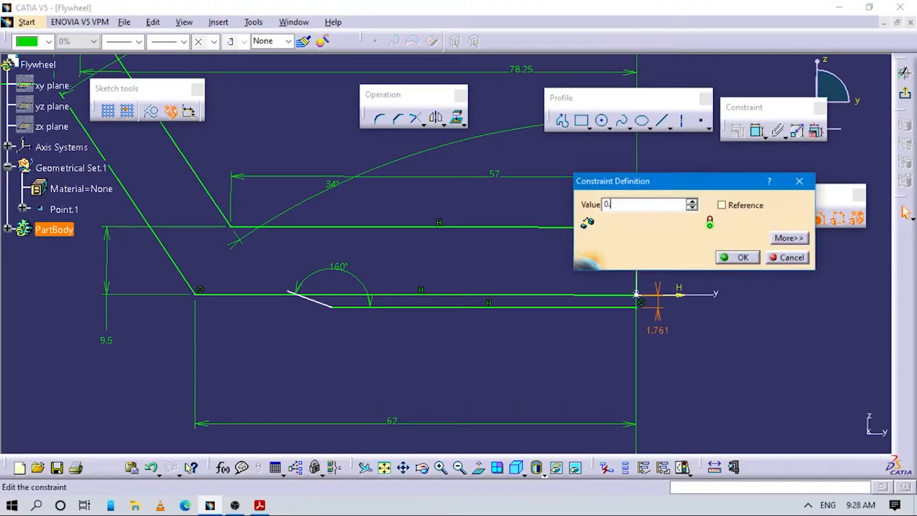
key(alt+Tab)
key(alt+Tab)
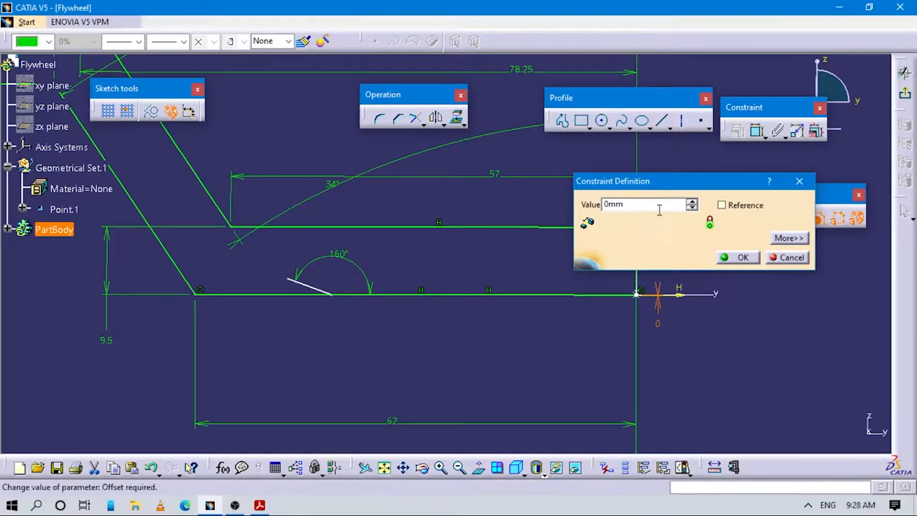
text(0.5)
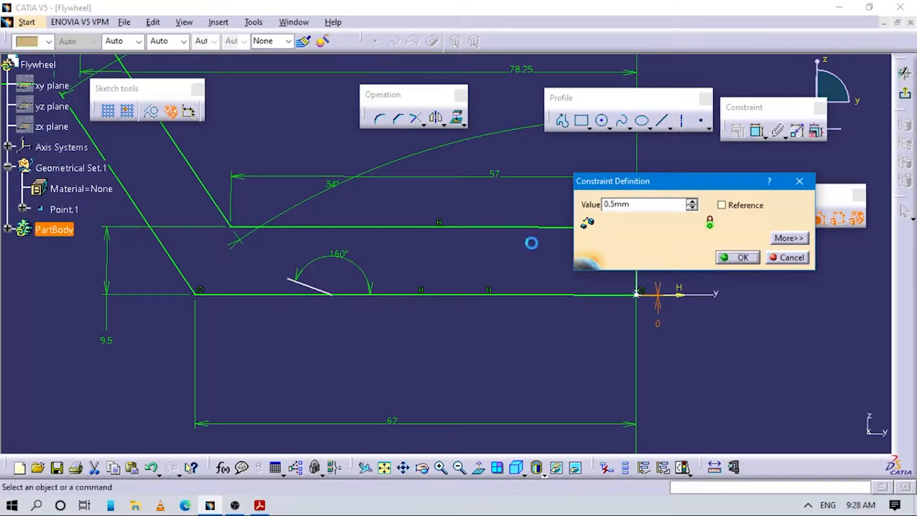
key(Return)
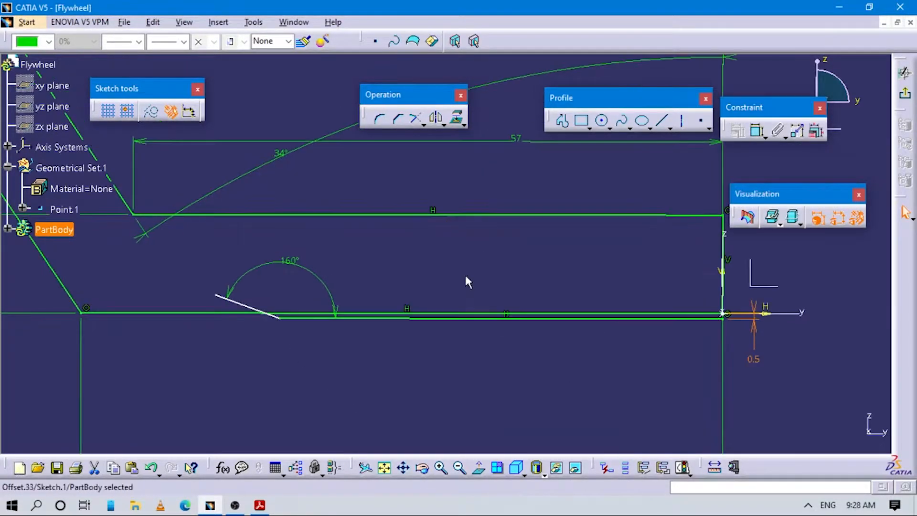
Step: Check the diameters in the drawing's section view and constrain the corner of the 160° bend to 102/2 mm from the vertical axis
key(alt+Tab)
mouse_move(499, 244)
mouse_down()
mouse_move(445, 305)
mouse_move(397, 320)
mouse_up()
drag(532, 251, 362, 381)
mouse_move(626, 192)
mouse_down()
mouse_move(559, 188)
mouse_move(440, 248)
mouse_move(492, 163)
mouse_move(473, 266)
mouse_up()
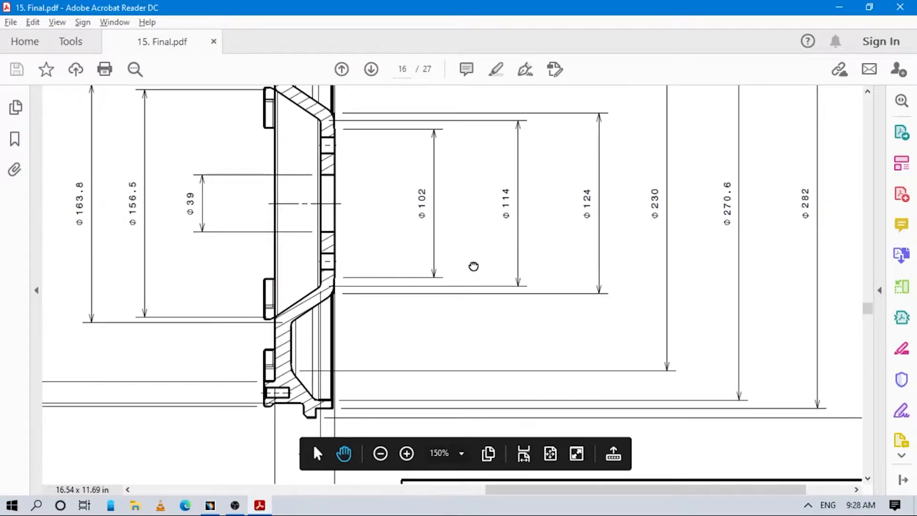
key(alt+Tab)
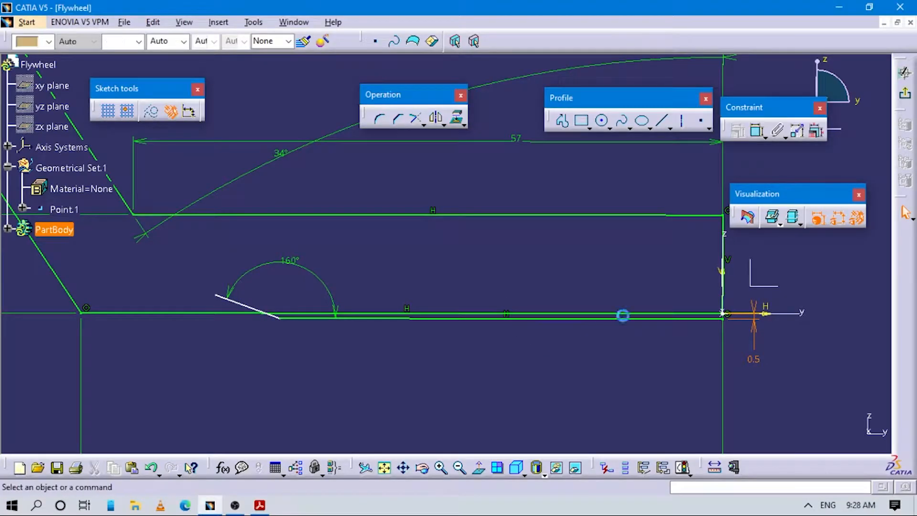
click(758, 130)
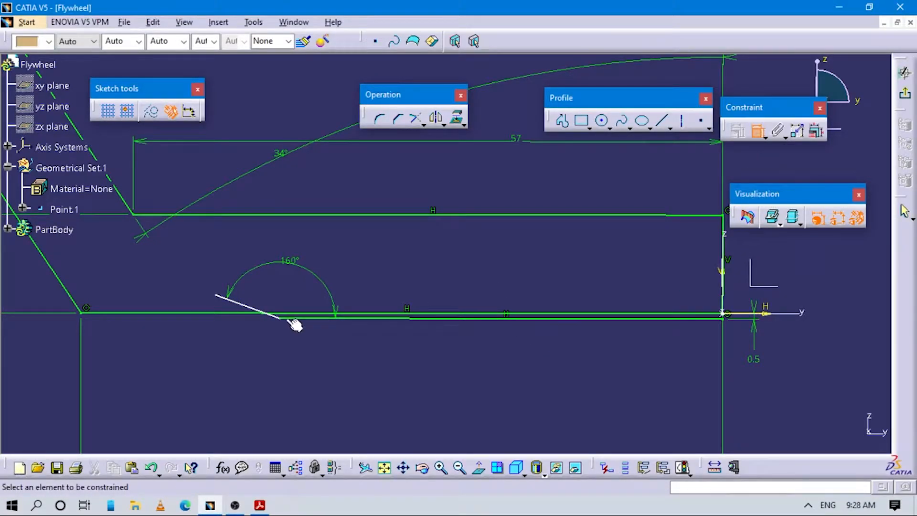
key(alt+Tab)
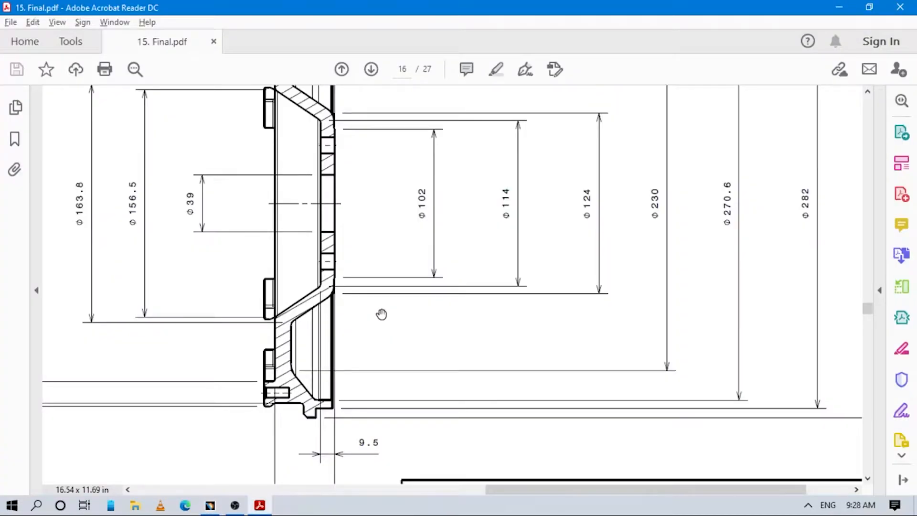
key(alt+Tab)
click(285, 320)
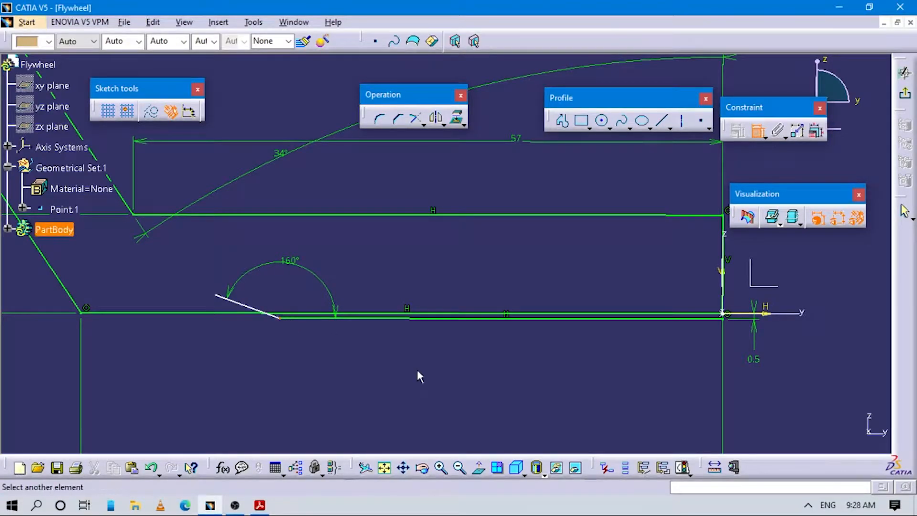
click(728, 277)
click(642, 376)
double_click(652, 376)
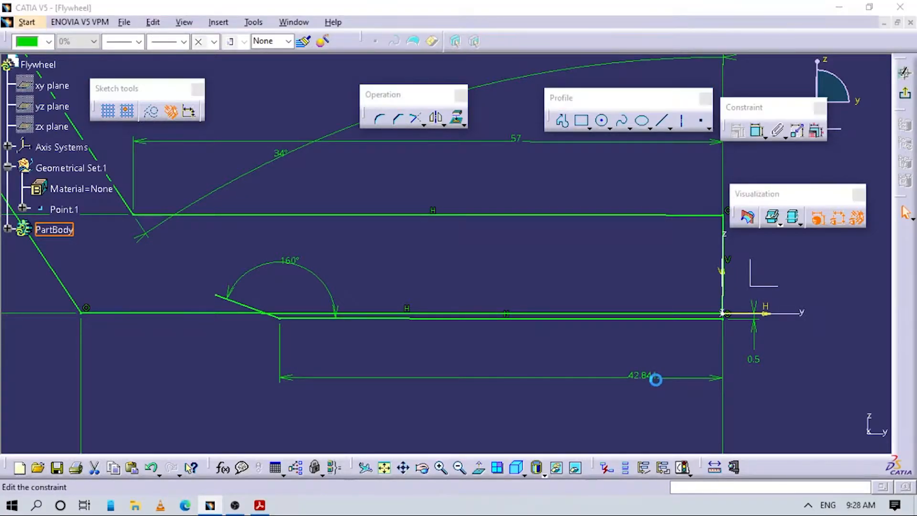
text(102/)
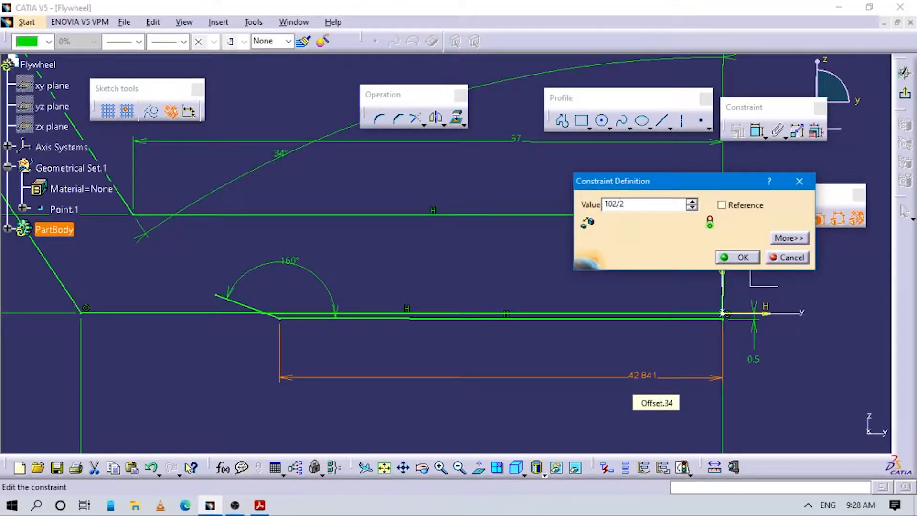
text(2)
key(Return)
Step: Quick Trim the short sloped line's overhang and the inner part of the hub's original lower line at their intersection
click(467, 362)
mouse_move(368, 391)
middle_down()
mouse_move(467, 362)
mouse_move(467, 310)
middle_up()
middle_drag(467, 366, 653, 333)
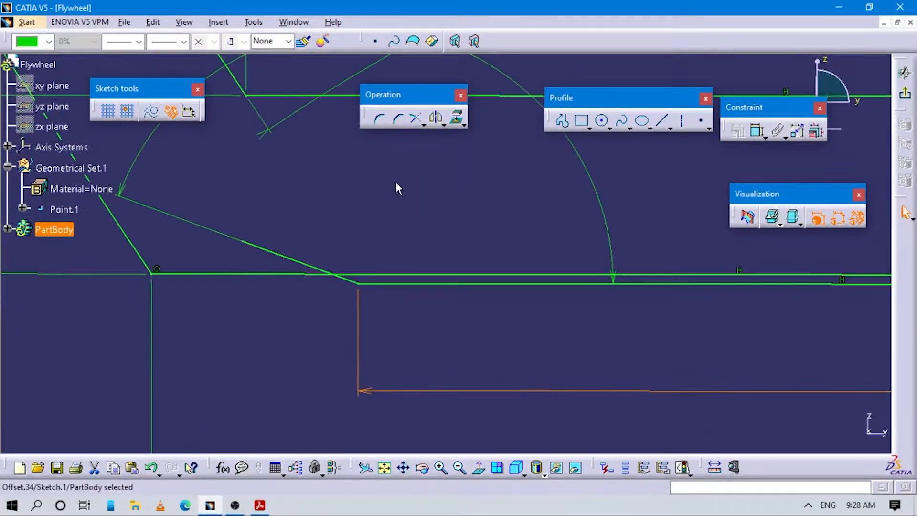
click(424, 126)
click(476, 137)
click(312, 267)
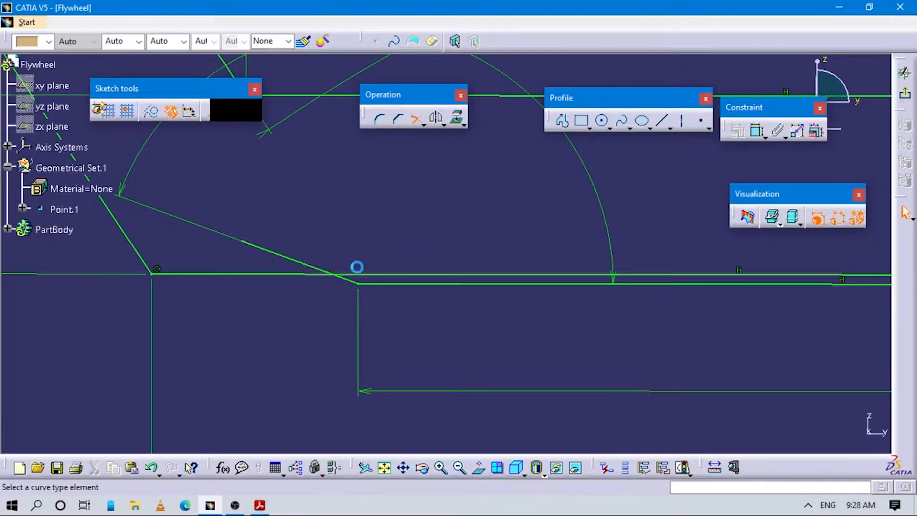
click(389, 272)
click(458, 293)
mouse_move(457, 293)
middle_down()
mouse_move(460, 352)
mouse_move(503, 346)
mouse_move(431, 362)
mouse_move(175, 354)
middle_up()
click(569, 363)
middle_drag(569, 363, 532, 246)
middle_drag(612, 338, 539, 354)
click(540, 354)
middle_drag(540, 354, 557, 314)
key(Escape)
Step: Delete the vertical line at the axis and redraw it 10 mm long, joining the hub's upper line to the offset lower line
click(544, 162)
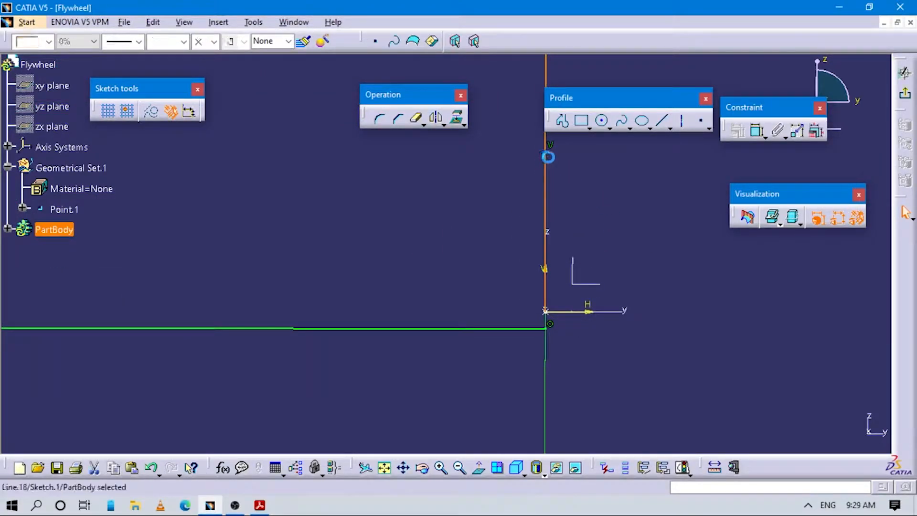
key(Delete)
middle_drag(575, 238, 527, 308)
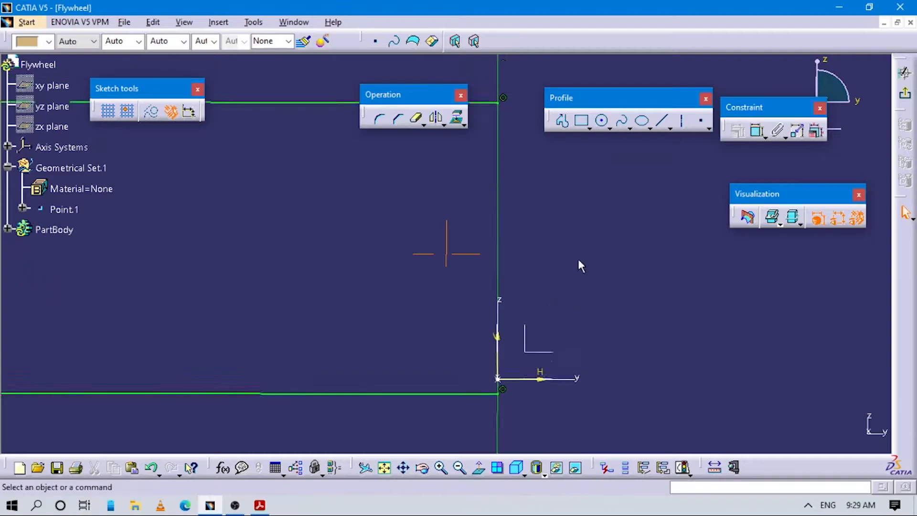
click(563, 121)
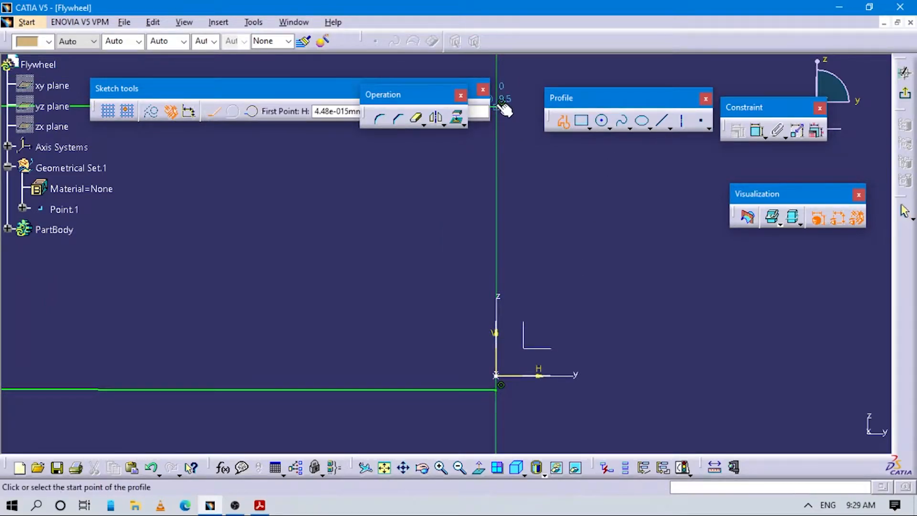
click(497, 378)
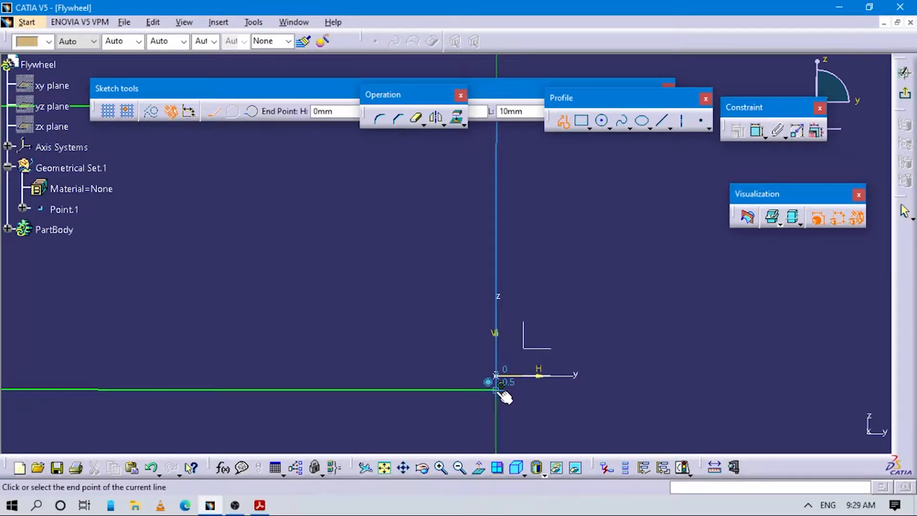
key(Escape)
key(Escape)
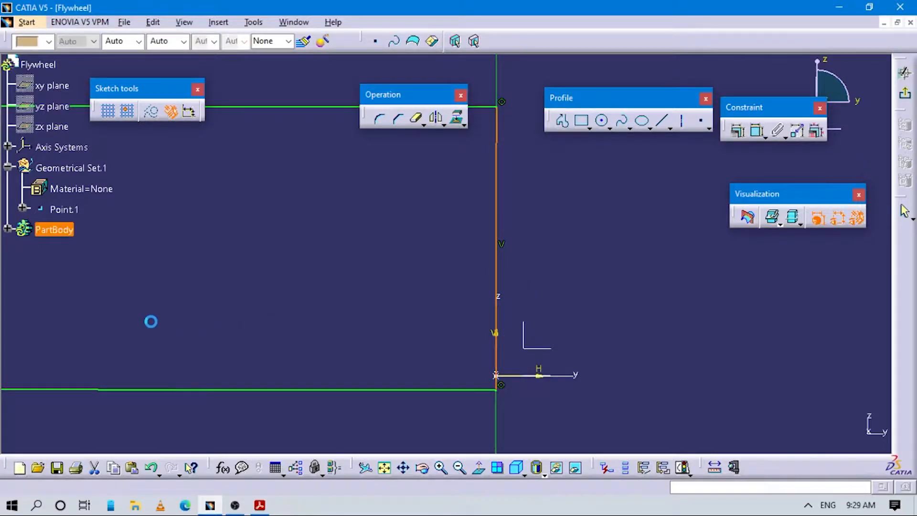
Step: Check section view B-B and constrain the angle between the rim's inner sloped line and the vertical axis to 102/2 degrees
middle_drag(175, 352, 456, 353)
mouse_move(433, 319)
middle_down()
mouse_move(207, 354)
mouse_move(676, 334)
middle_up()
mouse_move(302, 376)
middle_down()
mouse_move(573, 354)
mouse_move(589, 360)
mouse_move(483, 375)
mouse_move(651, 397)
mouse_move(463, 408)
mouse_move(486, 355)
middle_up()
key(alt+Tab)
mouse_move(341, 349)
mouse_down()
mouse_move(549, 215)
mouse_move(317, 272)
mouse_move(439, 242)
mouse_up()
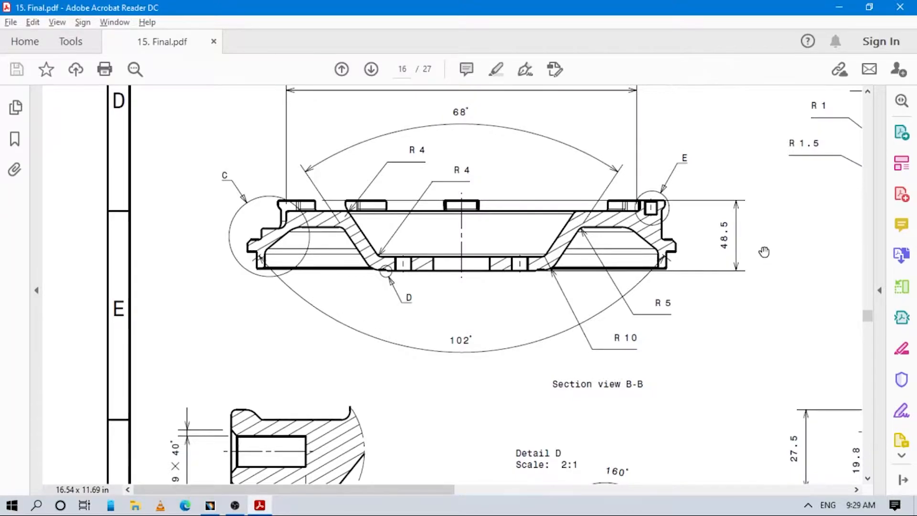
key(alt+Tab)
mouse_move(608, 253)
middle_down()
mouse_move(665, 336)
mouse_move(475, 329)
mouse_move(480, 337)
middle_up()
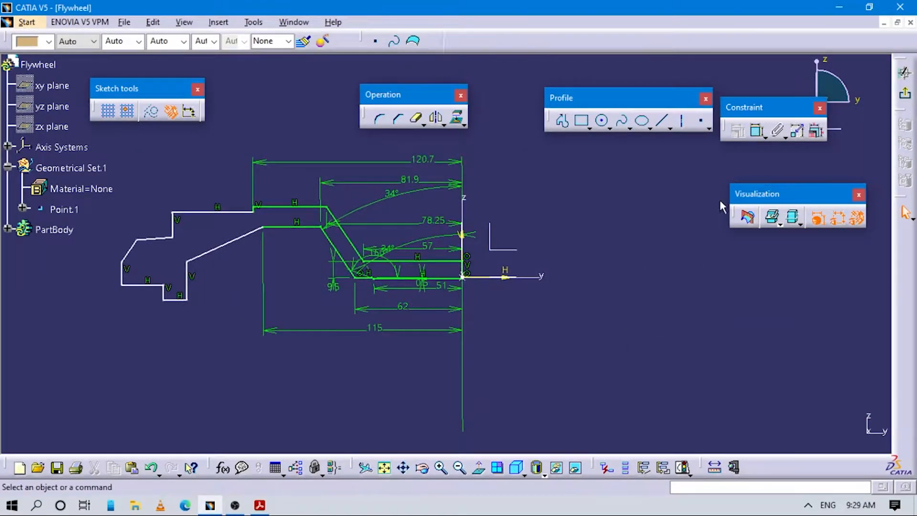
click(462, 238)
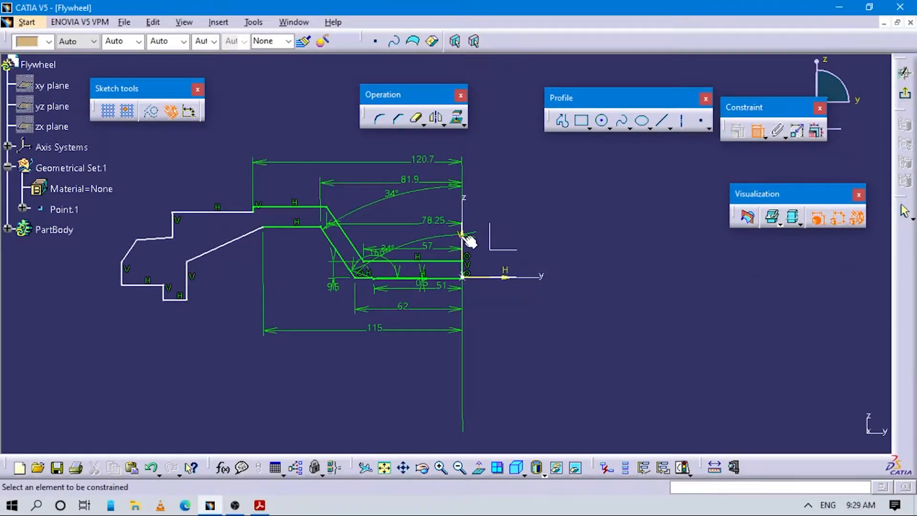
click(243, 247)
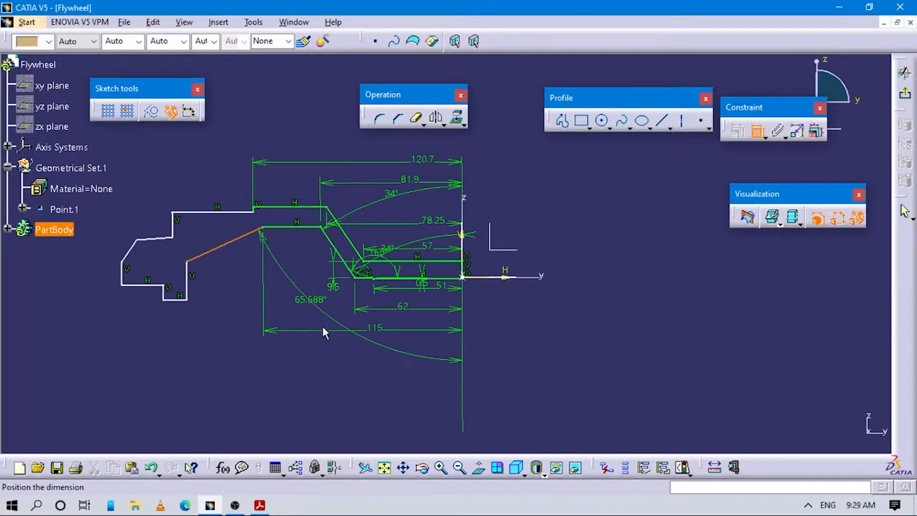
click(337, 348)
double_click(337, 348)
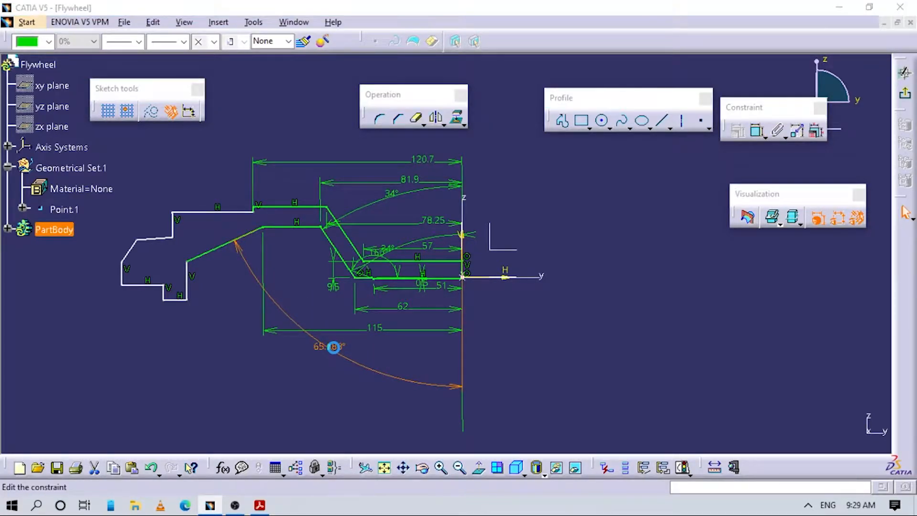
text(102/2)
key(Return)
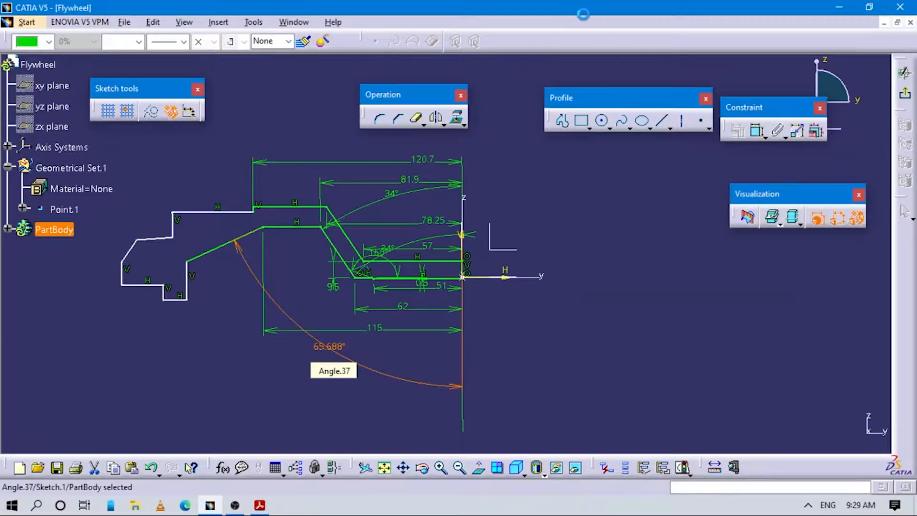
Step: Check the diameters in the drawing's section view and constrain the rim's inner vertical line to 270.6/2 mm from the vertical axis
mouse_move(312, 304)
middle_down()
mouse_move(412, 274)
mouse_move(228, 281)
middle_up()
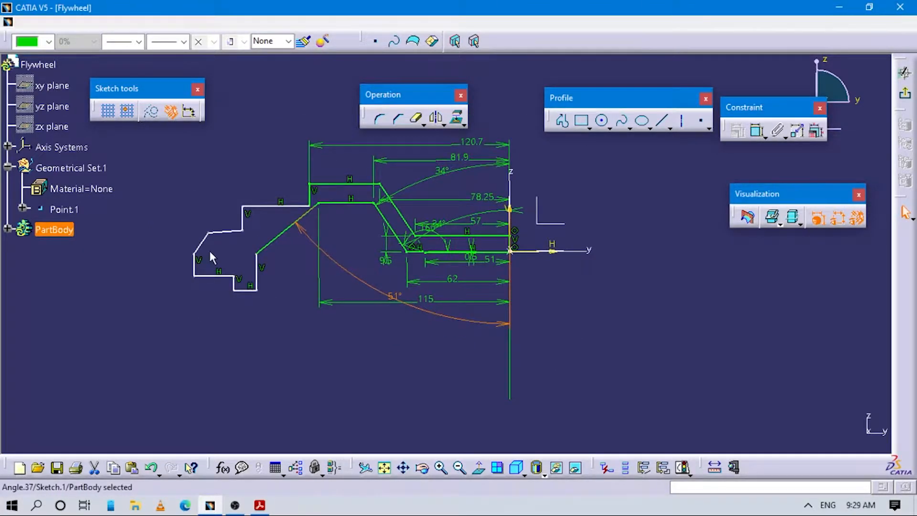
key(alt+Tab)
drag(505, 311, 74, 450)
drag(472, 279, 243, 366)
drag(518, 215, 461, 281)
mouse_move(545, 244)
mouse_down()
mouse_move(512, 311)
mouse_move(486, 324)
mouse_move(383, 318)
mouse_move(295, 343)
mouse_up()
mouse_move(397, 290)
mouse_down()
mouse_move(391, 309)
mouse_move(344, 359)
mouse_up()
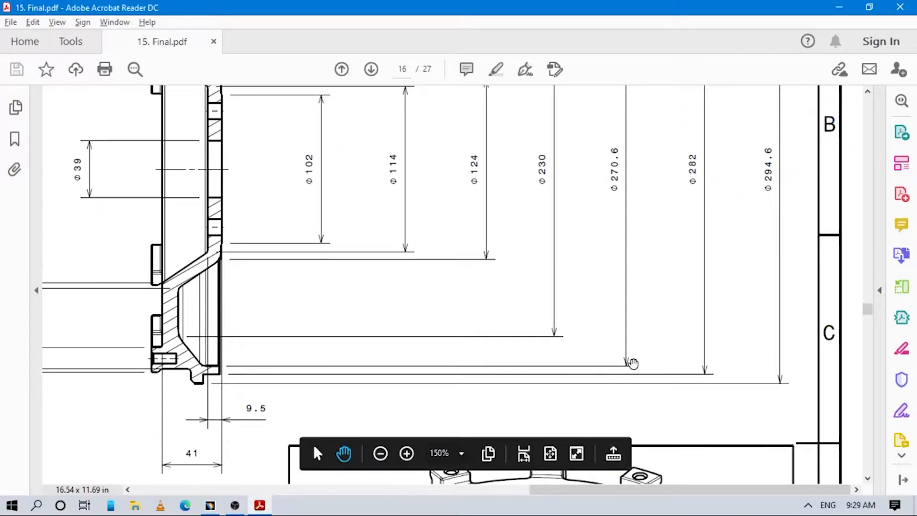
key(alt+Tab)
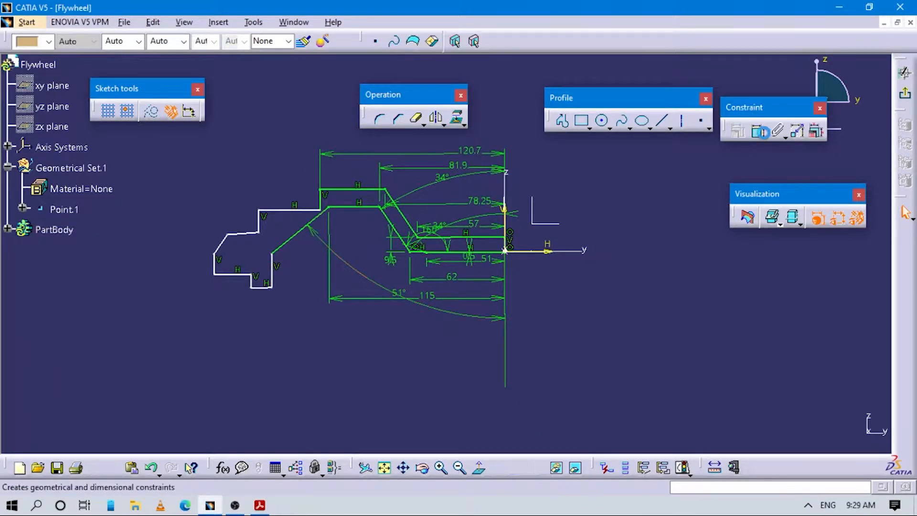
click(274, 278)
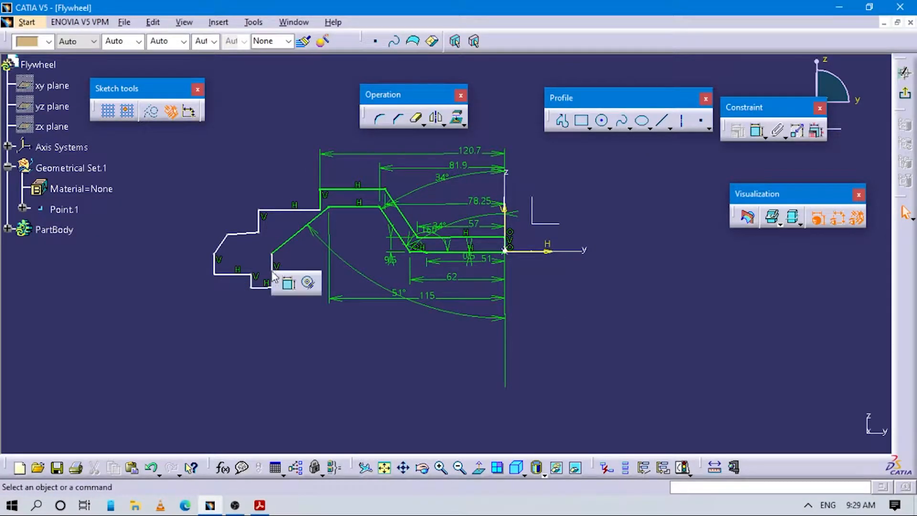
click(289, 283)
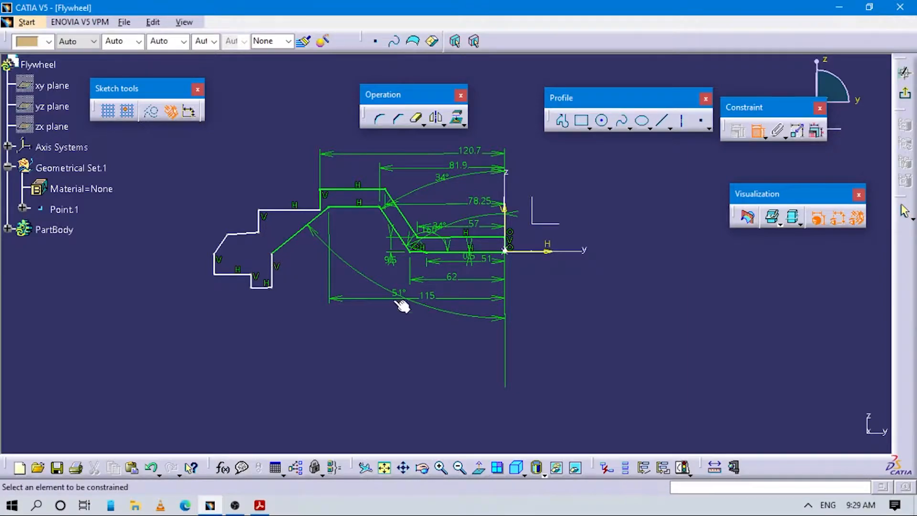
click(272, 272)
click(510, 210)
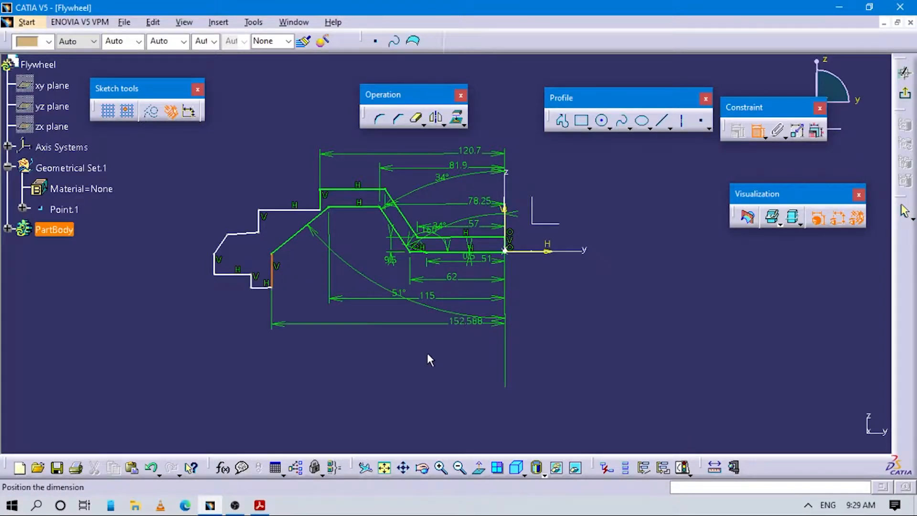
click(430, 358)
double_click(429, 359)
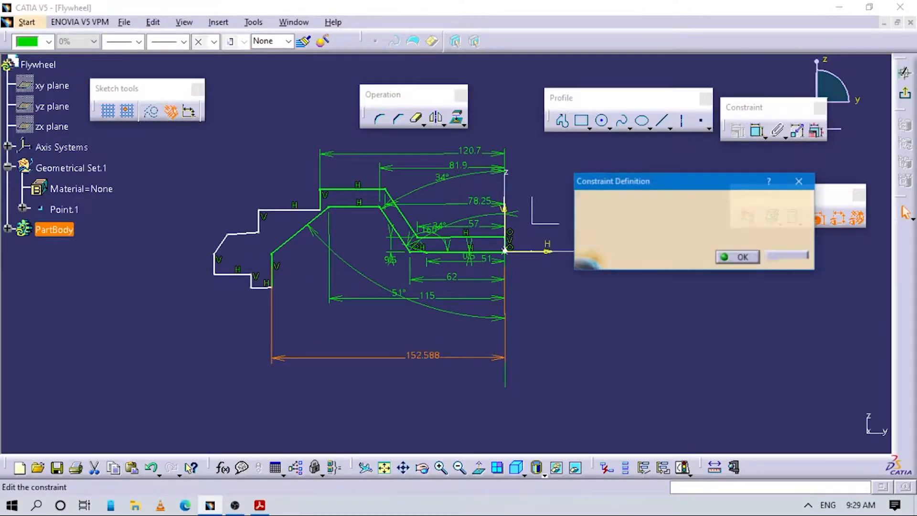
text(270)
key(Tab)
Step: Check the next diameter in the drawing and constrain the rim's short lower vertical line to 282/2 mm from the vertical axis
key(alt+Tab)
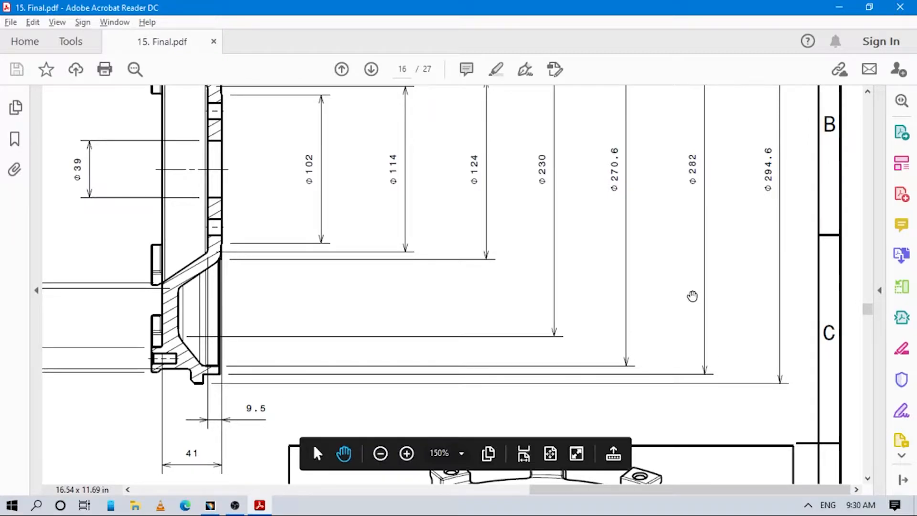
key(alt+Tab)
click(759, 131)
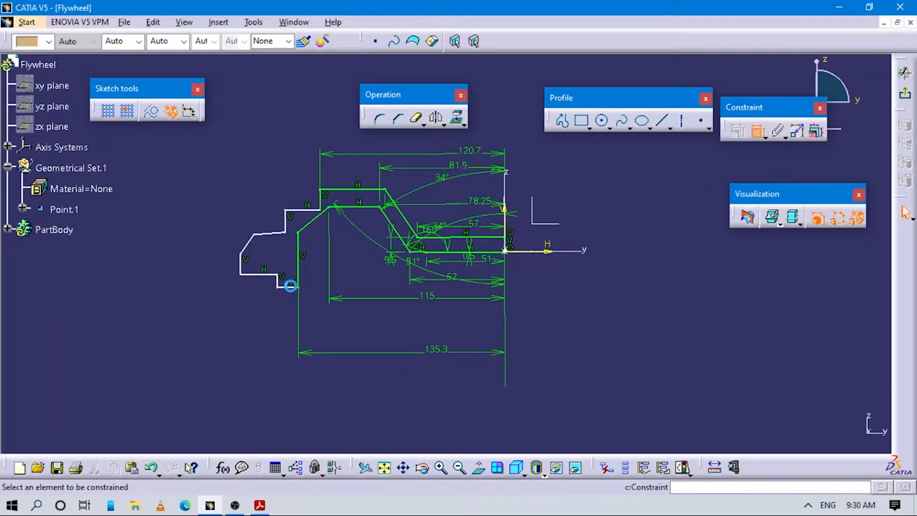
click(294, 286)
click(285, 285)
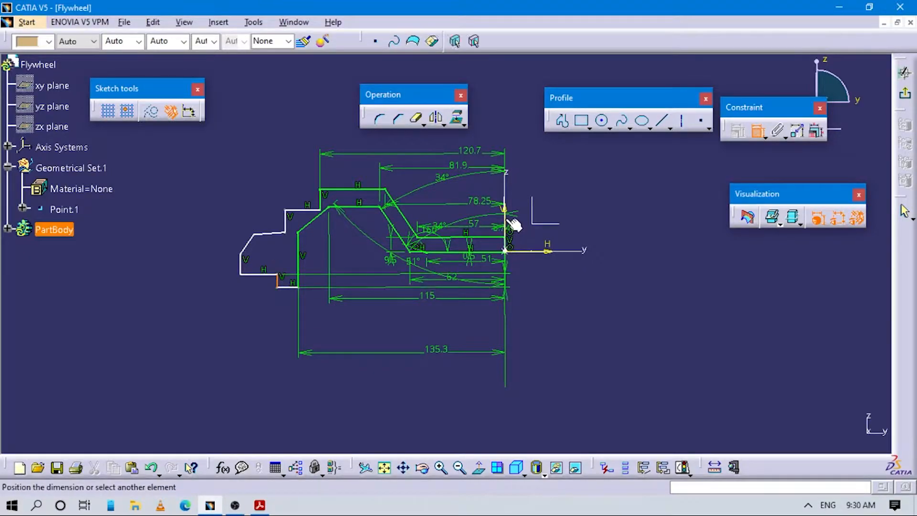
click(397, 336)
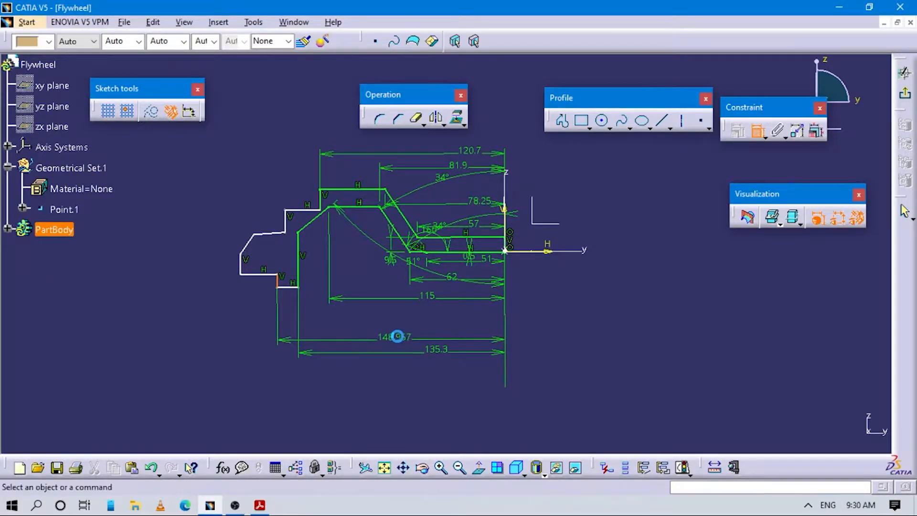
double_click(399, 337)
text(282/2)
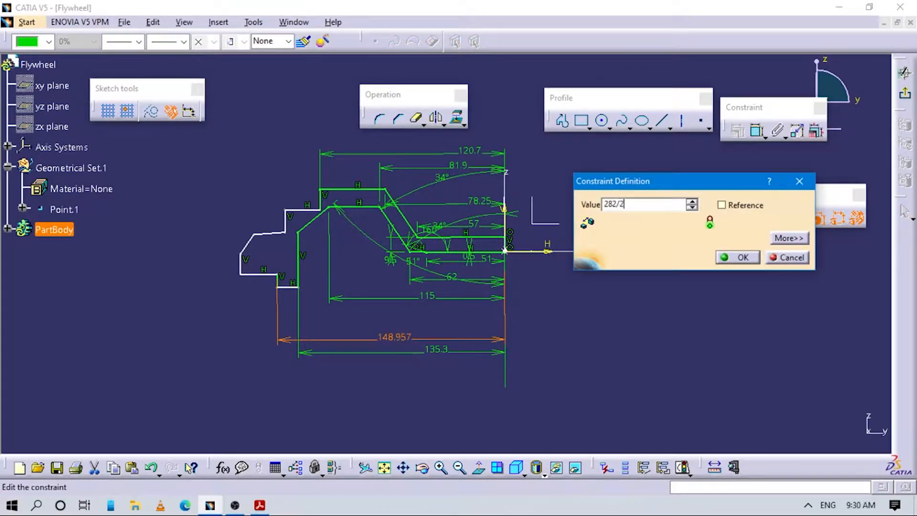
key(Return)
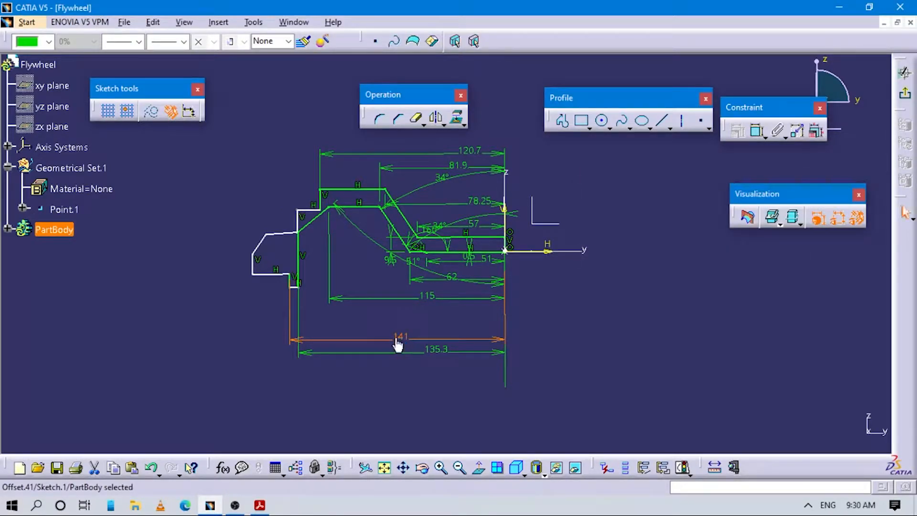
Step: Check the largest diameter in the drawing and constrain the rim's outermost vertical line to 294.6/2 mm from the vertical axis
key(alt+Tab)
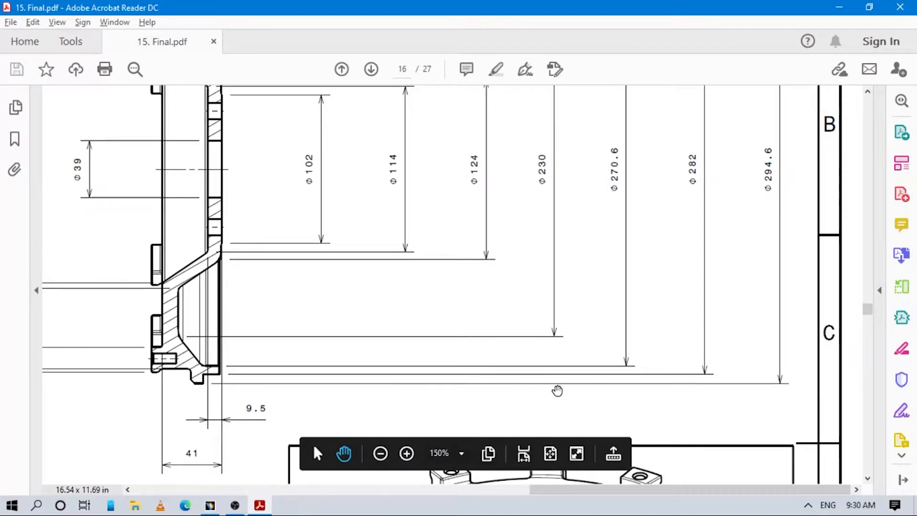
key(alt+Tab)
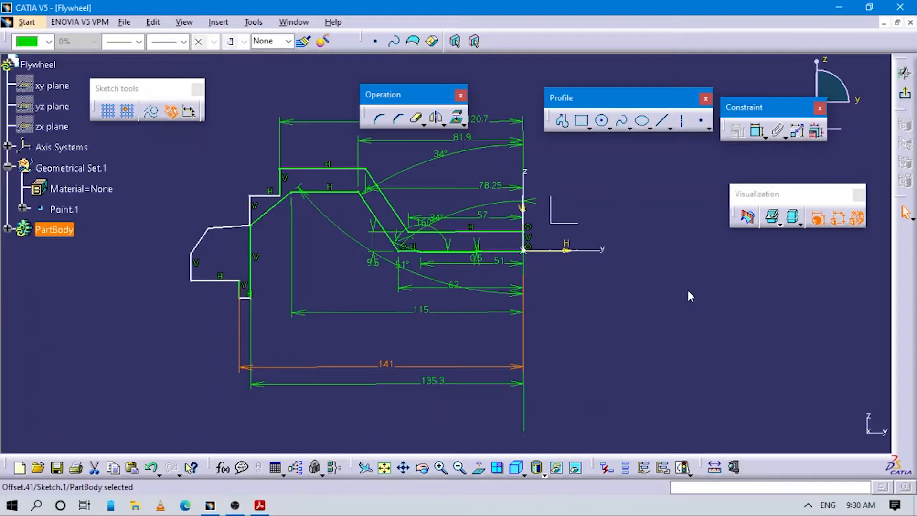
click(757, 130)
click(191, 263)
click(528, 225)
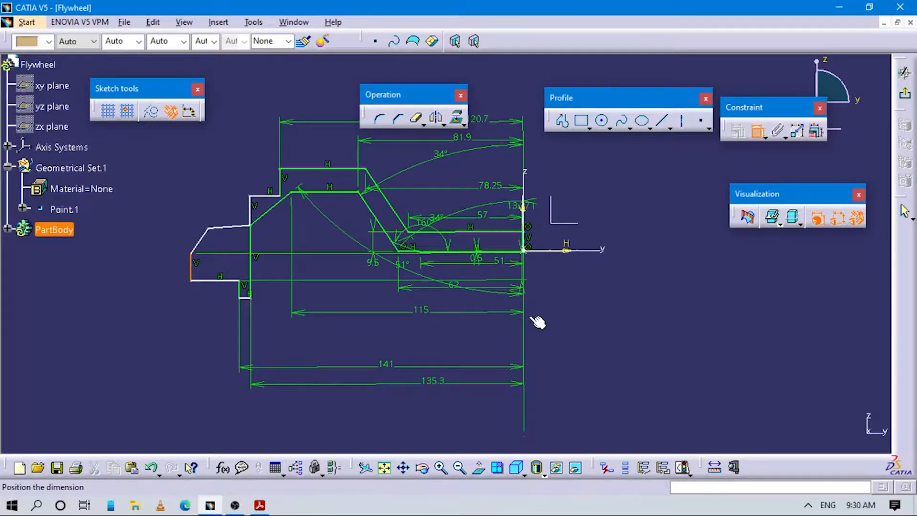
click(407, 416)
double_click(407, 416)
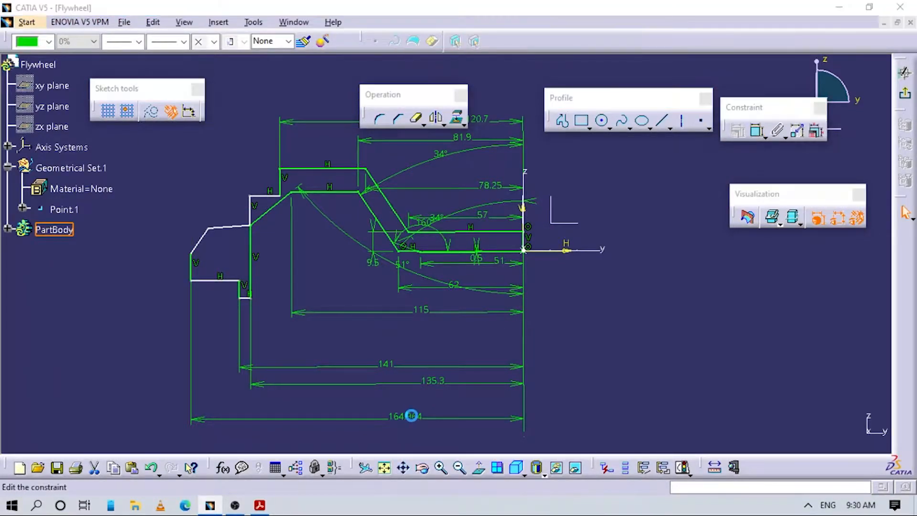
text(294.)
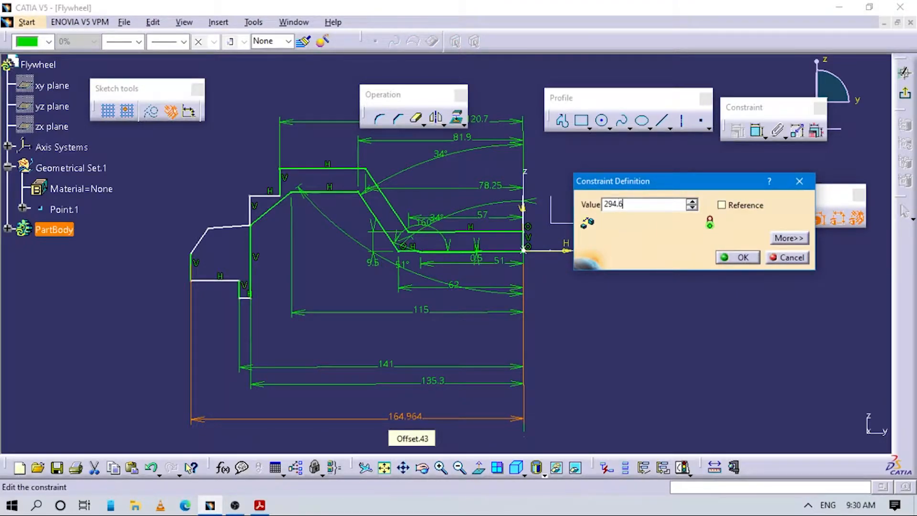
text(6/2)
key(Return)
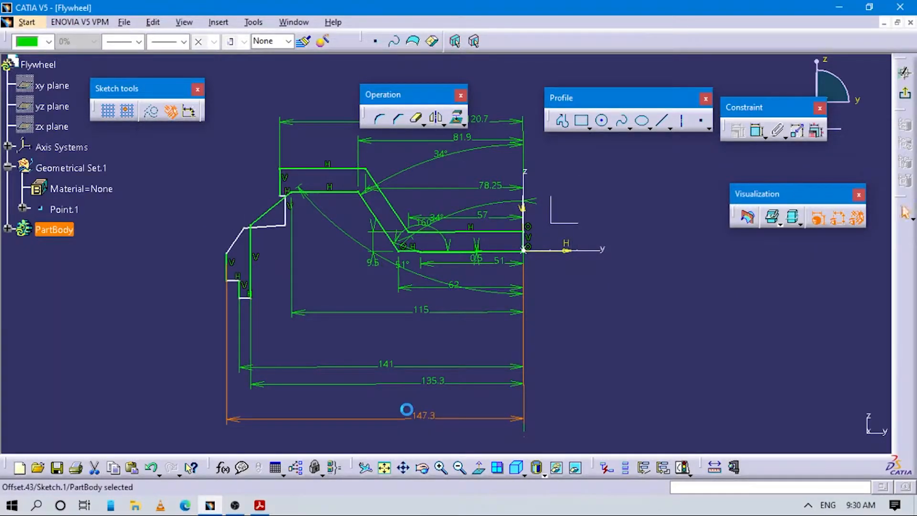
Step: Pull the upper step's vertical line outward past the inner slope and adjust the outer sloped line so the rim outline no longer overlaps
drag(291, 209, 248, 204)
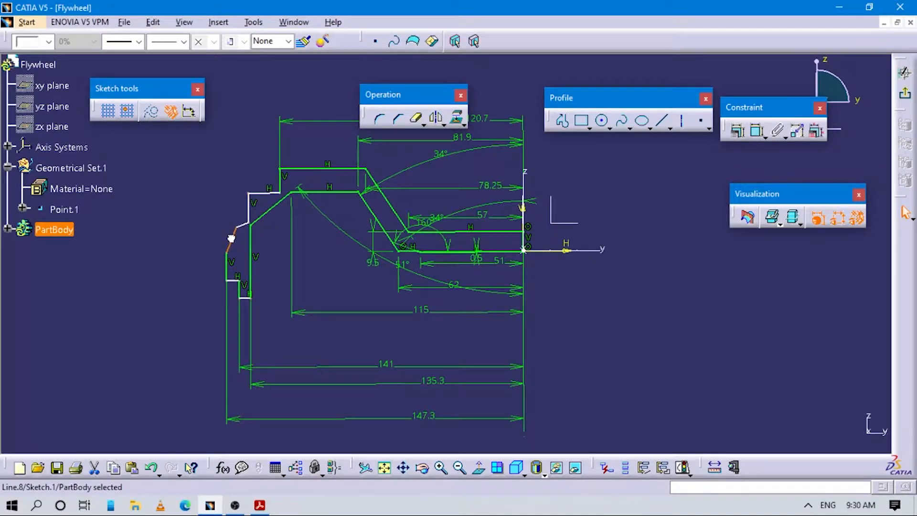
mouse_move(233, 239)
mouse_down()
mouse_move(238, 251)
mouse_move(229, 241)
mouse_up()
mouse_move(272, 279)
middle_down()
mouse_move(274, 300)
mouse_move(251, 260)
middle_up()
Step: Examine the drawing's detail E, section view B-B and detail C for the rim's step heights and chamfer
key(alt+Tab)
mouse_move(306, 319)
mouse_down()
mouse_move(398, 285)
mouse_move(406, 307)
mouse_move(483, 328)
mouse_move(530, 291)
mouse_move(621, 281)
mouse_up()
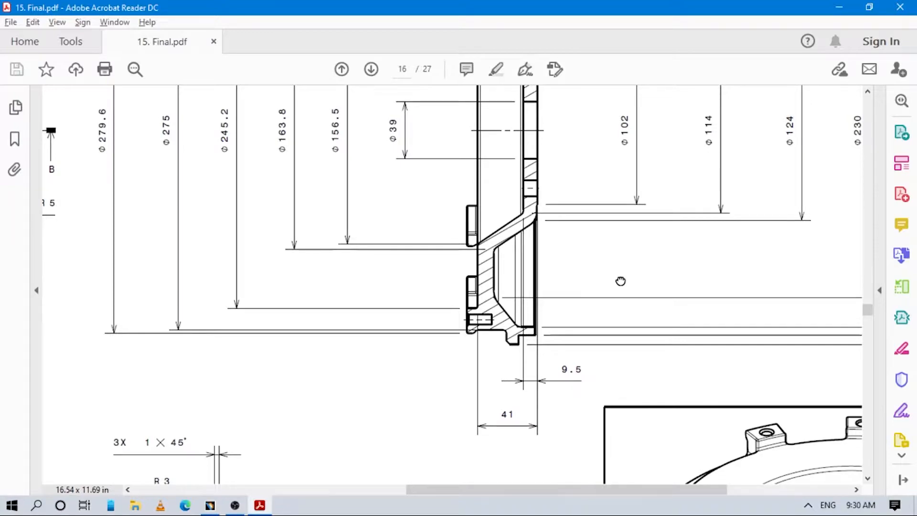
drag(621, 281, 641, 183)
drag(387, 285, 497, 131)
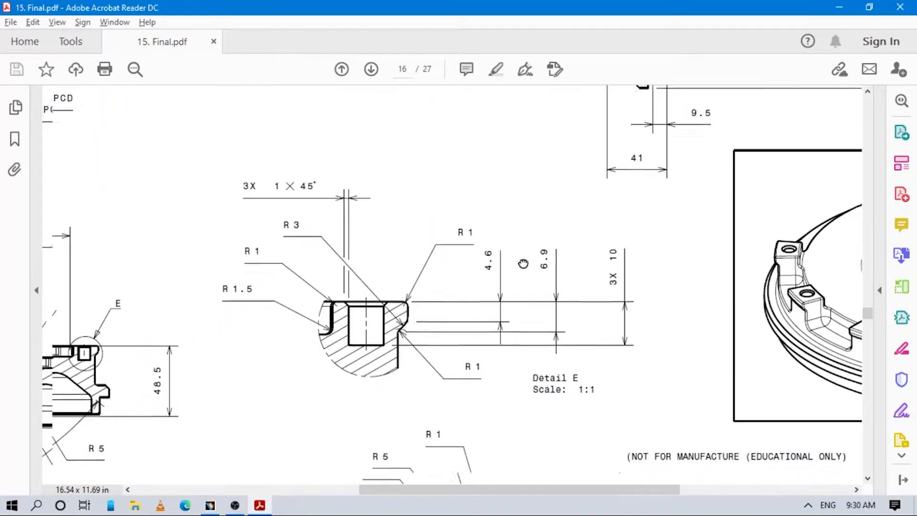
drag(475, 294, 584, 214)
mouse_move(430, 265)
mouse_down()
mouse_move(621, 236)
mouse_move(639, 209)
mouse_up()
mouse_move(304, 205)
mouse_down()
mouse_move(597, 206)
mouse_move(592, 223)
mouse_up()
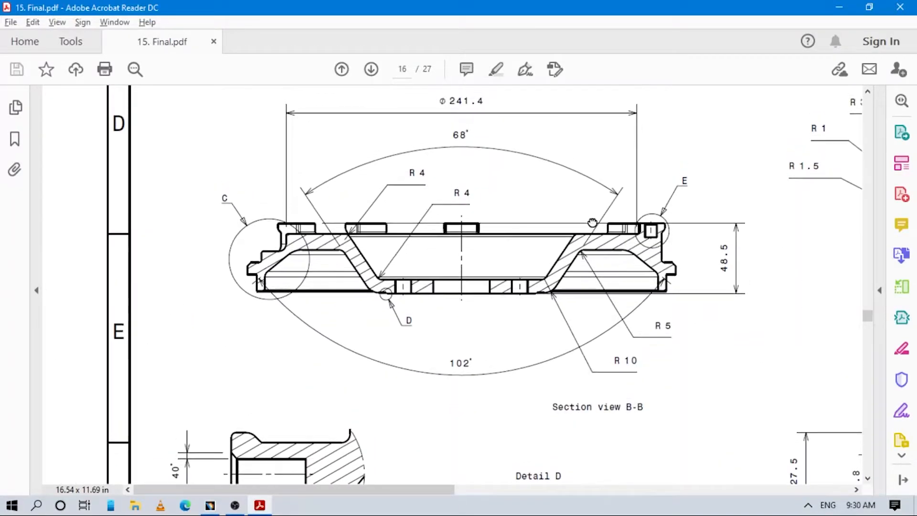
key(alt+Tab)
mouse_move(422, 233)
middle_down()
mouse_move(376, 310)
mouse_move(380, 321)
middle_up()
middle_drag(320, 326, 431, 287)
key(alt+Tab)
drag(554, 300, 541, 306)
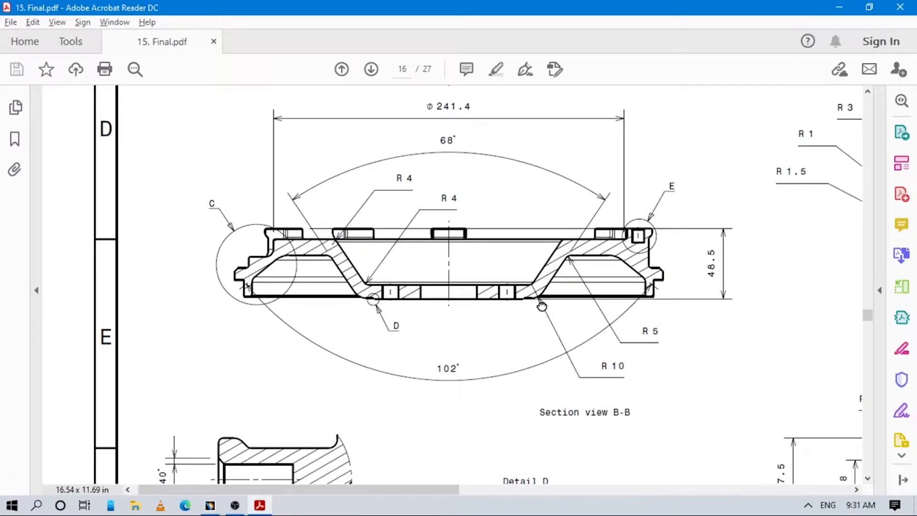
drag(542, 306, 202, 112)
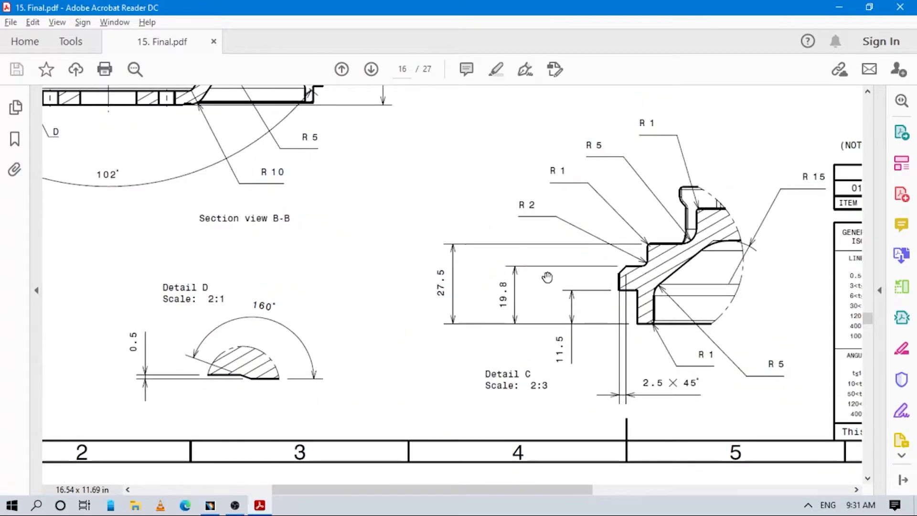
drag(546, 209, 540, 217)
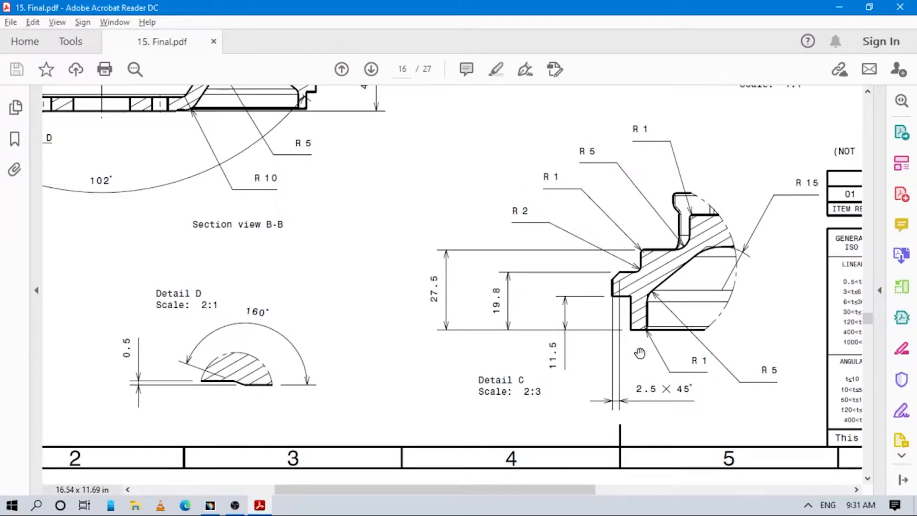
Step: Constrain the distance between the rim's bottom horizontal line and the outer step's horizontal line to 11.5 mm
key(alt+Tab)
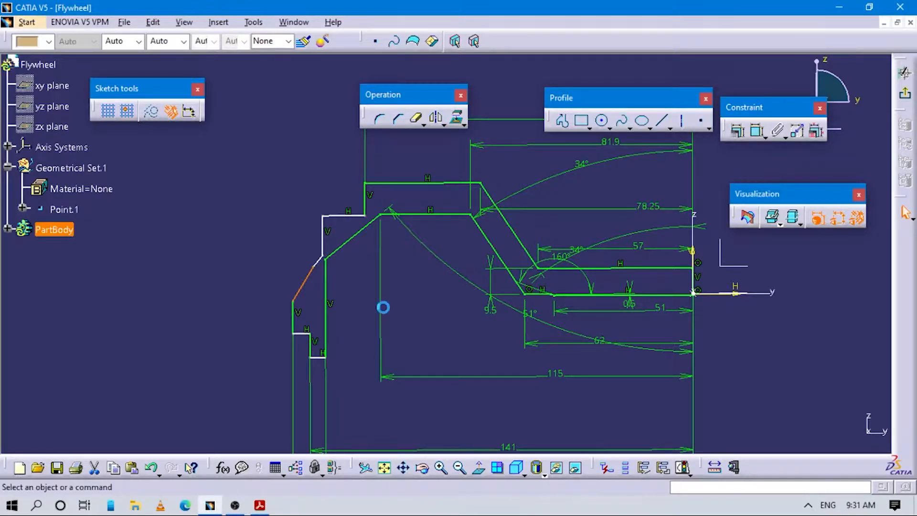
click(466, 313)
click(759, 133)
click(324, 357)
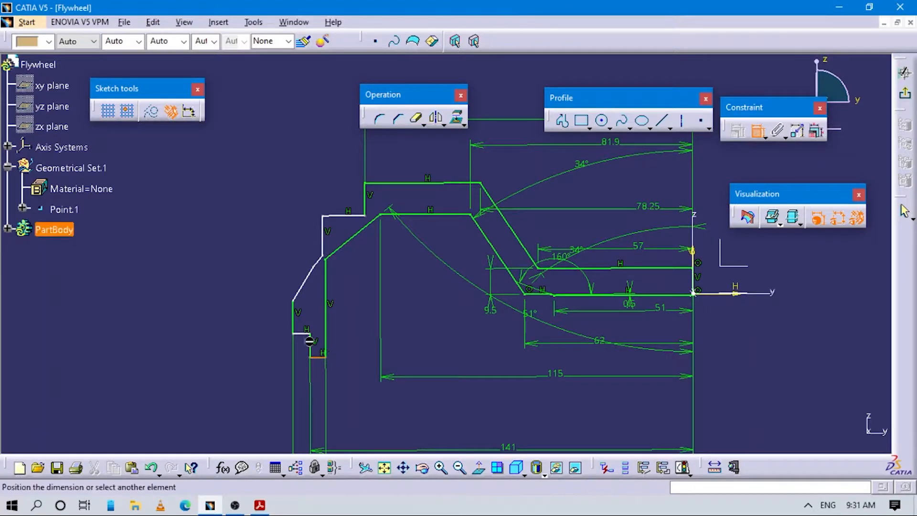
click(305, 333)
click(366, 332)
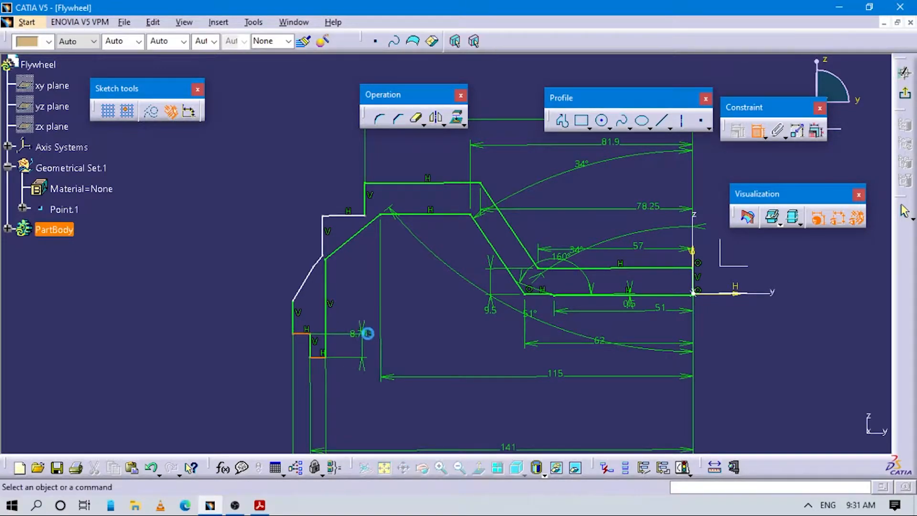
text(11.5)
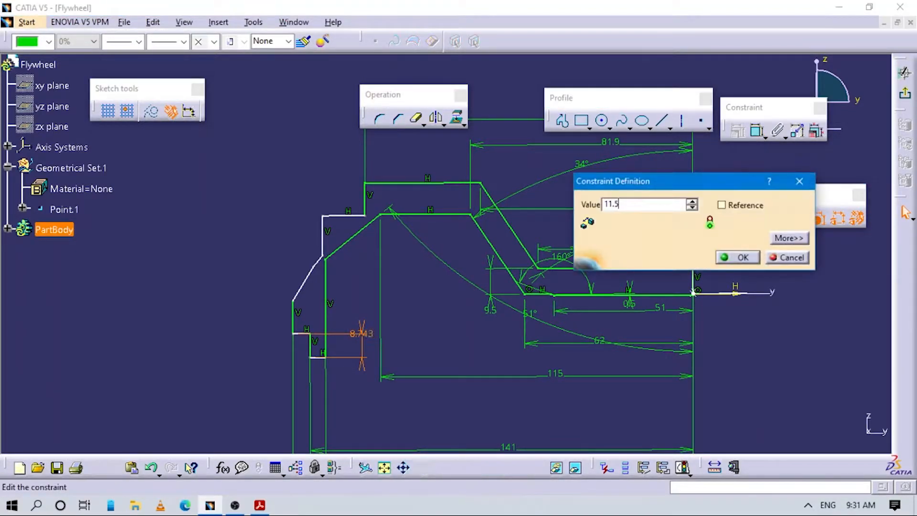
key(Return)
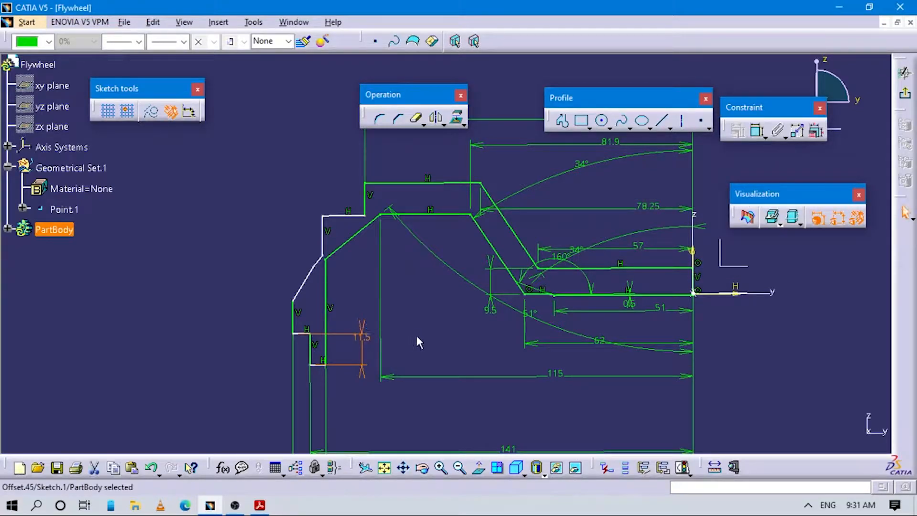
Step: Check detail C in the drawing and constrain the height from the rim's bottom line to the outer slope's lower endpoint to 19.8 mm
key(alt+Tab)
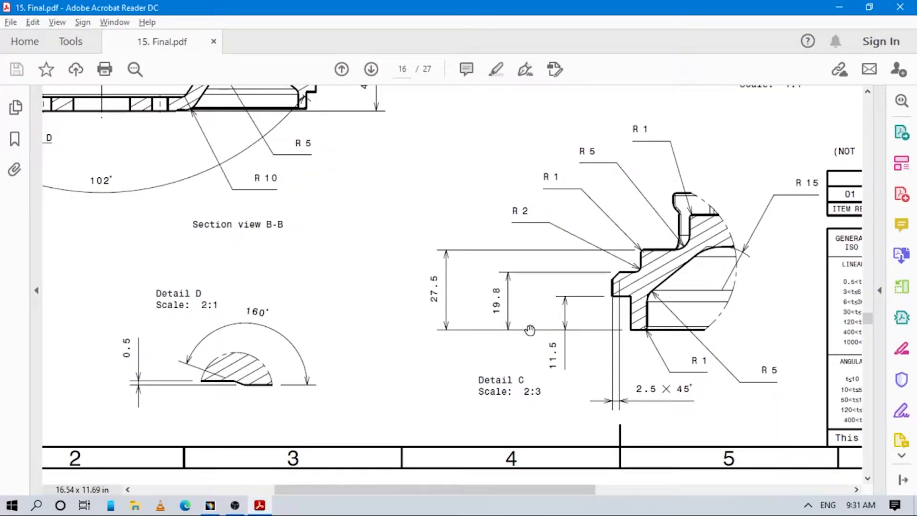
key(alt+Tab)
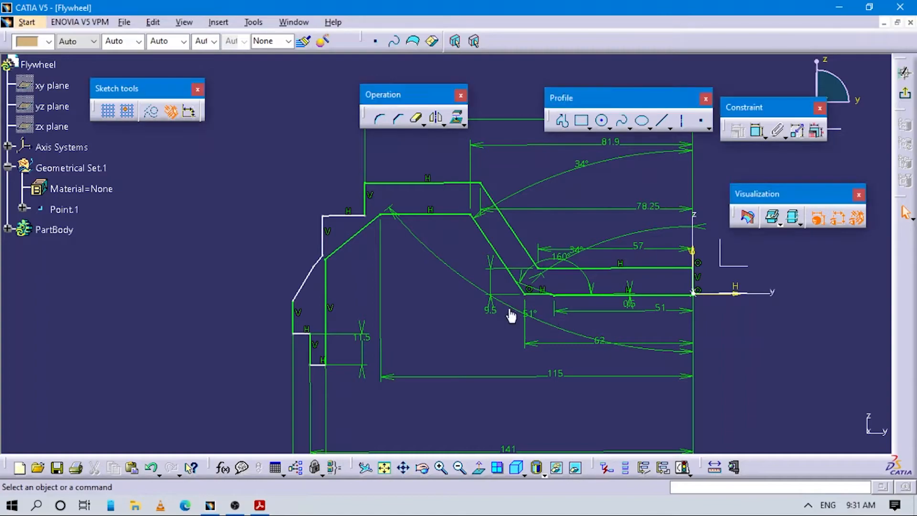
click(758, 130)
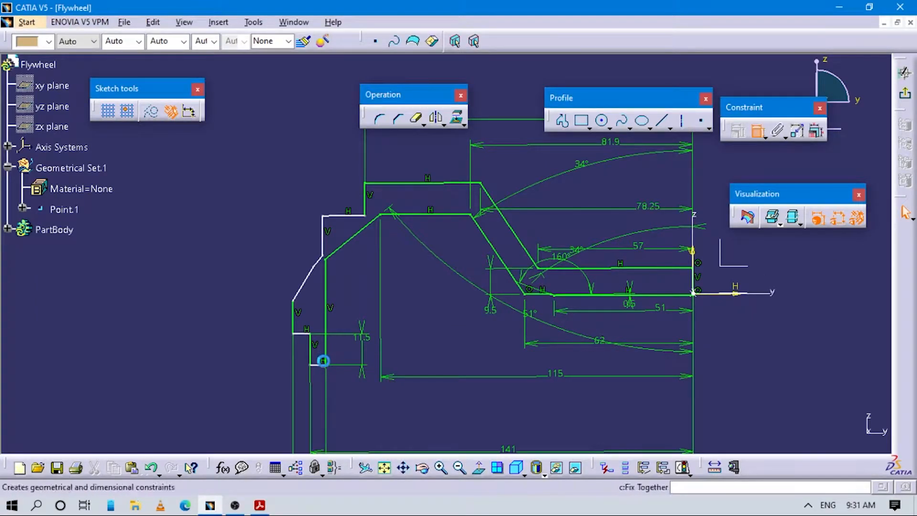
click(318, 365)
click(295, 301)
click(258, 343)
double_click(257, 344)
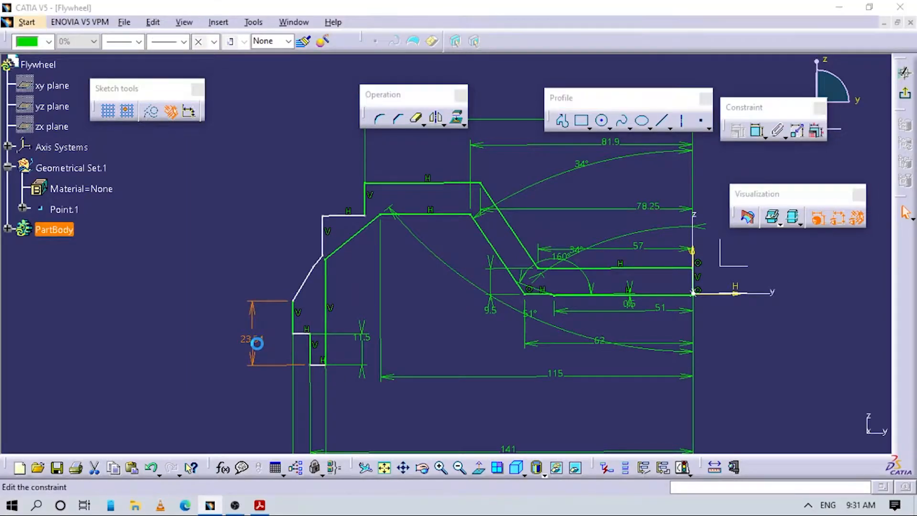
text(19)
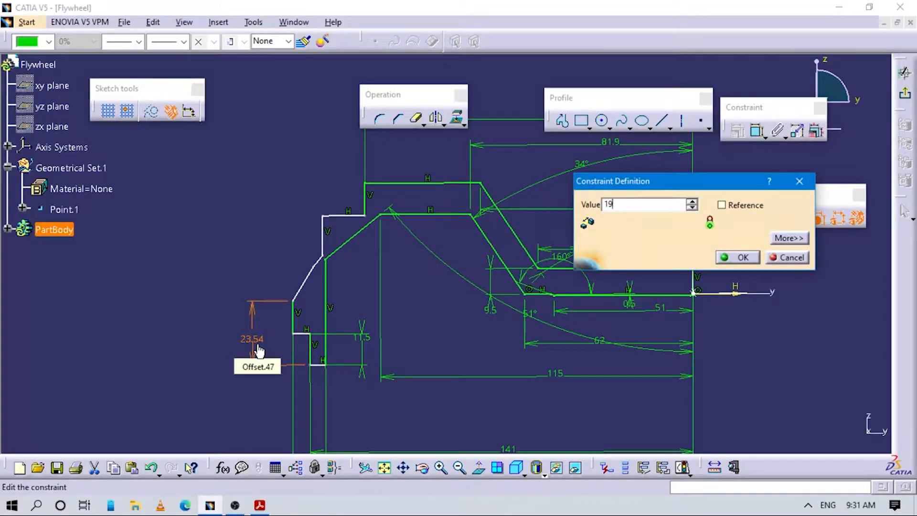
text(088mm)
Step: Compare the rim with detail C and delete the short upper sloped segment and the vertical line above it
key(alt+Tab)
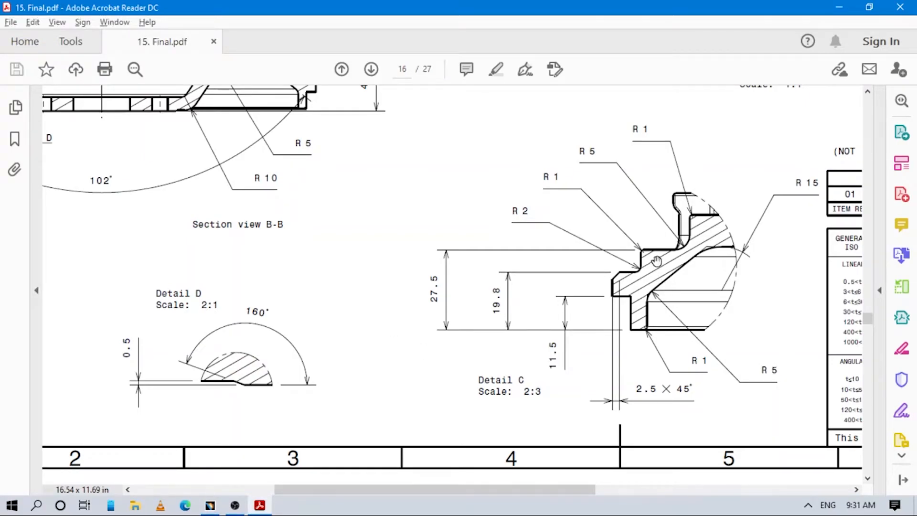
key(alt+Tab)
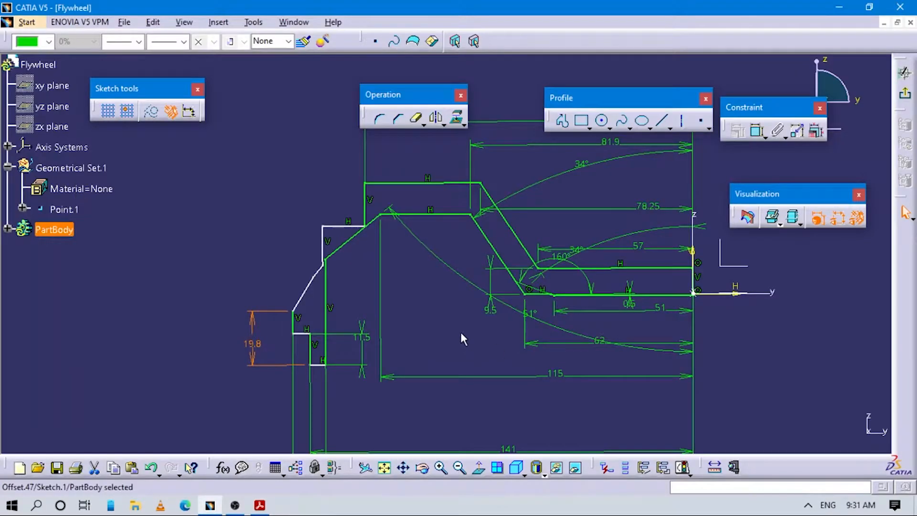
click(319, 272)
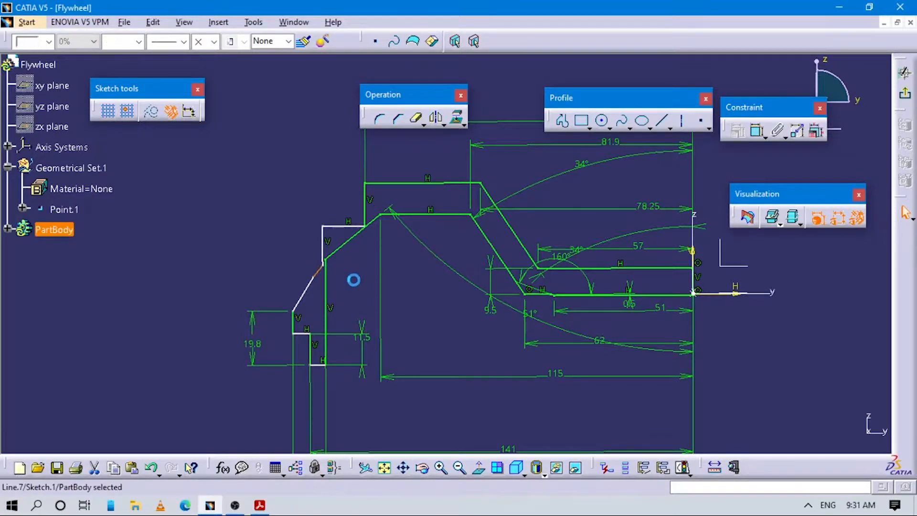
key(Delete)
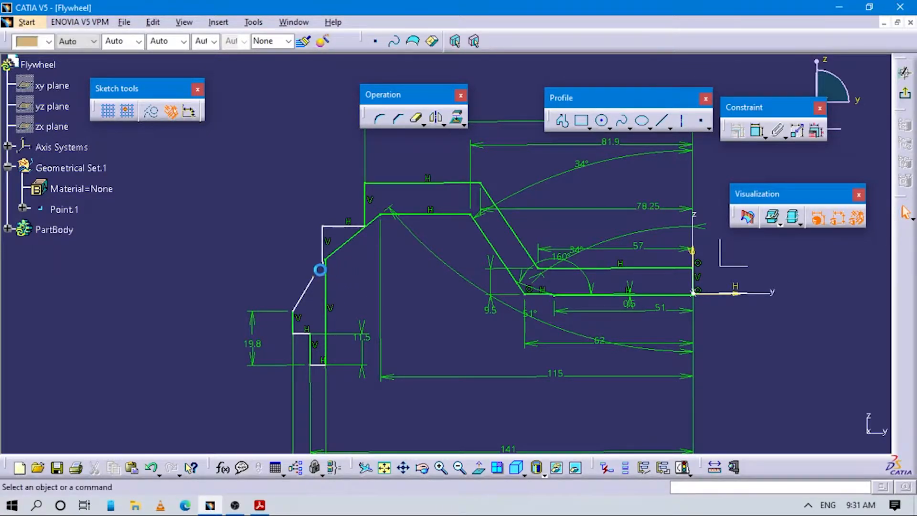
click(323, 262)
key(Delete)
Step: Constrain the distance between the upper step's horizontal line and the rim's bottom line to 27.5 mm, as given in detail C
ctrl+middle_drag(359, 312, 313, 215)
ctrl+middle_drag(315, 253, 344, 339)
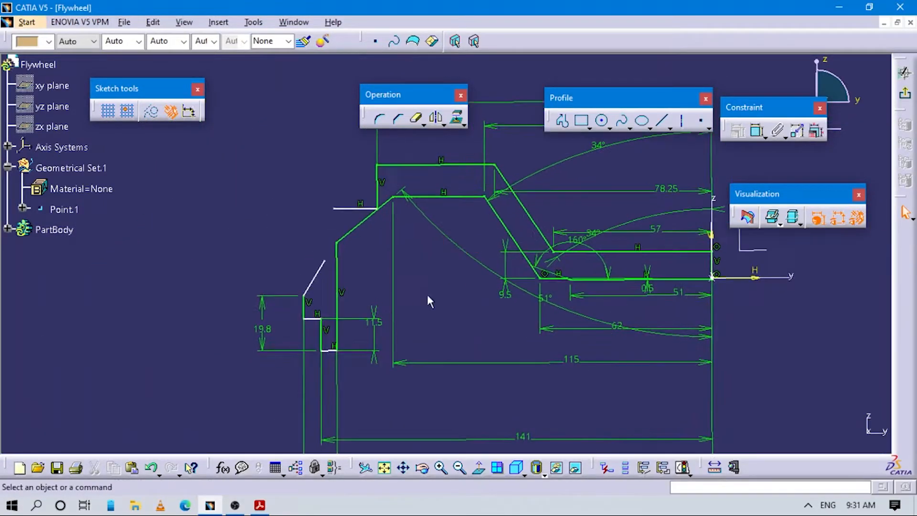
key(alt+Tab)
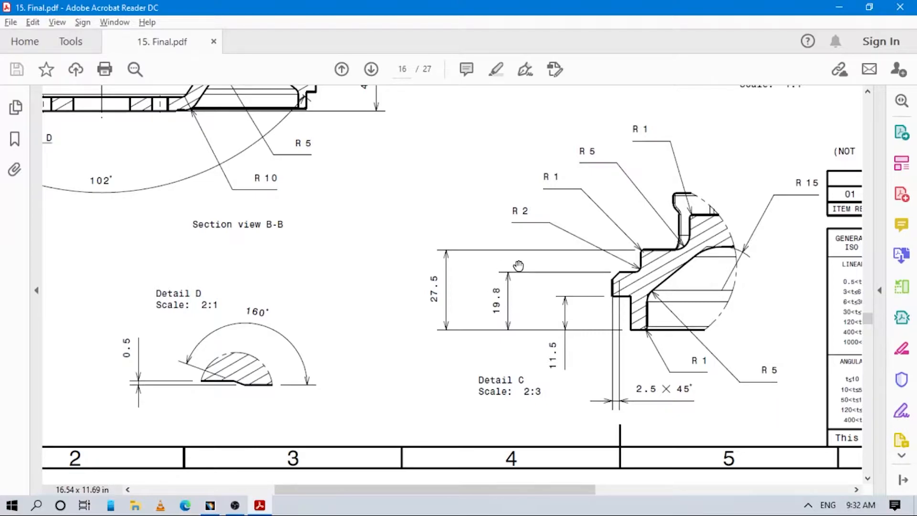
key(alt+Tab)
click(758, 132)
click(361, 207)
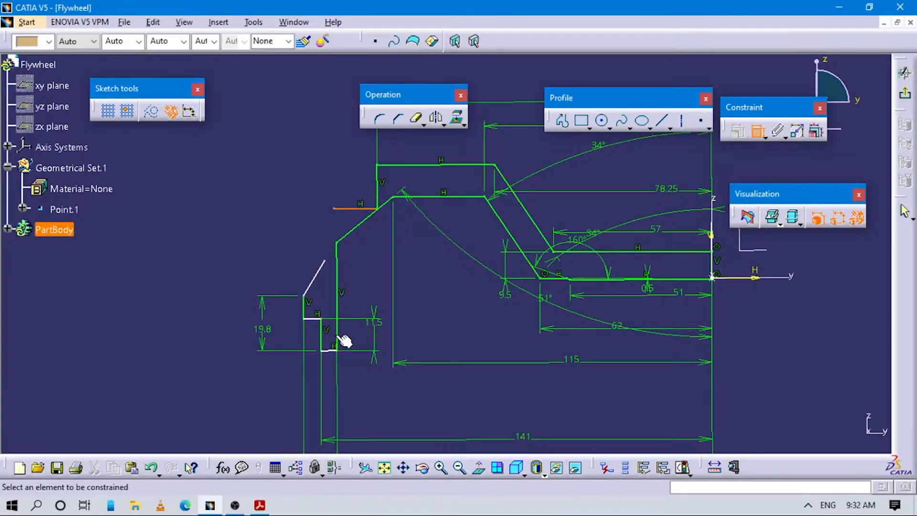
click(319, 351)
click(194, 329)
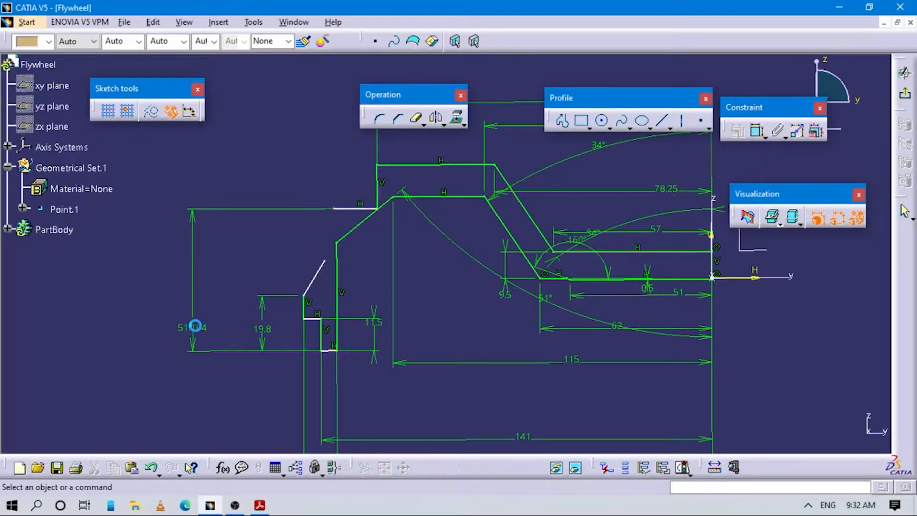
text(27)
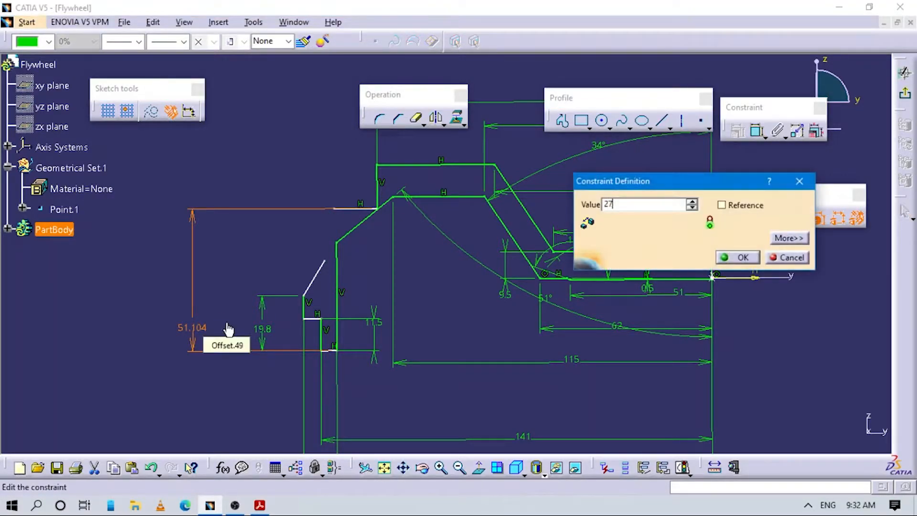
text(.5)
key(Return)
Step: Check the chamfer size in the drawing and set the outer sloped line's horizontal extent to 2.5 mm
mouse_move(334, 352)
middle_down()
mouse_move(312, 307)
mouse_move(325, 324)
middle_up()
click(278, 343)
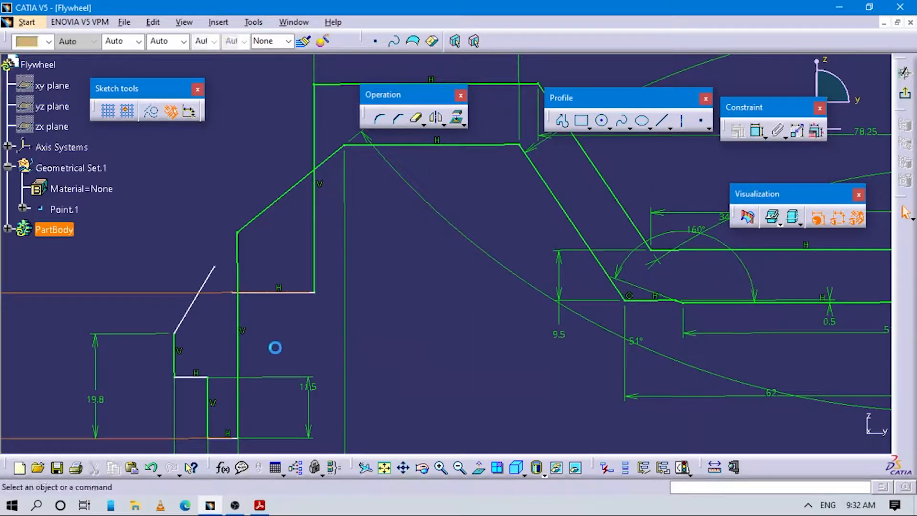
key(alt+Tab)
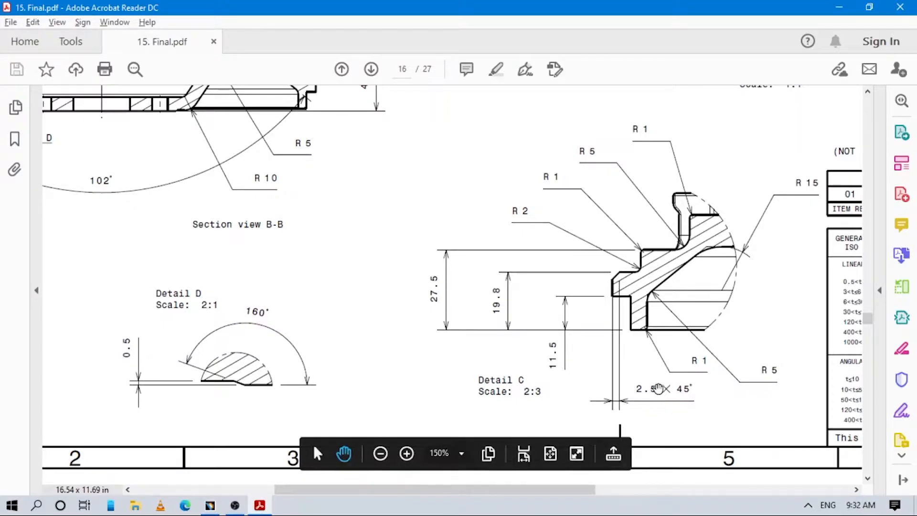
key(alt+Tab)
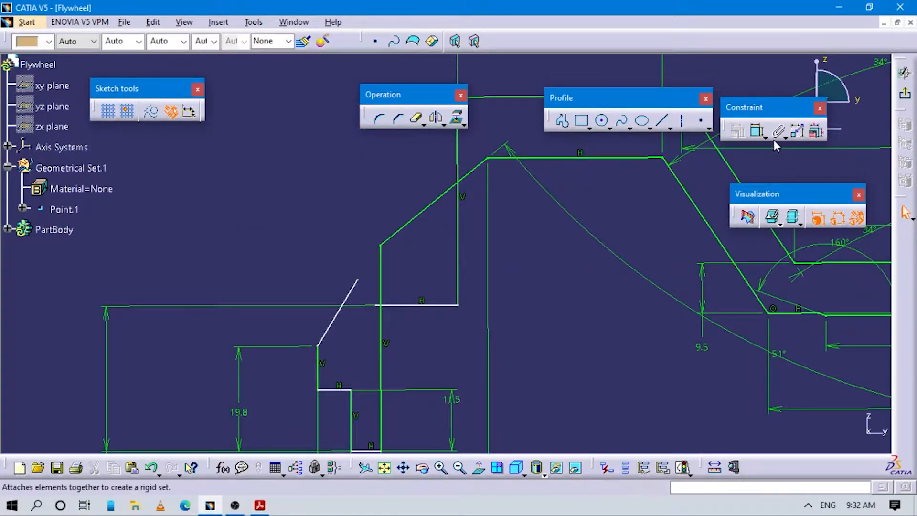
click(758, 130)
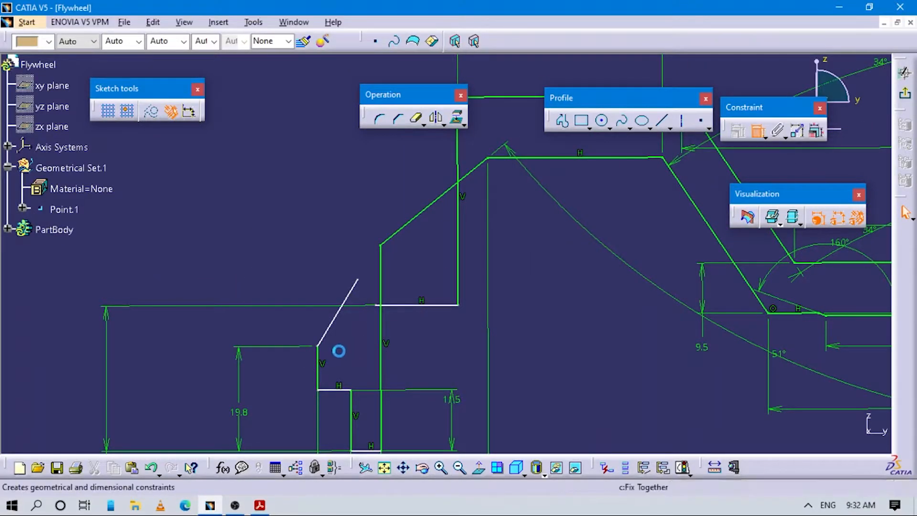
click(345, 310)
right_click(362, 333)
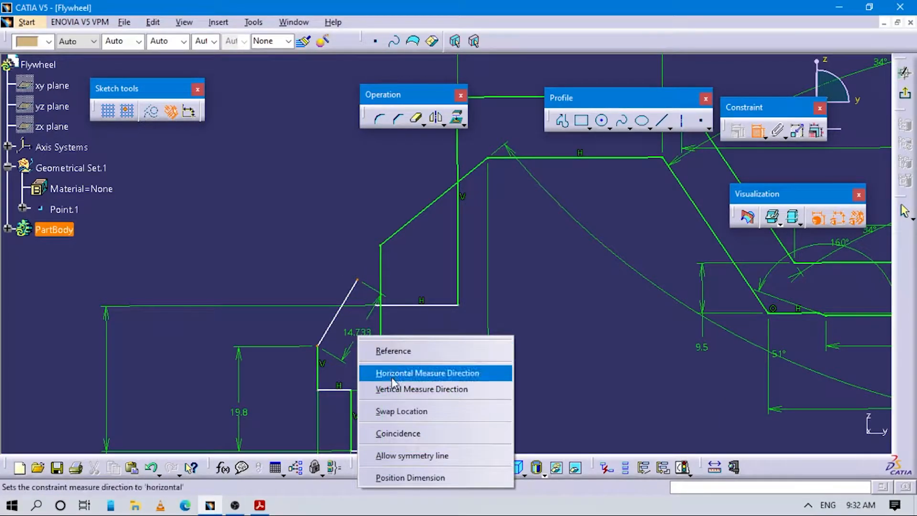
click(420, 373)
click(337, 257)
double_click(338, 258)
text(2.5)
key(Return)
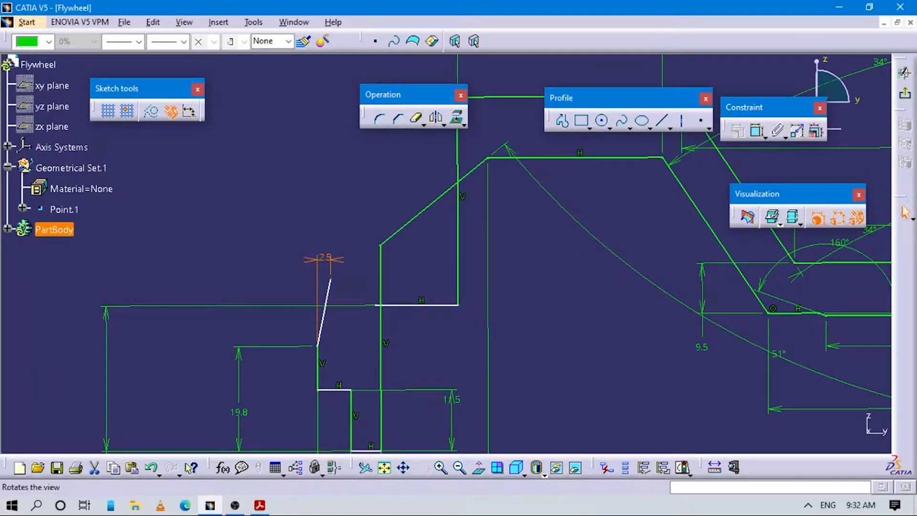
Step: Constrain the angle between the rim's outermost vertical line and the outer sloped line to 45 degrees
middle_drag(506, 364, 551, 259)
click(551, 259)
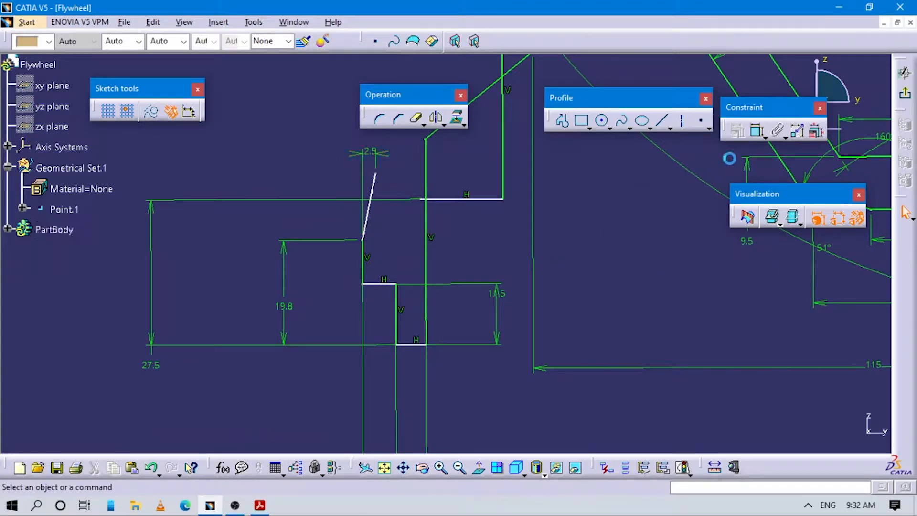
click(757, 130)
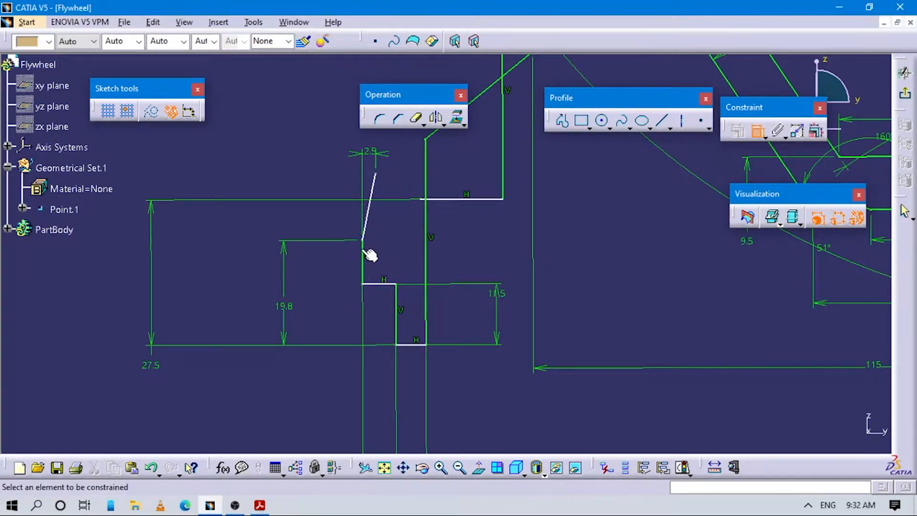
click(364, 256)
click(371, 201)
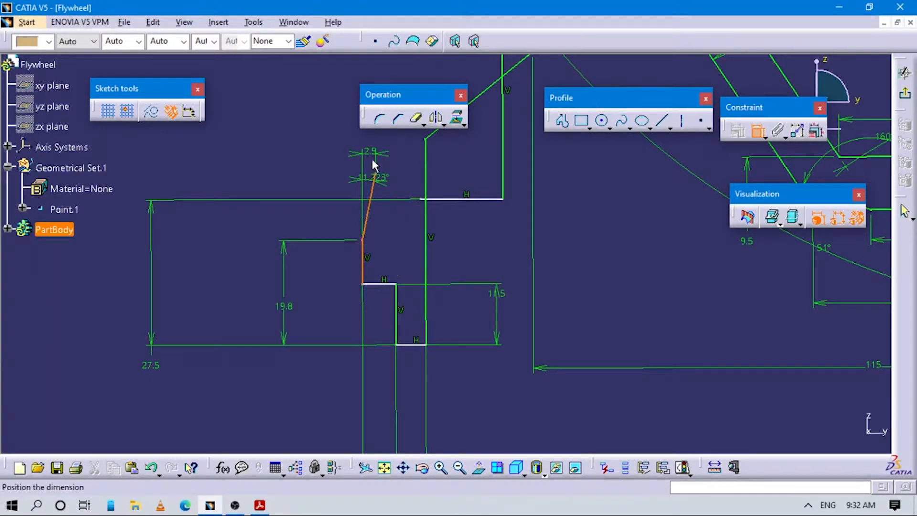
click(372, 136)
double_click(375, 135)
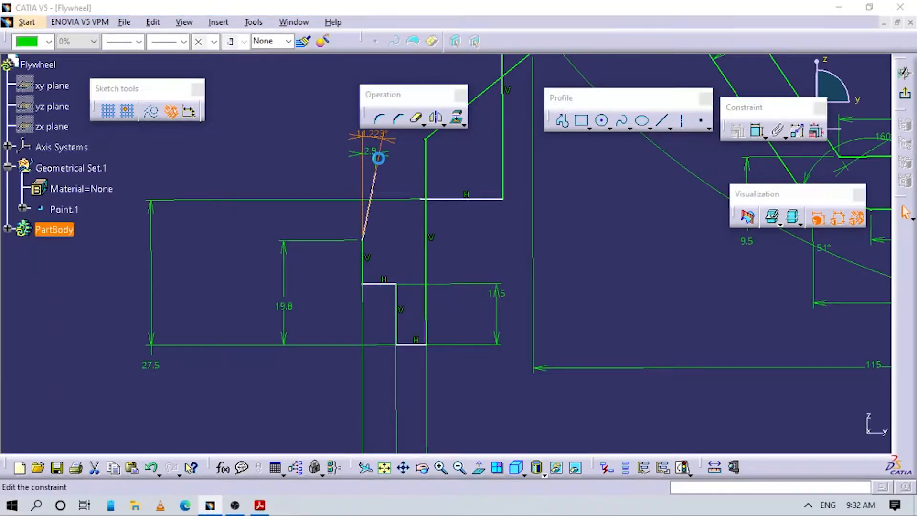
text(45deg)
key(Return)
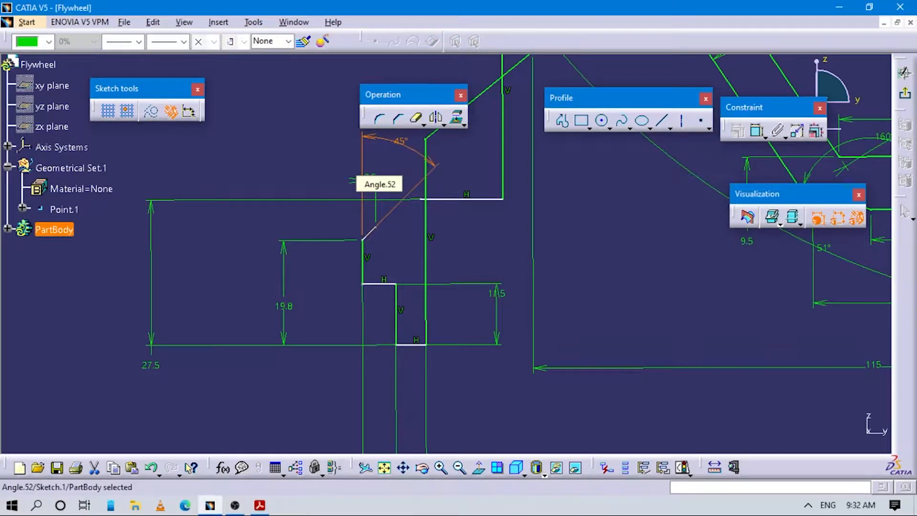
Step: Pull the upper step's vertical line upward until the rim outline clears the inner slope, and try to stretch the chamfer line's upper endpoint
middle_drag(462, 248, 446, 203)
click(460, 229)
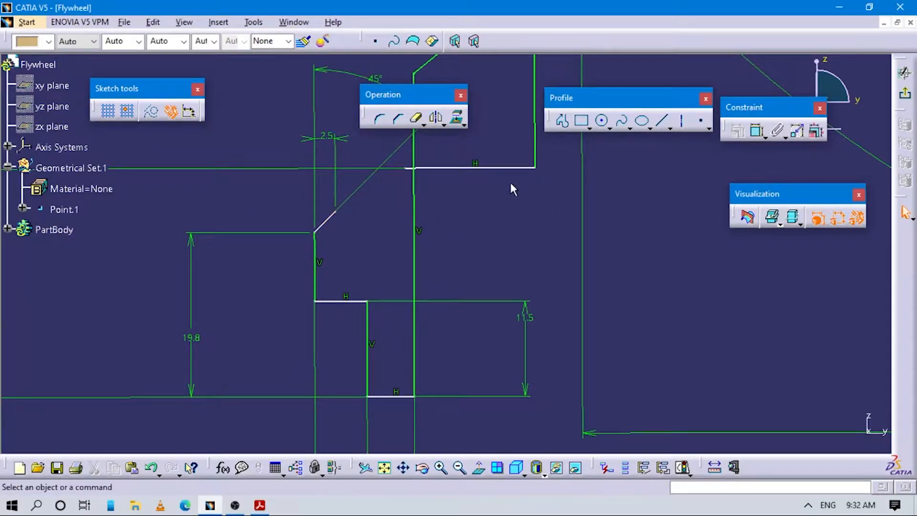
mouse_move(477, 215)
middle_down()
mouse_move(477, 349)
mouse_move(502, 420)
mouse_move(496, 390)
middle_up()
click(487, 219)
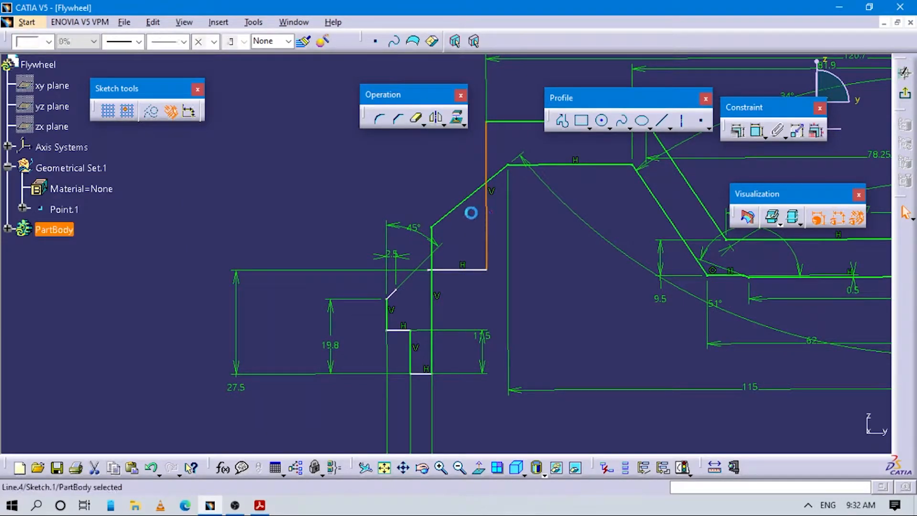
drag(495, 237, 481, 139)
mouse_move(492, 276)
middle_down()
mouse_move(492, 289)
mouse_move(481, 222)
middle_up()
click(491, 285)
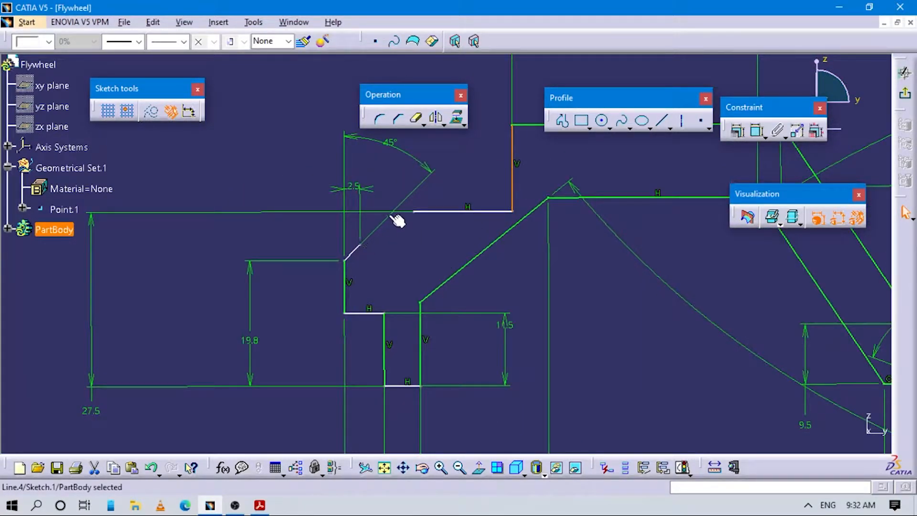
drag(362, 244, 382, 231)
middle_drag(535, 262, 540, 319)
click(542, 318)
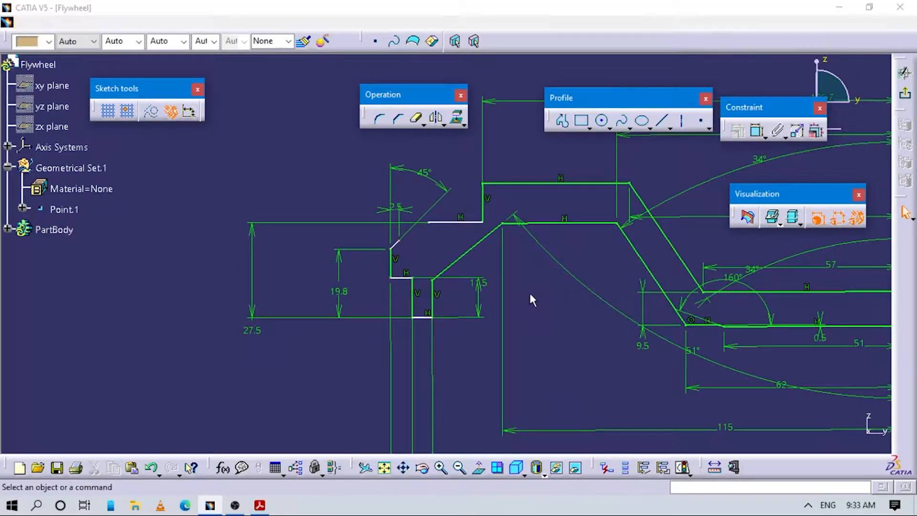
Step: Examine the drawing's sectioned side view, section view B-B and detail E for the flywheel's height dimensions
key(alt+Tab)
mouse_move(581, 335)
mouse_down()
mouse_move(506, 325)
mouse_move(608, 480)
mouse_up()
mouse_move(706, 137)
mouse_down()
mouse_move(511, 245)
mouse_move(432, 379)
mouse_up()
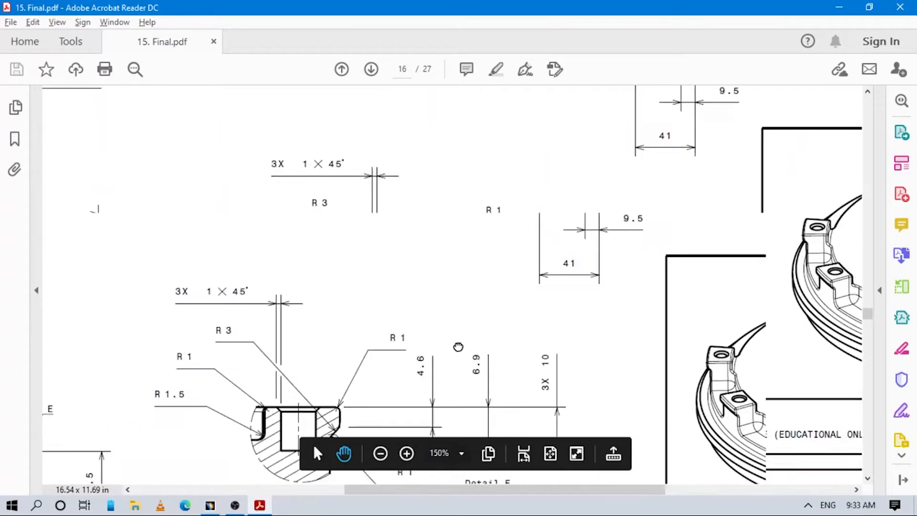
drag(560, 209, 479, 364)
mouse_move(540, 238)
mouse_down()
mouse_move(541, 257)
mouse_move(534, 231)
mouse_up()
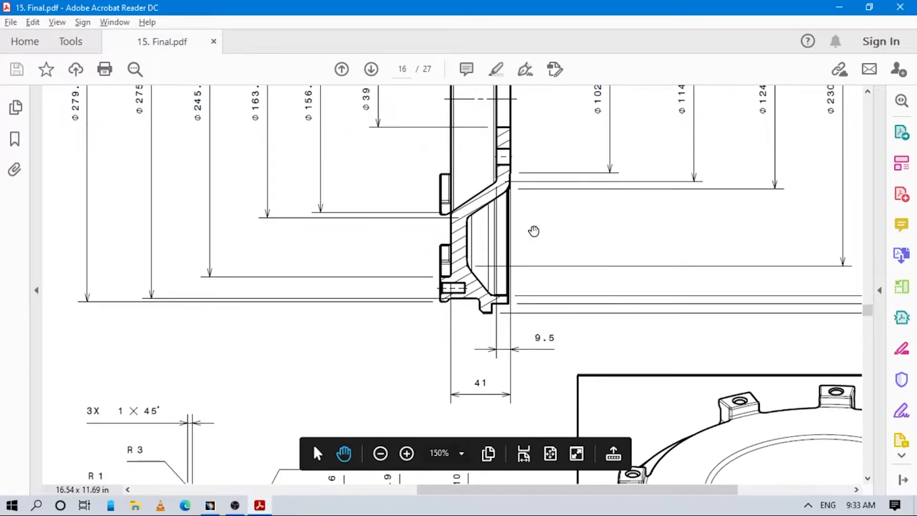
drag(475, 220, 475, 209)
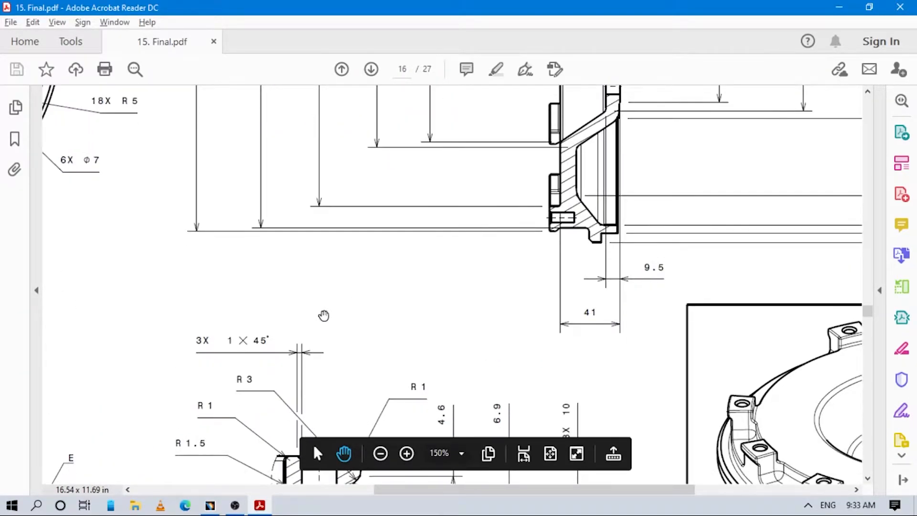
drag(264, 337, 668, 139)
drag(382, 273, 555, 185)
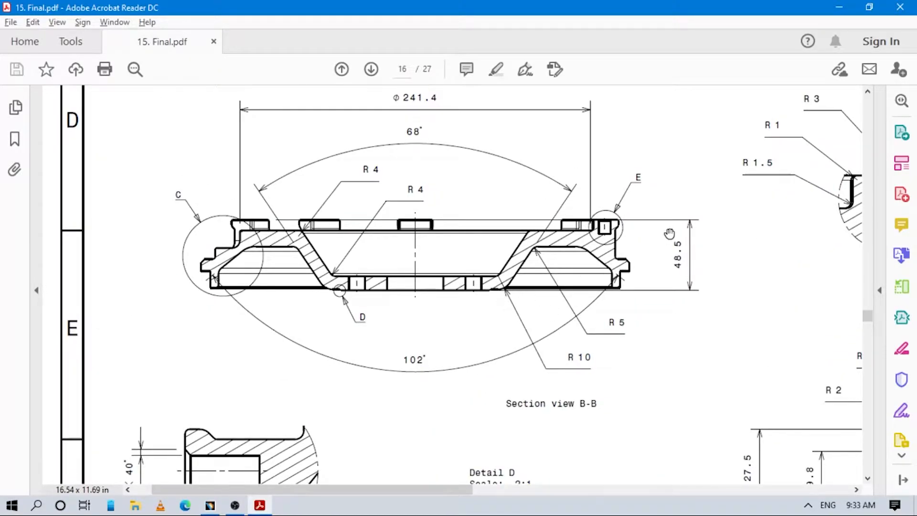
drag(735, 204, 324, 371)
drag(435, 296, 265, 397)
drag(545, 261, 322, 378)
key(alt+Tab)
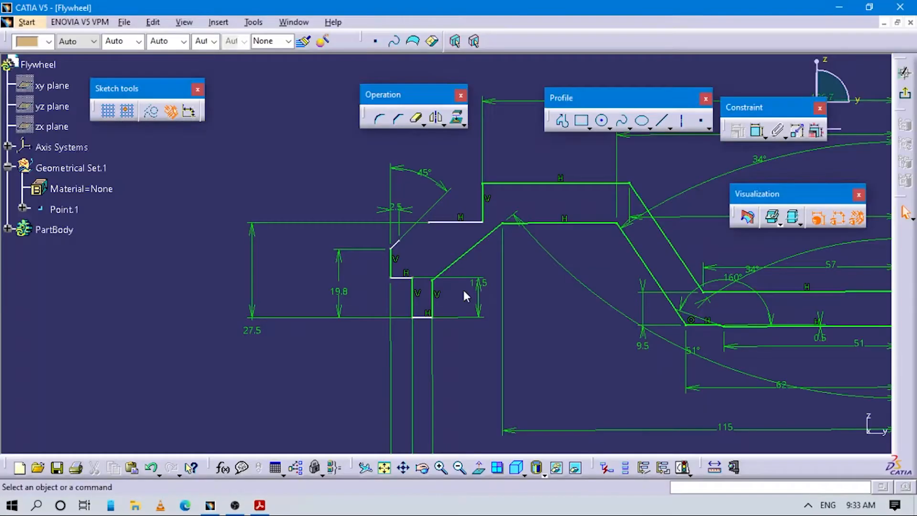
click(758, 130)
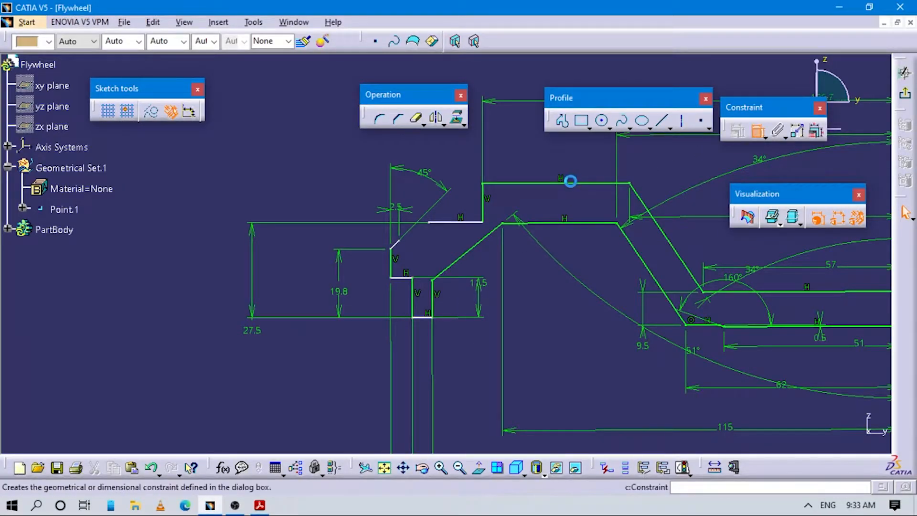
mouse_move(621, 340)
middle_down()
mouse_move(496, 329)
mouse_move(633, 350)
mouse_move(493, 237)
mouse_move(499, 215)
middle_up()
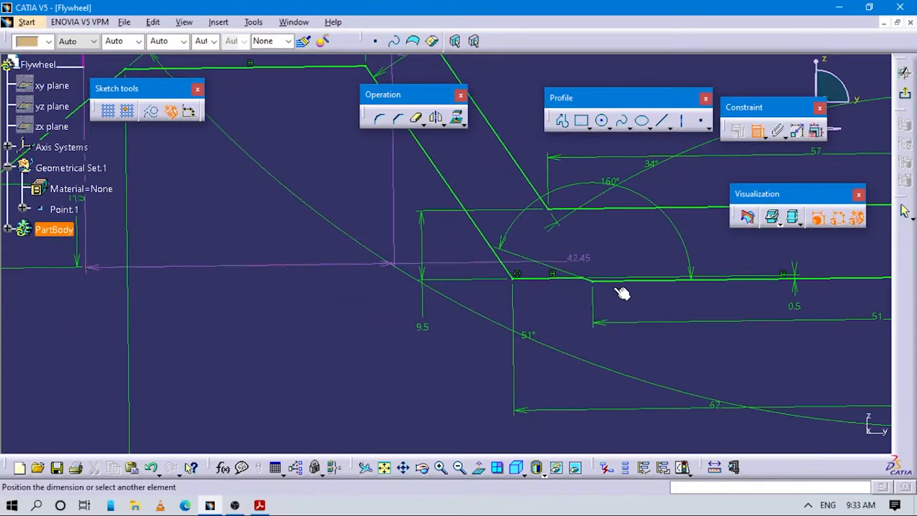
click(629, 282)
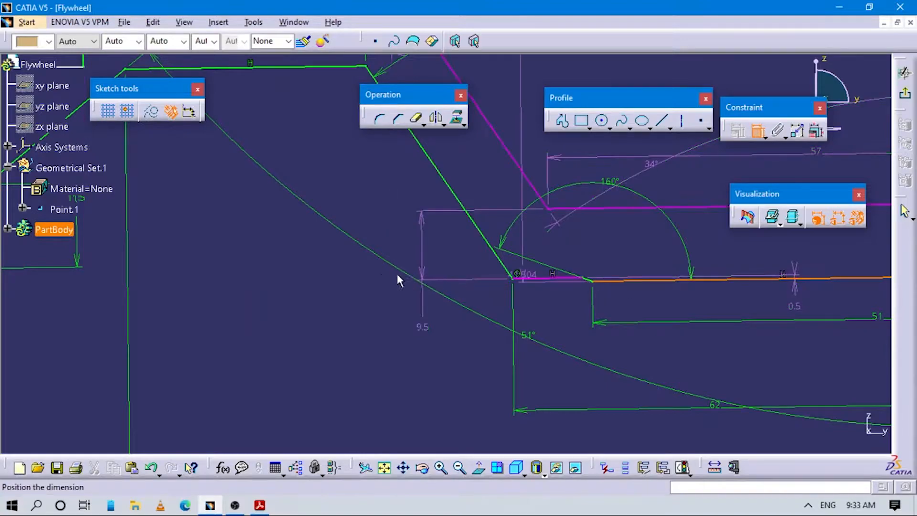
mouse_move(316, 294)
middle_down()
mouse_move(481, 342)
mouse_move(490, 374)
middle_up()
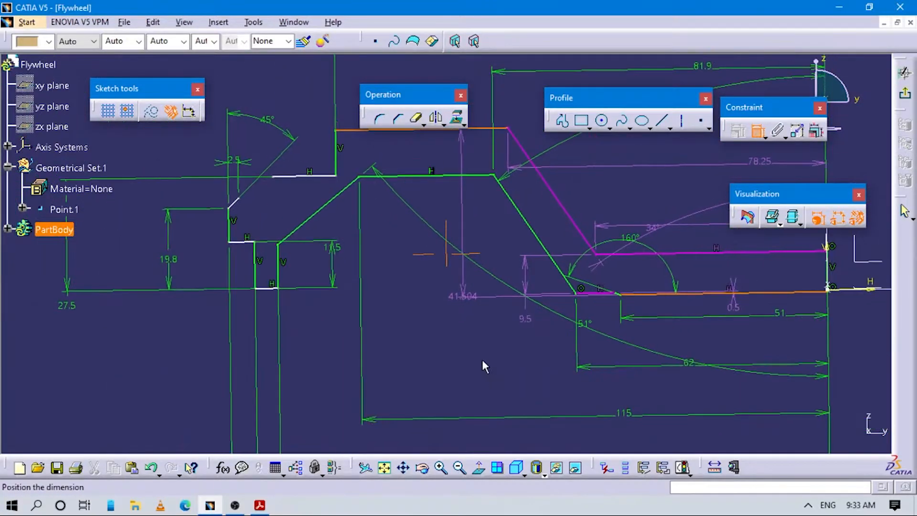
middle_drag(461, 248, 440, 295)
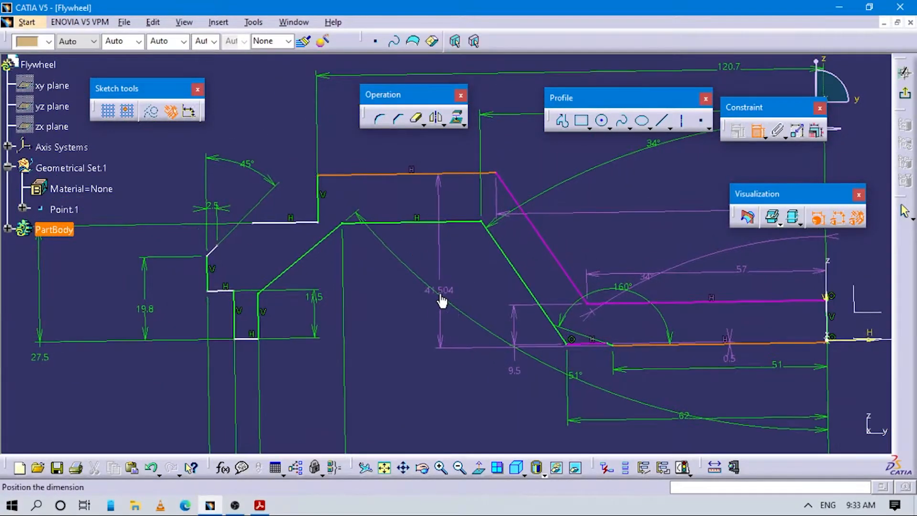
key(Escape)
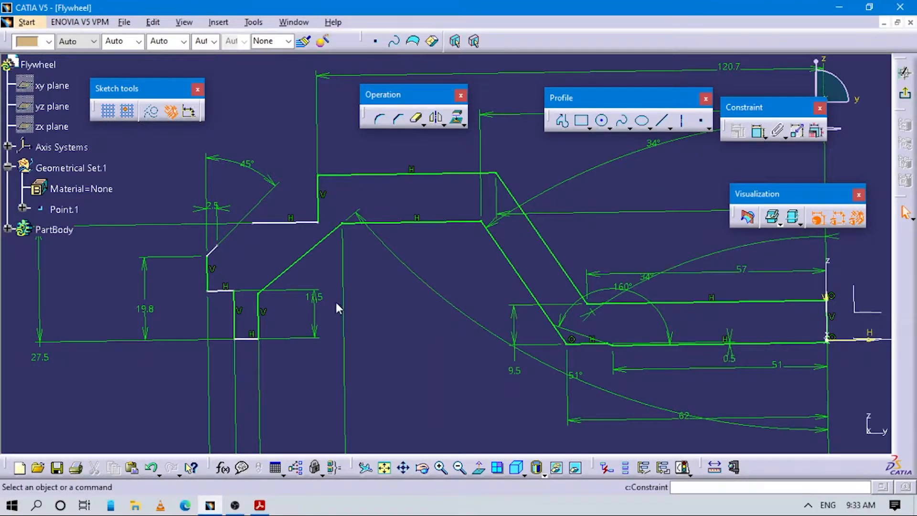
Step: Dimension the height between the rim's lowest horizontal edge and the profile's uppermost horizontal line, and set it to 41 mm
click(252, 340)
click(359, 175)
click(146, 271)
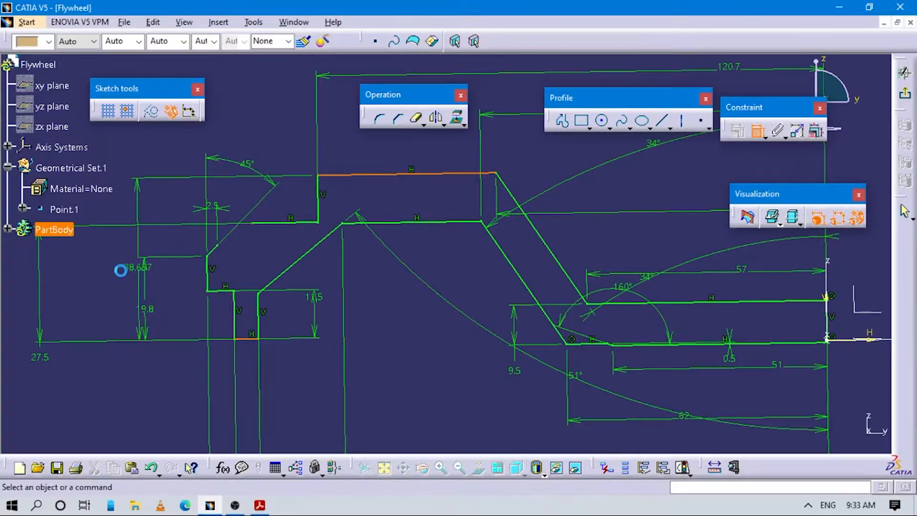
double_click(134, 267)
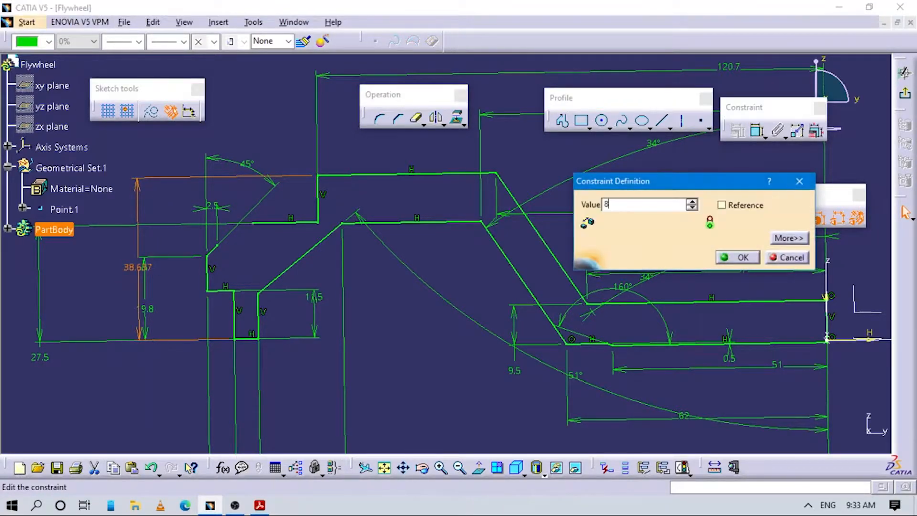
text(41)
key(Return)
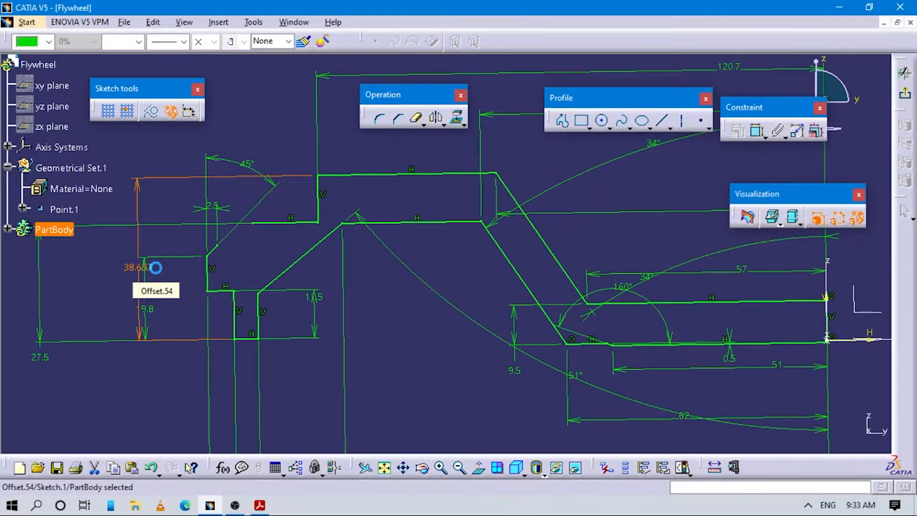
click(164, 266)
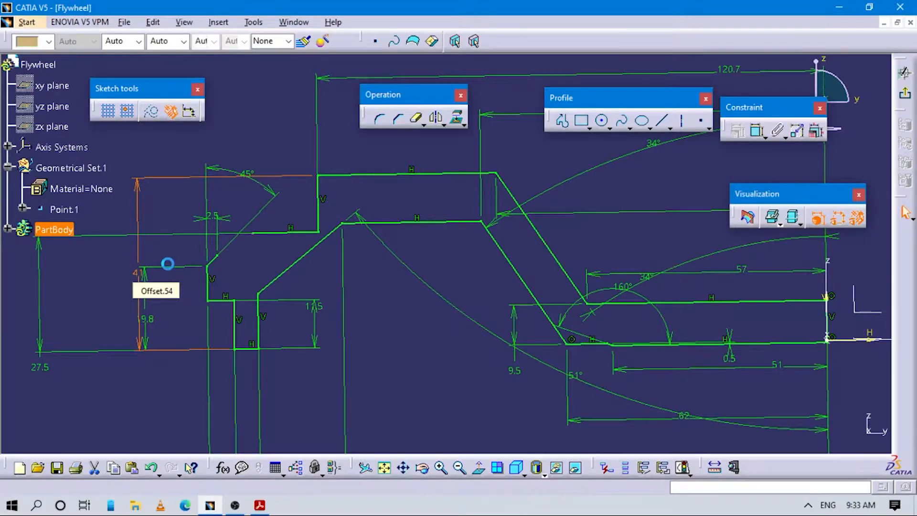
Step: Trim the rim's 45-degree chamfer line and the adjacent horizontal step line so they meet at a corner
middle_drag(307, 272, 498, 324)
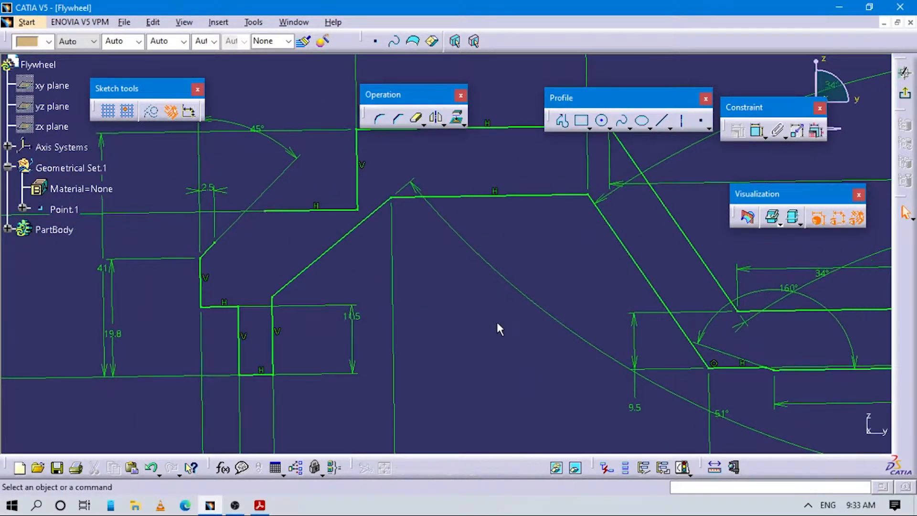
click(425, 125)
click(452, 138)
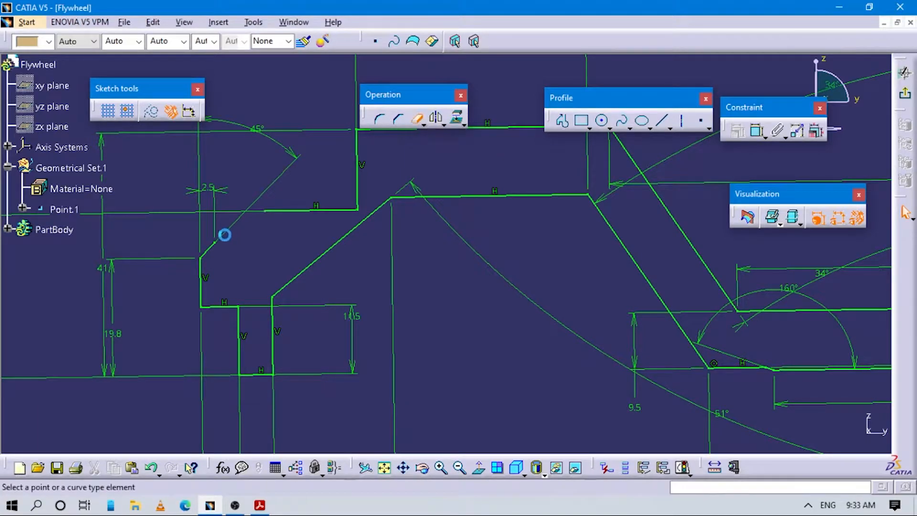
click(212, 249)
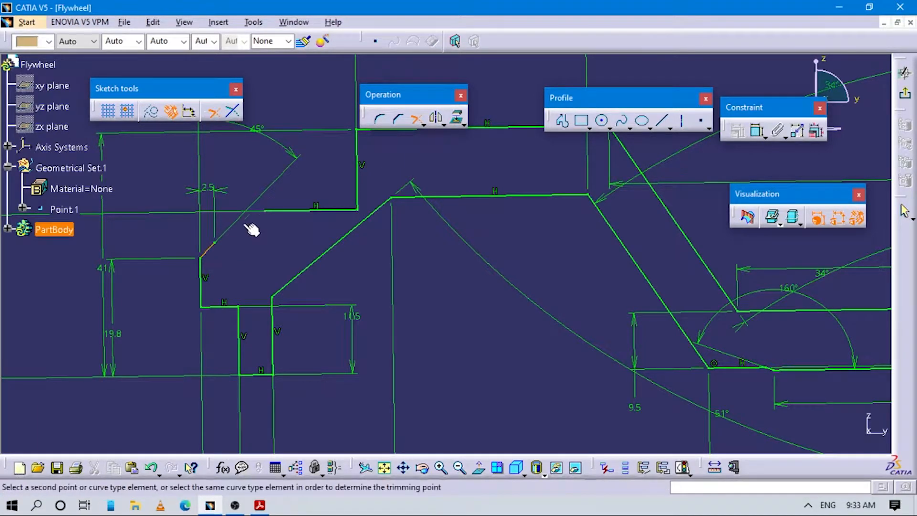
click(286, 211)
middle_drag(297, 243, 416, 273)
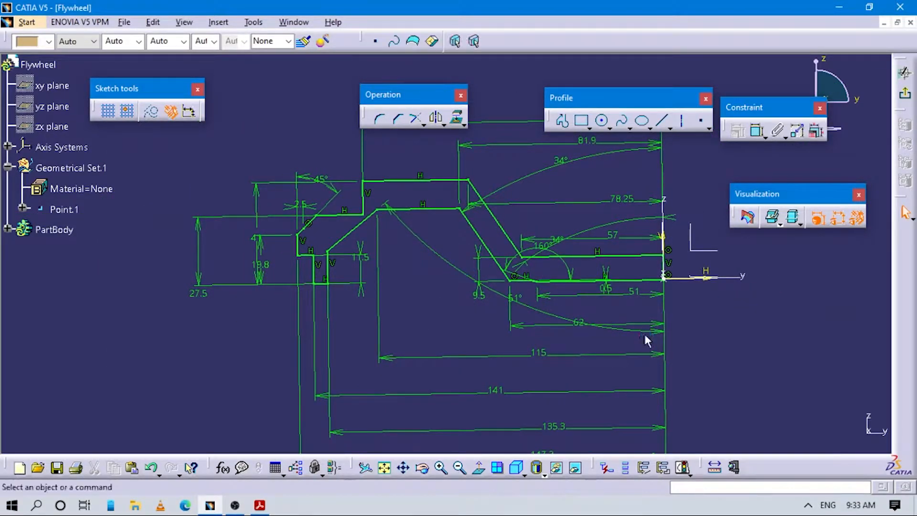
Step: Compare the closed half-section profile with the drawing's sectioned side view, detail E and section view B-B
key(alt+Tab)
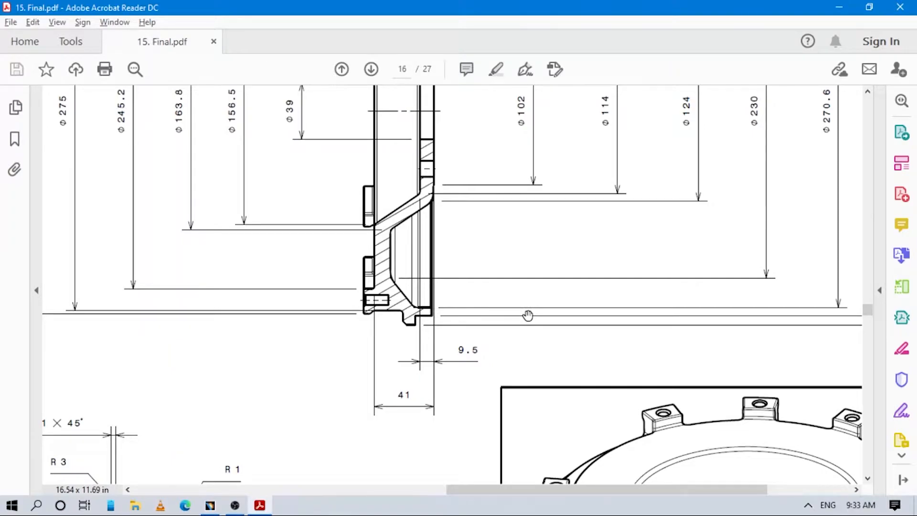
key(alt+Tab)
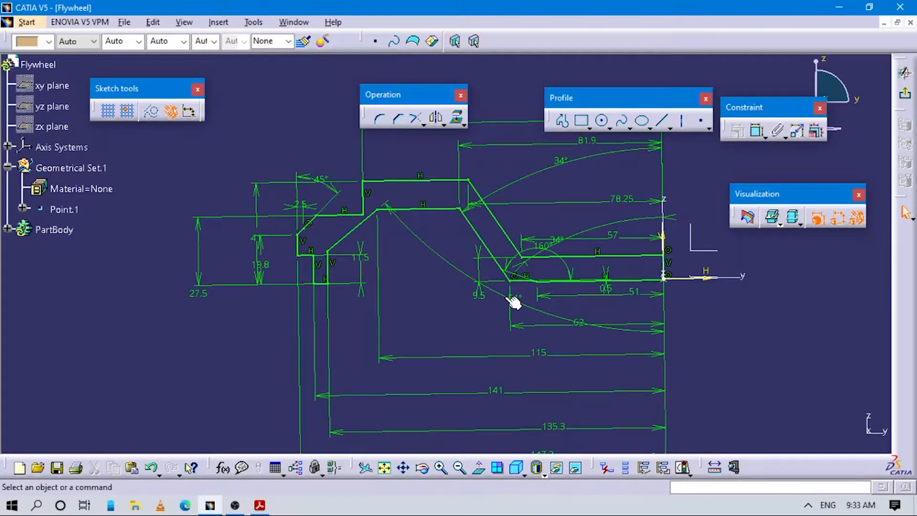
key(alt+Tab)
drag(411, 355, 664, 183)
drag(340, 316, 523, 221)
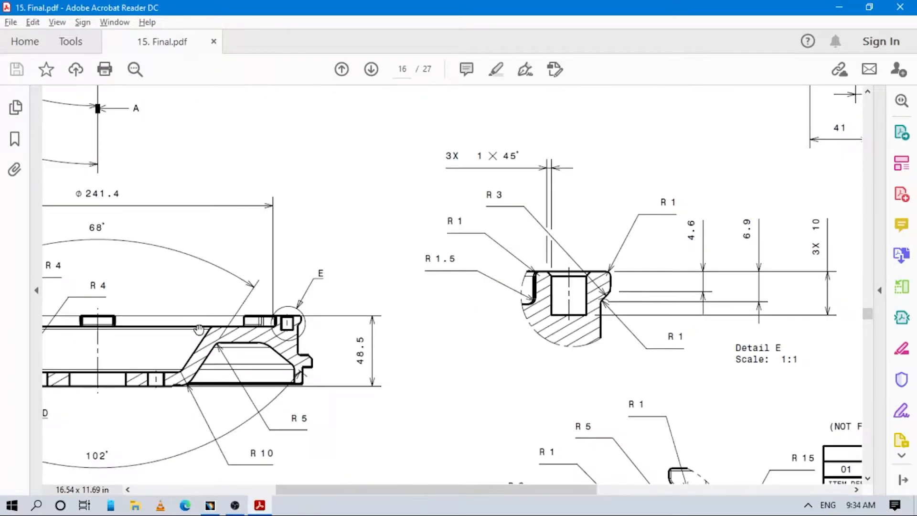
drag(207, 327, 549, 246)
drag(435, 301, 451, 294)
key(alt+Tab)
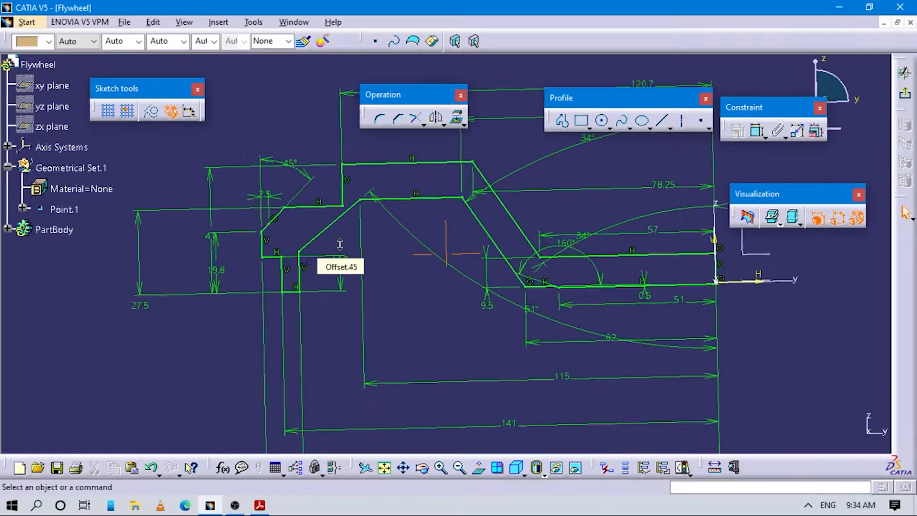
key(alt+Tab)
key(alt+Tab)
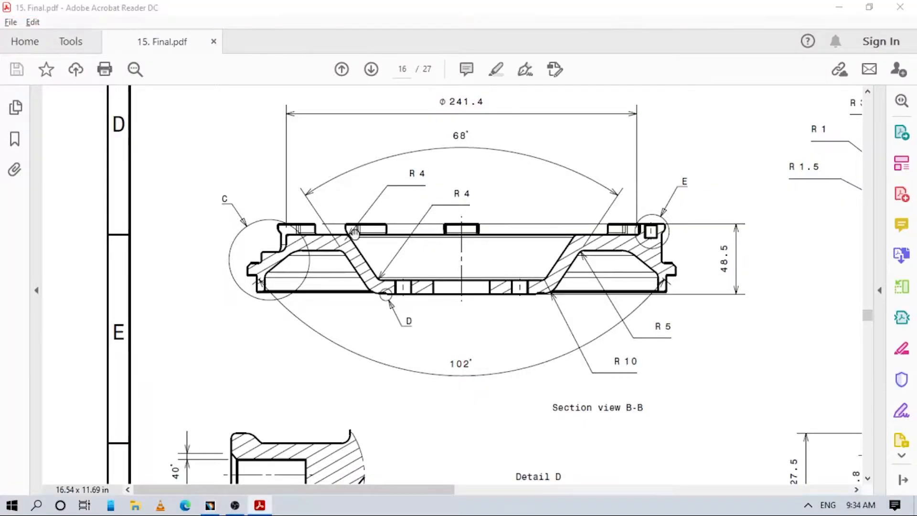
Step: Exit the sketch and define PartBody as the in-work object
mouse_move(391, 222)
ctrl+middle_down()
mouse_move(402, 252)
mouse_move(430, 264)
mouse_move(383, 308)
ctrl+middle_up()
middle_drag(514, 336, 435, 293)
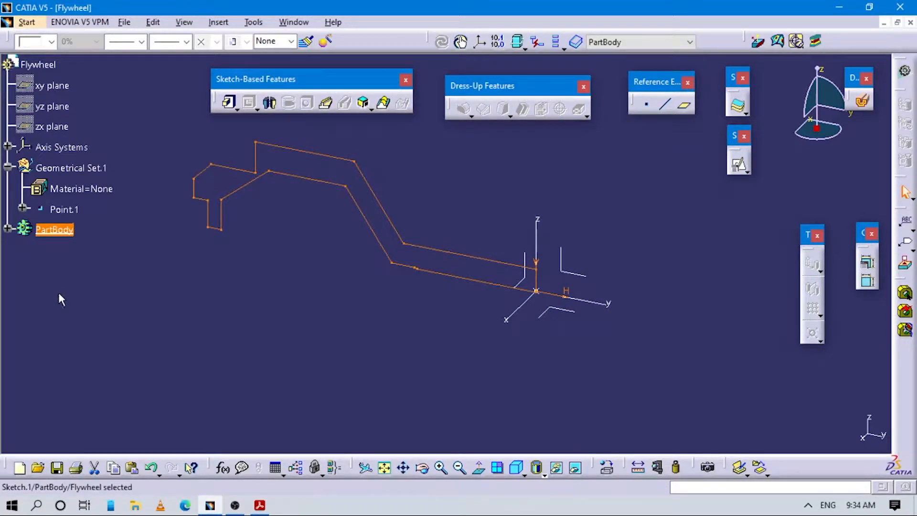
click(44, 256)
right_click(48, 230)
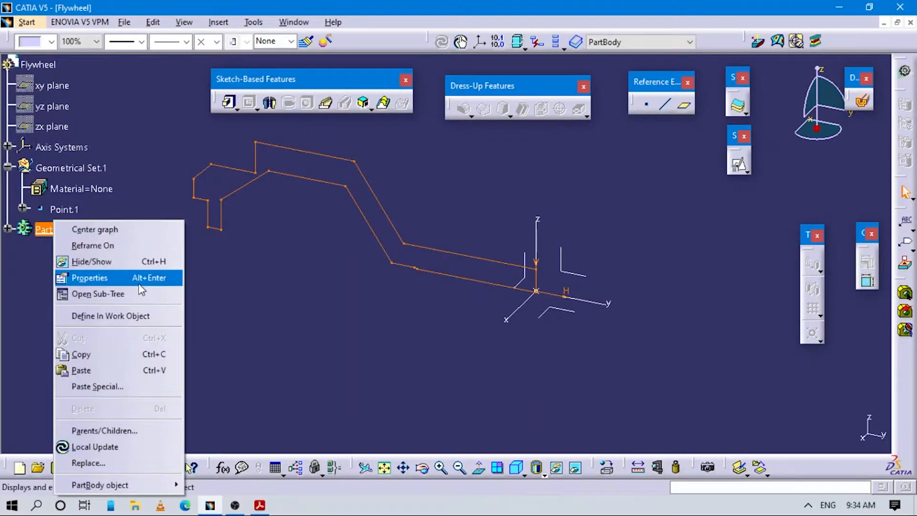
click(115, 316)
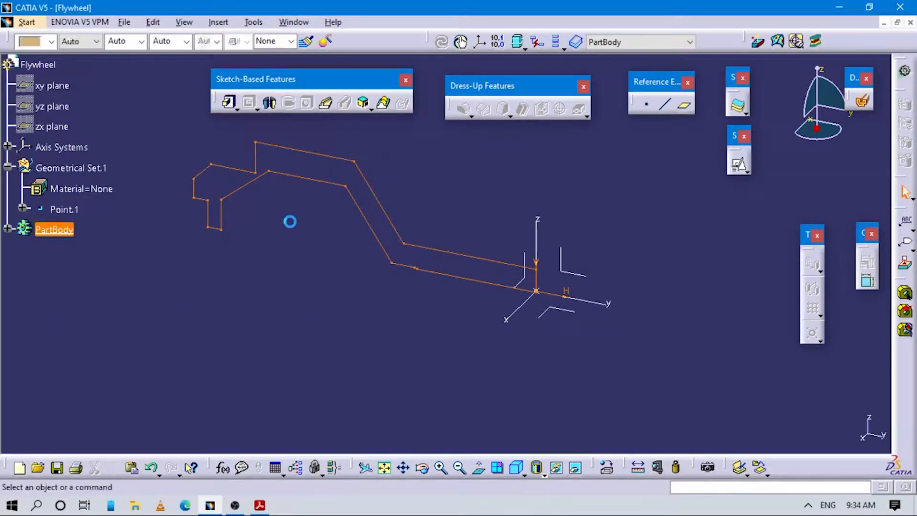
Step: Revolve the half-section sketch 360 degrees about the Z axis as a Shaft
click(269, 103)
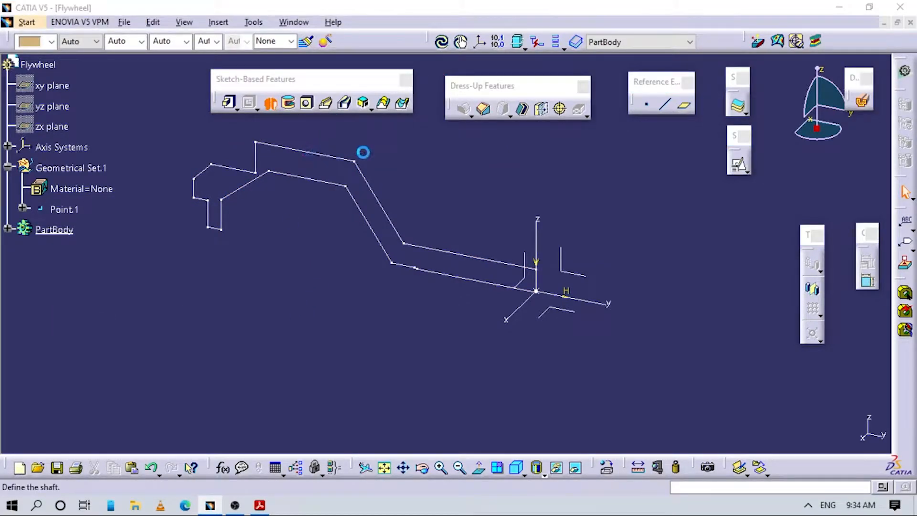
click(340, 158)
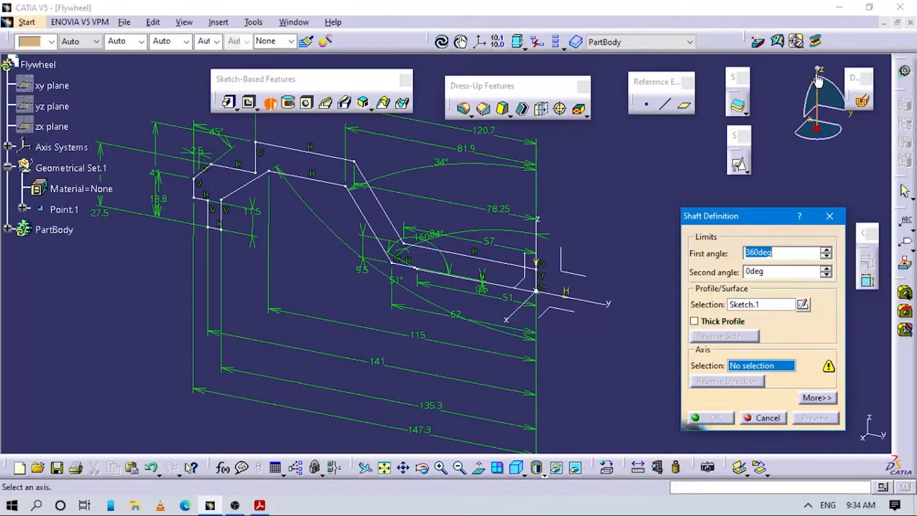
right_click(741, 369)
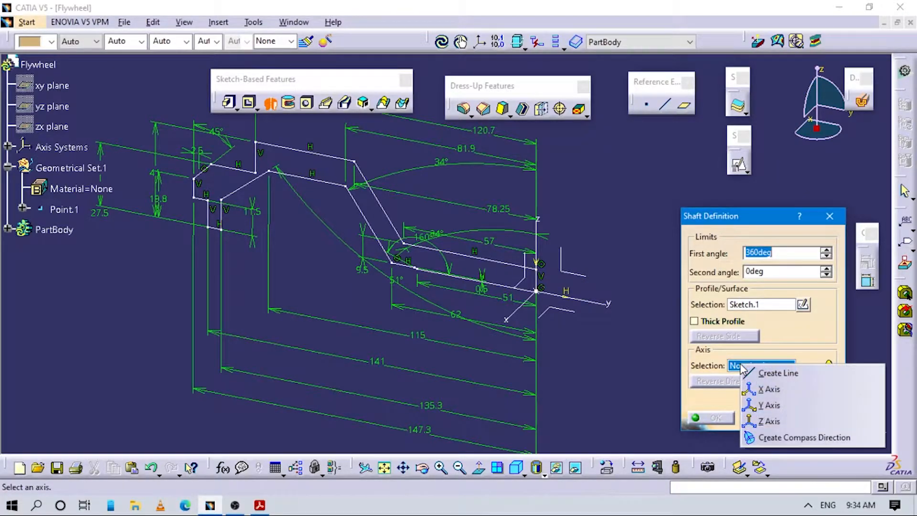
click(771, 423)
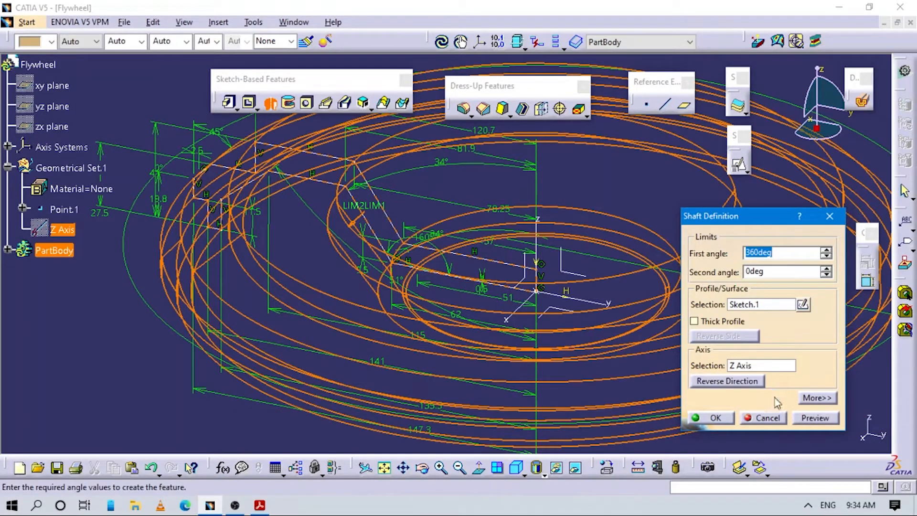
middle_drag(525, 294, 418, 319)
click(823, 421)
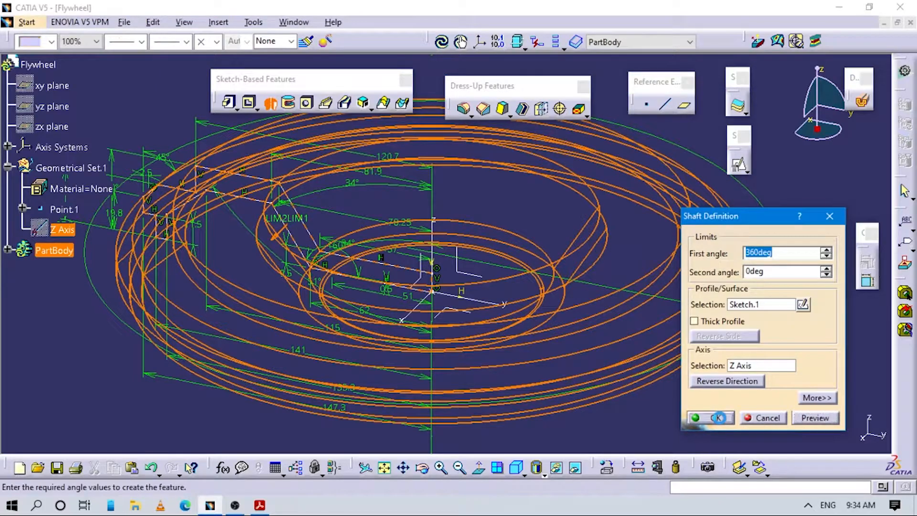
click(719, 418)
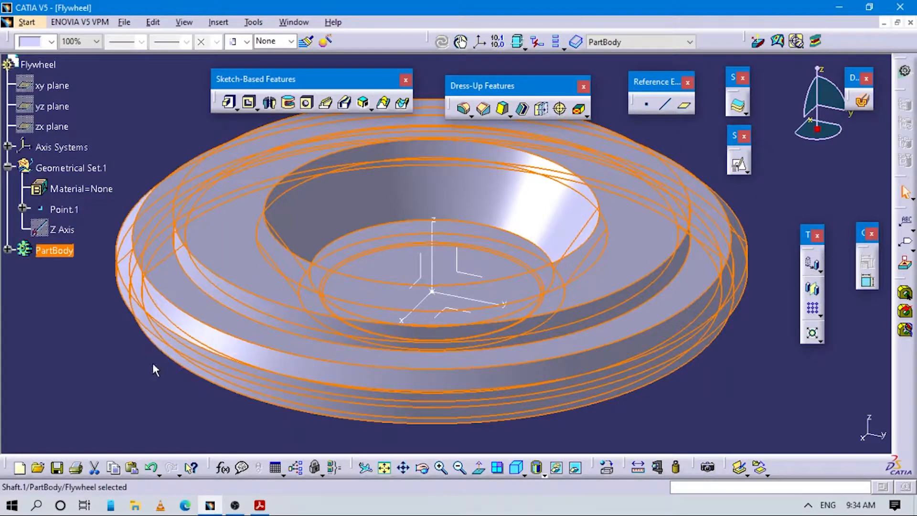
click(156, 368)
mouse_move(406, 250)
middle_down()
mouse_move(398, 245)
mouse_move(403, 303)
mouse_move(467, 219)
mouse_move(511, 180)
mouse_move(661, 176)
mouse_move(519, 166)
mouse_move(436, 173)
mouse_move(437, 287)
mouse_move(392, 375)
mouse_move(334, 334)
mouse_move(269, 359)
mouse_move(260, 343)
middle_up()
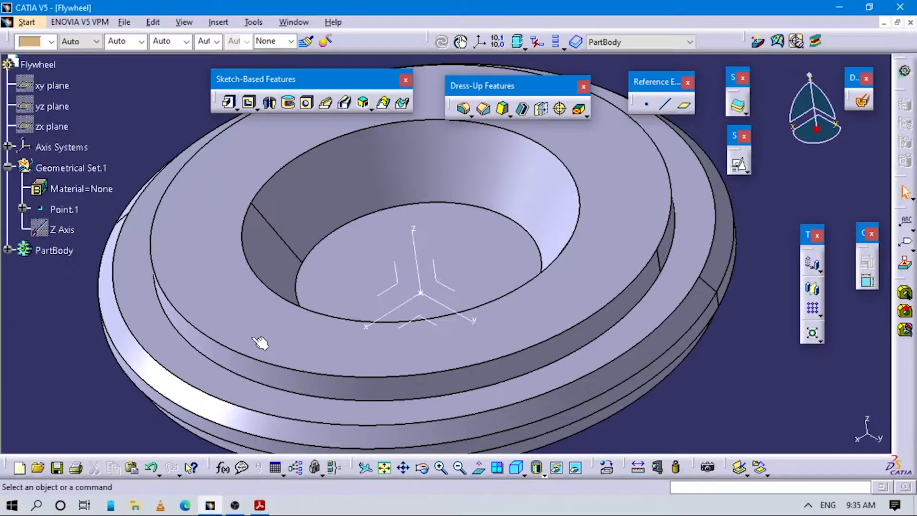
click(808, 505)
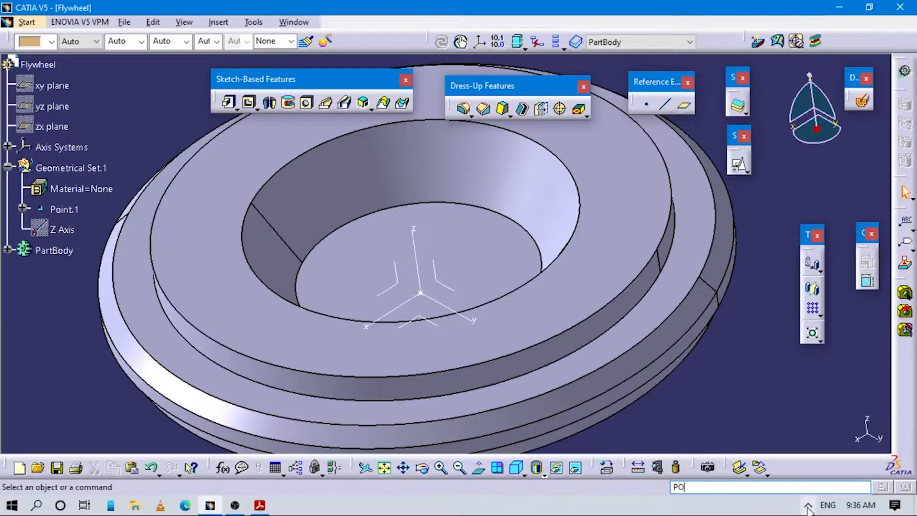
click(807, 505)
middle_drag(410, 354, 474, 275)
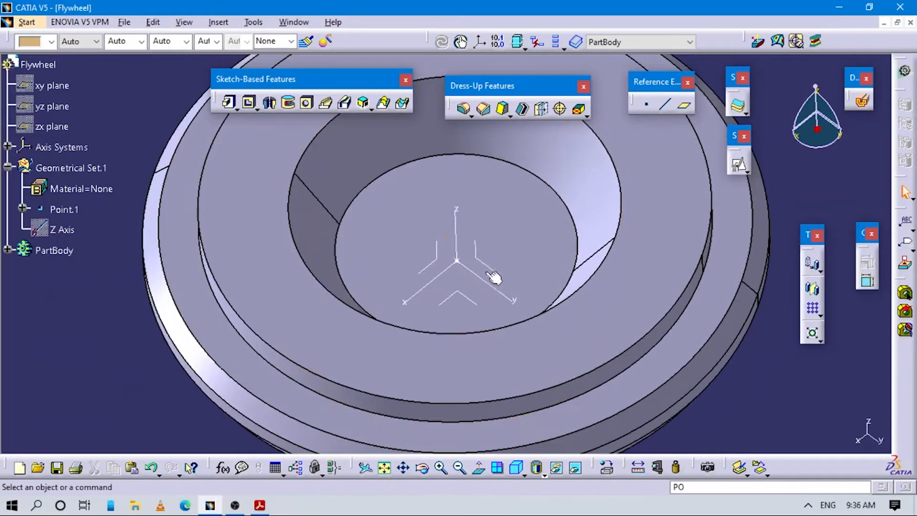
middle_drag(492, 351, 286, 390)
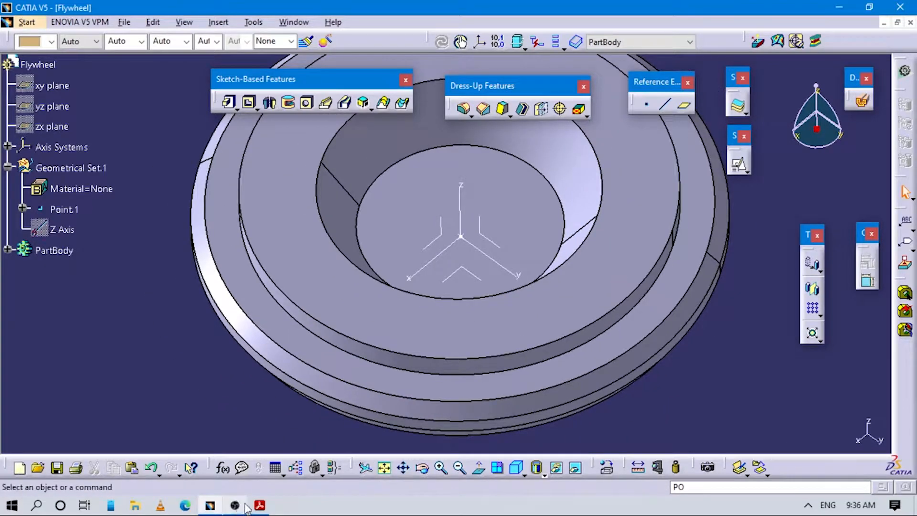
Step: Check the bore diameter in the drawing's sectioned side view and start a Hole on the flywheel's recessed centre face
click(259, 507)
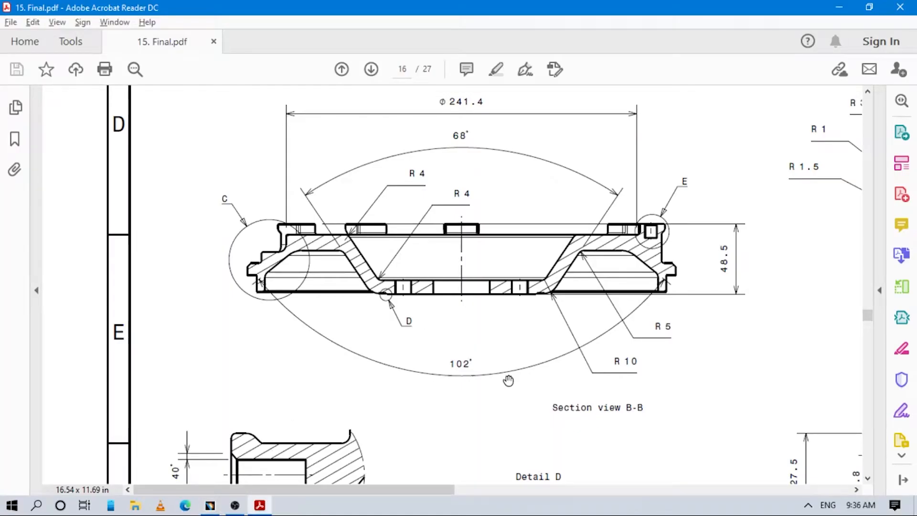
drag(574, 274, 364, 347)
drag(603, 262, 414, 325)
drag(480, 288, 273, 426)
drag(415, 215, 428, 330)
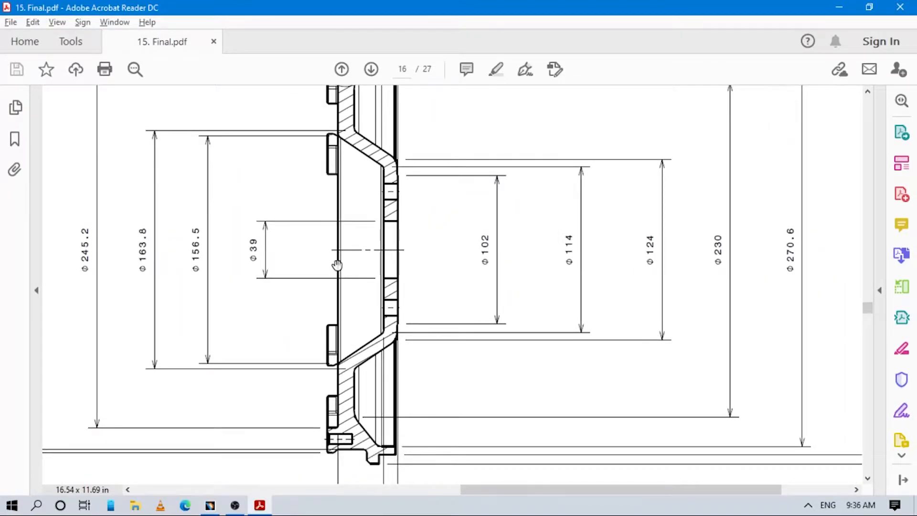
click(211, 505)
middle_drag(514, 287, 587, 336)
click(307, 102)
click(492, 236)
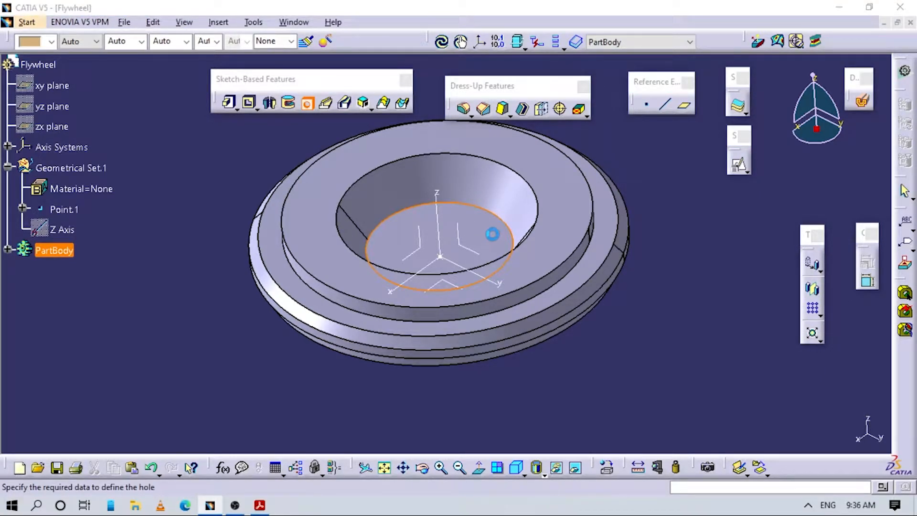
middle_drag(492, 234, 410, 276)
middle_drag(430, 317, 487, 220)
middle_drag(395, 356, 406, 286)
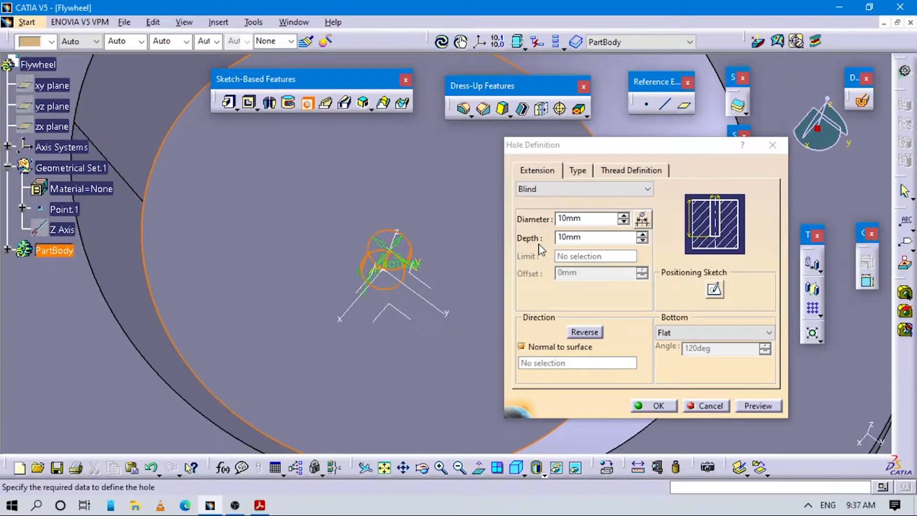
Step: Set the centre hole to Up To Next with a 39 mm diameter and create it
click(580, 191)
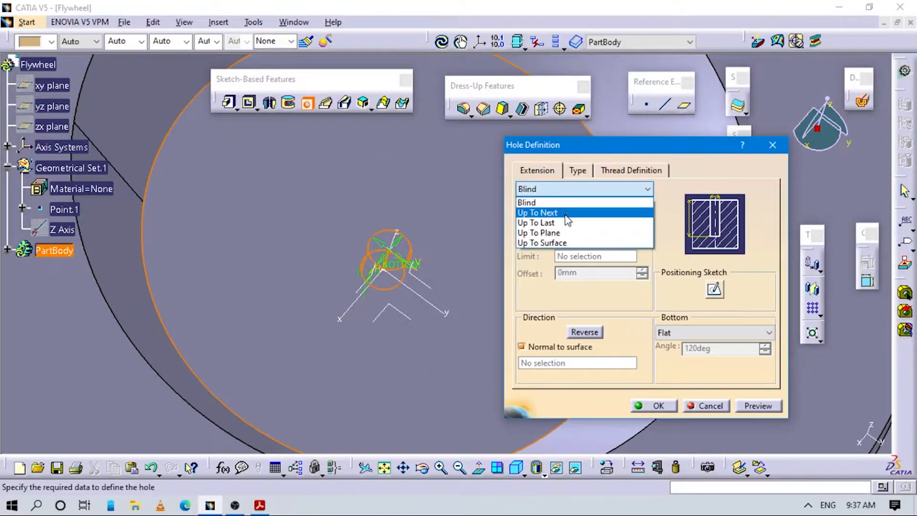
click(568, 212)
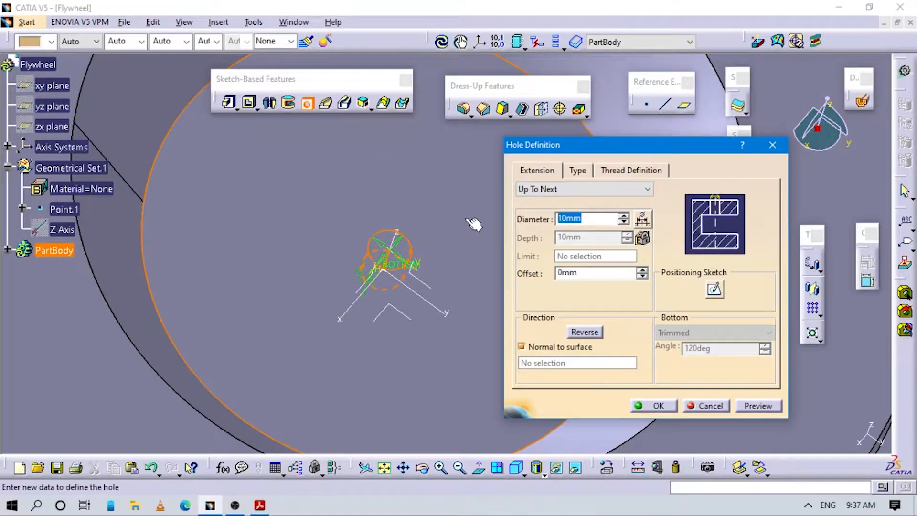
key(alt+Tab)
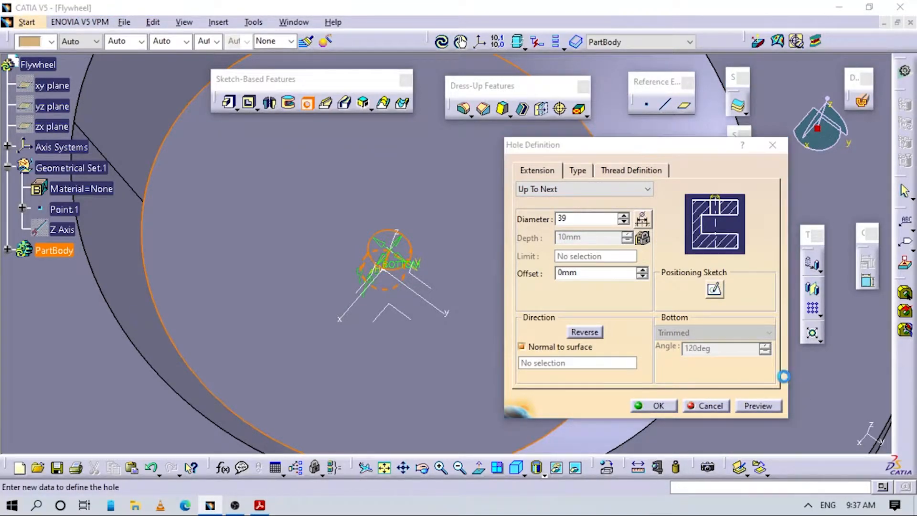
key(alt+Tab)
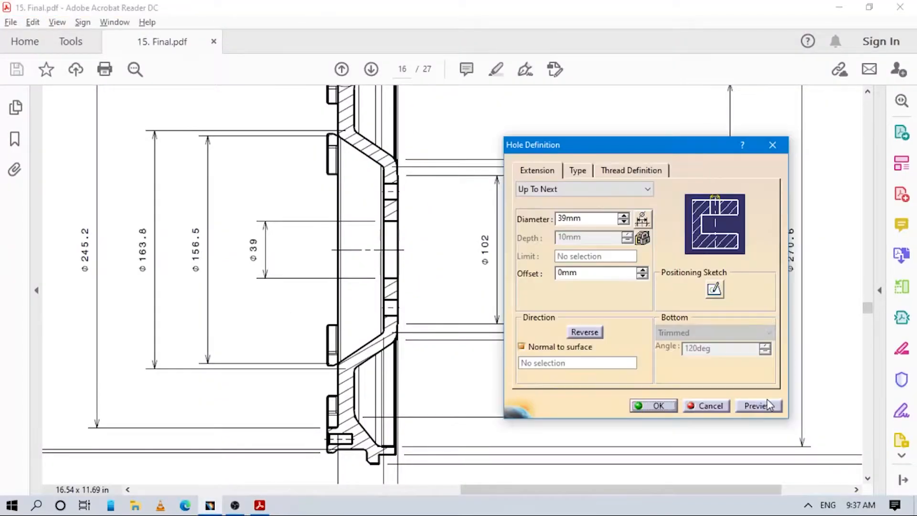
click(653, 406)
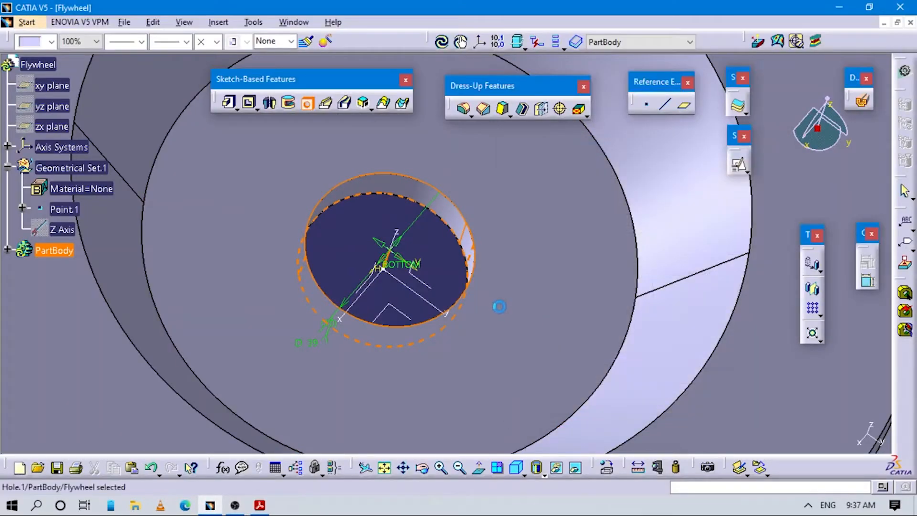
middle_drag(411, 293, 434, 310)
click(594, 393)
middle_drag(569, 348, 498, 306)
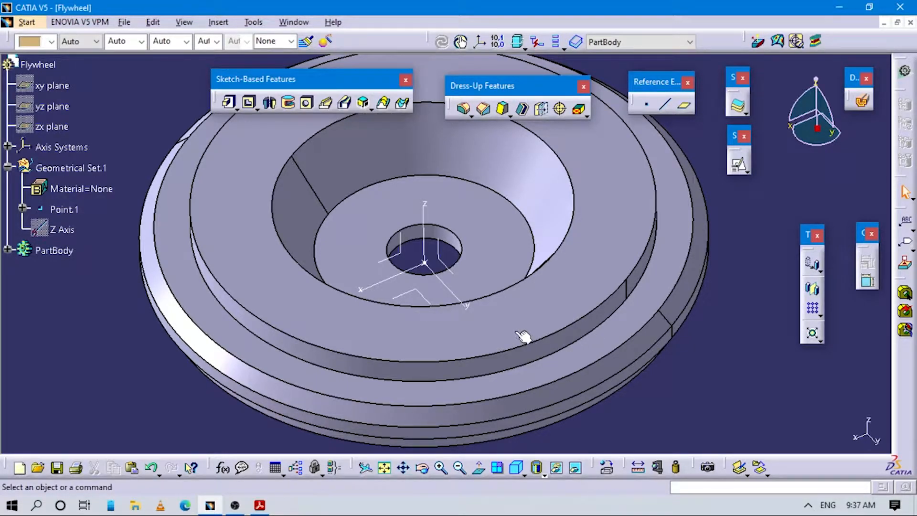
Step: Examine the drawing's side and front views for the holes arranged around the central bore
key(alt+Tab)
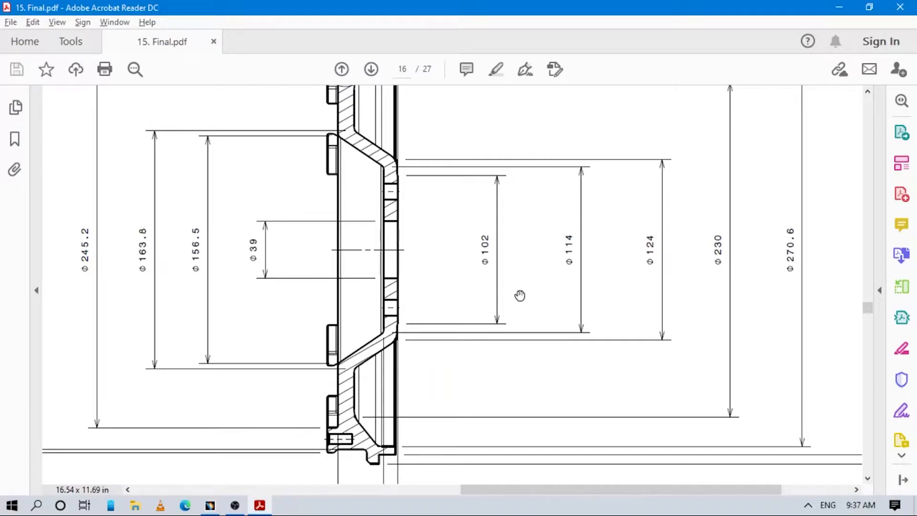
key(alt+Tab)
middle_drag(541, 274, 481, 317)
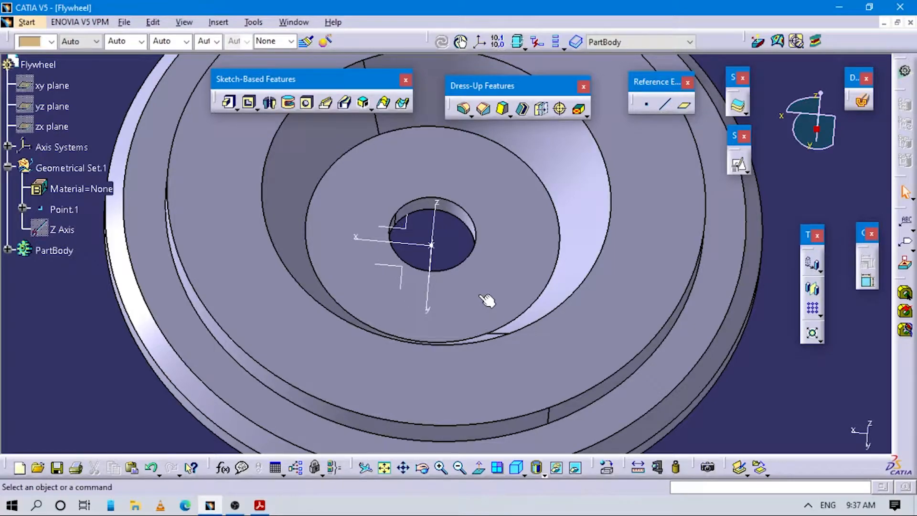
middle_drag(502, 286, 370, 284)
mouse_move(461, 322)
middle_down()
mouse_move(478, 287)
mouse_move(502, 296)
mouse_move(543, 241)
mouse_move(563, 340)
middle_up()
key(alt+Tab)
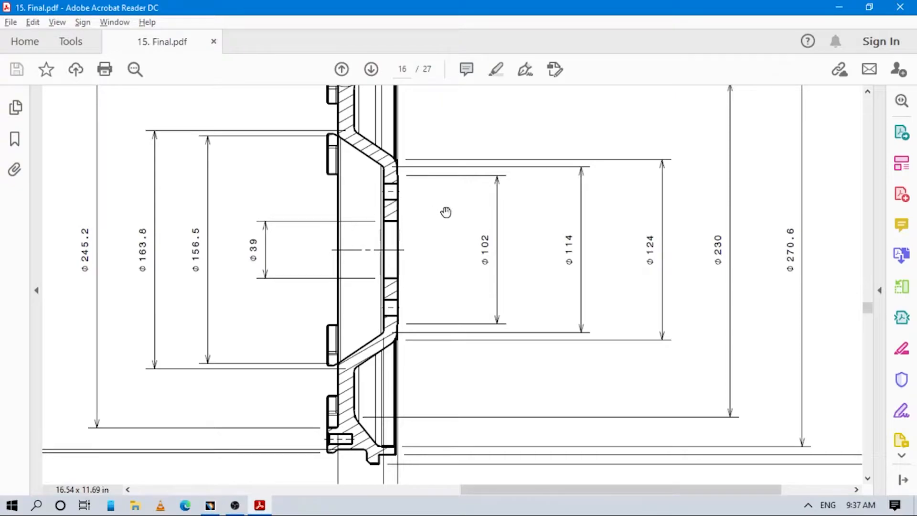
scroll(406, 249, down, 1)
drag(232, 308, 500, 199)
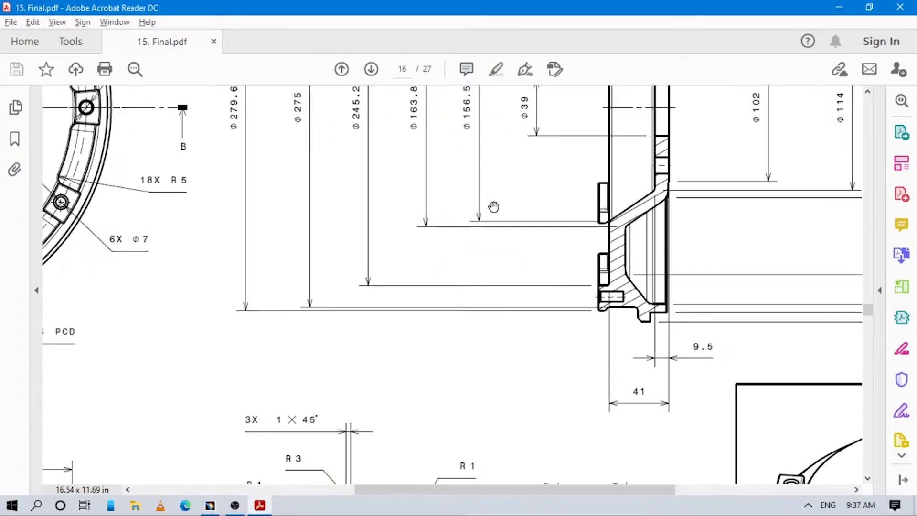
drag(138, 210, 410, 240)
mouse_move(329, 117)
mouse_down()
mouse_move(459, 196)
mouse_move(495, 199)
mouse_up()
scroll(459, 239, down, 2)
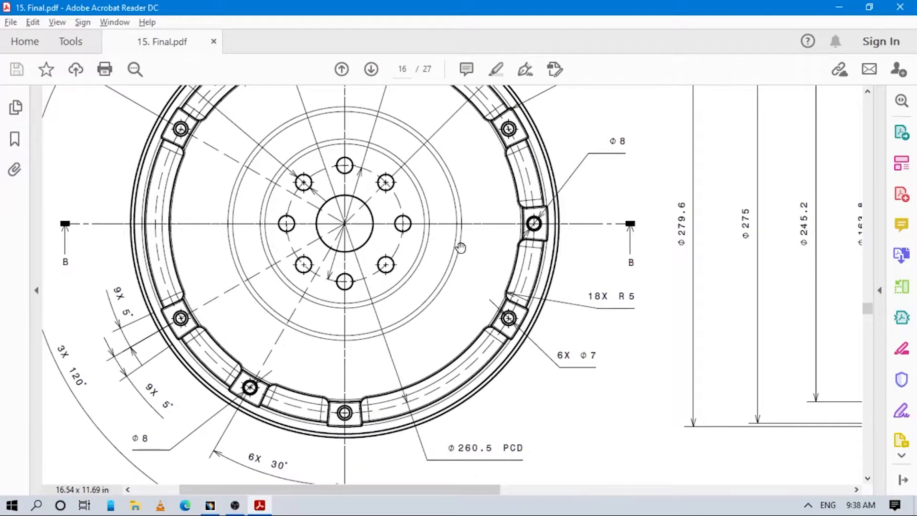
mouse_move(461, 250)
mouse_down()
mouse_move(578, 358)
mouse_move(587, 349)
mouse_move(580, 327)
mouse_up()
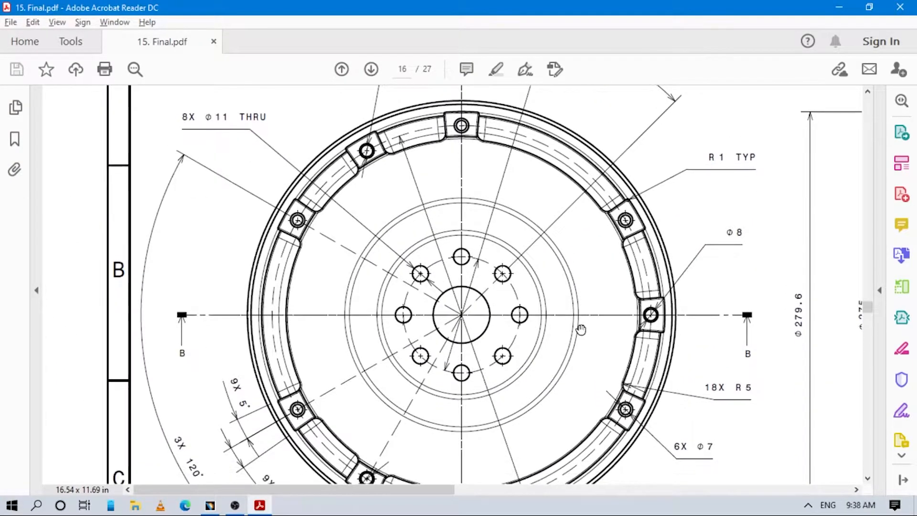
key(alt+Tab)
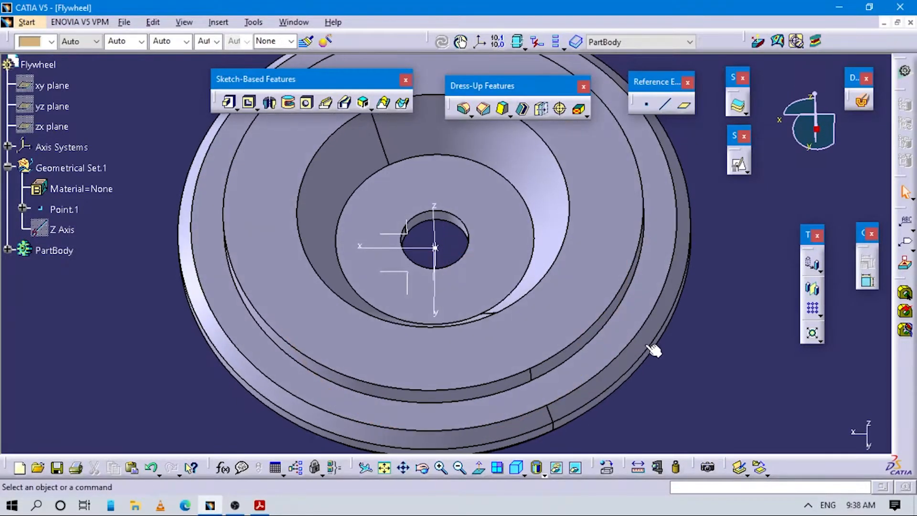
Step: Start another Hole on the recessed centre face and open its positioning sketch
click(652, 348)
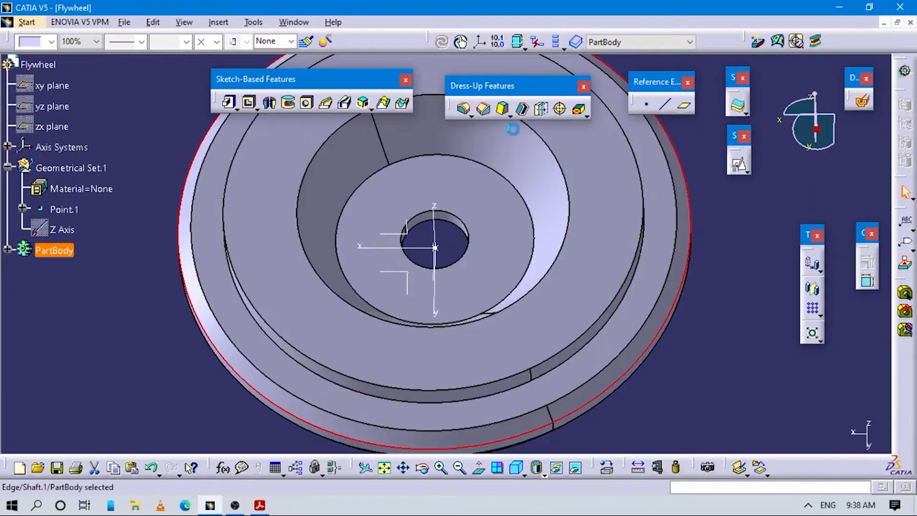
click(717, 324)
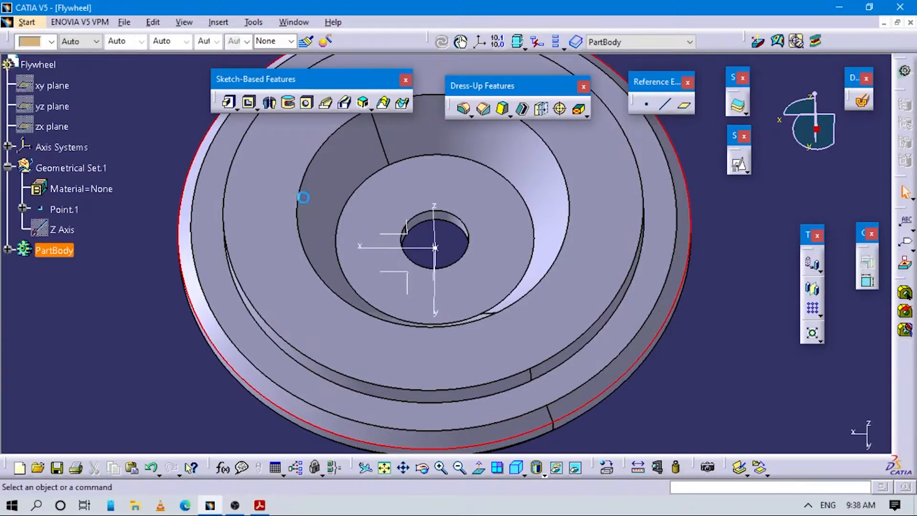
click(310, 104)
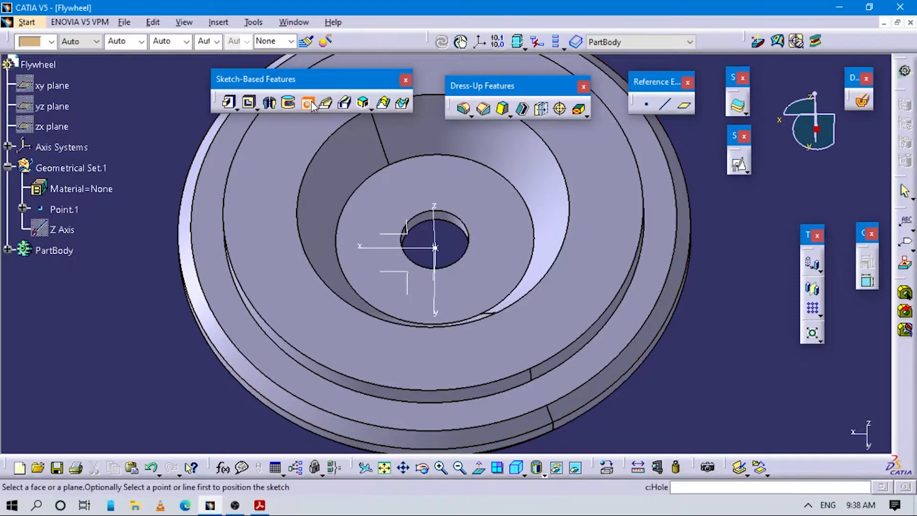
click(440, 177)
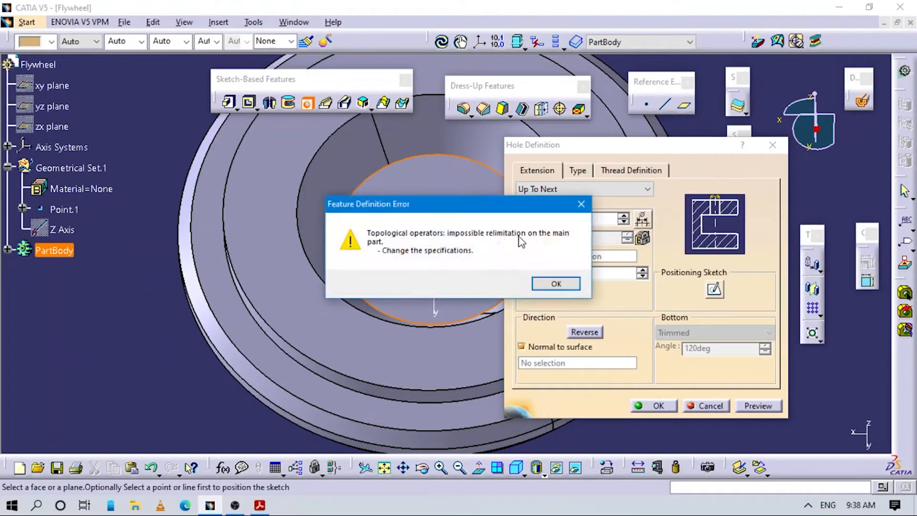
click(555, 283)
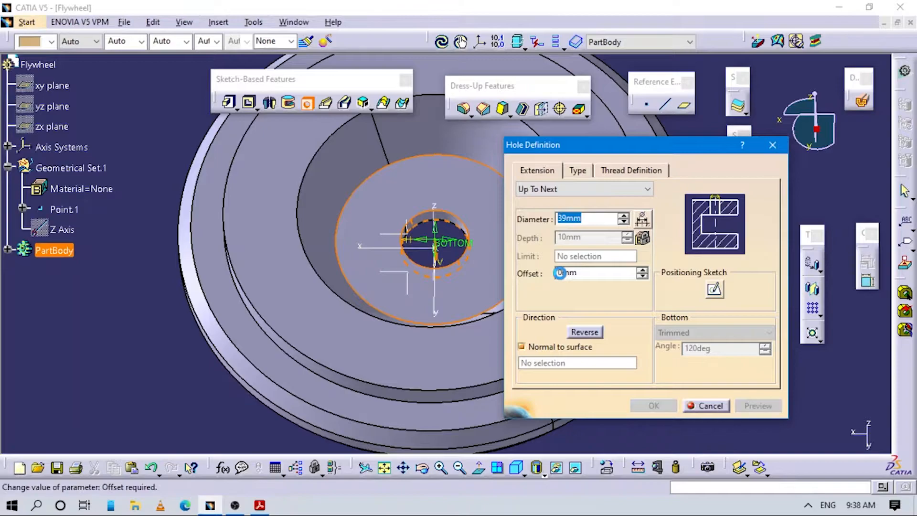
click(714, 290)
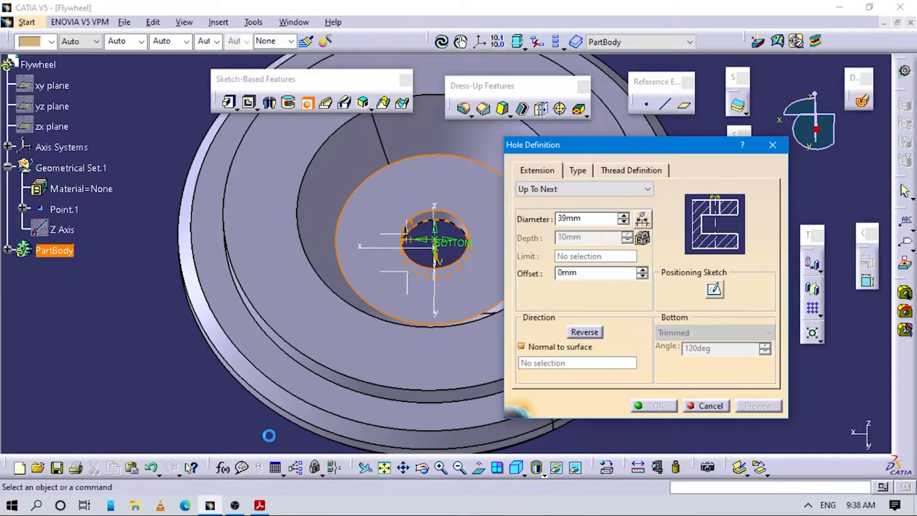
Step: Read the drawing's front view for the diameter and pitch circle of the holes around the bore
click(260, 506)
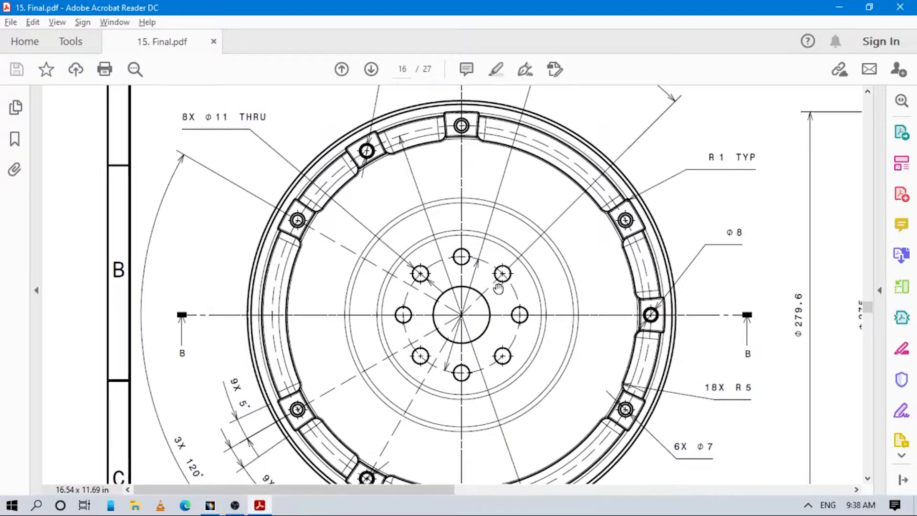
scroll(493, 268, down, 2)
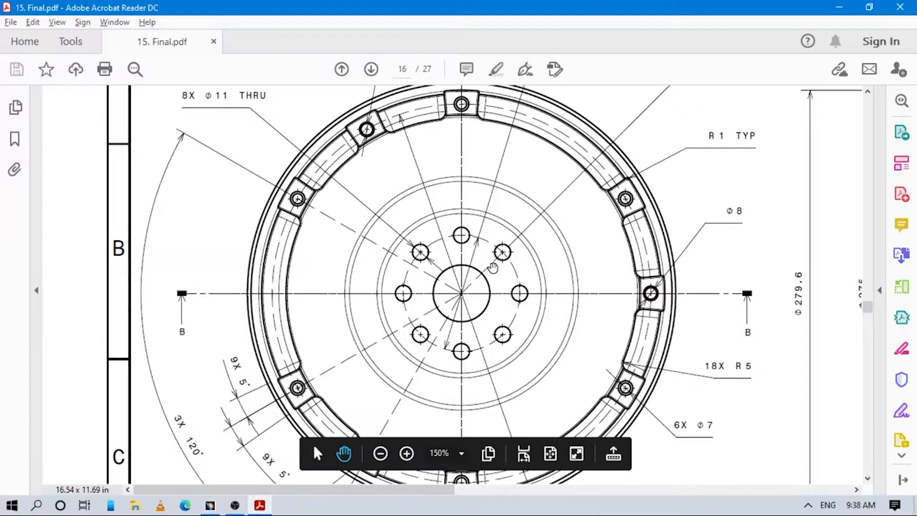
scroll(493, 267, down, 2)
scroll(493, 268, up, 2)
scroll(493, 270, up, 2)
scroll(501, 289, up, 3)
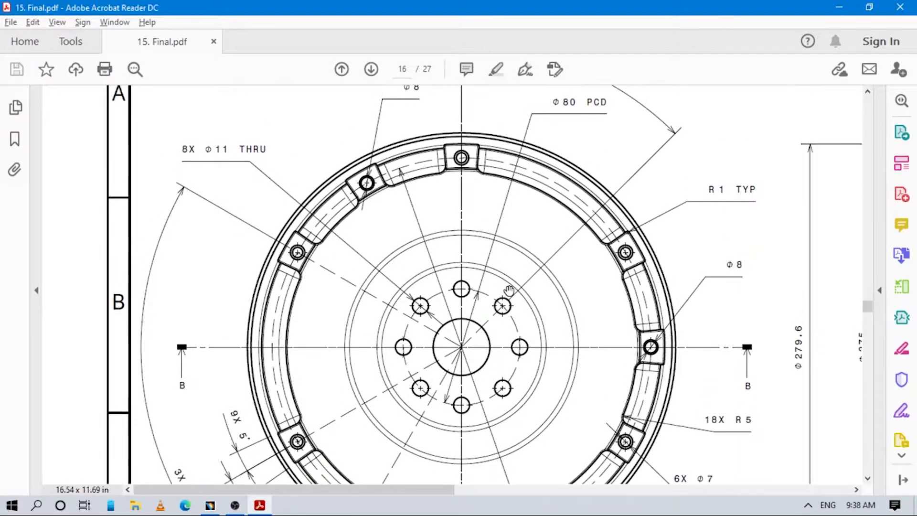
scroll(509, 290, up, 1)
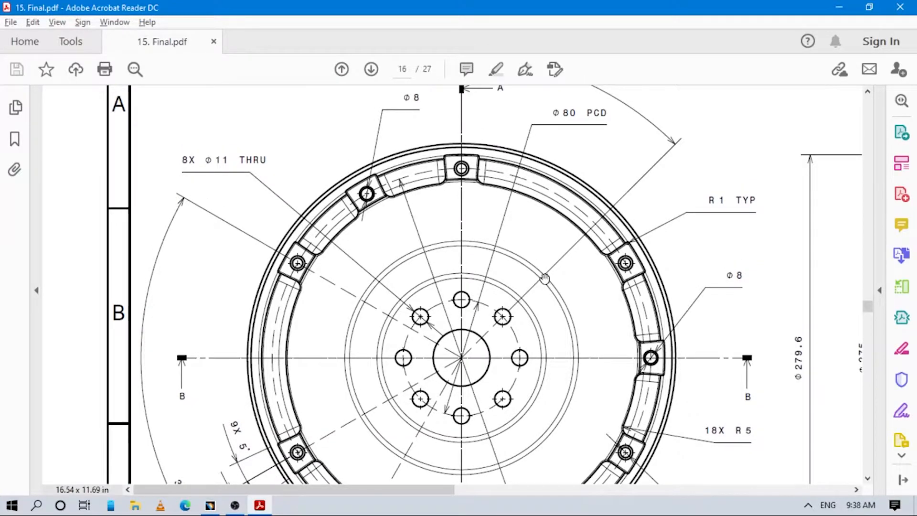
scroll(558, 251, down, 2)
scroll(564, 219, up, 1)
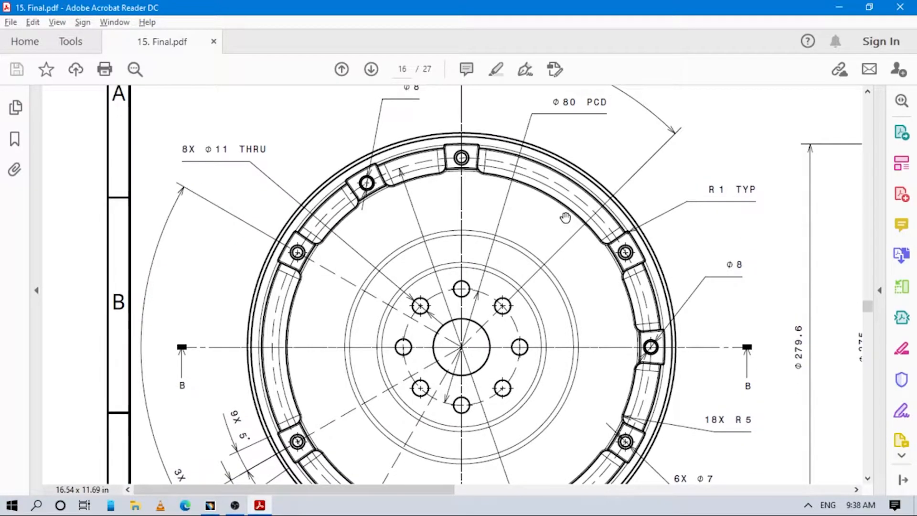
scroll(571, 211, up, 1)
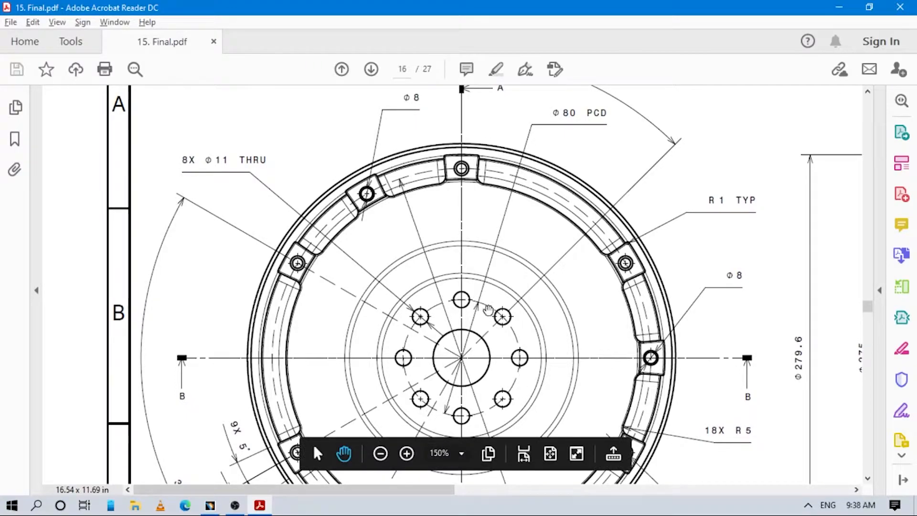
key(alt+Tab)
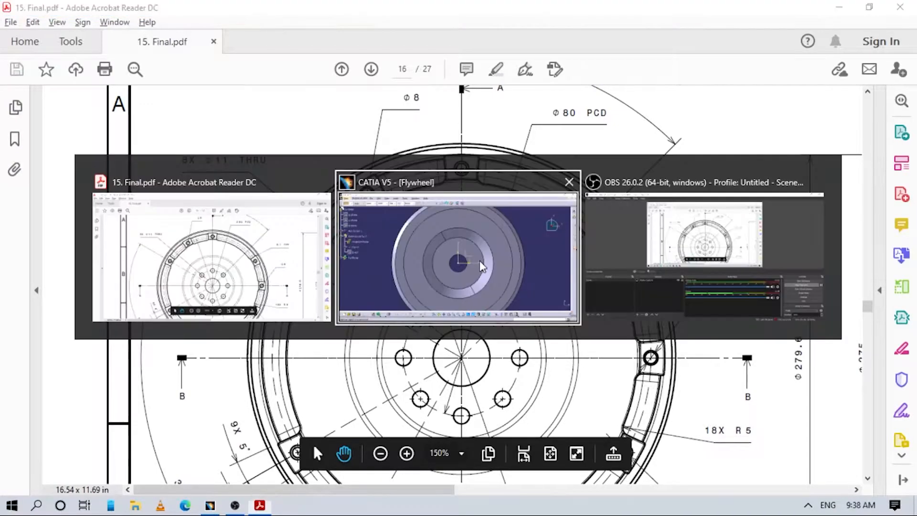
Step: Draw a construction circle centred on the sketch origin and set its diameter to 80 mm
click(602, 122)
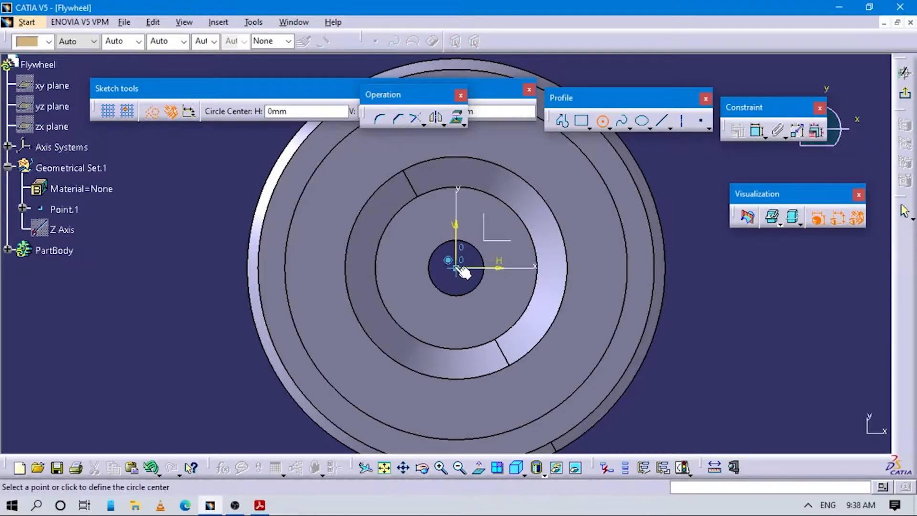
click(497, 225)
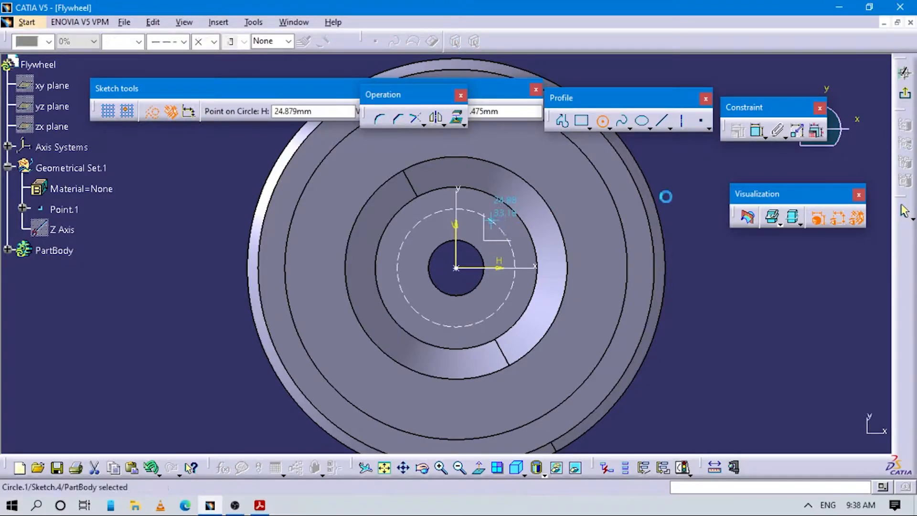
click(754, 133)
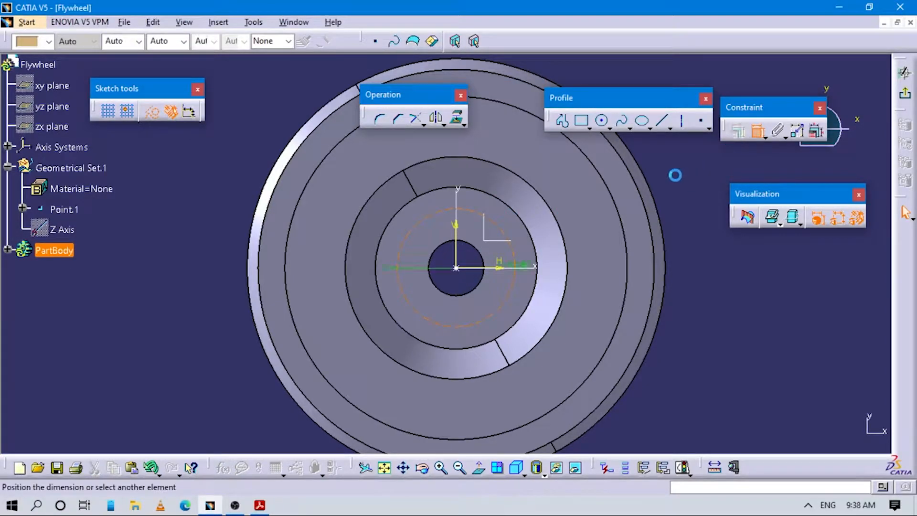
click(681, 169)
double_click(681, 170)
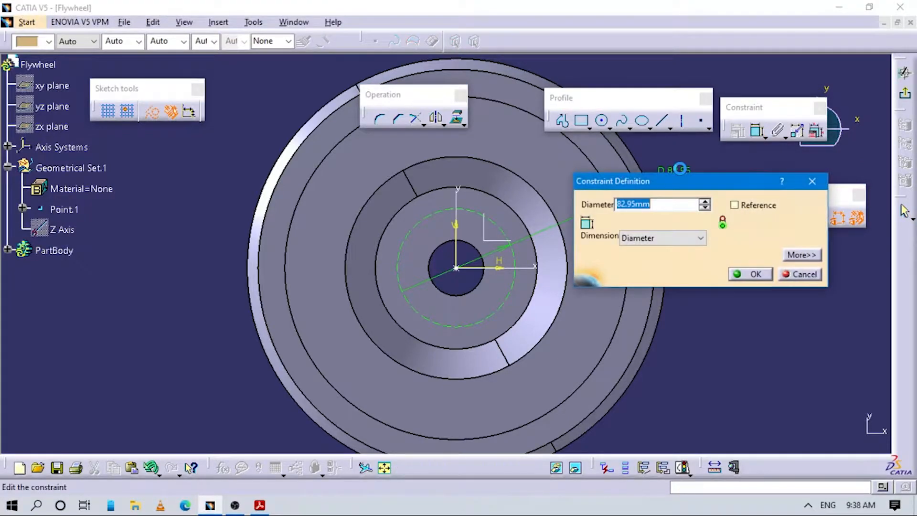
key(Return)
Step: Locate the hole's positioning point among the overlapping points at the sketch origin inside the bore
mouse_move(574, 317)
middle_down()
mouse_move(532, 257)
mouse_move(474, 302)
middle_up()
click(475, 294)
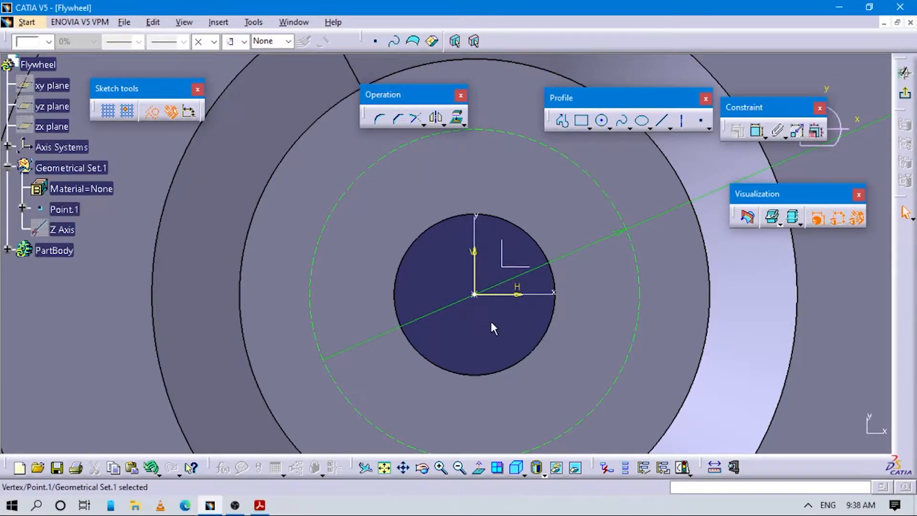
click(458, 320)
middle_drag(440, 291, 648, 350)
middle_drag(512, 245, 478, 311)
click(469, 332)
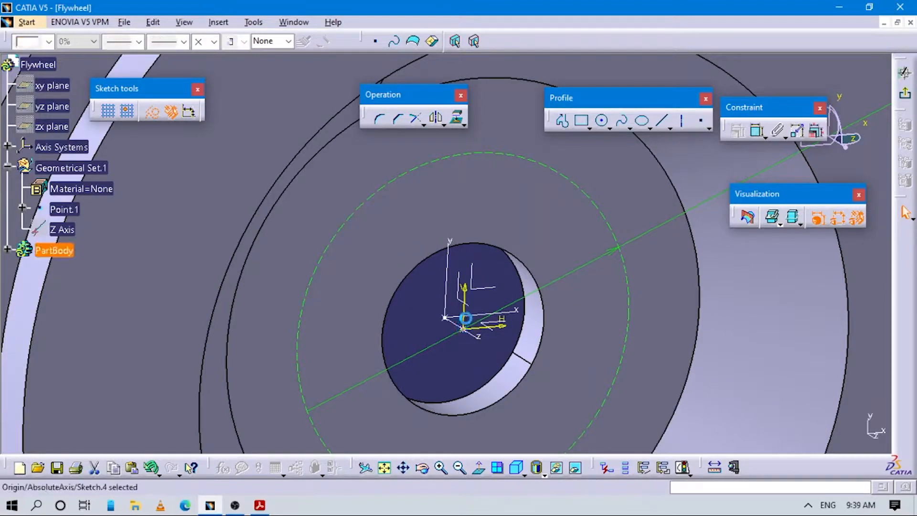
click(494, 303)
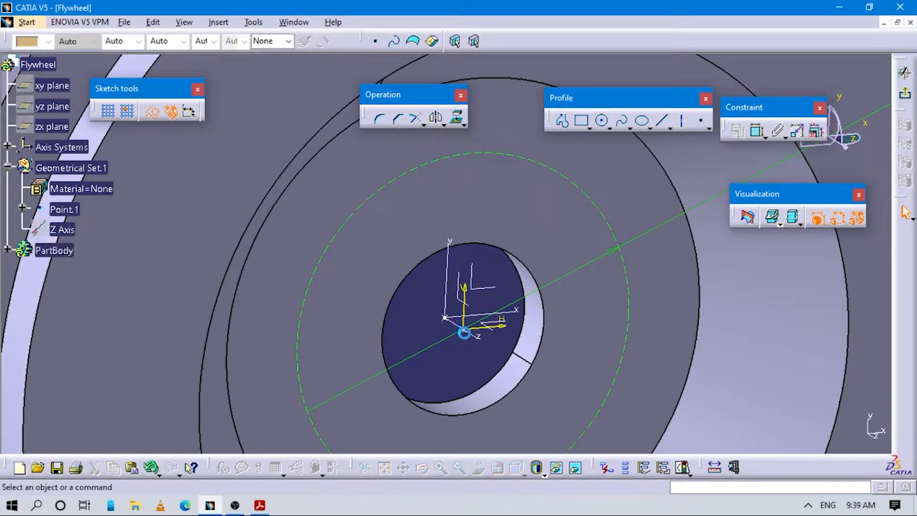
click(471, 332)
click(440, 327)
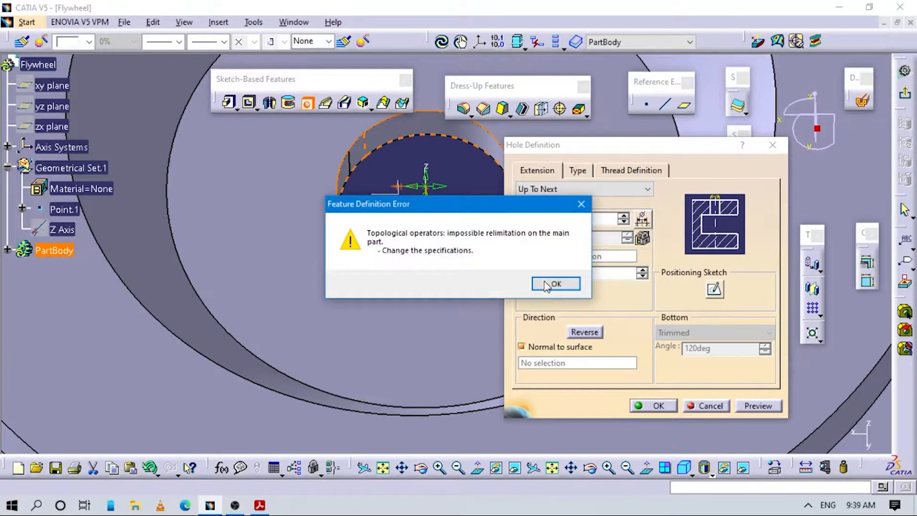
click(545, 282)
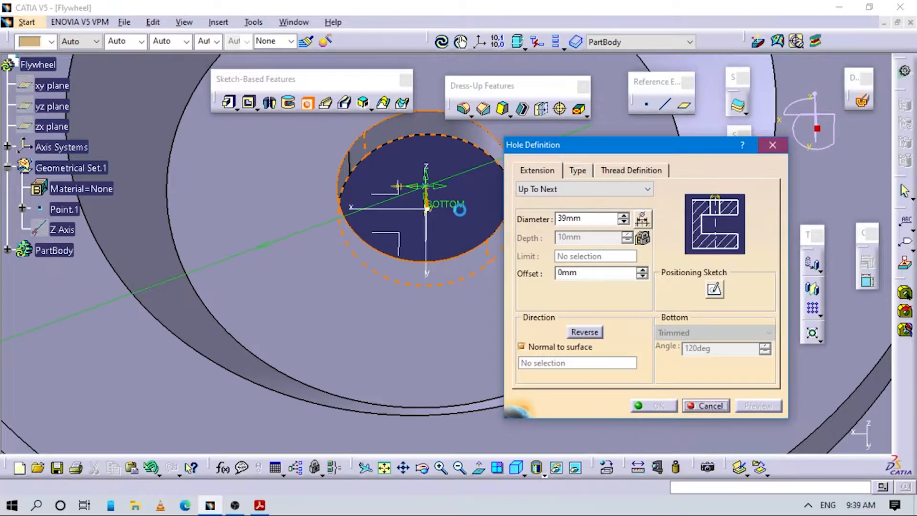
key(Escape)
Step: Start a hole on the flywheel's recessed hub face around the central bore and open its positioning sketch
click(310, 103)
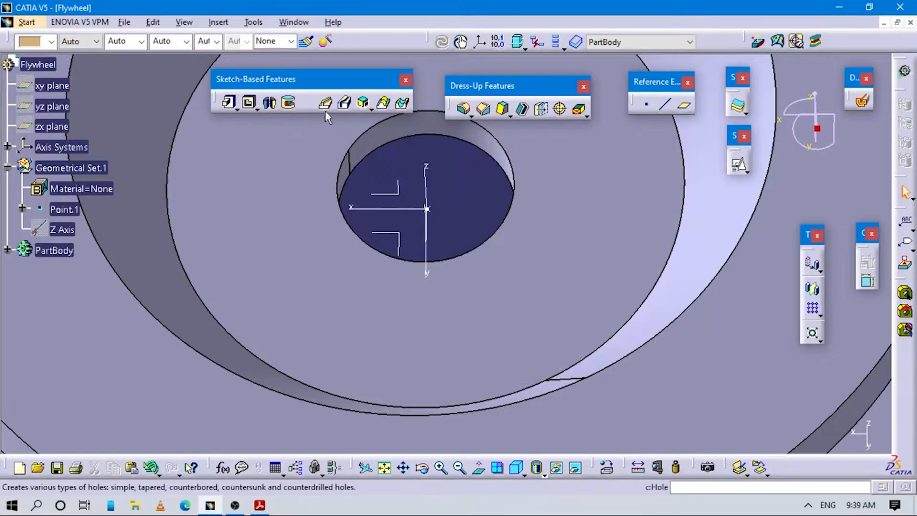
click(590, 320)
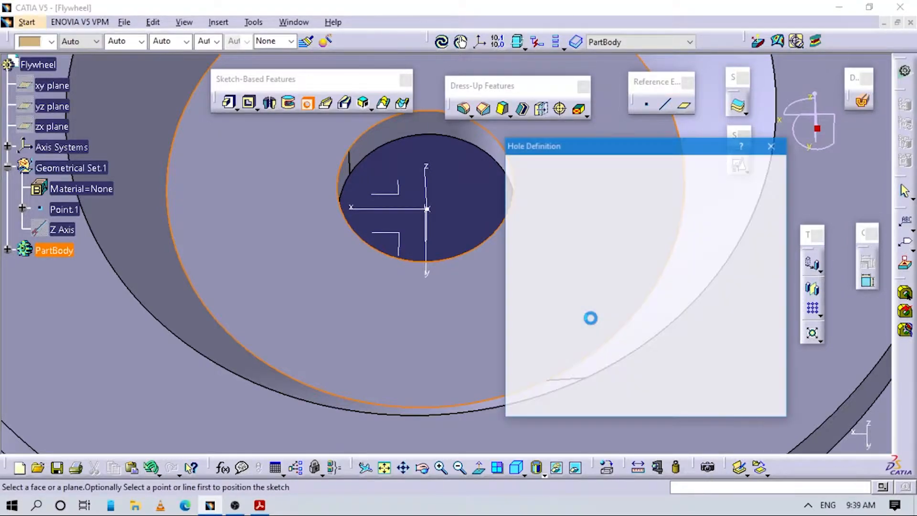
click(553, 284)
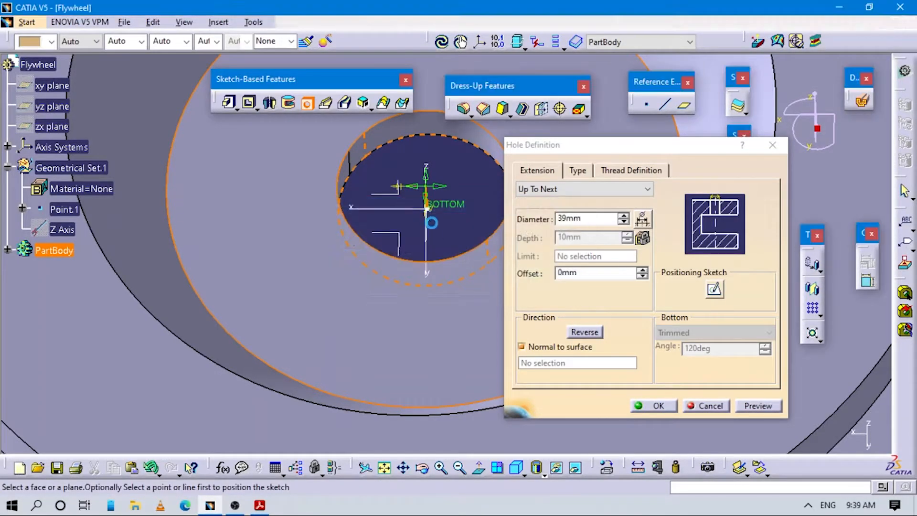
middle_drag(473, 310, 353, 254)
middle_drag(331, 197, 315, 318)
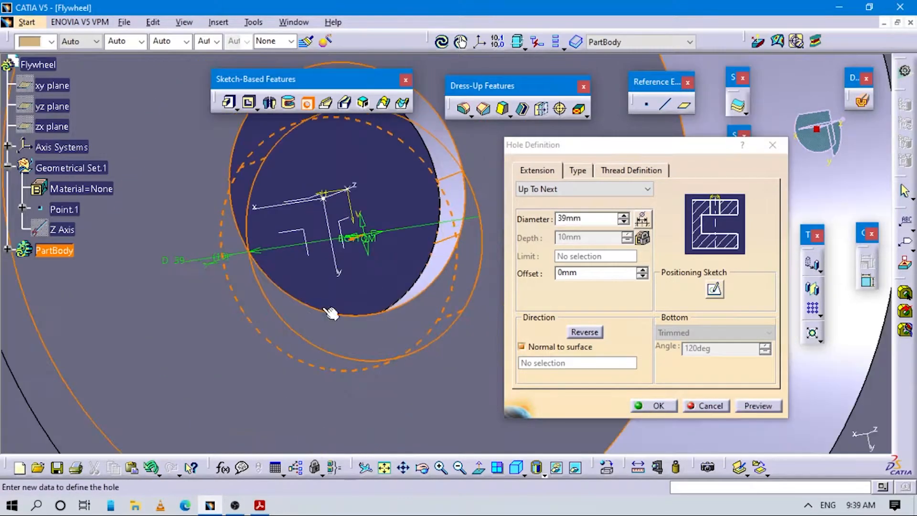
drag(369, 254, 410, 354)
click(714, 292)
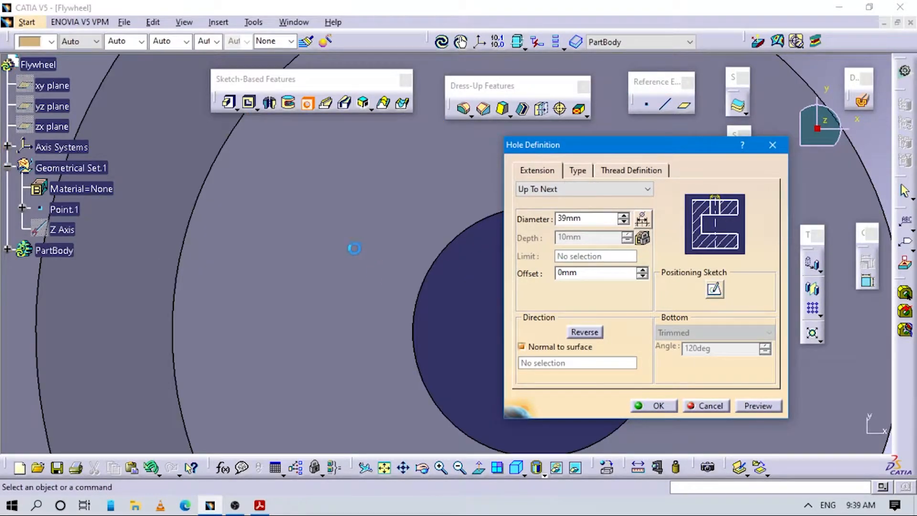
Step: Draw a construction circle centred on the origin, between the central bore and the hub face's outer edge
mouse_move(462, 294)
middle_down()
mouse_move(465, 287)
mouse_move(467, 346)
mouse_move(470, 271)
mouse_move(415, 285)
mouse_move(370, 260)
middle_up()
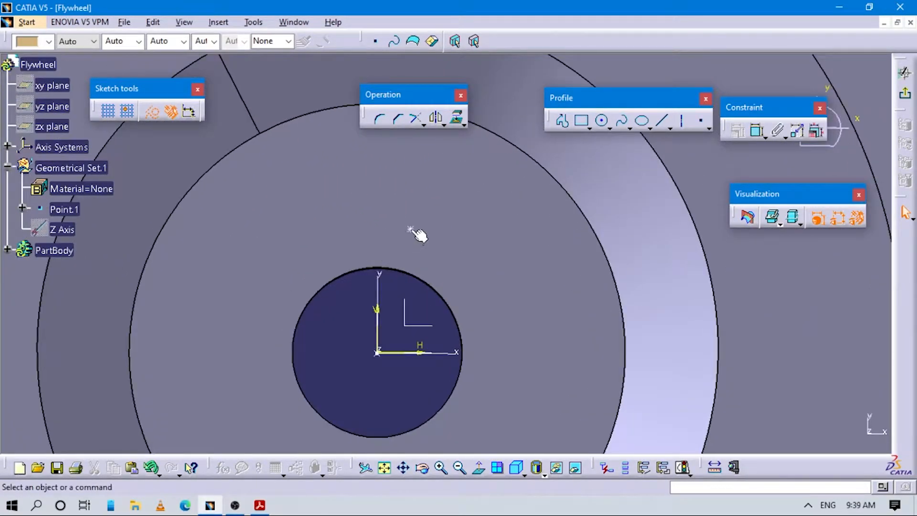
middle_drag(363, 345, 385, 377)
click(606, 124)
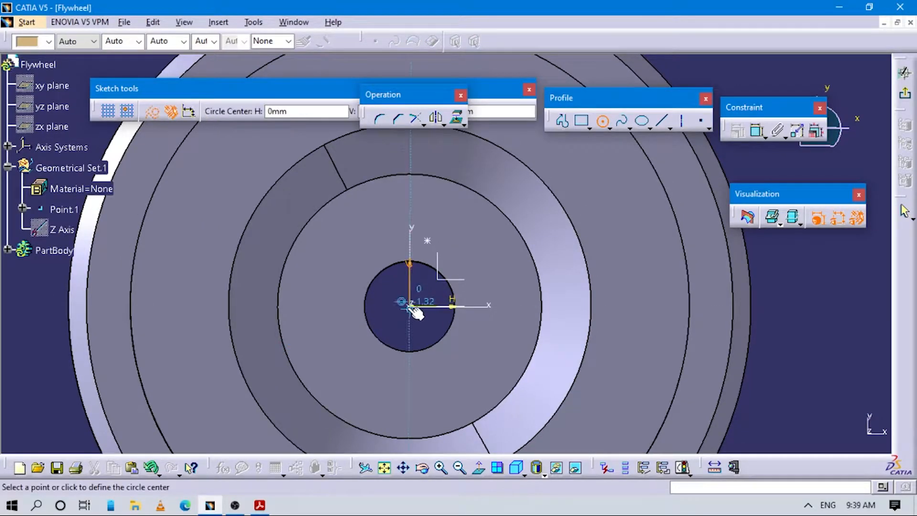
click(503, 347)
Step: Dimension the construction circle's diameter and set it to 80 mm
click(758, 130)
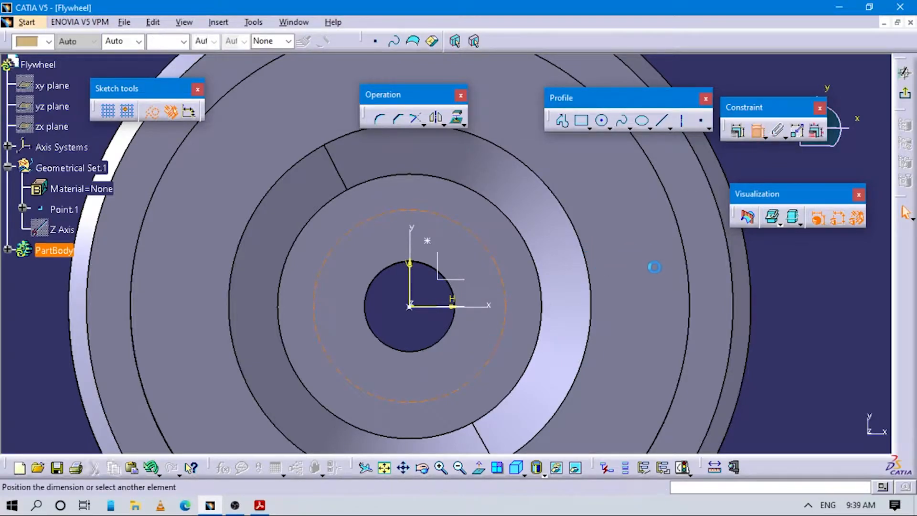
double_click(625, 248)
text(90)
key(Return)
ctrl+middle_drag(571, 256, 565, 211)
click(832, 280)
click(868, 78)
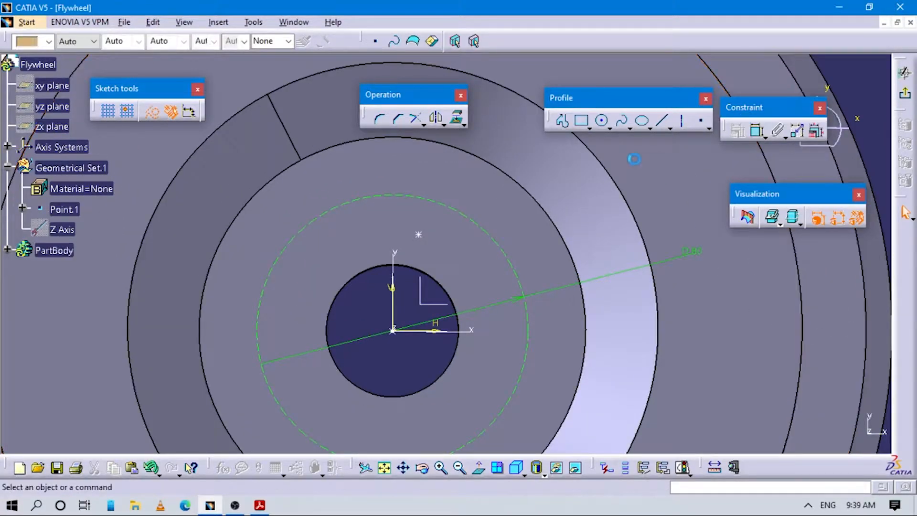
Step: Constrain the hole's centre point to be coincident with the 80 mm construction circle
click(601, 121)
click(758, 131)
click(404, 209)
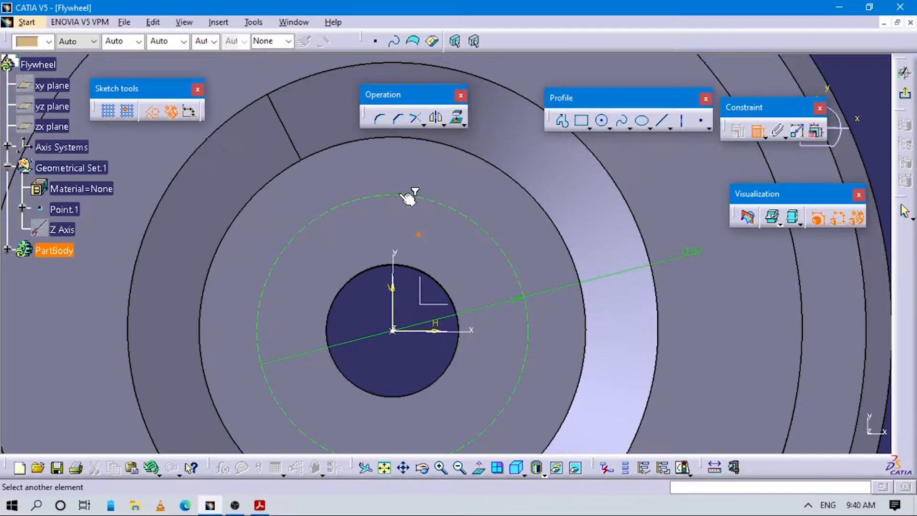
right_click(449, 228)
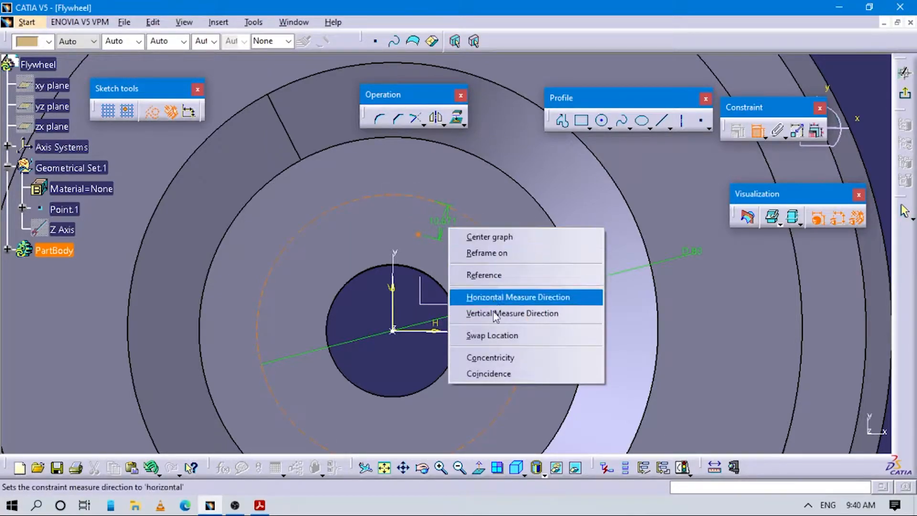
click(490, 372)
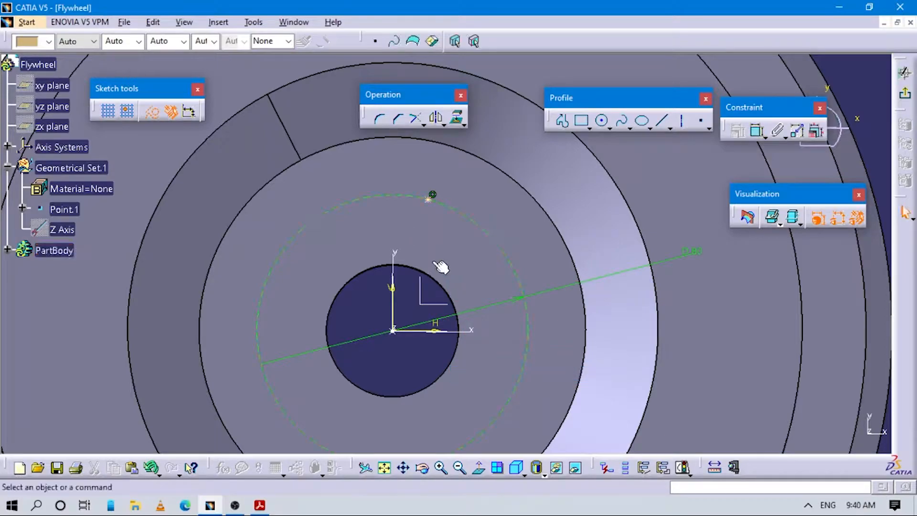
Step: Make the hole's centre point coincident with the vertical sketch axis and exit the positioning sketch
click(393, 289)
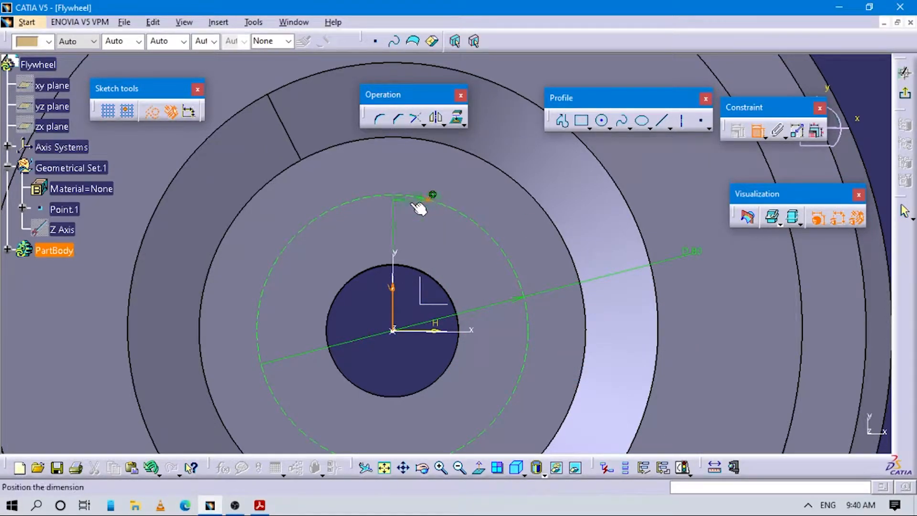
right_click(409, 246)
click(444, 335)
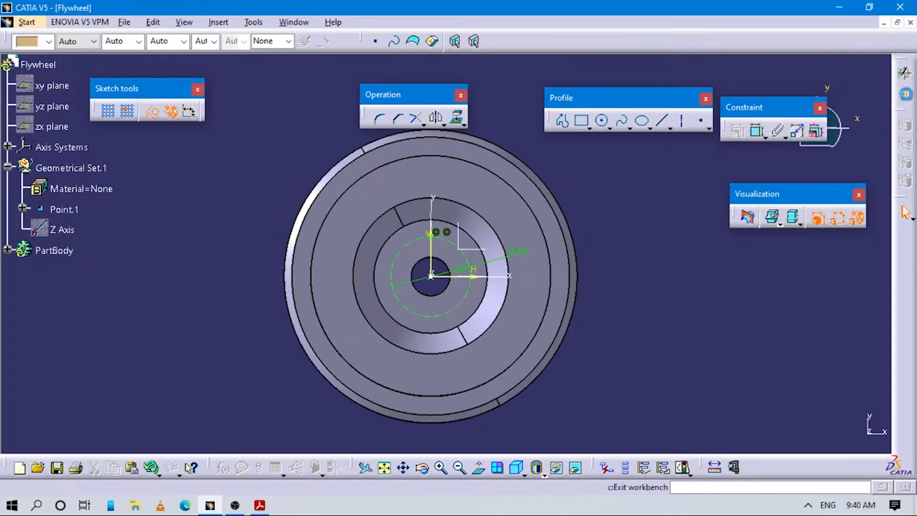
click(905, 93)
Step: Set the hole's diameter to 11 mm according to the PDF drawing, with an Up To Next extension, and create it
key(alt+Tab)
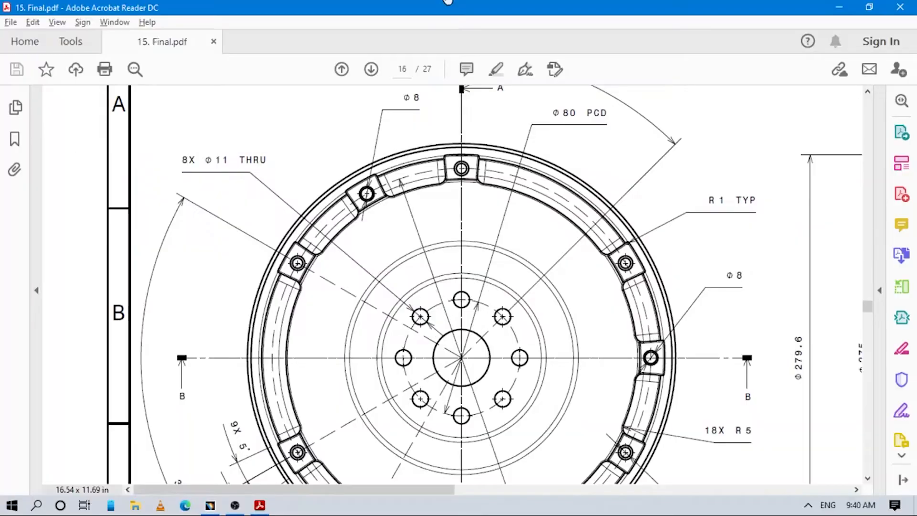
scroll(551, 301, down, 2)
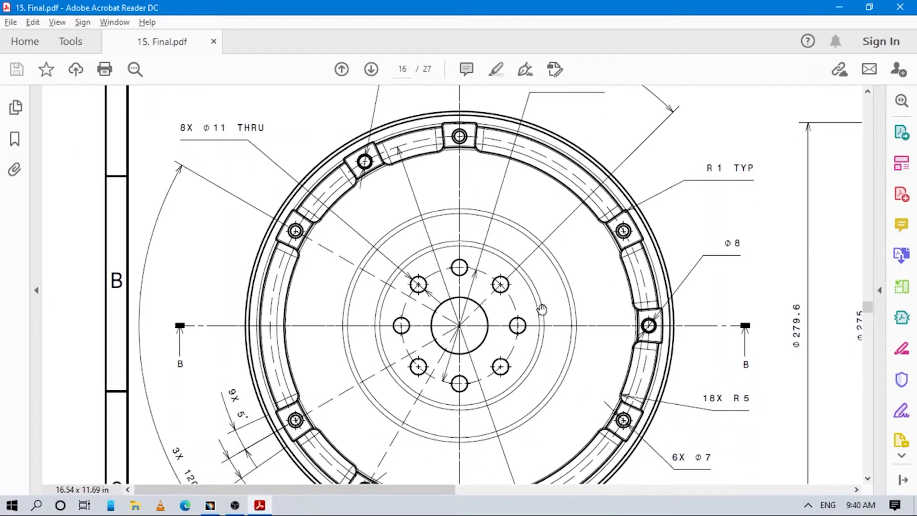
key(alt+Tab)
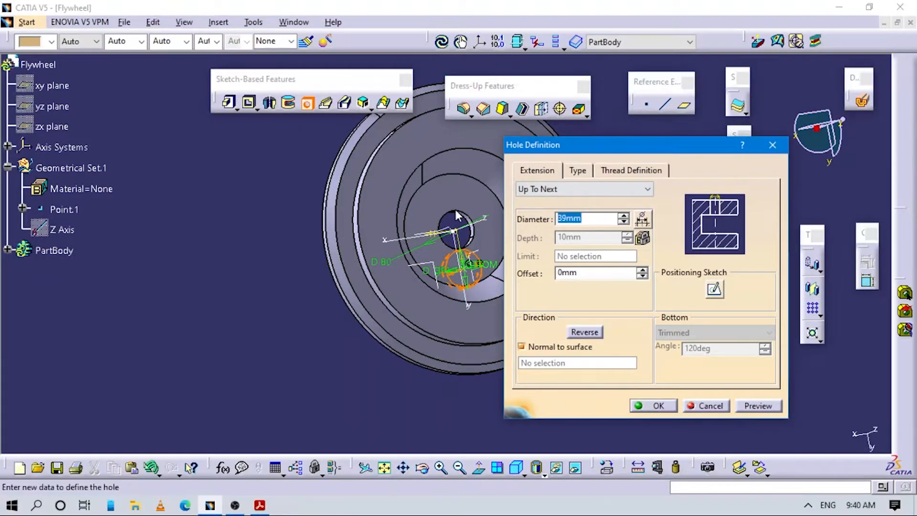
text(11)
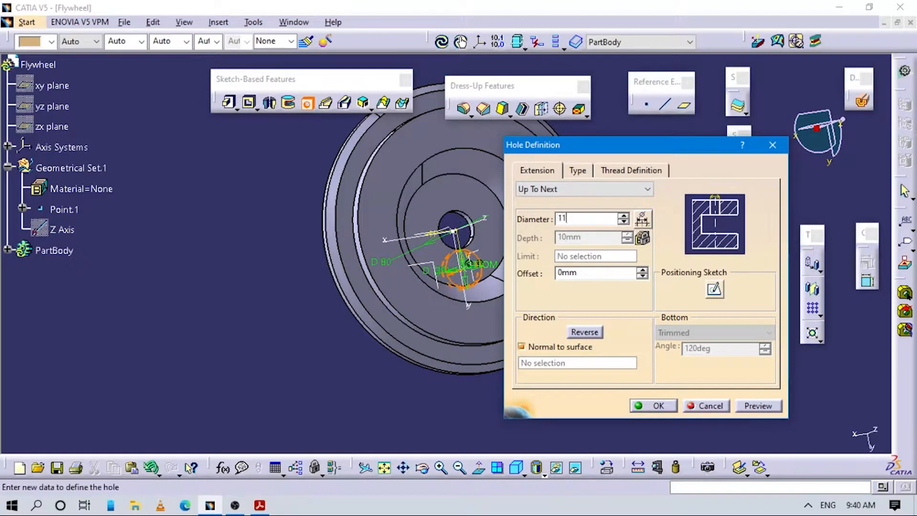
click(588, 189)
click(606, 197)
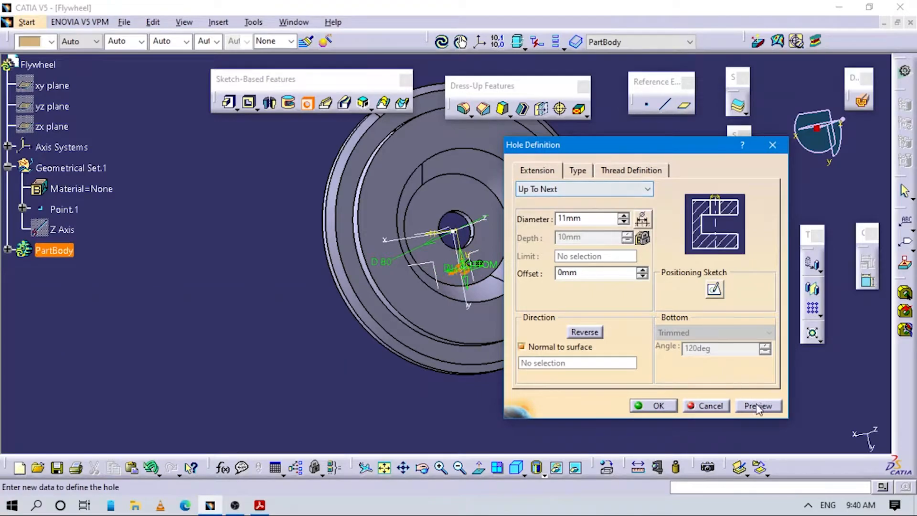
click(670, 406)
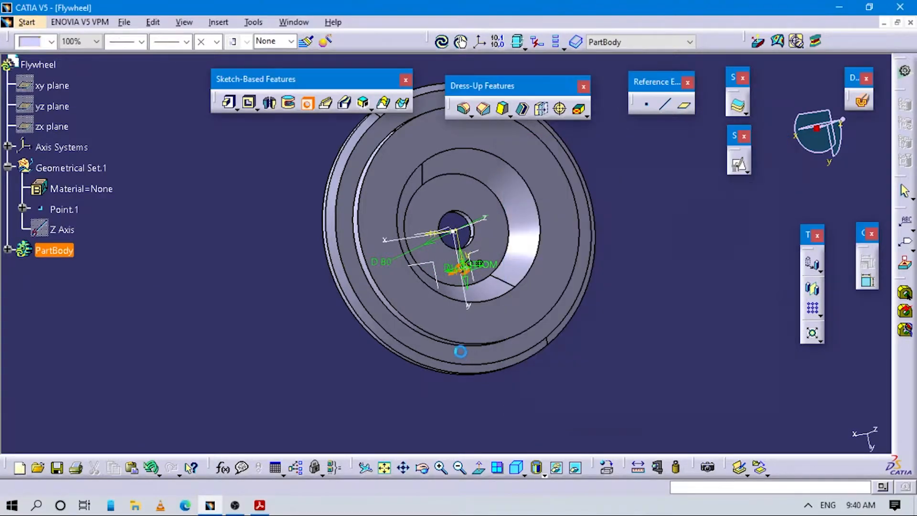
Step: Start a circular pattern of the 11 mm hole using the axis system's Z axis as the reference element
key(alt+Tab)
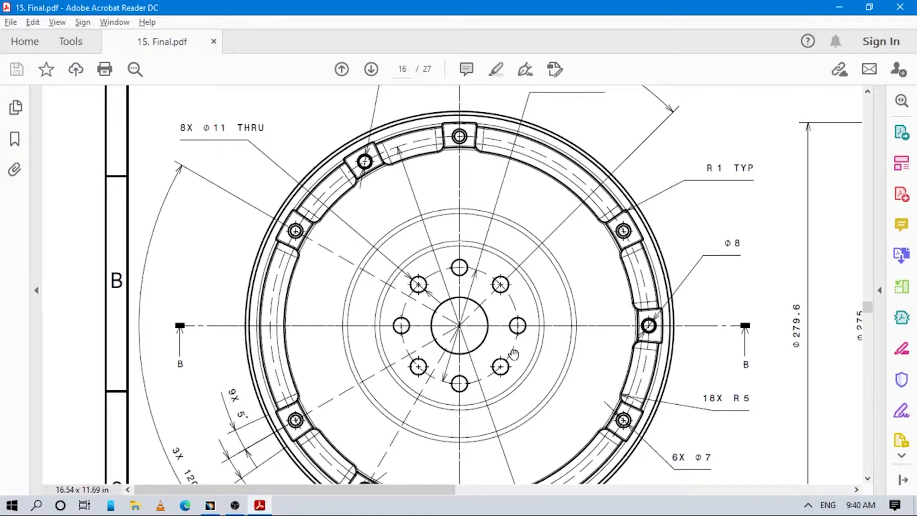
key(alt+Tab)
middle_drag(491, 242, 559, 242)
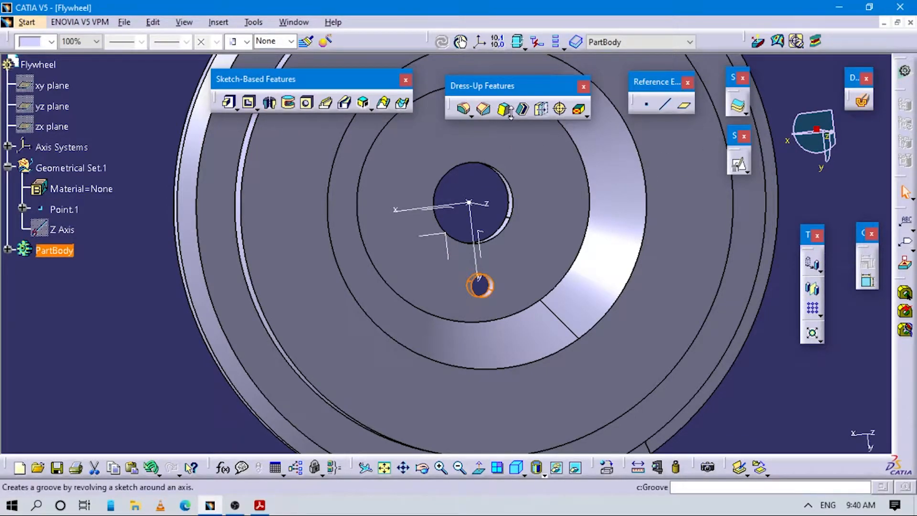
click(820, 316)
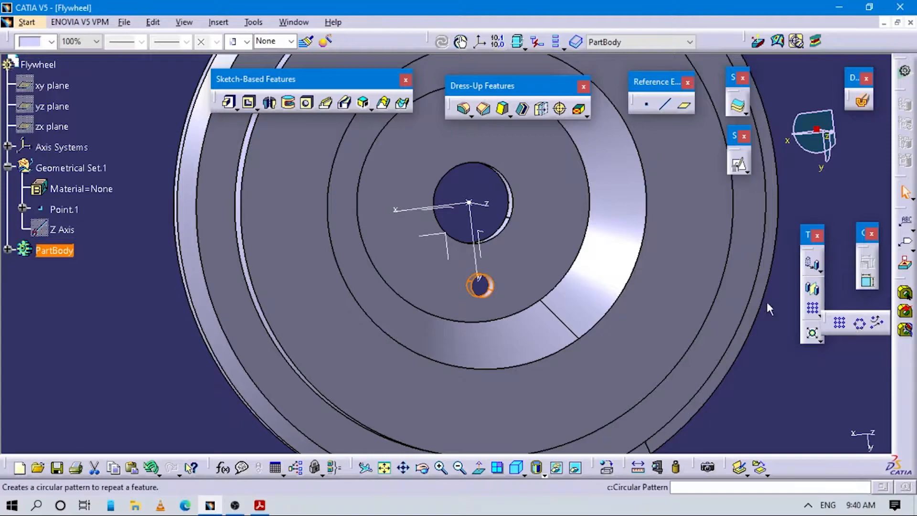
click(859, 326)
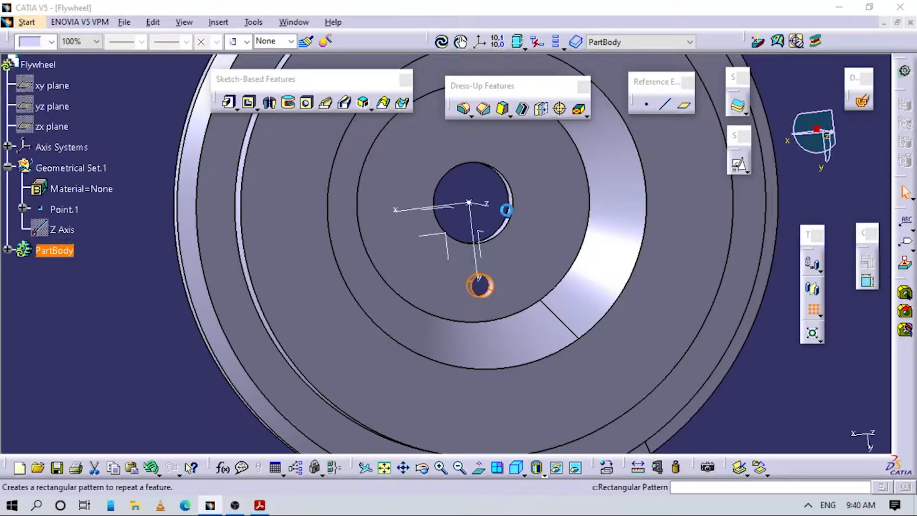
mouse_move(497, 205)
middle_down()
mouse_move(474, 270)
mouse_move(497, 215)
middle_up()
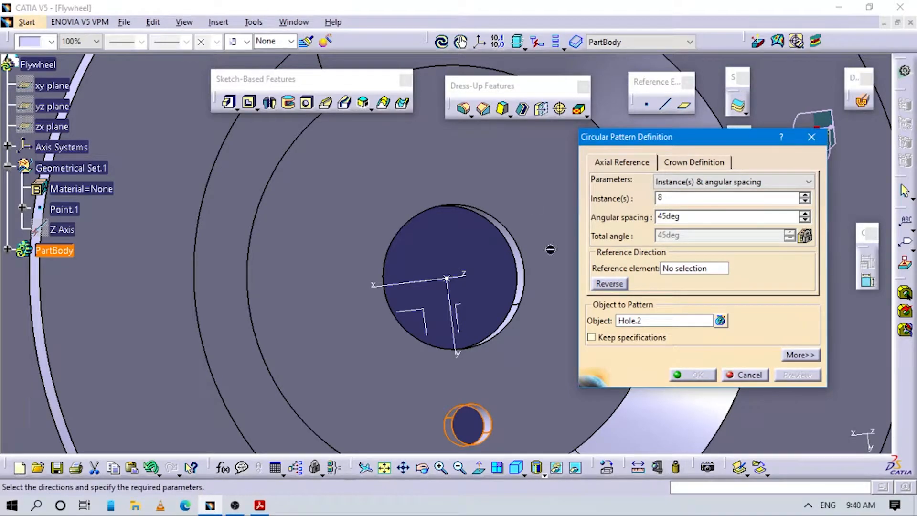
middle_drag(467, 334, 497, 287)
click(707, 268)
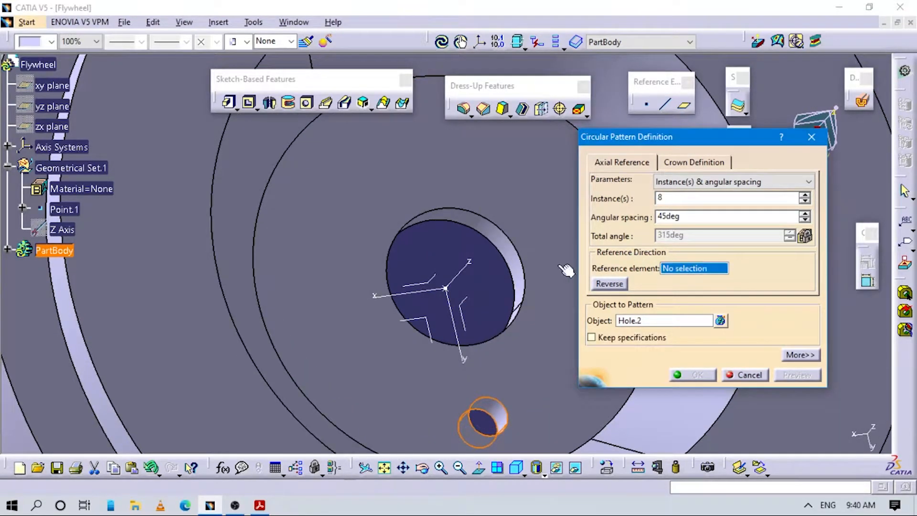
click(467, 266)
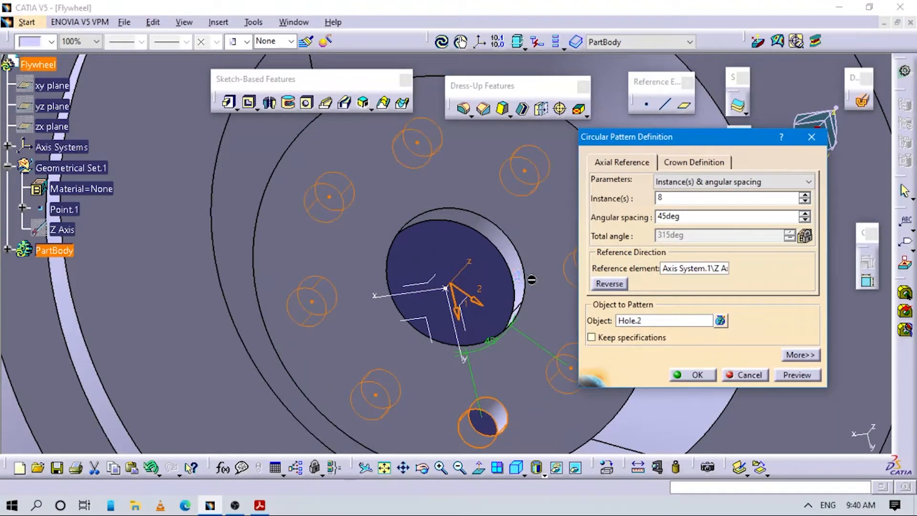
Step: Set the pattern to a complete crown with 8 instances and create it
click(696, 181)
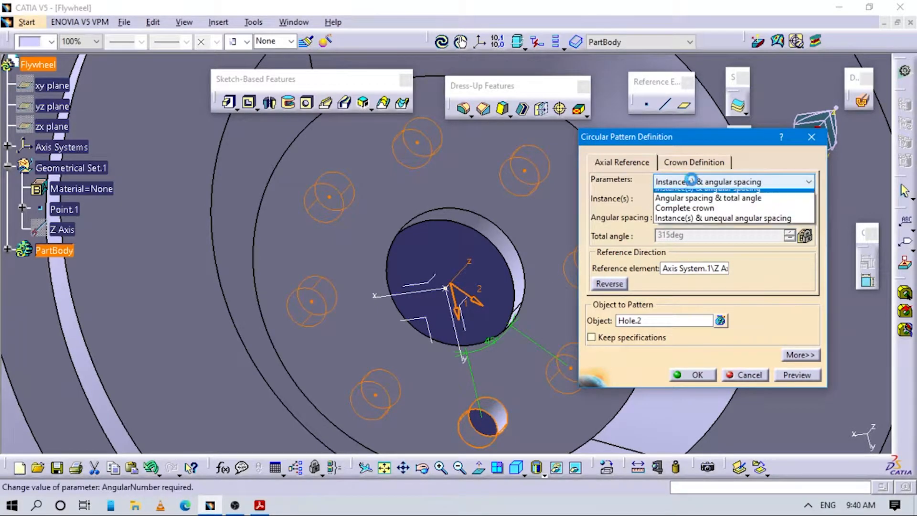
click(685, 225)
click(693, 374)
middle_drag(497, 296, 635, 360)
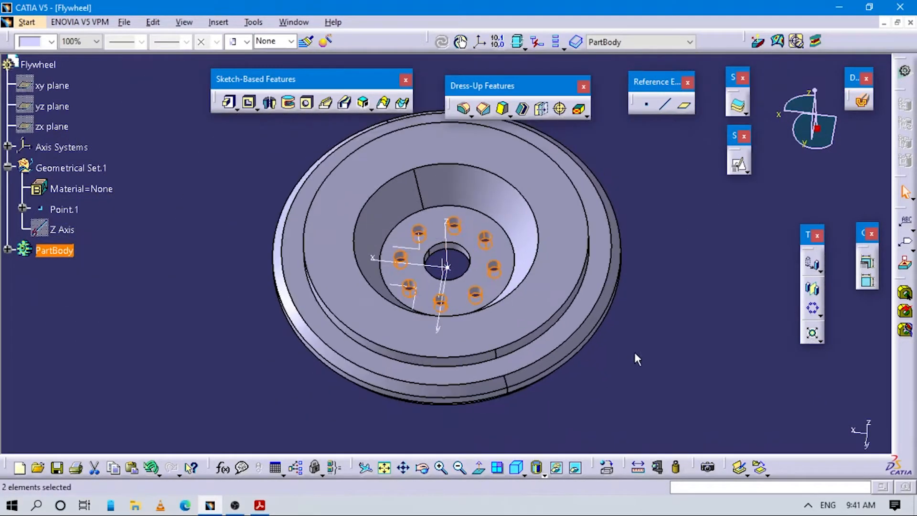
click(784, 306)
middle_drag(784, 306, 518, 327)
right_click(480, 323)
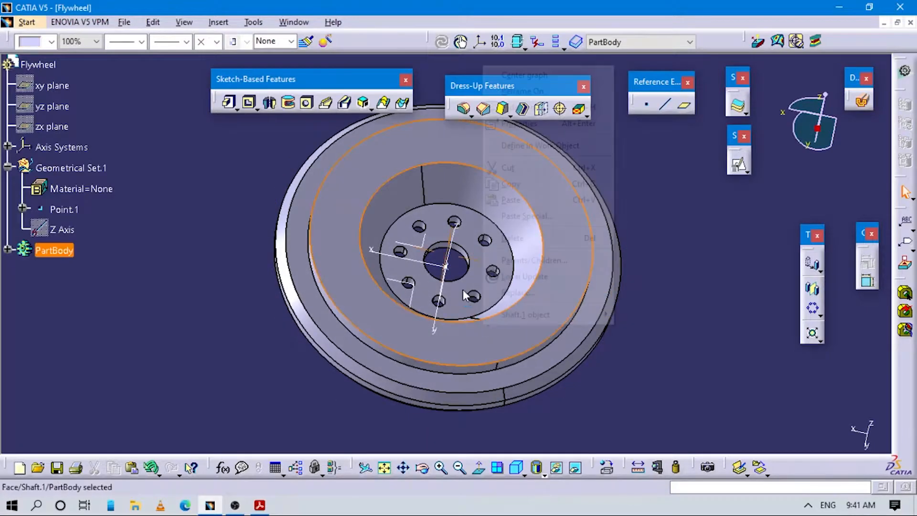
middle_drag(655, 363, 419, 315)
middle_drag(579, 366, 561, 373)
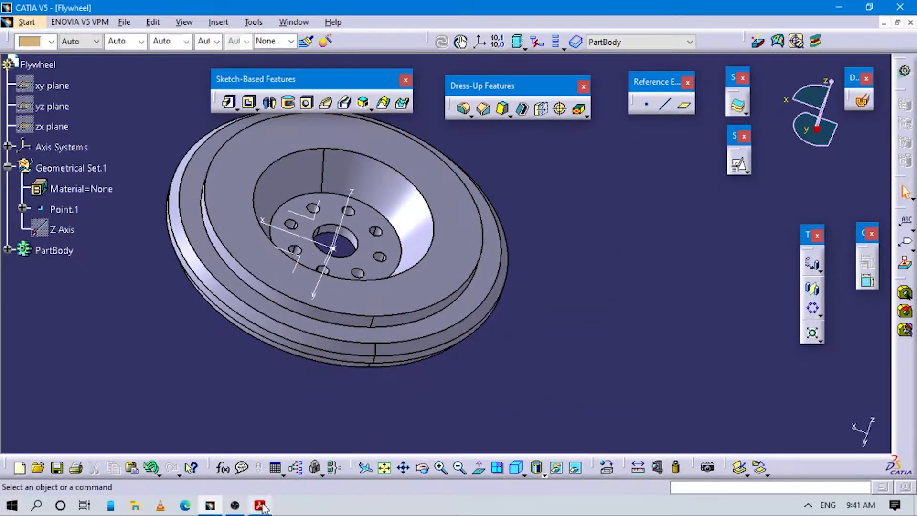
Step: Switch to the PDF drawing and examine the flywheel's front view for remaining features, comparing it with the CATIA model
click(260, 505)
scroll(483, 282, down, 1)
scroll(483, 282, down, 1)
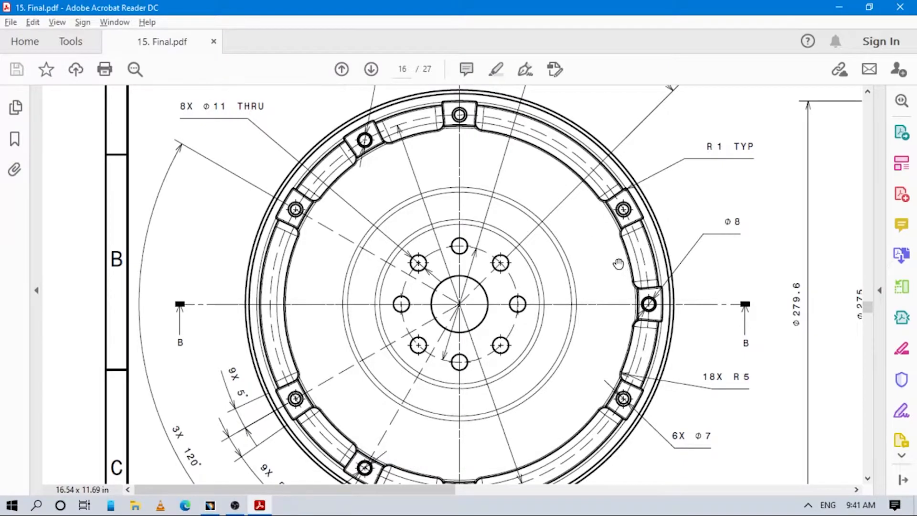
scroll(619, 271, down, 2)
scroll(698, 250, down, 3)
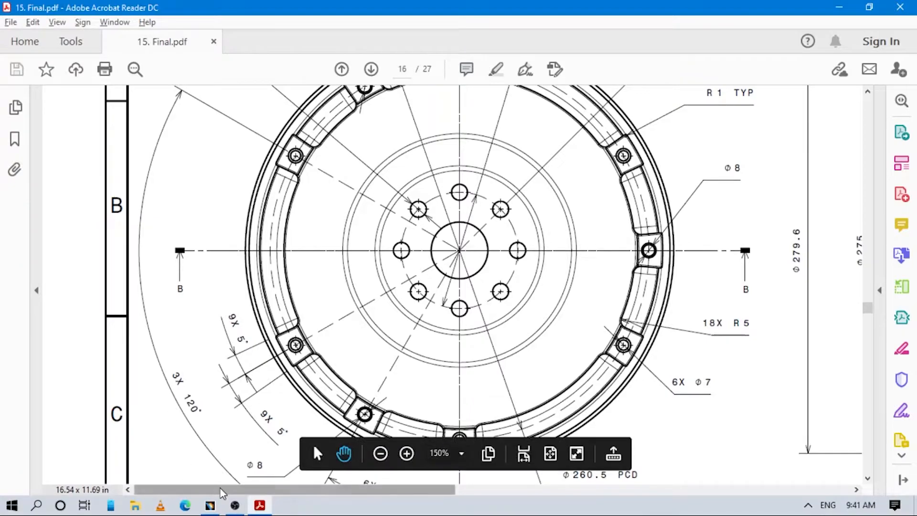
mouse_move(211, 507)
click(211, 466)
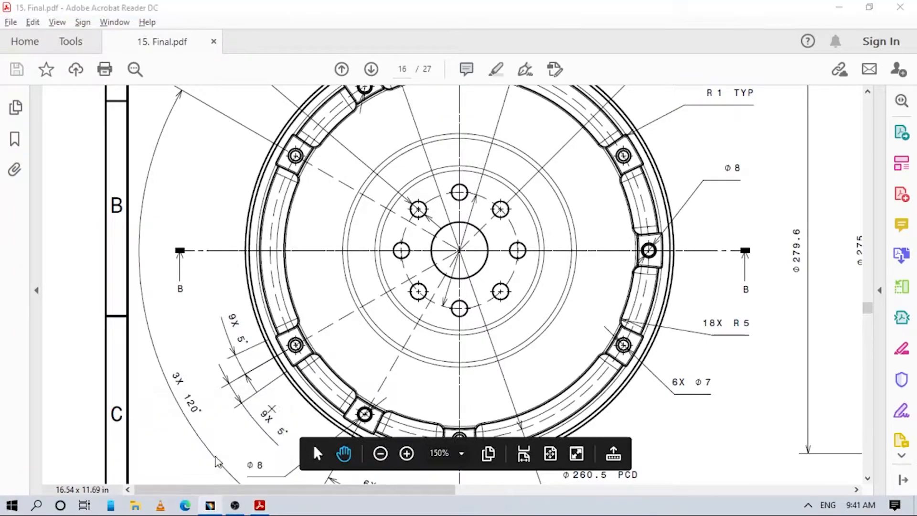
middle_drag(371, 304, 468, 239)
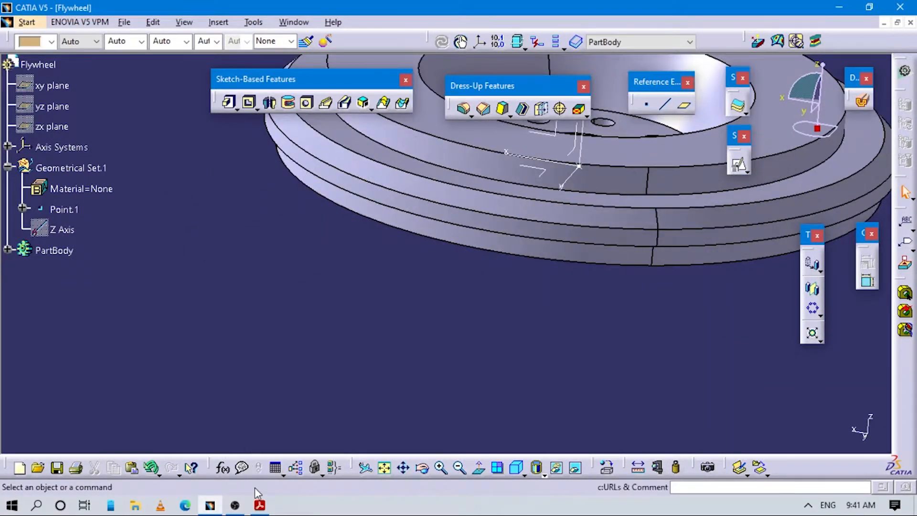
Step: Examine the section views, Detail E and Detail C in the PDF drawing for the rim's fillet radii
click(259, 506)
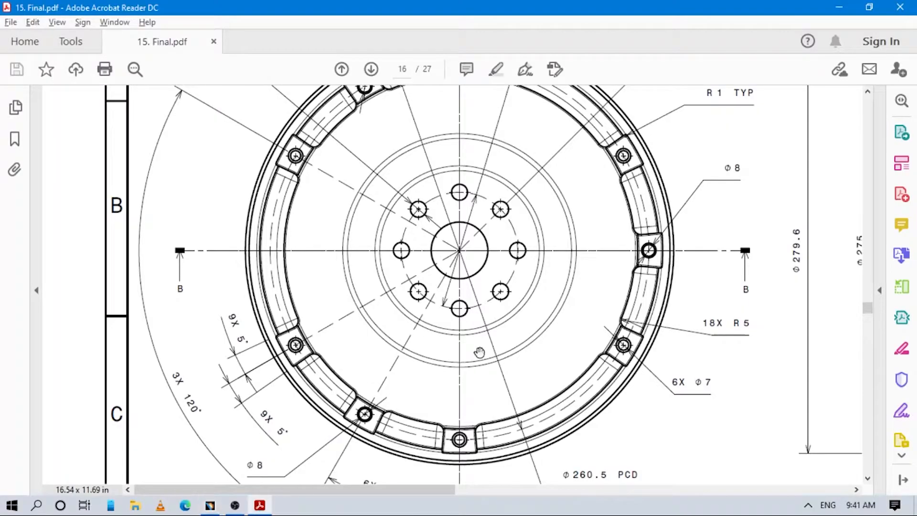
scroll(646, 374, down, 5)
scroll(646, 375, right, 4)
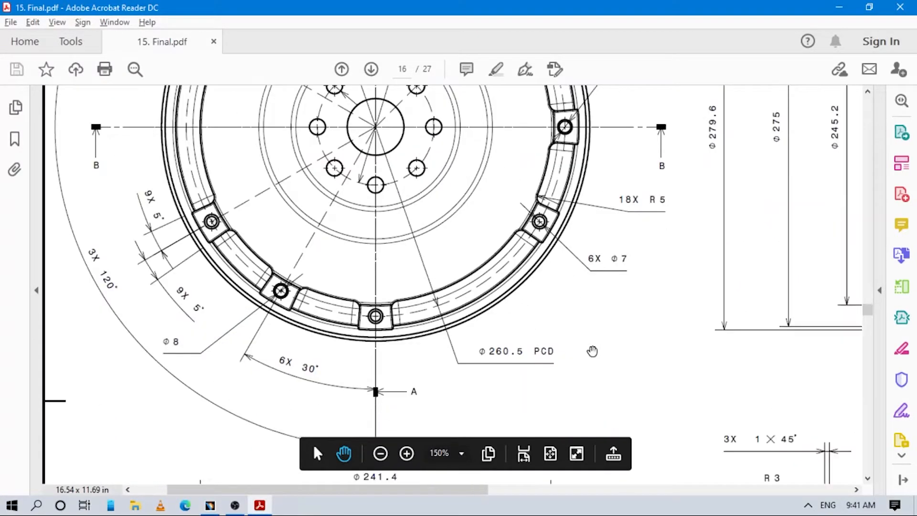
scroll(587, 348, down, 7)
scroll(543, 317, right, 5)
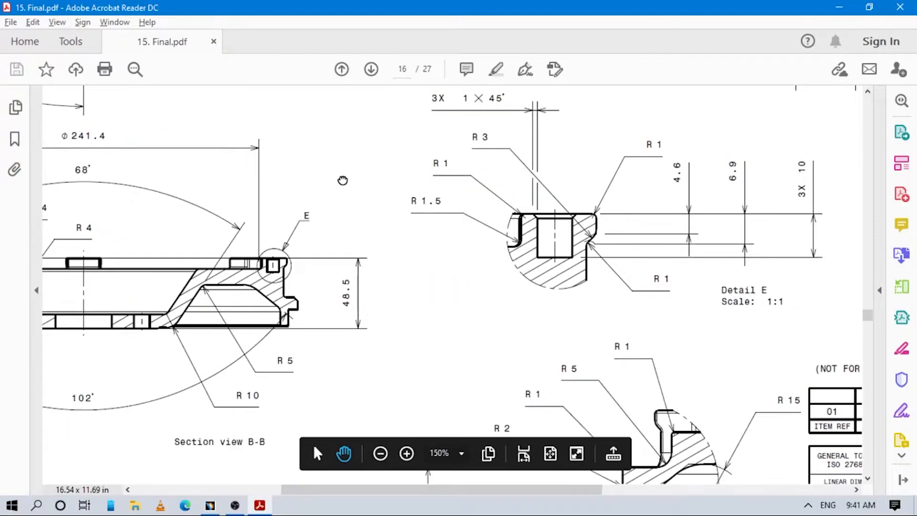
scroll(264, 102, down, 5)
scroll(264, 102, right, 4)
scroll(506, 264, left, 2)
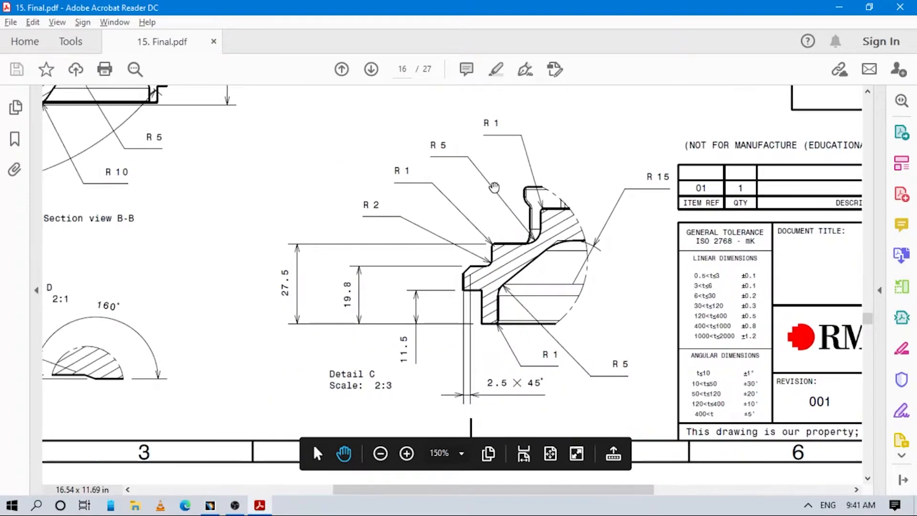
key(alt+Tab)
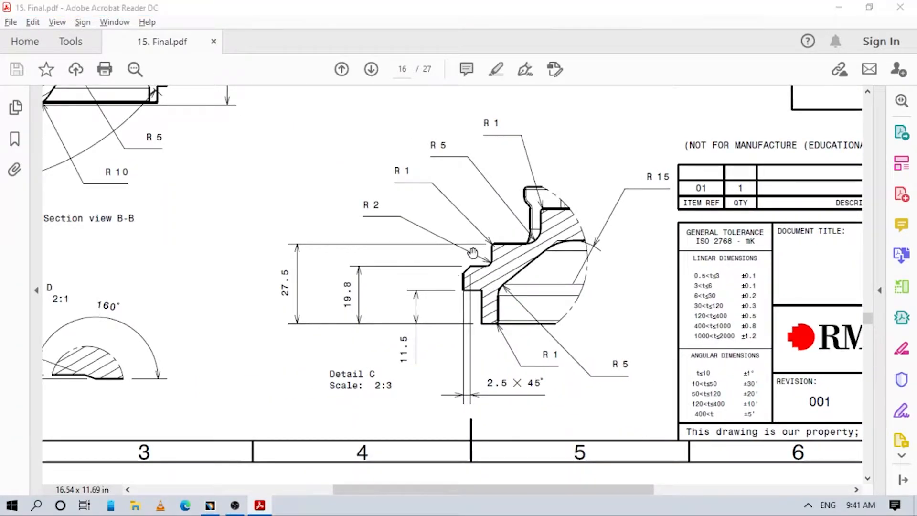
Step: Set up a 1 mm edge fillet on the upper face's outer edge and the lower ledge's outer edge
middle_drag(442, 243, 473, 377)
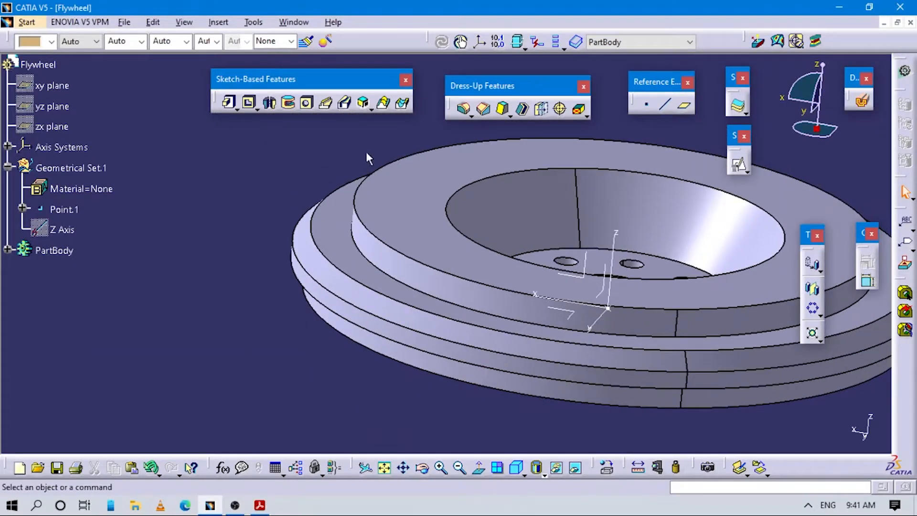
click(462, 108)
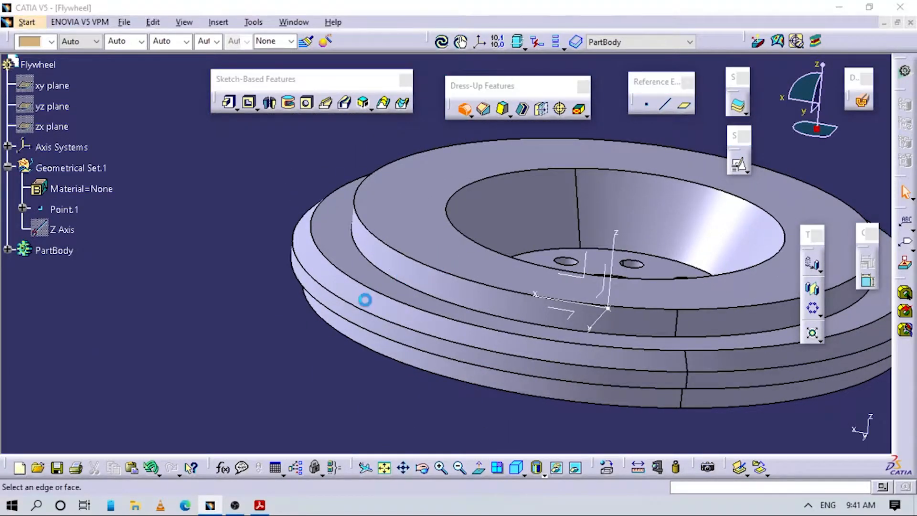
key(alt+Tab)
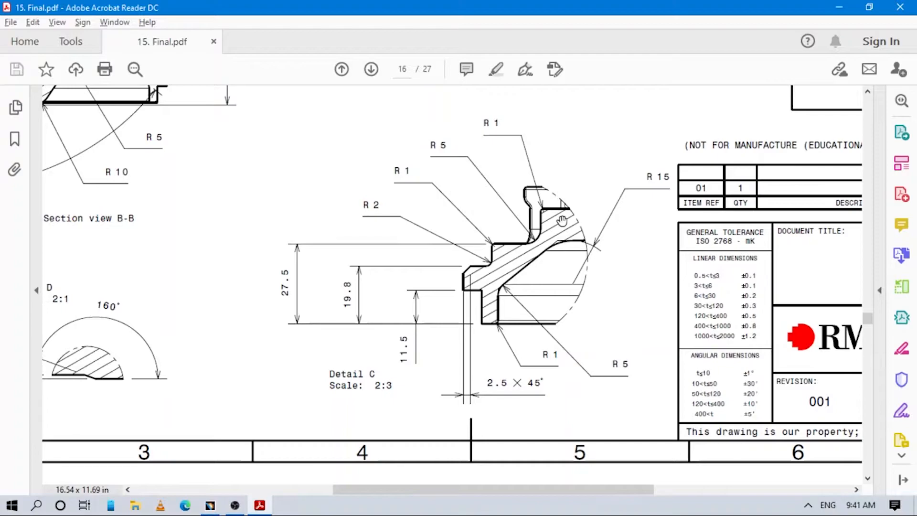
key(alt+Tab)
ctrl+middle_drag(377, 267, 380, 244)
click(345, 231)
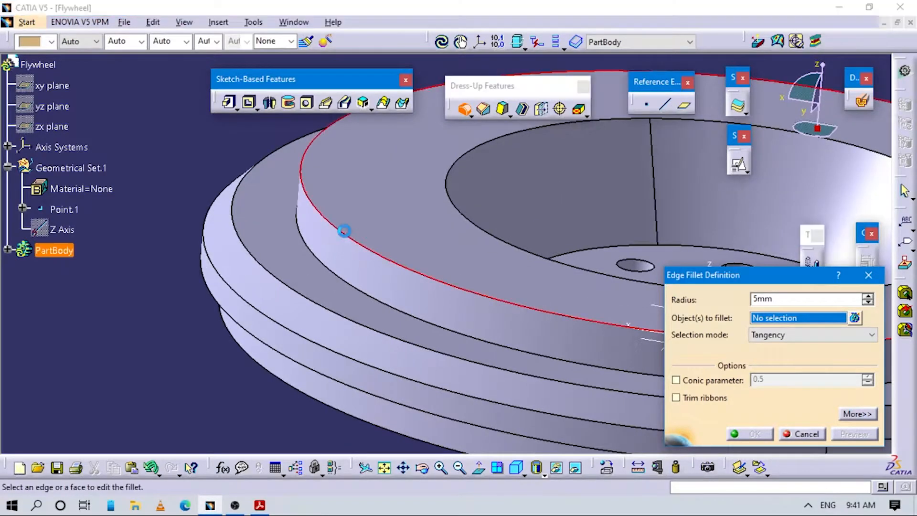
click(296, 288)
drag(793, 298, 655, 300)
text(1)
Step: Check the rim radii against Detail C in the PDF drawing, preview the 1 mm edge fillet and create it
key(alt+Tab)
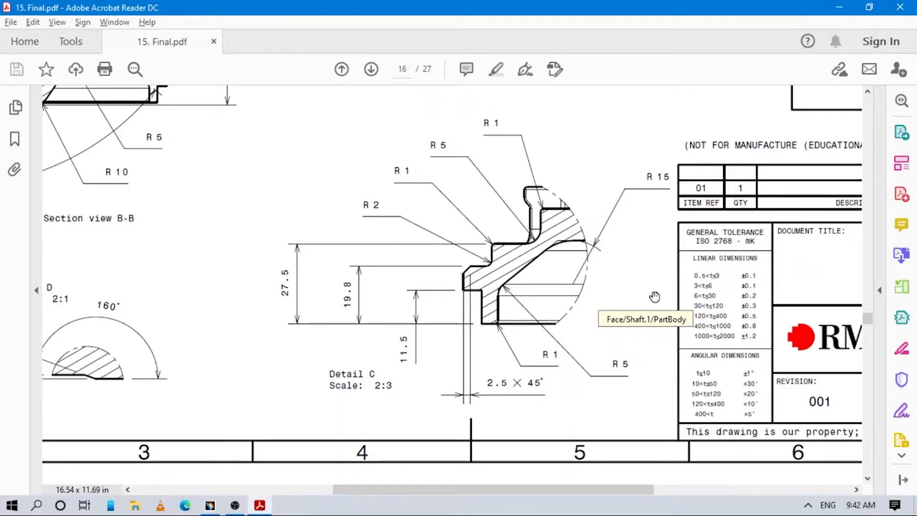
key(alt+Tab)
middle_drag(365, 260, 443, 278)
key(alt+Tab)
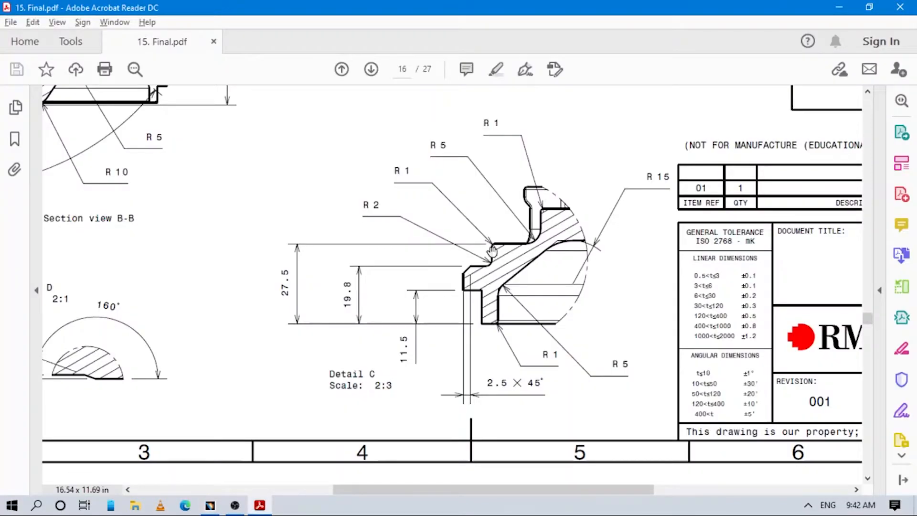
key(alt+Tab)
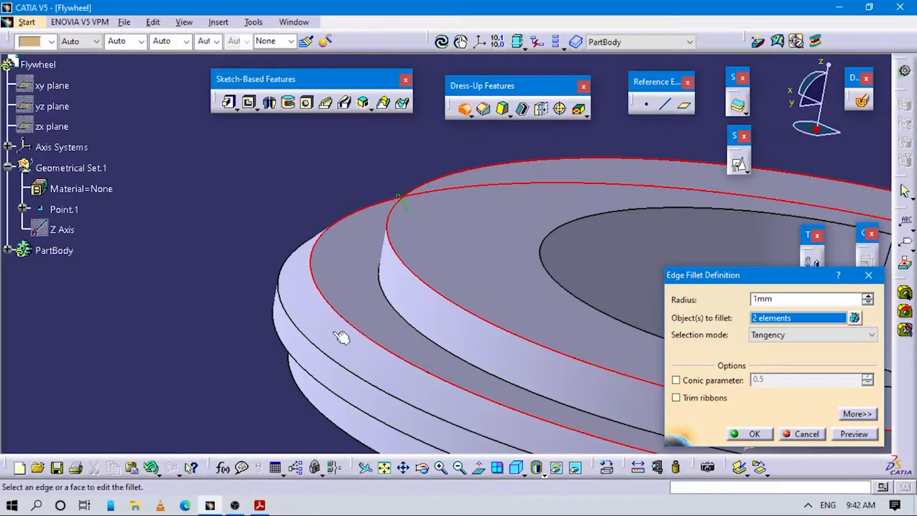
key(alt+Tab)
key(alt+Tab)
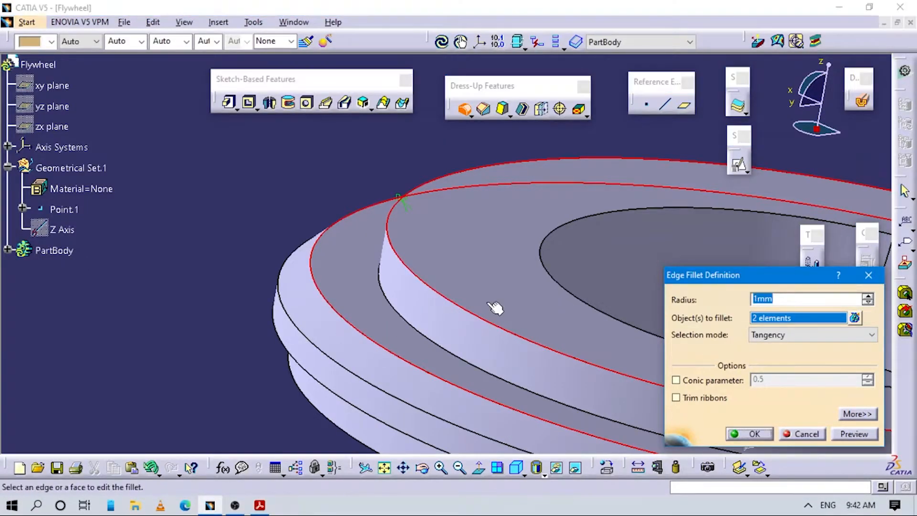
key(alt+Tab)
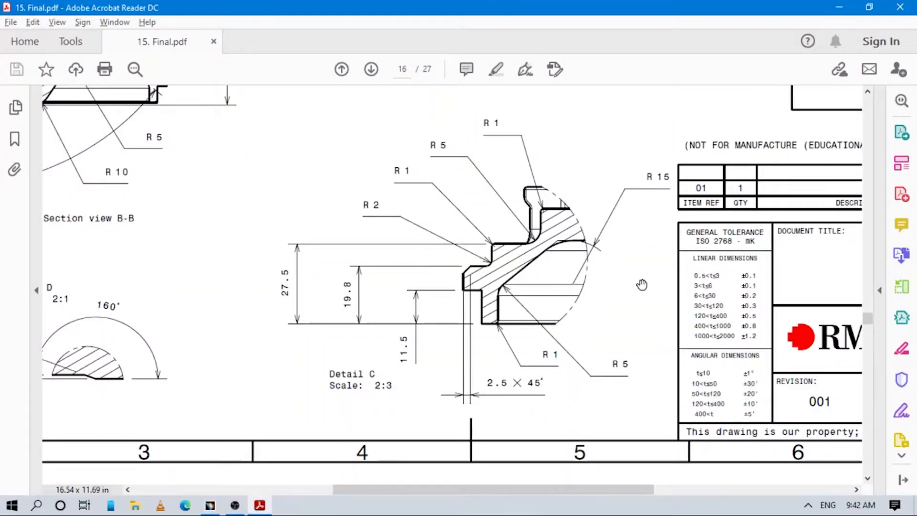
key(alt+Tab)
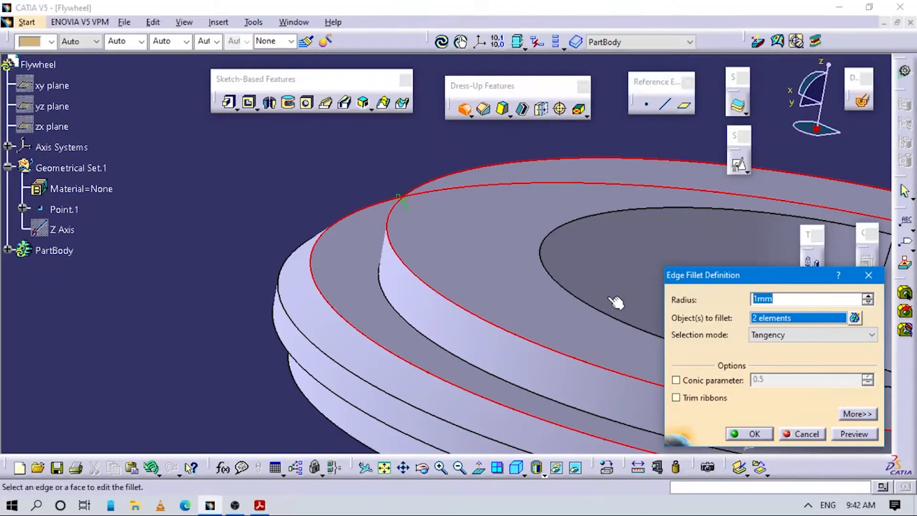
click(854, 434)
click(750, 434)
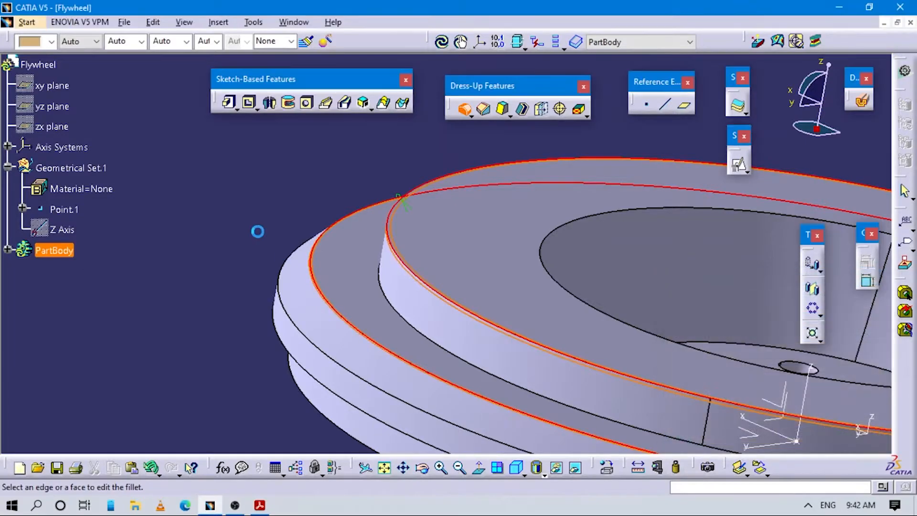
Step: Create a 5 mm edge fillet on the inner edge where the raised step meets the lower ledge
click(465, 109)
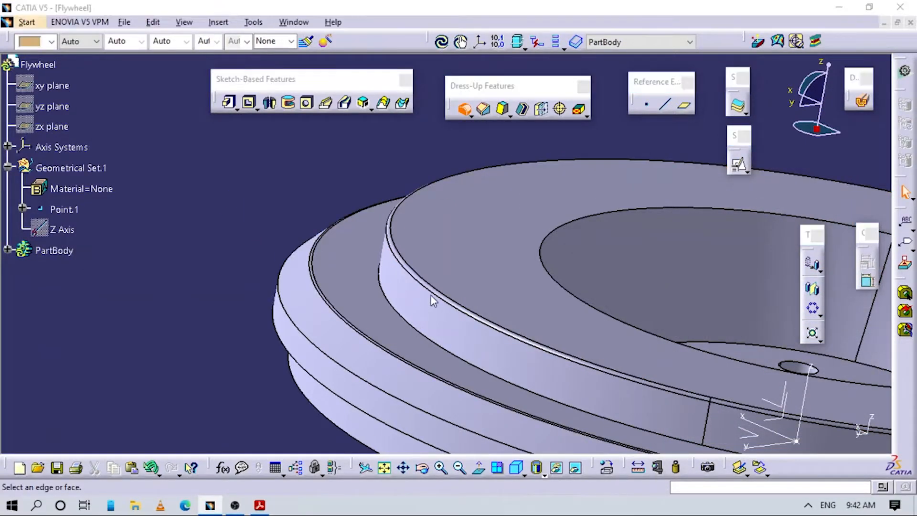
click(405, 319)
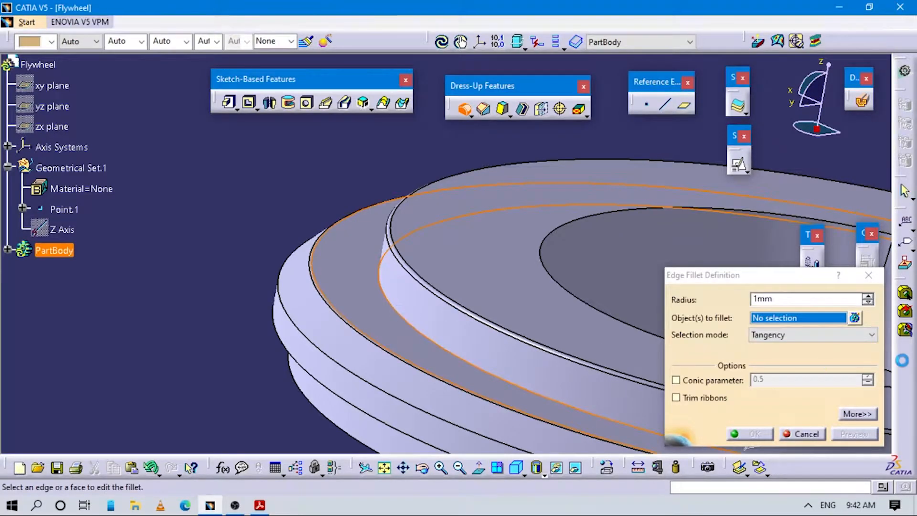
click(855, 317)
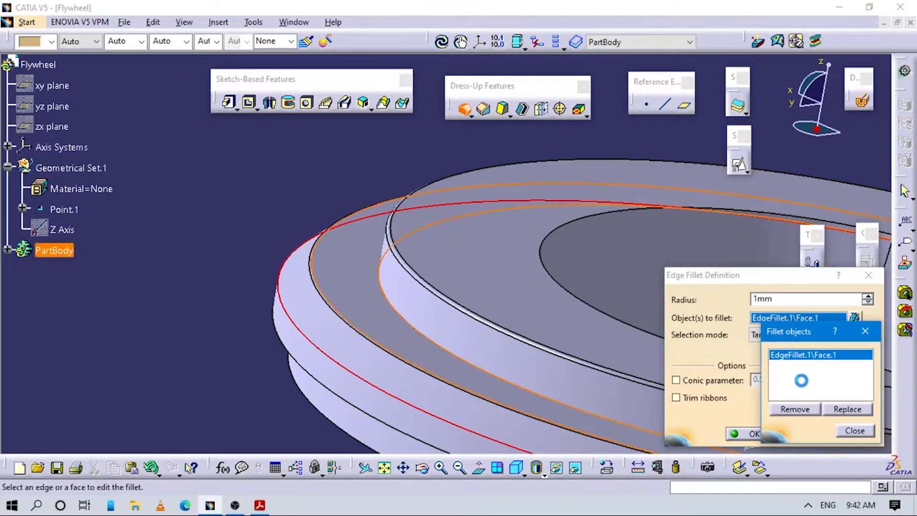
click(795, 409)
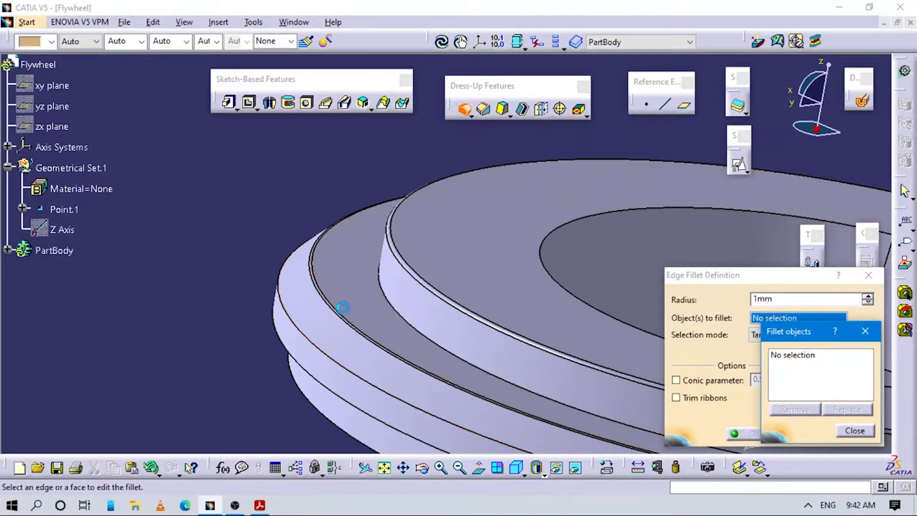
click(380, 283)
middle_drag(467, 305, 410, 263)
middle_drag(562, 346, 549, 273)
drag(803, 299, 672, 301)
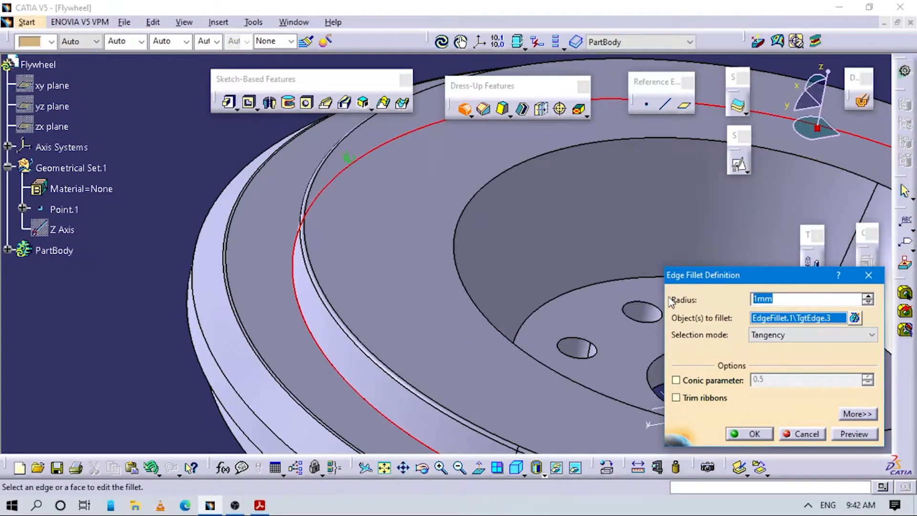
text(5)
key(Return)
mouse_move(393, 289)
middle_down()
mouse_move(406, 267)
mouse_move(391, 319)
middle_up()
Step: Compare the rim with Detail C in the PDF drawing and delete both edge fillets from PartBody
key(alt+Tab)
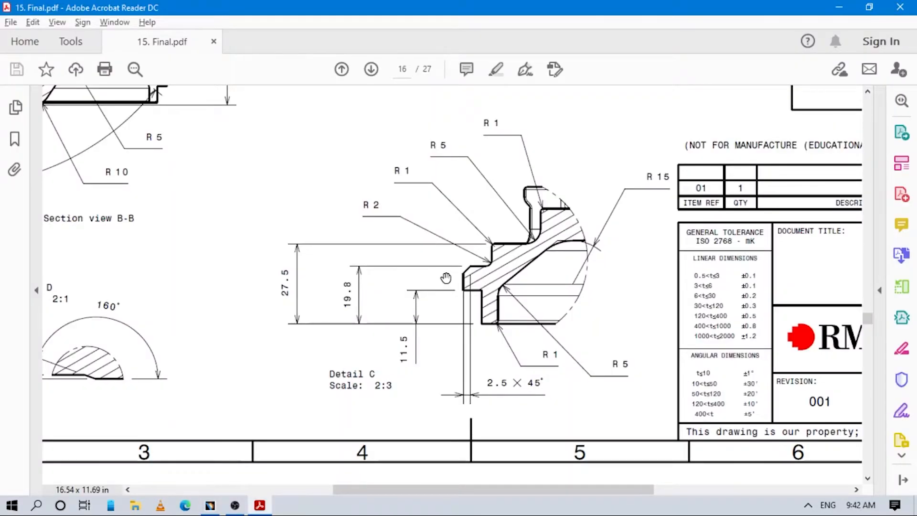
key(alt+Tab)
middle_drag(485, 270, 431, 362)
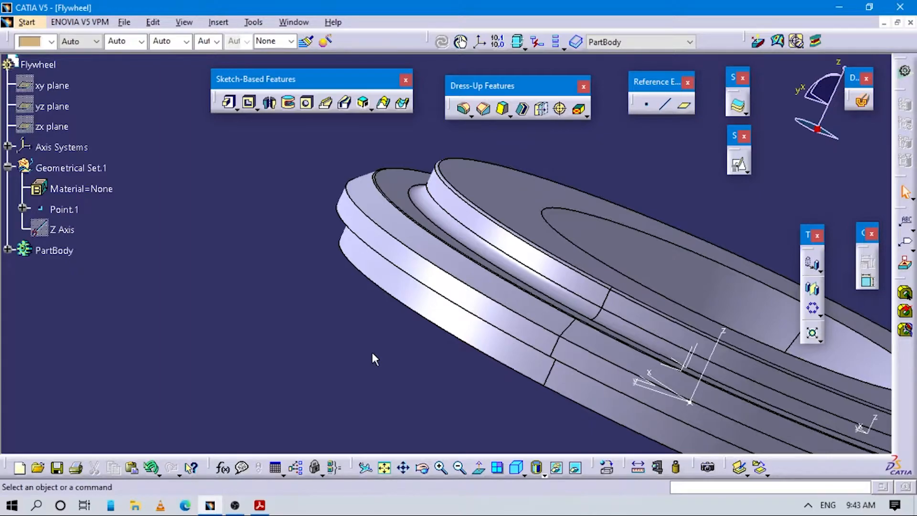
key(alt+Tab)
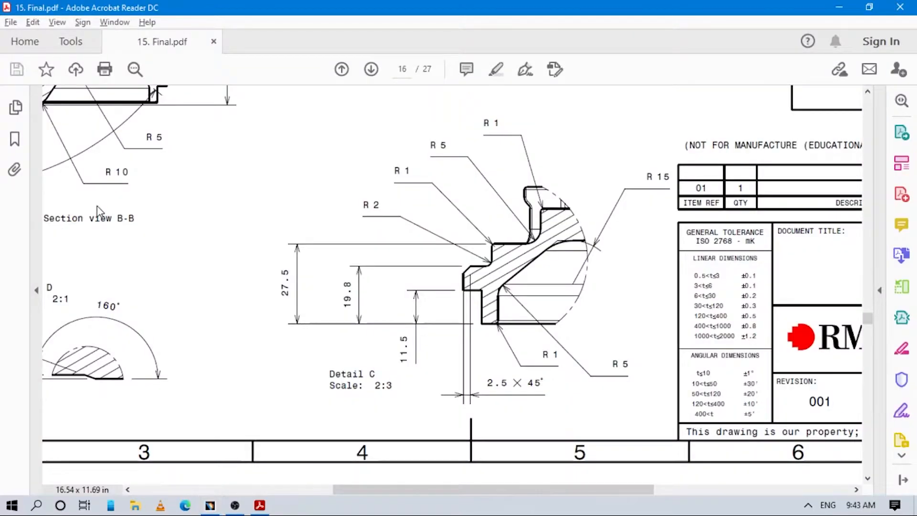
key(alt+Tab)
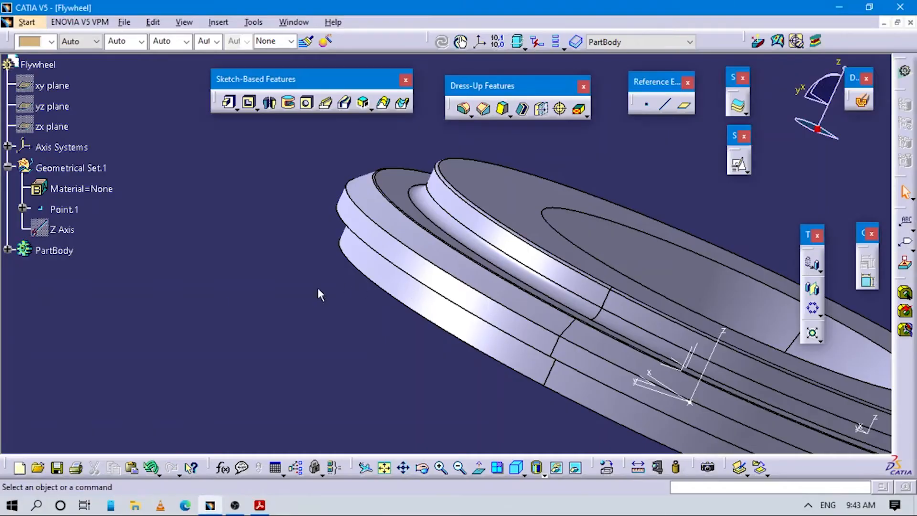
click(8, 250)
scroll(76, 330, down, 3)
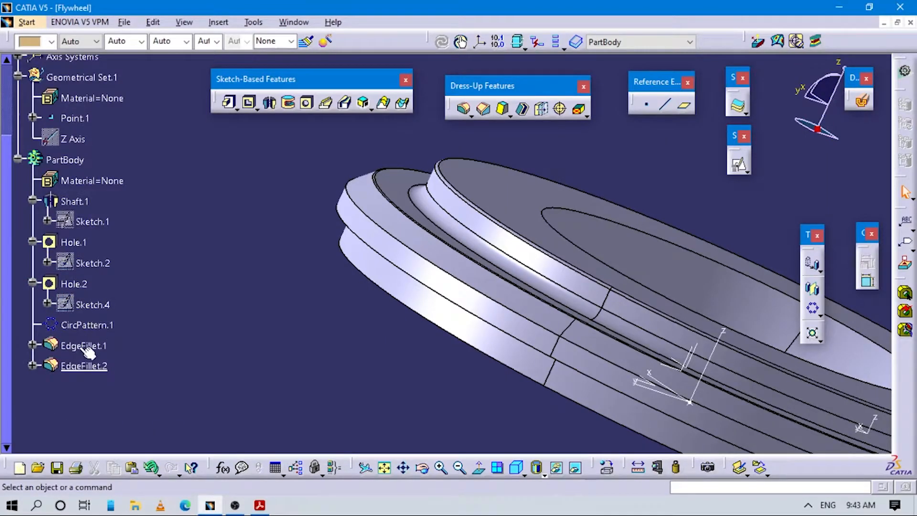
click(83, 346)
ctrl+click(81, 365)
key(Delete)
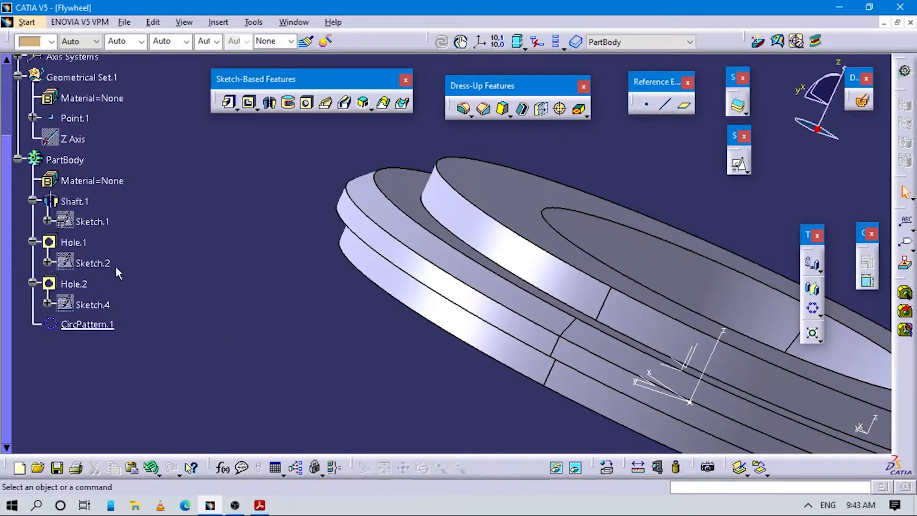
Step: Open the shaft's profile sketch, Sketch.1, for editing and fit the rim profile in view
double_click(93, 221)
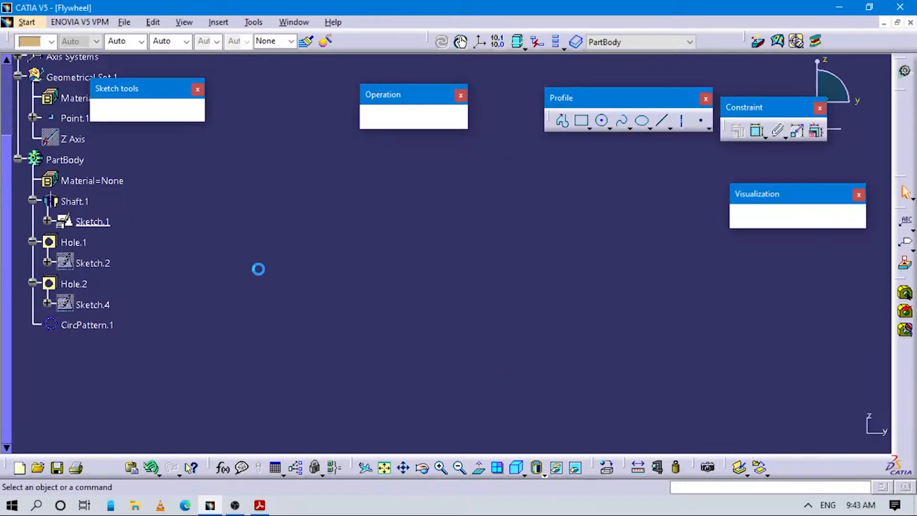
click(384, 468)
ctrl+middle_drag(433, 257, 433, 205)
middle_drag(466, 303, 608, 375)
mouse_move(526, 313)
ctrl+middle_down()
mouse_move(490, 270)
mouse_move(626, 370)
ctrl+middle_up()
ctrl+middle_drag(541, 318, 542, 300)
middle_drag(629, 301, 525, 320)
Step: Check the rim step in the PDF drawing against Detail C, Detail E and the main section view
key(alt+Tab)
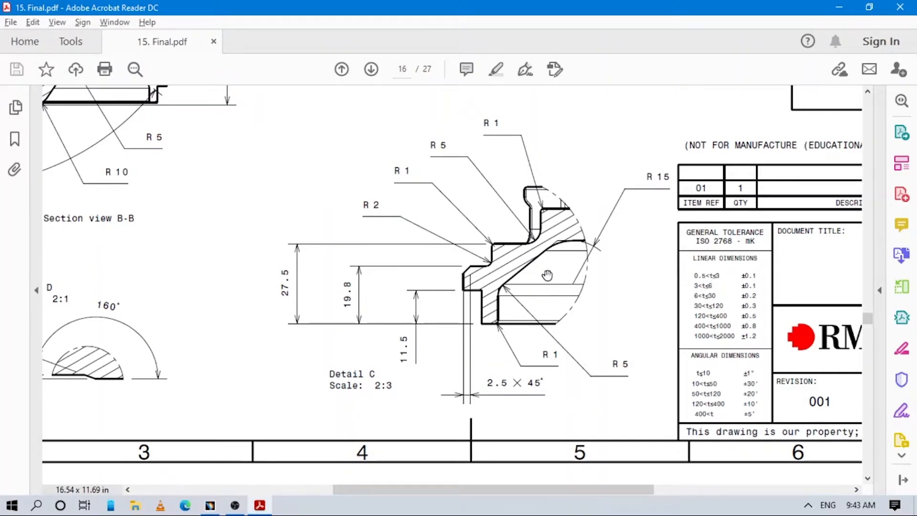
drag(567, 206, 466, 334)
drag(682, 177, 462, 324)
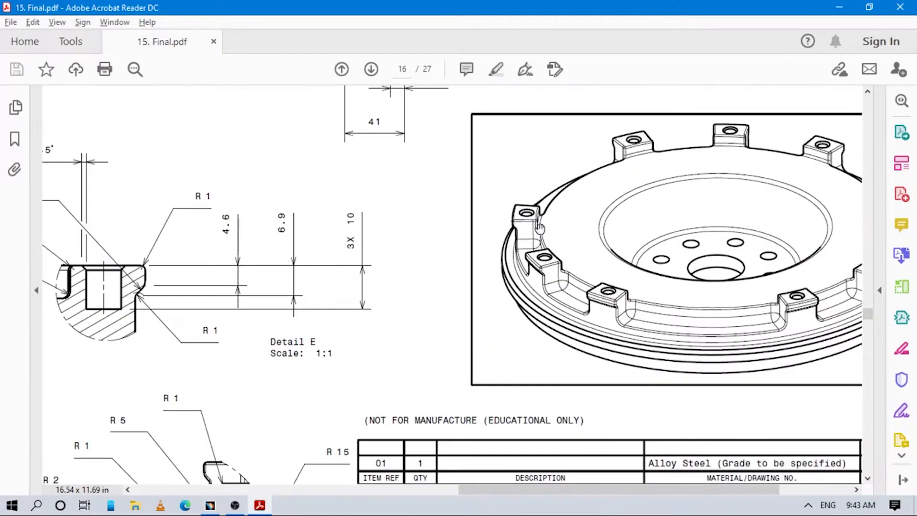
drag(619, 108, 518, 254)
drag(458, 147, 437, 287)
mouse_move(372, 332)
mouse_down()
mouse_move(522, 311)
mouse_move(627, 311)
mouse_move(660, 340)
mouse_up()
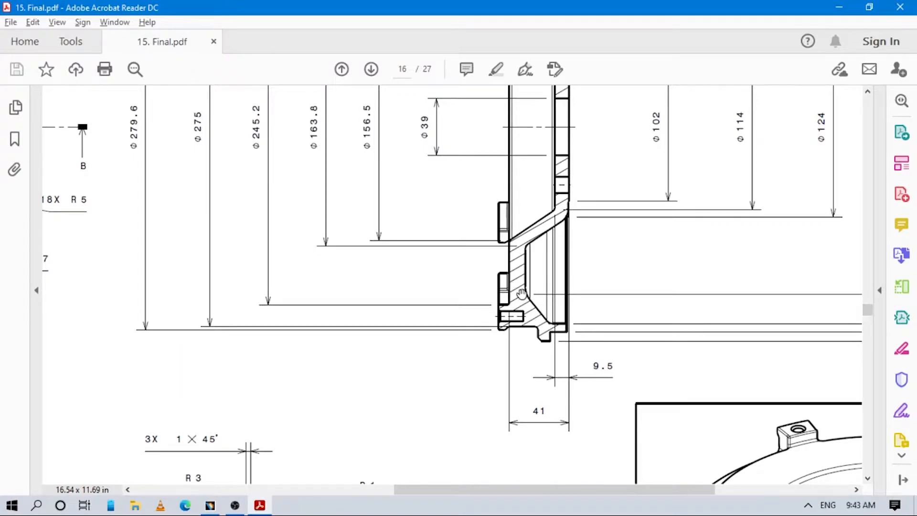
key(alt+Tab)
Step: Delete the horizontal ledge line and the angled chamfer line from the outer rim of the profile
mouse_move(536, 278)
middle_down()
mouse_move(543, 346)
mouse_move(476, 368)
middle_up()
click(532, 327)
mouse_move(563, 327)
middle_down()
mouse_move(532, 326)
mouse_move(517, 310)
mouse_move(502, 311)
middle_up()
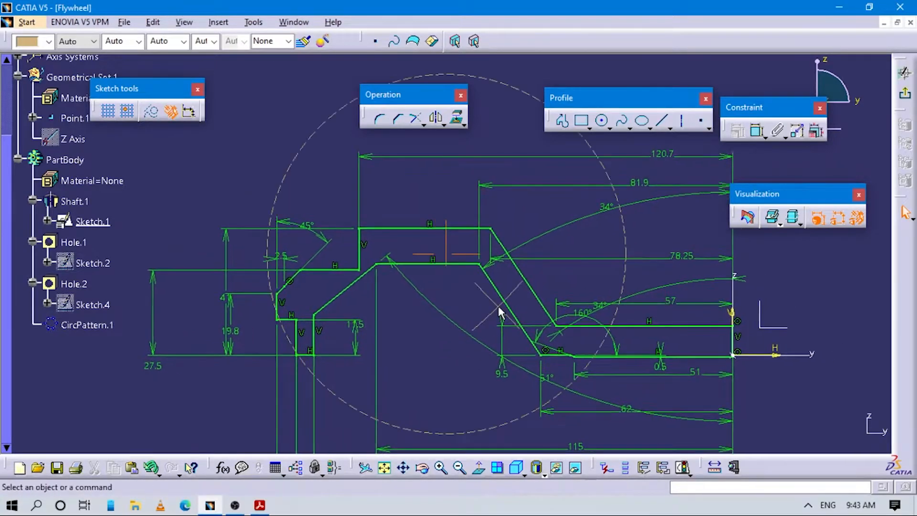
click(344, 271)
middle_drag(443, 323, 440, 303)
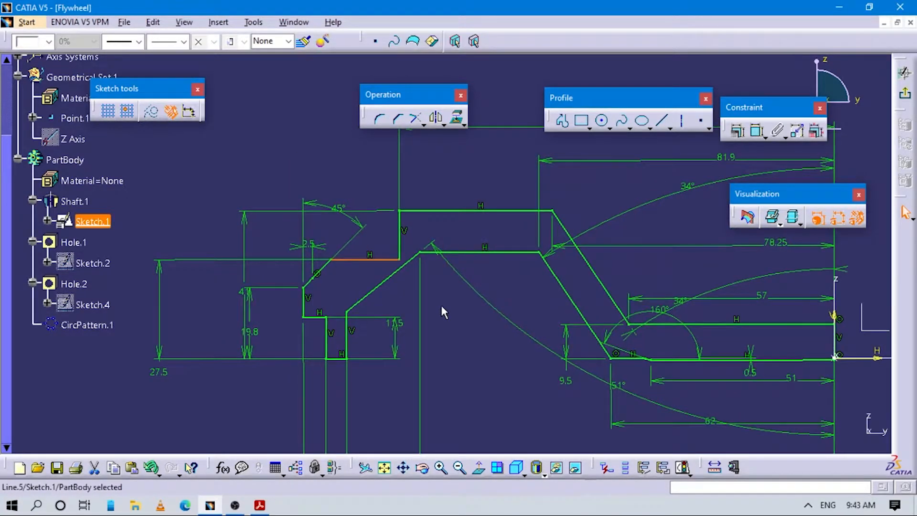
key(Delete)
middle_click(497, 300)
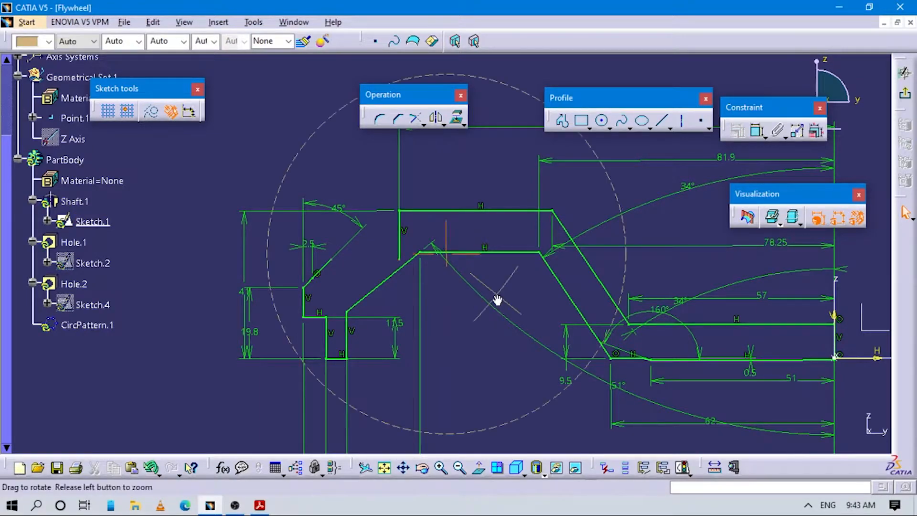
click(371, 305)
middle_drag(368, 307, 358, 291)
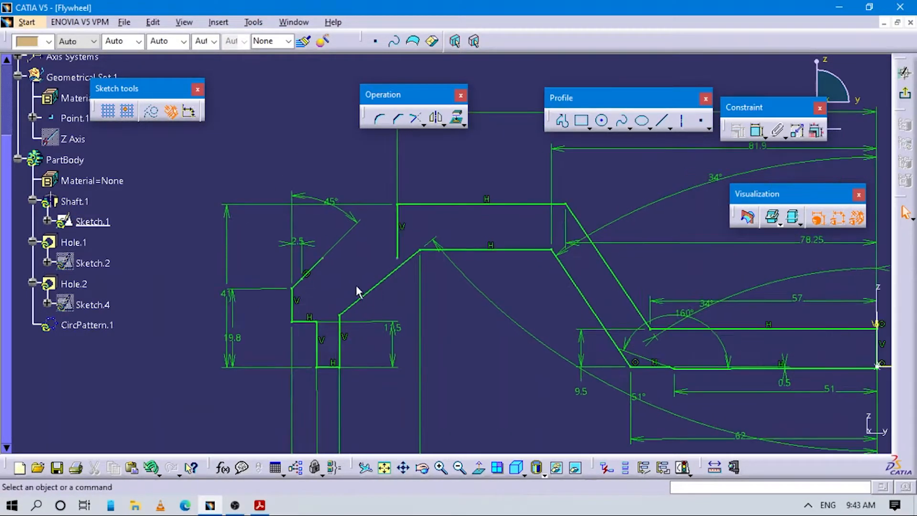
click(322, 262)
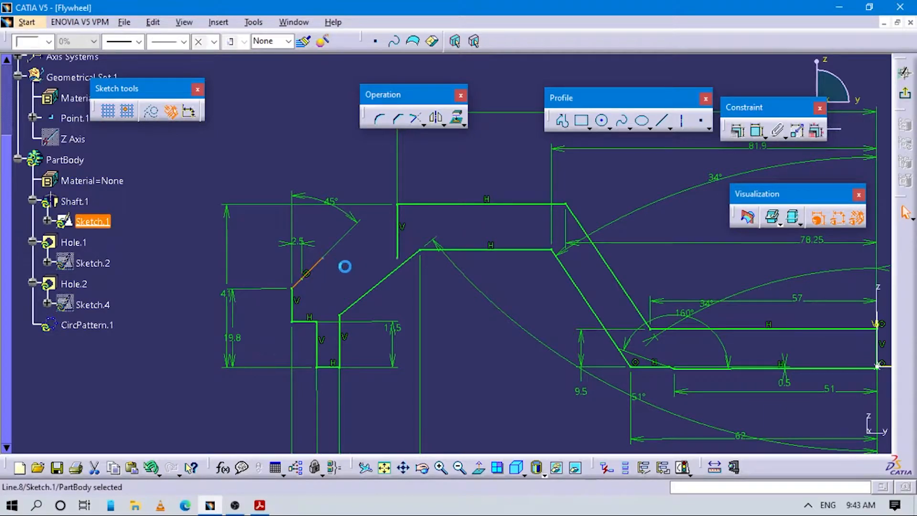
middle_click(348, 283)
key(Delete)
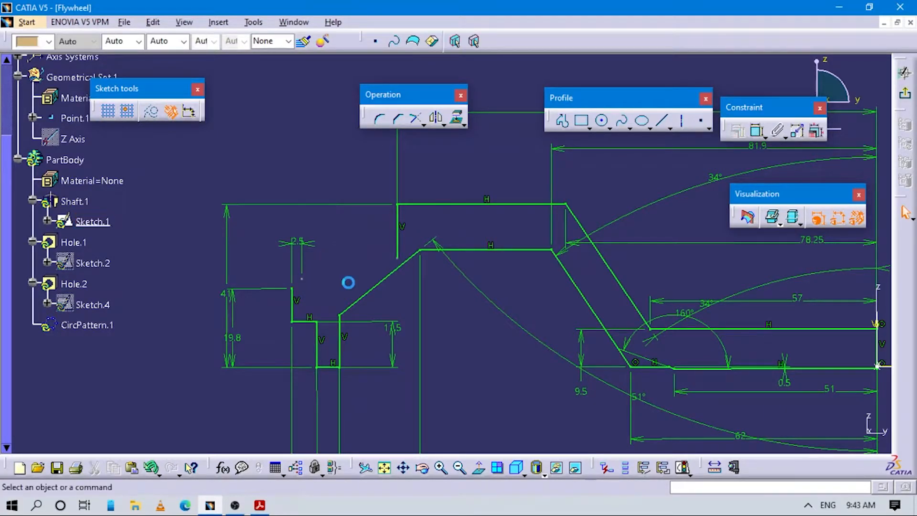
Step: Draw a new chamfer line about 3.5 mm long from the outer vertical edge's upper end to the existing 2.5 mm offset point
mouse_move(316, 300)
middle_down()
mouse_move(341, 288)
mouse_move(467, 291)
middle_up()
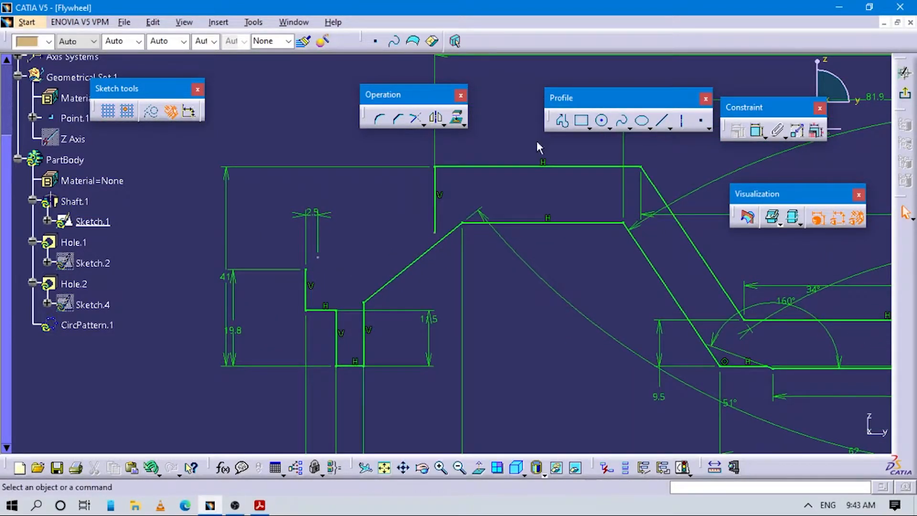
click(563, 121)
click(306, 270)
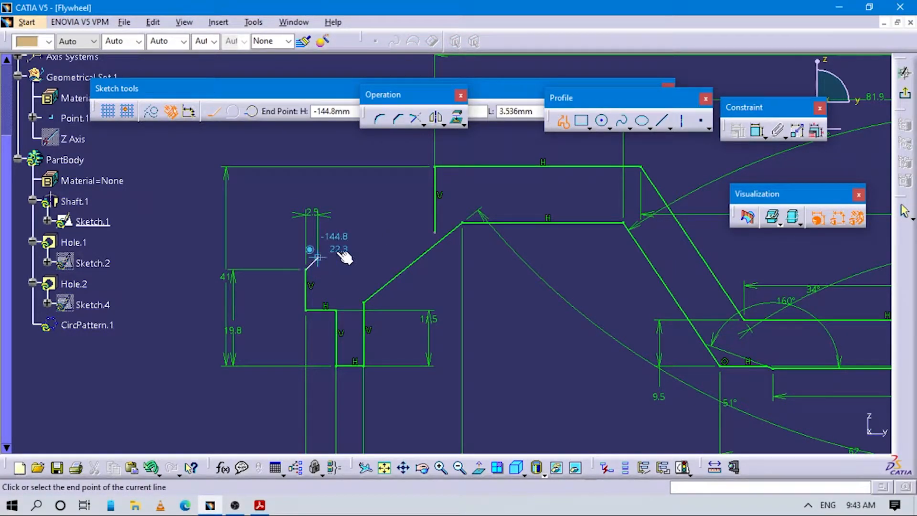
key(Escape)
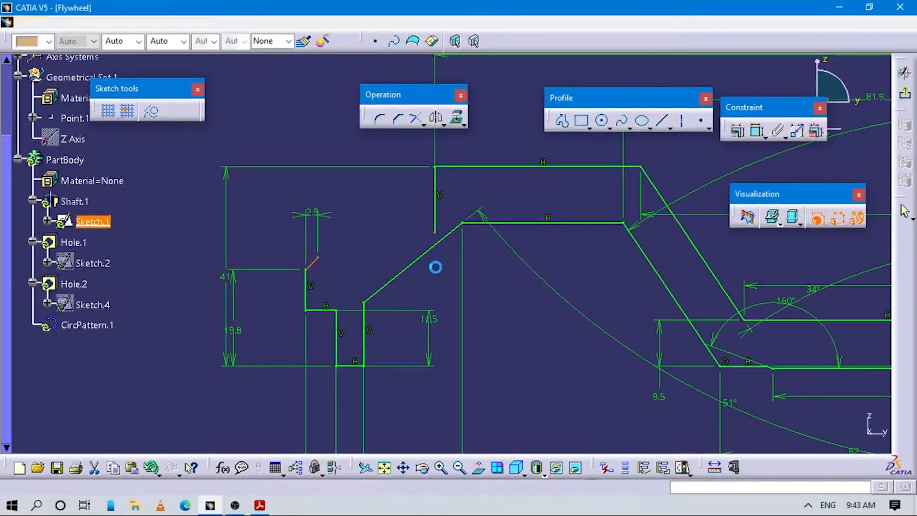
Step: Sketch a stepped profile from the chamfer: about 12 mm horizontal, 14.6 mm vertical, and about 12.1 mm horizontal to the existing vertical line
key(alt+Tab)
drag(581, 237, 587, 249)
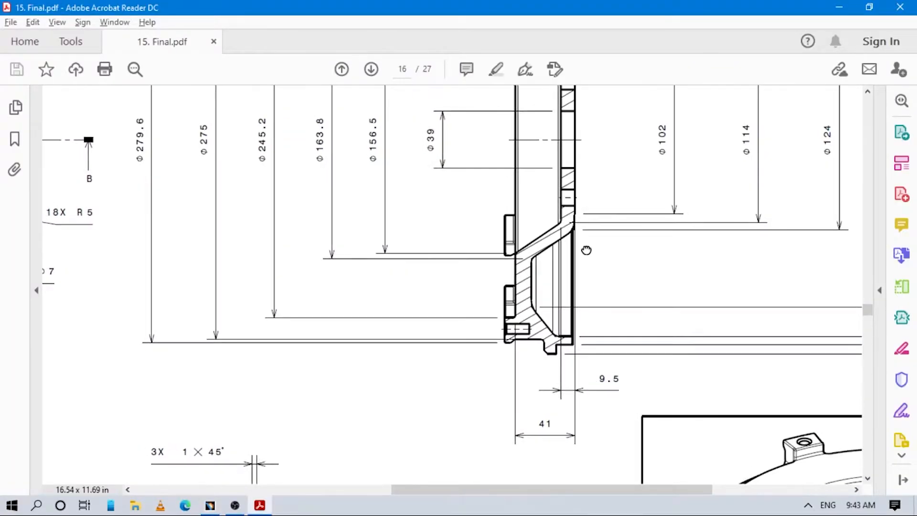
key(alt+Tab)
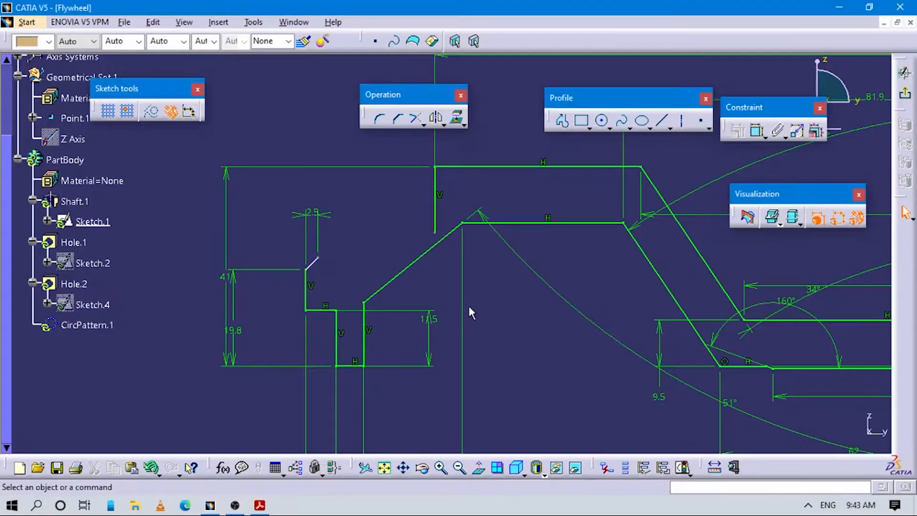
click(564, 121)
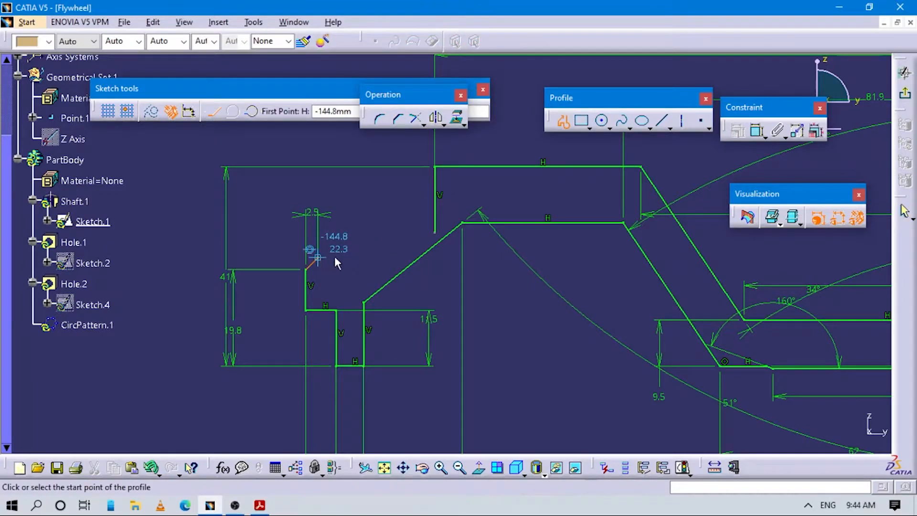
click(354, 261)
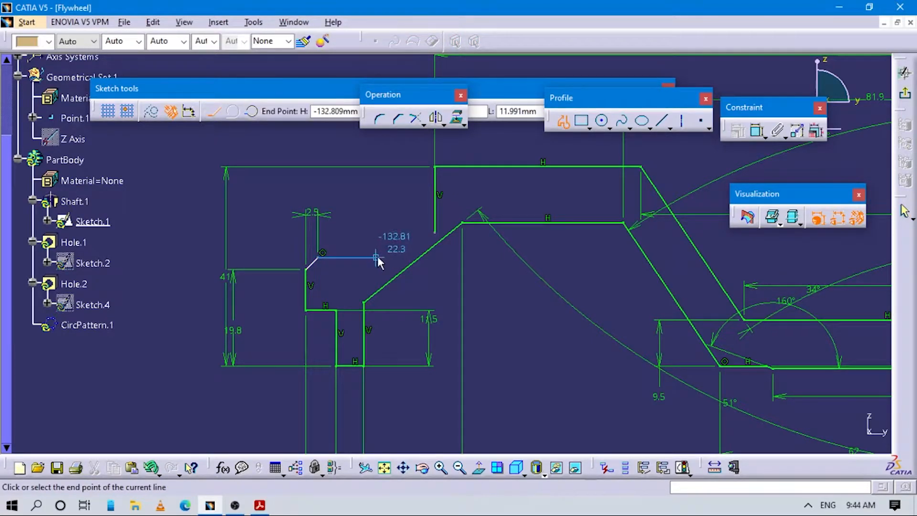
click(377, 258)
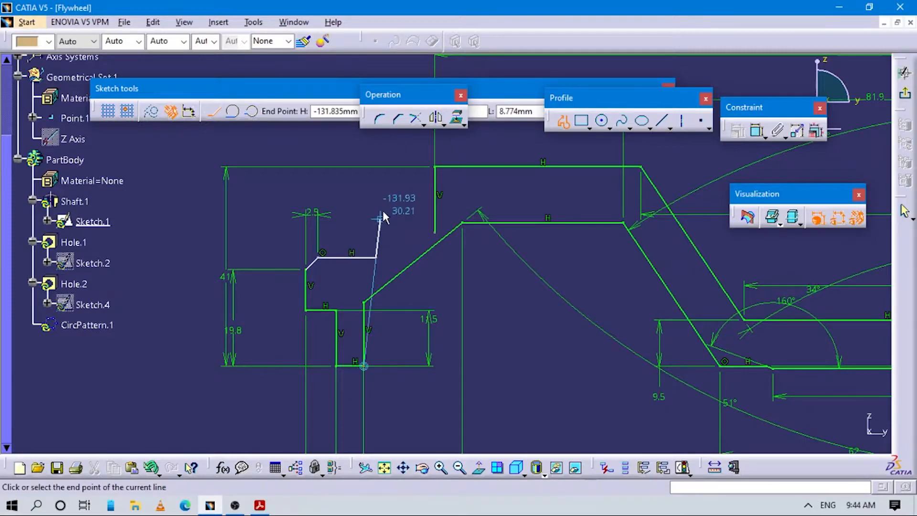
click(378, 187)
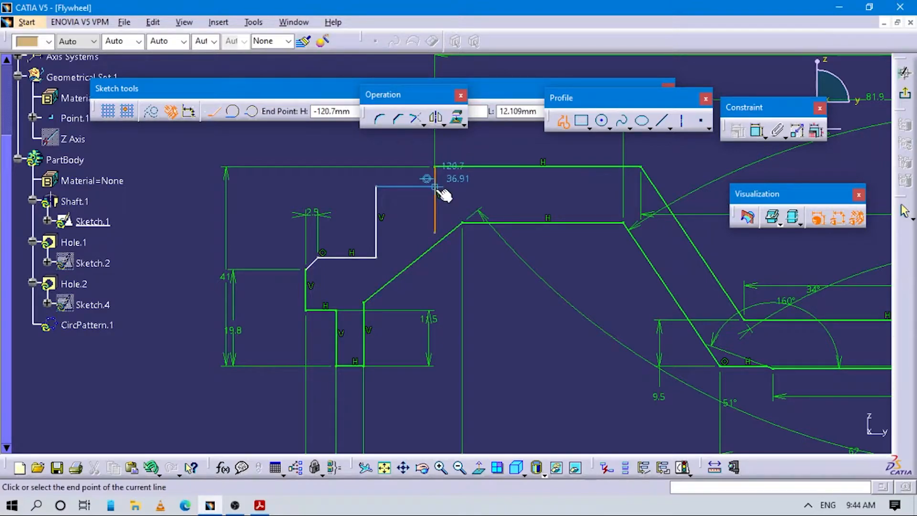
double_click(482, 193)
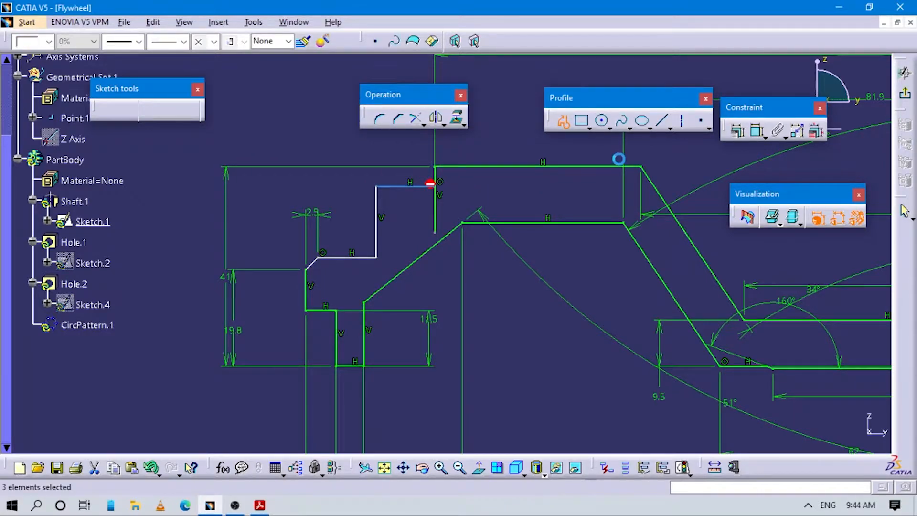
Step: Quick-trim the part of the old vertical line that hangs below the new upper ledge
click(423, 125)
click(478, 133)
click(435, 206)
mouse_move(426, 275)
middle_down()
mouse_move(420, 264)
mouse_move(439, 241)
middle_up()
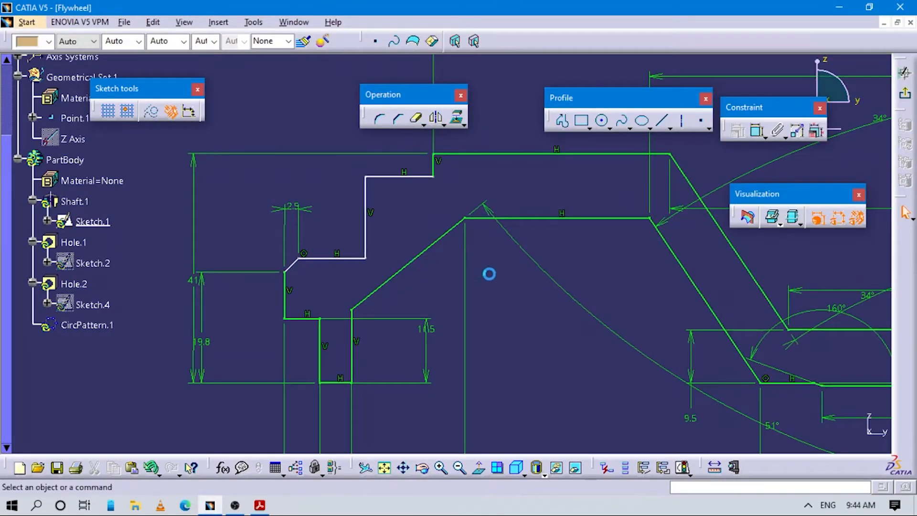
Step: Add a 45° angle constraint between the new chamfer line and the outer vertical edge
click(760, 130)
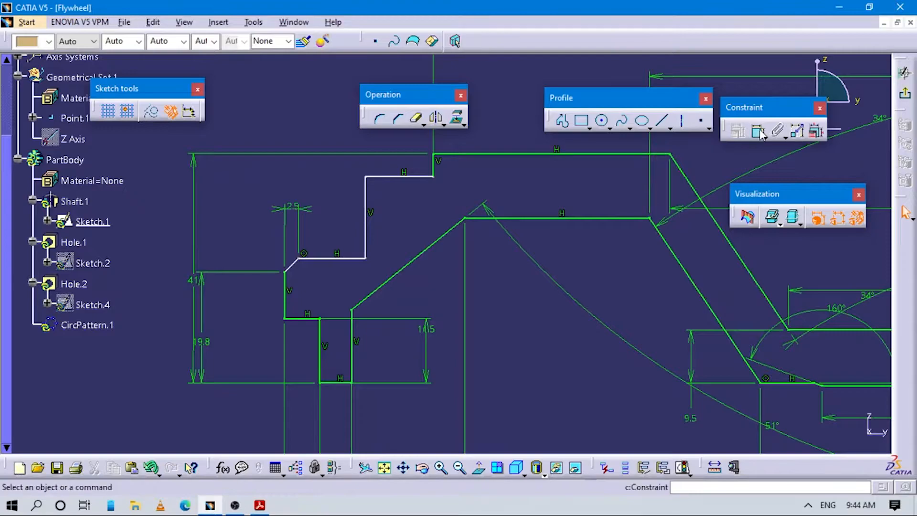
click(291, 266)
click(285, 290)
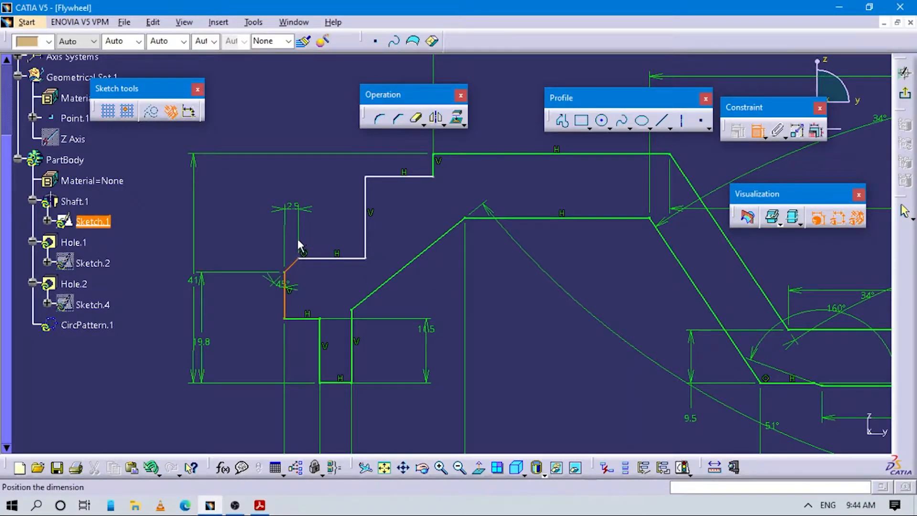
click(320, 205)
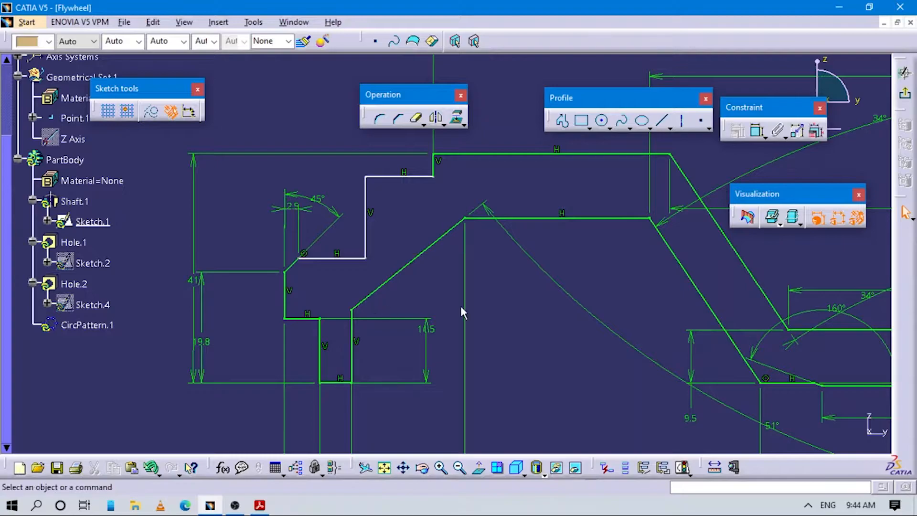
Step: Check the rim diameters in the PDF drawing and dimension the new vertical step edge from the axis at 275/2 mm
key(alt+Tab)
drag(533, 358, 501, 321)
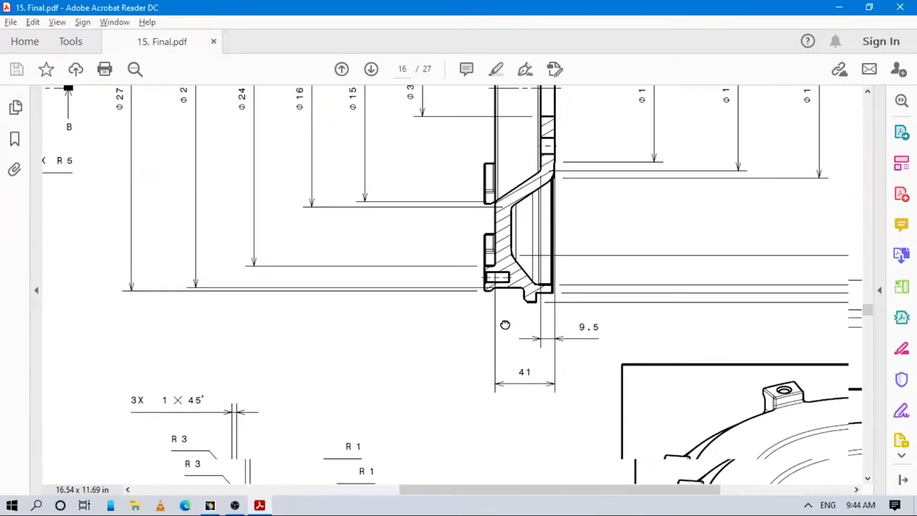
mouse_move(593, 312)
mouse_down()
mouse_move(500, 280)
mouse_move(544, 304)
mouse_move(565, 352)
mouse_up()
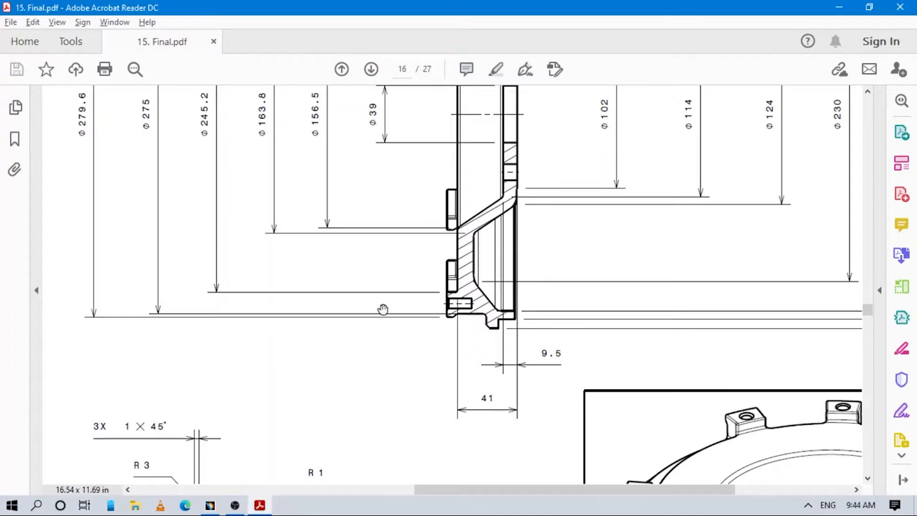
key(alt+Tab)
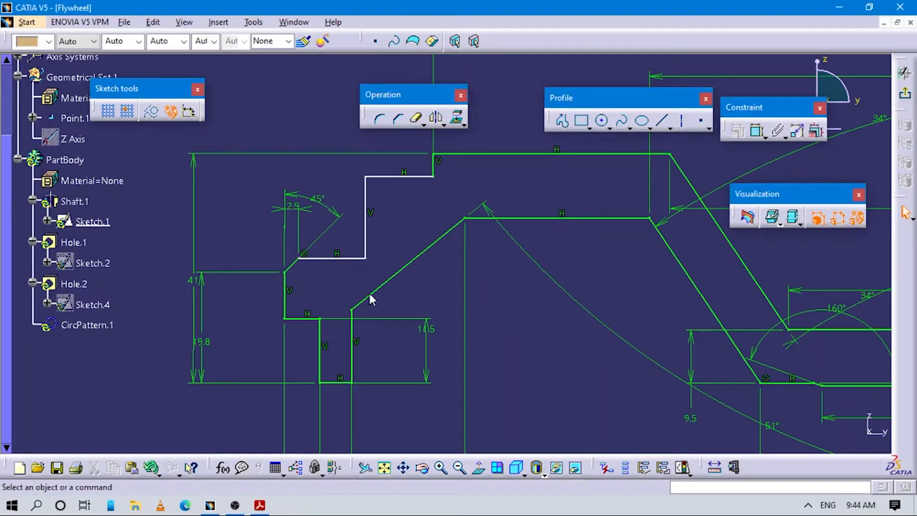
click(757, 130)
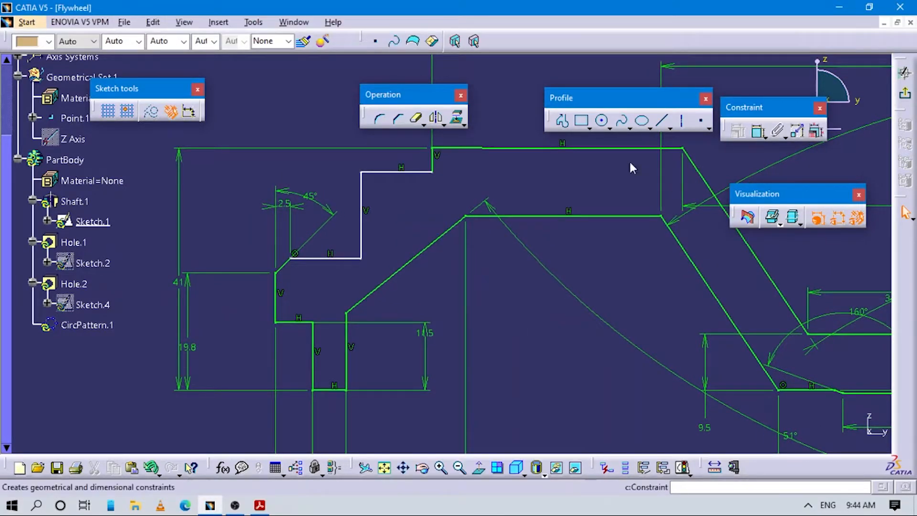
click(364, 206)
scroll(485, 230, down, 3)
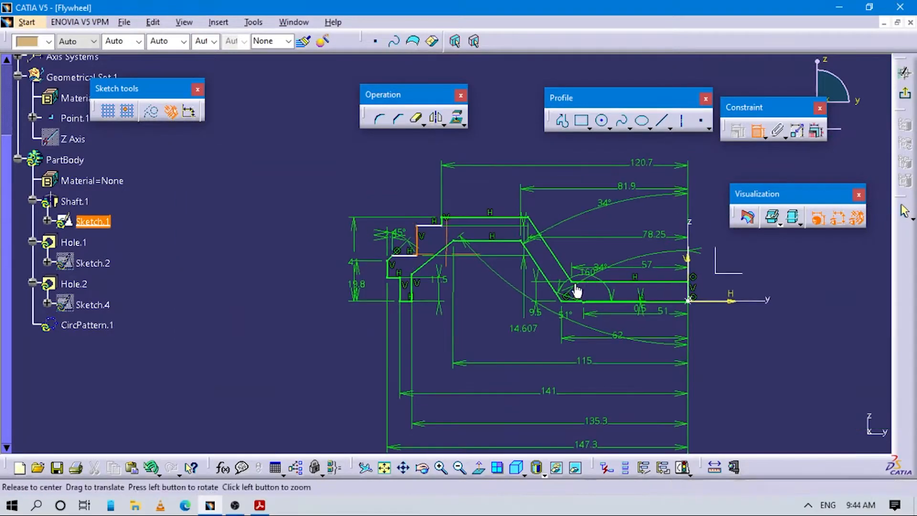
ctrl+middle_drag(561, 282, 562, 278)
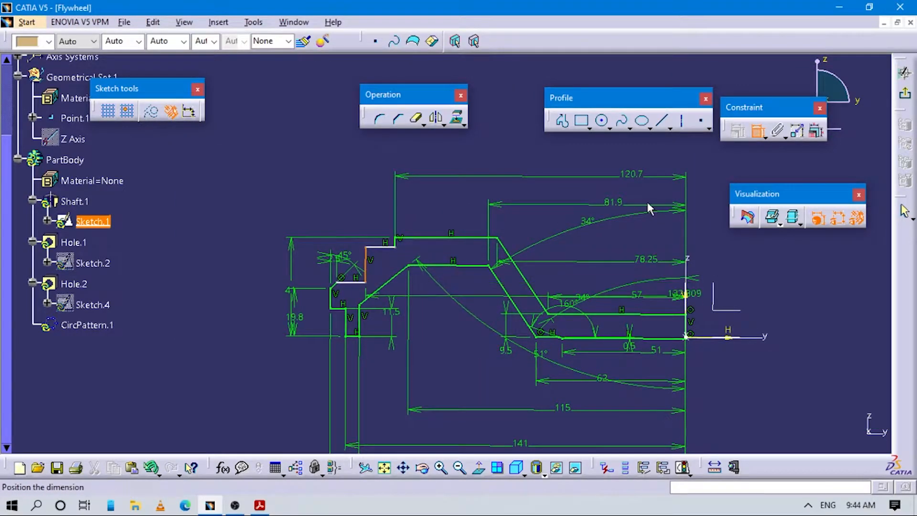
click(646, 156)
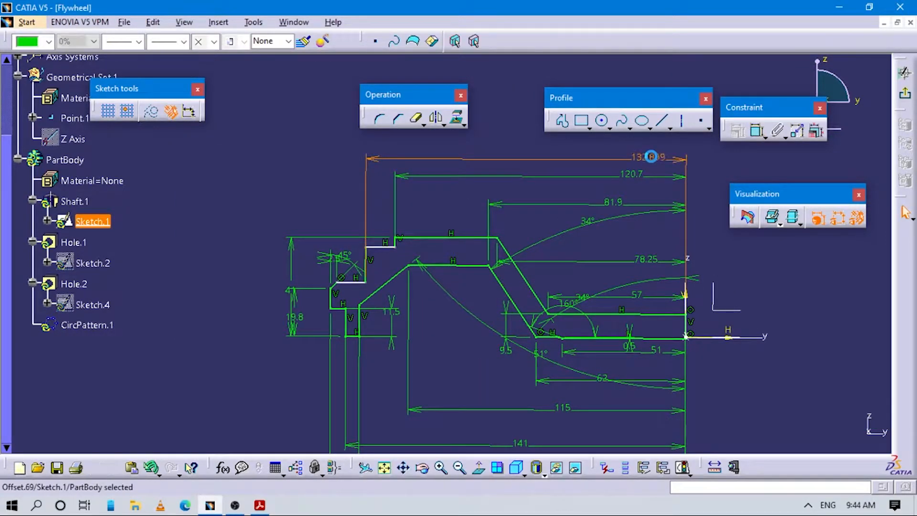
double_click(652, 159)
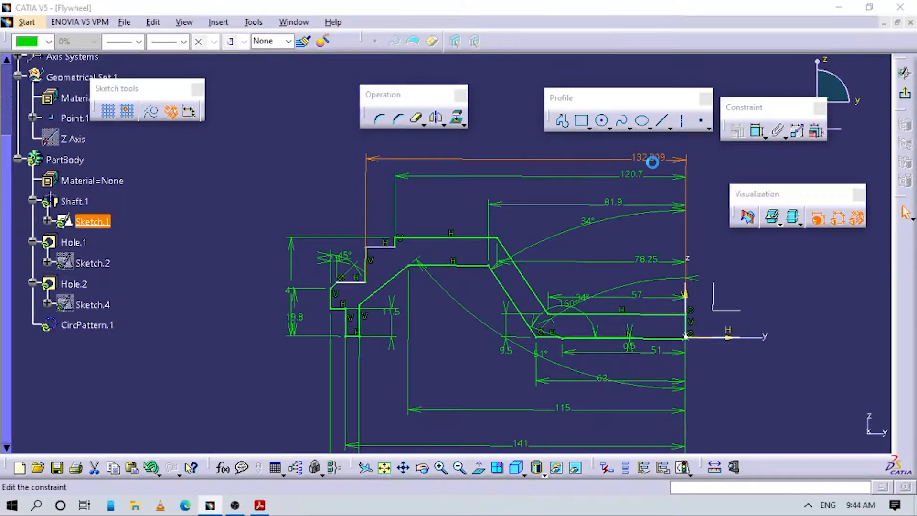
text(275/2)
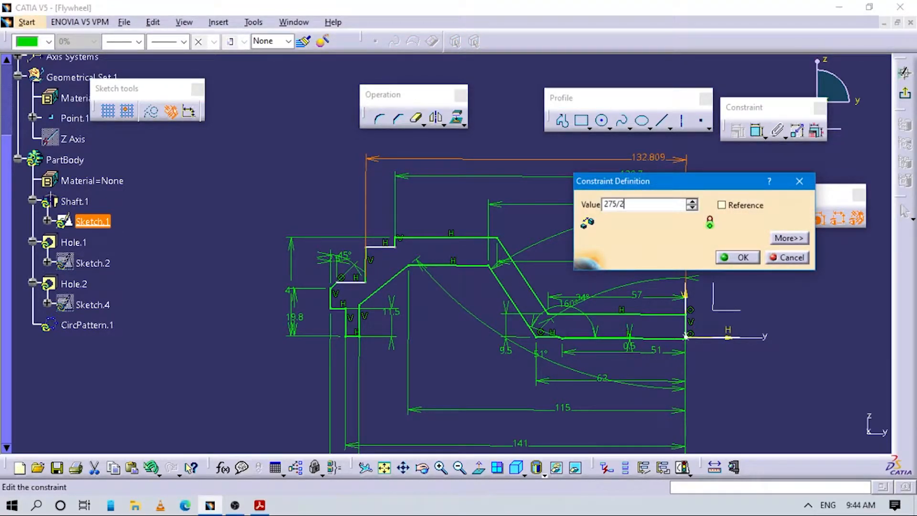
click(770, 285)
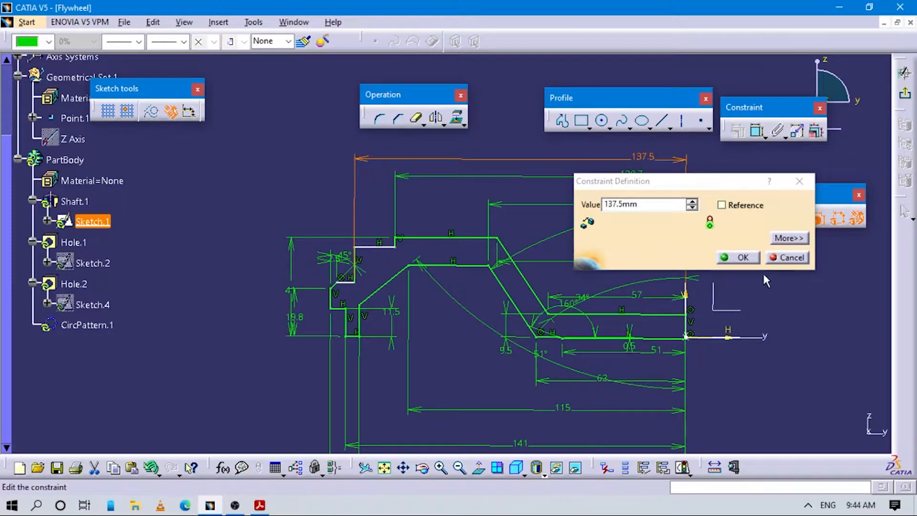
click(739, 258)
Step: Examine the flywheel cross-section in the PDF drawing for the diameters and widths that define the rim
middle_drag(471, 333, 357, 266)
key(alt+Tab)
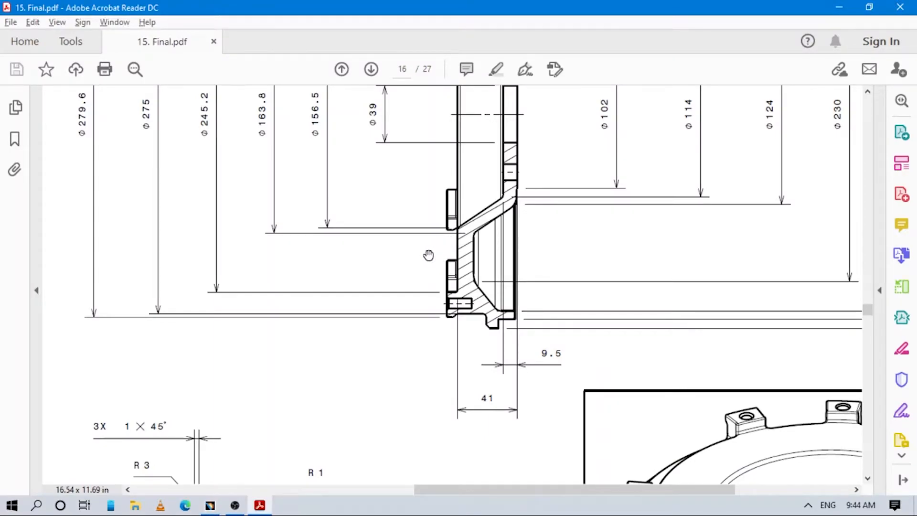
mouse_move(399, 230)
mouse_down()
mouse_move(414, 231)
mouse_move(427, 197)
mouse_up()
drag(419, 234, 410, 248)
key(alt+Tab)
key(alt+Tab)
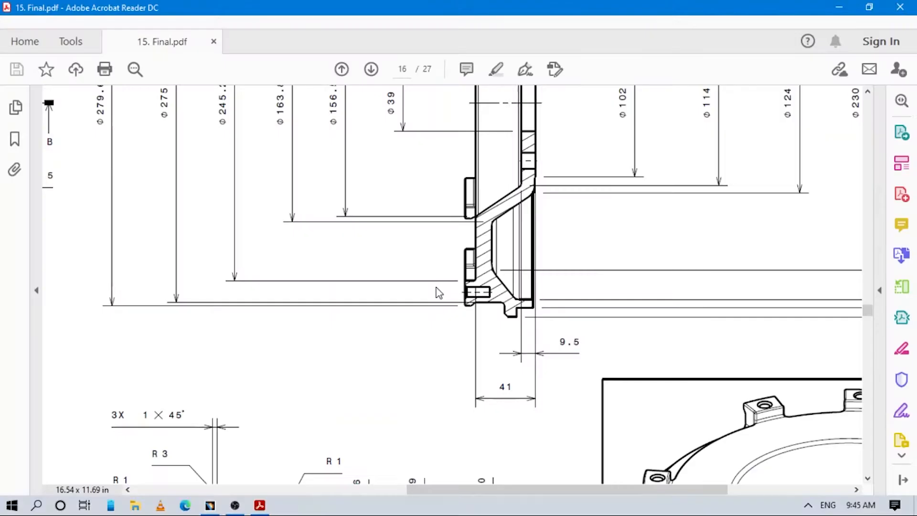
mouse_move(499, 345)
mouse_down()
mouse_move(478, 316)
mouse_move(299, 325)
mouse_move(202, 341)
mouse_move(200, 364)
mouse_up()
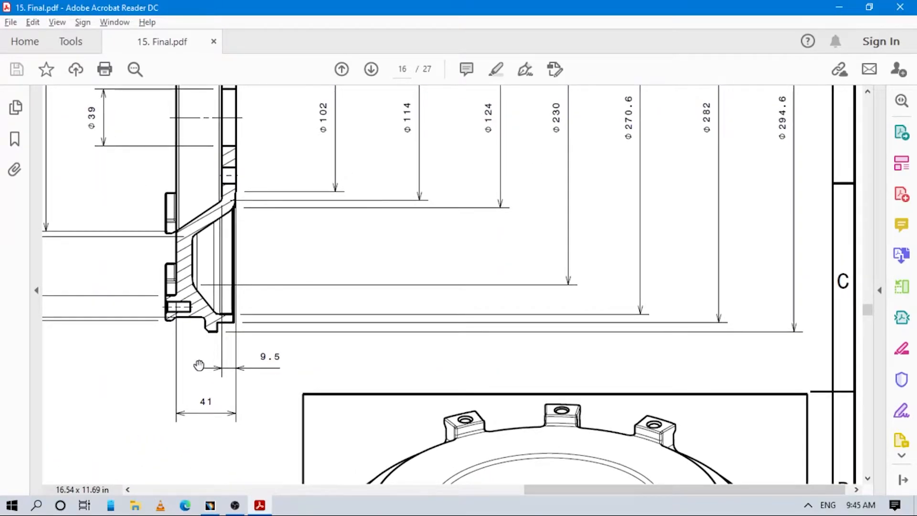
key(alt+Tab)
middle_drag(271, 361, 318, 222)
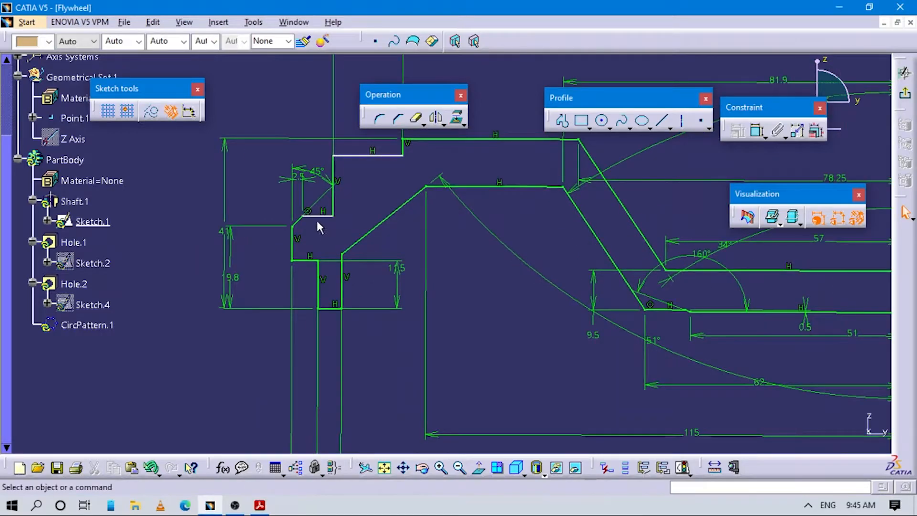
Step: Make the lower ledge's outer endpoint coincident with the upper endpoint of the short chamfer line
click(316, 216)
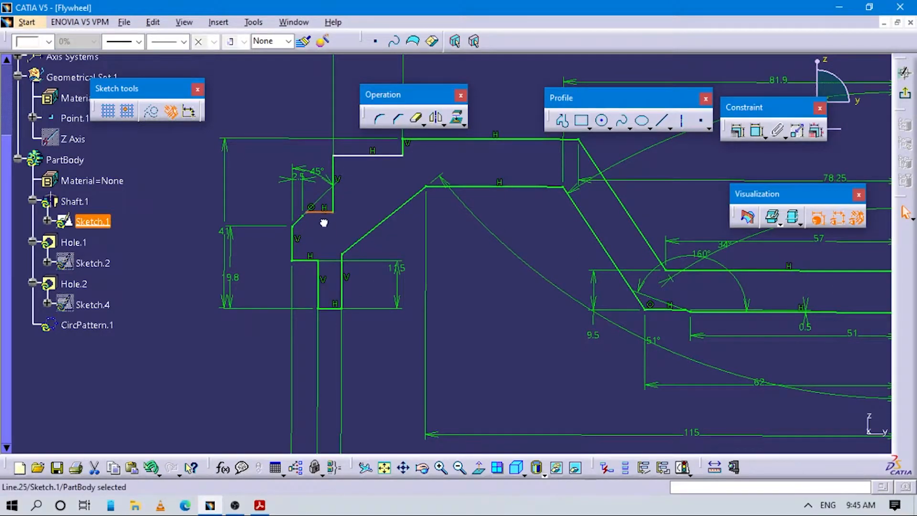
middle_drag(342, 233, 335, 158)
mouse_move(260, 284)
middle_down()
mouse_move(465, 268)
mouse_move(466, 253)
middle_up()
click(485, 288)
click(424, 194)
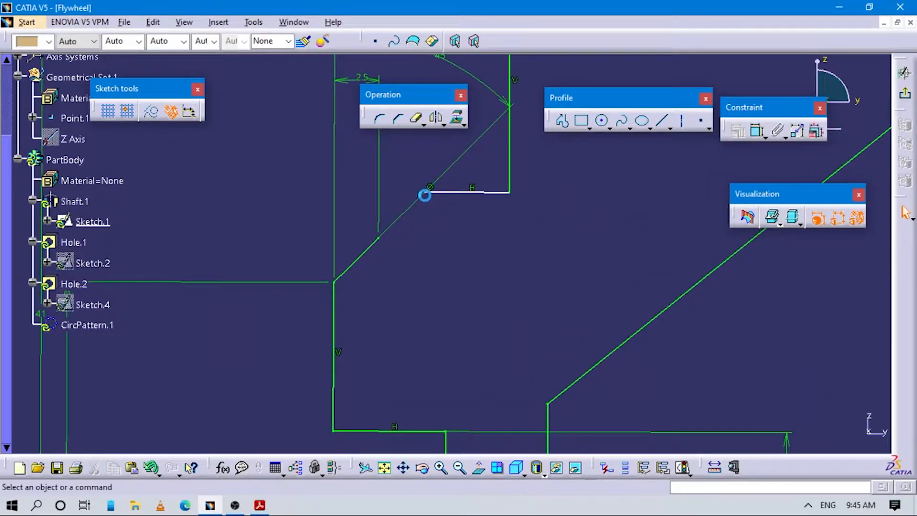
ctrl+click(379, 239)
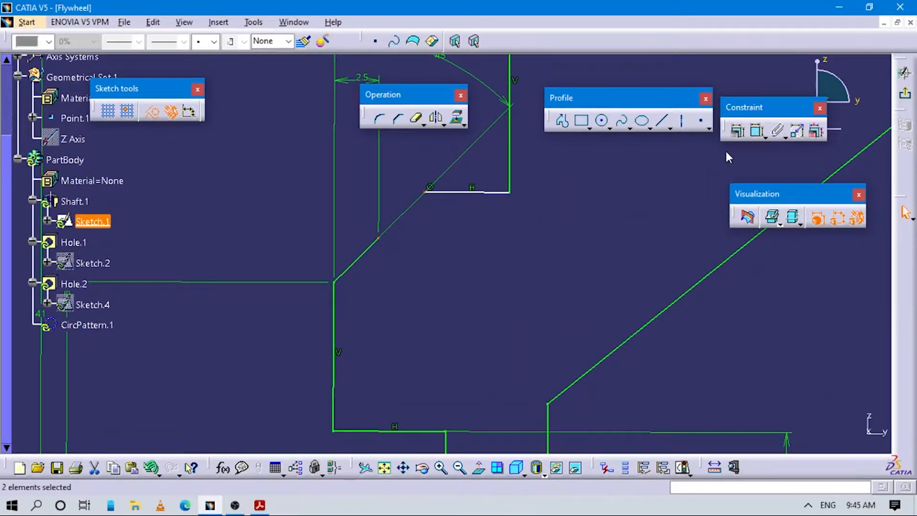
click(759, 130)
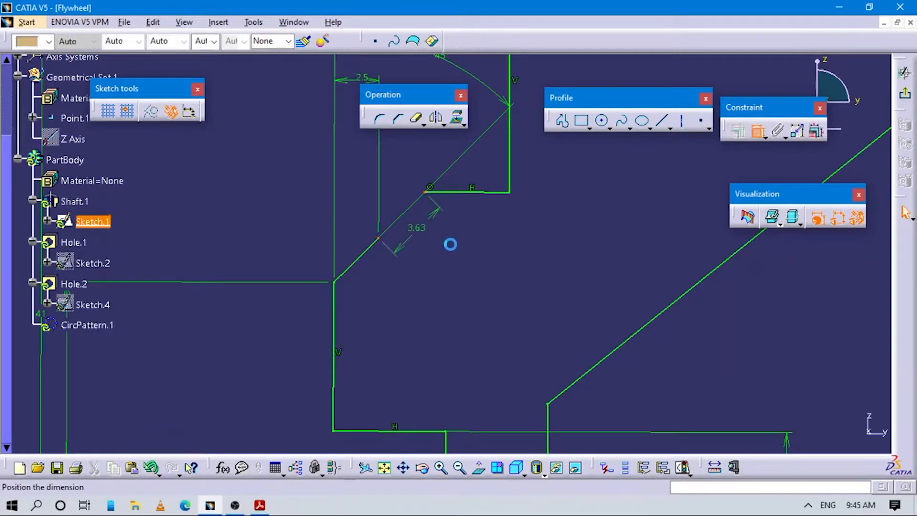
right_click(448, 241)
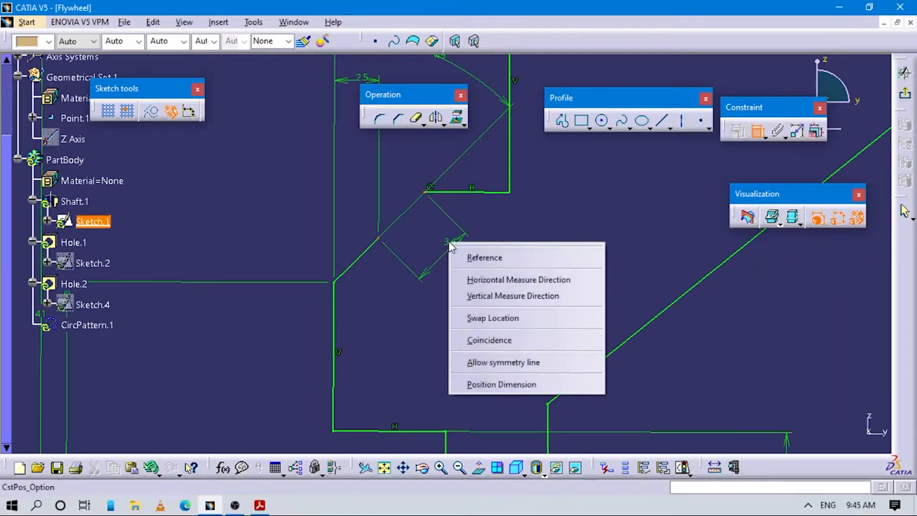
click(497, 341)
Step: Nudge the unconstrained upper ledge to test its freedom and examine Detail E and Detail C in the PDF drawing for its height
middle_drag(594, 373, 594, 430)
mouse_move(601, 267)
middle_down()
mouse_move(605, 272)
mouse_move(594, 250)
mouse_move(456, 358)
middle_up()
click(420, 279)
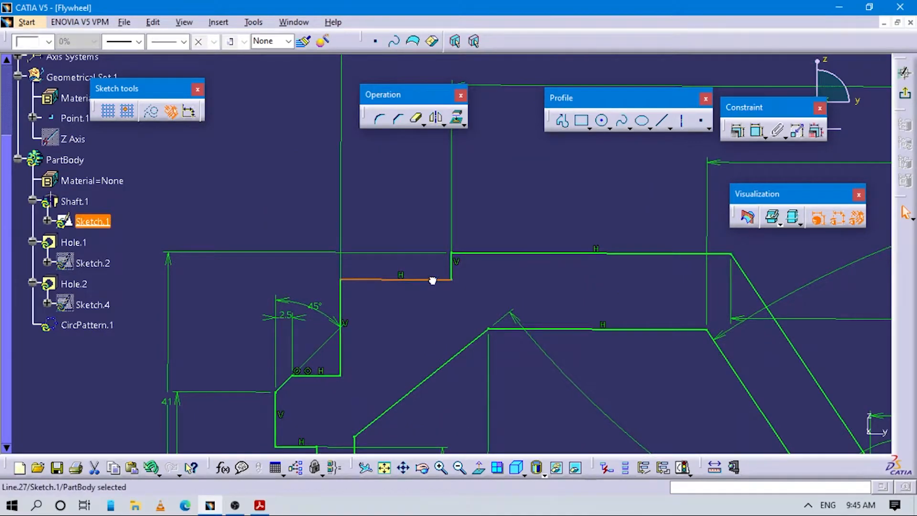
mouse_move(437, 281)
mouse_down()
mouse_move(438, 268)
mouse_move(432, 296)
mouse_up()
key(alt+Tab)
mouse_move(340, 332)
mouse_down()
mouse_move(410, 315)
mouse_move(443, 281)
mouse_up()
drag(395, 313, 437, 164)
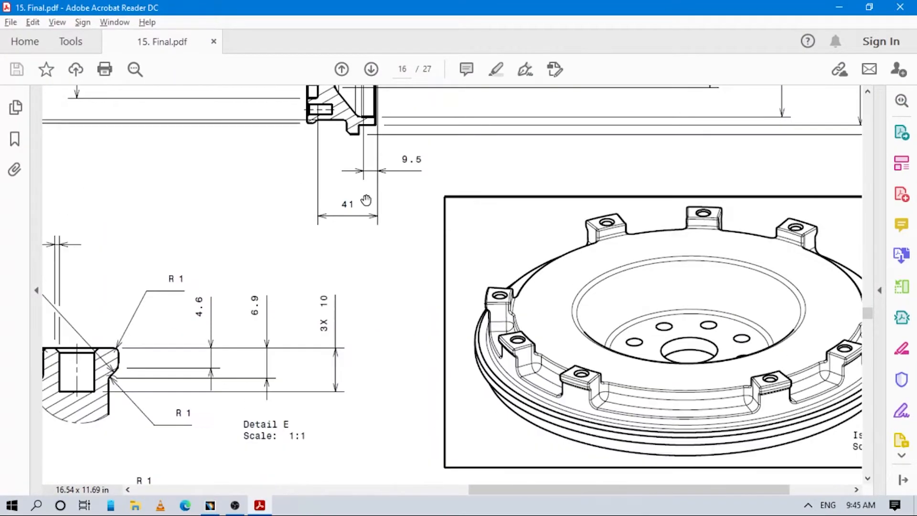
drag(264, 424, 446, 330)
drag(460, 364, 450, 209)
drag(471, 338, 485, 259)
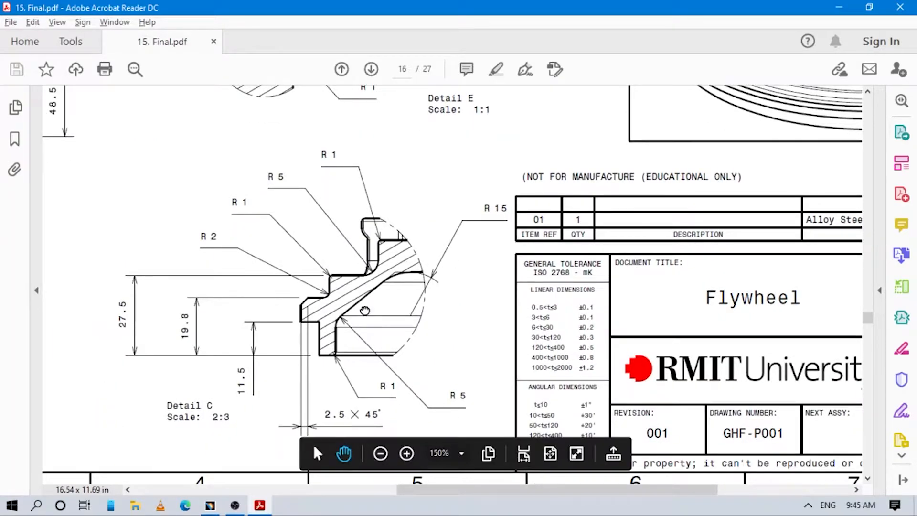
drag(360, 314, 372, 307)
key(alt+Tab)
middle_drag(438, 264, 484, 308)
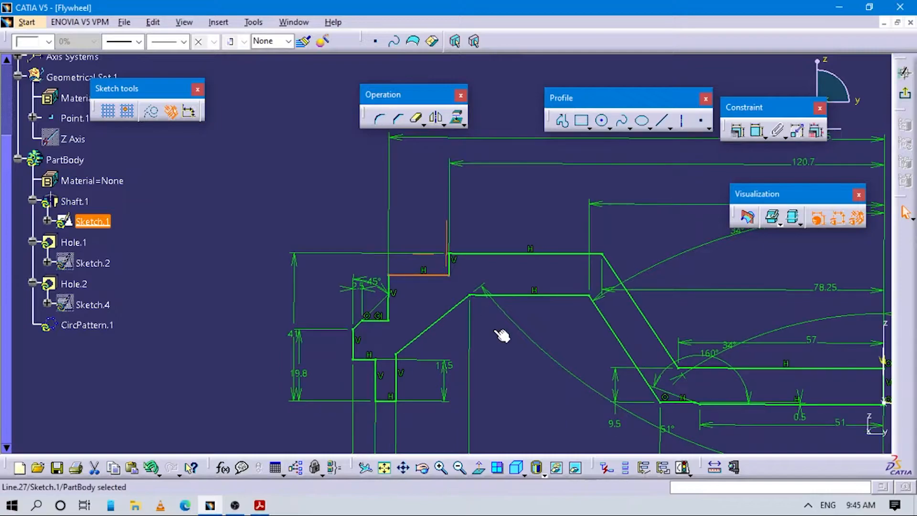
key(alt+Tab)
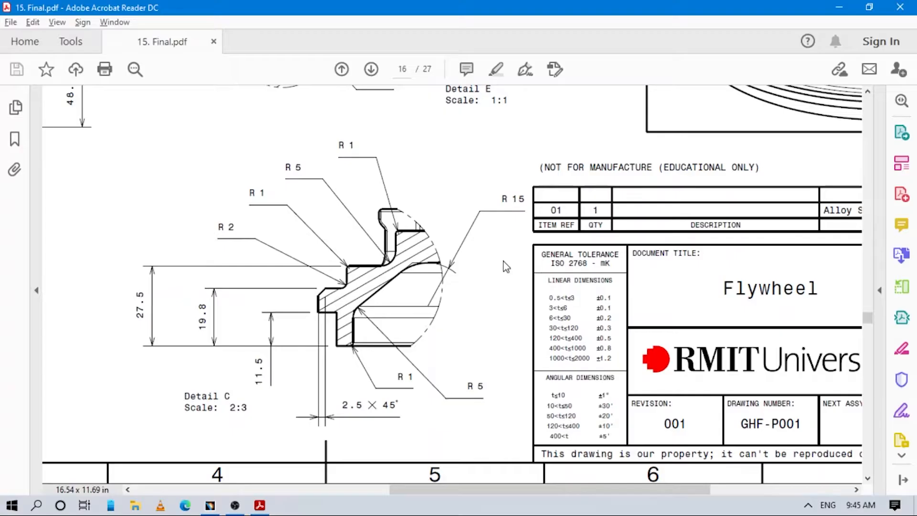
key(alt+Tab)
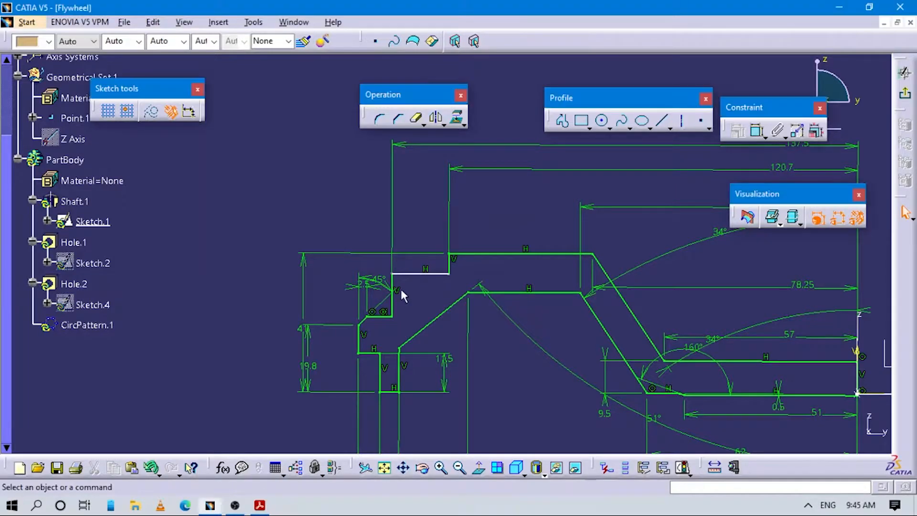
Step: Search the other detail views and Section view B-B in the PDF drawing for a dimension locating the upper ledge
key(alt+Tab)
mouse_move(585, 325)
mouse_down()
mouse_move(311, 302)
mouse_move(355, 362)
mouse_up()
mouse_move(516, 255)
mouse_down()
mouse_move(584, 378)
mouse_move(383, 301)
mouse_move(579, 312)
mouse_move(668, 263)
mouse_up()
mouse_move(520, 275)
mouse_down()
mouse_move(603, 338)
mouse_move(671, 192)
mouse_up()
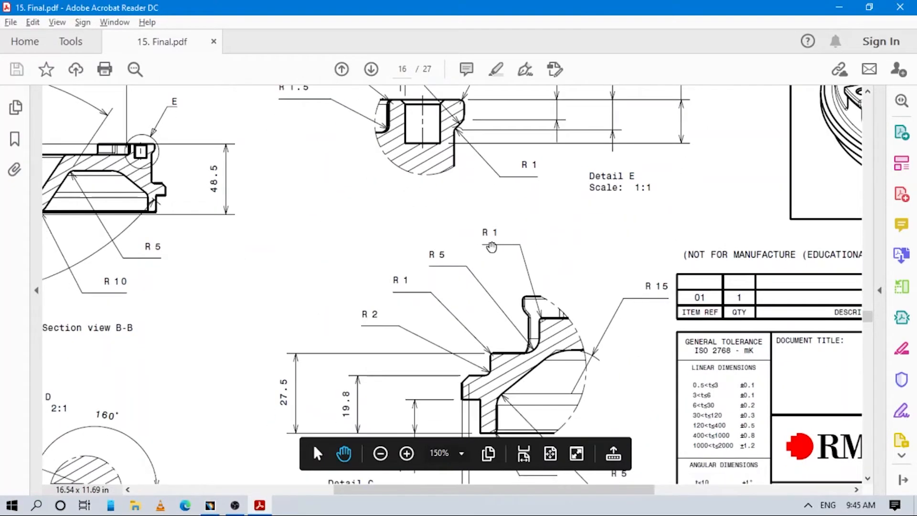
drag(480, 239, 834, 171)
mouse_move(582, 205)
mouse_down()
mouse_move(733, 293)
mouse_move(765, 355)
mouse_move(761, 189)
mouse_up()
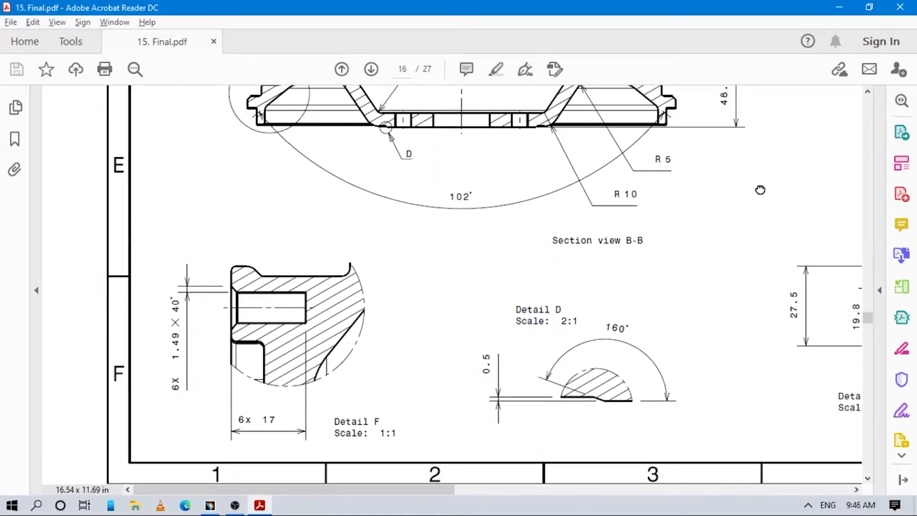
mouse_move(761, 190)
mouse_down()
mouse_move(762, 205)
mouse_move(646, 220)
mouse_move(440, 191)
mouse_move(316, 190)
mouse_move(523, 251)
mouse_move(560, 318)
mouse_up()
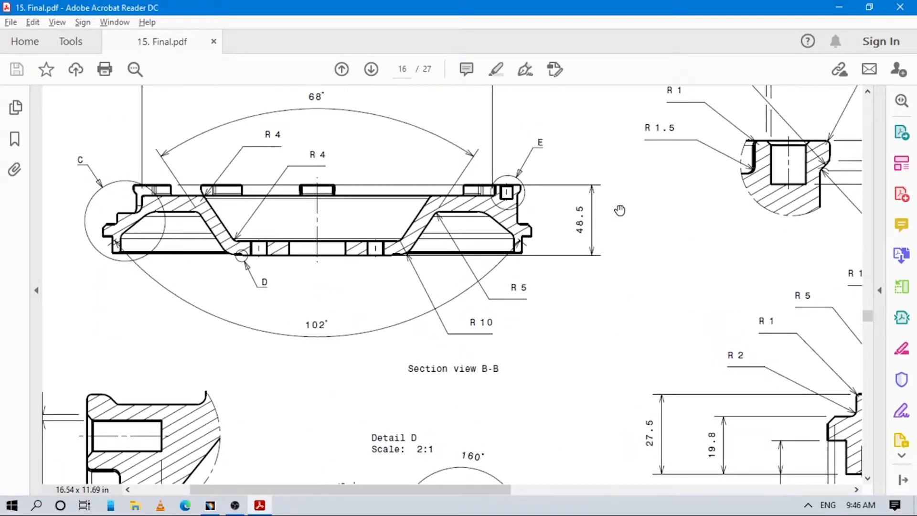
key(alt+Tab)
middle_drag(461, 333, 514, 368)
click(757, 131)
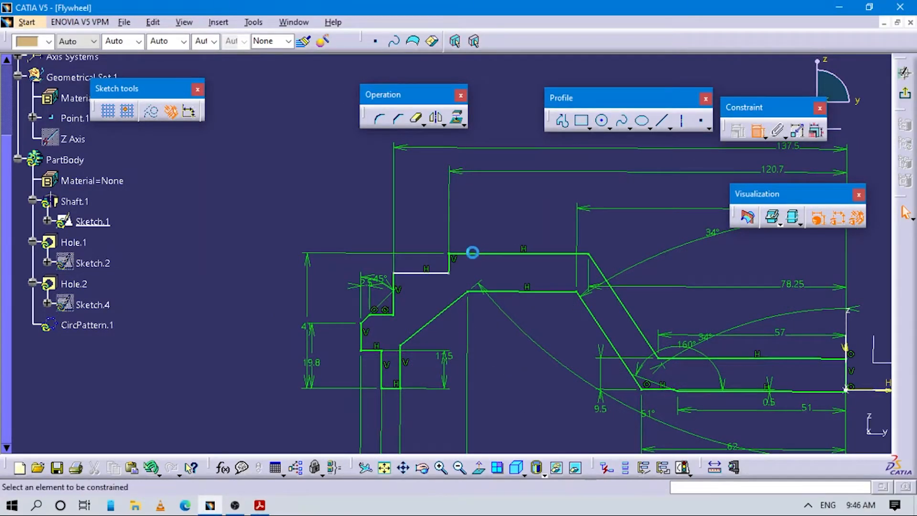
click(391, 388)
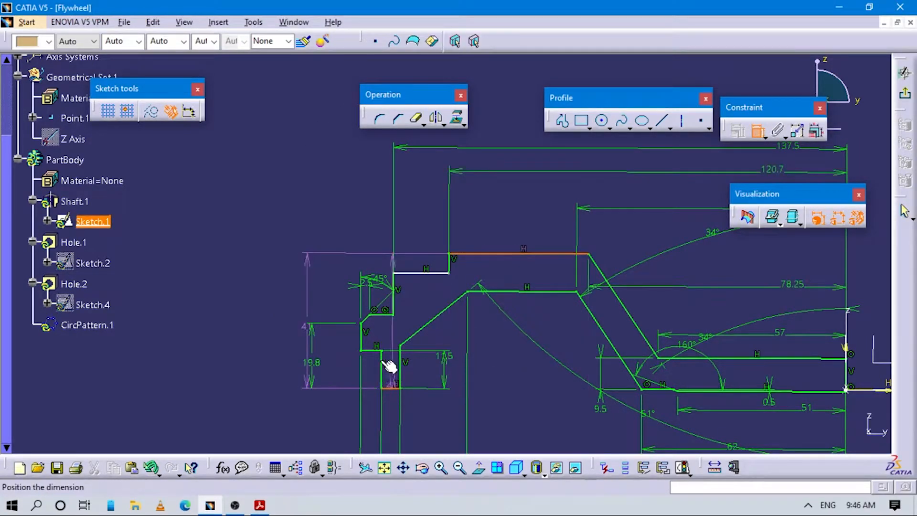
key(Escape)
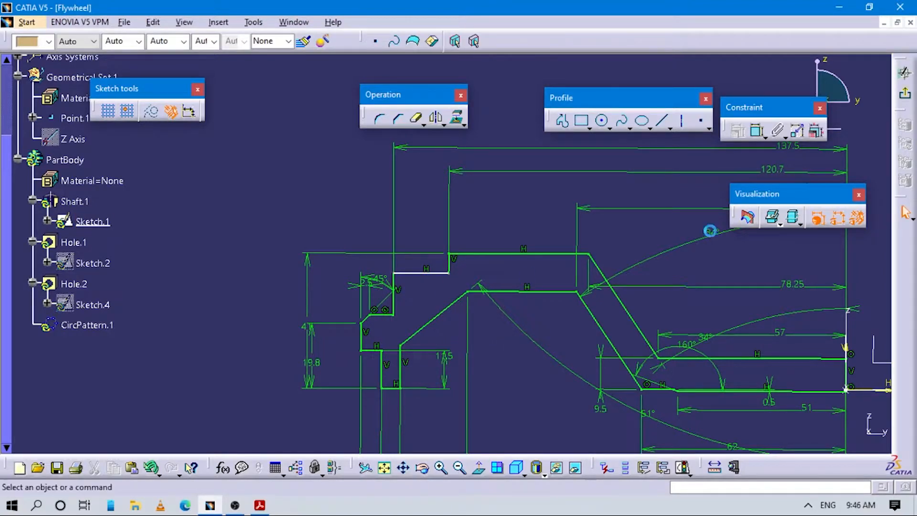
Step: Dimension the upper ledge's horizontal length and delete that dimension again
click(424, 273)
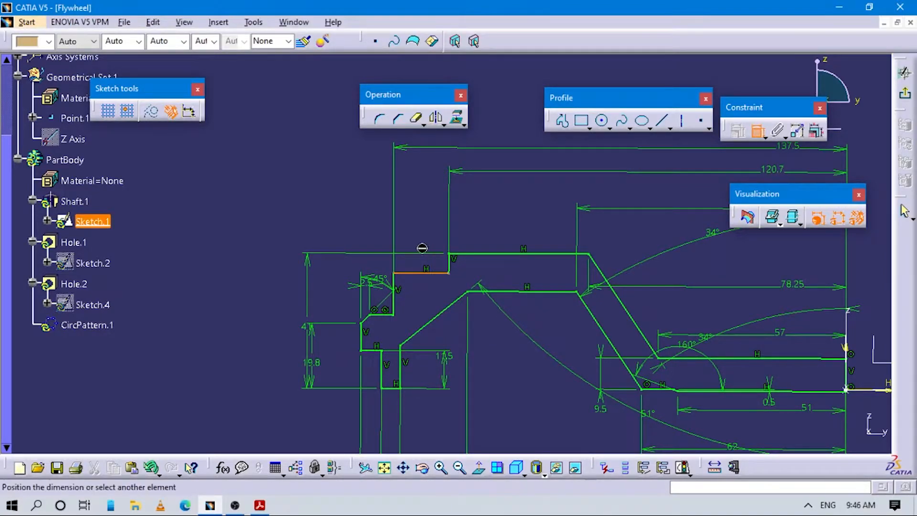
click(424, 237)
middle_drag(488, 311, 459, 273)
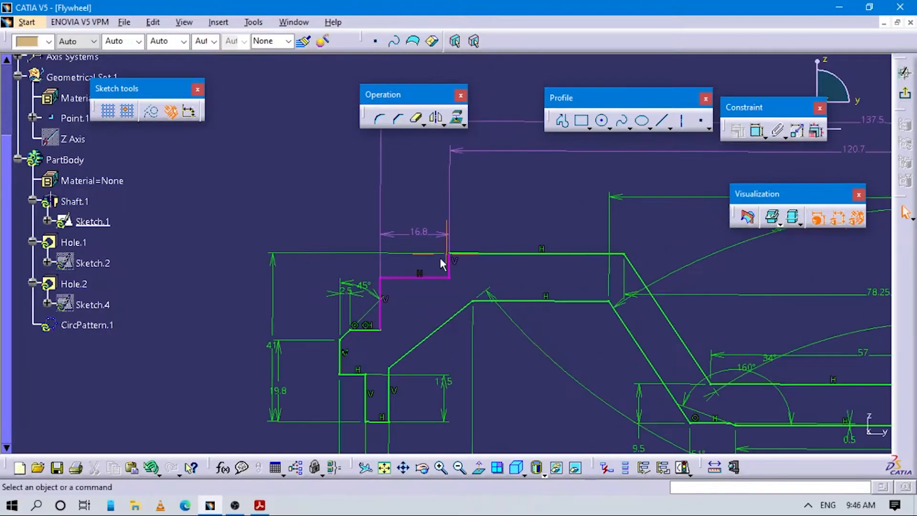
double_click(421, 231)
key(Delete)
Step: Dimension the vertical distance between the profile's top edge and the upper ledge, and open its value for editing
mouse_move(495, 365)
middle_down()
mouse_move(462, 321)
mouse_move(416, 284)
middle_up()
click(416, 285)
drag(428, 290, 433, 293)
click(535, 391)
click(757, 131)
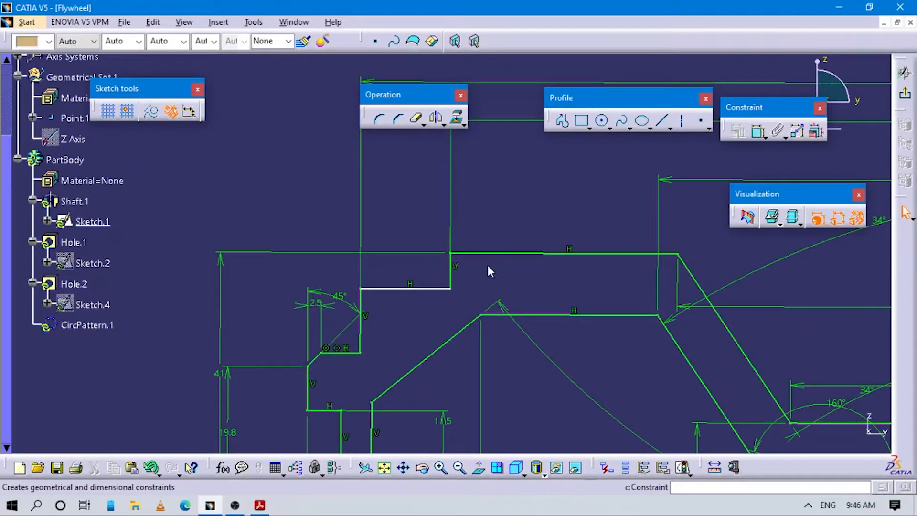
click(464, 254)
click(418, 271)
double_click(420, 269)
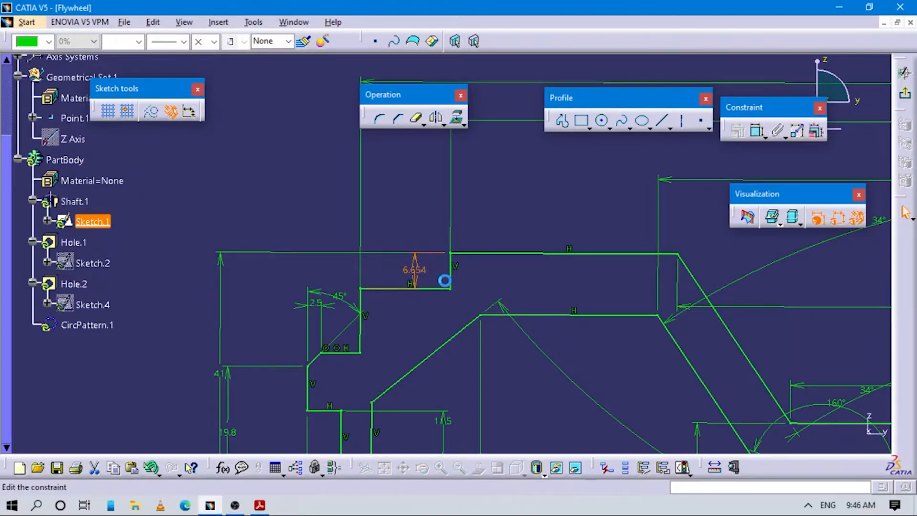
Step: Check the rim details in the PDF drawing and set the vertical distance from the top edge to the upper ledge to 15 mm
key(alt+Tab)
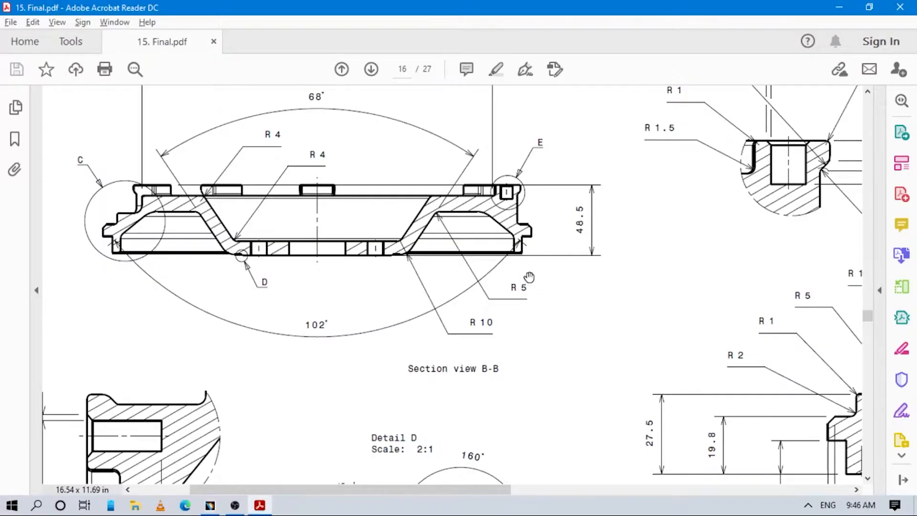
drag(510, 376, 401, 223)
drag(470, 299, 244, 327)
drag(571, 265, 615, 423)
mouse_move(463, 248)
mouse_down()
mouse_move(483, 289)
mouse_move(400, 297)
mouse_up()
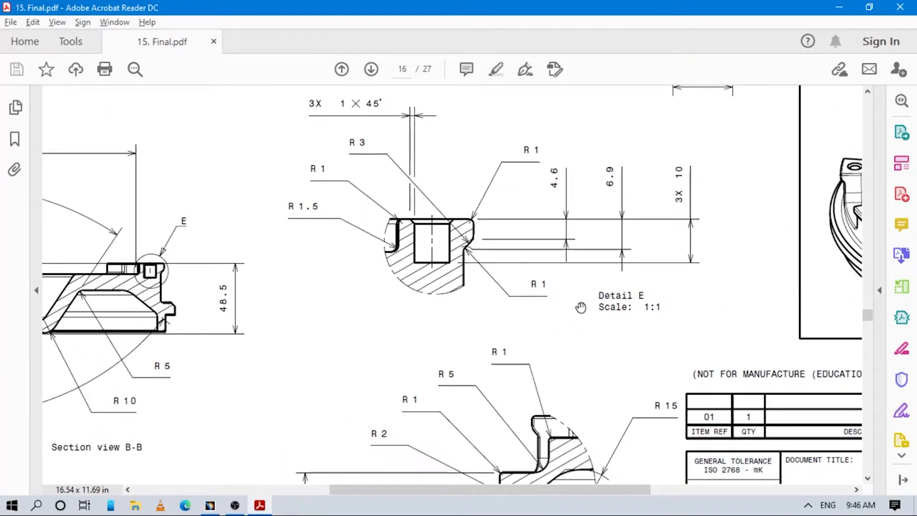
key(alt+Tab)
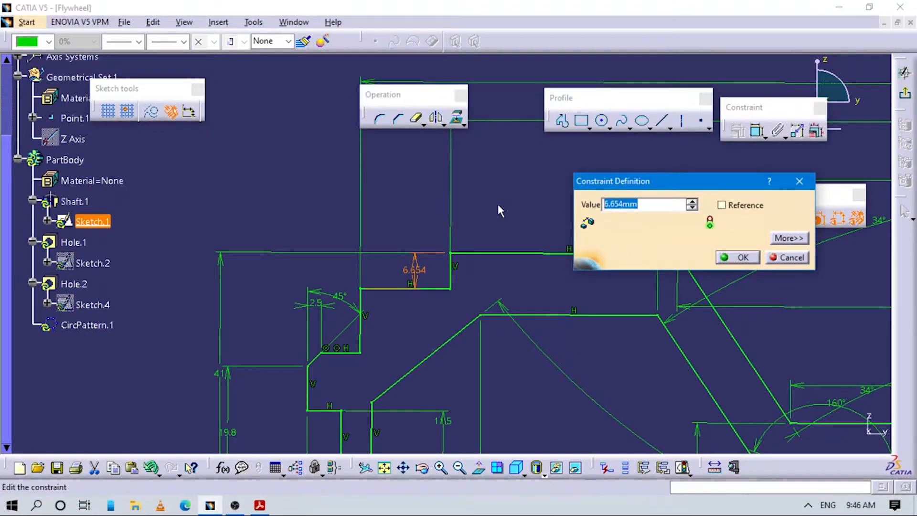
text(15)
key(Return)
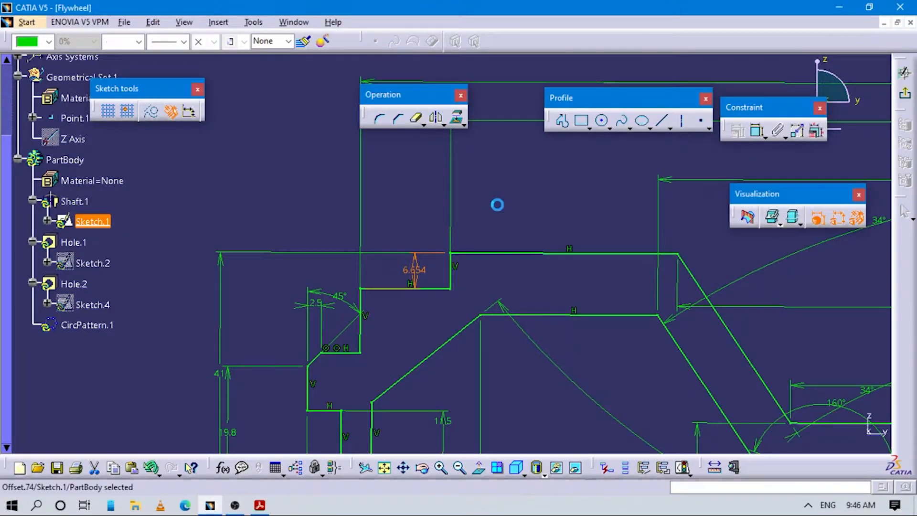
double_click(415, 291)
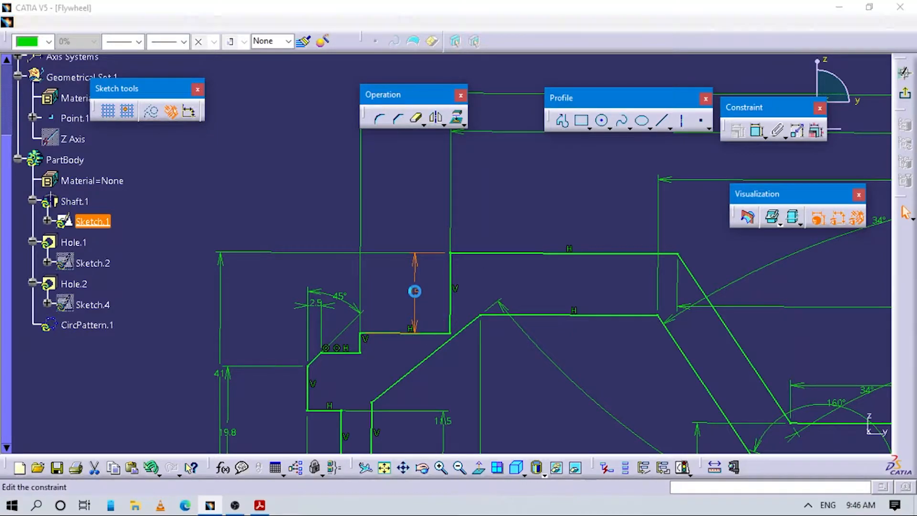
key(Return)
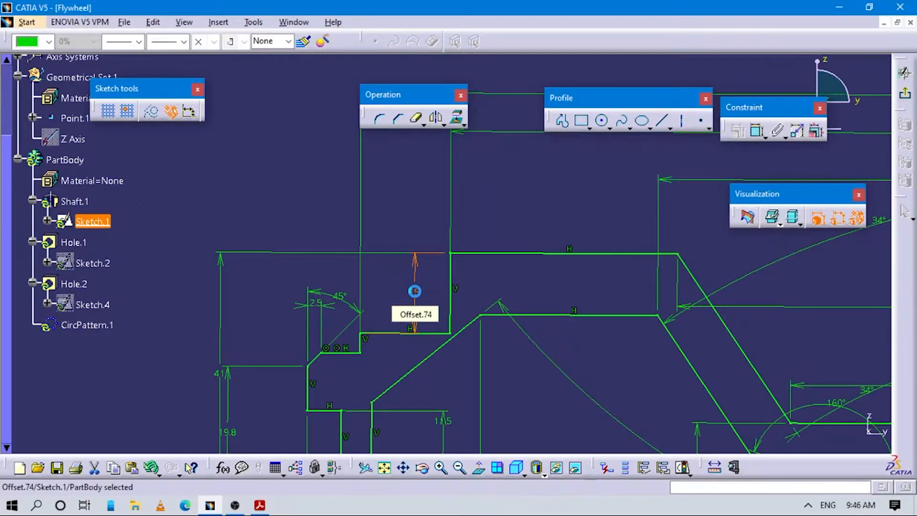
Step: Exit the profile sketch and fillet the two upper outer edges of the stepped rim with a 1 mm radius
ctrl+middle_drag(582, 392, 584, 447)
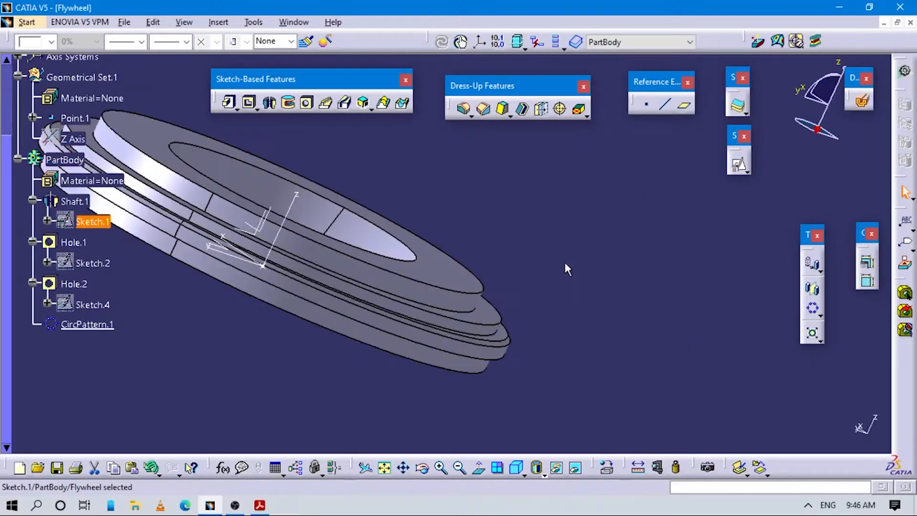
mouse_move(423, 263)
middle_down()
mouse_move(402, 336)
mouse_move(331, 311)
mouse_move(424, 221)
mouse_move(435, 249)
middle_up()
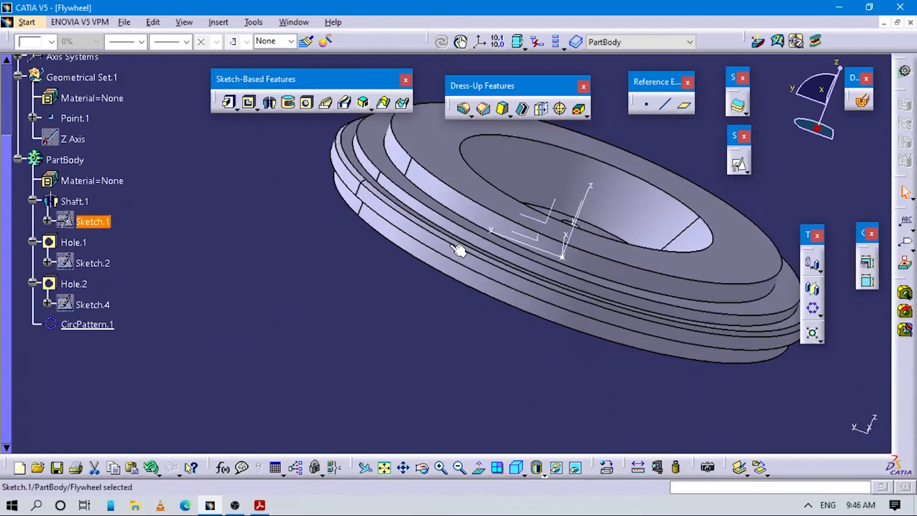
click(463, 109)
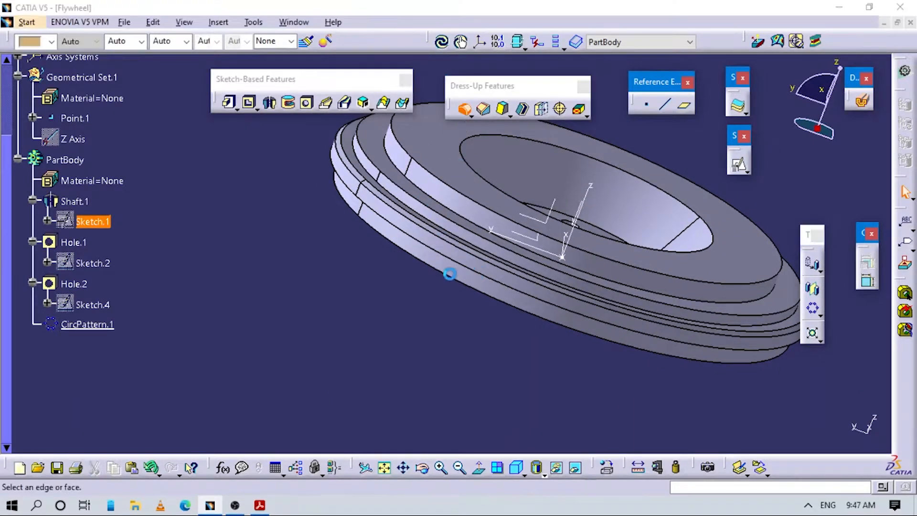
middle_drag(409, 279, 526, 172)
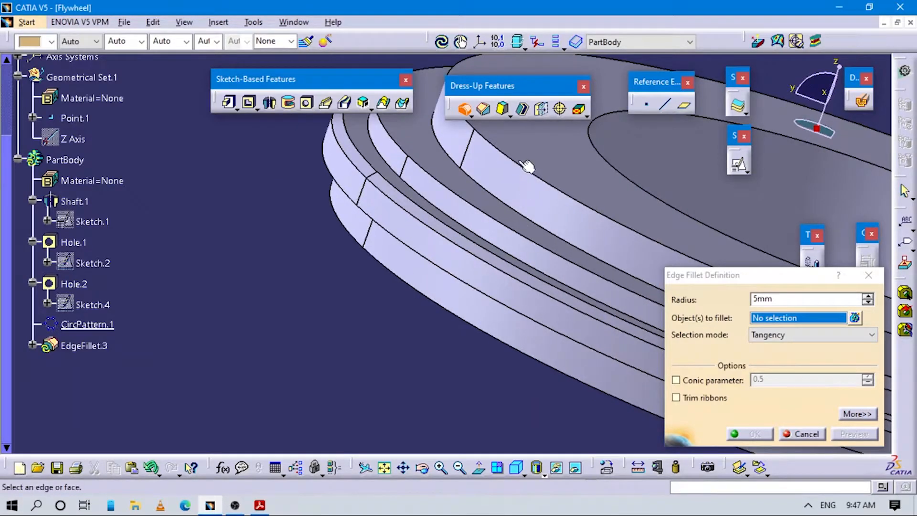
click(510, 156)
middle_drag(475, 266, 370, 311)
click(369, 303)
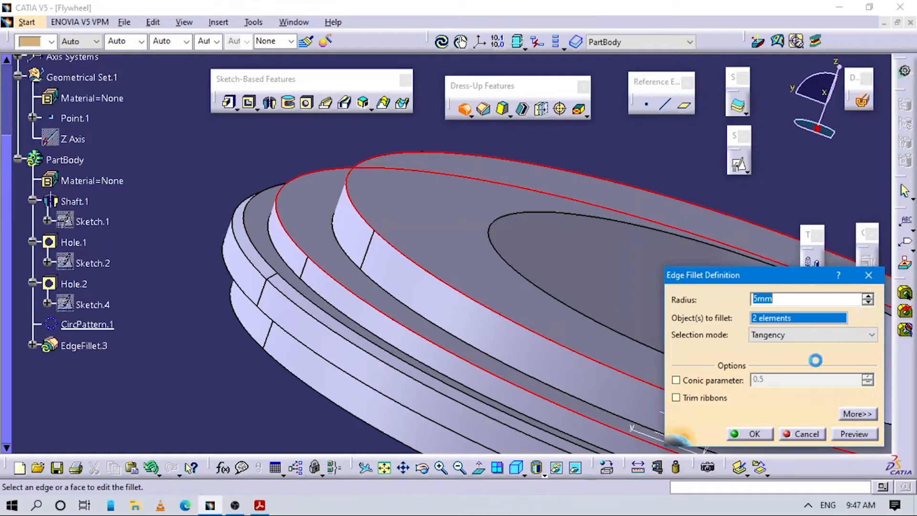
drag(779, 298, 631, 316)
text(1)
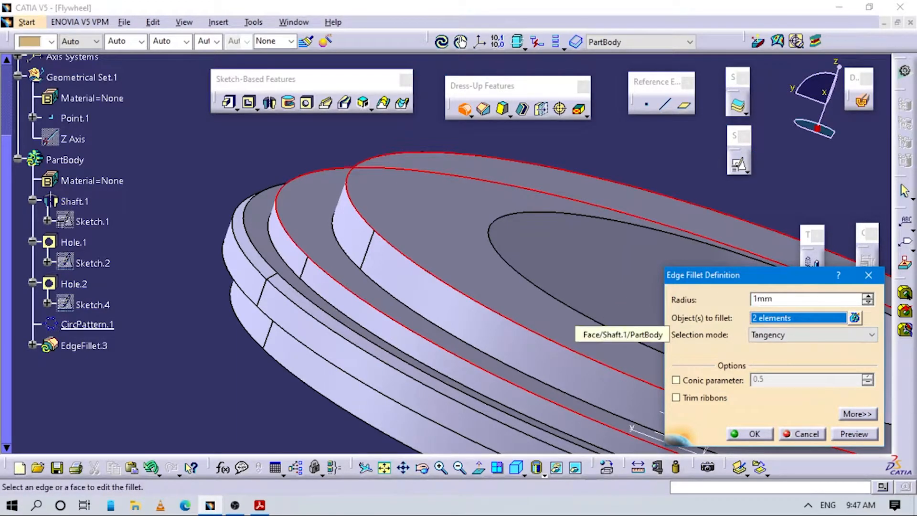
key(Return)
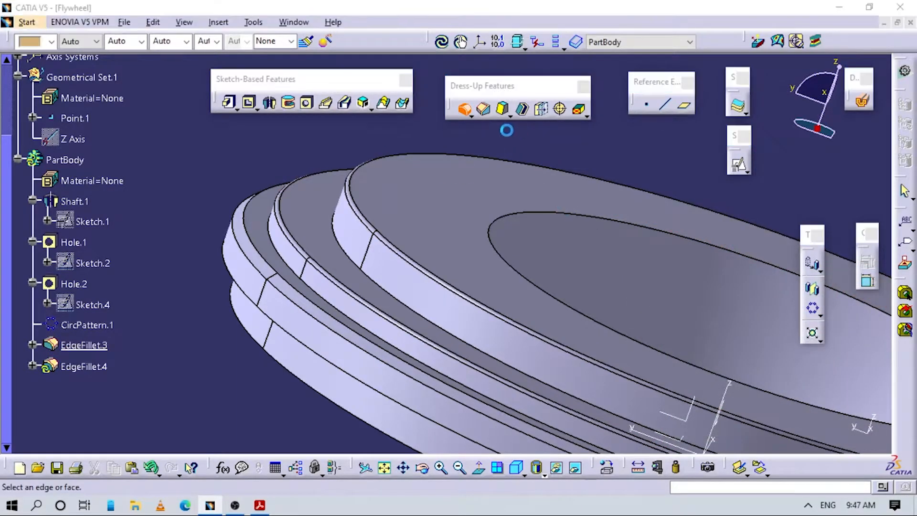
Step: Check the rim radii in the PDF drawing and fillet the inner corner below the uppermost rim step with 5 mm
key(alt+Tab)
scroll(451, 262, down, 5)
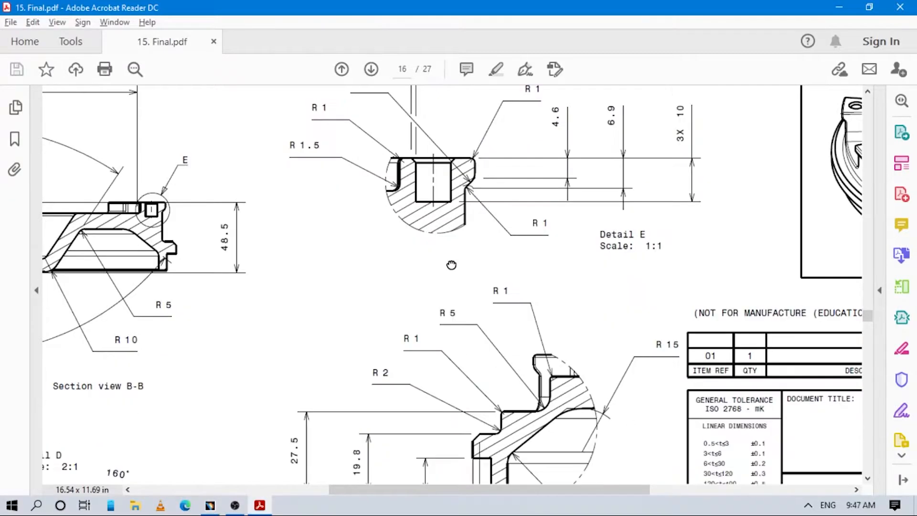
key(alt+Tab)
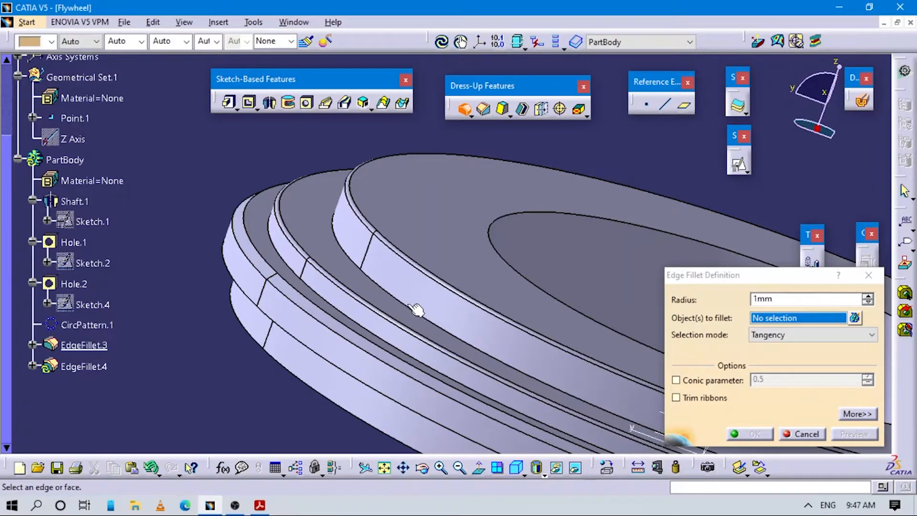
click(402, 302)
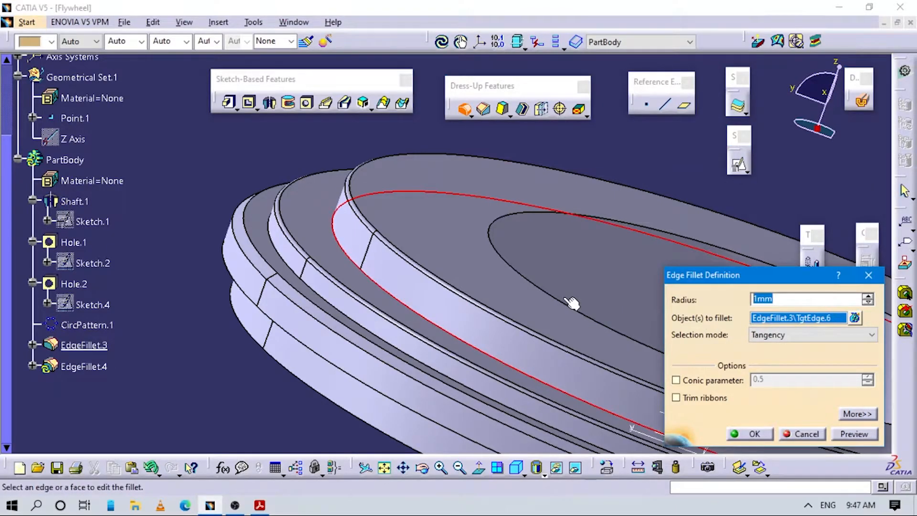
text(5)
key(Return)
Step: Check Detail C in the PDF drawing and fillet the inner corner at the base of the second rim step with 2 mm
key(alt+Tab)
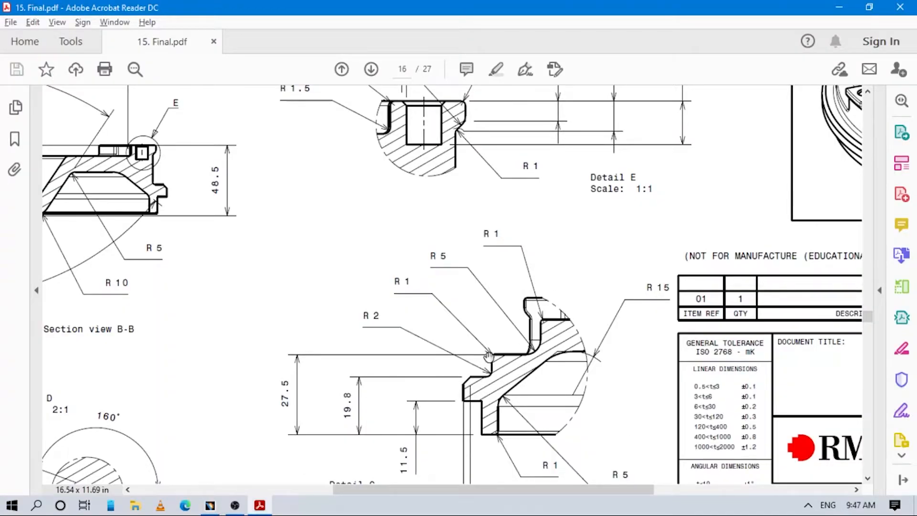
key(alt+Tab)
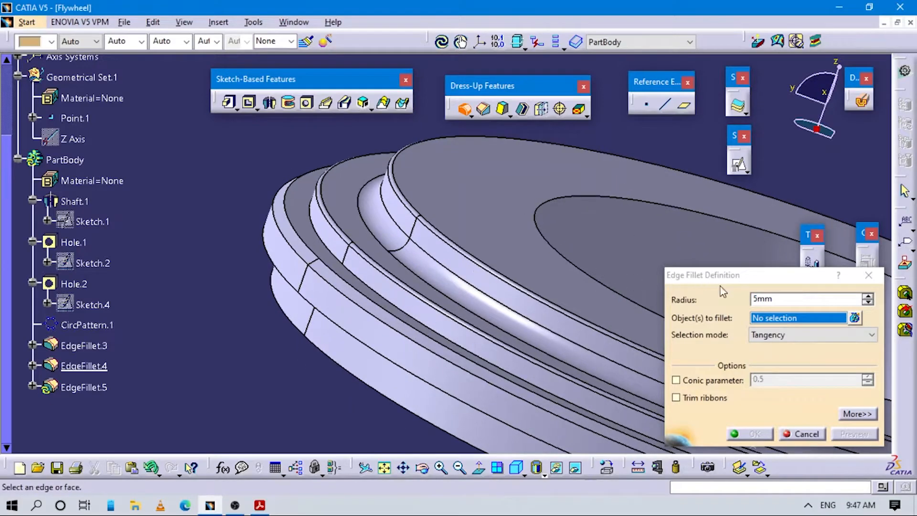
click(681, 300)
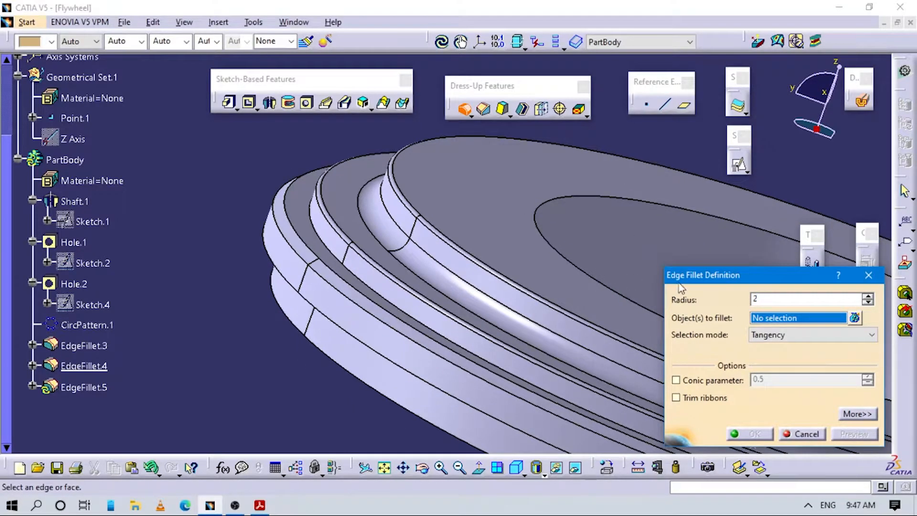
ctrl+middle_drag(385, 311, 340, 242)
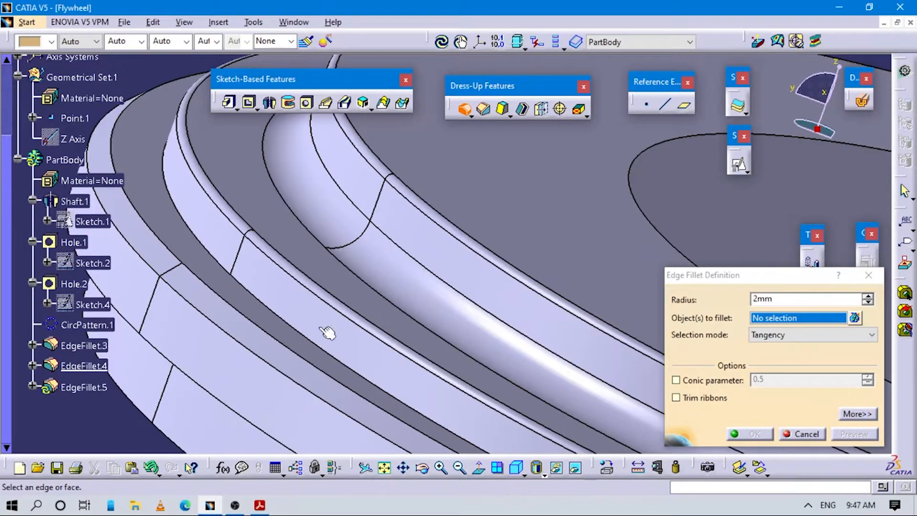
click(309, 324)
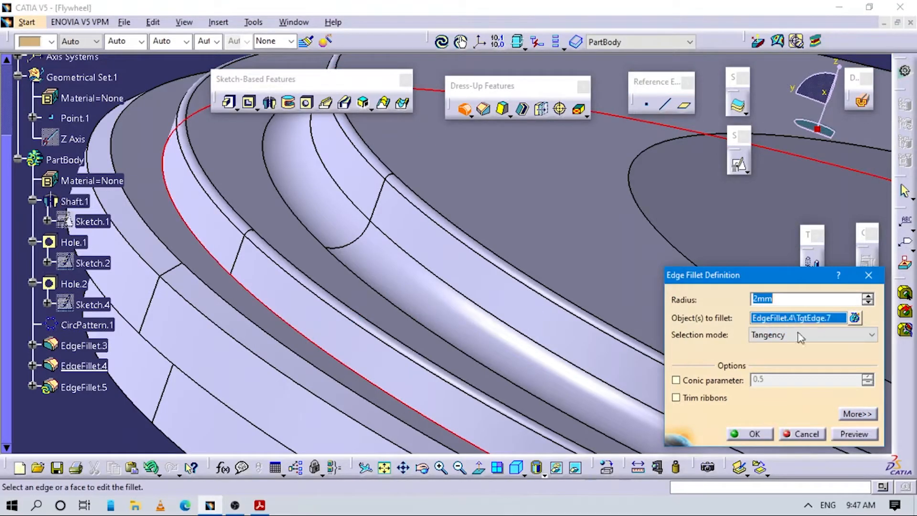
click(854, 434)
click(752, 434)
Step: Check Detail C and fillet the two ends of the sloped face in the rim's underside cavity, 5 mm at the outer edge and 15 mm at the inner edge
key(alt+Tab)
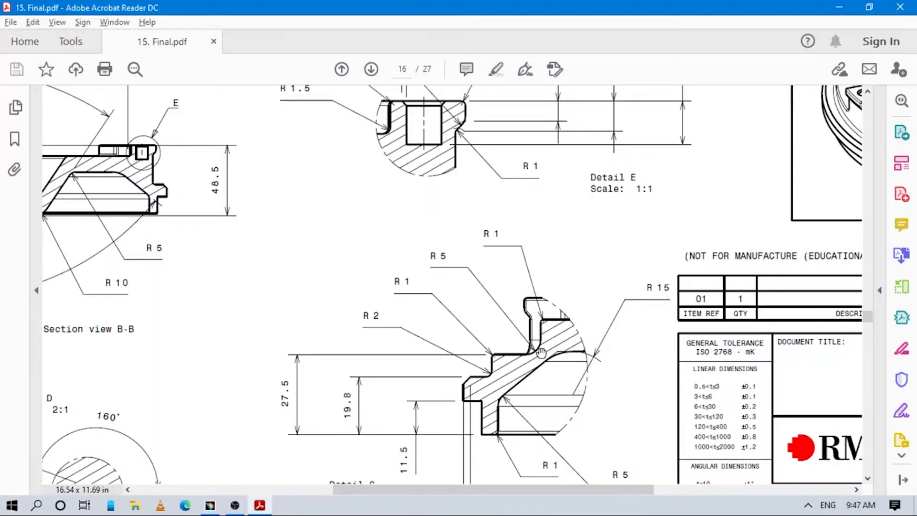
mouse_move(534, 407)
mouse_down()
mouse_move(491, 331)
mouse_move(433, 287)
mouse_up()
key(alt+Tab)
mouse_move(470, 325)
middle_down()
mouse_move(442, 320)
mouse_move(364, 176)
mouse_move(569, 511)
mouse_move(452, 362)
mouse_move(497, 389)
mouse_move(553, 462)
mouse_move(492, 374)
mouse_move(486, 332)
middle_up()
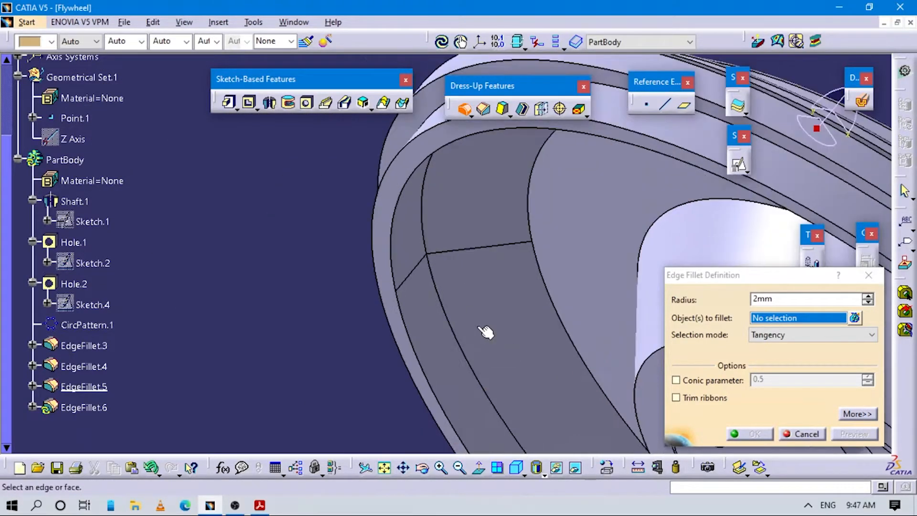
click(444, 294)
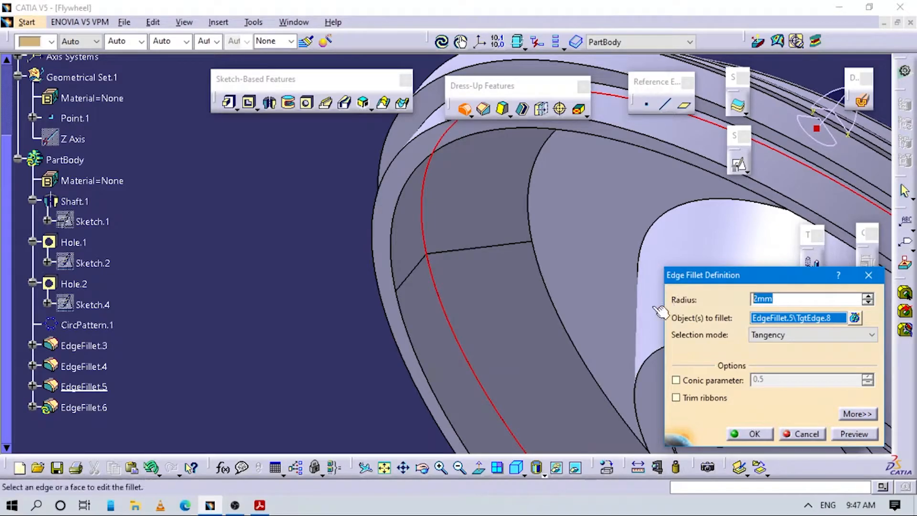
key(alt+Tab)
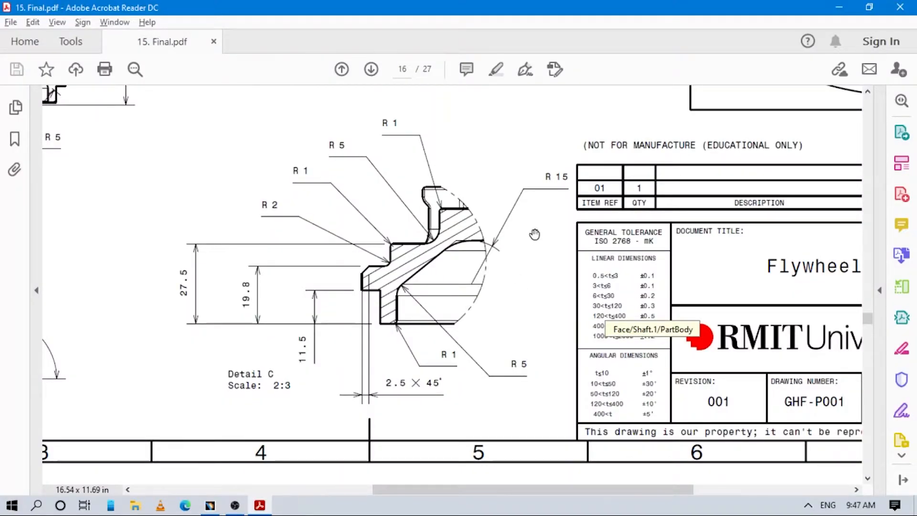
key(alt+Tab)
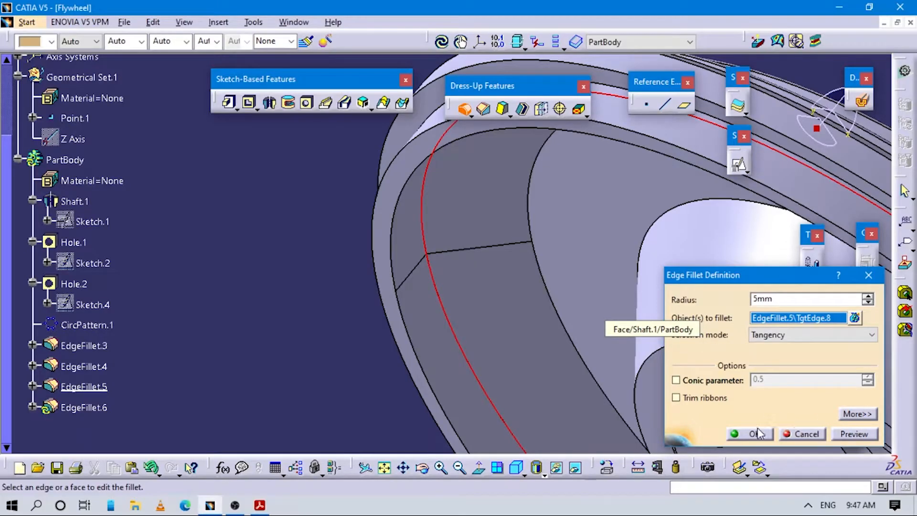
click(758, 432)
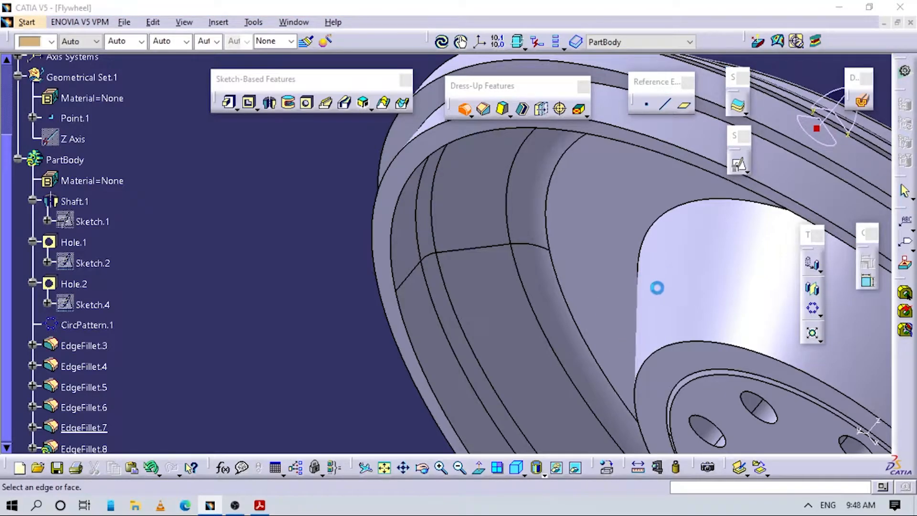
Step: Look through the section views in the PDF drawing for the fillet radii around the conical web and hub
mouse_move(504, 266)
middle_down()
mouse_move(531, 272)
mouse_move(538, 205)
mouse_move(557, 252)
middle_up()
key(alt+Tab)
mouse_move(557, 283)
mouse_down()
mouse_move(221, 360)
mouse_move(256, 412)
mouse_up()
drag(423, 206, 627, 404)
drag(652, 138, 580, 284)
drag(658, 196, 673, 196)
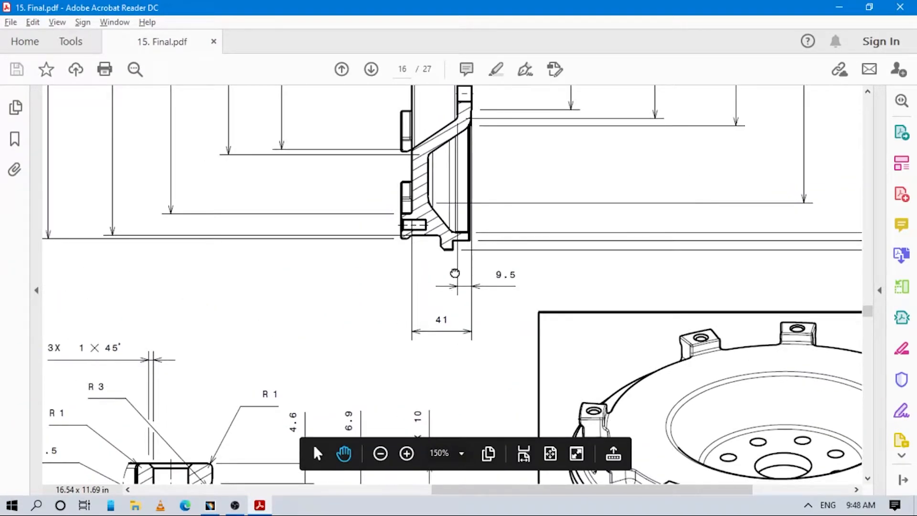
drag(549, 255, 576, 228)
drag(500, 263, 629, 164)
drag(389, 329, 645, 177)
mouse_move(375, 315)
mouse_down()
mouse_move(516, 232)
mouse_move(643, 231)
mouse_move(668, 270)
mouse_up()
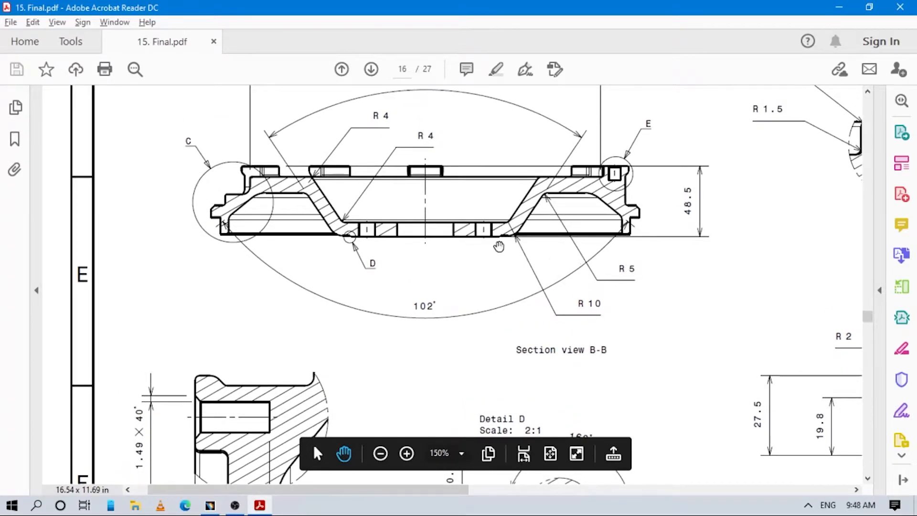
mouse_move(360, 277)
mouse_down()
mouse_move(389, 157)
mouse_move(377, 228)
mouse_move(351, 296)
mouse_up()
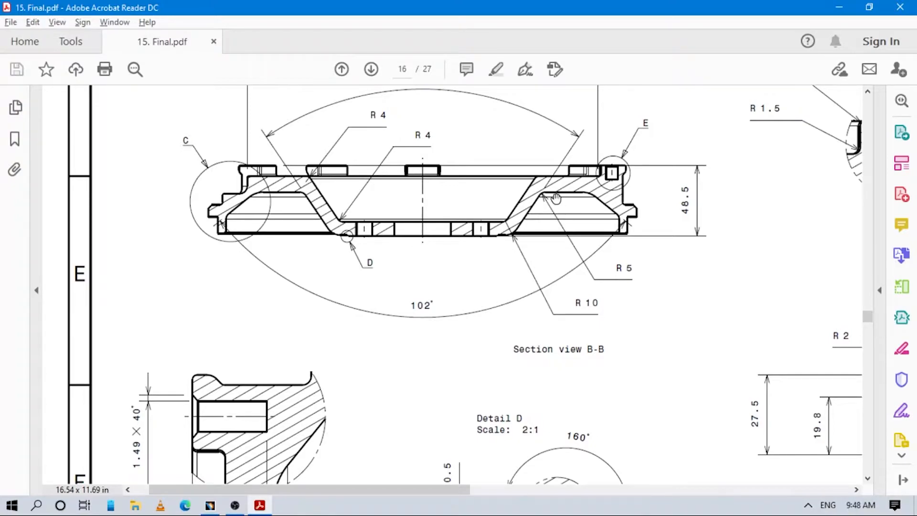
Step: Compare the underside with Section view B-B and fillet the edge where the cone meets the flat web with 5 mm
key(alt+Tab)
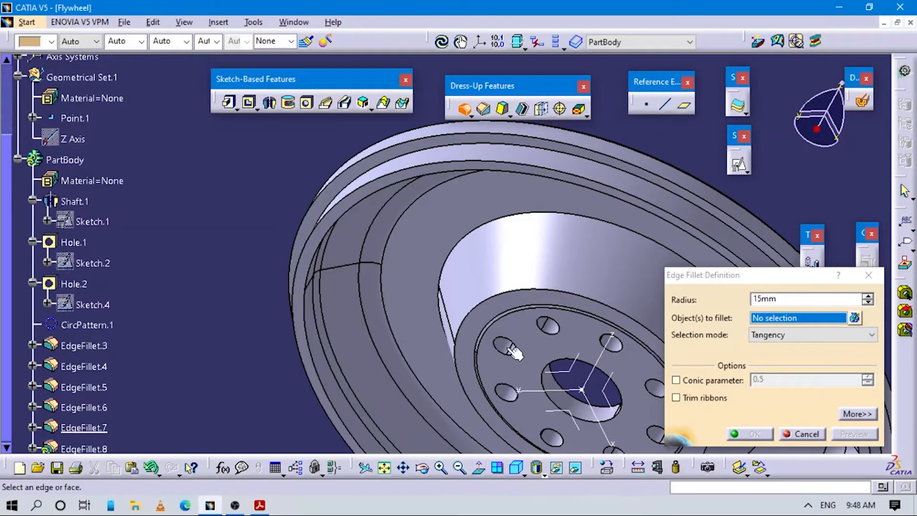
key(alt+Tab)
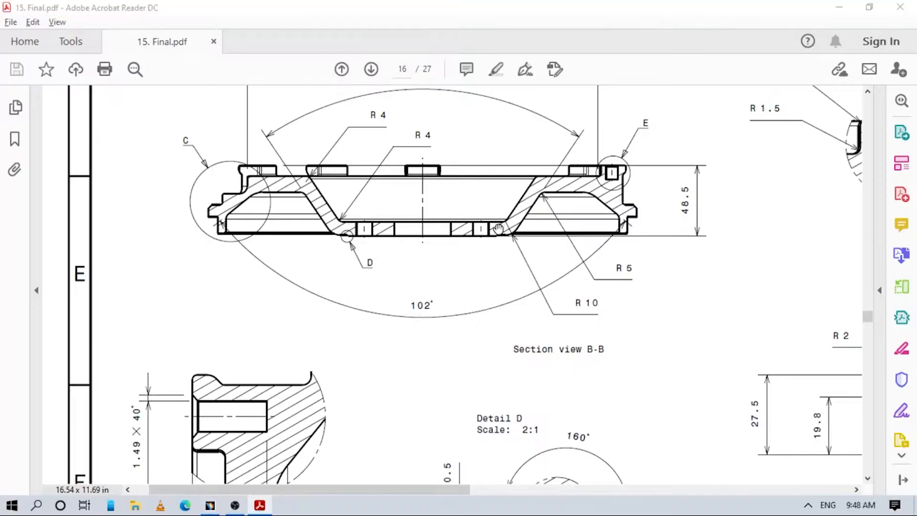
key(alt+Tab)
click(493, 224)
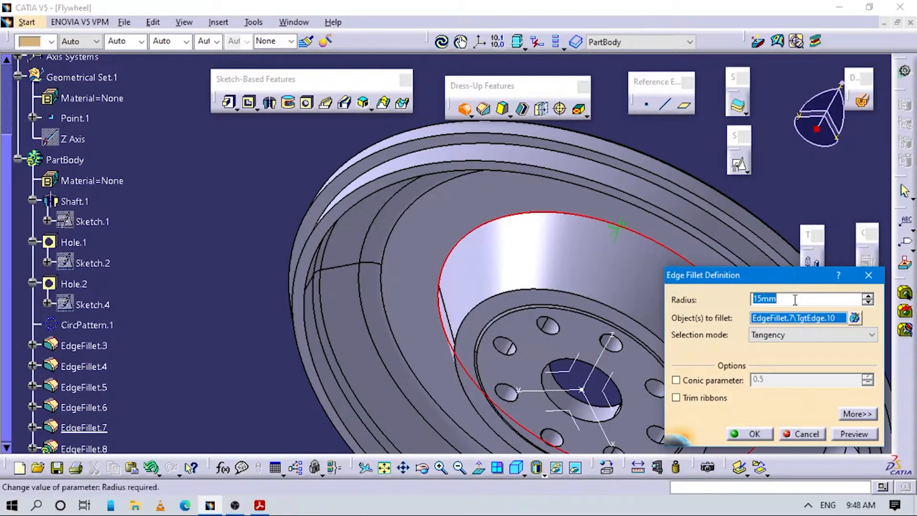
key(Return)
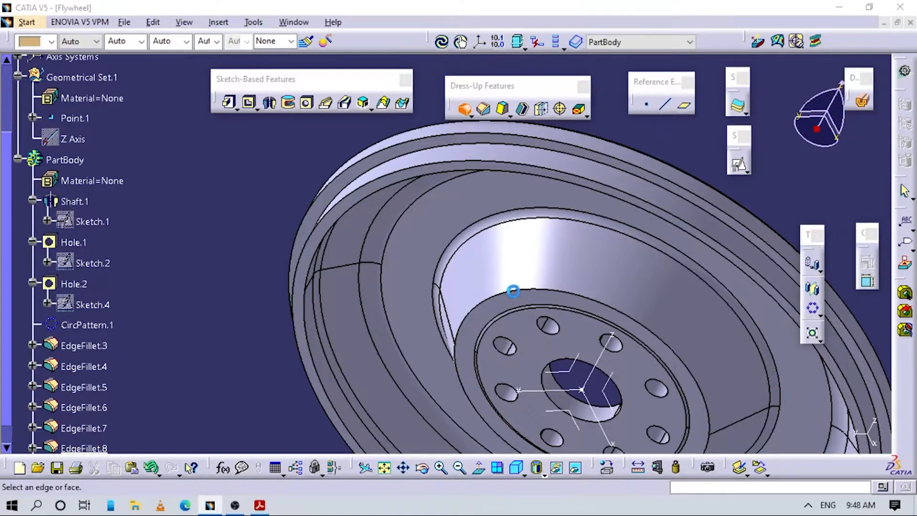
Step: Fillet the underside edge between the cone and the hub face with a 10 mm radius
click(513, 291)
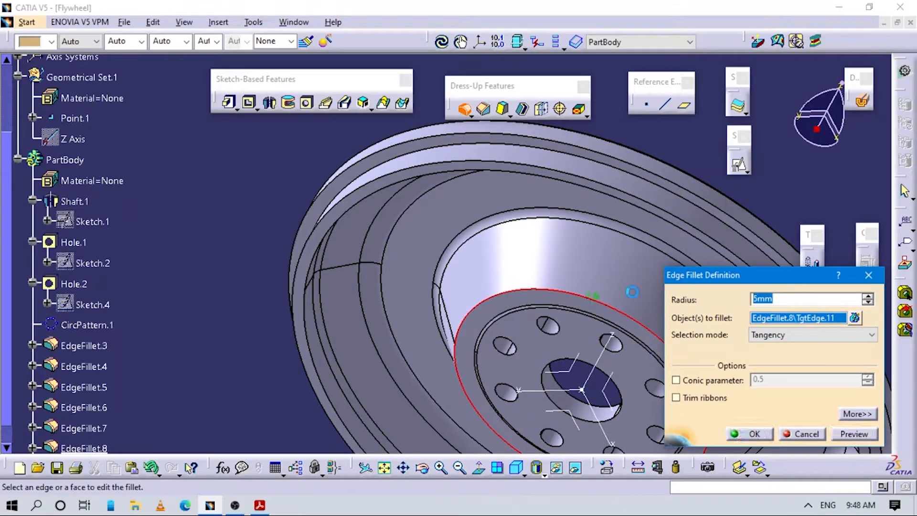
key(Return)
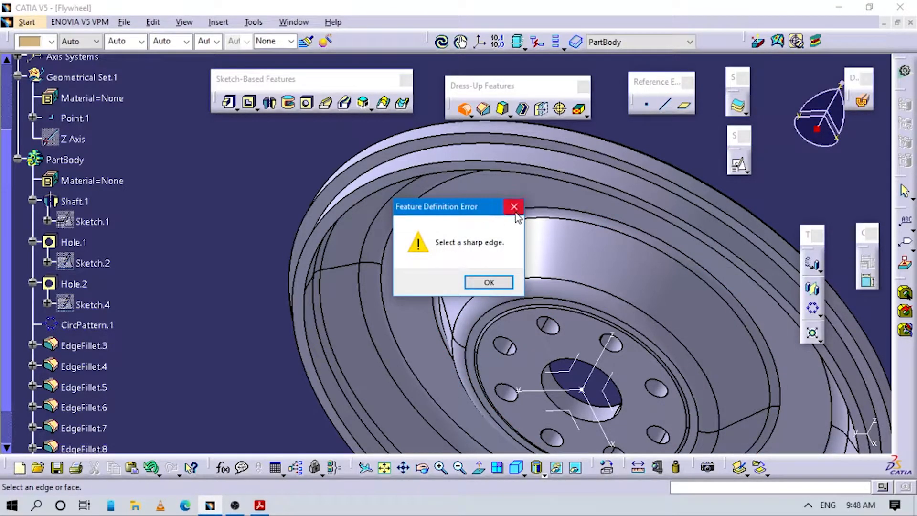
click(515, 212)
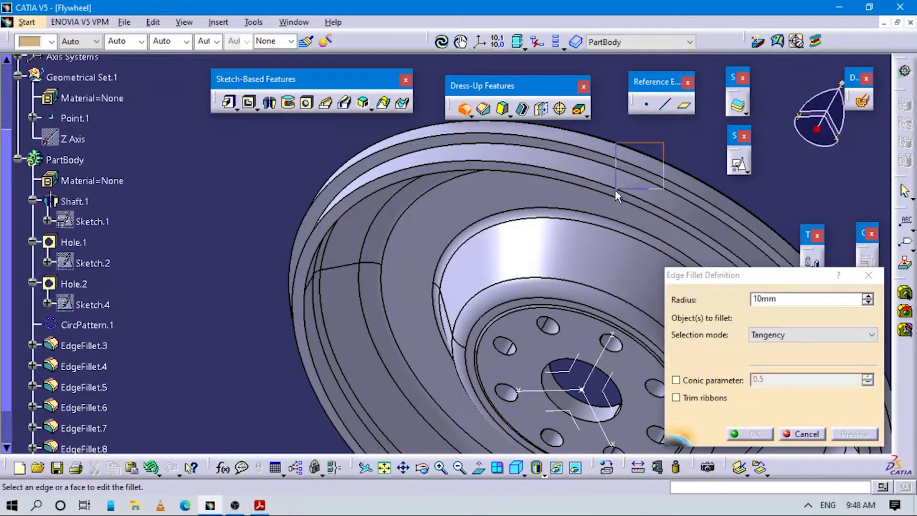
Step: Check Section view B-B and fillet the upper and lower edges of the conical recess on the flywheel's opposite side with 4 mm
middle_drag(665, 147, 535, 205)
key(alt+Tab)
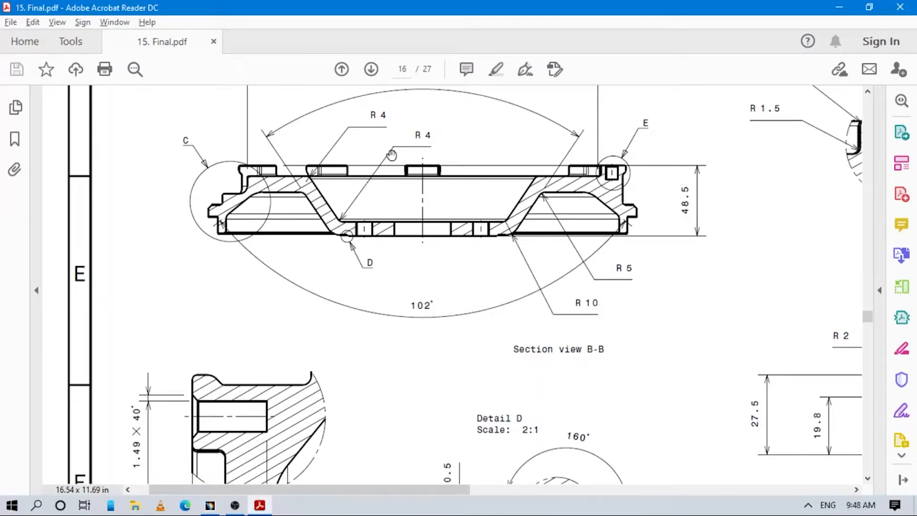
key(alt+Tab)
click(399, 179)
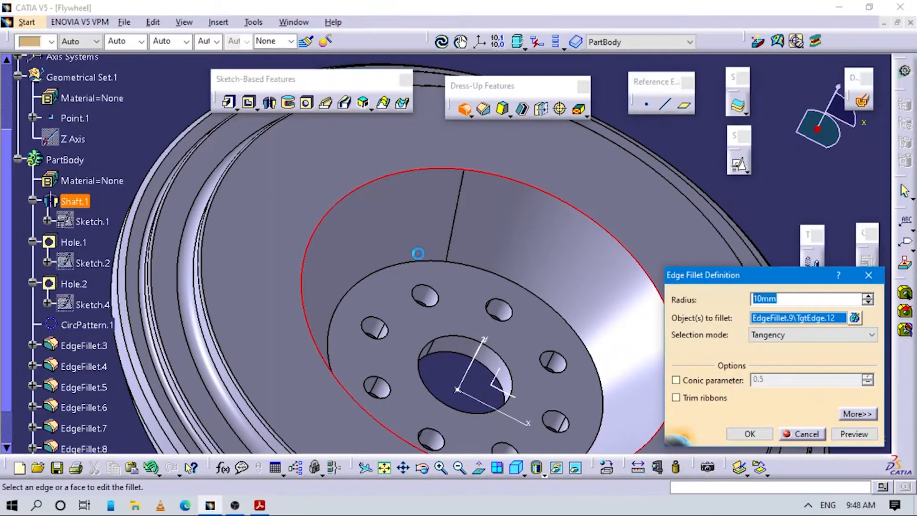
click(410, 262)
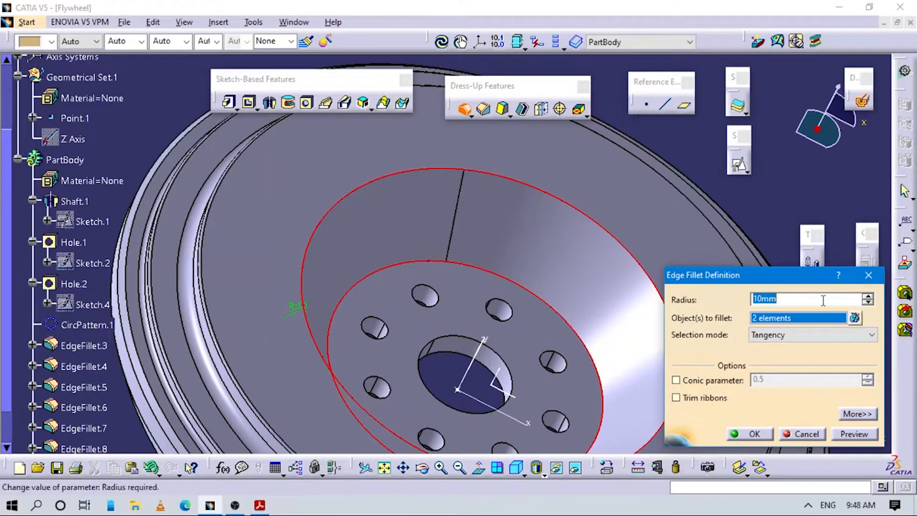
text(4)
key(Return)
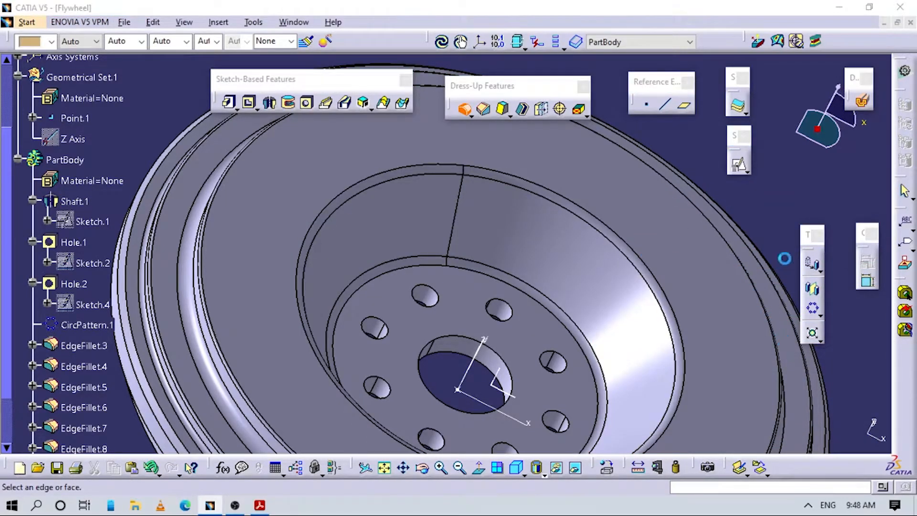
Step: Display the flywheel shaded without its smooth edges in isometric view and inspect the filleted body
click(866, 278)
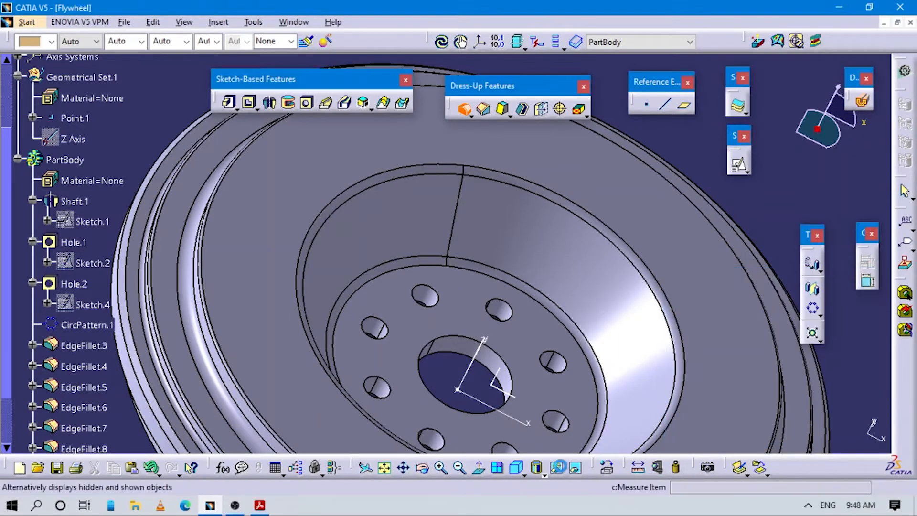
click(545, 474)
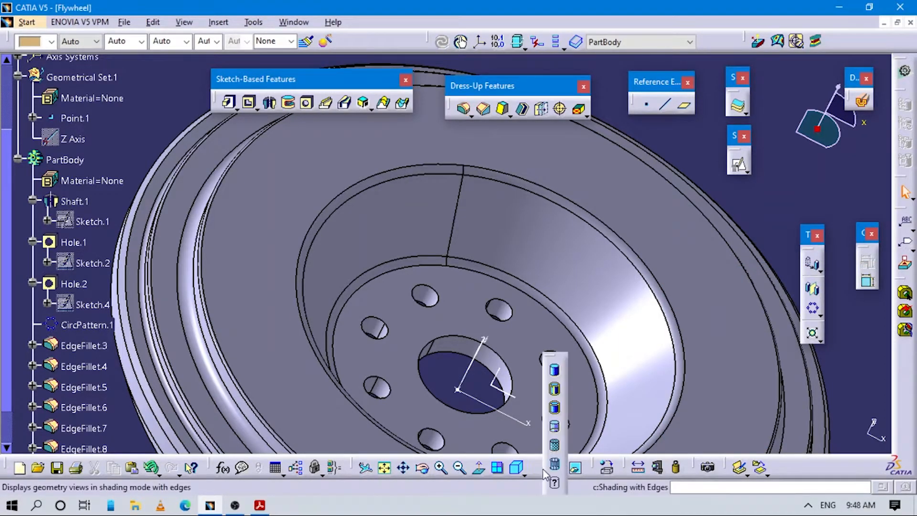
click(554, 370)
middle_drag(684, 332, 501, 377)
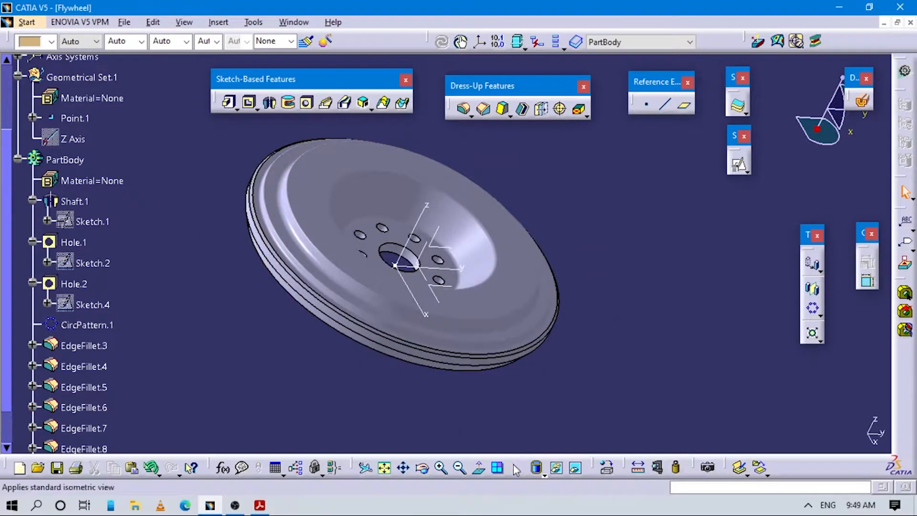
click(516, 468)
middle_drag(669, 256, 583, 281)
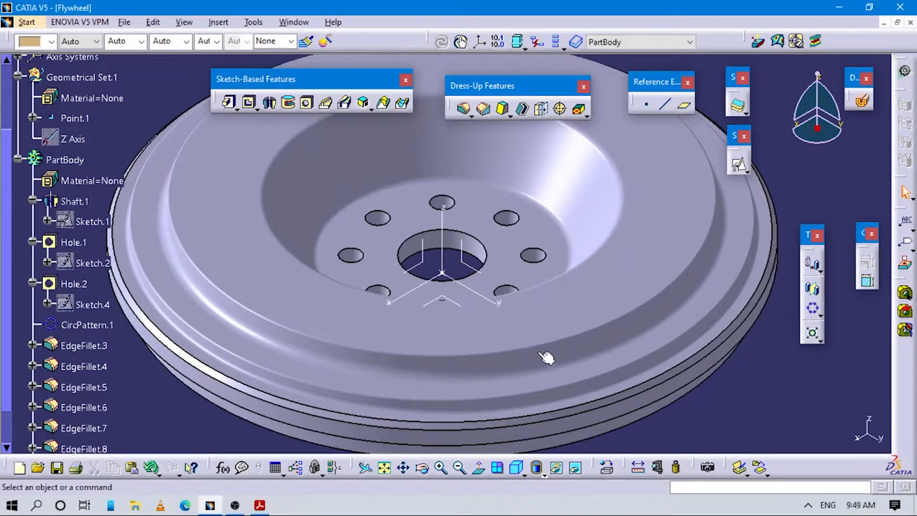
middle_drag(544, 305, 572, 340)
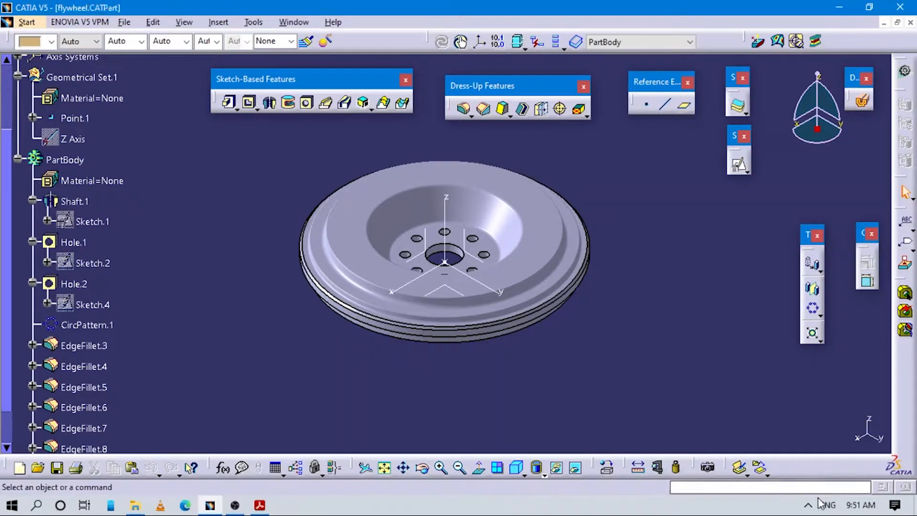
Step: Look at the mounting supports in the flywheel picture on page 5 of the PDF and compare with the CATIA model
click(808, 505)
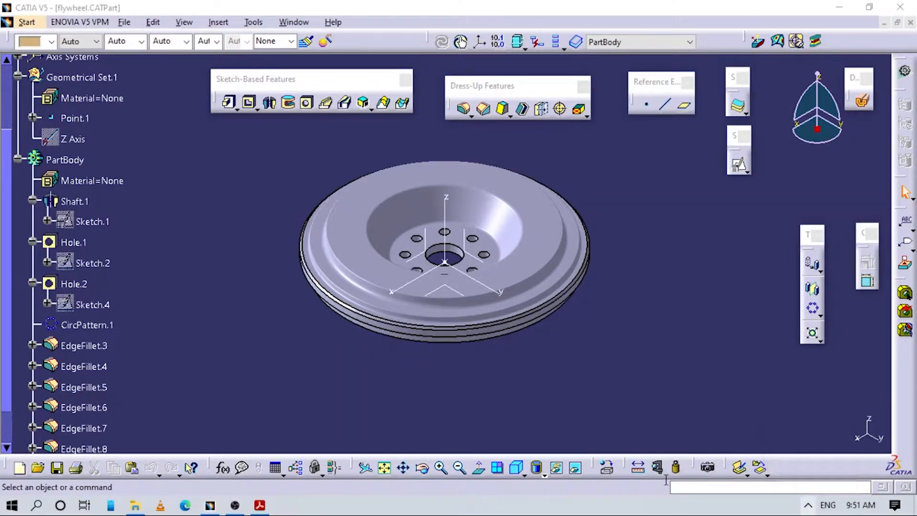
click(259, 505)
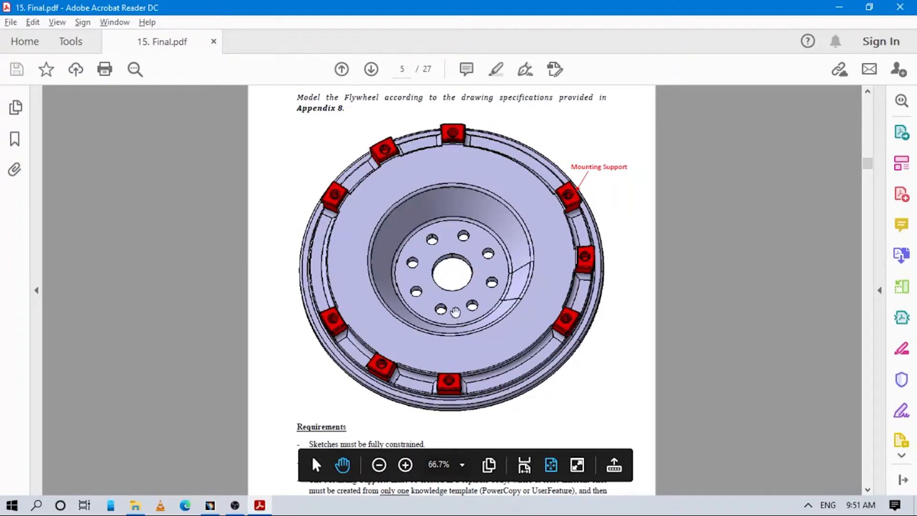
click(239, 505)
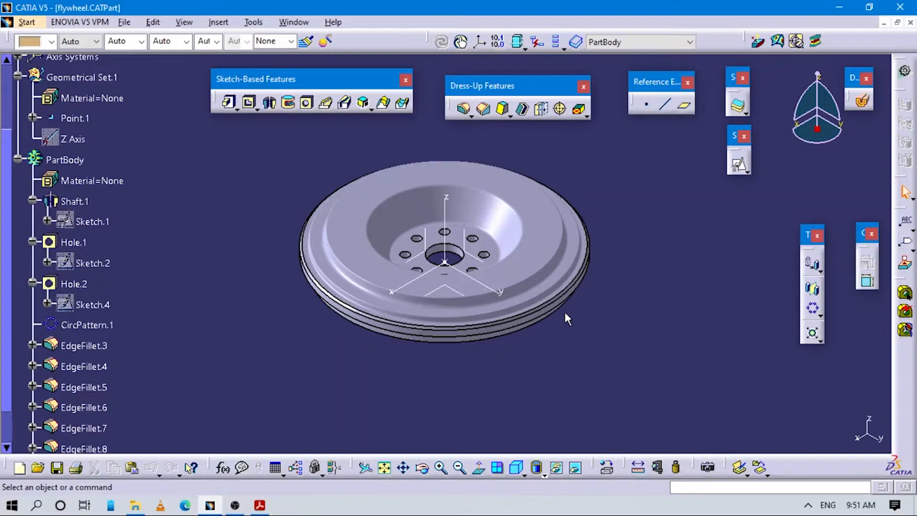
scroll(565, 319, down, 1)
middle_drag(565, 319, 592, 330)
middle_drag(682, 335, 317, 433)
Step: Open page 16 of the PDF in Acrobat Reader and examine the mounting support dimensions in Detail E
key(alt+Tab)
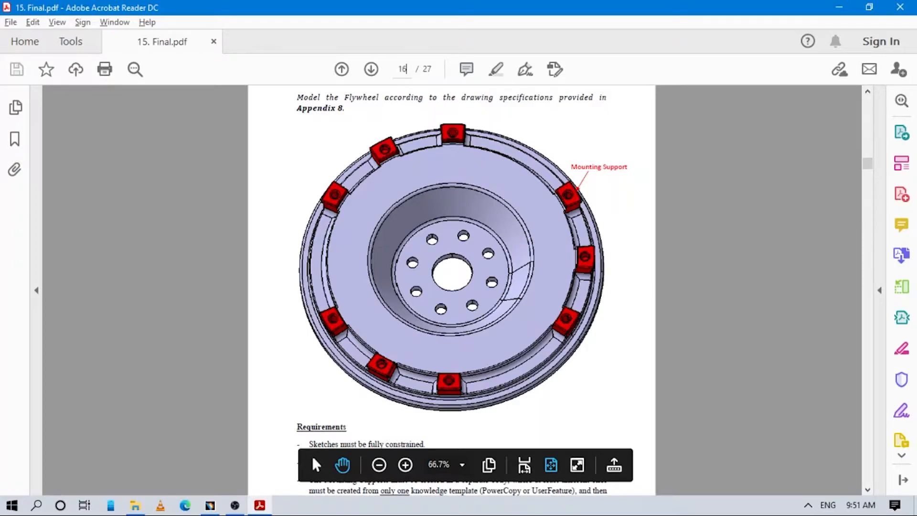
key(Return)
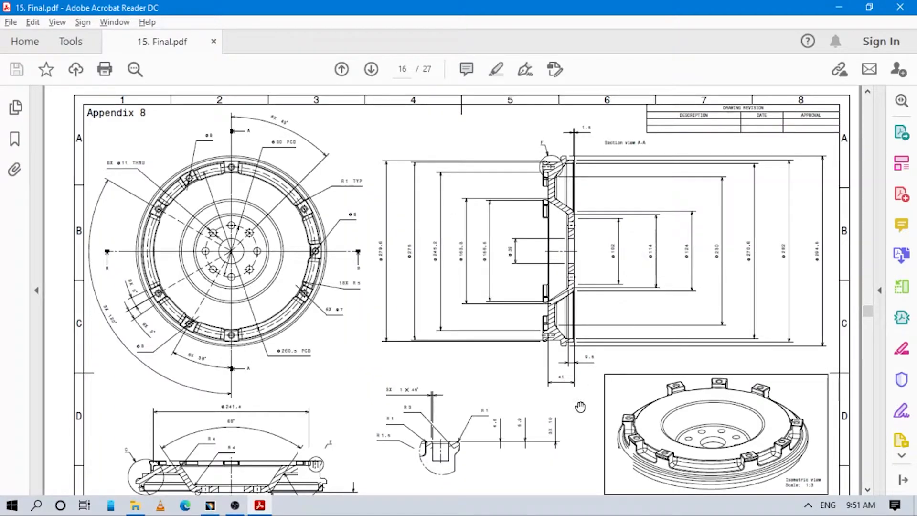
scroll(580, 407, down, 3)
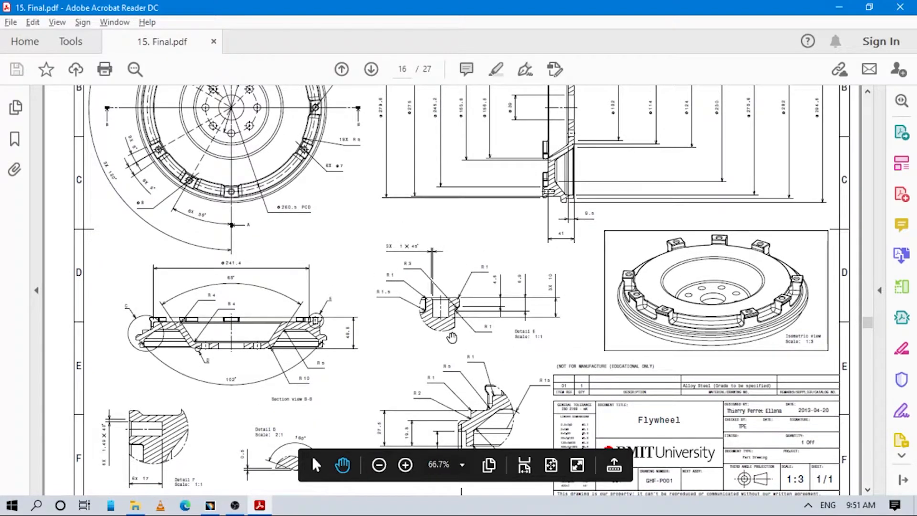
ctrl+scroll(451, 326, up, 4)
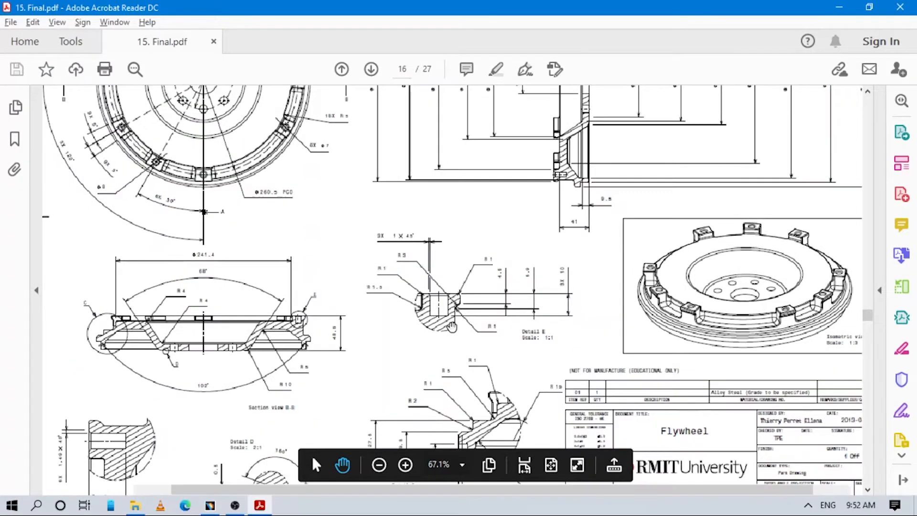
ctrl+scroll(452, 326, down, 1)
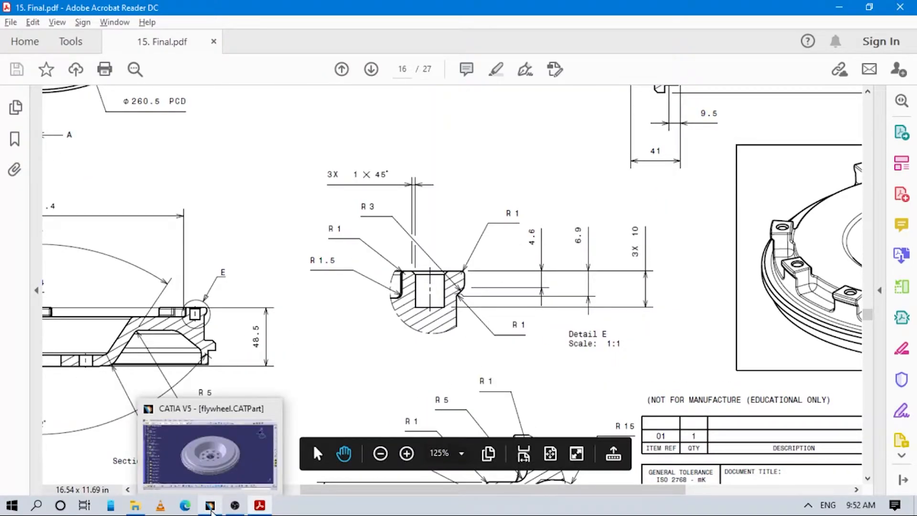
Step: Switch back to CATIA and set the flywheel's display mode to shading with all edges
click(211, 507)
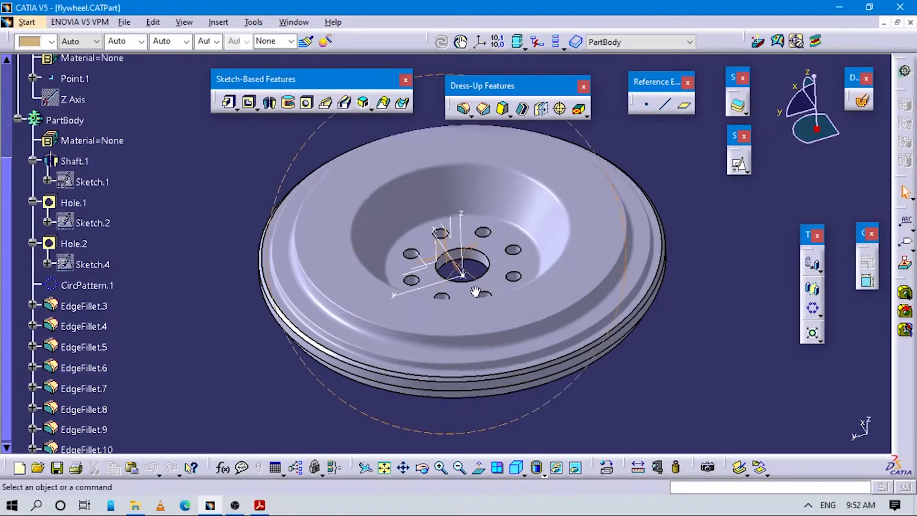
click(499, 410)
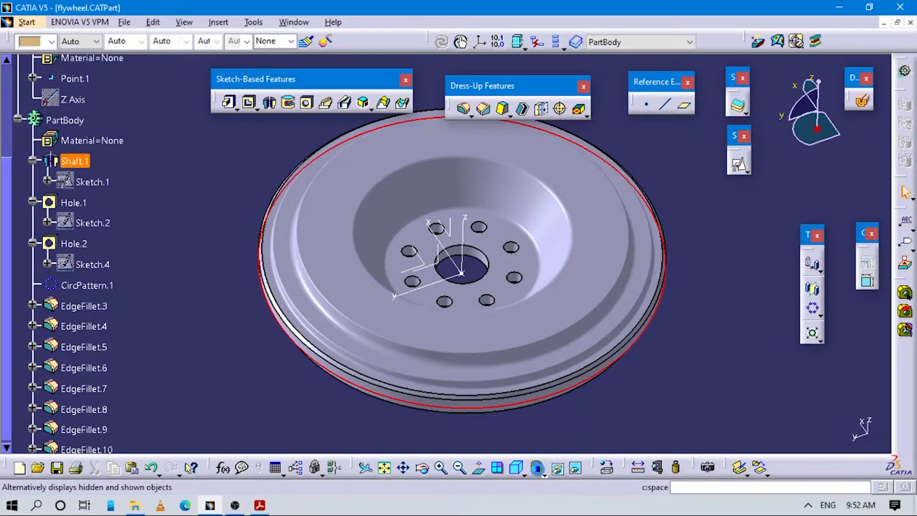
click(539, 468)
click(545, 473)
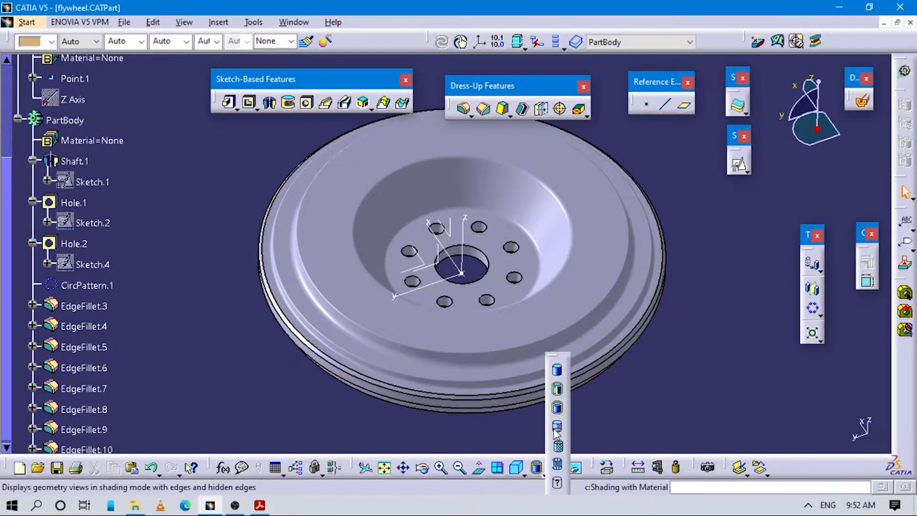
click(558, 391)
Step: Collapse PartBody in the specification tree and insert a new body into the part
middle_drag(666, 344, 74, 79)
click(18, 118)
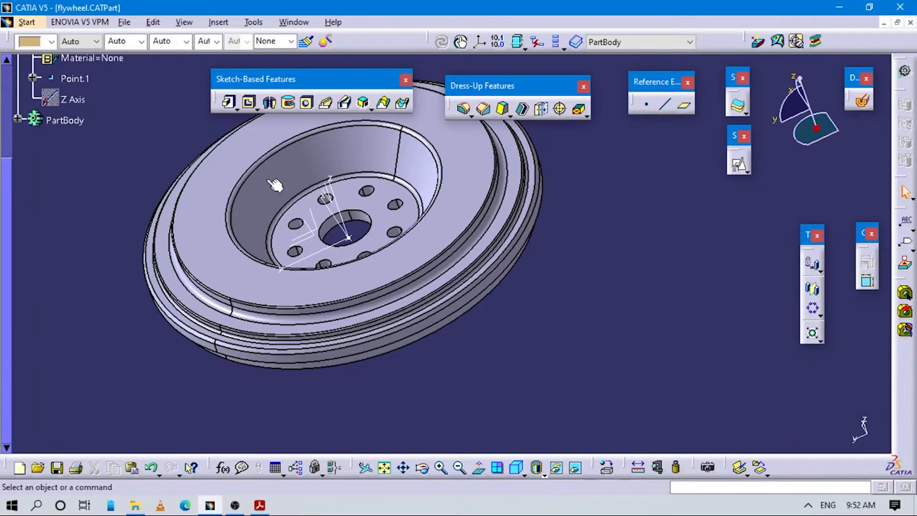
click(218, 22)
click(226, 56)
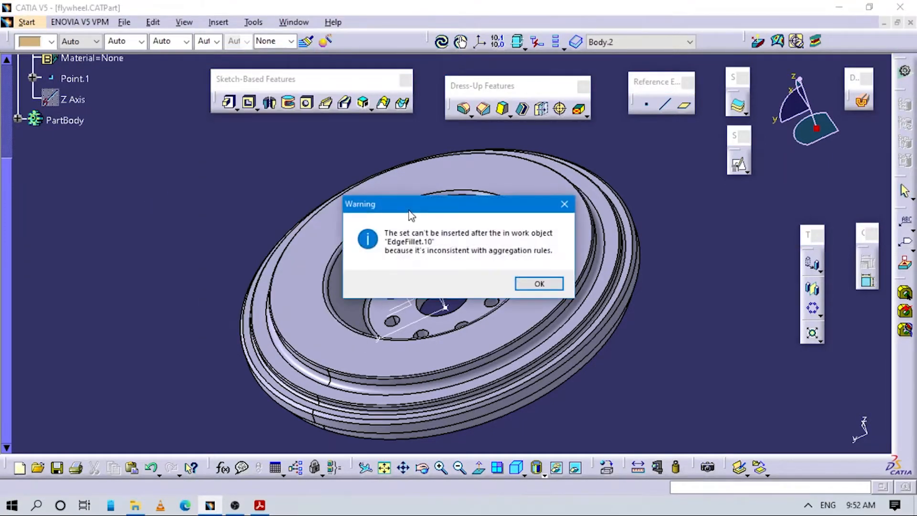
click(520, 285)
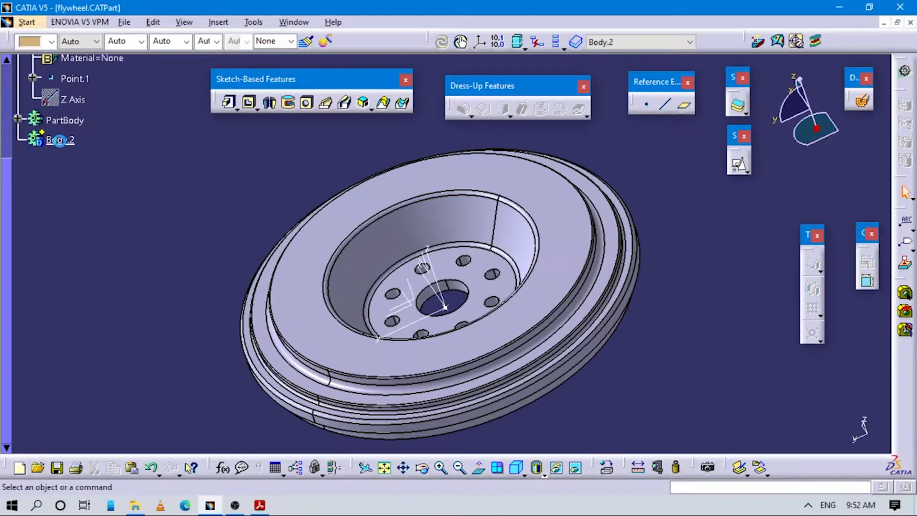
Step: Rename the new body as mounting support
right_click(59, 140)
click(98, 199)
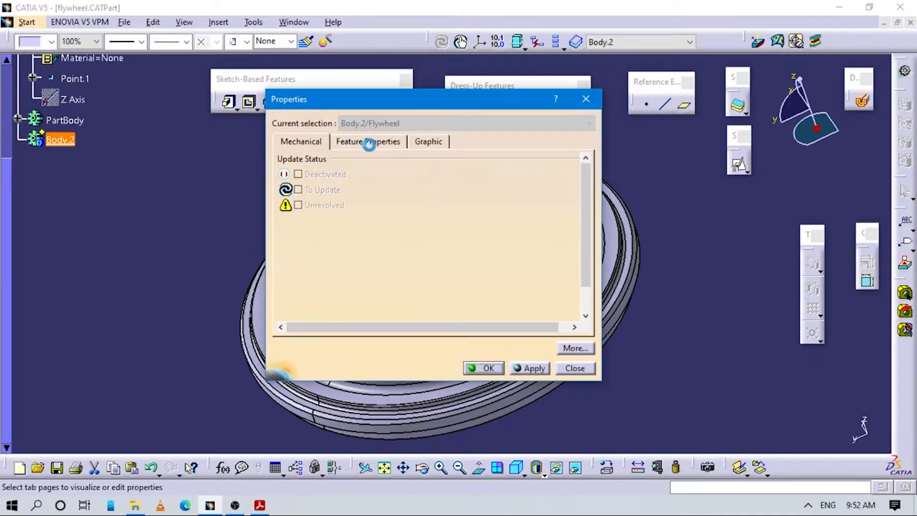
click(369, 142)
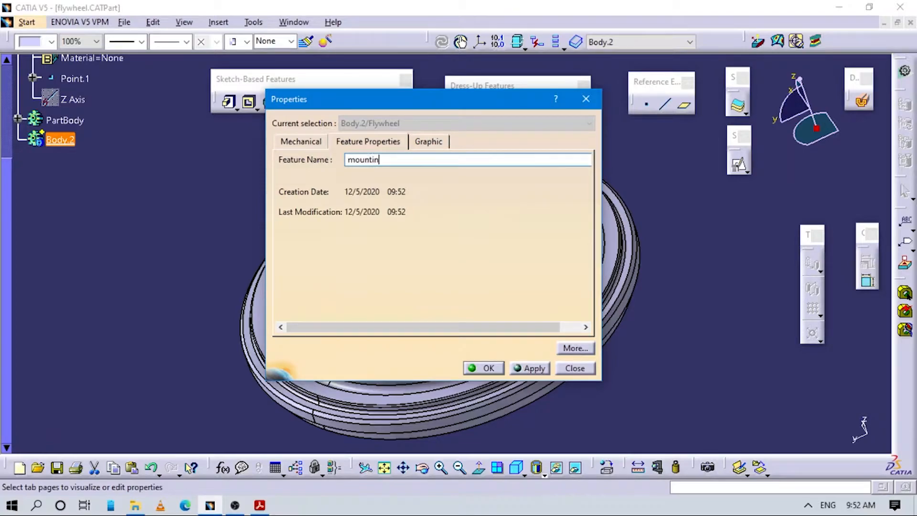
text(mounting support)
key(Return)
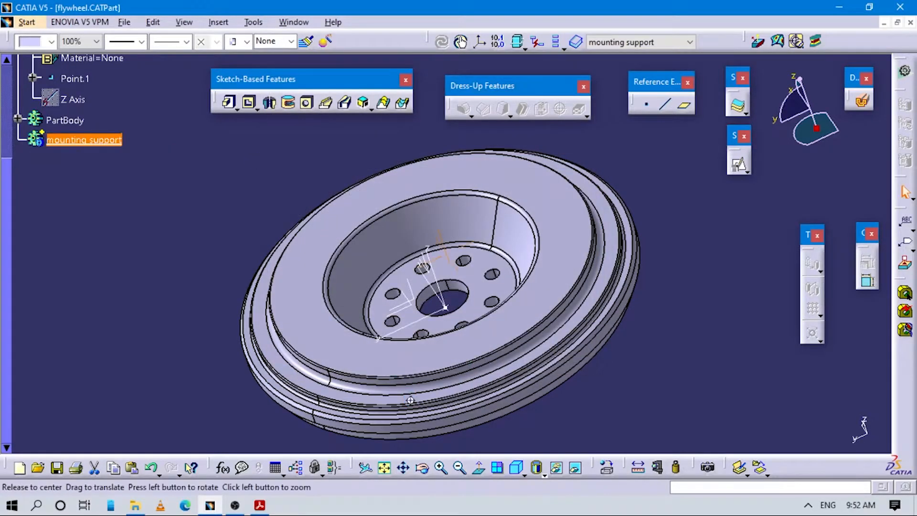
Step: Create a positioned sketch on the YZ plane with Point.1 as projected origin and H direction parallel to the Y axis
click(516, 468)
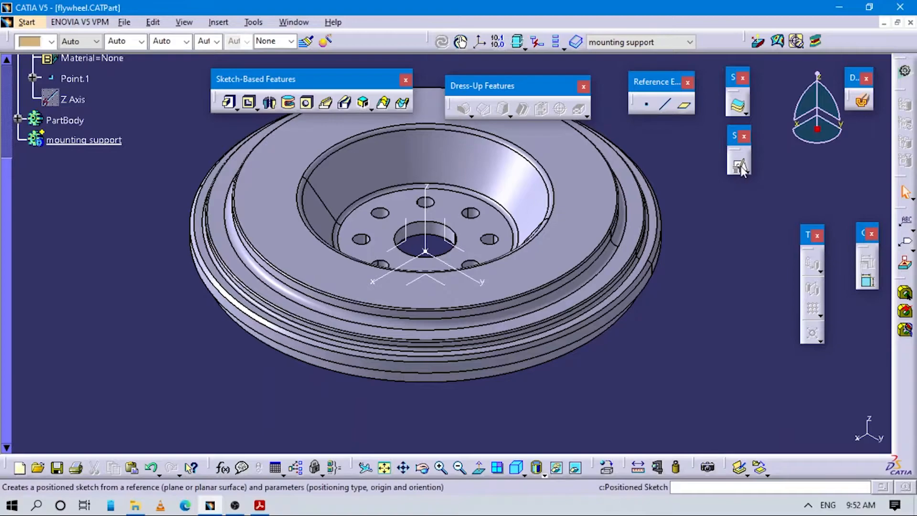
click(739, 166)
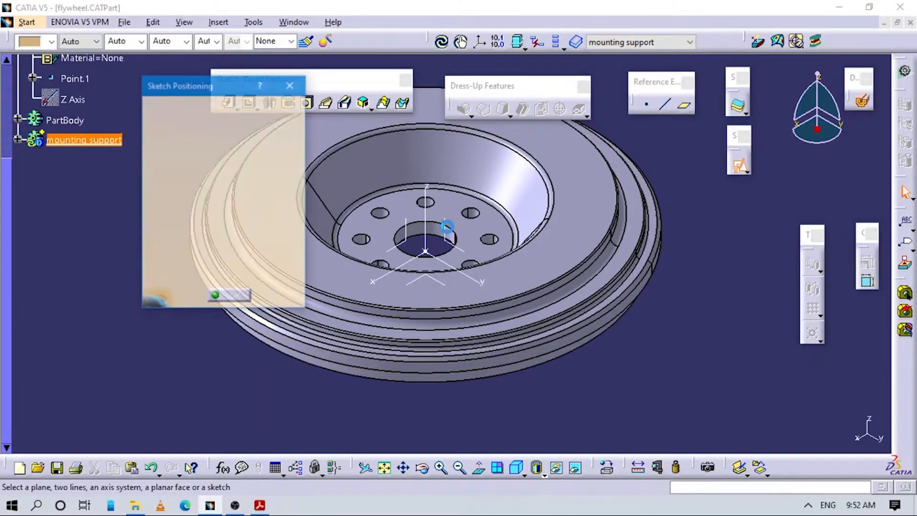
click(444, 220)
click(229, 173)
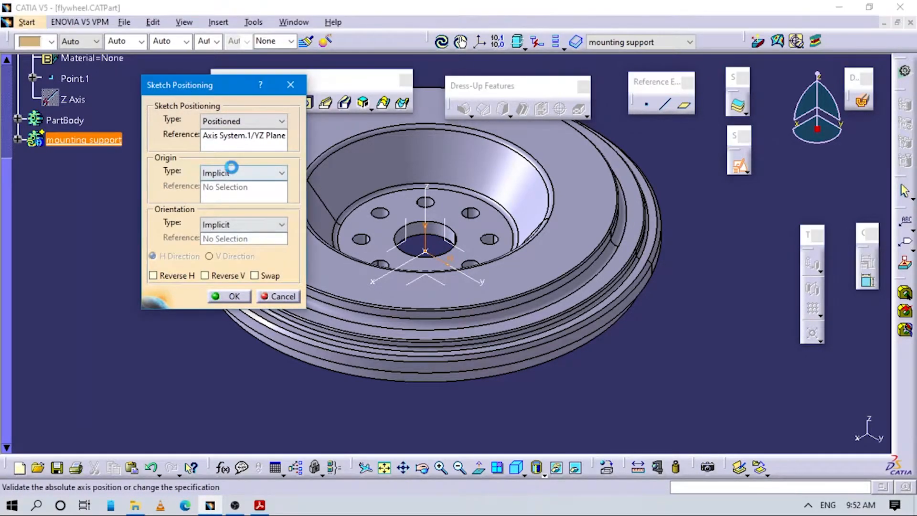
click(234, 206)
scroll(79, 138, up, 2)
click(79, 159)
click(223, 226)
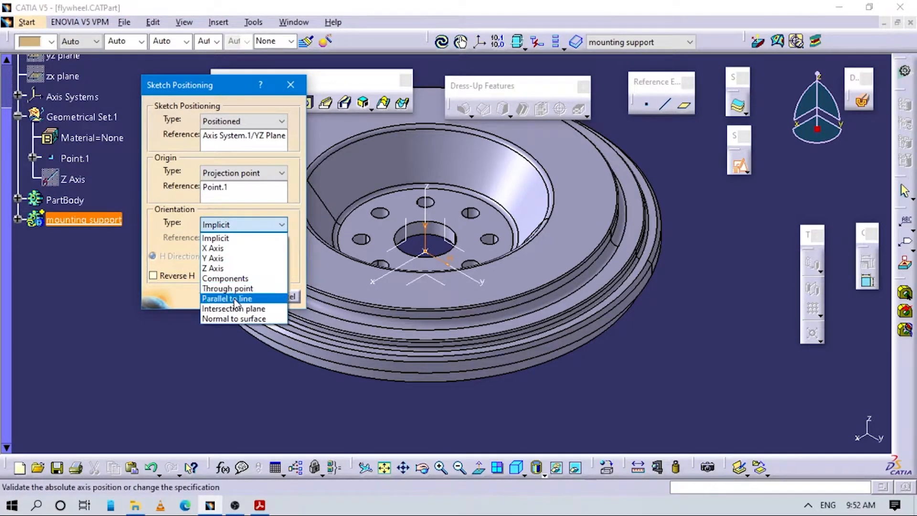
click(229, 301)
click(461, 273)
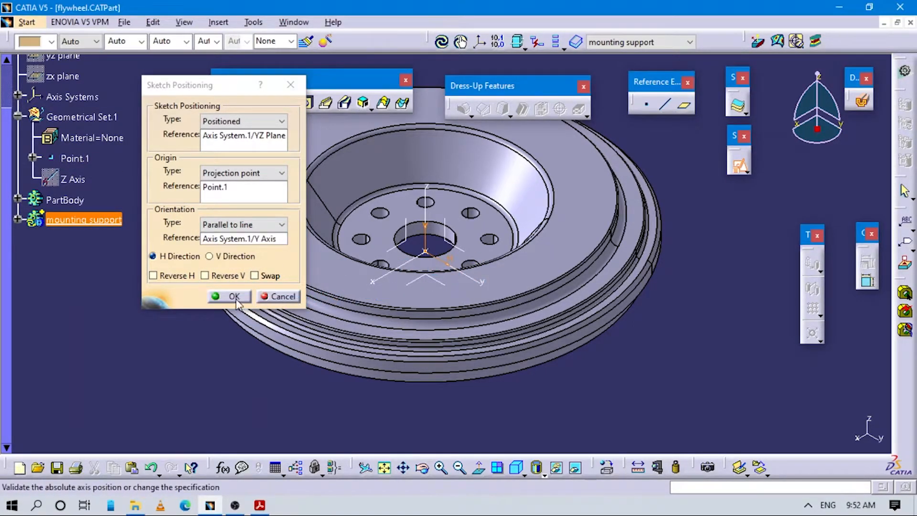
key(Return)
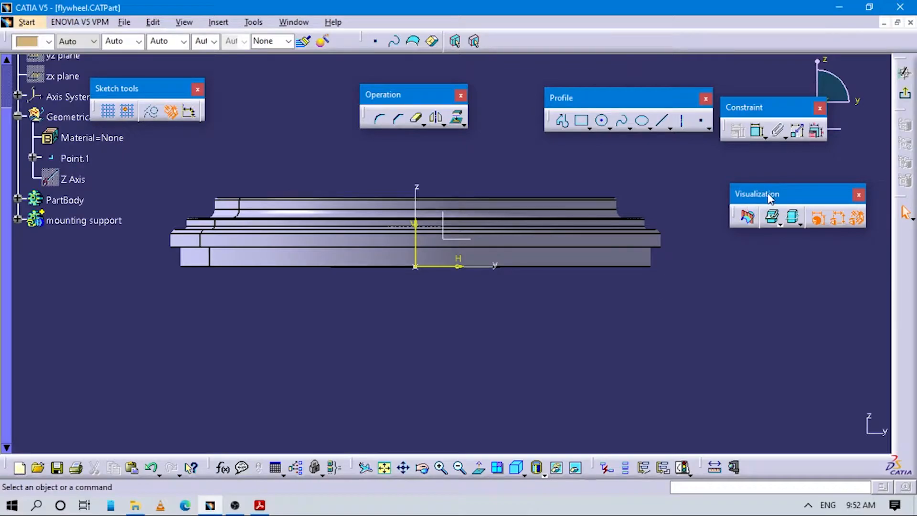
Step: Cut the part by the sketch plane to expose the flywheel's cross-section at the outer rim
drag(770, 197, 760, 202)
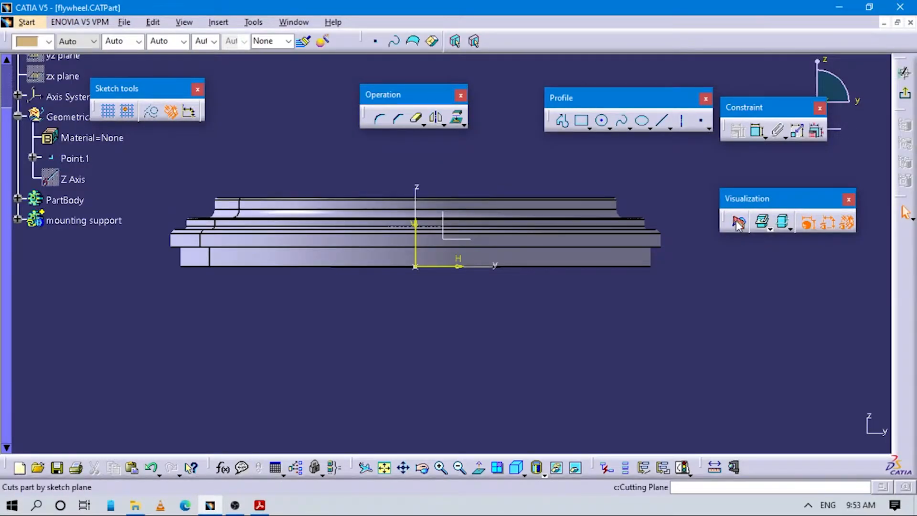
click(738, 224)
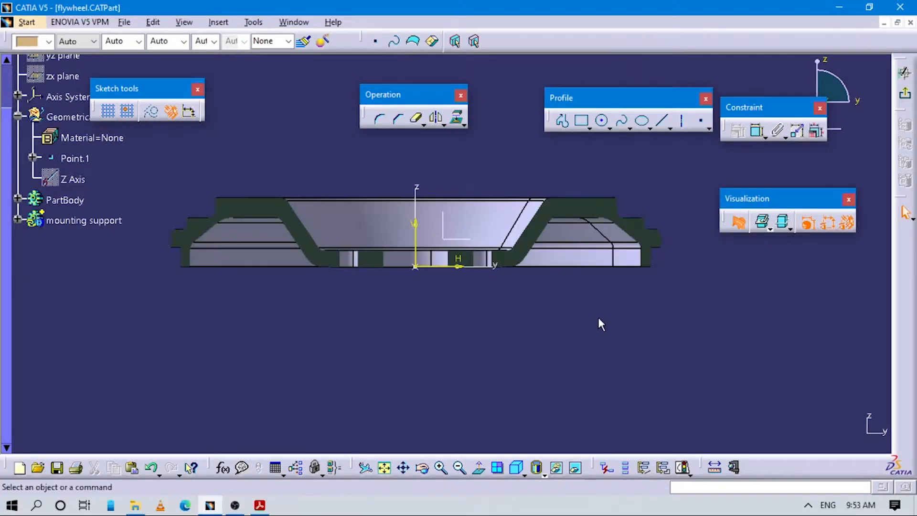
middle_drag(599, 318, 655, 262)
middle_drag(511, 316, 424, 330)
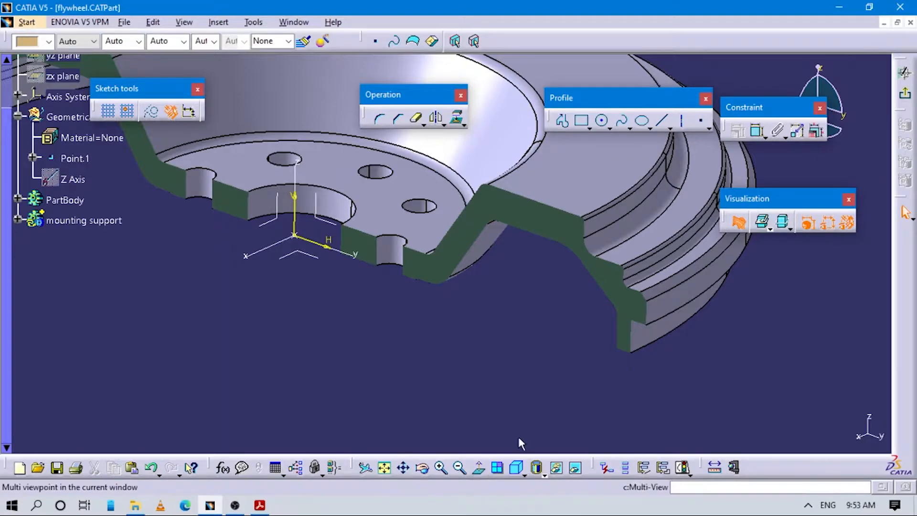
click(478, 467)
mouse_move(664, 201)
middle_down()
mouse_move(426, 342)
mouse_move(389, 311)
middle_up()
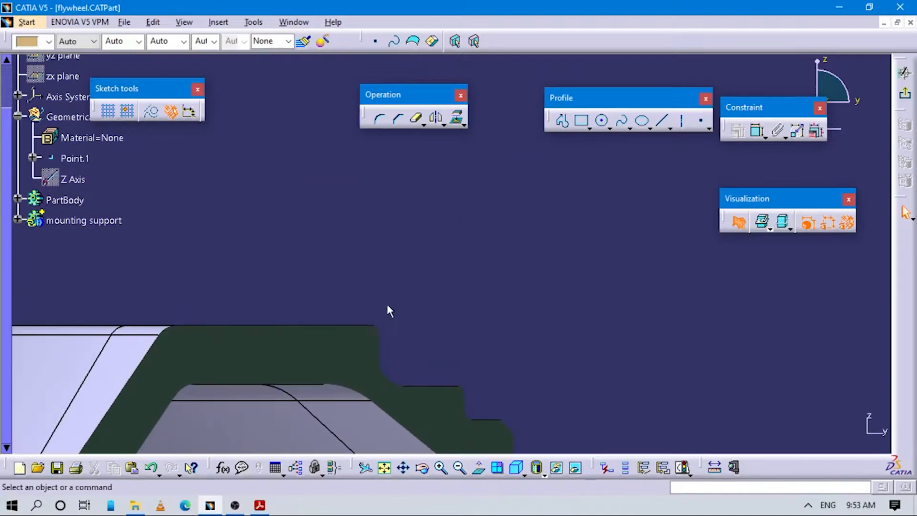
Step: Following Detail E of the drawing, sketch the support profile's outer side above the rim: vertical line, outward slope about 8 mm long, short vertical line
key(alt+Tab)
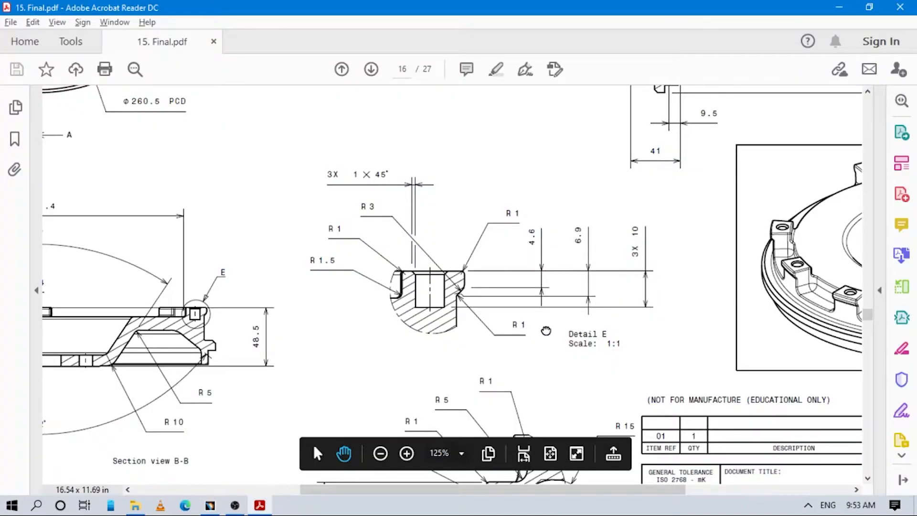
drag(542, 327, 569, 302)
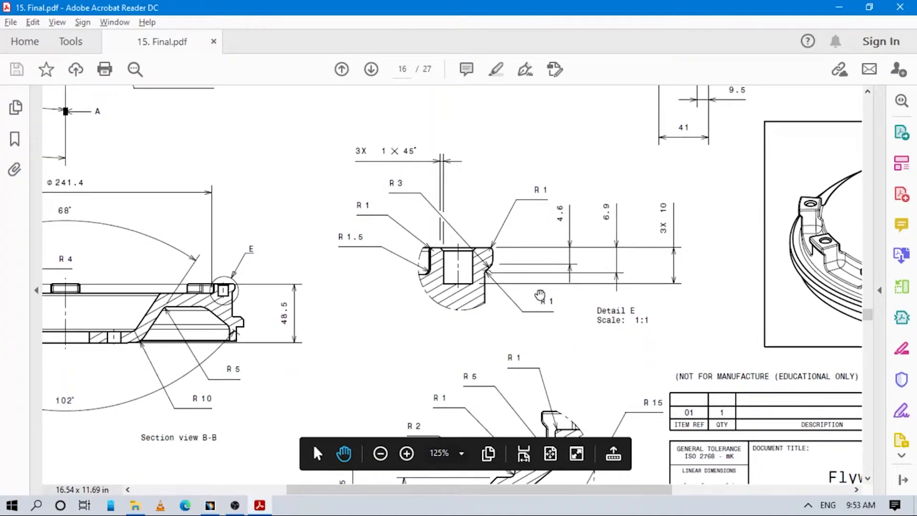
key(alt+Tab)
middle_drag(492, 287, 540, 262)
click(563, 120)
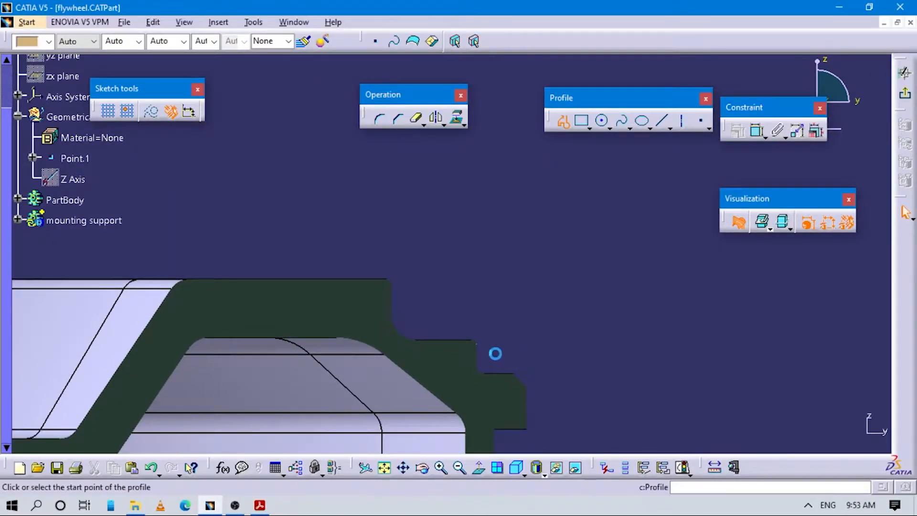
click(465, 362)
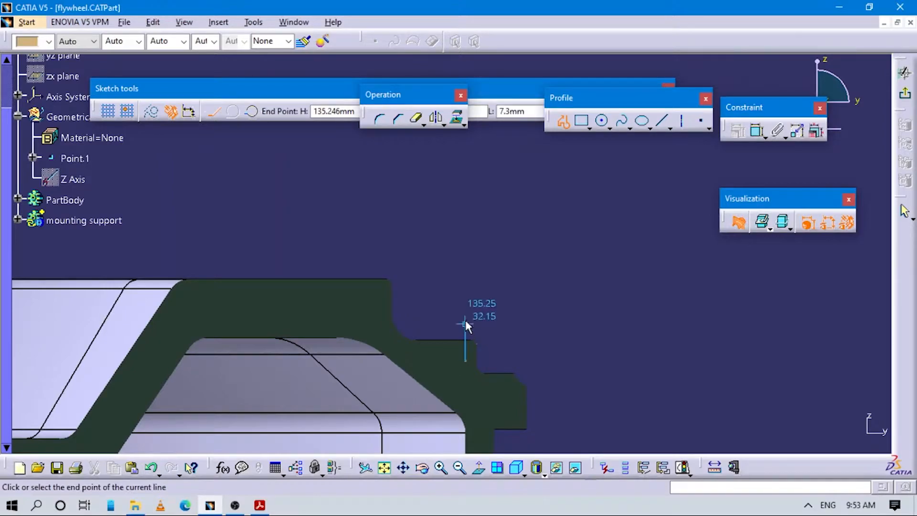
click(464, 320)
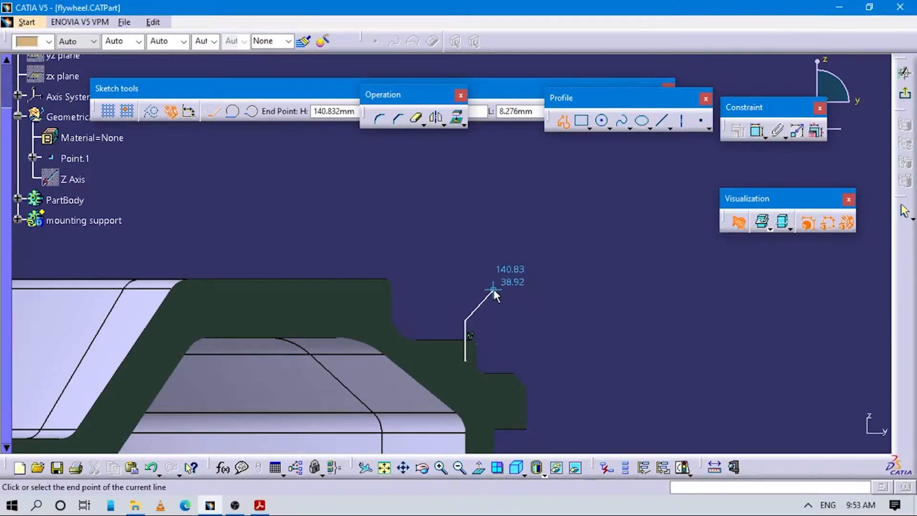
key(alt+Tab)
key(alt+Tab)
click(495, 290)
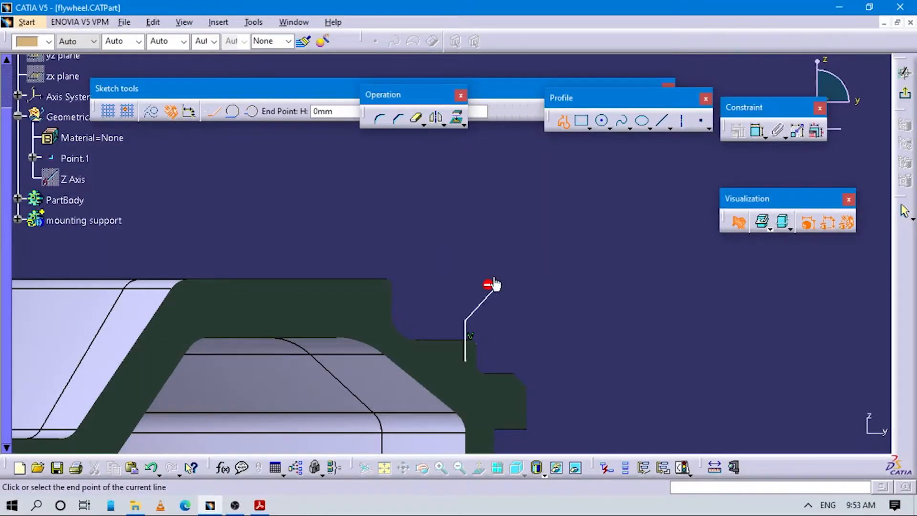
click(492, 268)
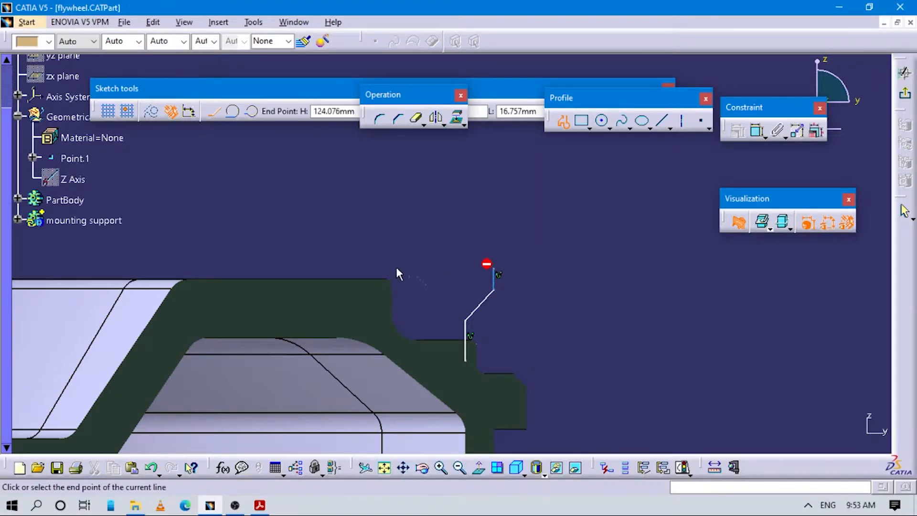
Step: Continue the support profile with a horizontal upper edge about 23 mm long and a vertical inner line running down into the rim section
key(alt+Tab)
key(alt+Tab)
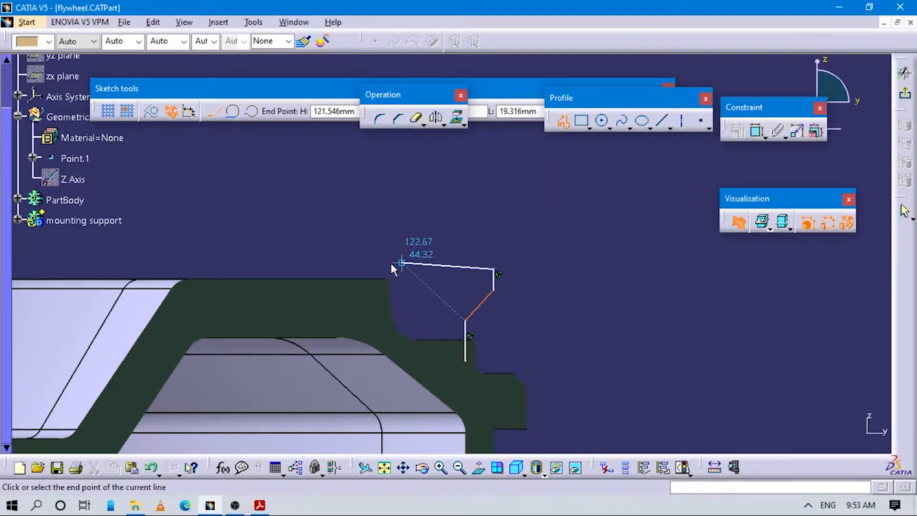
click(378, 267)
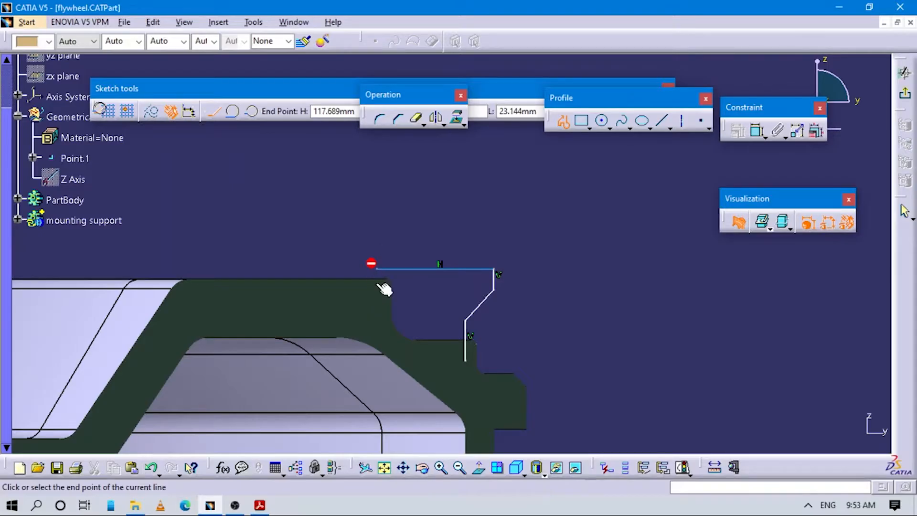
key(alt+Tab)
key(alt+Tab)
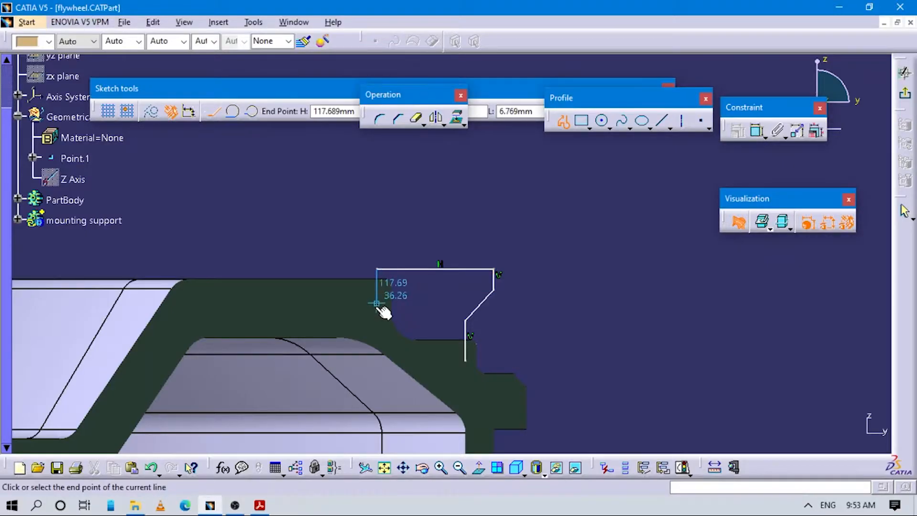
double_click(376, 308)
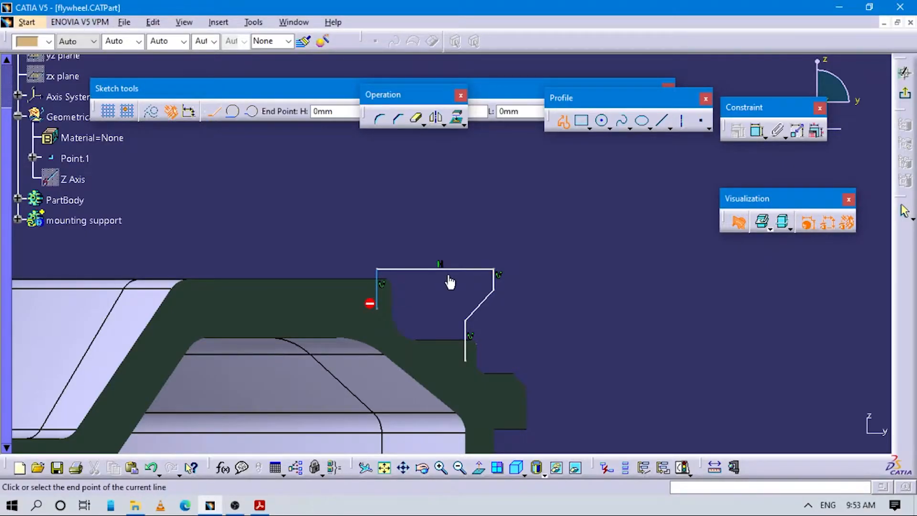
Step: Raise the profile's horizontal upper edge and shift its inner vertical line outward, clear of the rim's inner shoulder
key(alt+Tab)
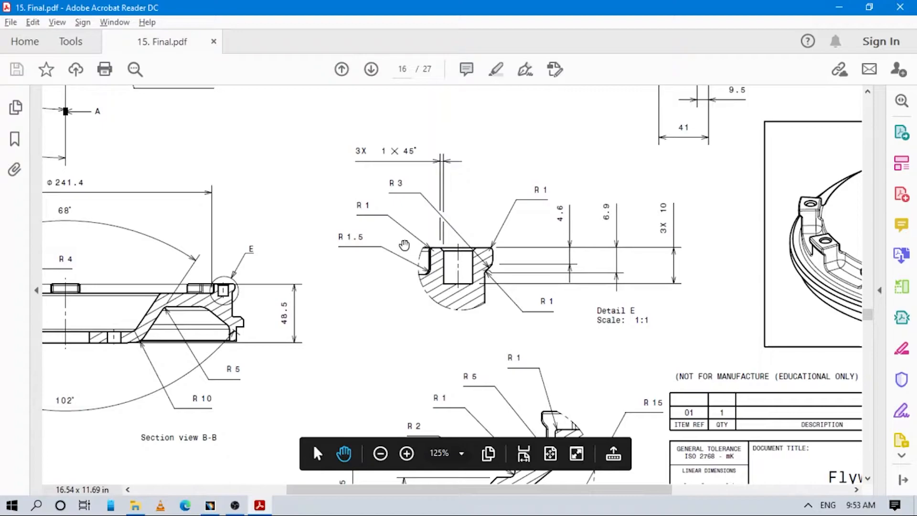
key(alt+Tab)
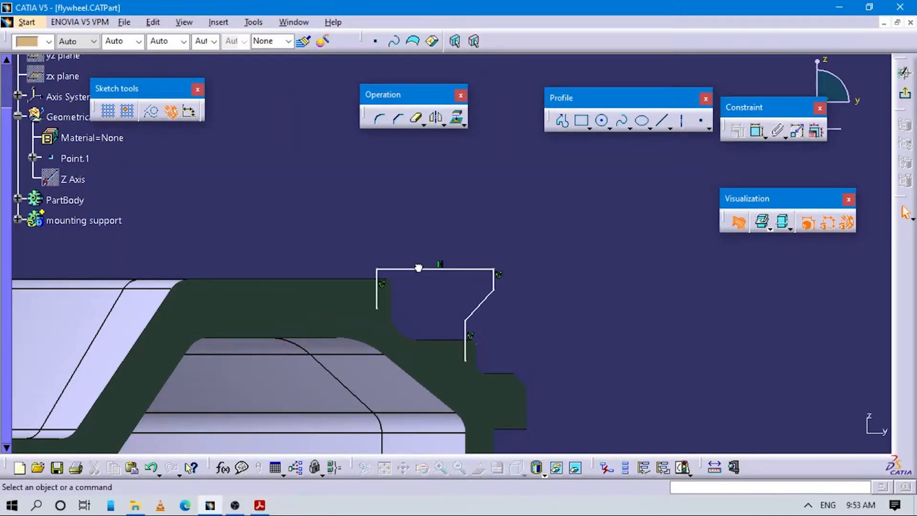
click(419, 268)
drag(419, 268, 427, 234)
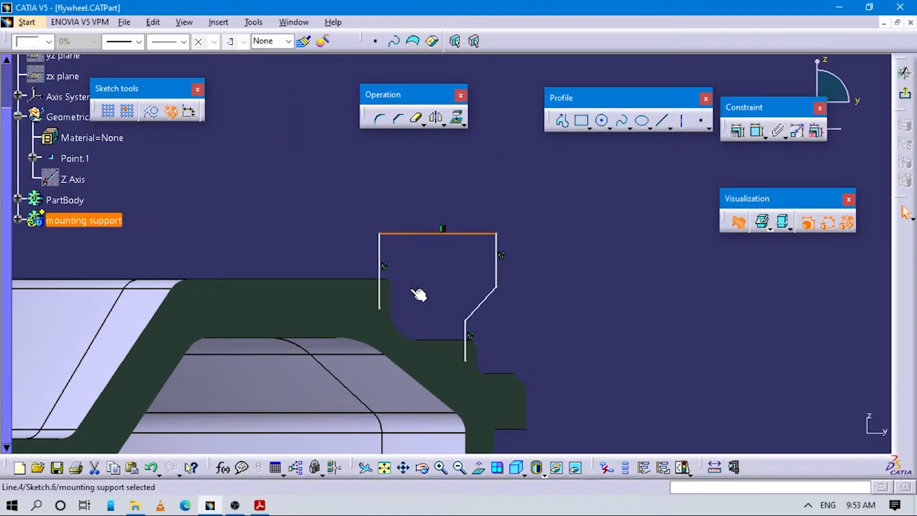
drag(385, 261, 405, 262)
Step: Add a horizontal line about 6 mm long from the lower end of the inner vertical line into the flywheel section
click(562, 120)
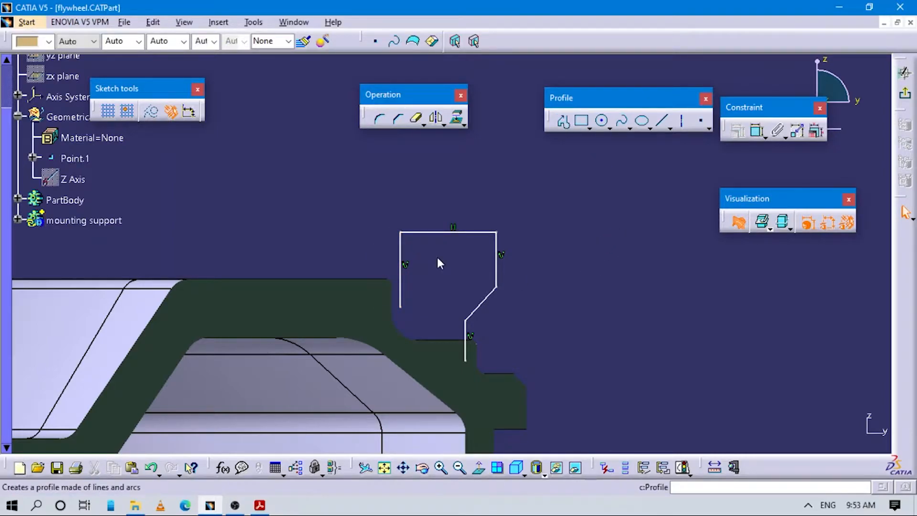
click(399, 307)
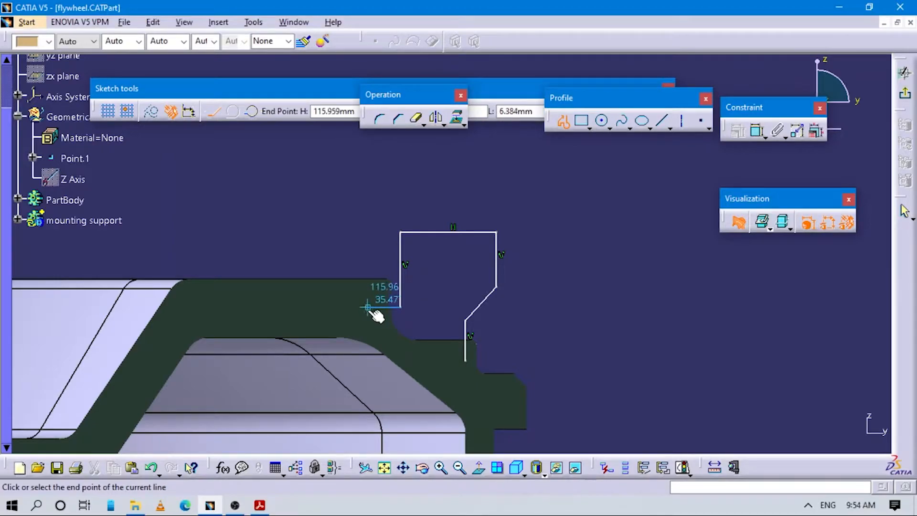
key(Escape)
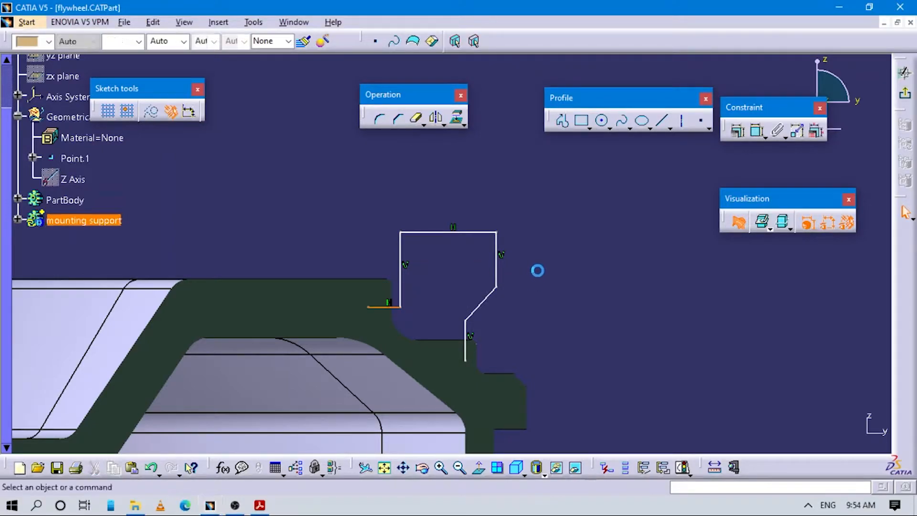
Step: Dimension the short outer vertical line of the support profile to 4.6 mm, as given in Detail E
key(alt+Tab)
mouse_move(422, 367)
mouse_down()
mouse_move(451, 326)
mouse_move(458, 343)
mouse_up()
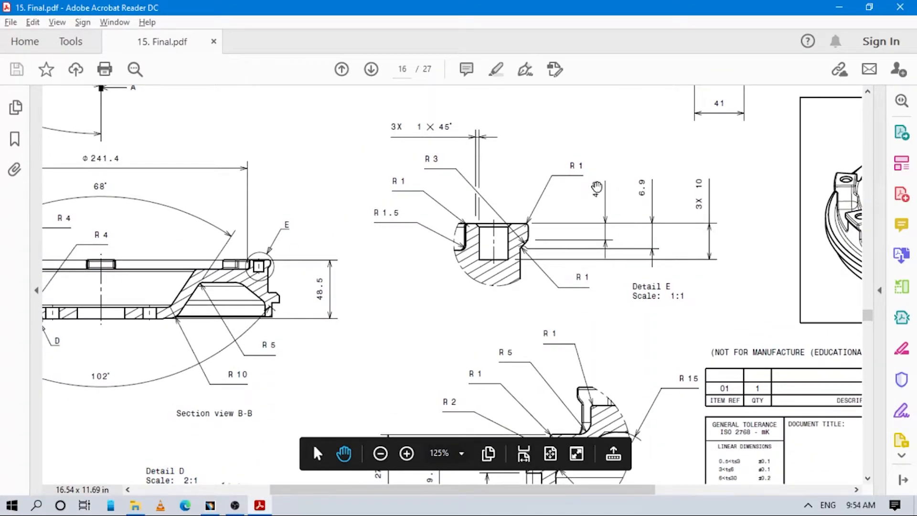
key(alt+Tab)
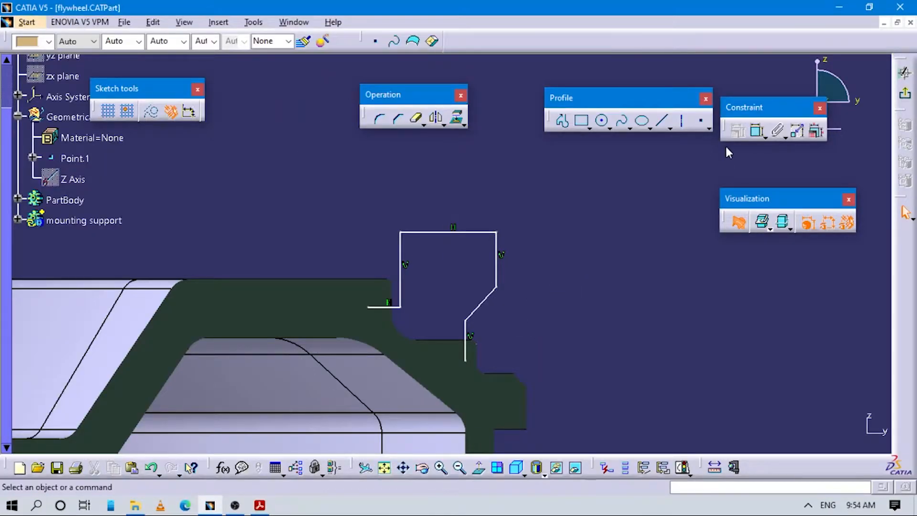
click(758, 131)
click(502, 255)
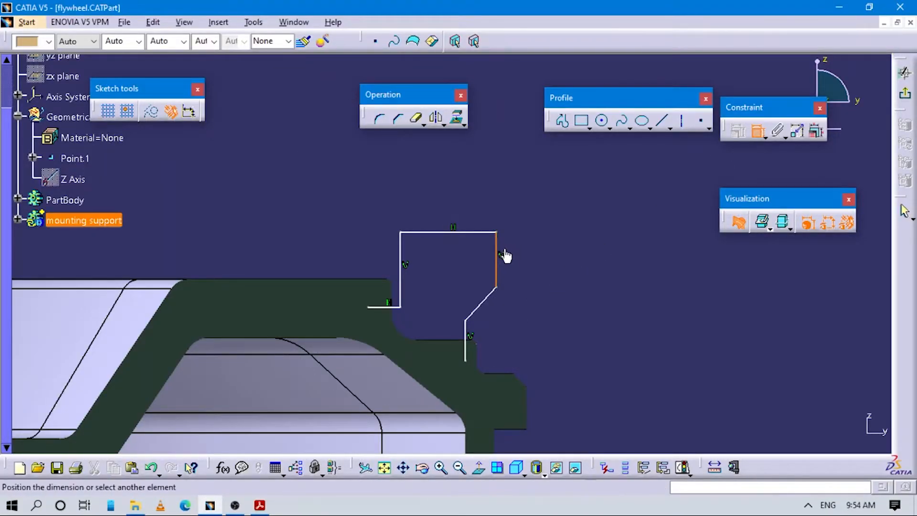
click(526, 254)
double_click(526, 251)
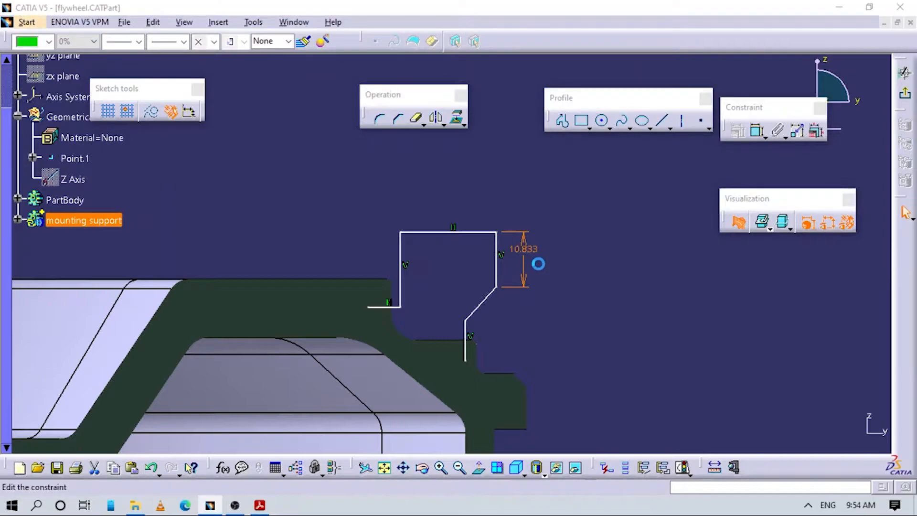
text(4.6)
Step: Dimension the upper edge to the slope's lower corner as 6.9 mm, and extend the lower outer vertical line down into the rim
key(alt+Tab)
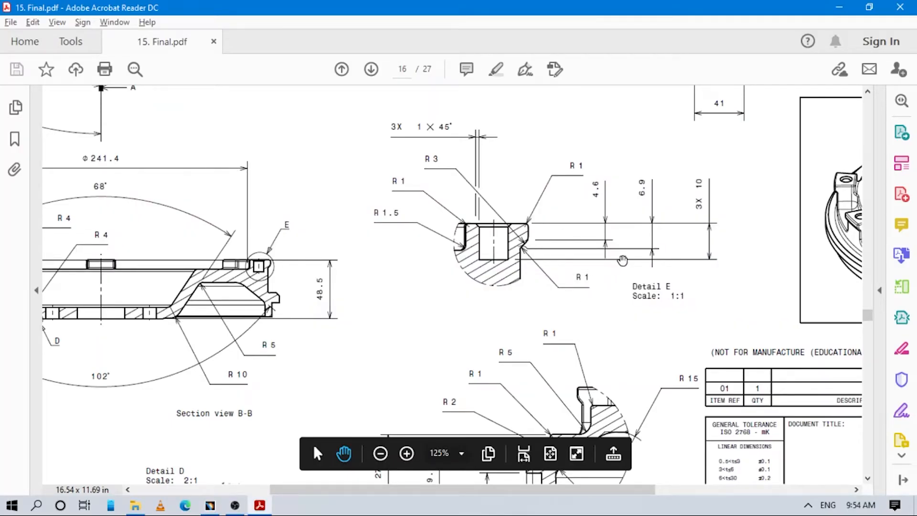
key(alt+Tab)
click(758, 130)
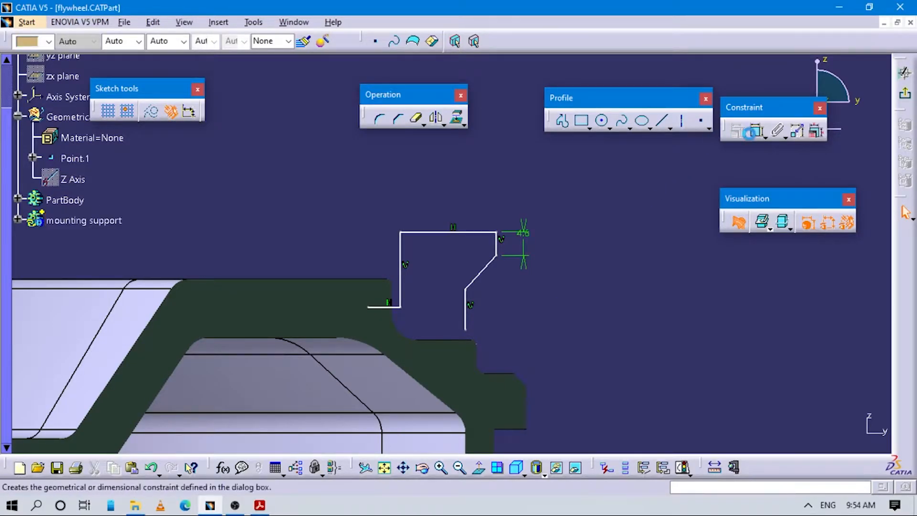
click(472, 233)
click(466, 289)
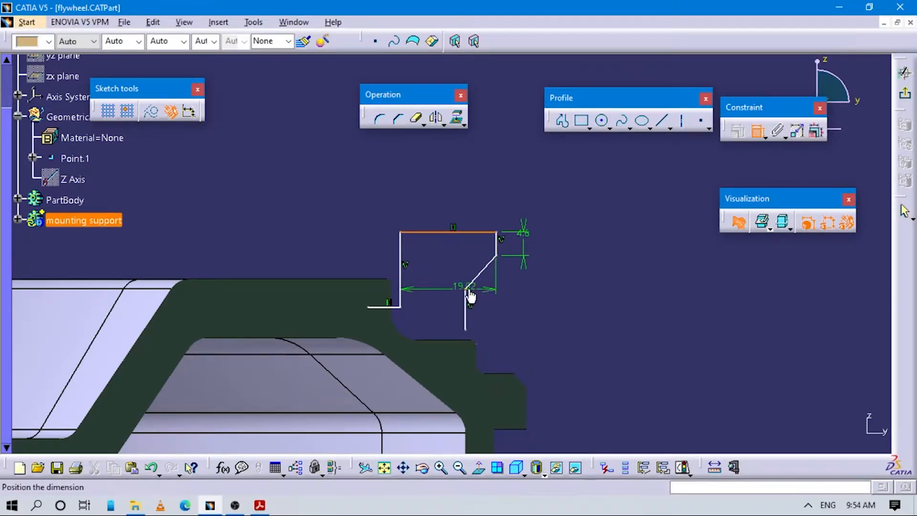
click(568, 270)
double_click(569, 268)
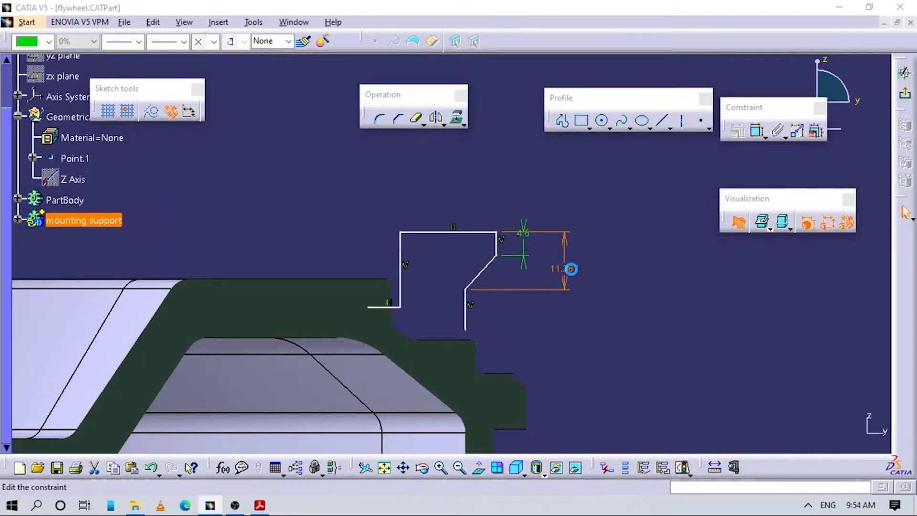
key(alt+Tab)
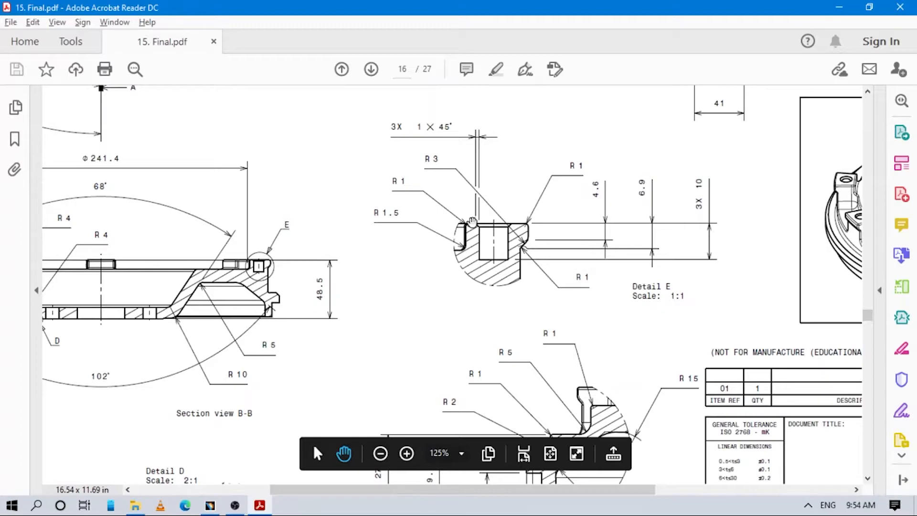
key(alt+Tab)
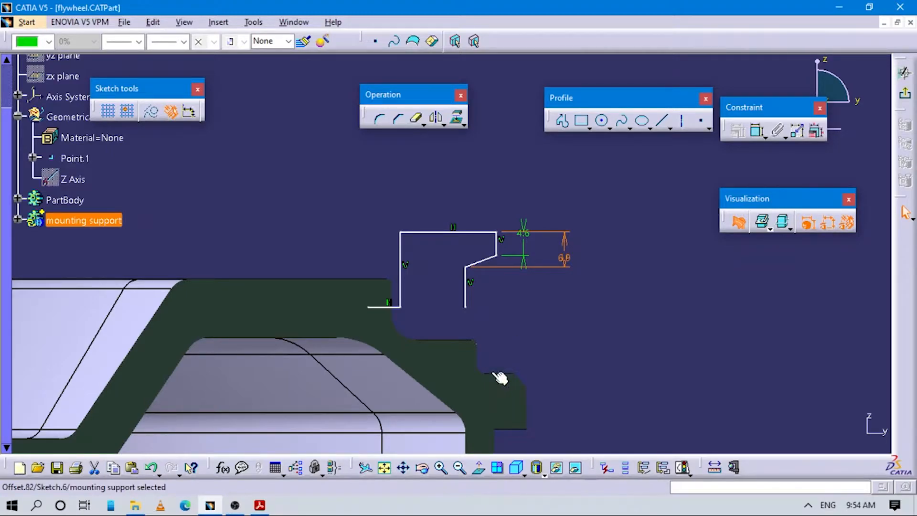
drag(465, 310, 467, 353)
middle_drag(540, 330, 618, 293)
Step: Check Section view B-B and constrain the profile's inner vertical line to the central vertical axis at 241.6/2 mm
key(alt+Tab)
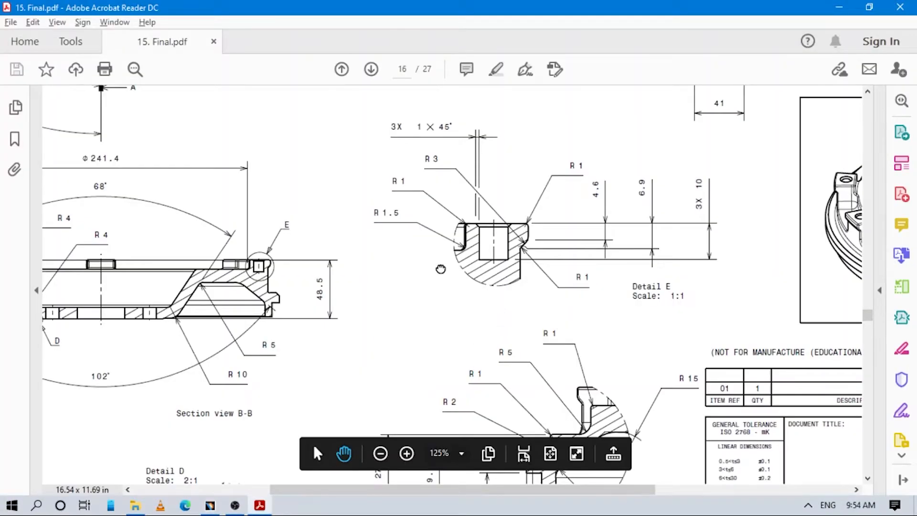
drag(441, 269, 399, 153)
drag(585, 268, 646, 249)
drag(556, 308, 604, 444)
drag(662, 172, 763, 169)
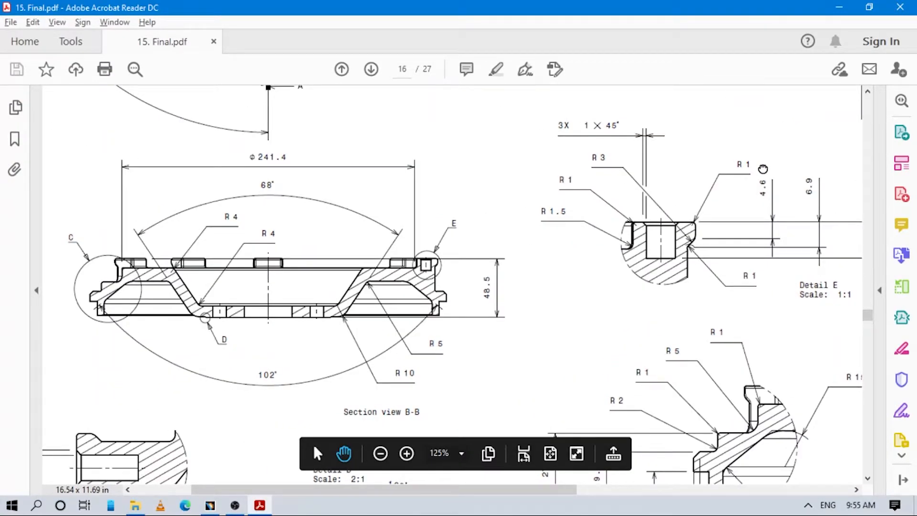
scroll(478, 301, up, 1)
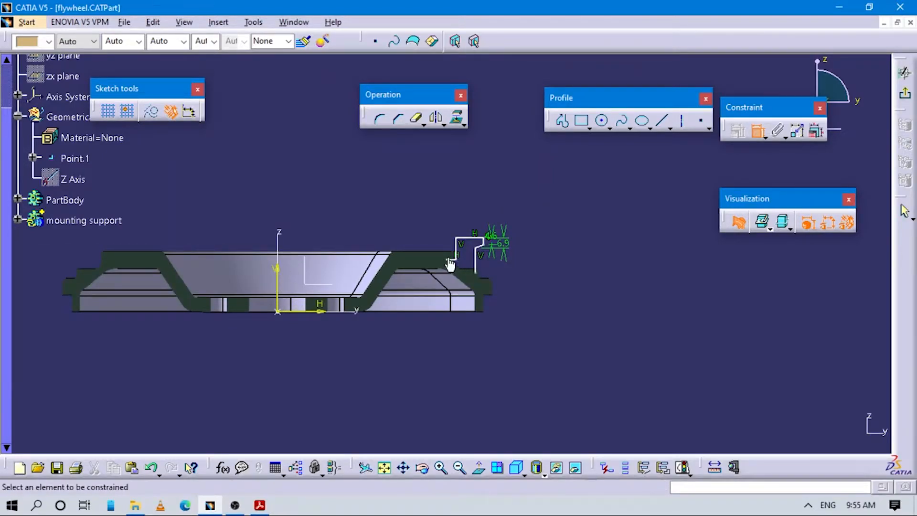
ctrl+middle_drag(465, 254, 465, 241)
click(465, 245)
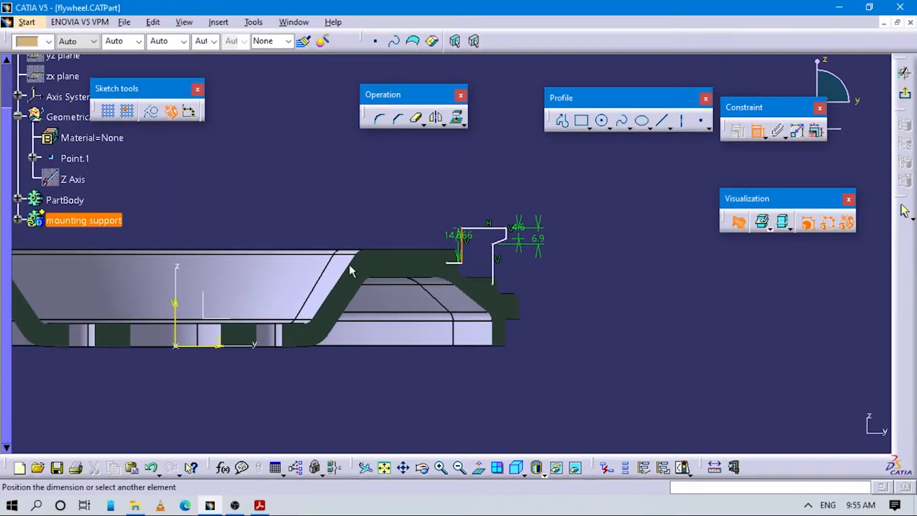
click(176, 319)
click(298, 197)
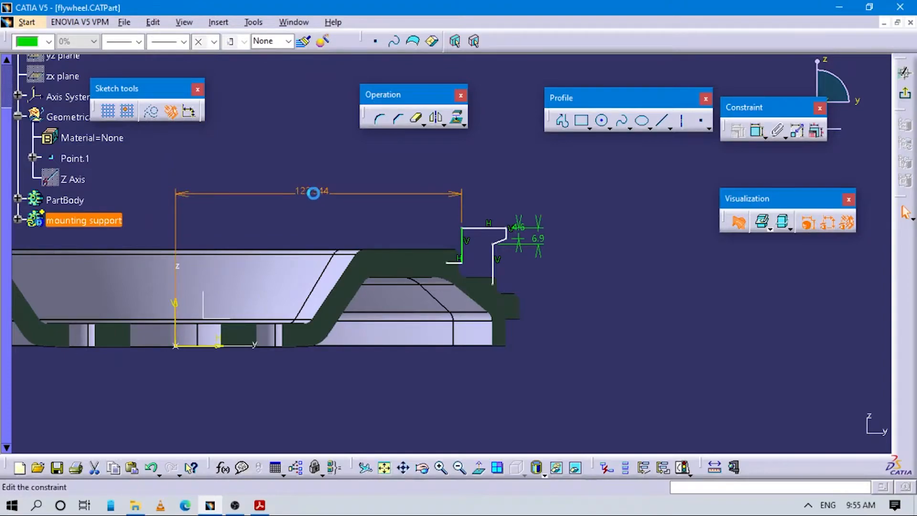
double_click(315, 191)
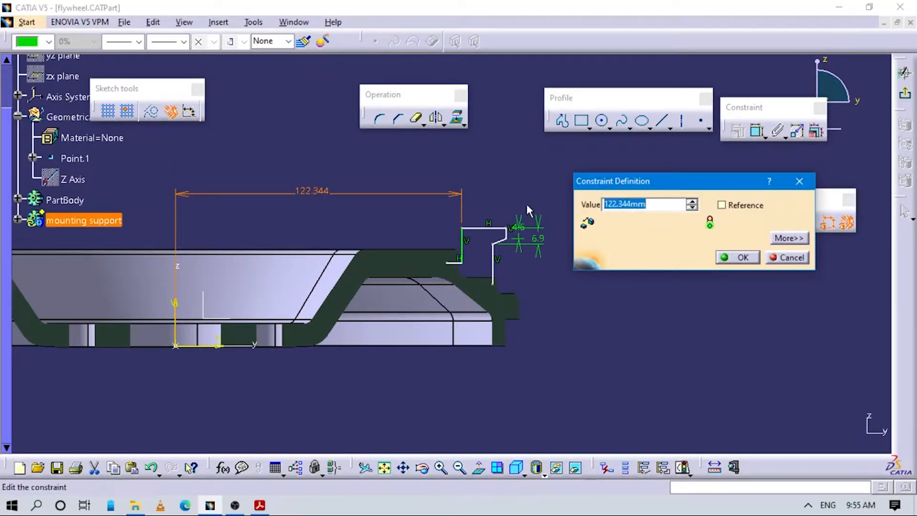
text(241.6/2)
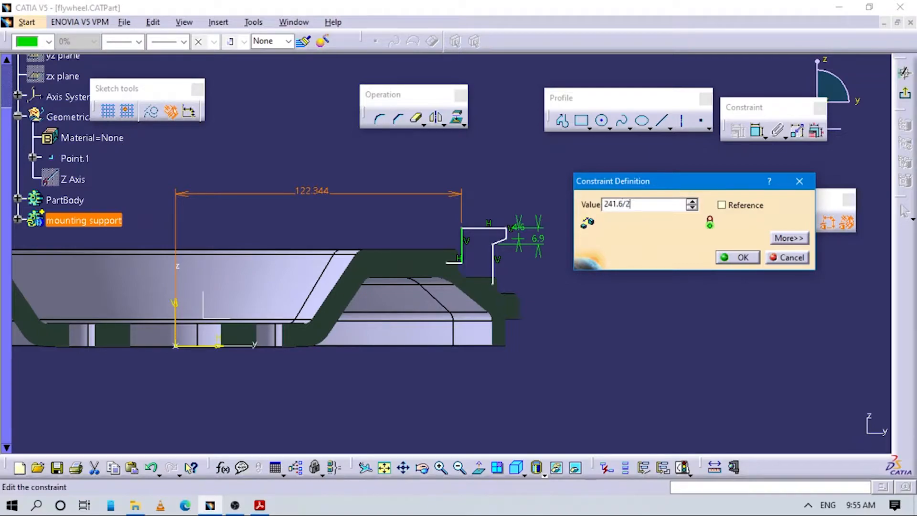
key(Return)
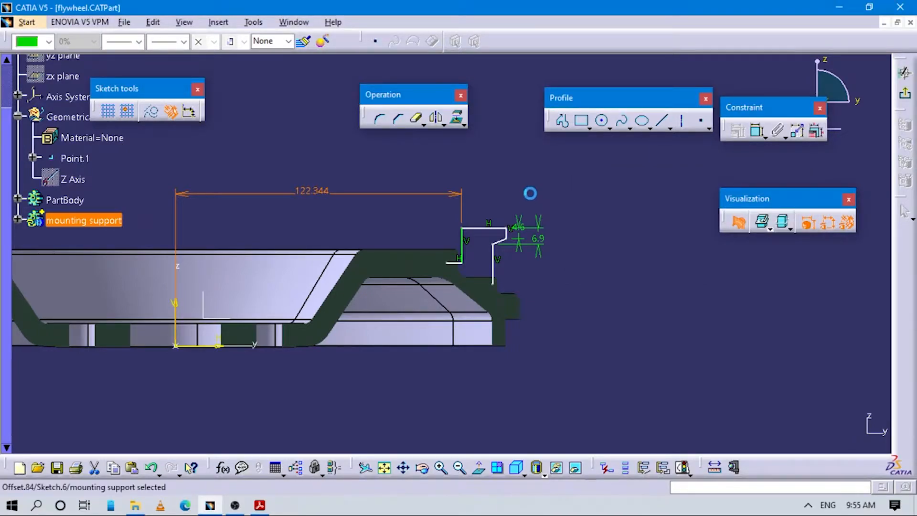
Step: Raise the short horizontal line at the inner vertical line's lower end, keeping it inside the flywheel section
ctrl+middle_drag(510, 356, 469, 203)
ctrl+middle_drag(573, 272, 574, 249)
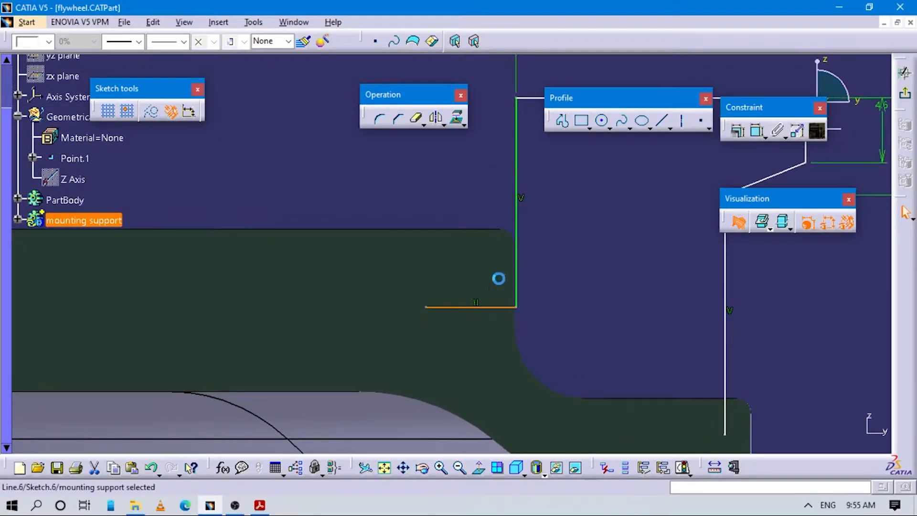
Step: Check the support's outer diameter in the PDF drawing and constrain the short outer vertical line to the central vertical axis at 279.6/2 mm
key(alt+Tab)
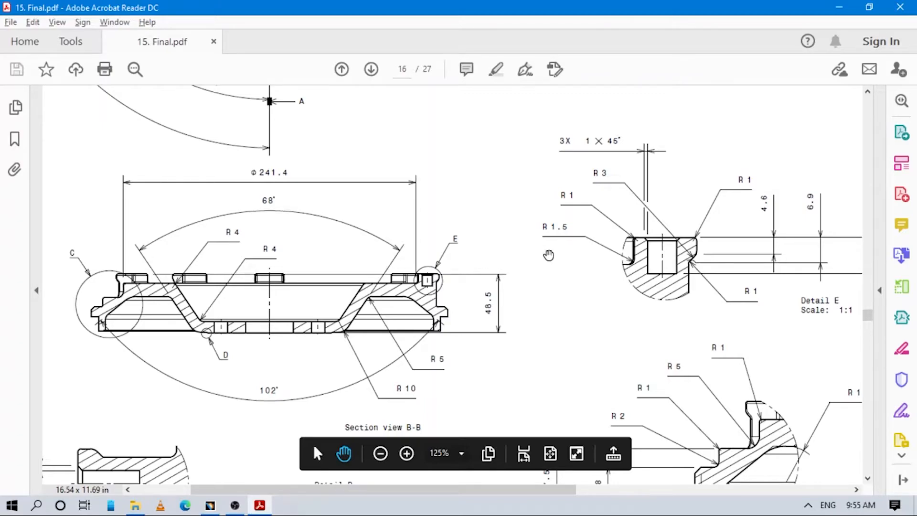
mouse_move(593, 303)
mouse_down()
mouse_move(522, 254)
mouse_move(408, 272)
mouse_up()
drag(706, 211, 547, 359)
drag(607, 223, 485, 397)
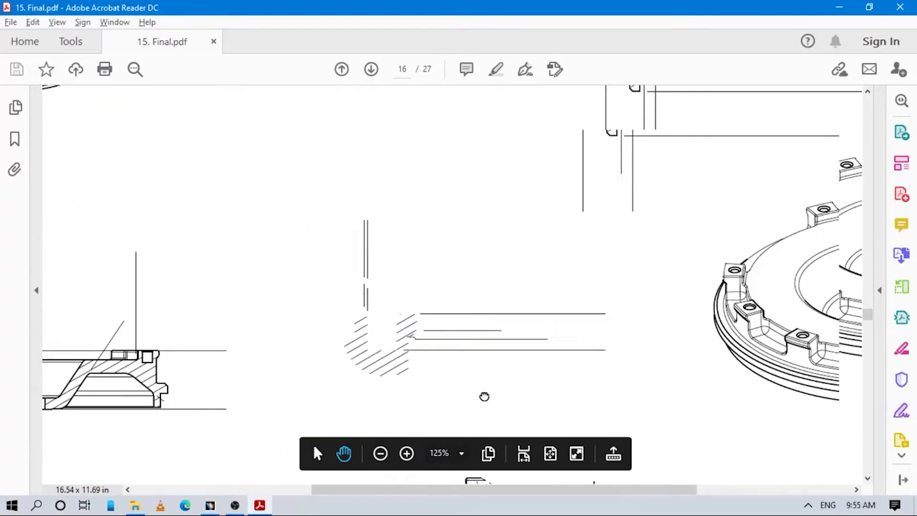
mouse_move(612, 228)
mouse_down()
mouse_move(592, 299)
mouse_move(567, 325)
mouse_move(549, 323)
mouse_up()
drag(566, 174, 594, 292)
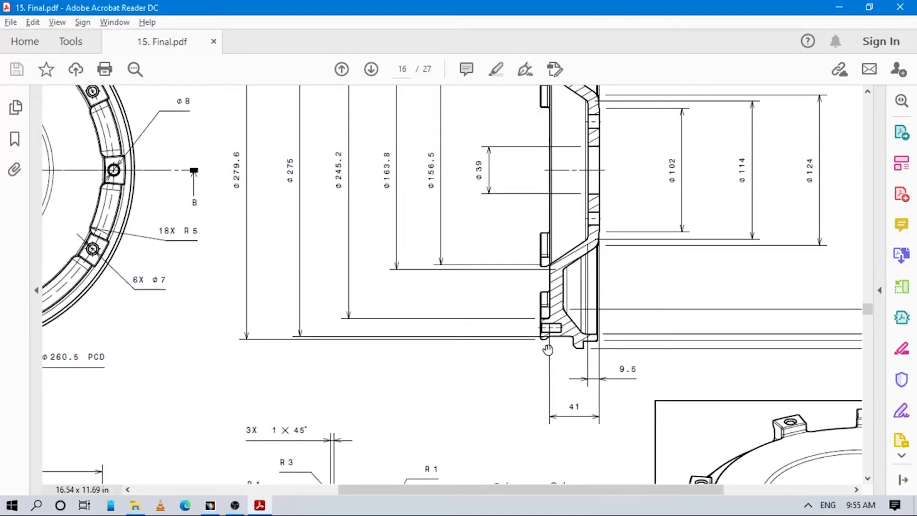
key(alt+Tab)
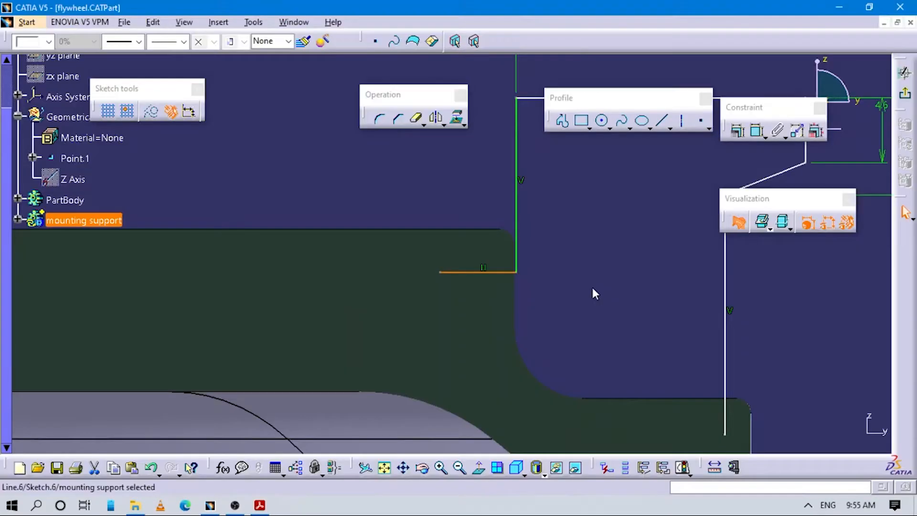
mouse_move(635, 287)
middle_down()
mouse_move(622, 349)
mouse_move(555, 365)
mouse_move(643, 369)
middle_up()
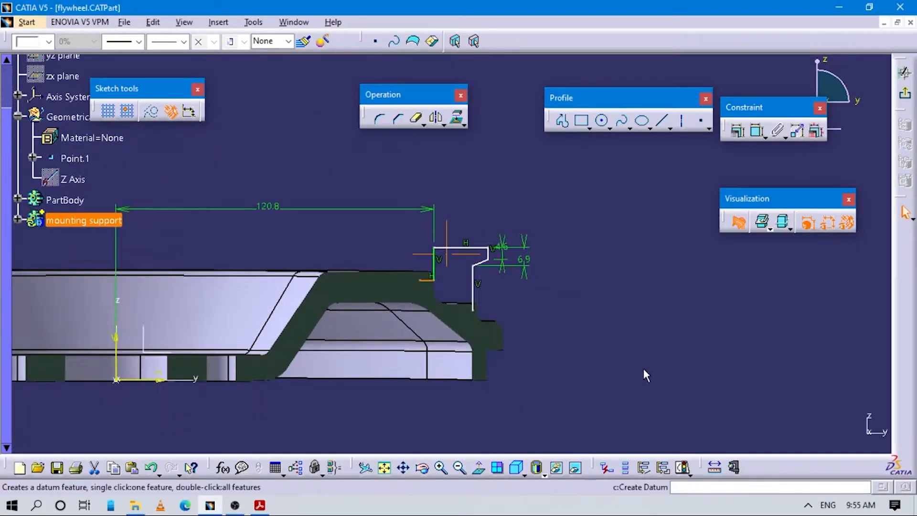
click(758, 131)
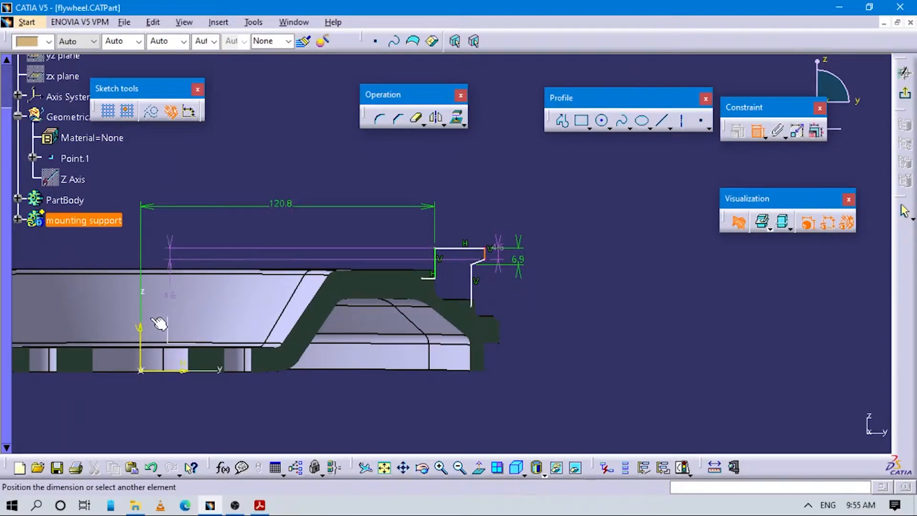
click(141, 337)
click(289, 160)
double_click(290, 160)
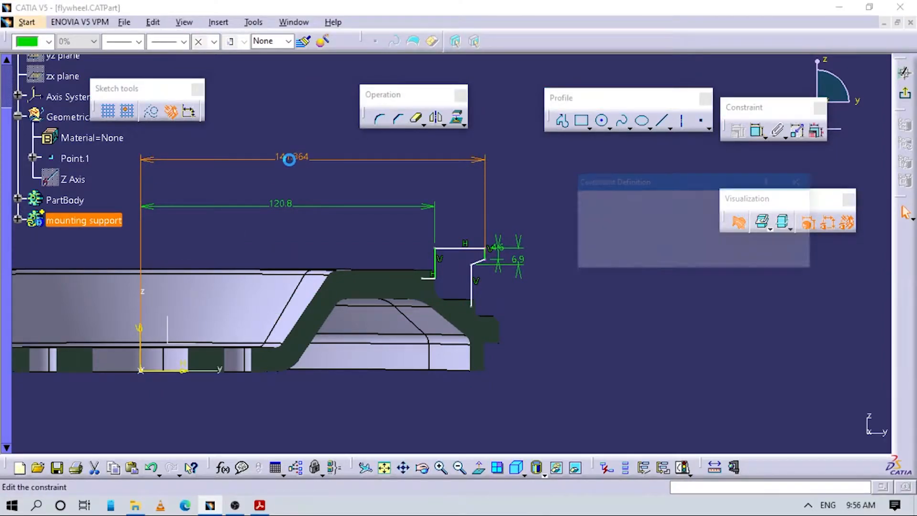
text(279.6/2)
key(Return)
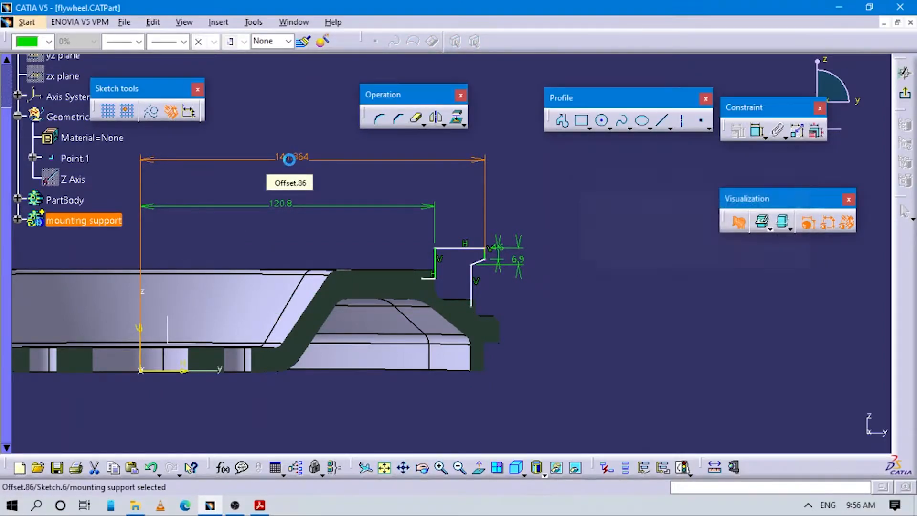
Step: Check the overall height in Section view B-B and constrain the profile's upper edge to the horizontal axis at 48.5 mm
mouse_move(465, 353)
middle_down()
mouse_move(487, 322)
mouse_move(450, 315)
mouse_move(459, 222)
middle_up()
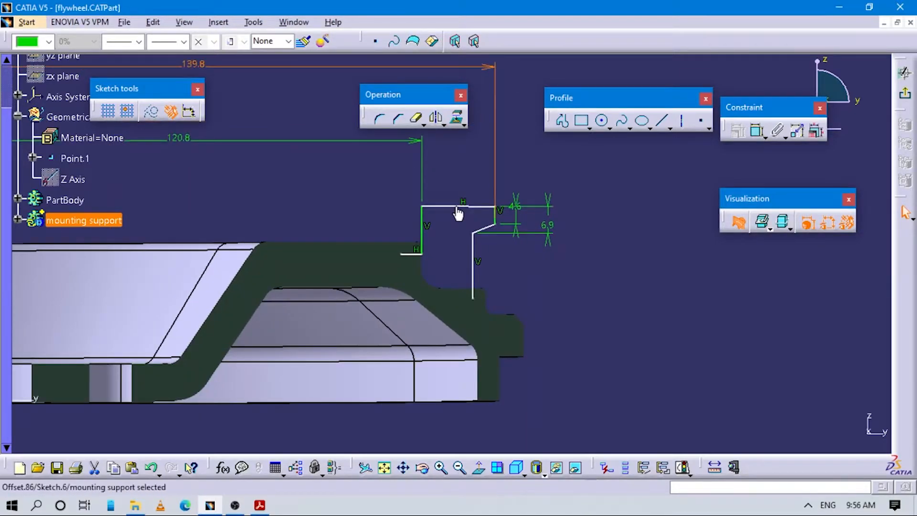
key(alt+Tab)
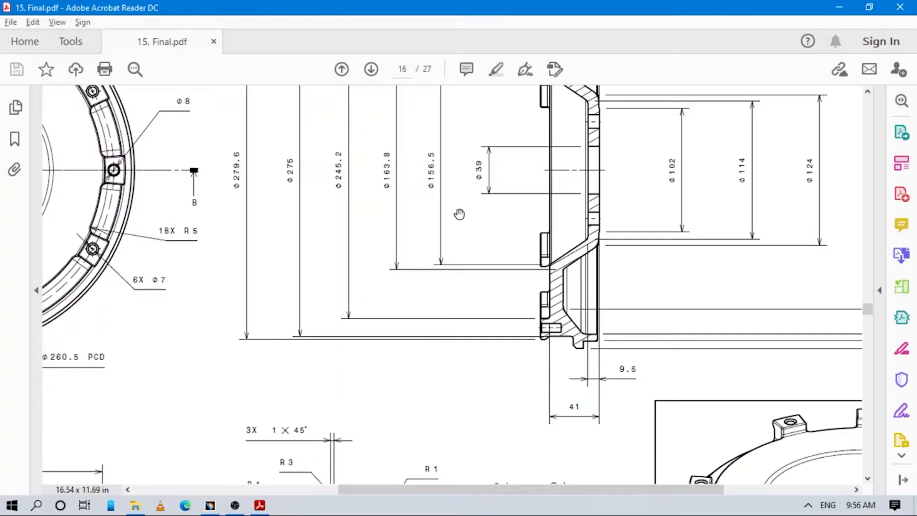
scroll(526, 340, down, 2)
drag(250, 371, 659, 397)
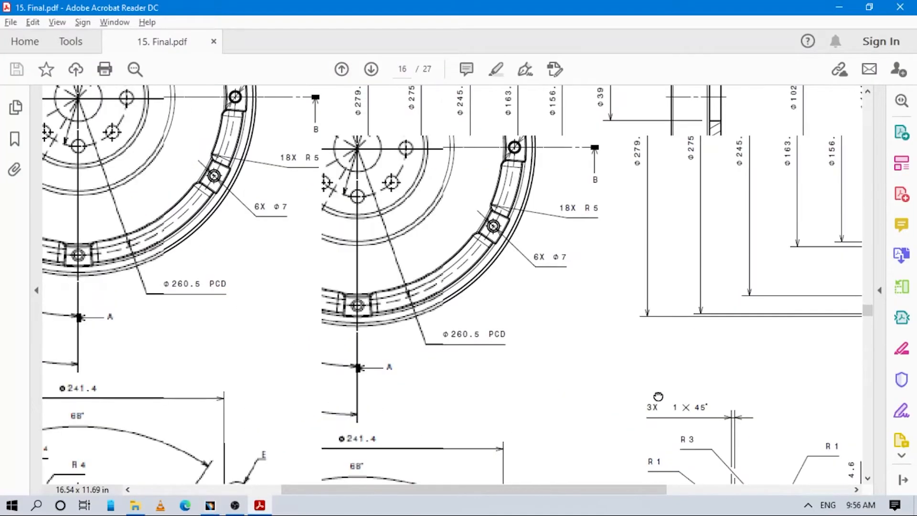
scroll(487, 258, down, 5)
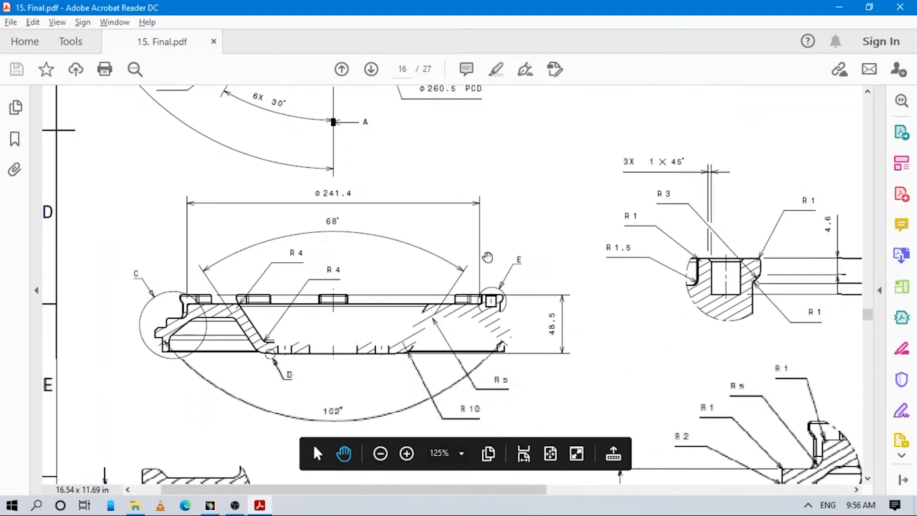
key(alt+Tab)
middle_drag(644, 327, 638, 352)
click(758, 130)
click(461, 234)
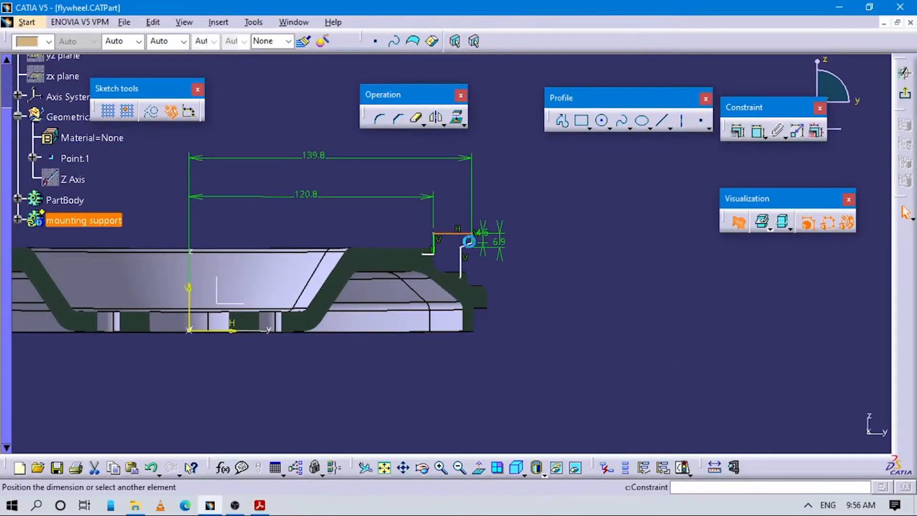
ctrl+middle_drag(208, 385, 203, 364)
click(186, 364)
double_click(652, 310)
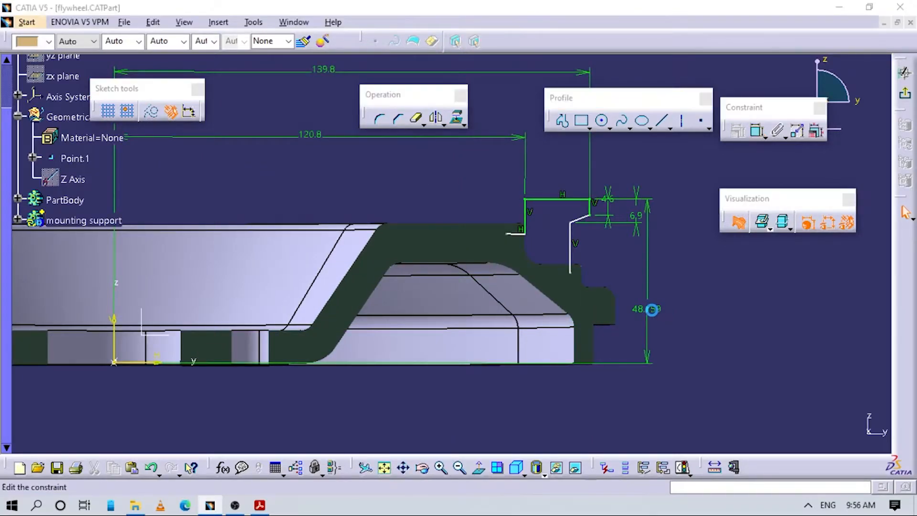
text(48.5)
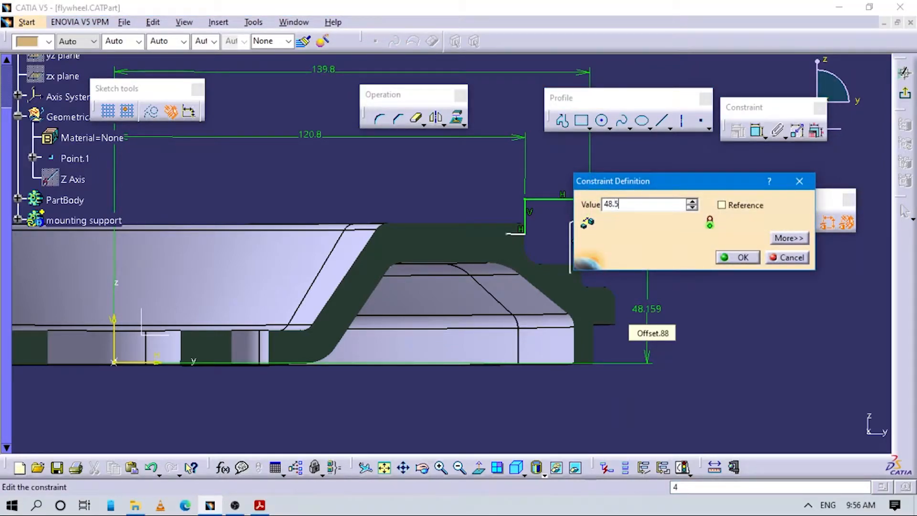
key(Return)
Step: Lower the short inner horizontal line slightly, extending the inner vertical line further into the flywheel section
mouse_move(694, 344)
middle_down()
mouse_move(668, 285)
mouse_move(522, 340)
middle_up()
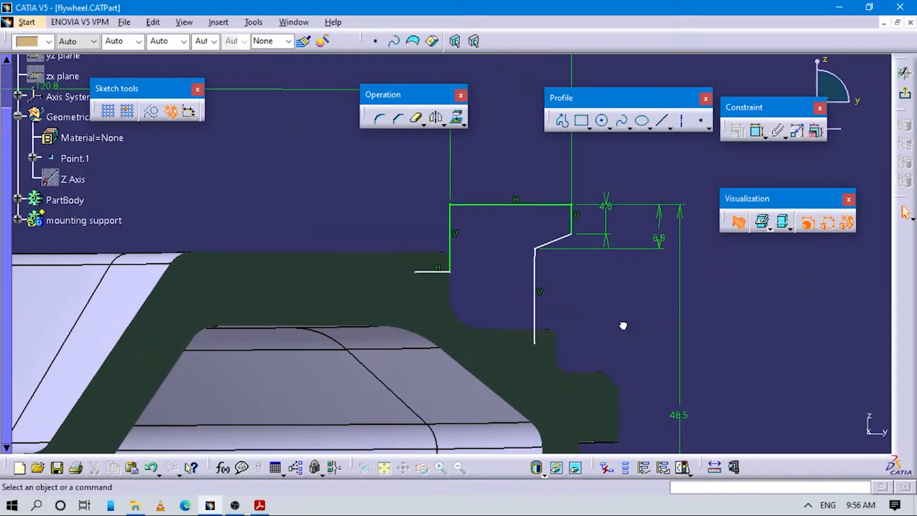
click(563, 121)
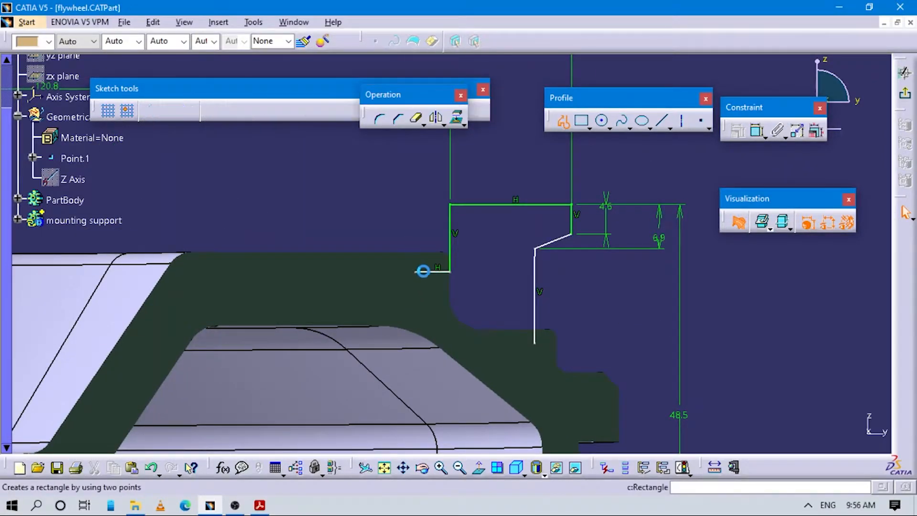
key(Escape)
drag(438, 272, 444, 261)
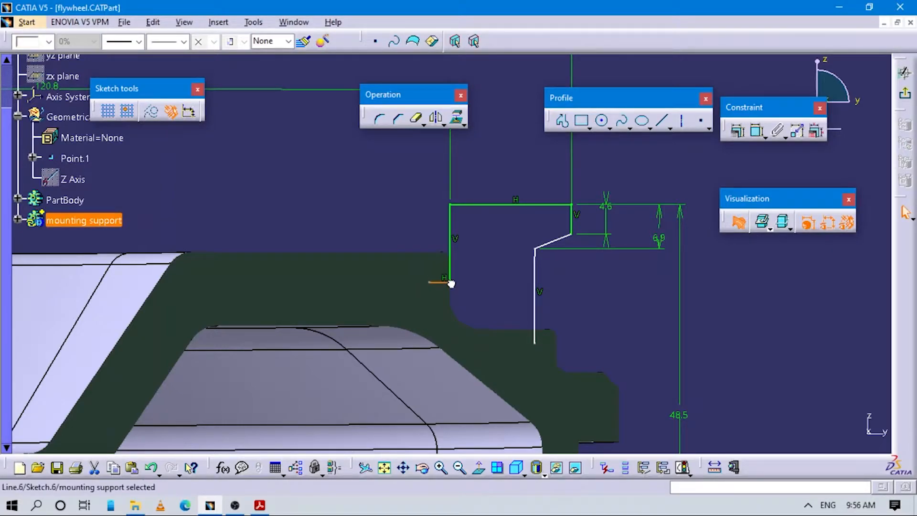
middle_drag(454, 318, 420, 233)
mouse_move(467, 301)
middle_down()
mouse_move(496, 389)
mouse_move(497, 429)
middle_up()
click(667, 317)
Step: Draw connected lines from the short horizontal line's free end: about 13 mm down, 16.5 mm across, and up onto the outer vertical line
click(563, 120)
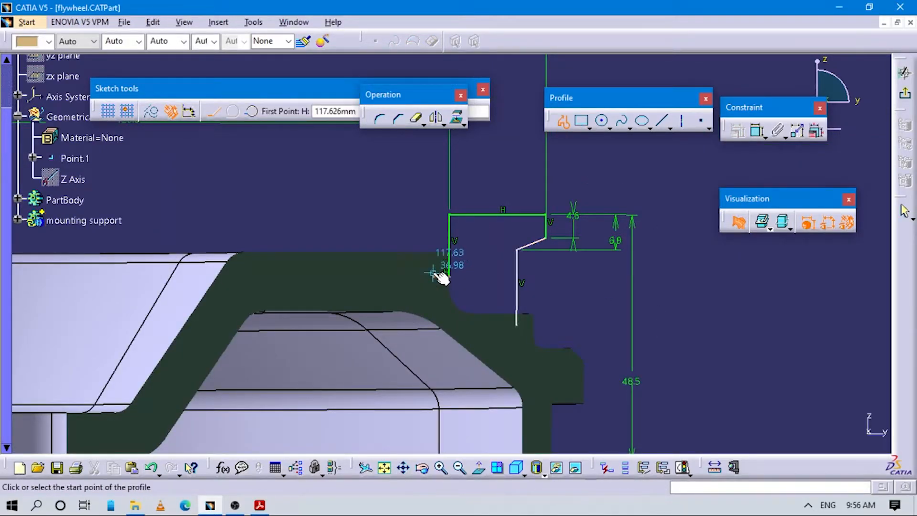
click(434, 280)
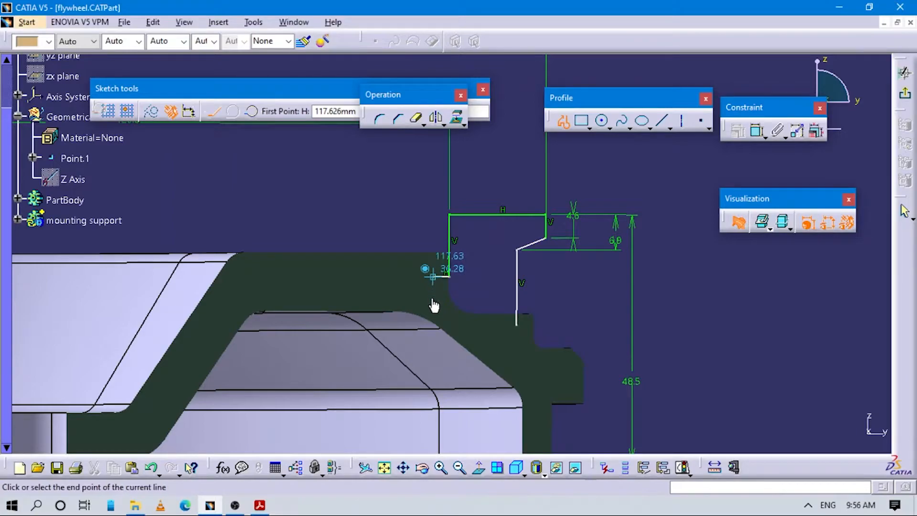
click(433, 341)
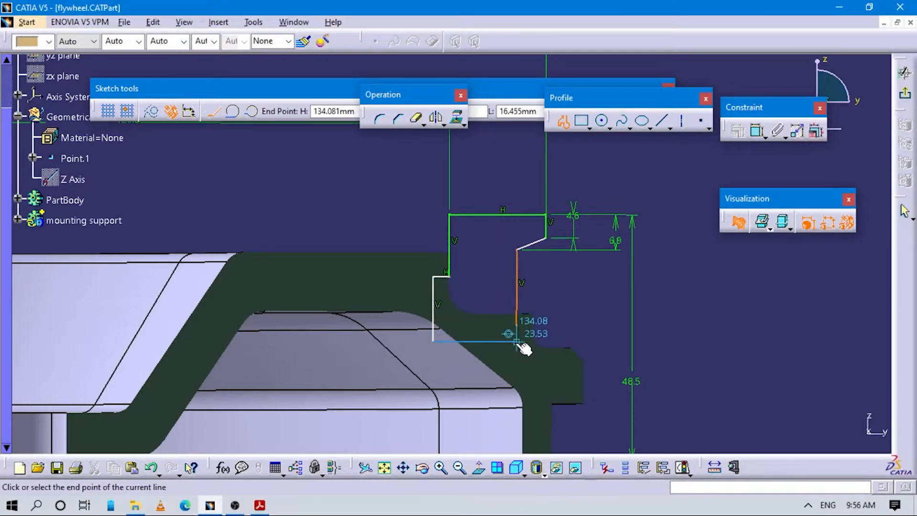
click(516, 342)
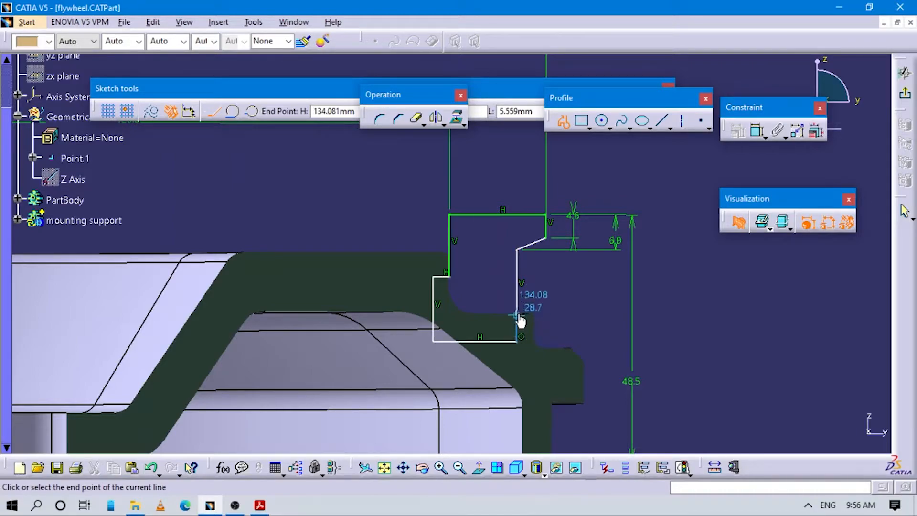
click(516, 313)
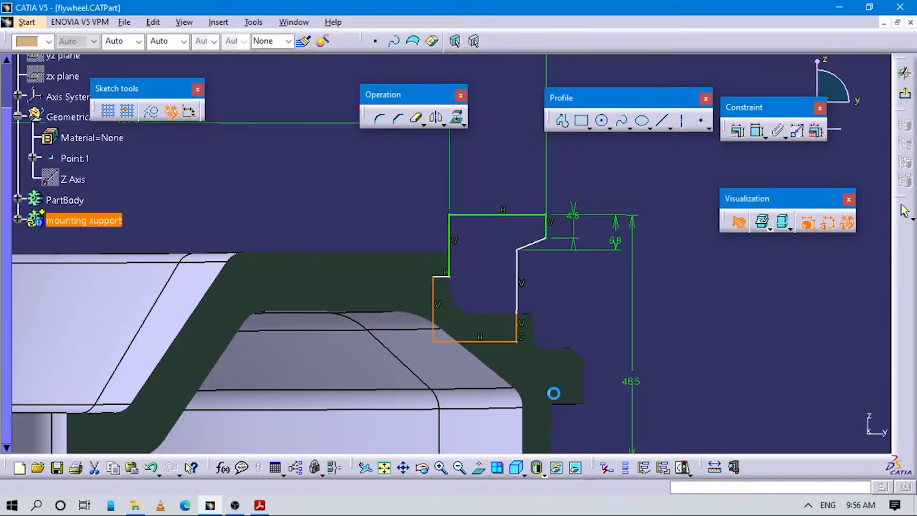
Step: Replace the overlapping outer vertical line with one about 12.5 mm long from the slope's lower corner to the new vertical line's upper end
mouse_move(530, 315)
middle_down()
mouse_move(581, 362)
mouse_move(530, 254)
mouse_move(526, 168)
middle_up()
mouse_move(643, 409)
middle_down()
mouse_move(470, 228)
mouse_move(567, 312)
middle_up()
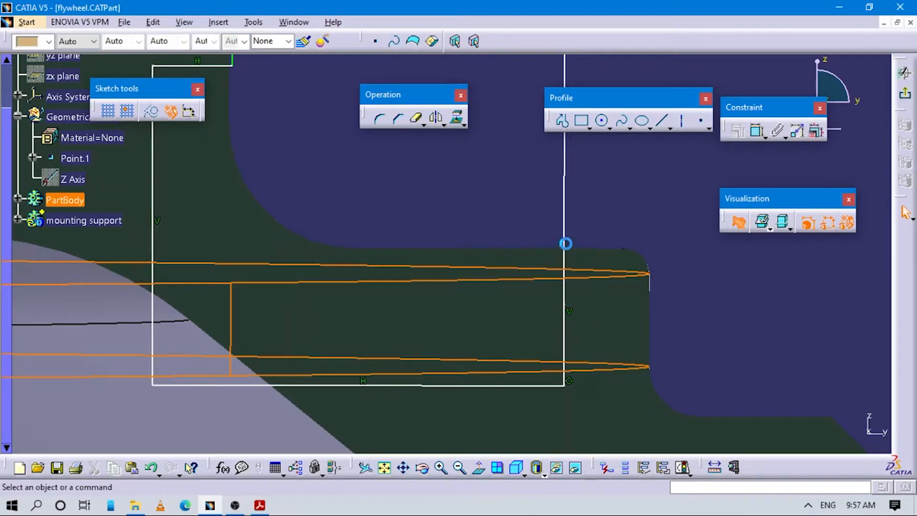
click(563, 231)
mouse_move(624, 258)
middle_down()
mouse_move(644, 268)
mouse_move(634, 290)
middle_up()
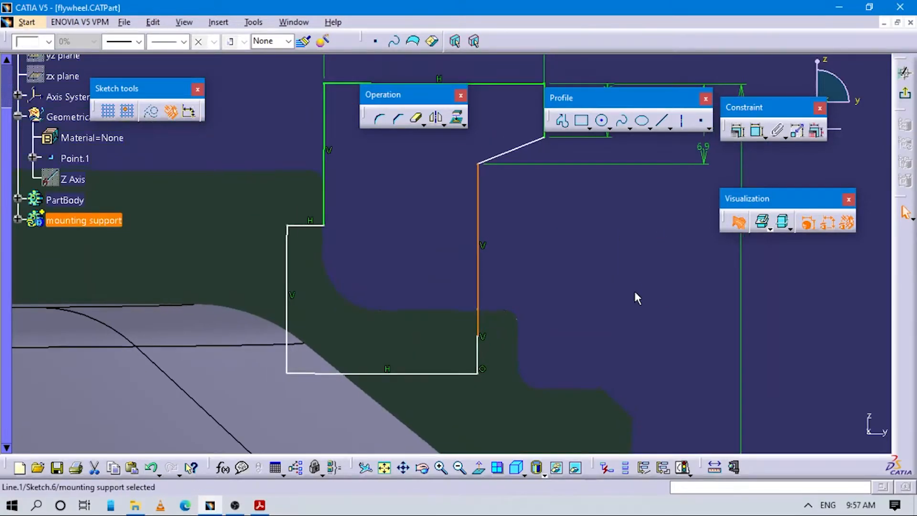
key(Delete)
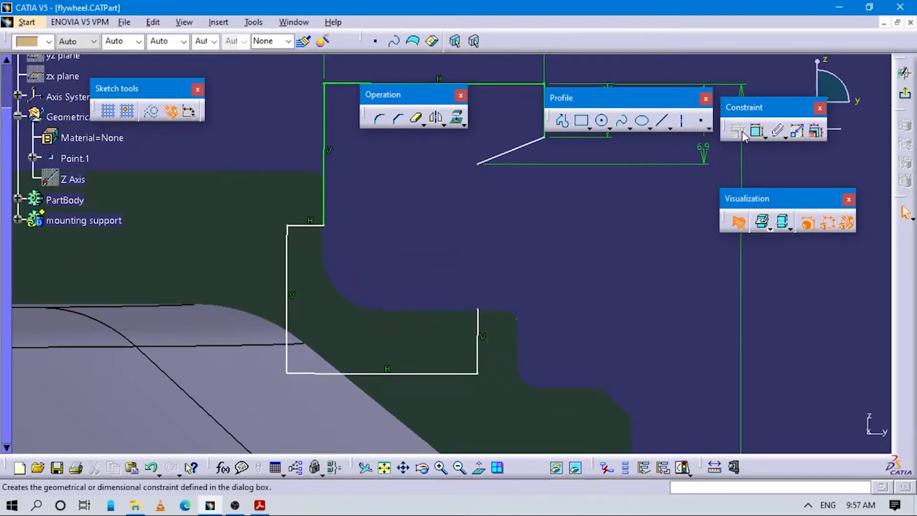
click(564, 121)
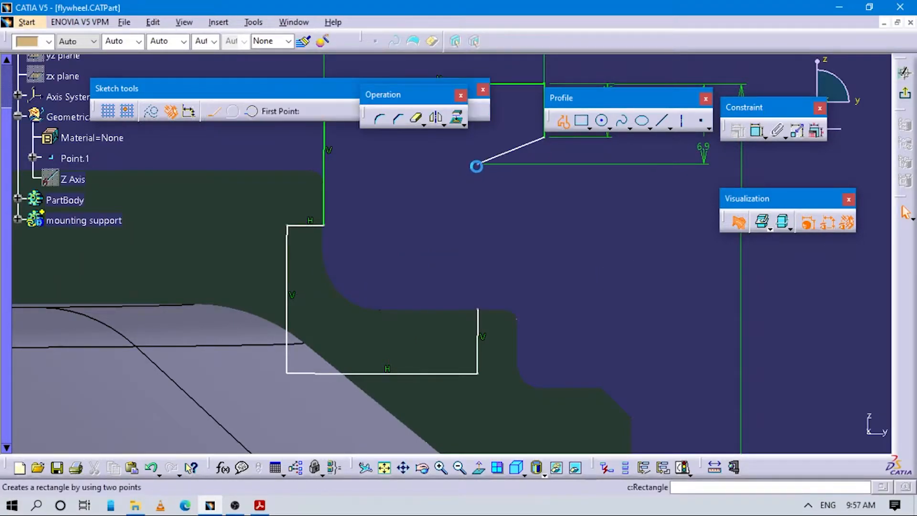
click(477, 165)
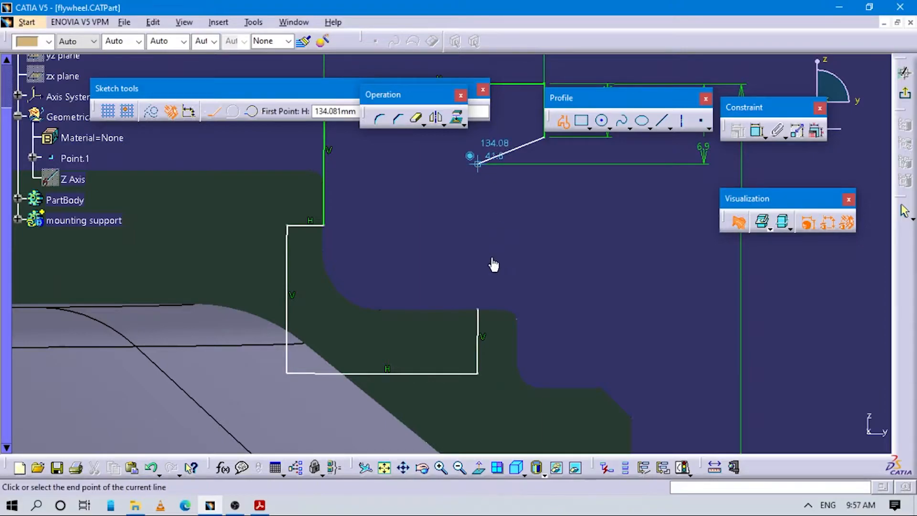
click(478, 311)
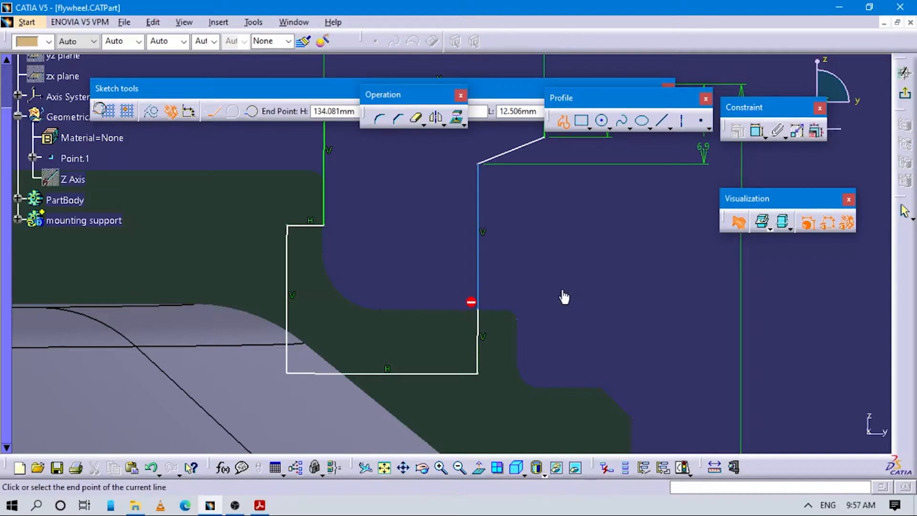
key(Escape)
Step: Compare the profile with Detail E and shift the sloping line's lower corner slightly outward together with the vertical line below it
key(alt+Tab)
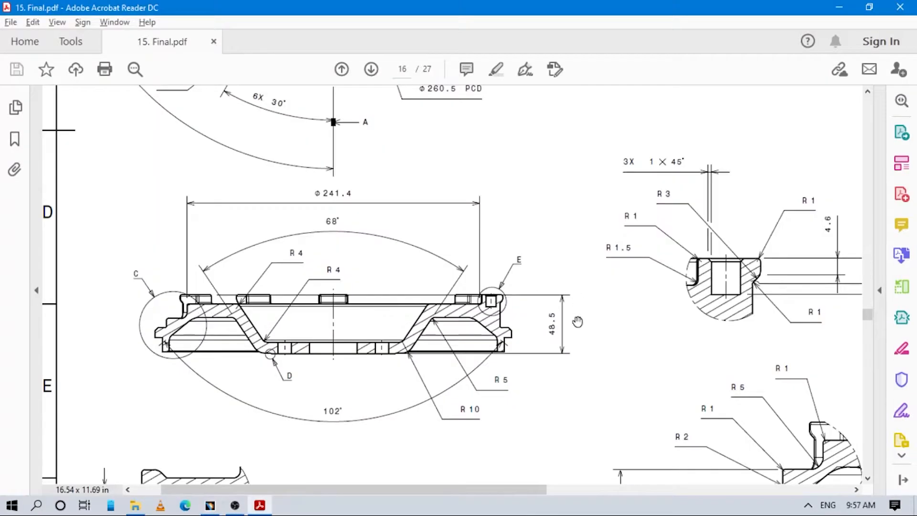
scroll(474, 359, right, 5)
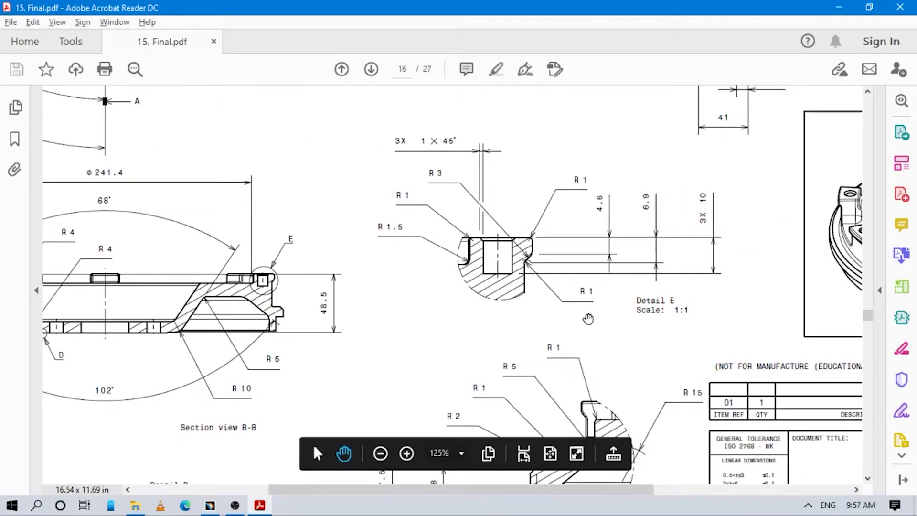
key(alt+Tab)
mouse_move(604, 271)
middle_down()
mouse_move(615, 299)
mouse_move(523, 248)
middle_up()
click(486, 208)
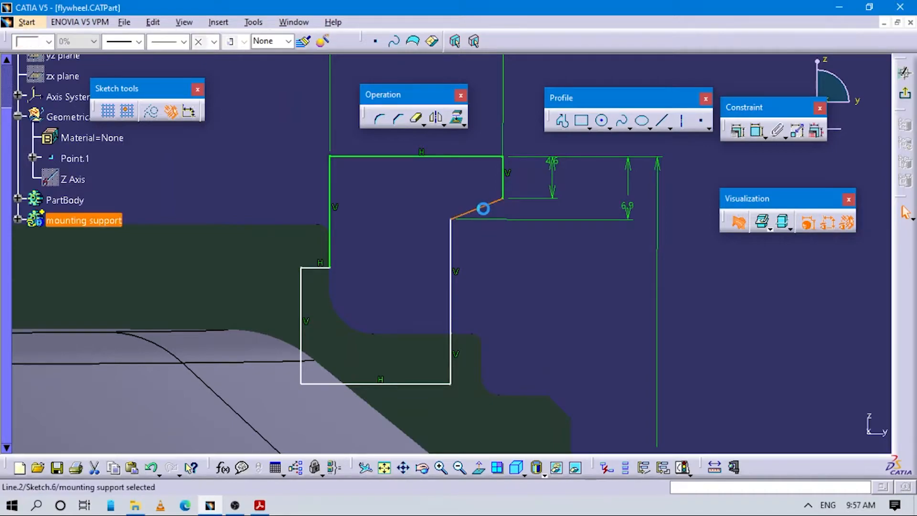
drag(486, 216, 502, 212)
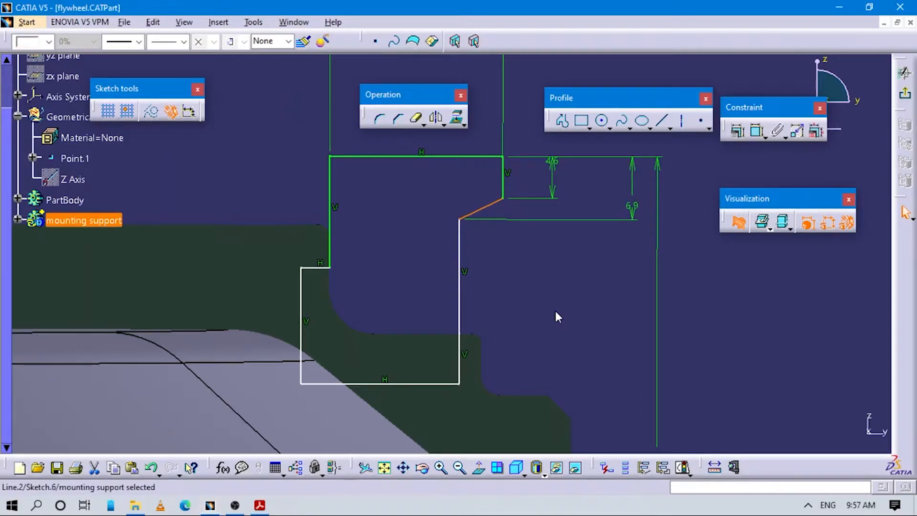
key(alt+Tab)
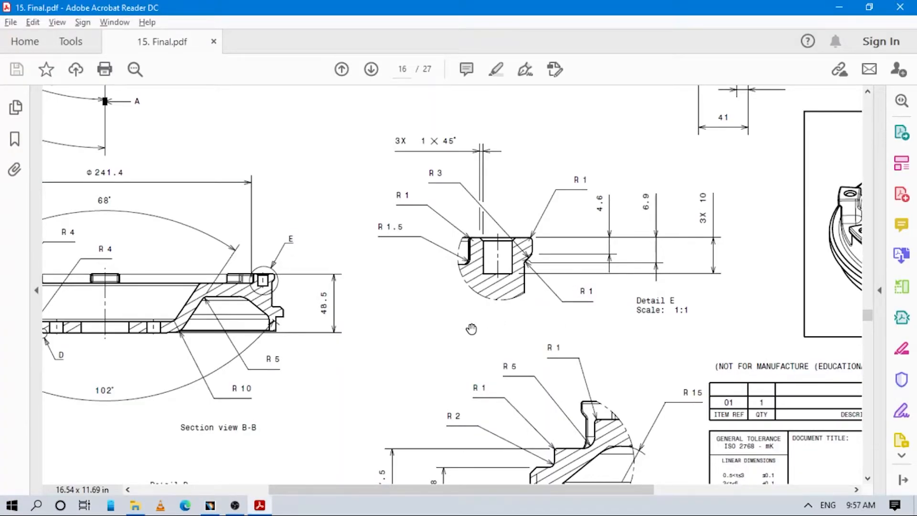
Step: Look up the Ø275 diameter in the drawing's section view and dimension the vertical line below the slope 137.5 mm from the vertical axis
drag(472, 328, 514, 307)
scroll(545, 278, up, 4)
scroll(545, 277, right, 2)
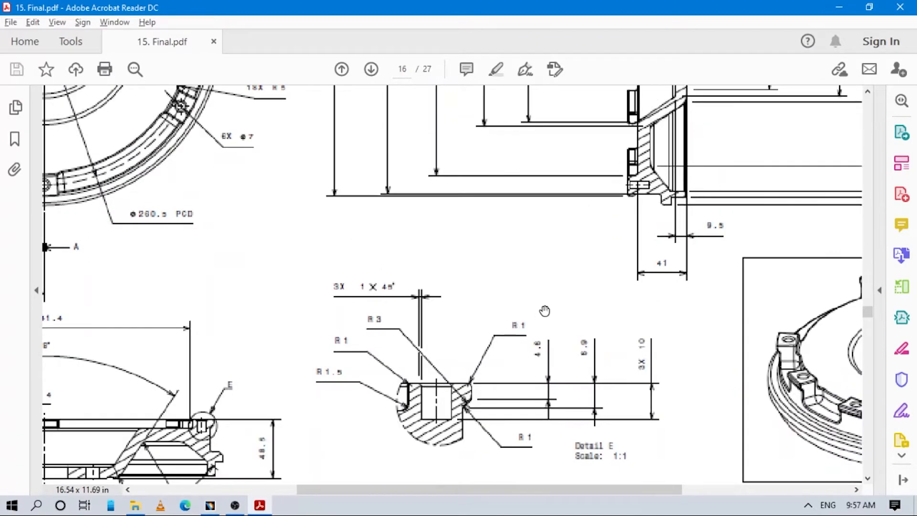
drag(563, 261, 491, 342)
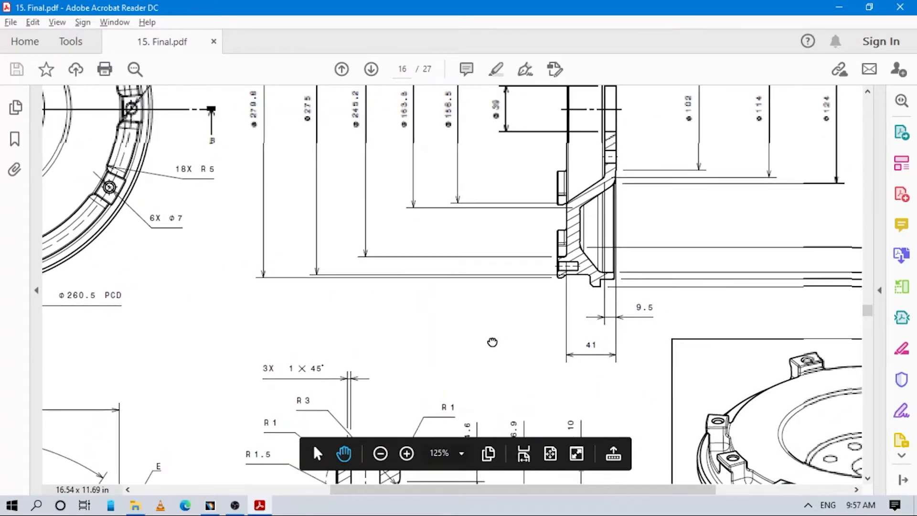
drag(541, 291, 522, 328)
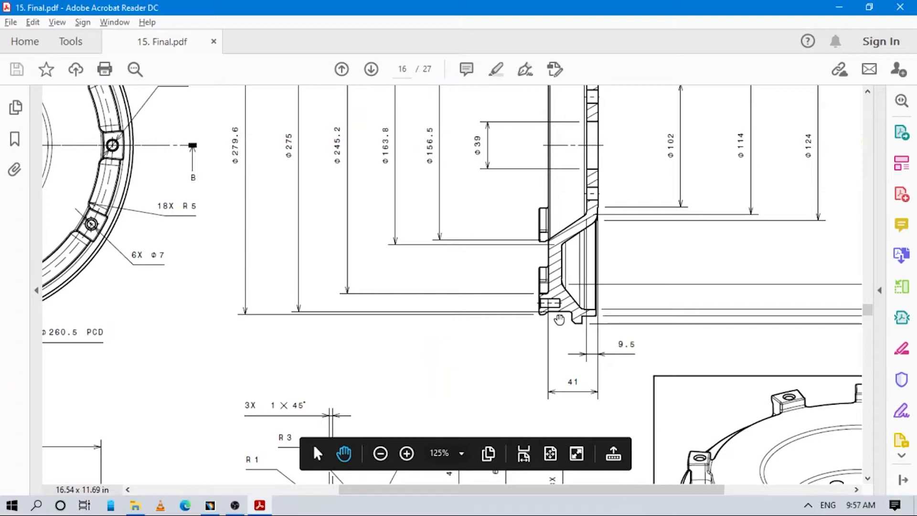
key(alt+Tab)
middle_drag(589, 427, 704, 321)
click(757, 130)
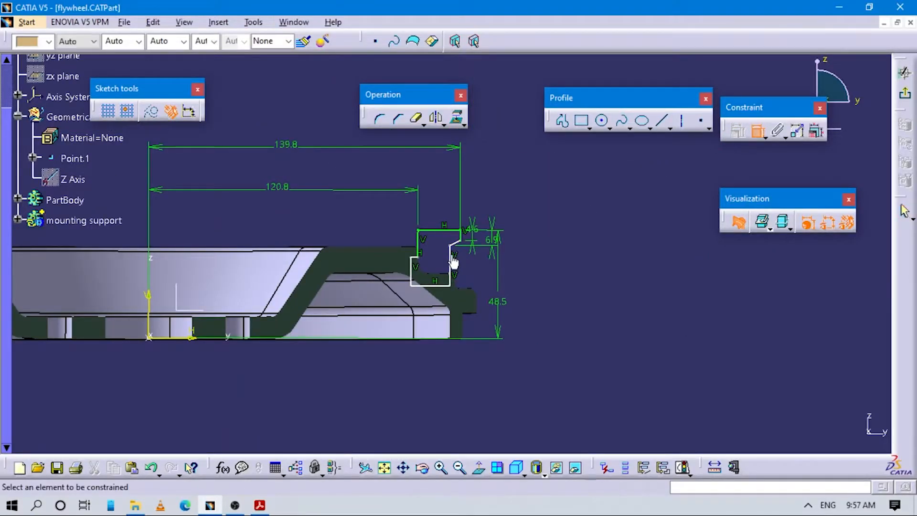
click(454, 269)
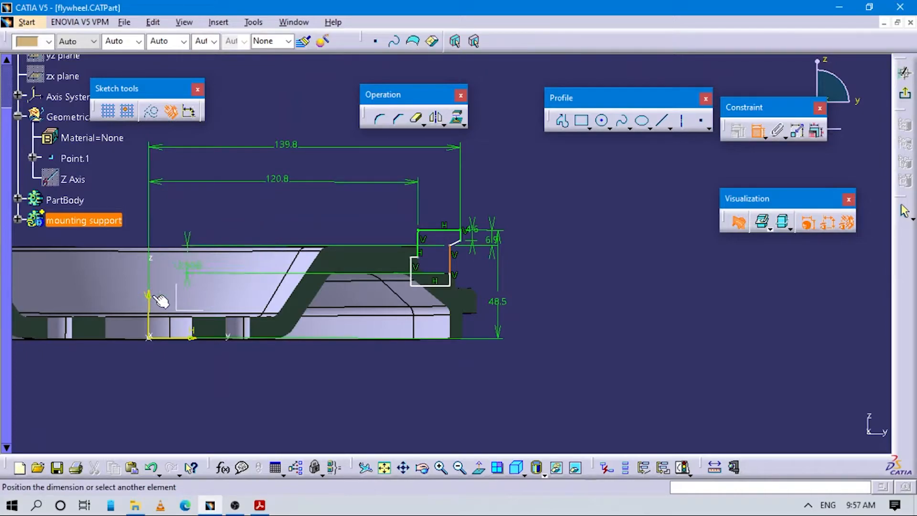
click(158, 314)
click(249, 228)
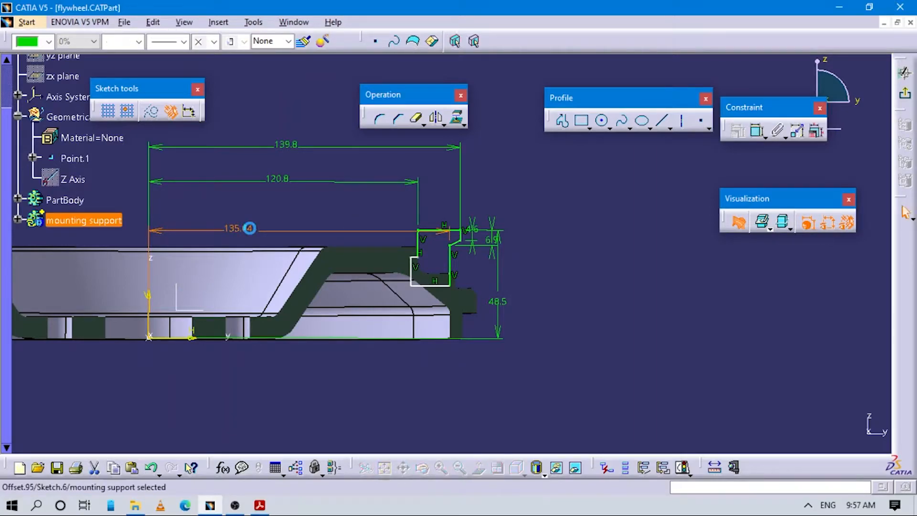
double_click(251, 229)
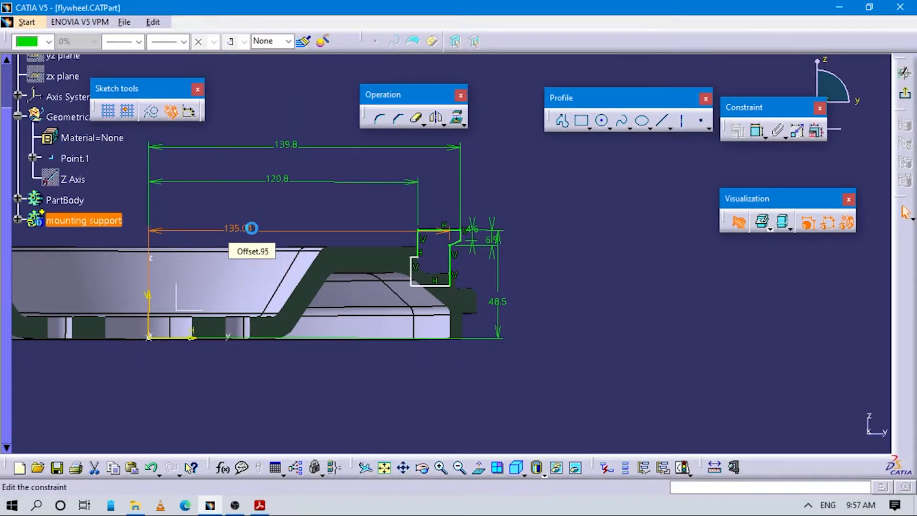
text(137.5mm)
key(Return)
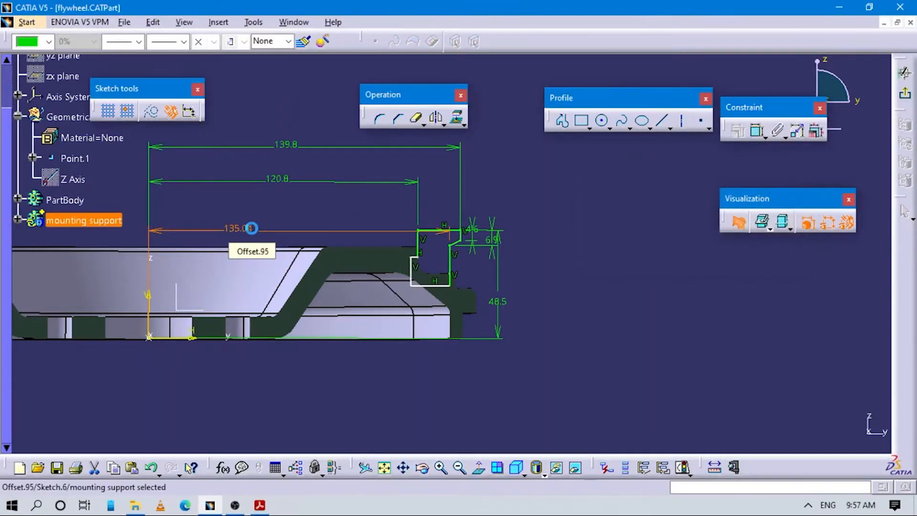
mouse_move(606, 346)
middle_down()
mouse_move(580, 338)
mouse_move(637, 307)
mouse_move(654, 316)
mouse_move(682, 424)
middle_up()
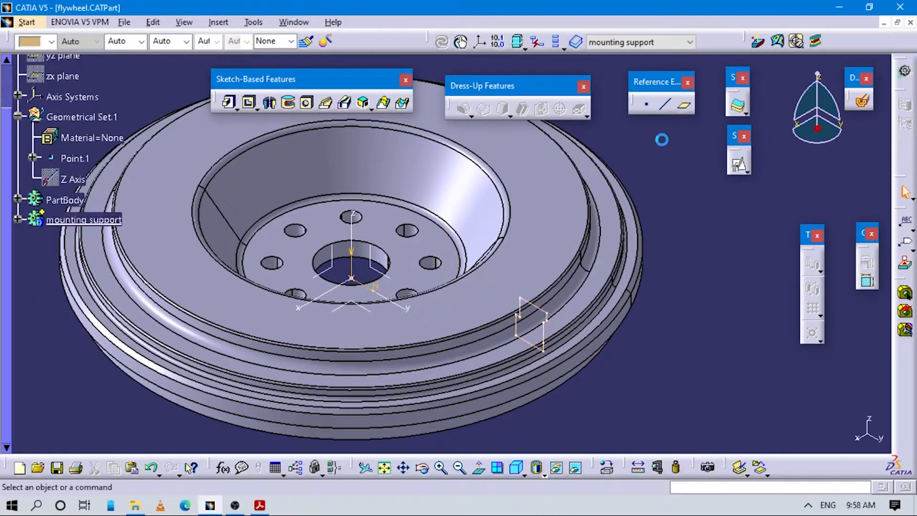
Step: Set up a positioned sketch on the axis system's XY plane with its origin projected from Point.1 and orientation parallel to the X axis
click(662, 140)
click(747, 172)
click(361, 304)
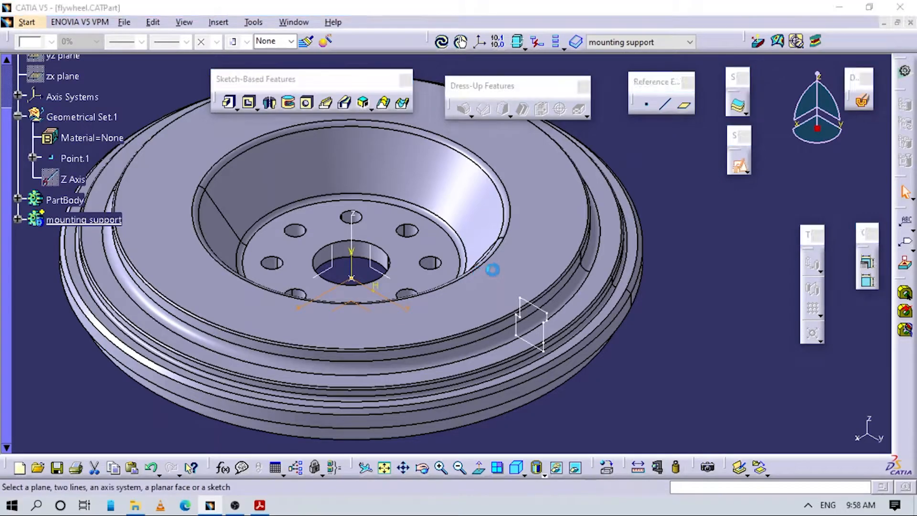
click(217, 176)
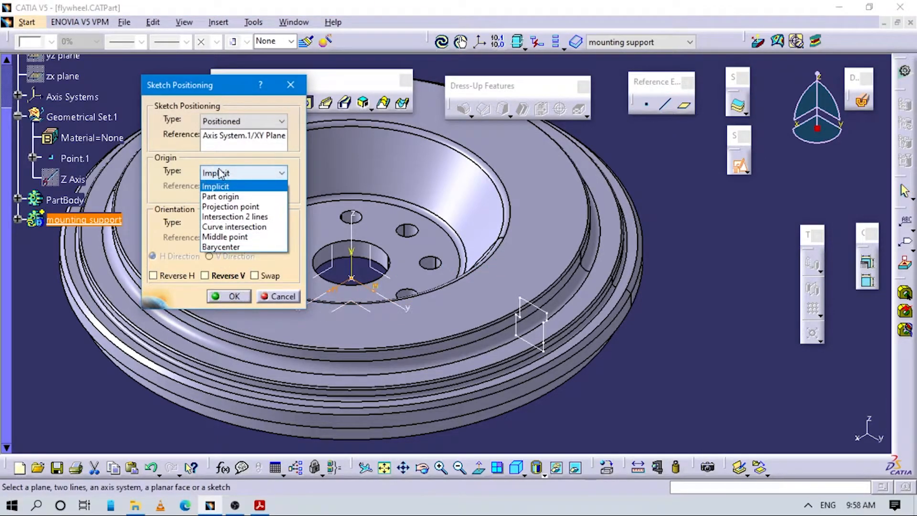
click(225, 198)
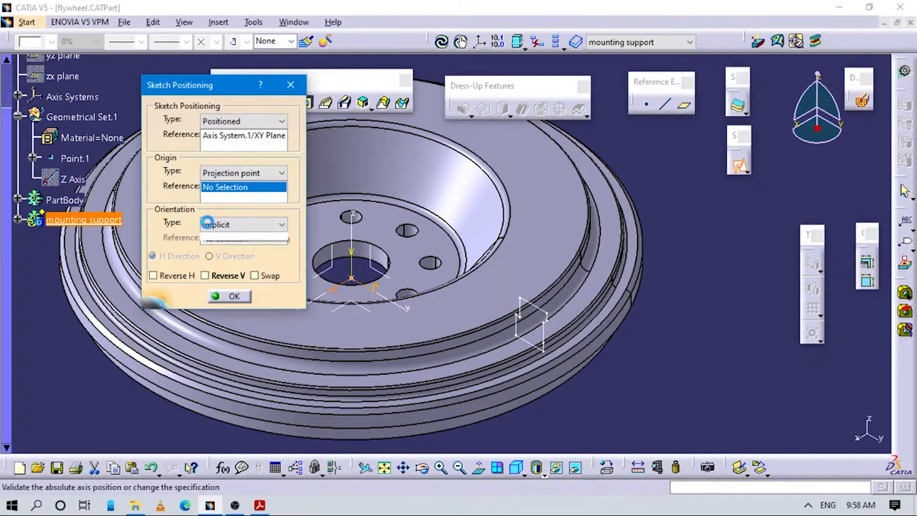
click(229, 225)
click(239, 289)
middle_drag(337, 336, 389, 333)
click(374, 296)
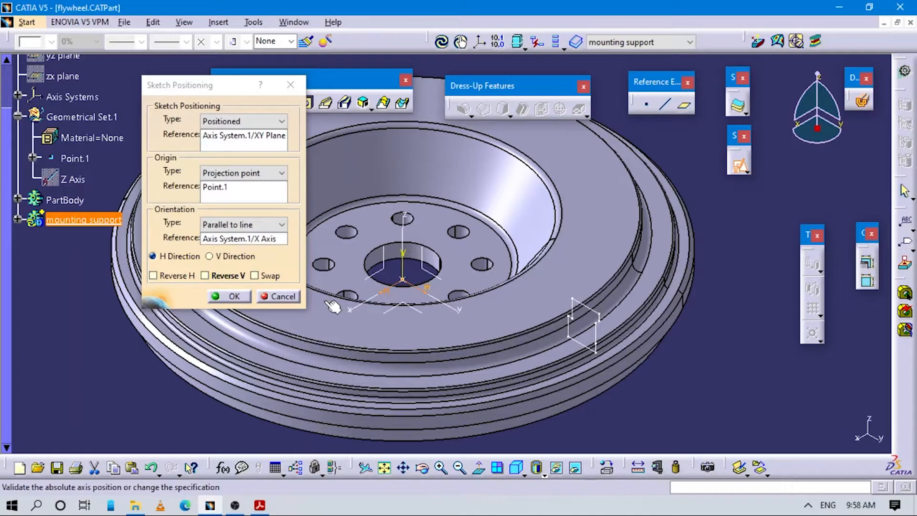
Step: Reverse the new sketch's H and V directions and open the sketch for editing
text(PO)
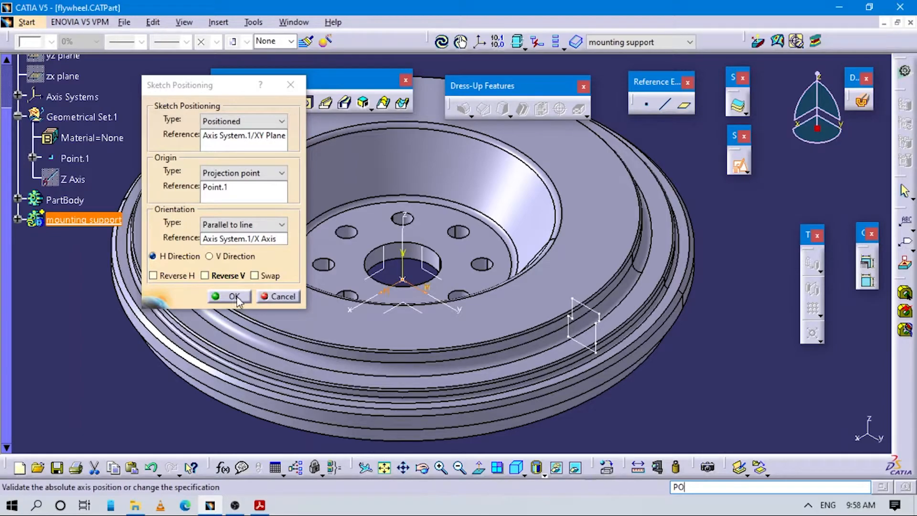
click(214, 277)
click(193, 276)
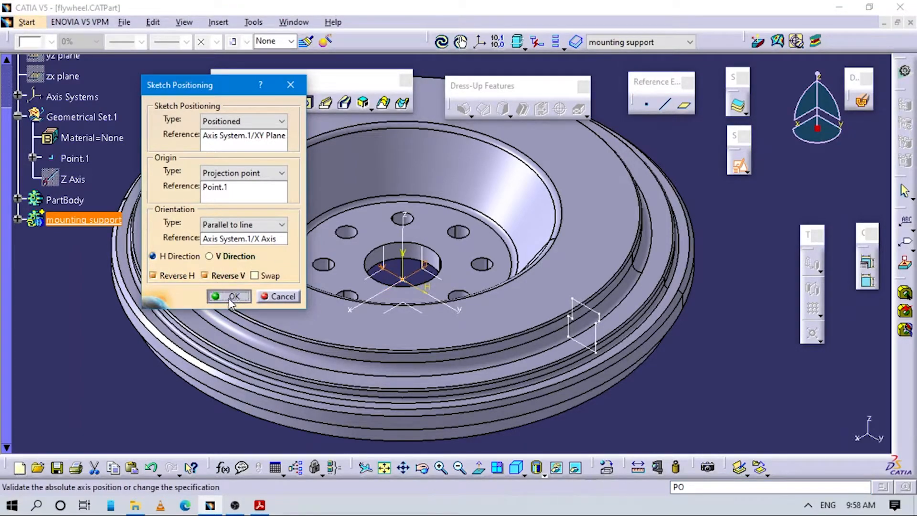
click(231, 297)
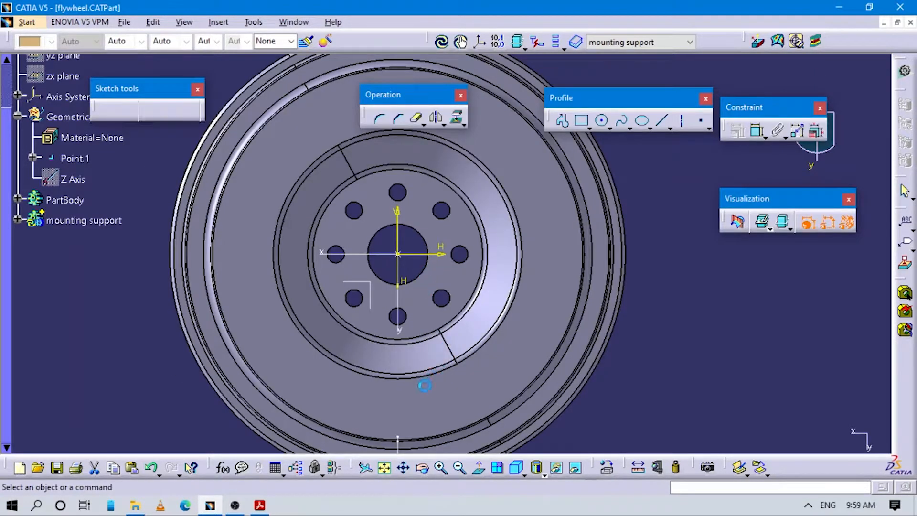
Step: Examine the mounting supports' shape, spacing and angular width in the drawing's front view
mouse_move(462, 254)
middle_down()
mouse_move(496, 121)
mouse_move(464, 272)
middle_up()
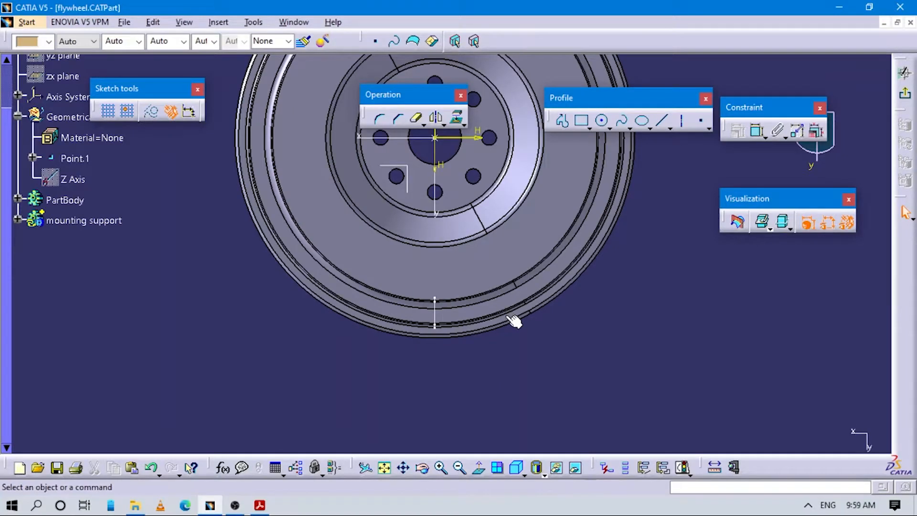
click(808, 505)
click(687, 358)
middle_drag(546, 359, 579, 293)
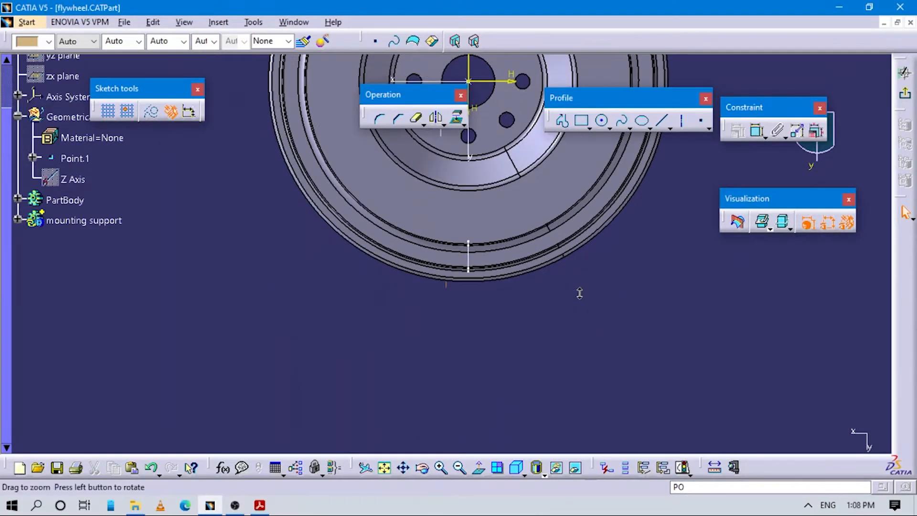
key(alt+Tab)
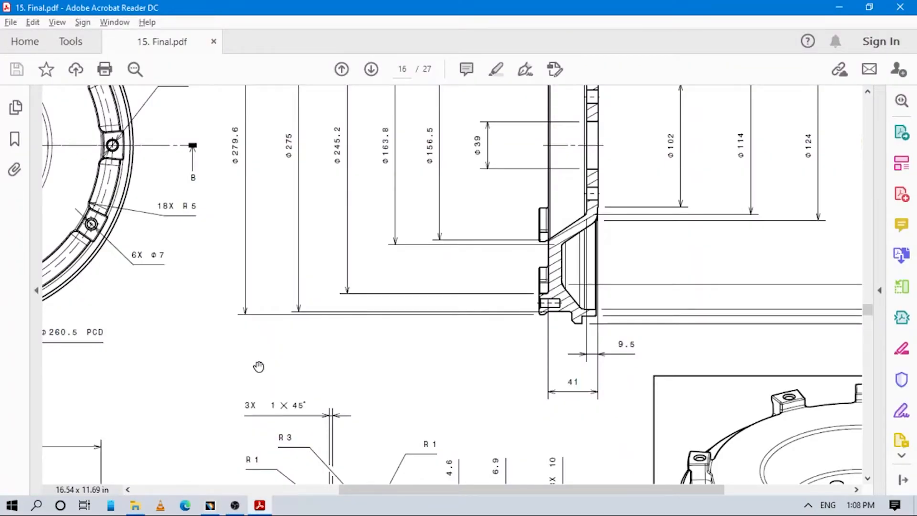
drag(258, 367, 664, 297)
drag(530, 282, 592, 368)
drag(438, 282, 533, 344)
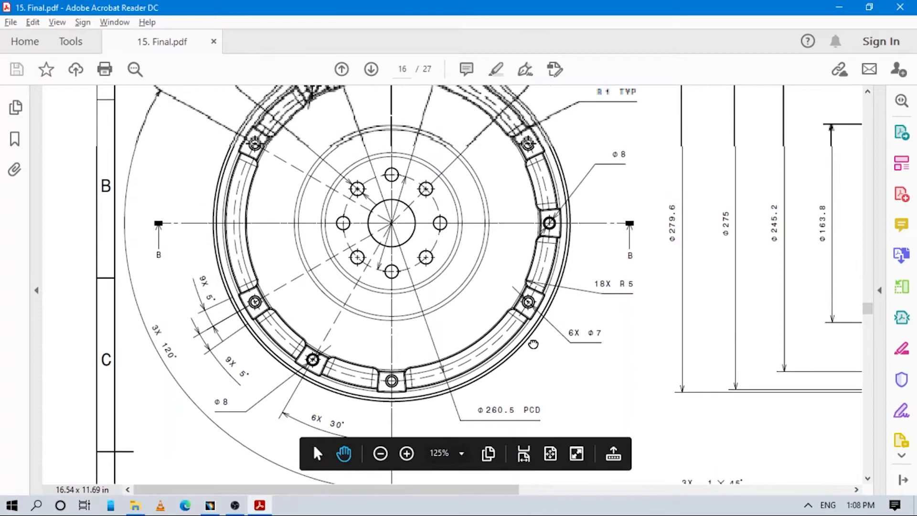
scroll(229, 198, down, 4)
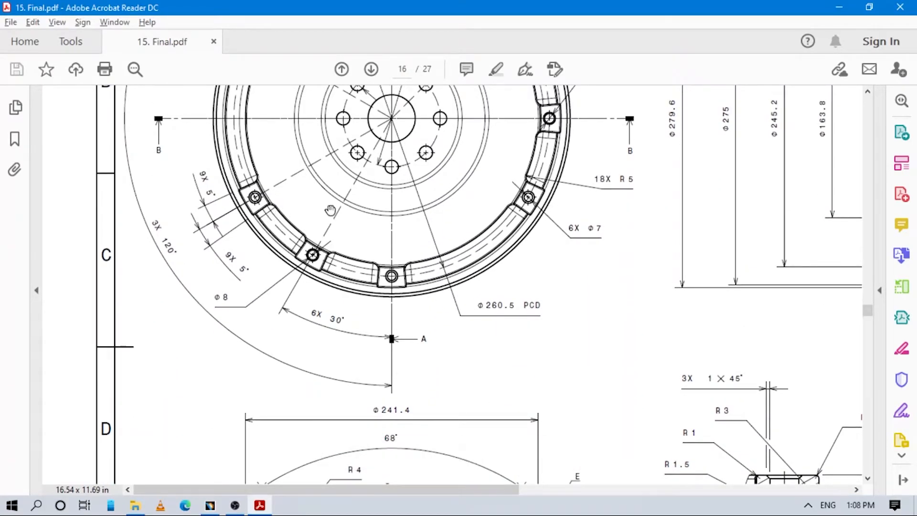
Step: Sketch a rectangle enclosing the edge-on profile near the flywheel rim, with its first corner at about H -14.83 mm, V -114.39 mm
key(alt+Tab)
ctrl+middle_drag(563, 337, 538, 290)
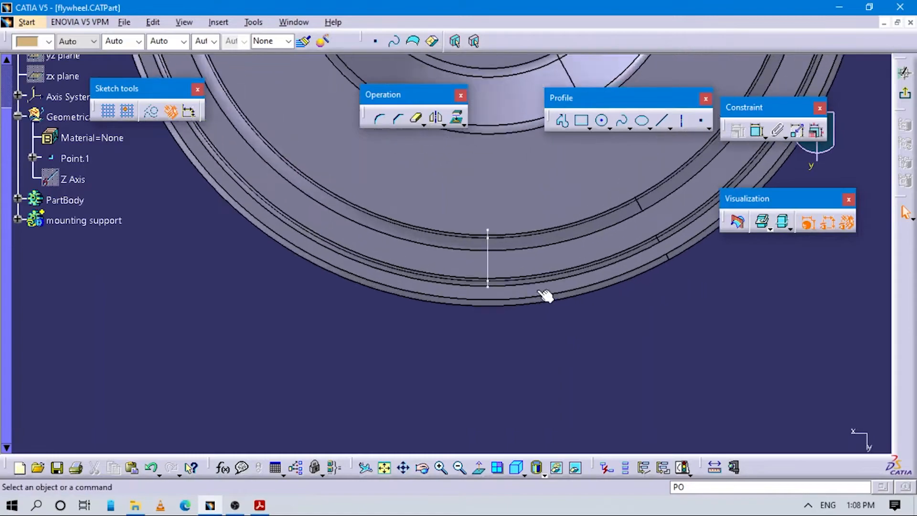
click(581, 120)
click(452, 221)
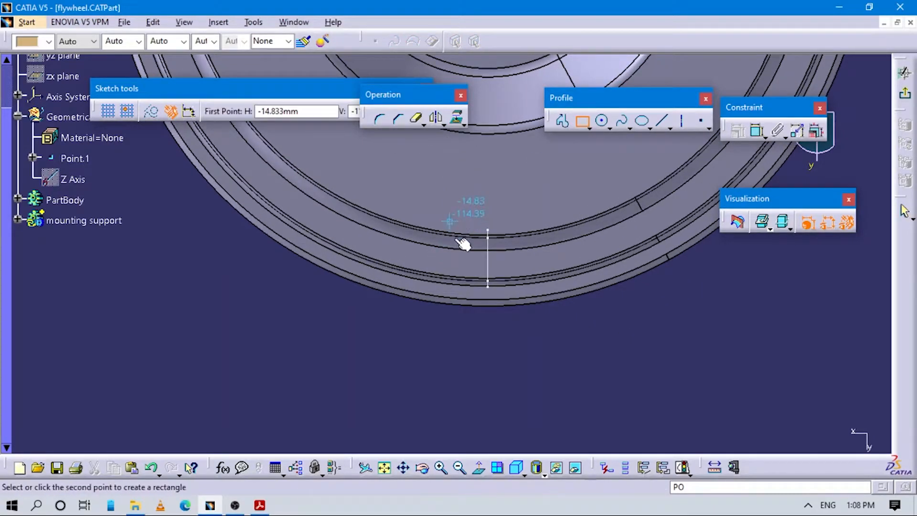
click(526, 290)
click(564, 336)
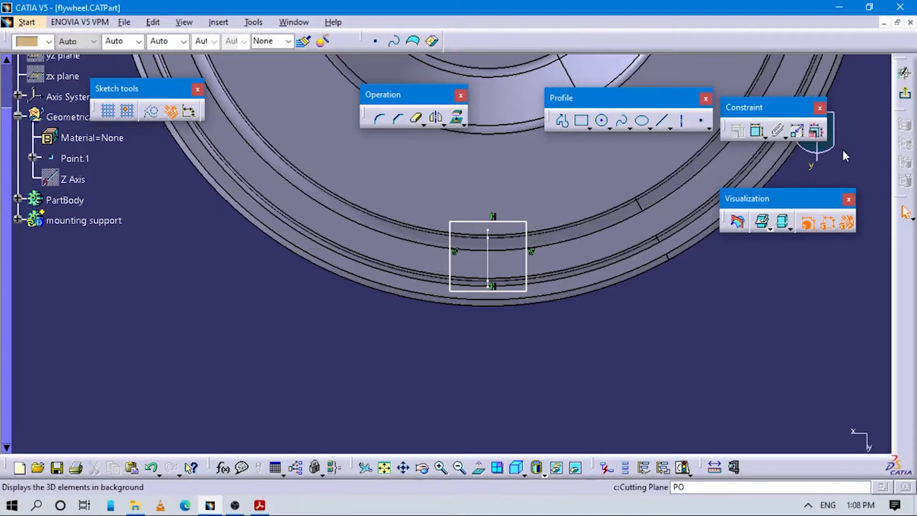
Step: Make the rectangle's inner horizontal edge coincident with the inner end point of the support profile's top line
click(765, 137)
key(Escape)
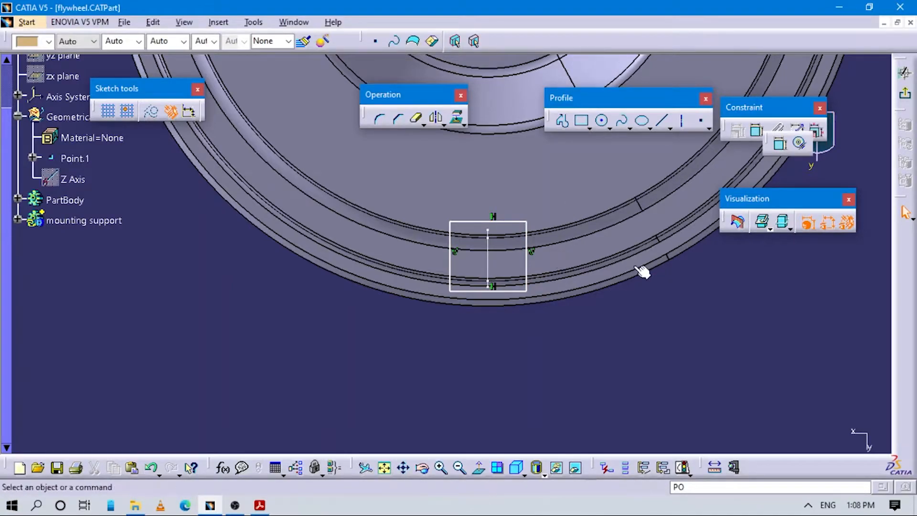
click(779, 143)
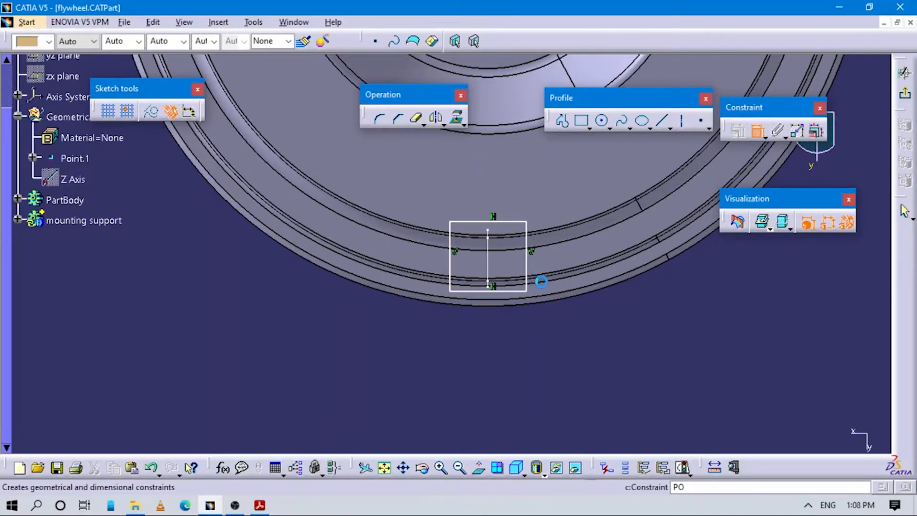
mouse_move(577, 301)
middle_down()
mouse_move(582, 264)
mouse_move(518, 210)
middle_up()
click(521, 204)
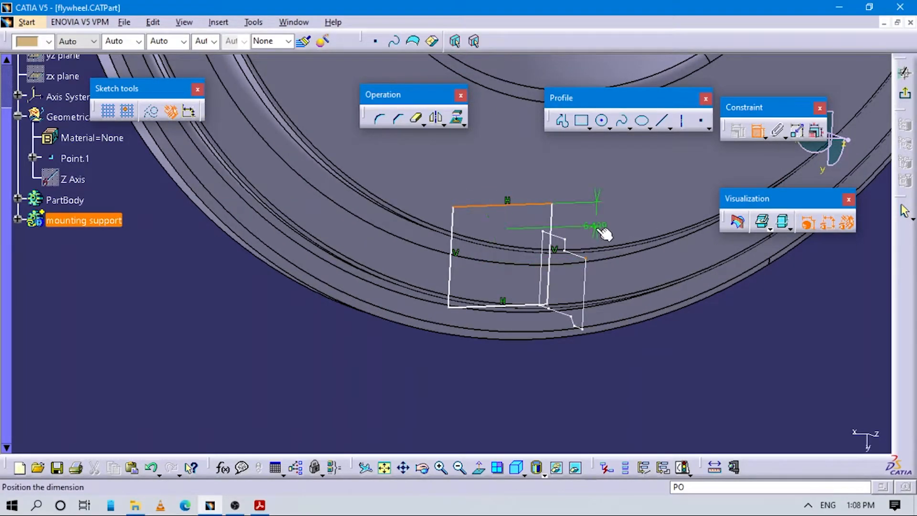
right_click(598, 220)
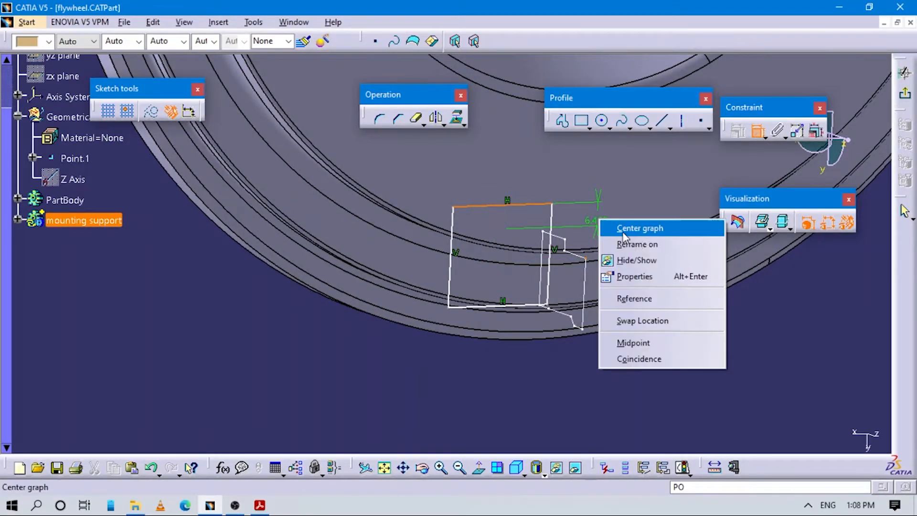
click(643, 358)
Step: Make the rectangle's outer horizontal edge coincident with the outer end point of the support profile's top line
middle_drag(666, 359, 658, 303)
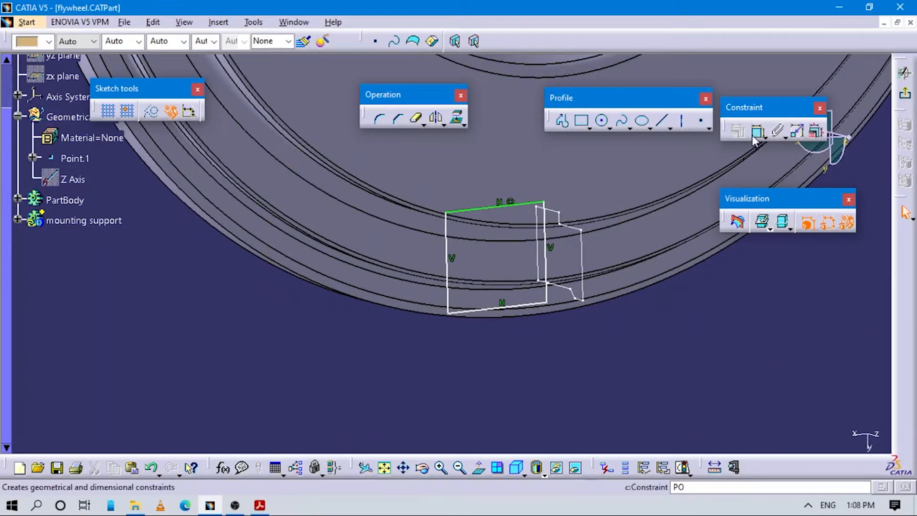
click(528, 306)
click(588, 301)
right_click(585, 341)
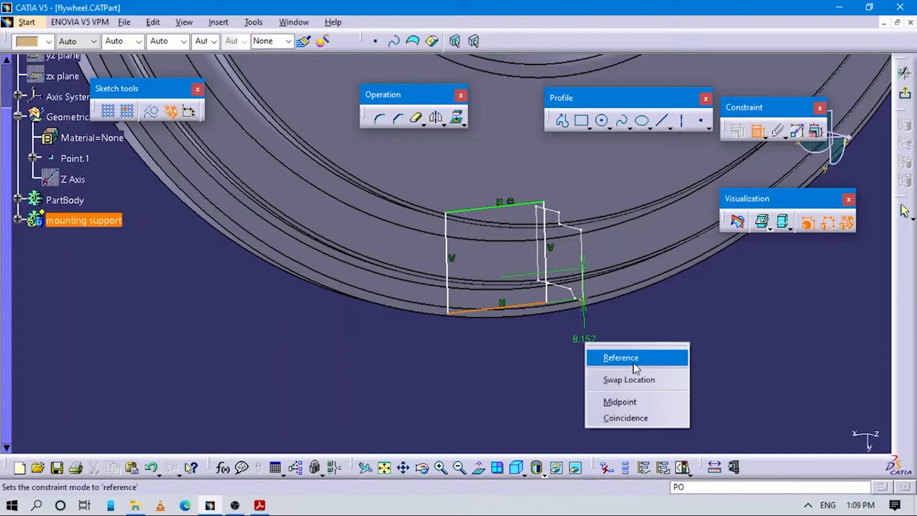
click(620, 419)
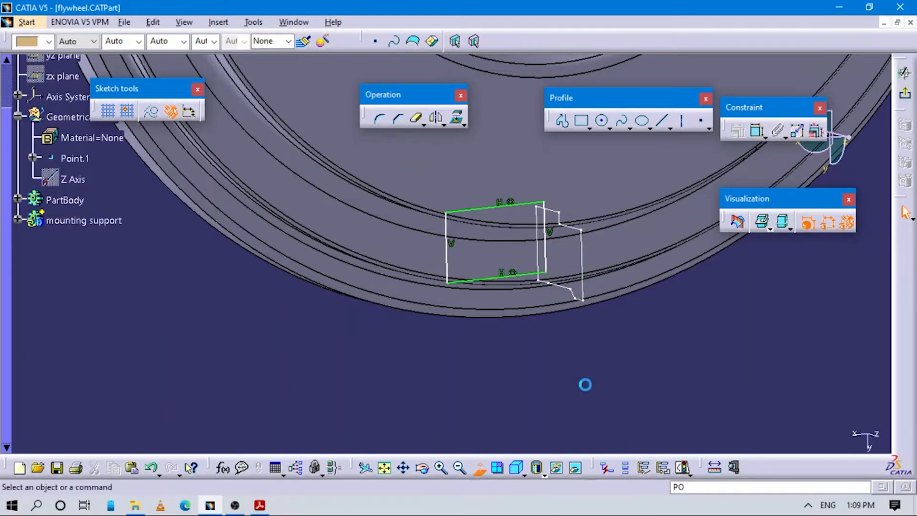
Step: Check the support's angled sides in the drawing and delete the rectangle's two vertical edges
key(alt+Tab)
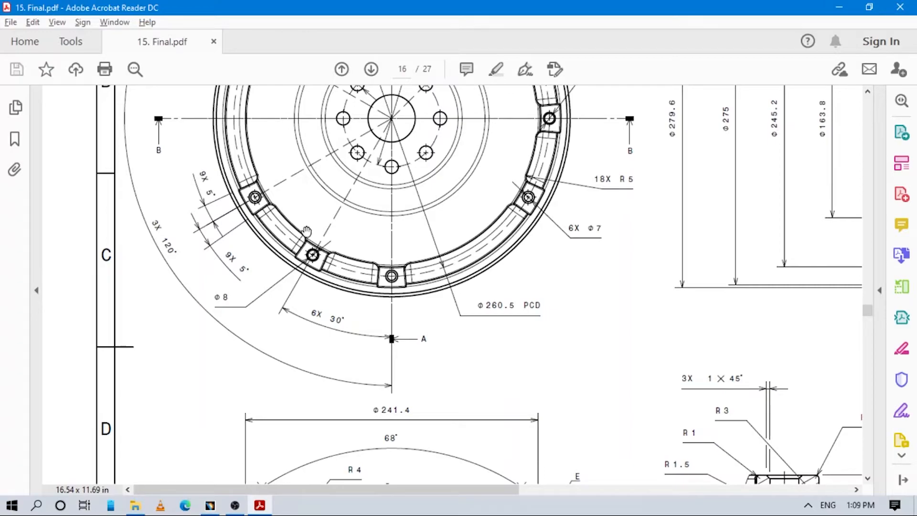
key(alt+Tab)
key(alt+Tab)
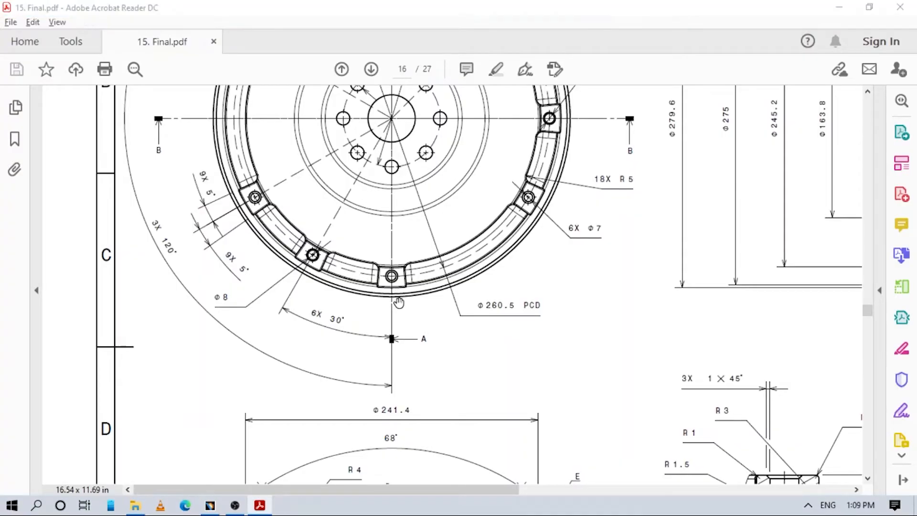
key(alt+Tab)
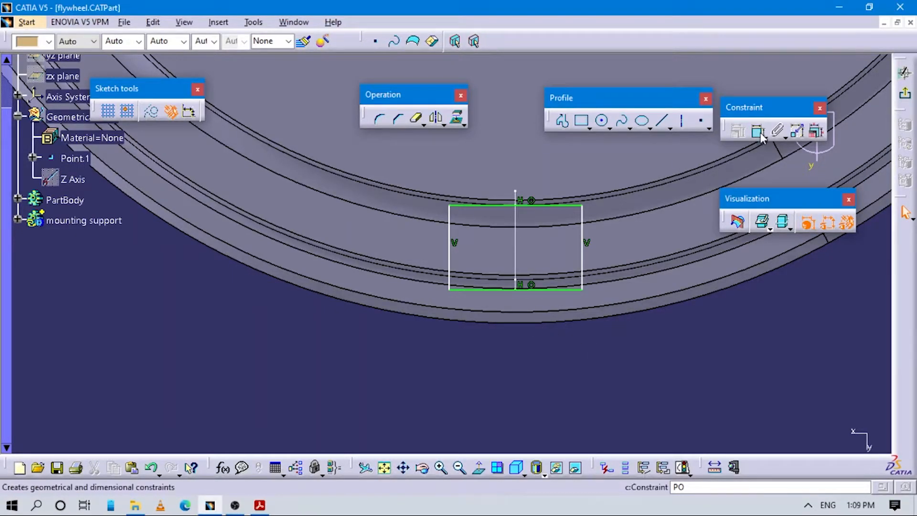
click(450, 241)
key(Delete)
click(582, 235)
key(Delete)
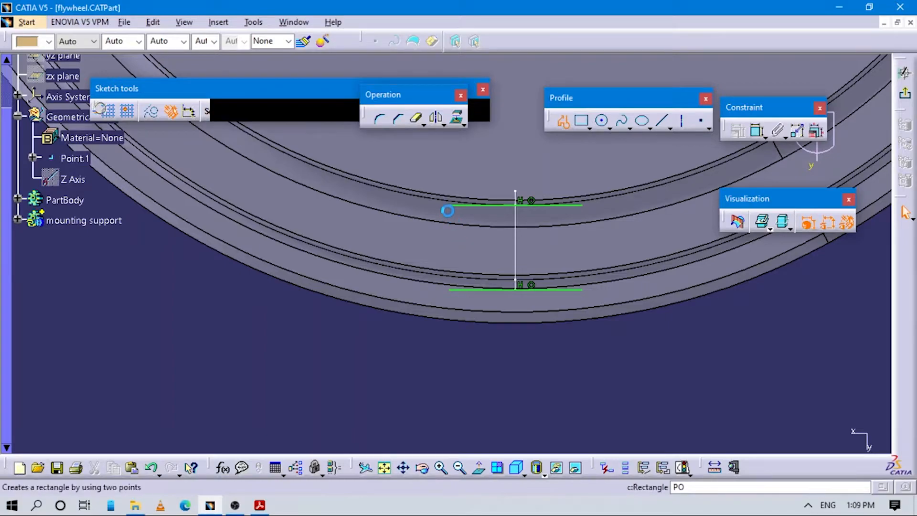
Step: Start a line profile at the left end point of the inner horizontal line
click(449, 206)
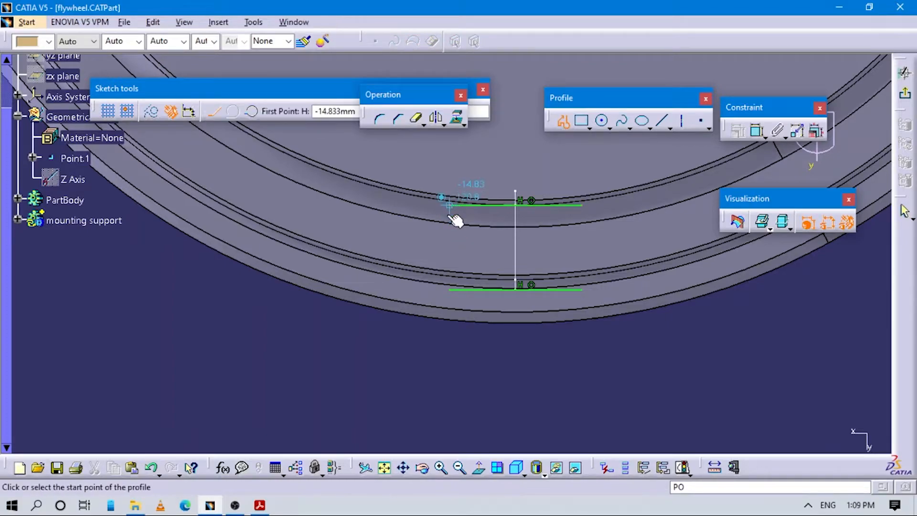
Step: Sketch two outward-slanting side lines from the ends of the inner horizontal line, extending past the outer horizontal line
click(390, 310)
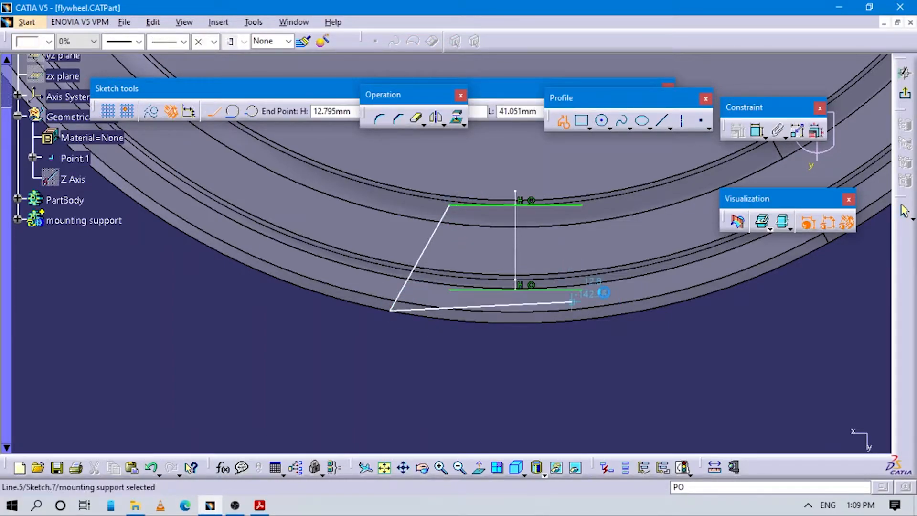
click(564, 122)
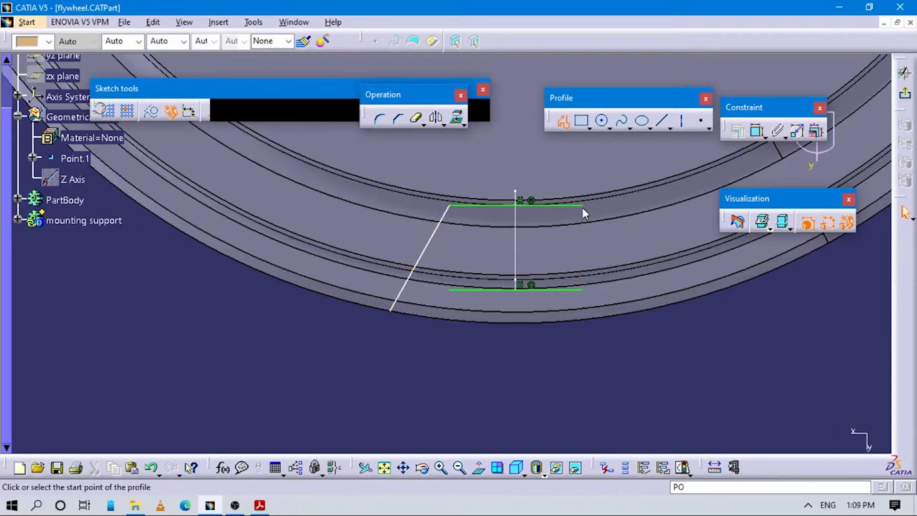
click(623, 317)
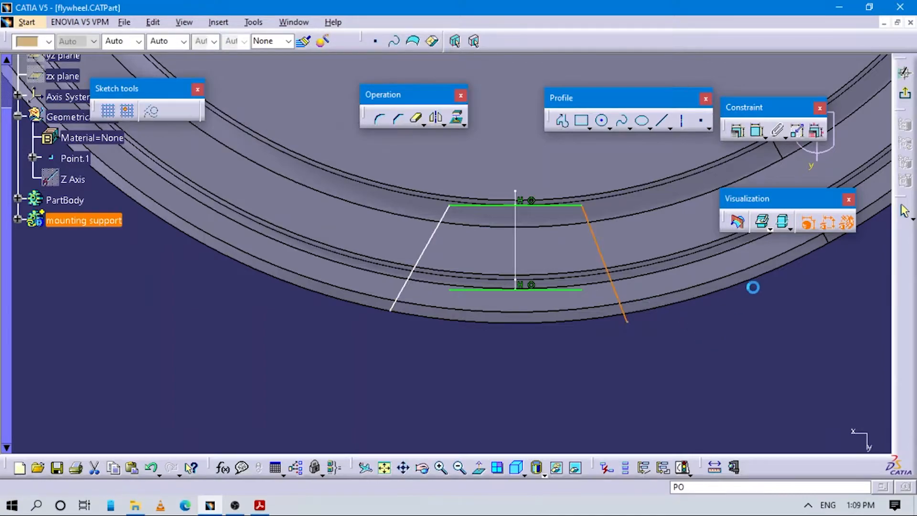
Step: Draw a vertical axis line from above the flywheel through its centre to below the support sketch
scroll(741, 417, down, 5)
middle_drag(650, 285, 667, 401)
middle_drag(671, 370, 685, 447)
click(684, 123)
scroll(666, 237, down, 5)
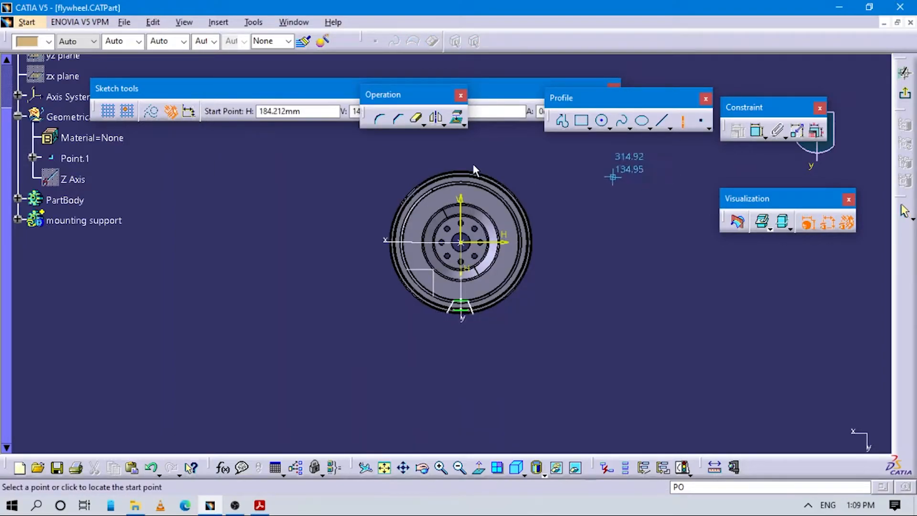
click(462, 135)
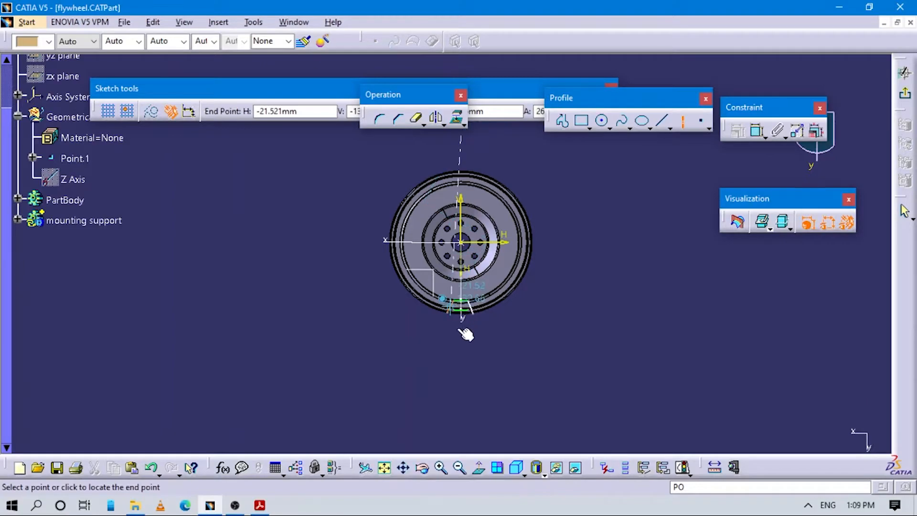
click(465, 359)
middle_drag(523, 324, 678, 324)
click(676, 324)
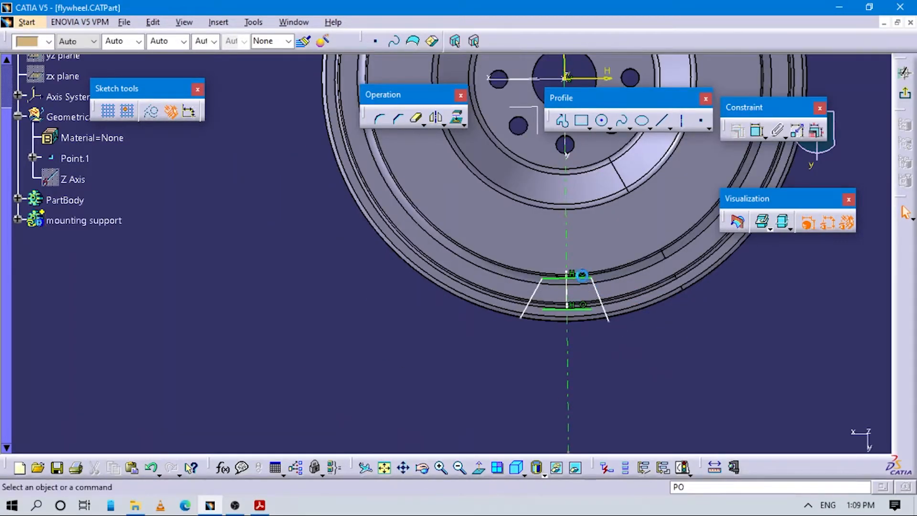
Step: Check the pad angle in the PDF drawing and constrain the first slanted side line at 5° to the axis
middle_click(564, 273)
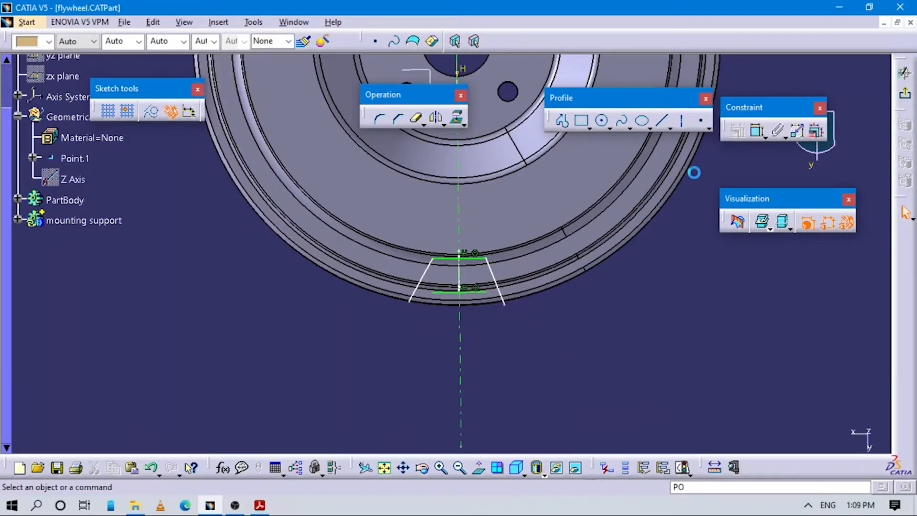
click(425, 274)
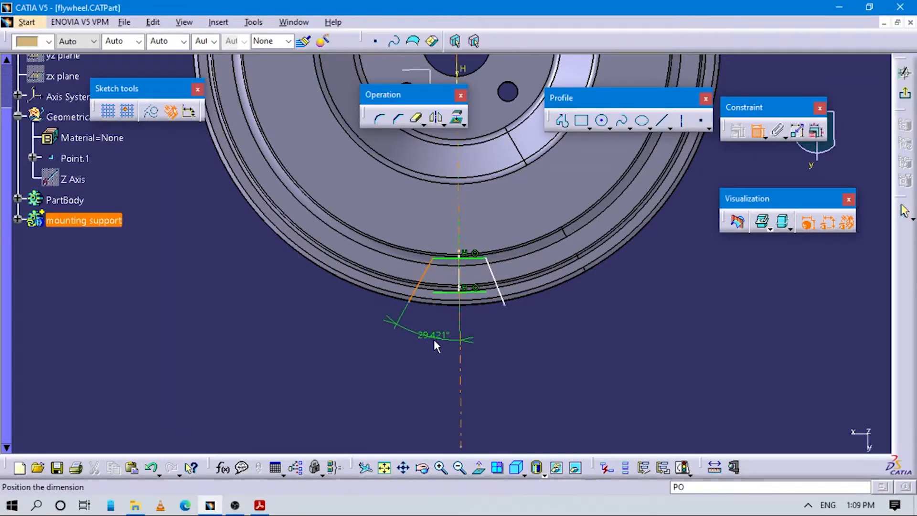
click(435, 346)
key(alt+Tab)
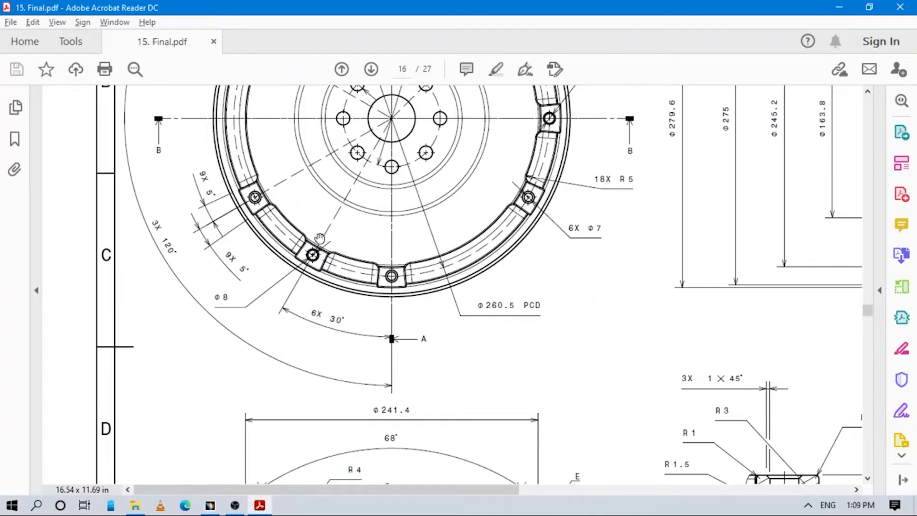
key(alt+Tab)
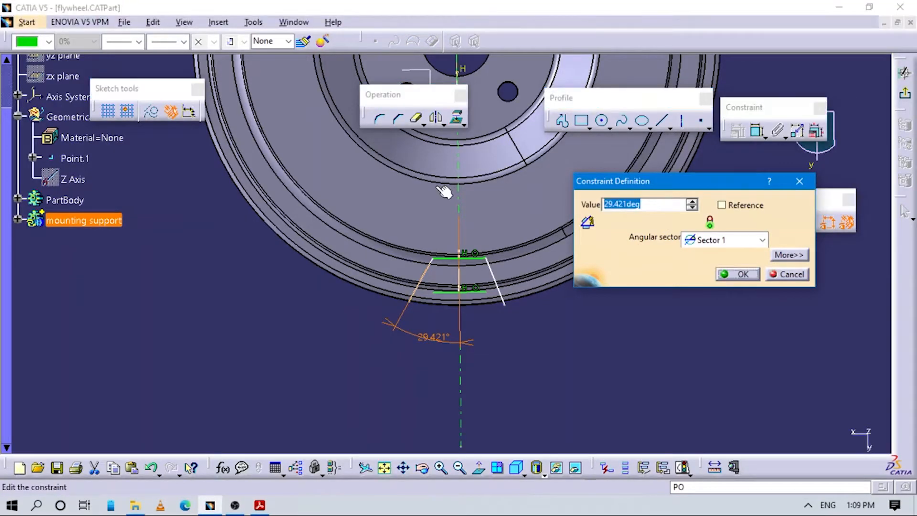
key(Return)
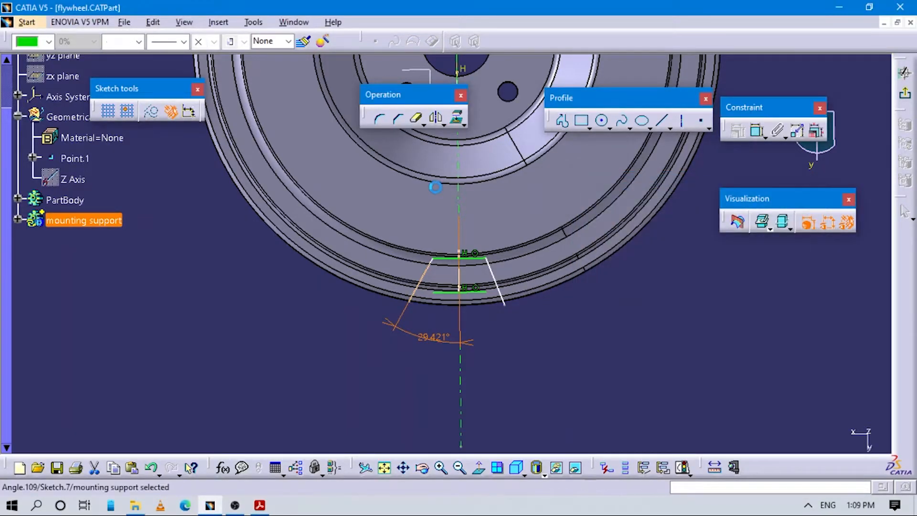
Step: Constrain the second slanted side line at 5° to the axis
mouse_move(539, 311)
middle_down()
mouse_move(504, 242)
mouse_move(502, 215)
middle_up()
click(579, 359)
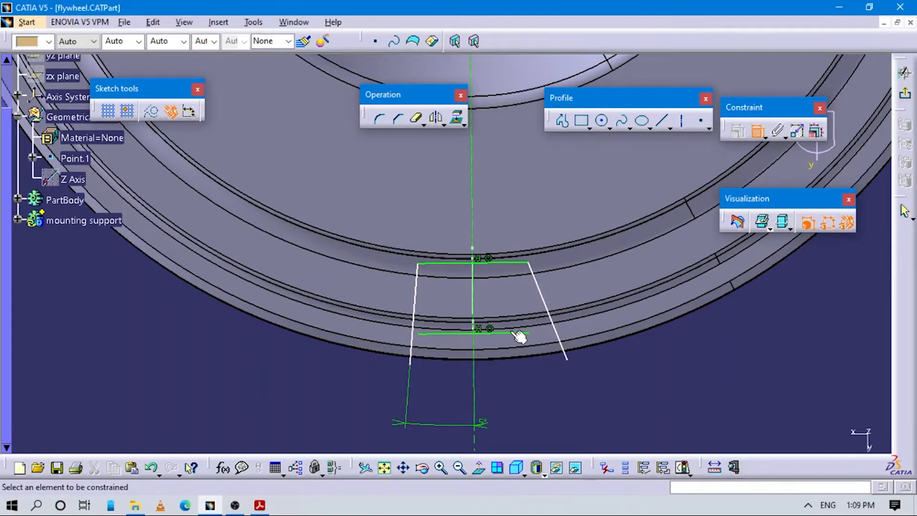
click(551, 319)
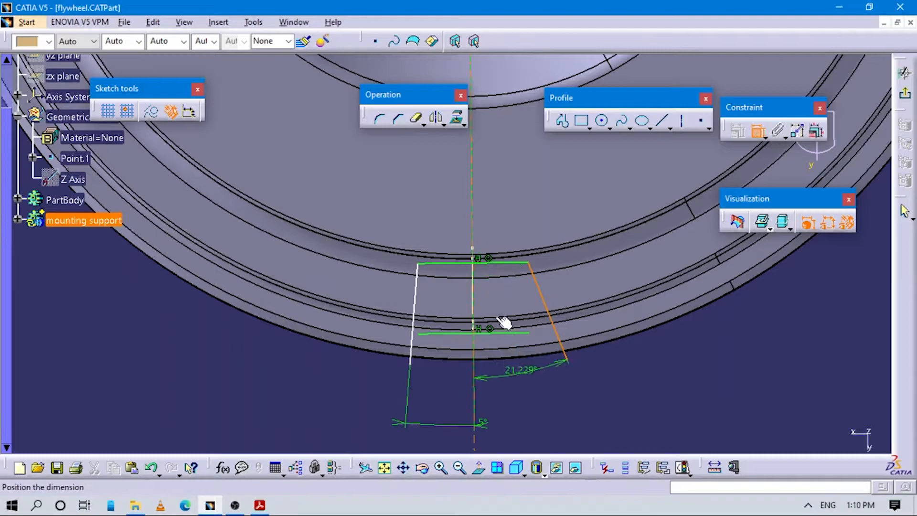
click(508, 364)
double_click(508, 361)
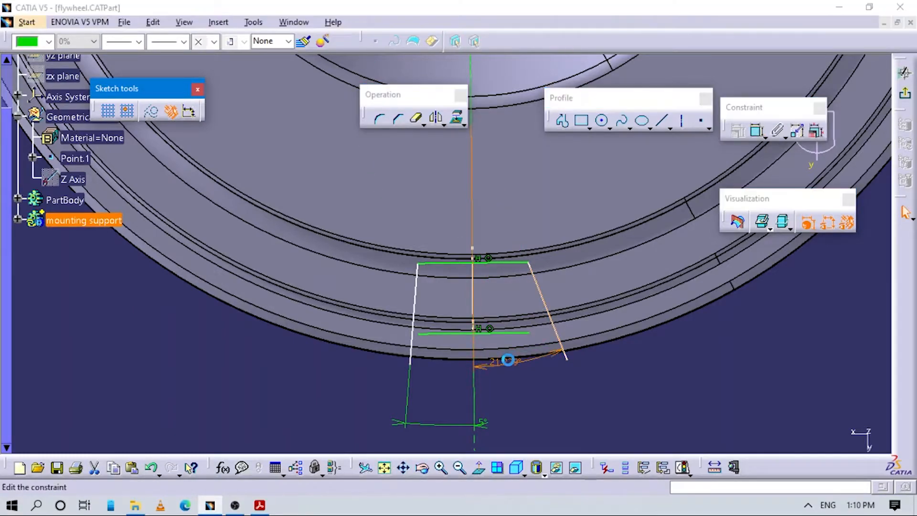
text(5deg)
key(Return)
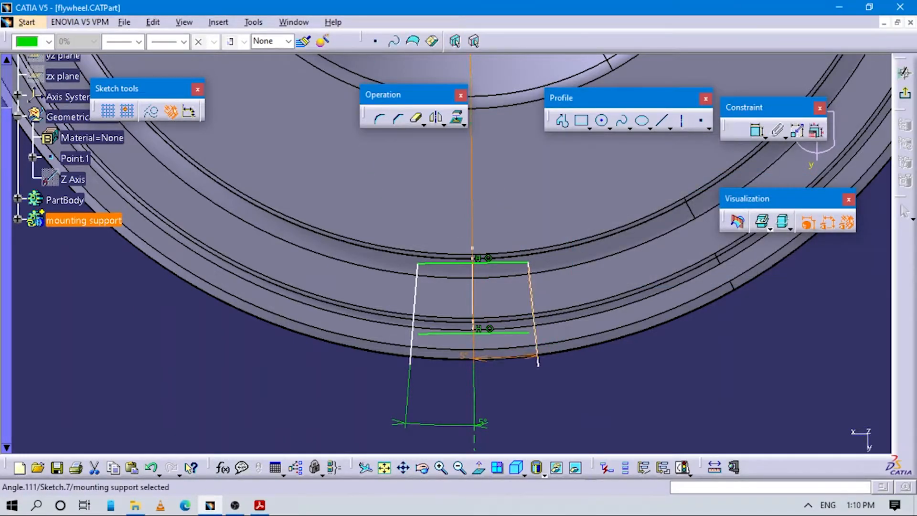
Step: Trim the outer horizontal line and the first side line to a closed corner
ctrl+middle_drag(566, 415, 604, 393)
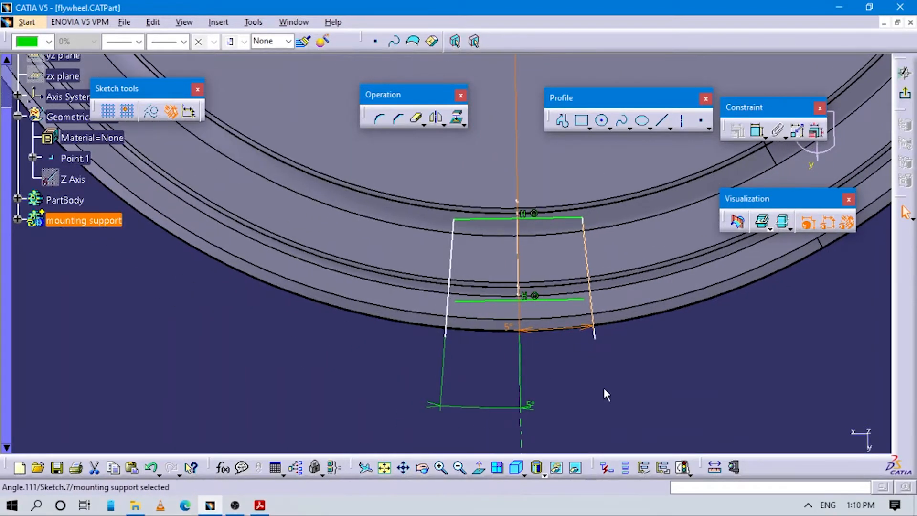
click(604, 394)
click(422, 123)
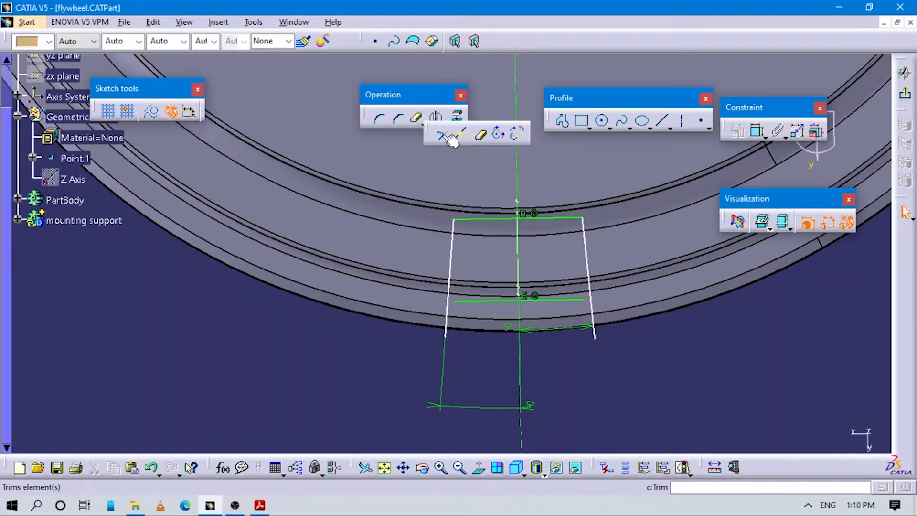
click(442, 134)
click(456, 300)
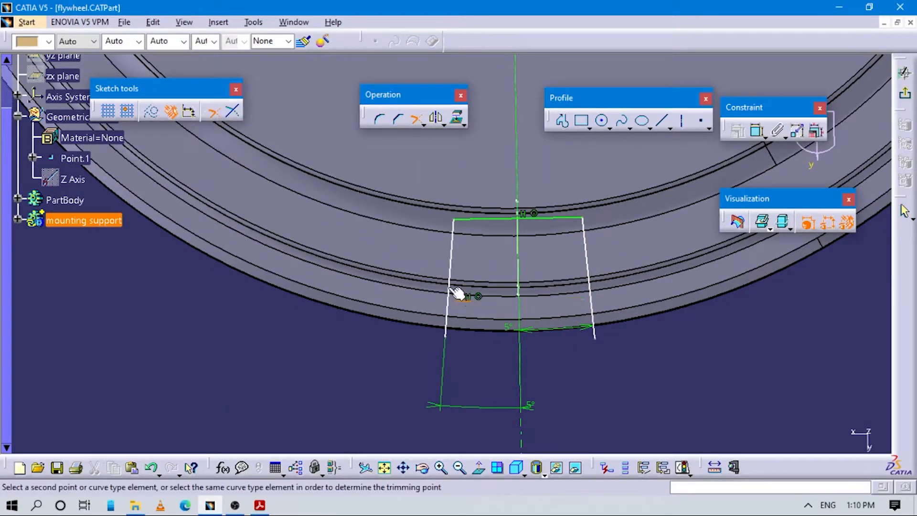
click(451, 282)
Step: Trim the outer horizontal line and the second side line to a corner, closing the trapezoidal profile
click(573, 299)
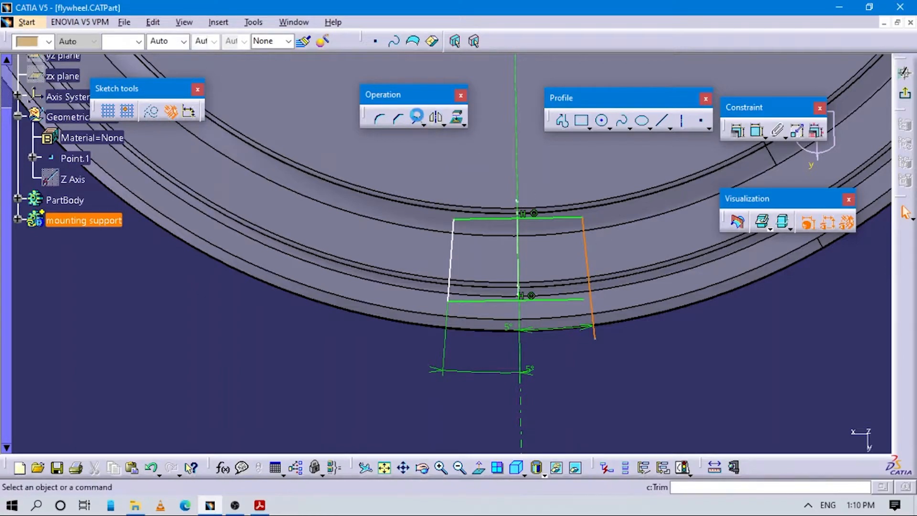
click(415, 118)
click(580, 299)
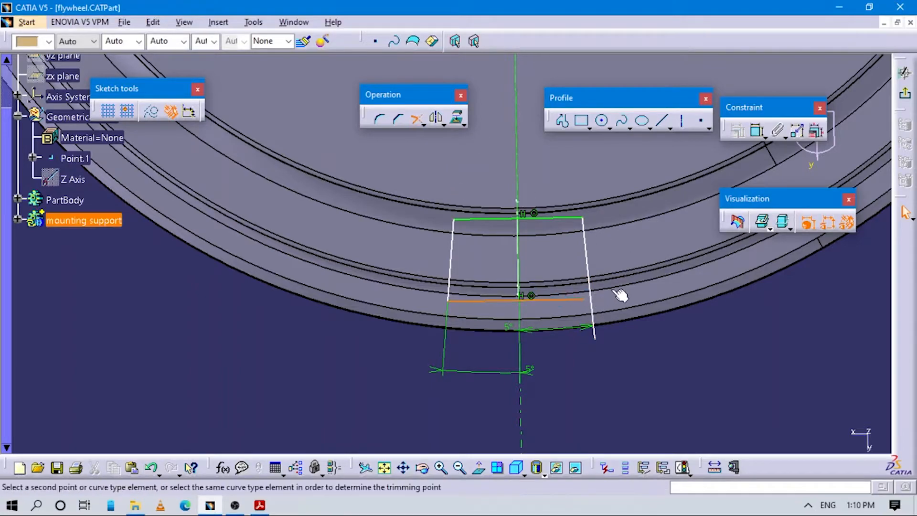
click(585, 248)
right_click(592, 300)
click(613, 337)
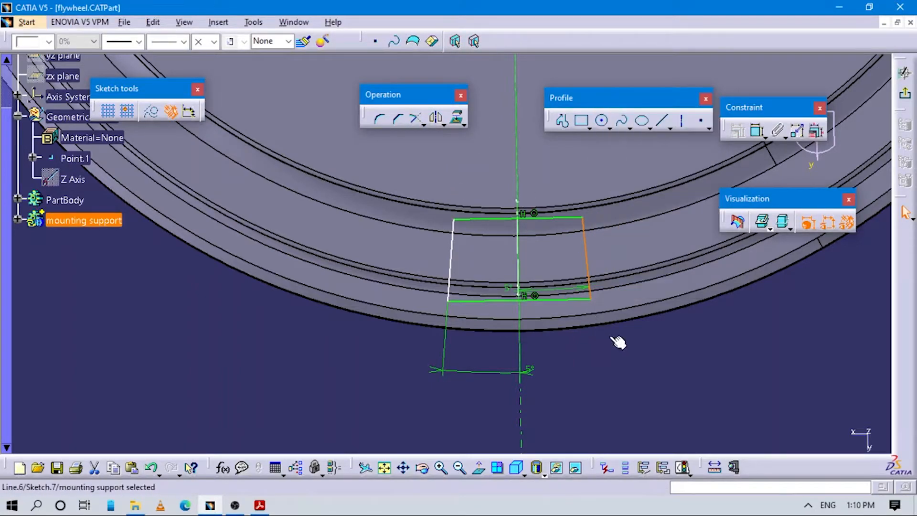
click(647, 352)
middle_drag(648, 353, 651, 375)
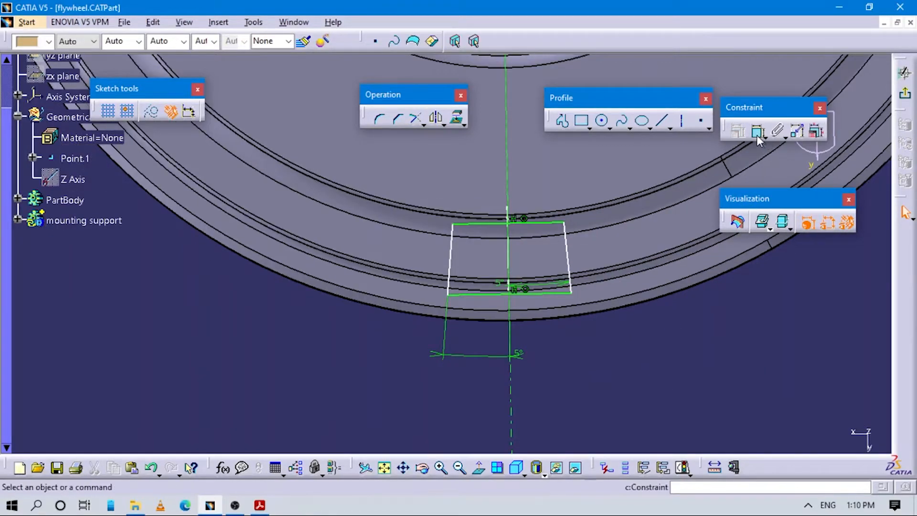
click(568, 251)
click(569, 244)
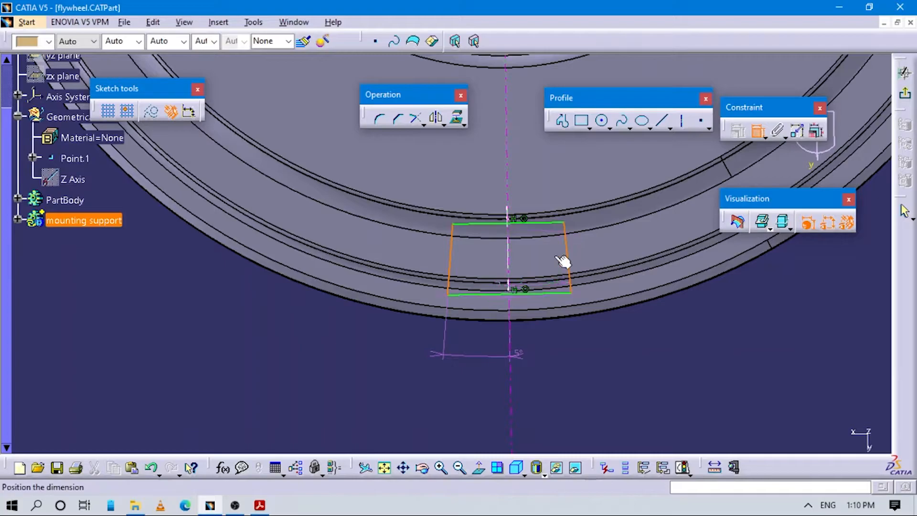
click(514, 330)
Step: Examine the mounting pads in the PDF drawing, then move both side lines of the profile closer to the axis
key(alt+Tab)
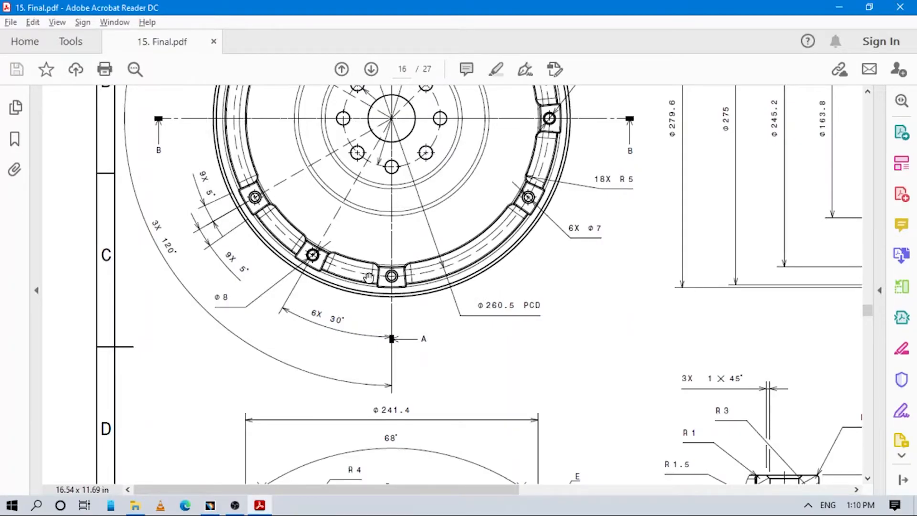
drag(364, 238, 361, 314)
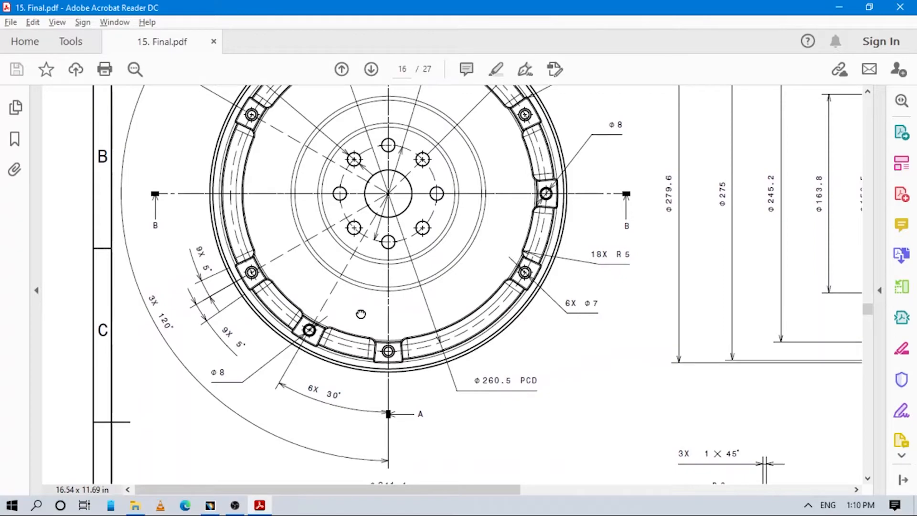
mouse_move(360, 314)
mouse_down()
mouse_move(442, 443)
mouse_move(494, 413)
mouse_move(528, 364)
mouse_up()
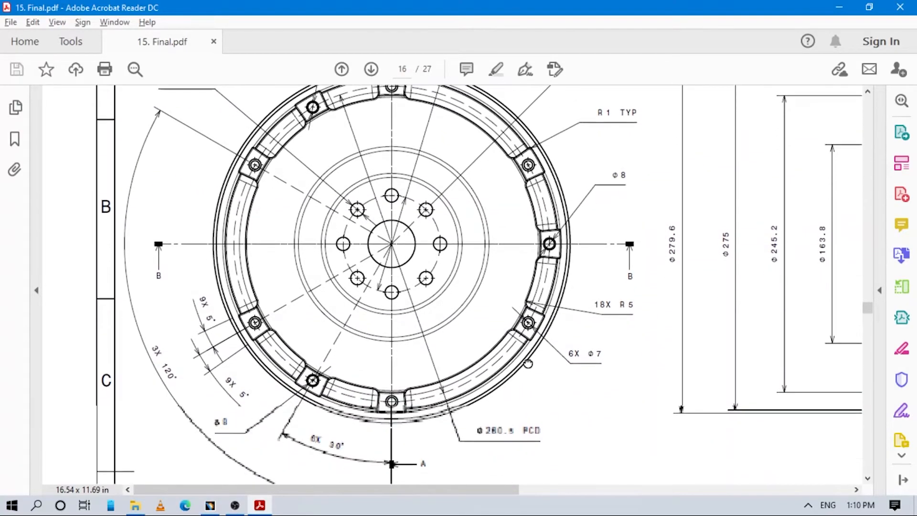
key(alt+Tab)
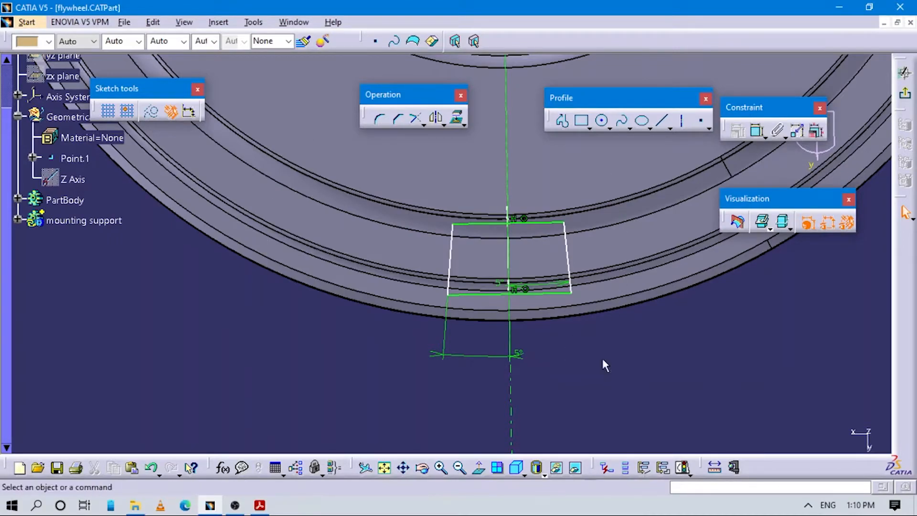
click(560, 238)
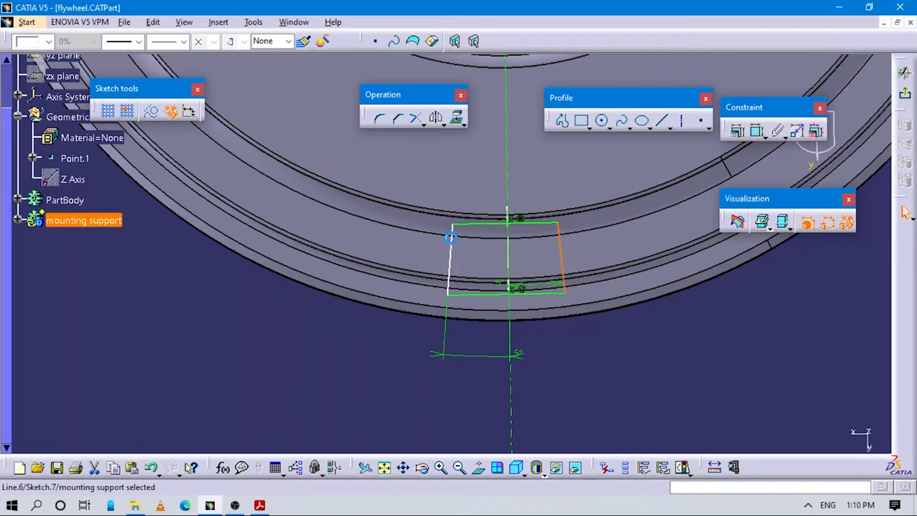
click(639, 395)
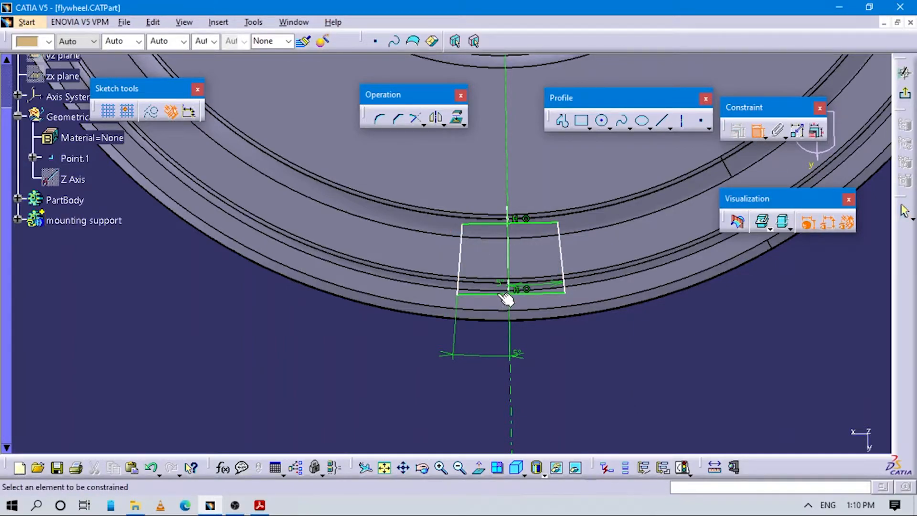
Step: Dimension the profile's inner horizontal line at 25 mm
click(498, 223)
click(493, 190)
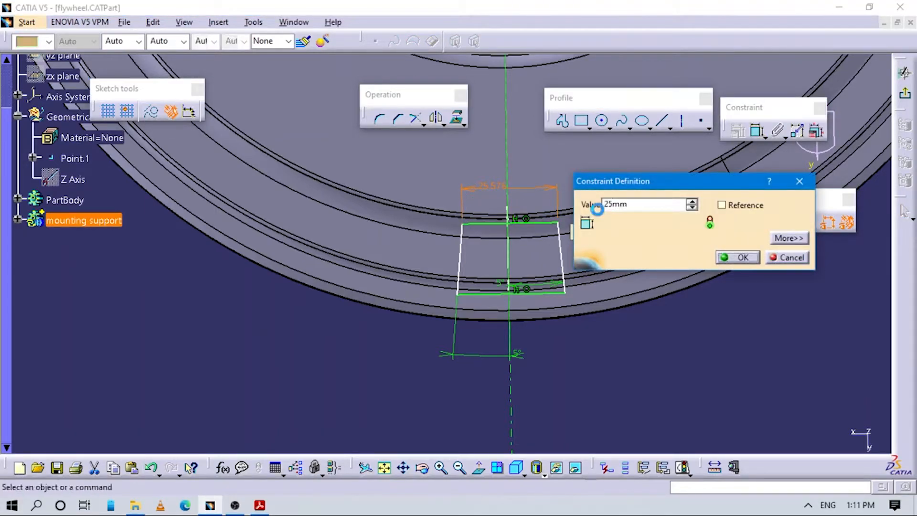
click(670, 380)
click(757, 132)
click(489, 295)
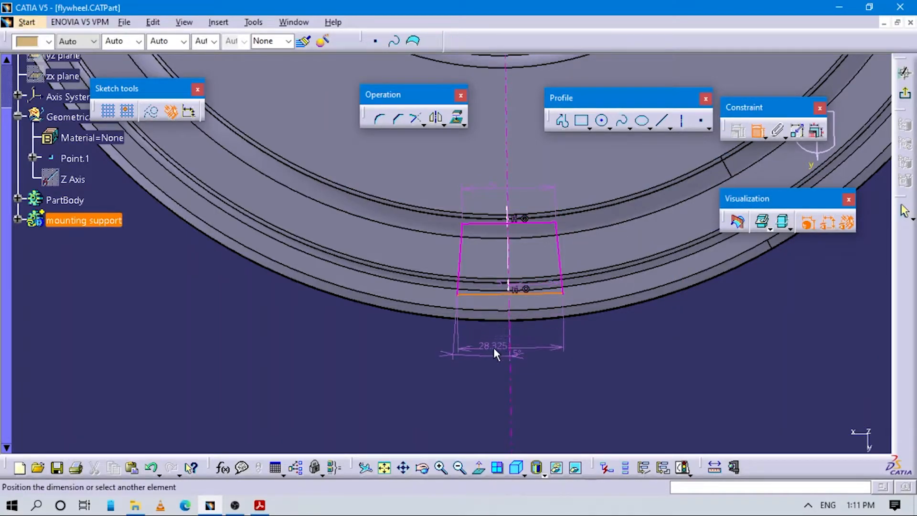
key(Escape)
click(757, 132)
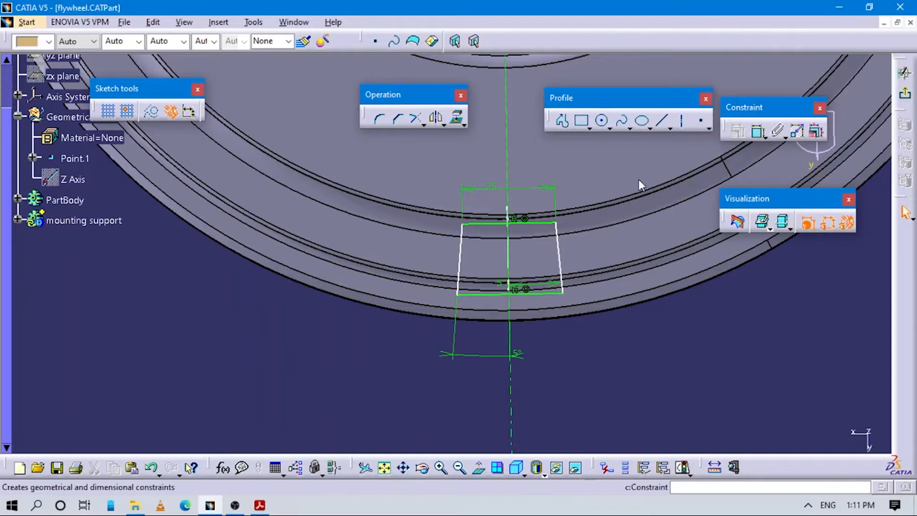
click(509, 248)
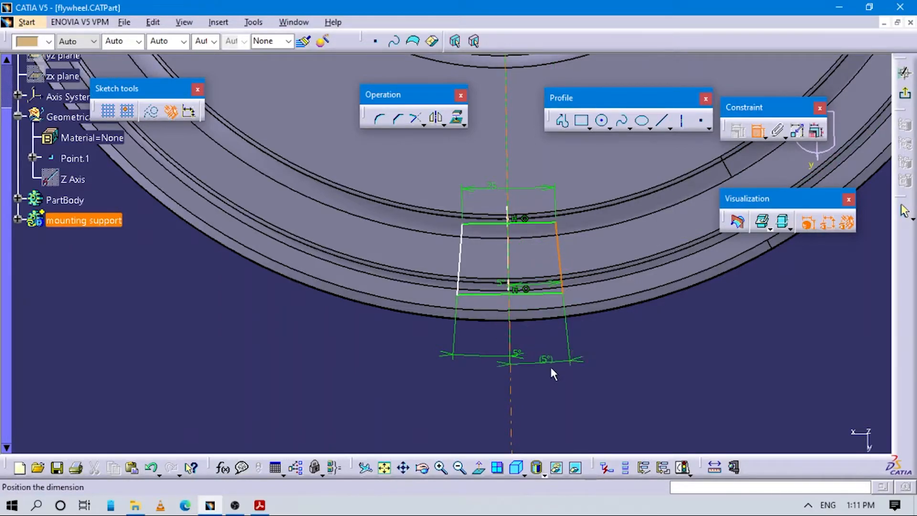
Step: Exit the tapered profile sketch and combine it with the second profile, Sketch.6, into a solid, both normal to profile
middle_drag(670, 324, 688, 439)
click(671, 328)
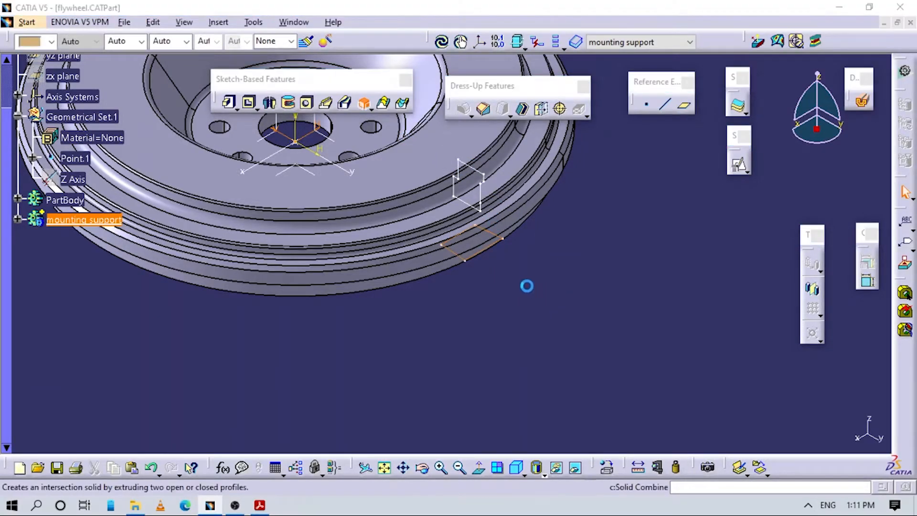
middle_drag(565, 262, 493, 226)
click(477, 166)
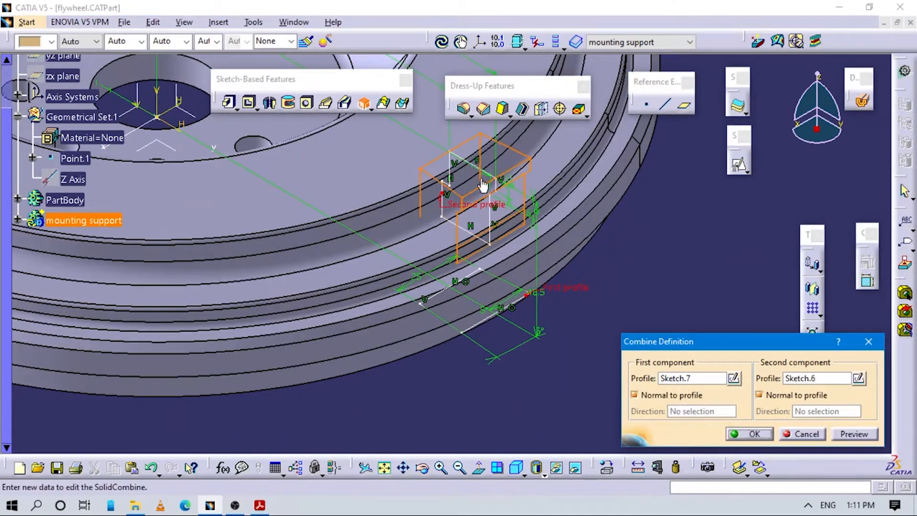
click(753, 435)
click(567, 317)
middle_drag(568, 318, 635, 242)
middle_drag(636, 311, 566, 314)
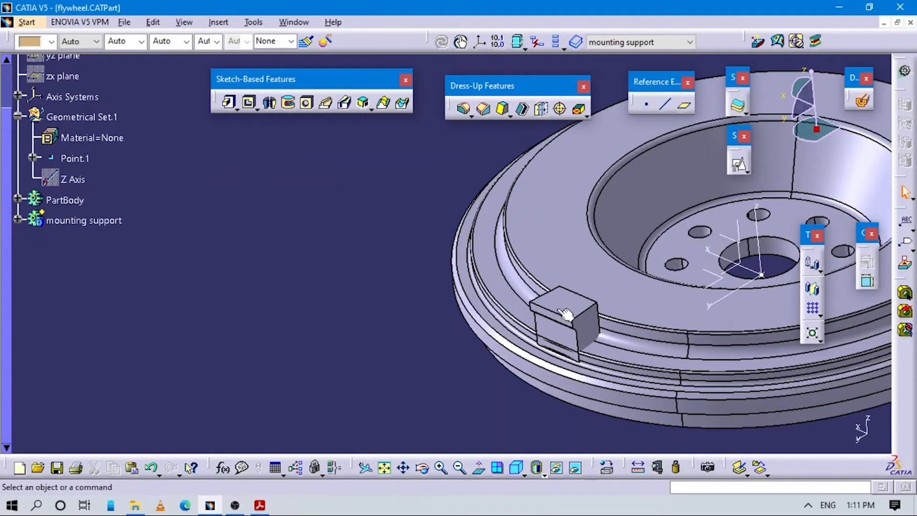
middle_drag(580, 233, 342, 259)
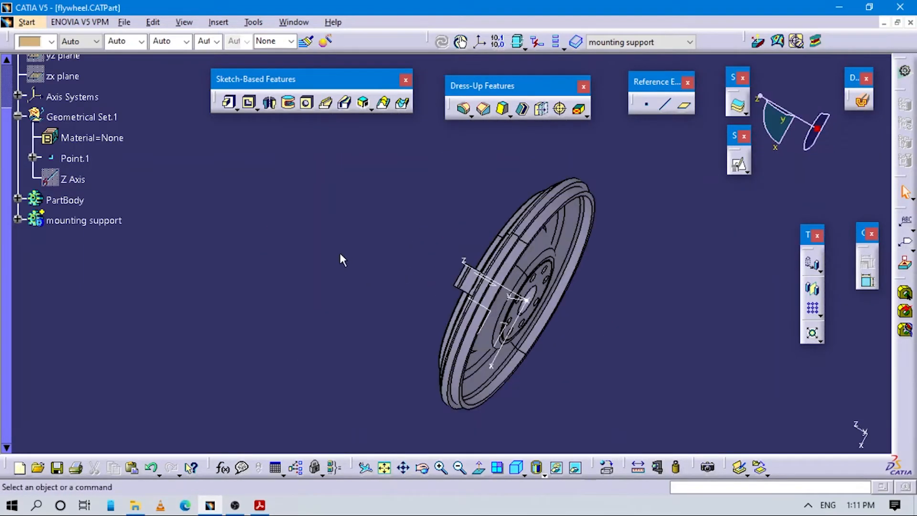
right_click(86, 221)
mouse_move(144, 487)
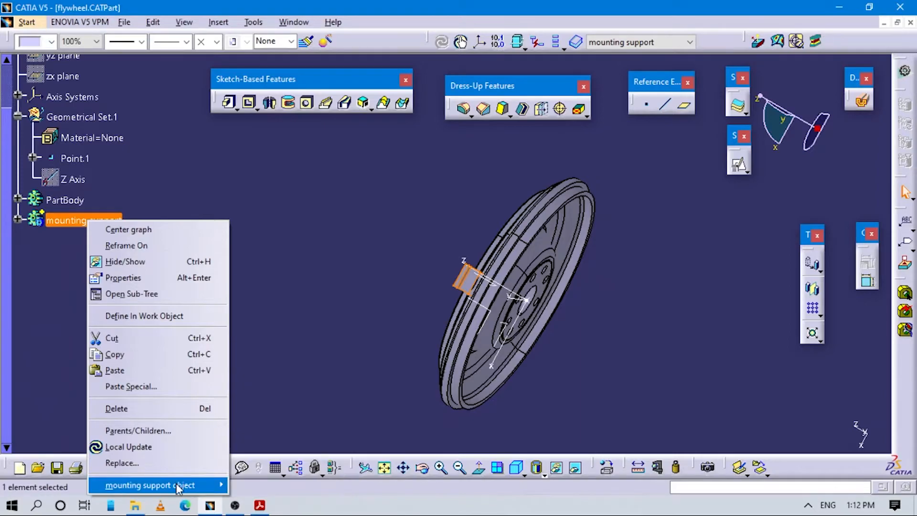
mouse_move(201, 487)
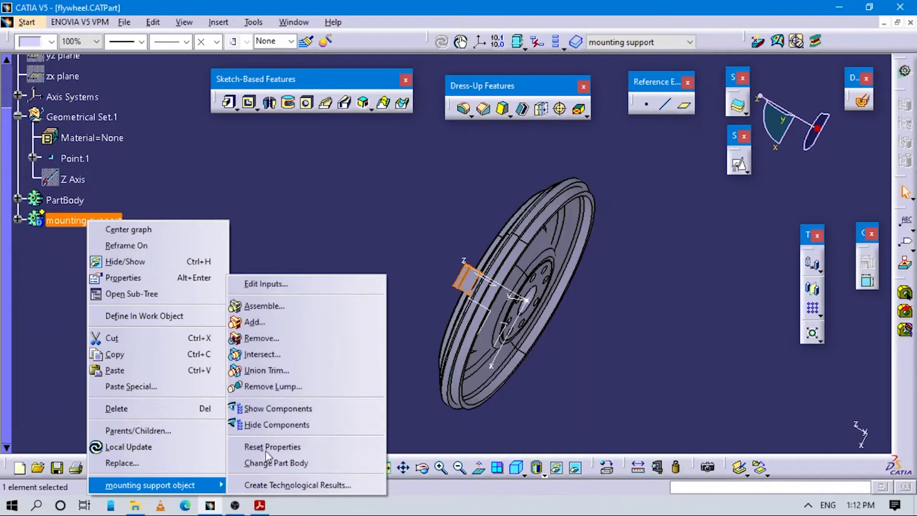
click(275, 364)
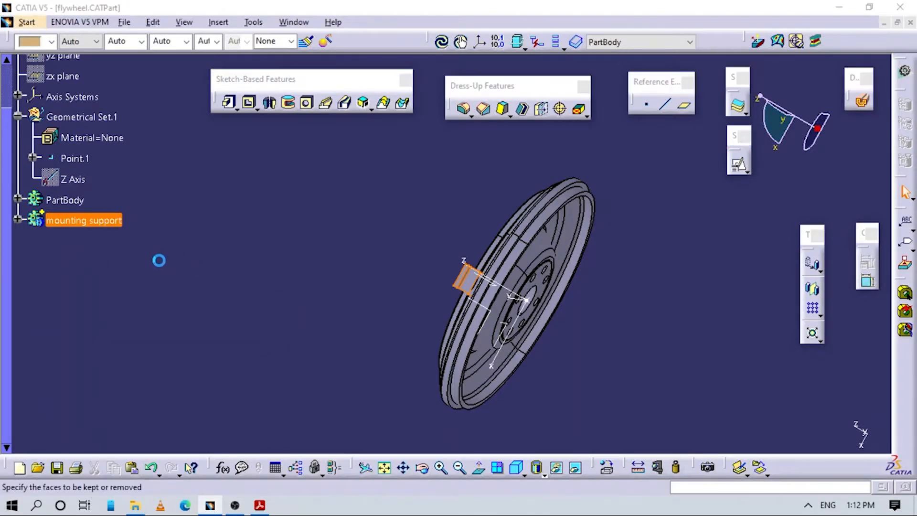
middle_drag(620, 354, 788, 320)
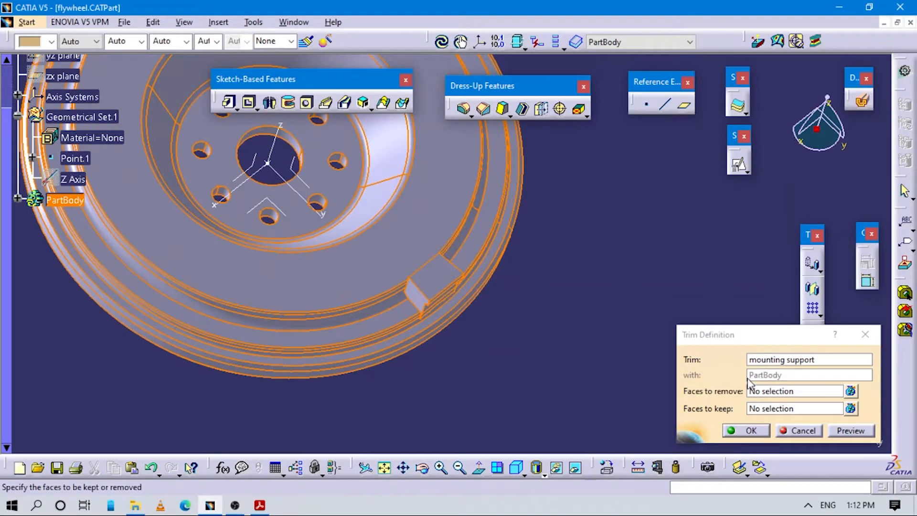
middle_drag(451, 381, 473, 260)
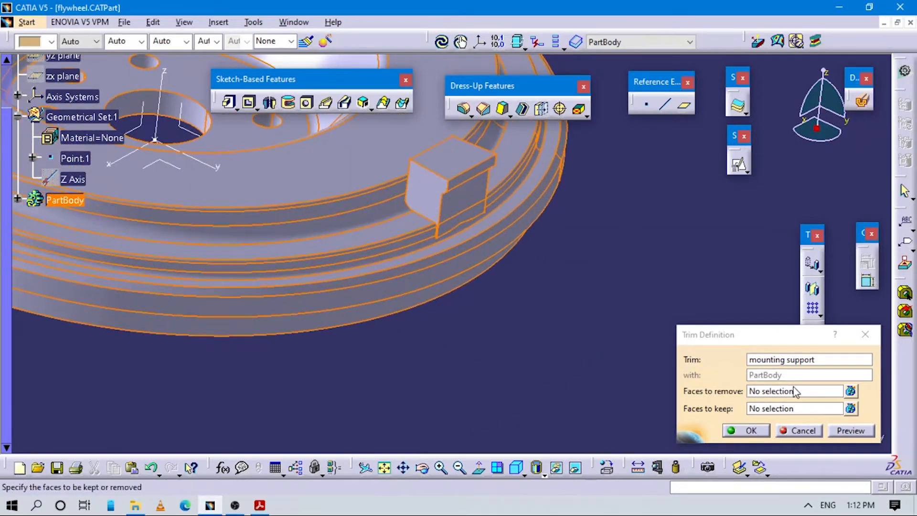
click(789, 391)
middle_drag(596, 384, 417, 377)
click(394, 185)
click(248, 370)
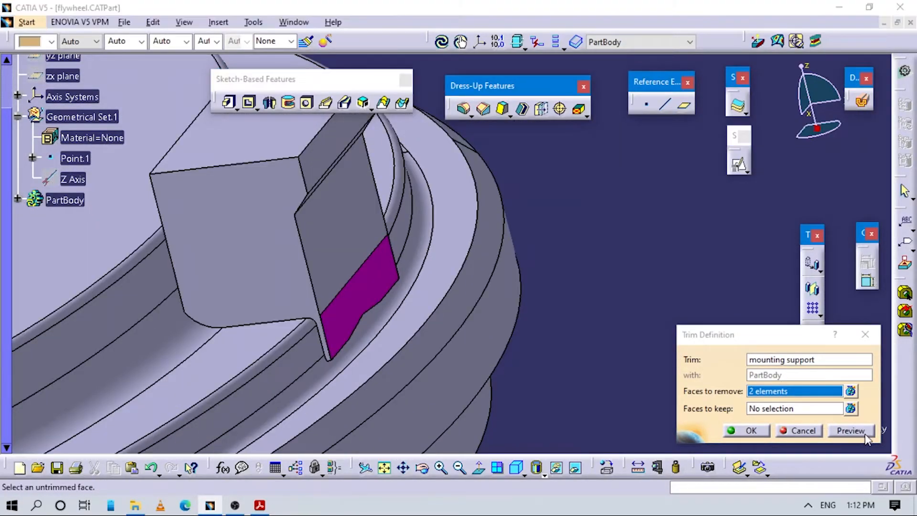
click(851, 430)
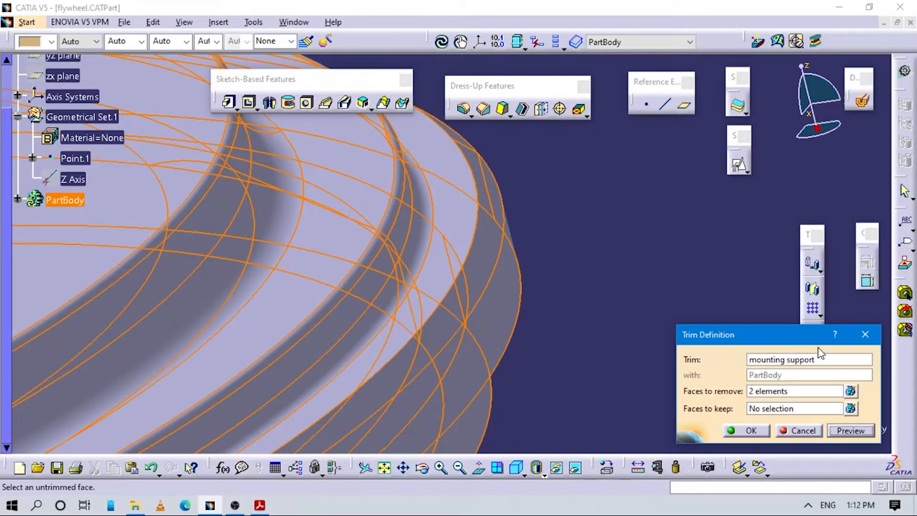
click(865, 335)
Step: Union Trim the mounting support with PartBody, removing the thin face that pokes through the flywheel's underside
middle_drag(491, 347, 491, 347)
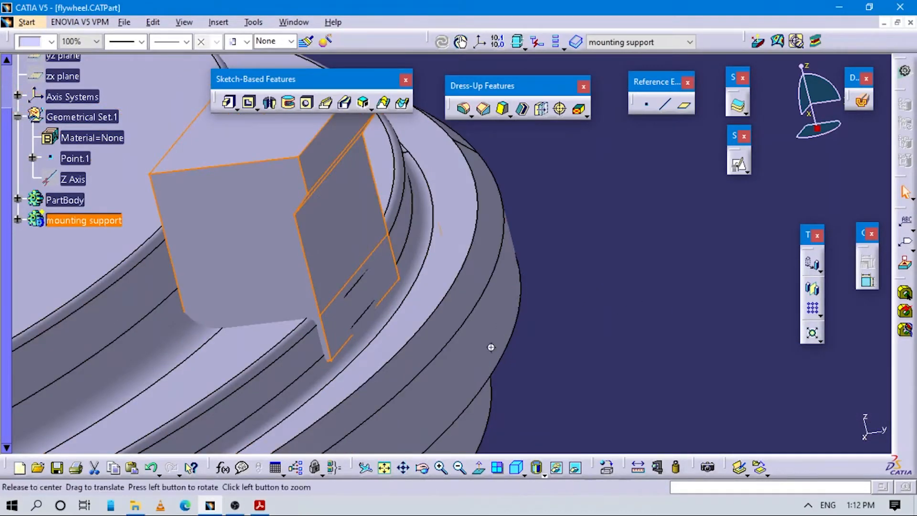
middle_drag(569, 348, 340, 339)
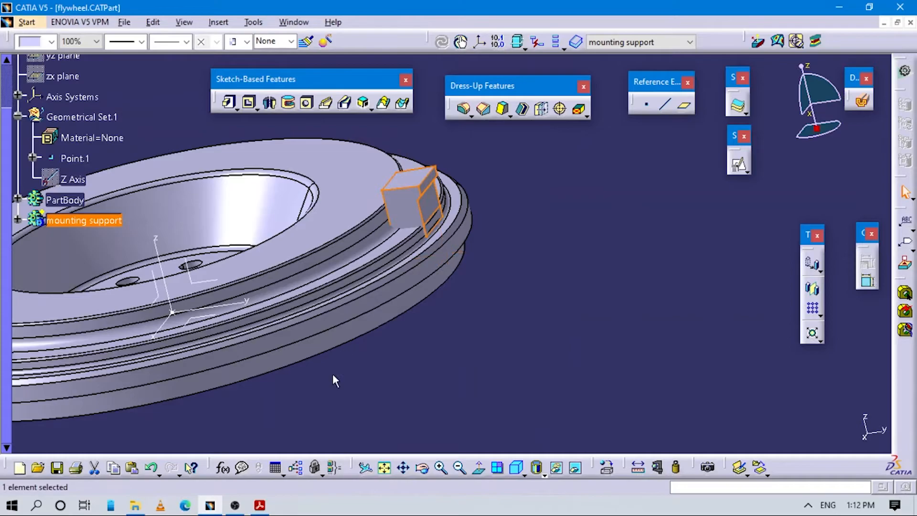
right_click(71, 221)
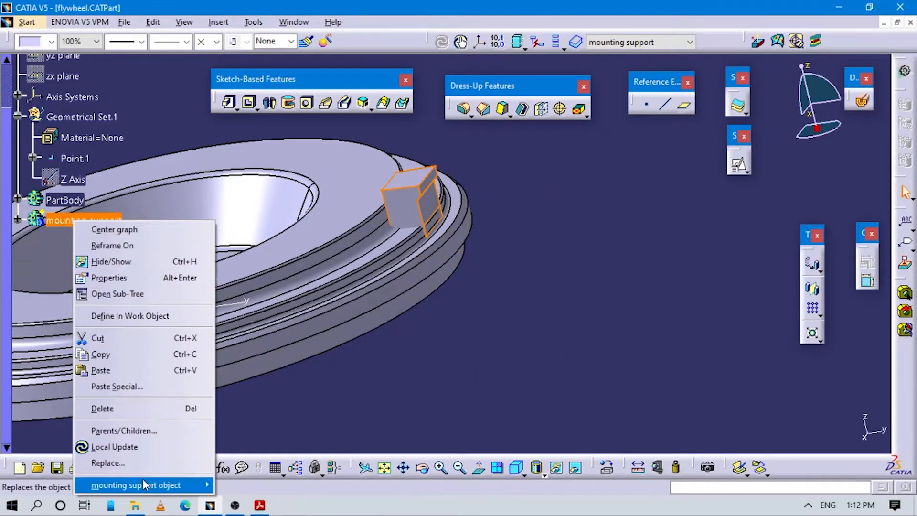
mouse_move(143, 482)
click(253, 369)
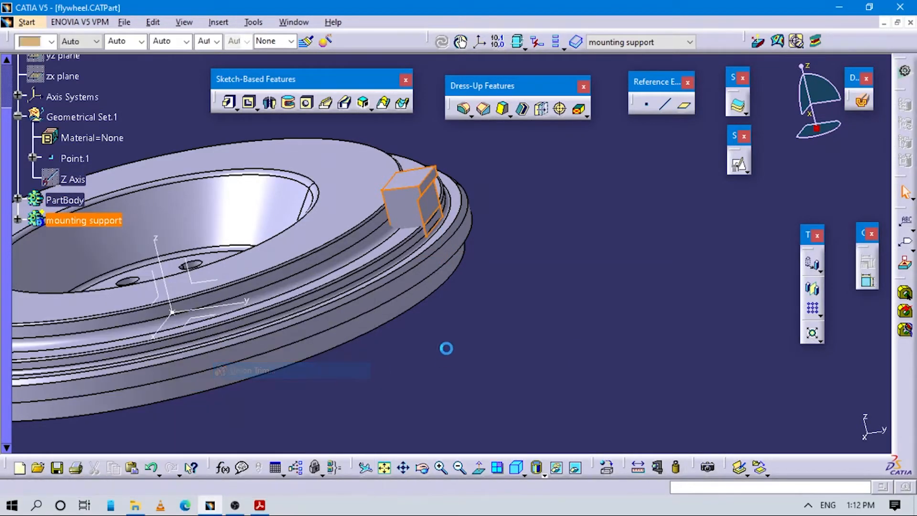
middle_drag(428, 199, 778, 396)
click(778, 396)
middle_drag(457, 344, 480, 374)
middle_drag(542, 343, 569, 245)
middle_drag(651, 213, 507, 255)
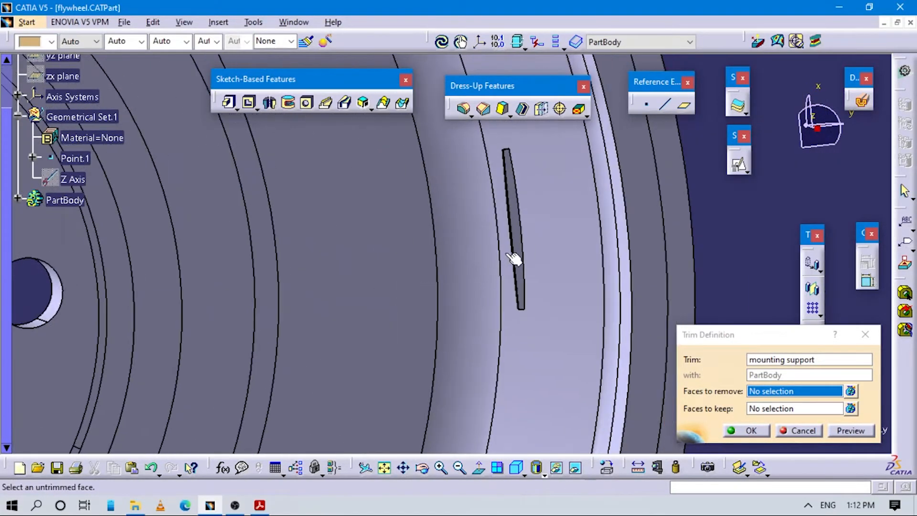
click(519, 221)
click(748, 430)
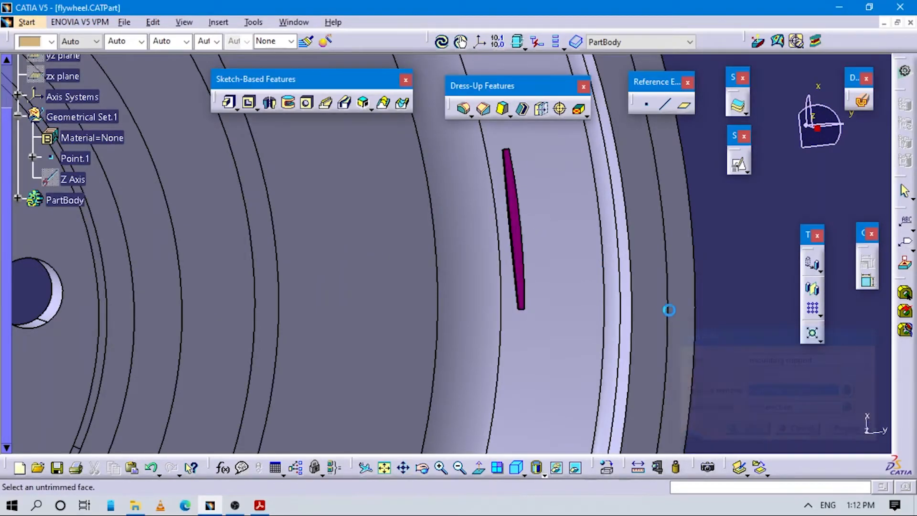
mouse_move(716, 301)
middle_down()
mouse_move(600, 492)
mouse_move(605, 471)
middle_up()
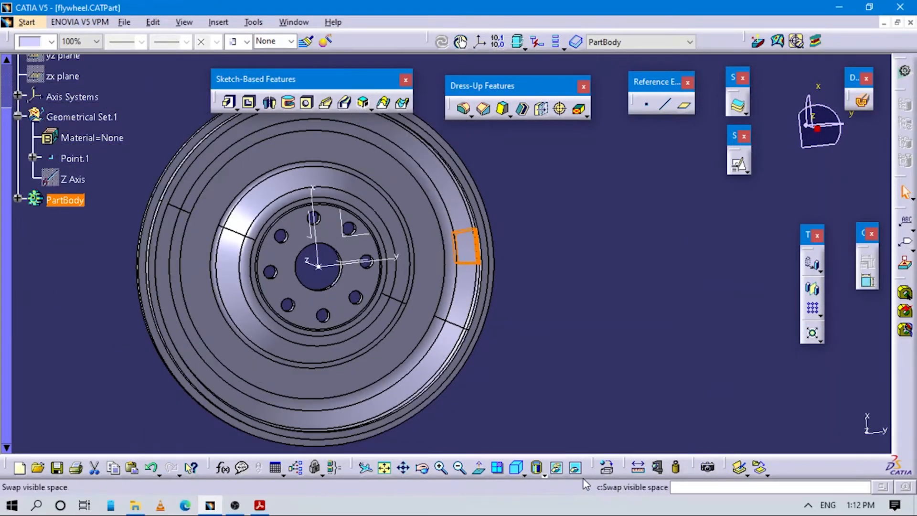
click(516, 467)
ctrl+middle_drag(516, 358, 584, 294)
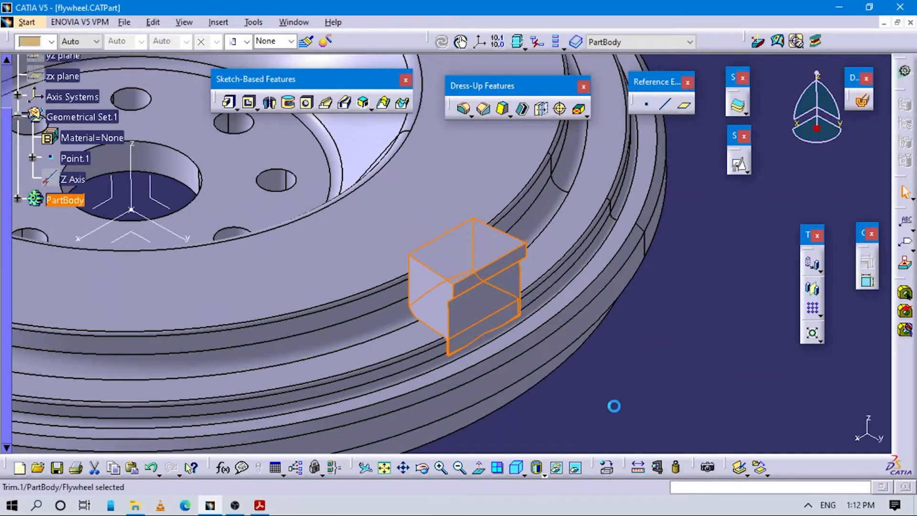
click(615, 403)
Step: Check the mounting pad holes in the PDF drawing, then start a hole on the pad's top face and open its positioning sketch
key(alt+Tab)
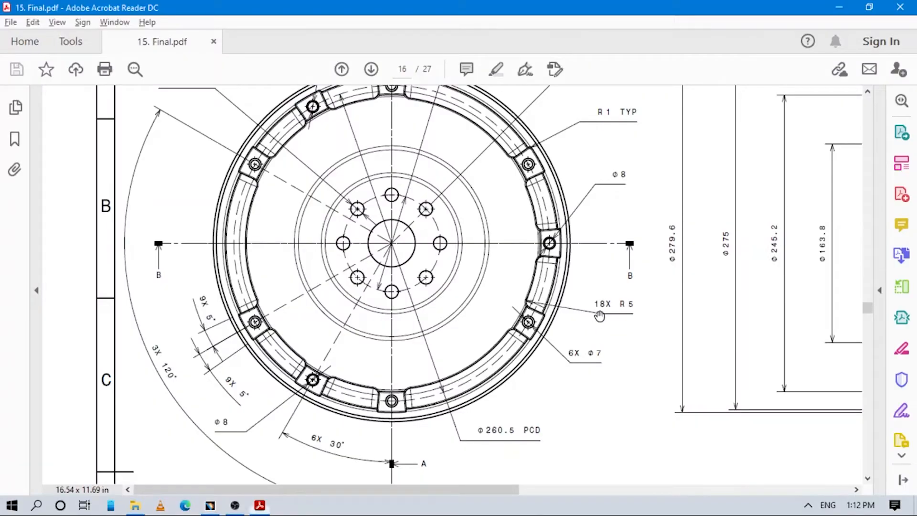
scroll(554, 257, up, 1)
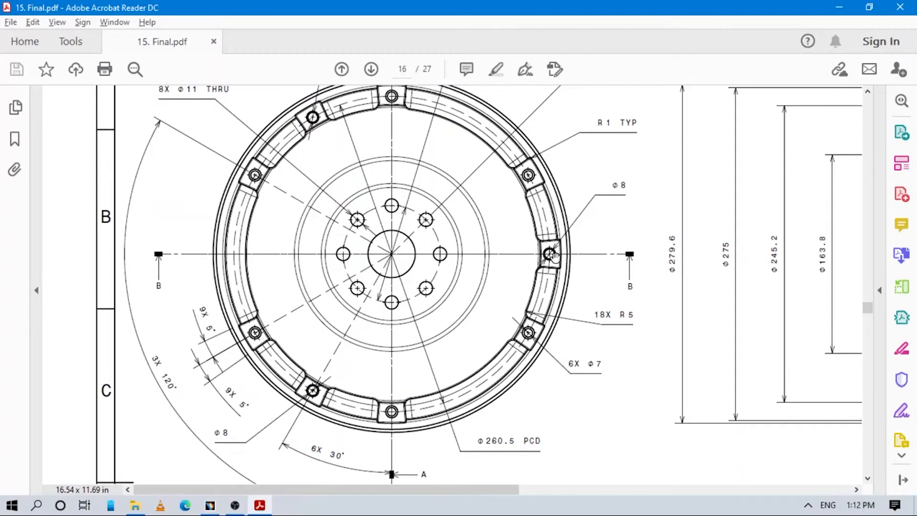
scroll(569, 260, up, 1)
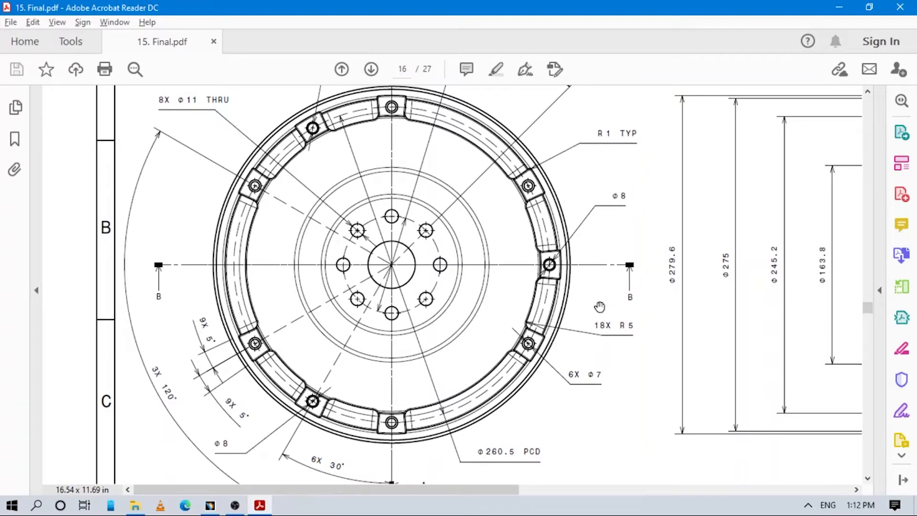
scroll(578, 327, up, 1)
scroll(538, 360, down, 9)
scroll(514, 362, down, 3)
key(alt+Tab)
middle_drag(459, 336, 555, 359)
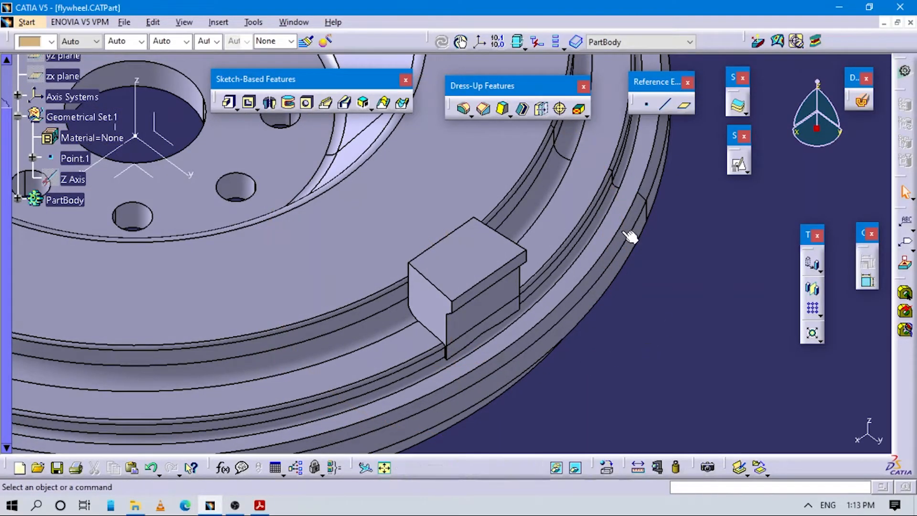
click(476, 264)
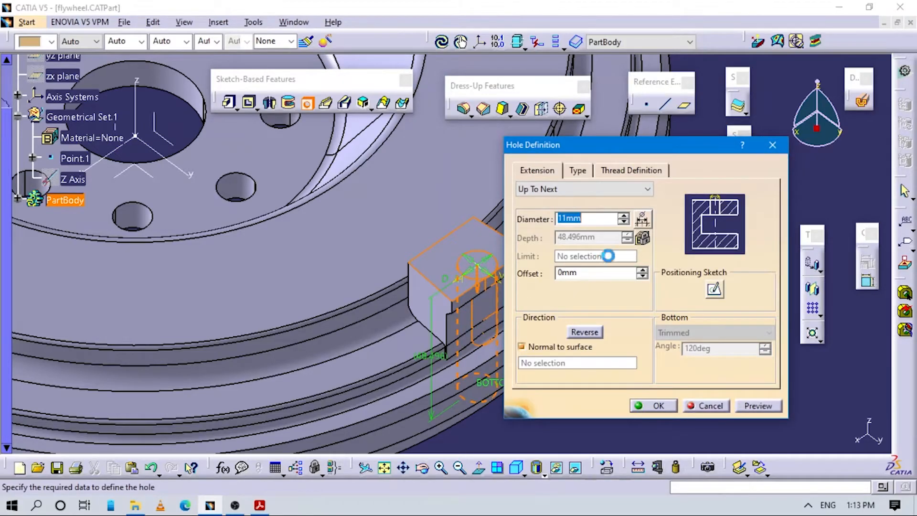
click(717, 292)
Step: Look up the pad holes' pitch circle in the PDF drawing and sketch a construction circle about 356 mm in diameter centred on the flywheel axis
key(alt+Tab)
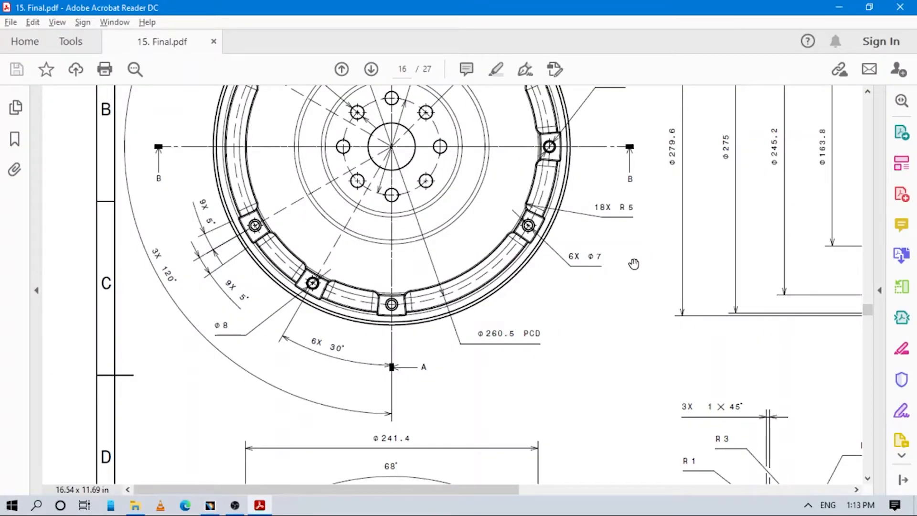
scroll(491, 251, up, 1)
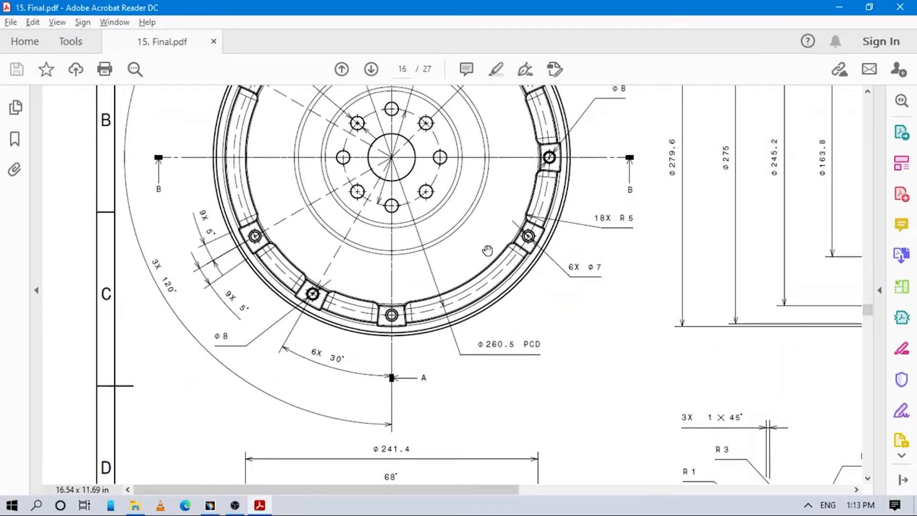
scroll(487, 251, up, 2)
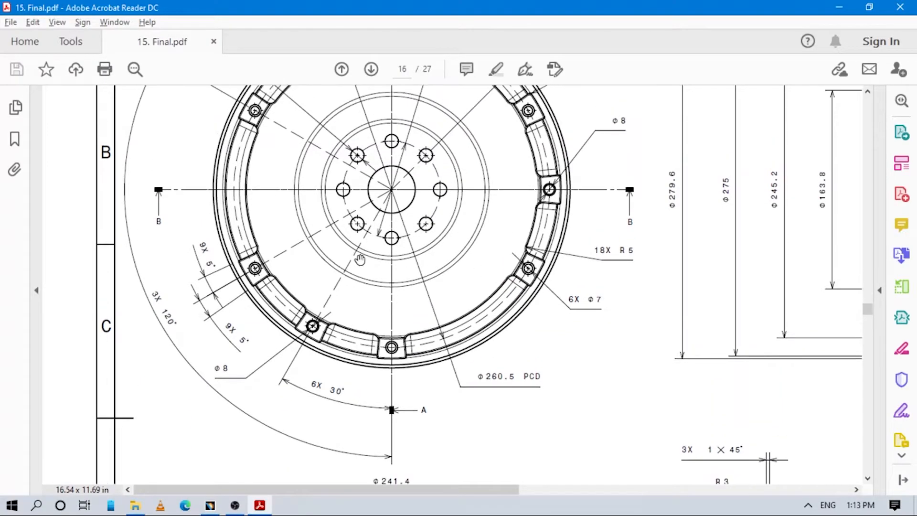
scroll(365, 259, up, 2)
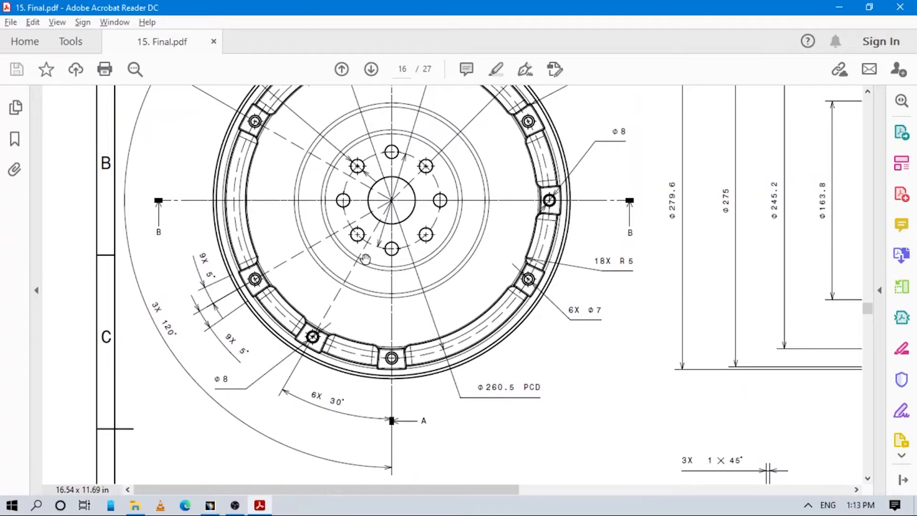
key(alt+Tab)
ctrl+middle_drag(598, 363, 599, 470)
click(602, 121)
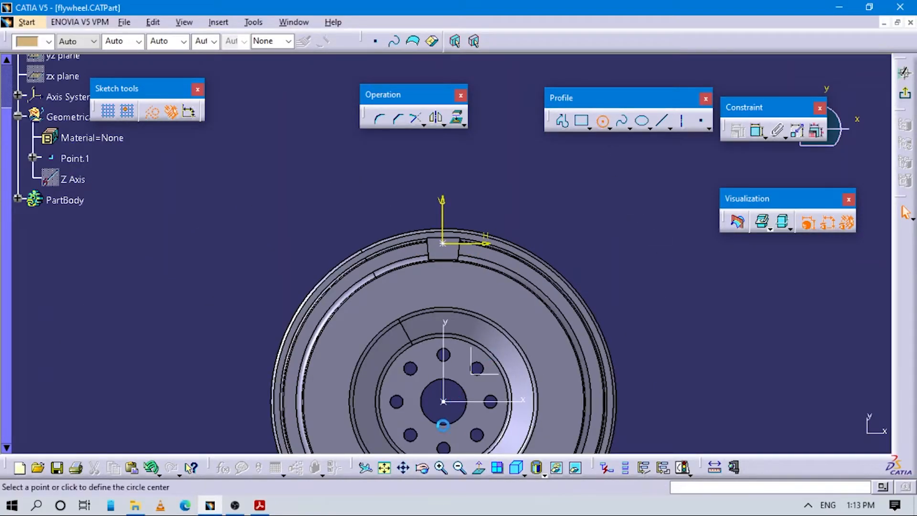
click(443, 401)
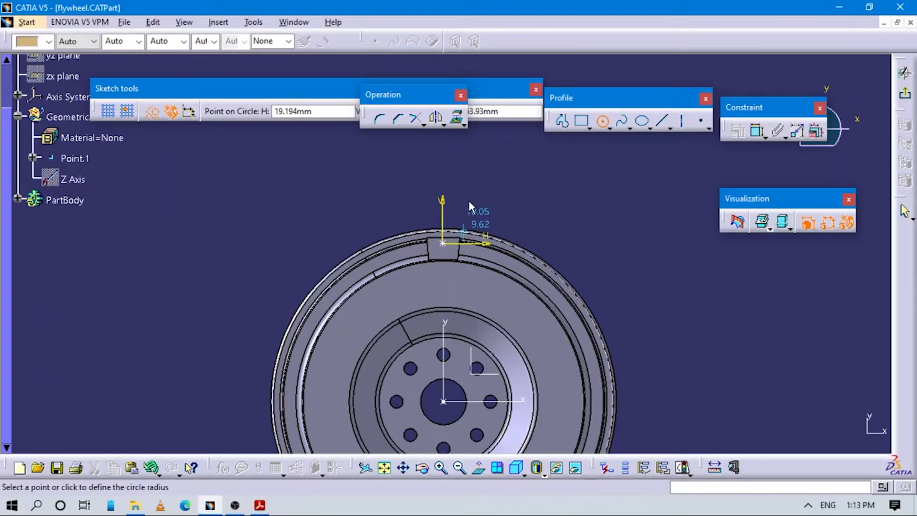
click(549, 220)
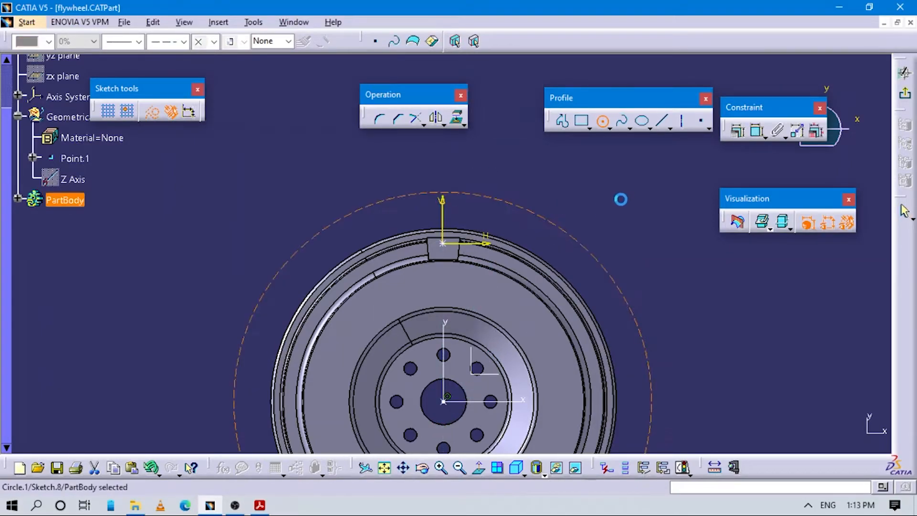
Step: Dimension the construction circle's diameter at 260.5 mm
click(569, 202)
click(583, 191)
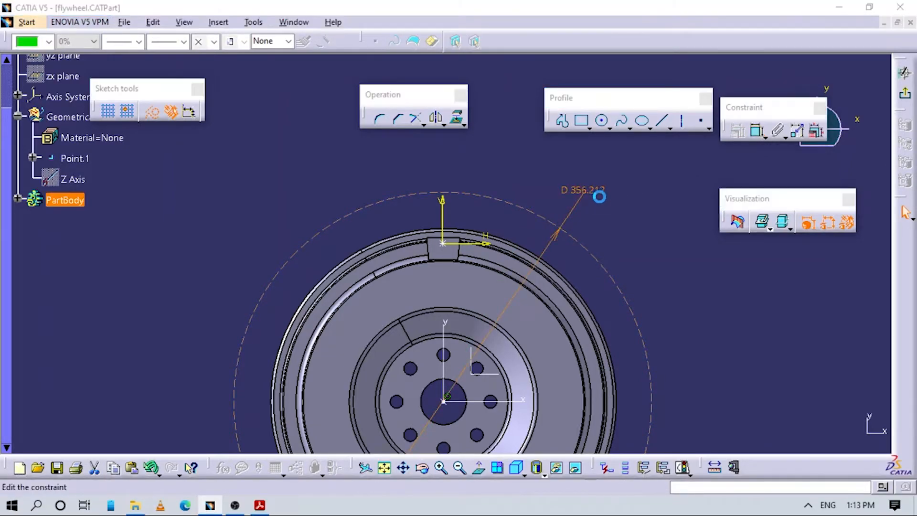
text(300.5)
key(Return)
Step: Make the hole's centre point coincident with the 260.5 mm construction circle
ctrl+middle_drag(550, 234, 505, 198)
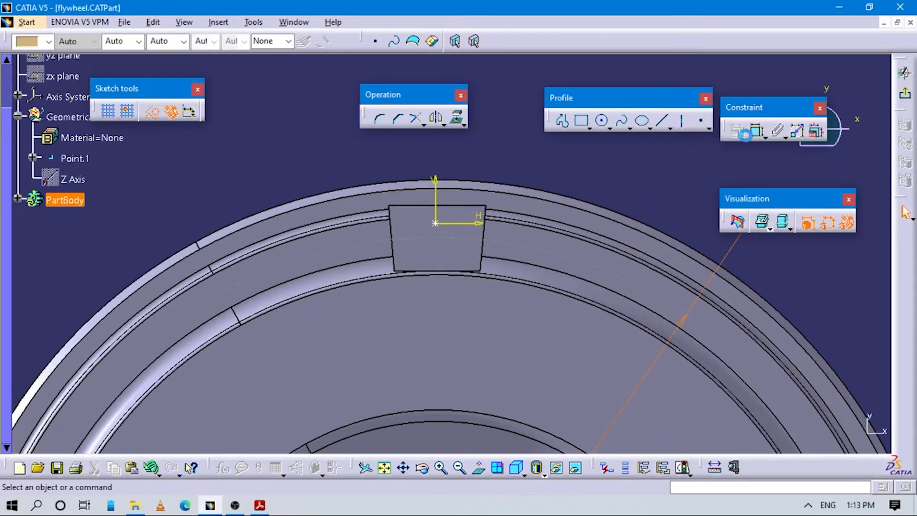
click(757, 130)
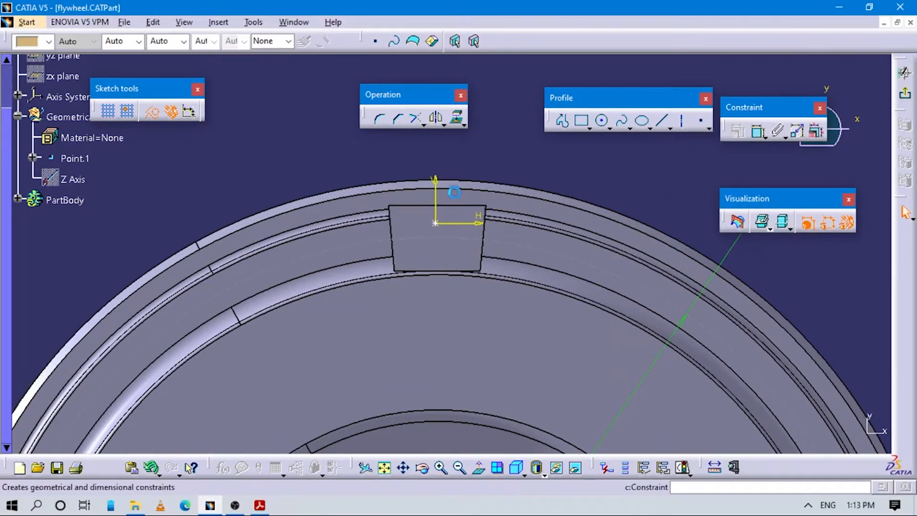
click(447, 233)
right_click(493, 152)
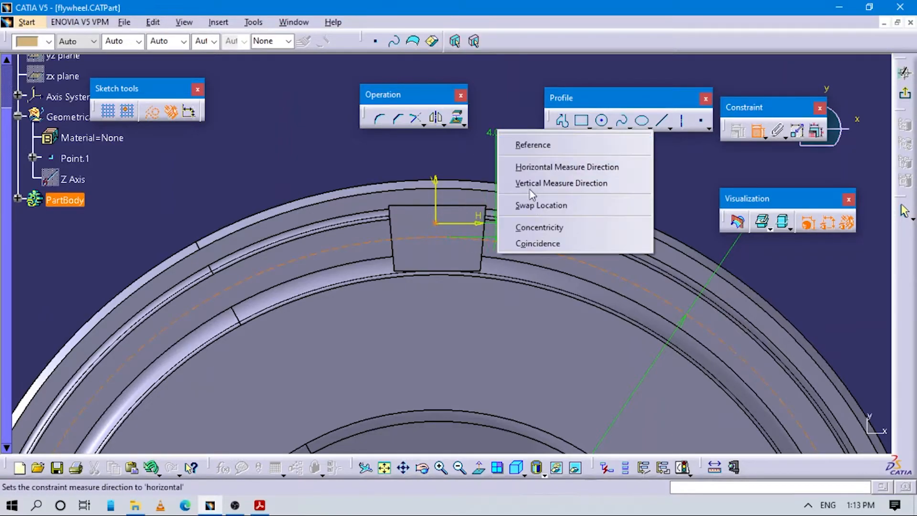
click(537, 241)
mouse_move(517, 286)
middle_down()
mouse_move(469, 308)
mouse_move(460, 341)
mouse_move(423, 246)
mouse_move(496, 416)
middle_up()
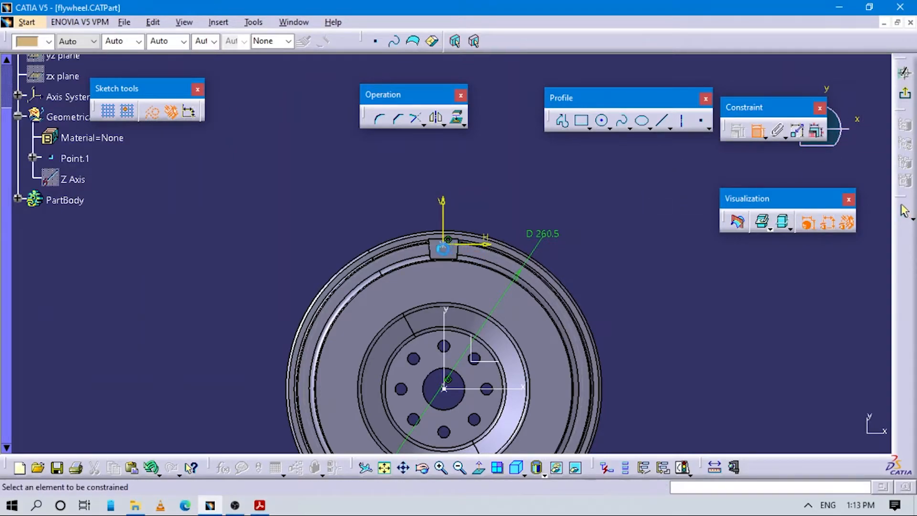
Step: Constrain the hole's centre point to be coincident with the sketch's vertical axis and exit the positioning sketch
click(444, 211)
right_click(487, 210)
click(537, 270)
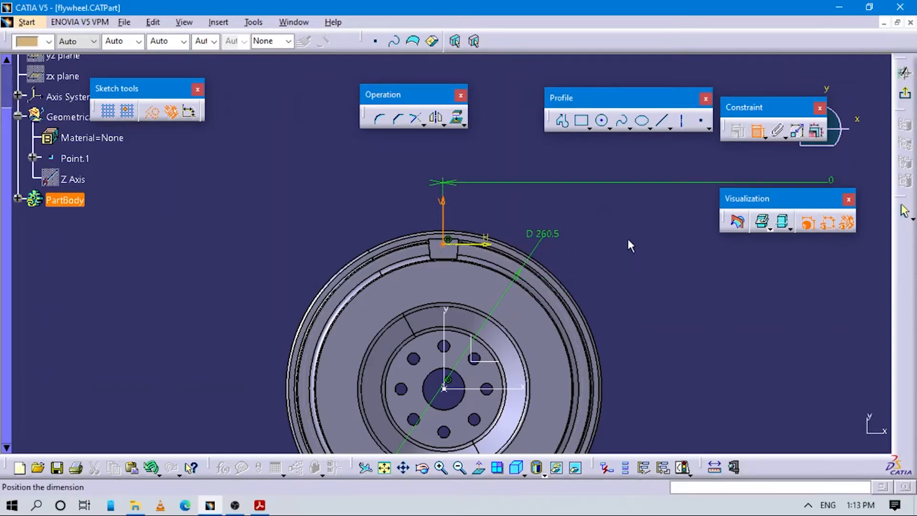
right_click(548, 202)
click(588, 263)
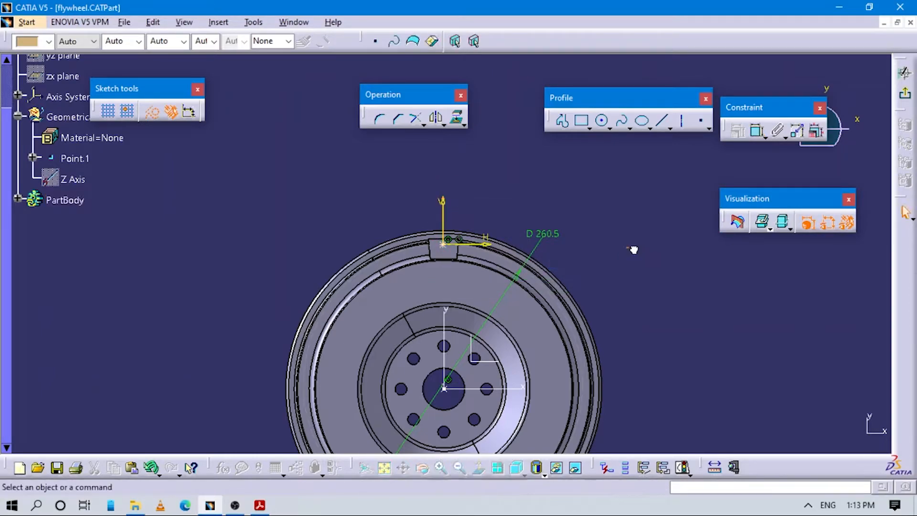
click(908, 99)
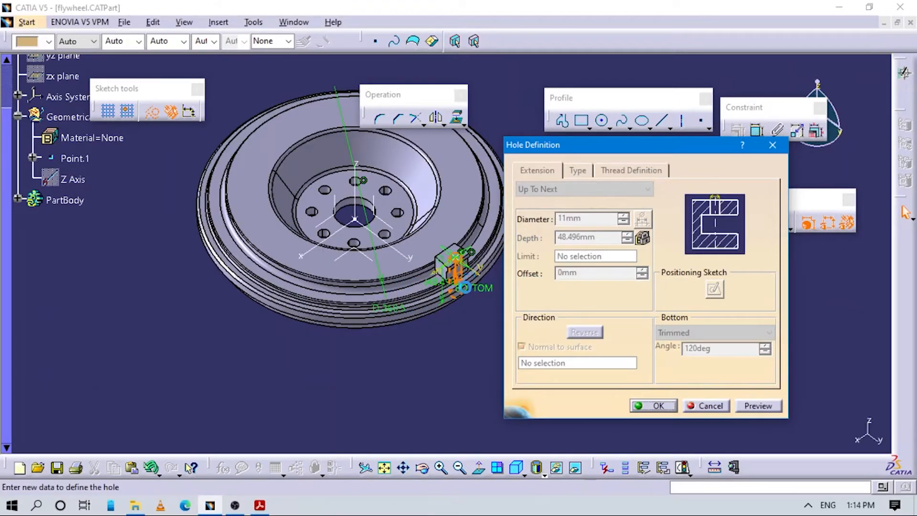
Step: Reopen the hole's positioning sketch and delete the construction circle together with its diameter dimension
mouse_move(446, 375)
middle_down()
mouse_move(447, 395)
mouse_move(436, 392)
mouse_move(467, 319)
mouse_move(463, 296)
mouse_move(729, 256)
middle_up()
click(573, 218)
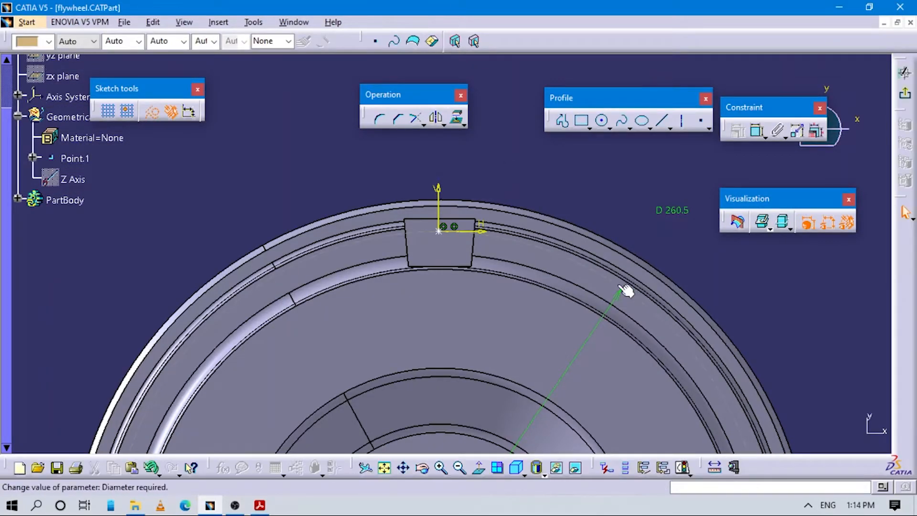
click(670, 211)
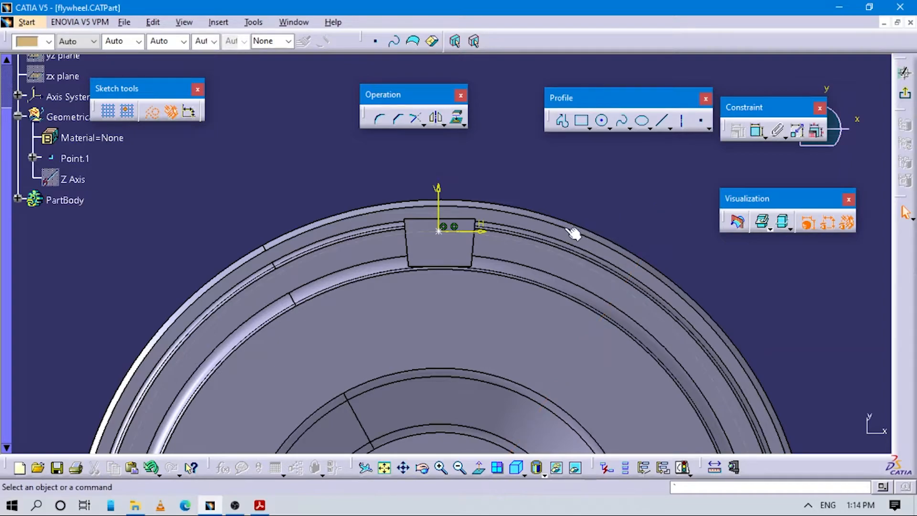
click(503, 238)
key(Delete)
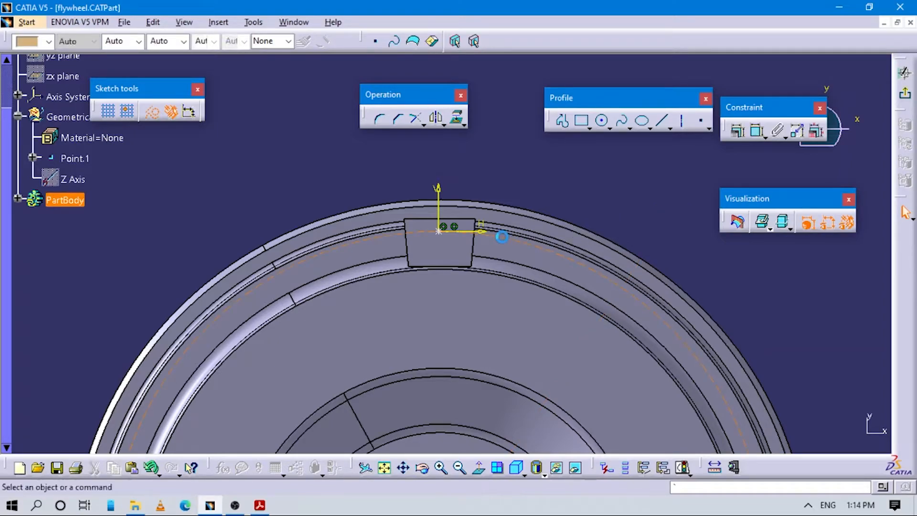
Step: Move the hole's centre point slightly below the sketch origin and try to delete its coincidence constraint
click(439, 232)
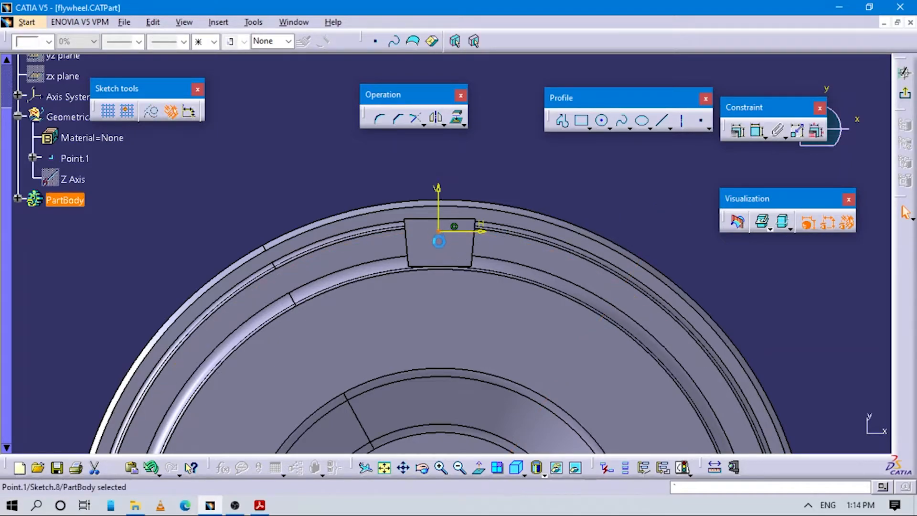
drag(439, 241, 435, 252)
click(450, 238)
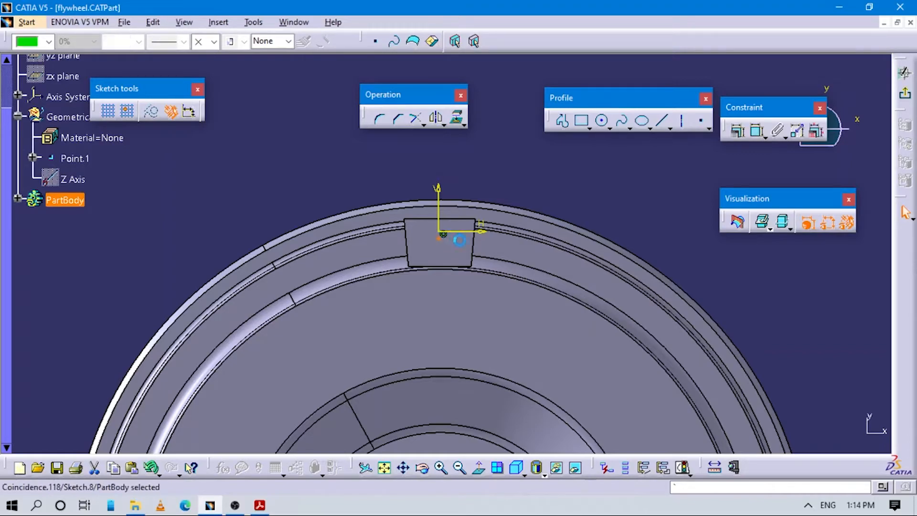
key(Delete)
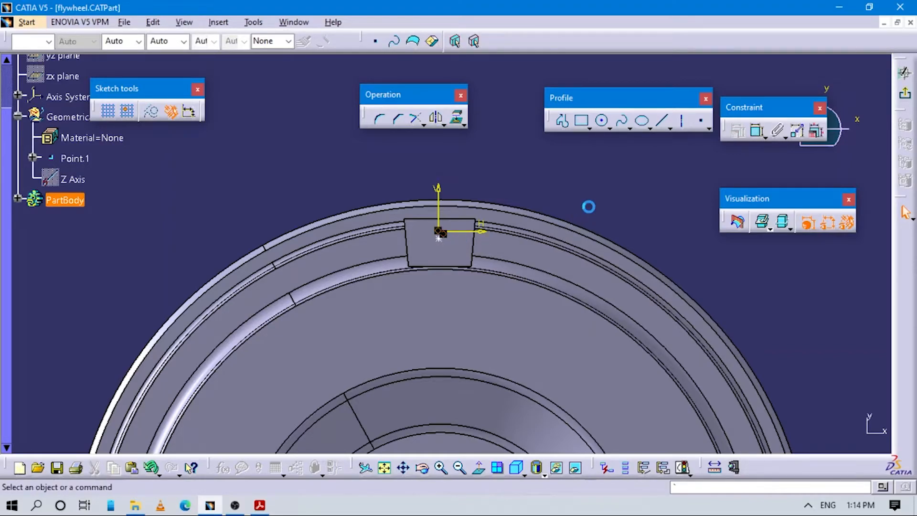
Step: Sketch a new construction circle about 229 mm in diameter, centred near the flywheel axis
click(603, 123)
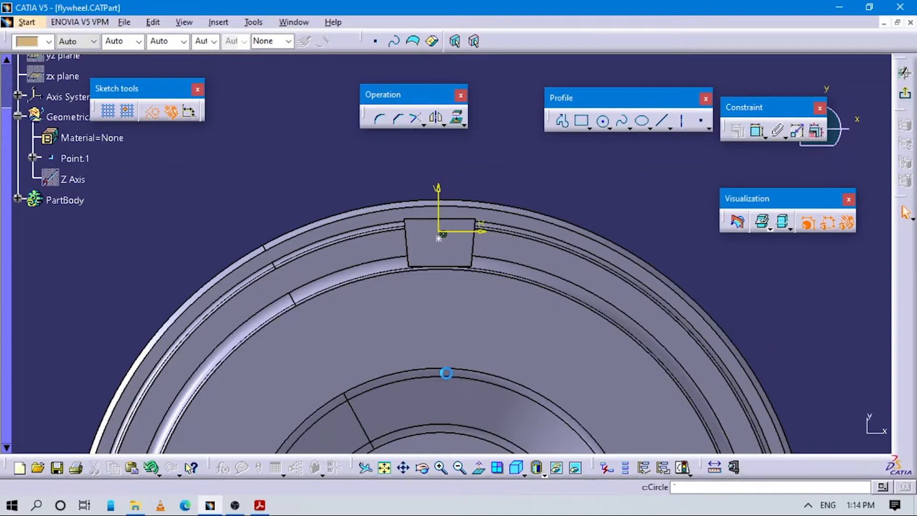
middle_drag(489, 322, 477, 378)
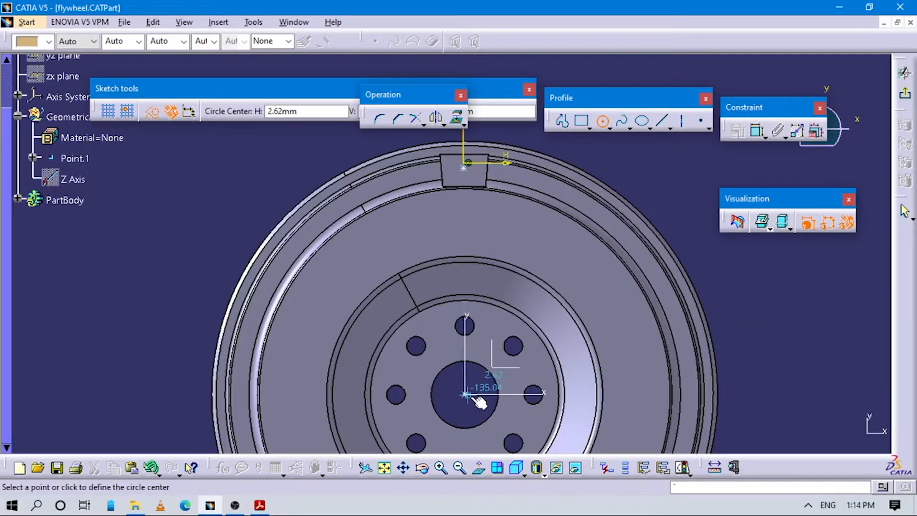
click(466, 395)
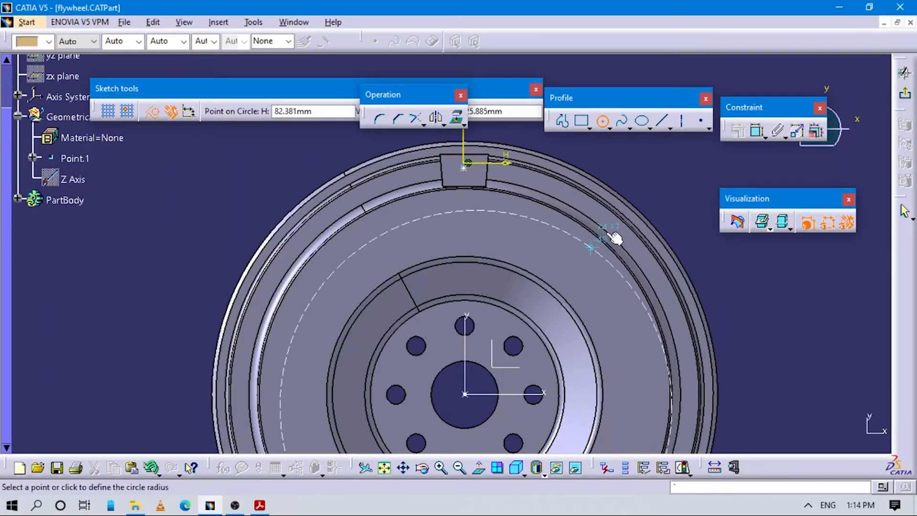
click(607, 251)
Step: Dimension the new construction circle's diameter at 260.5 mm
click(758, 130)
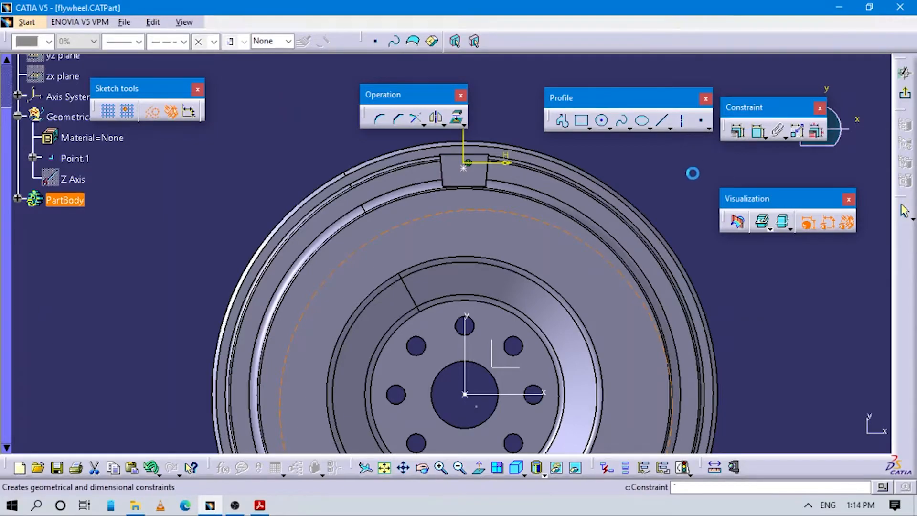
click(673, 172)
double_click(685, 163)
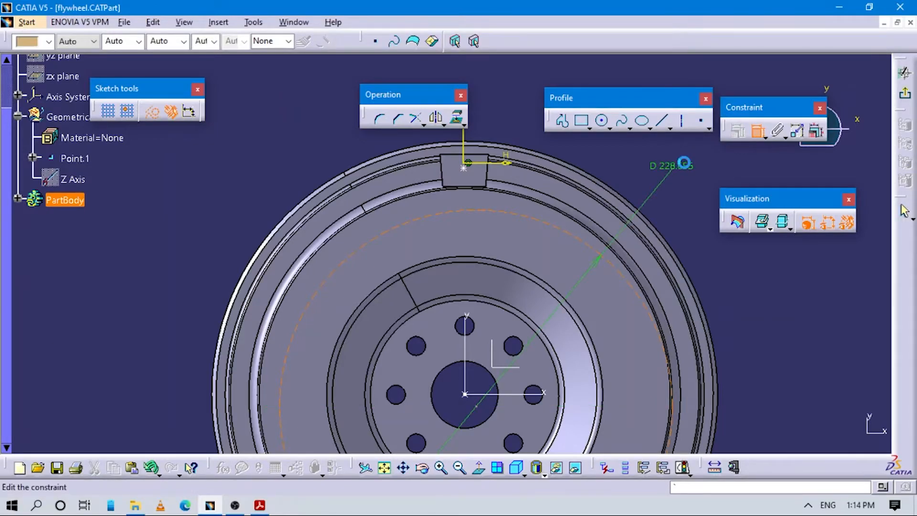
text(260.)
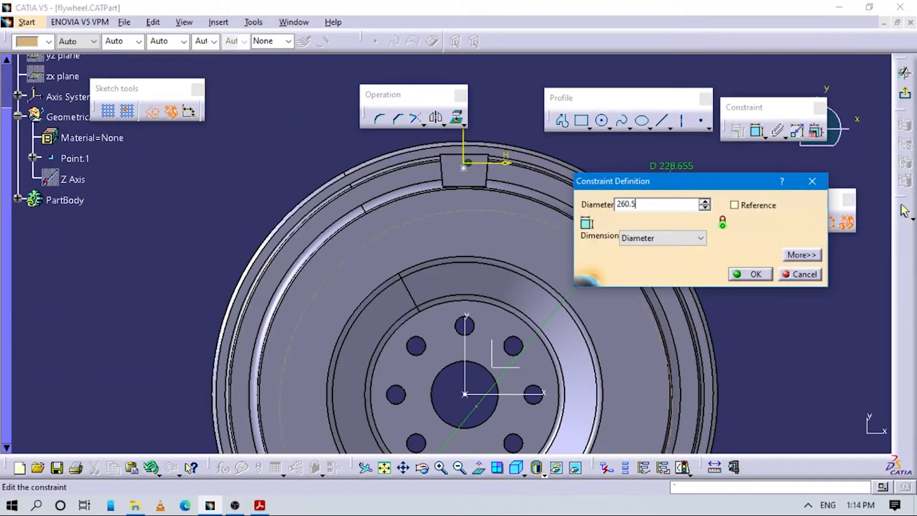
text(5)
click(750, 274)
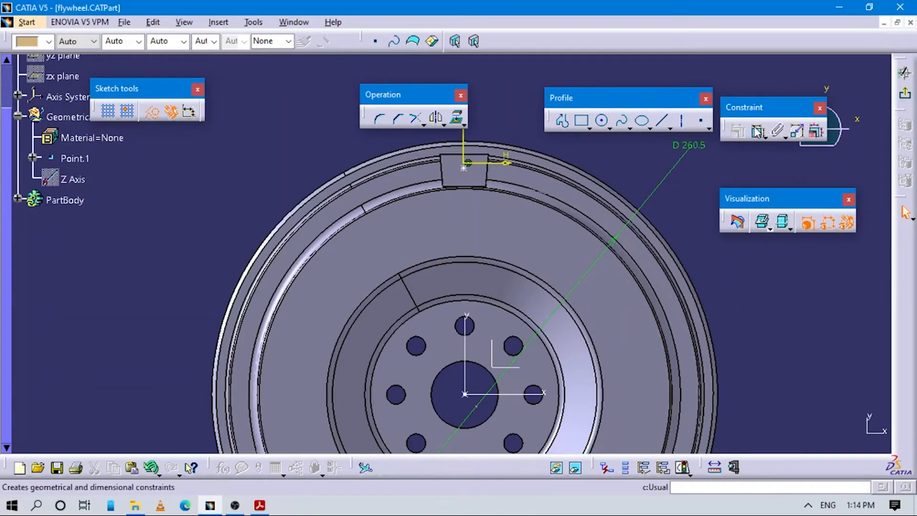
Step: Make the construction circle's centre coincident with the flywheel's centre point
click(757, 132)
click(466, 395)
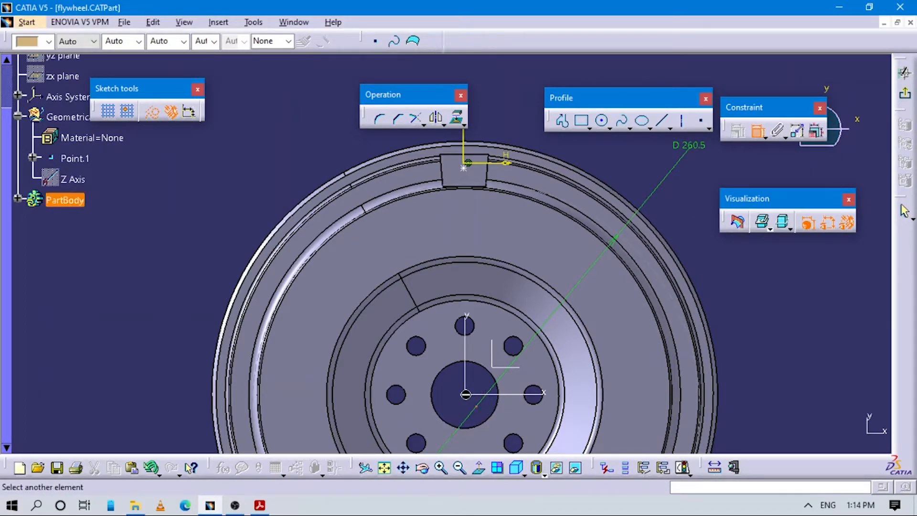
click(490, 387)
right_click(506, 388)
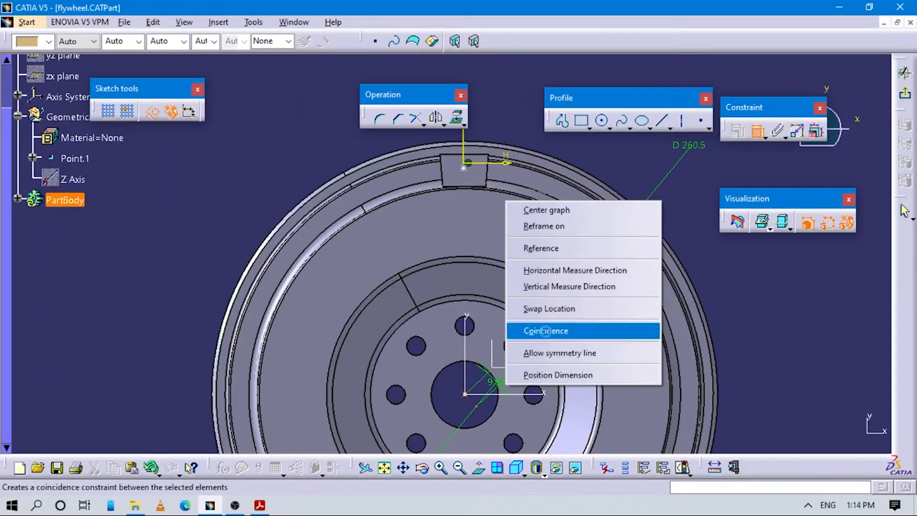
click(546, 330)
Step: Make the hole's centre point coincident with the construction circle on the mounting pad and exit the positioning sketch
mouse_move(537, 266)
middle_down()
mouse_move(543, 240)
mouse_move(553, 320)
mouse_move(559, 313)
middle_up()
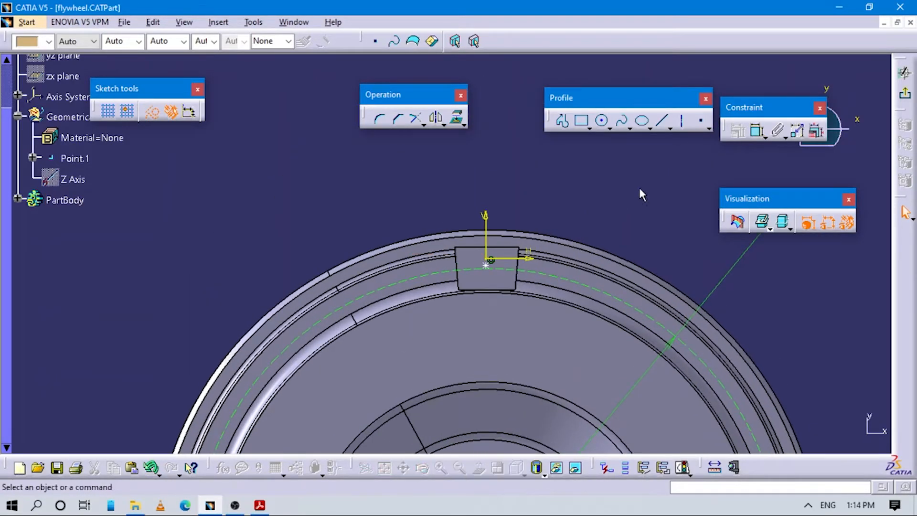
click(758, 131)
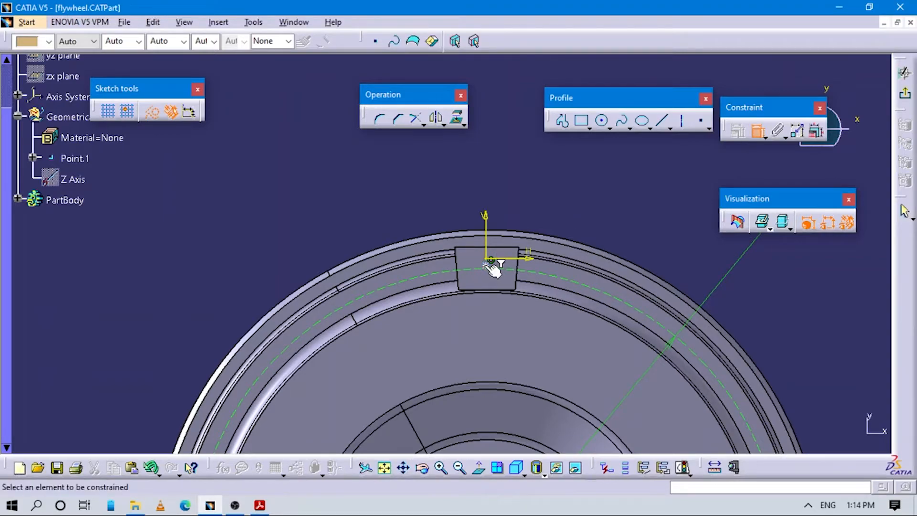
click(491, 262)
click(508, 269)
right_click(527, 195)
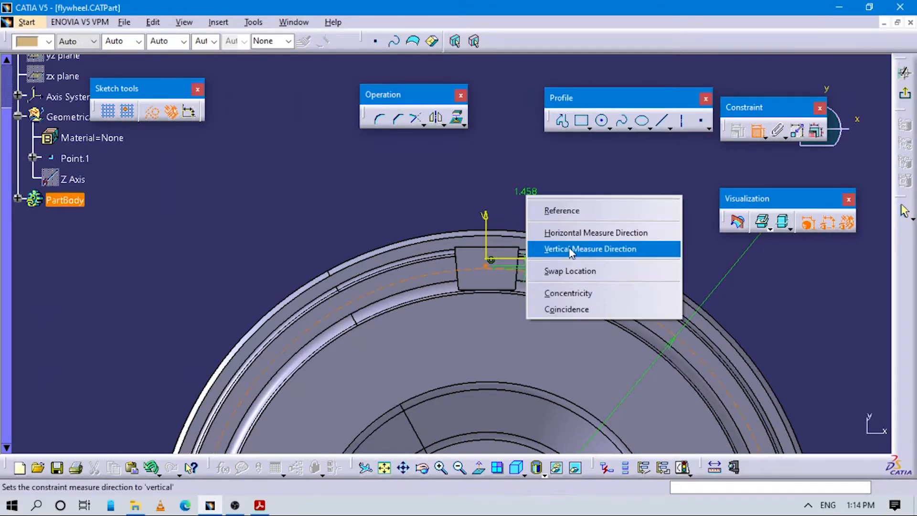
click(571, 311)
click(905, 93)
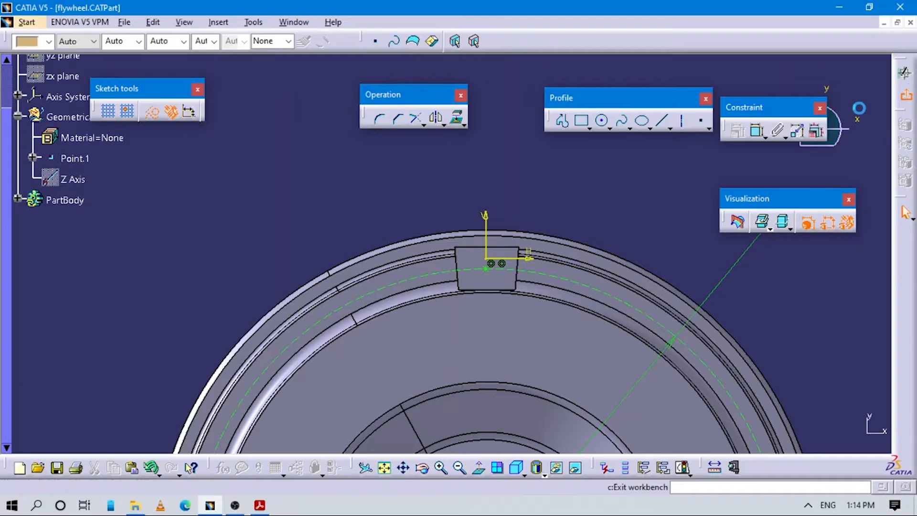
Step: Check the pad hole dimensions in the PDF drawing's plan view and Detail E, and return to the hole definition in CATIA
key(alt+Tab)
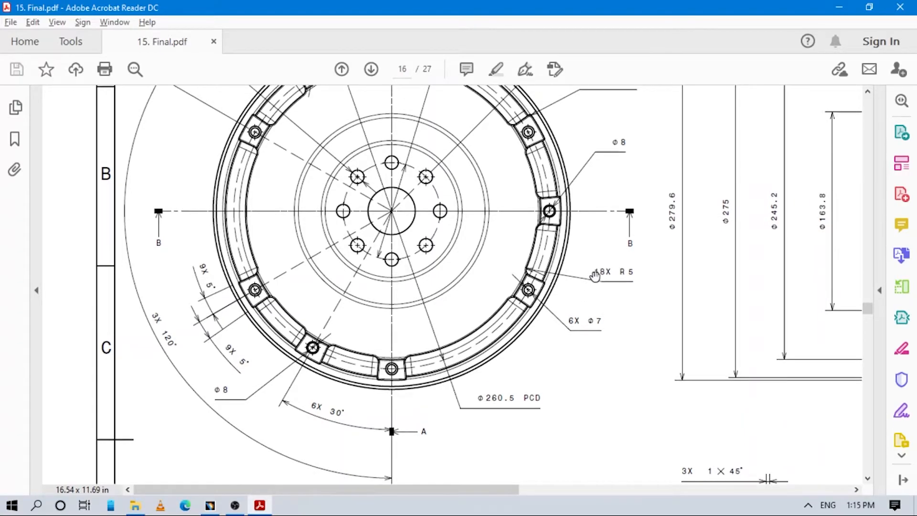
scroll(587, 274, down, 3)
scroll(437, 346, down, 3)
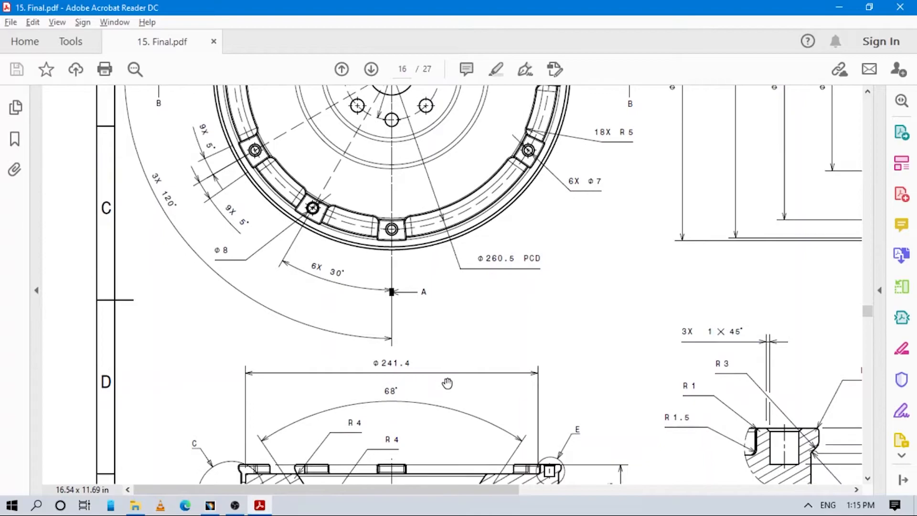
drag(668, 375, 555, 368)
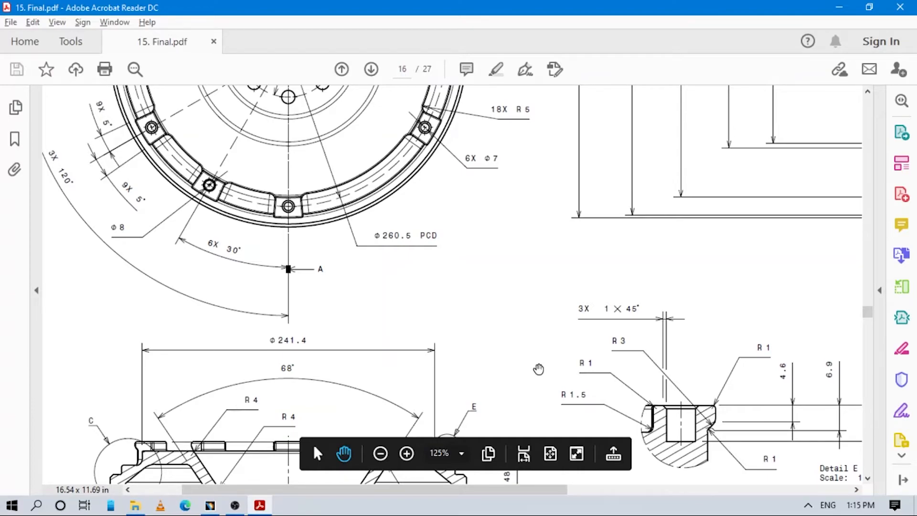
mouse_move(468, 379)
mouse_down()
mouse_move(400, 358)
mouse_move(425, 356)
mouse_up()
key(alt+Tab)
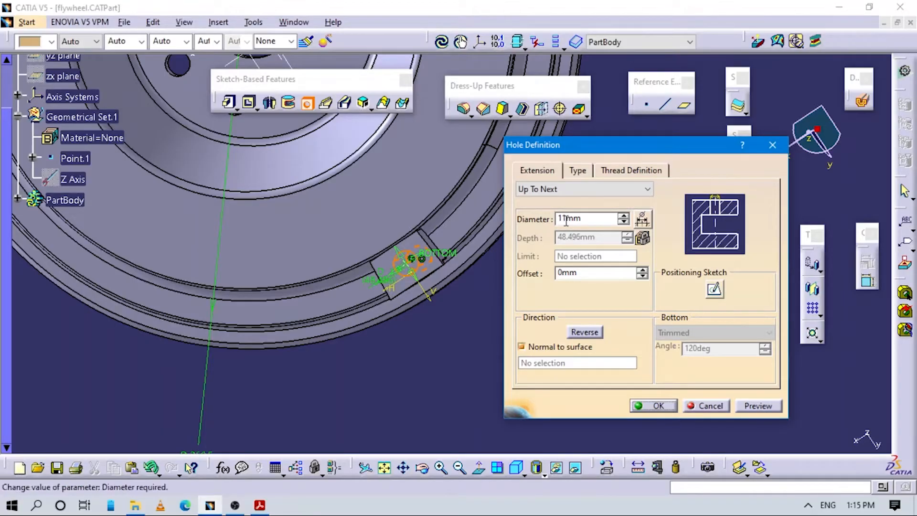
Step: Set the pad hole's extension type to Blind
middle_drag(394, 299, 407, 230)
click(570, 188)
click(570, 188)
click(570, 189)
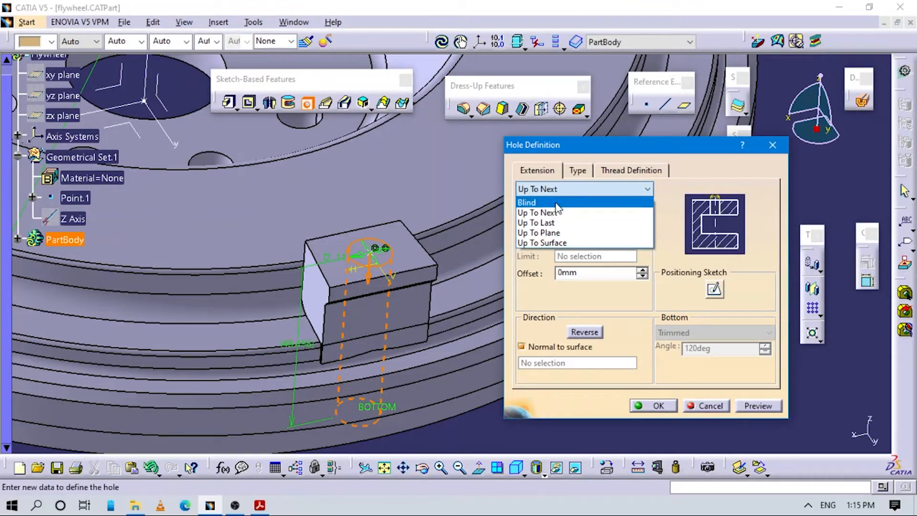
click(557, 202)
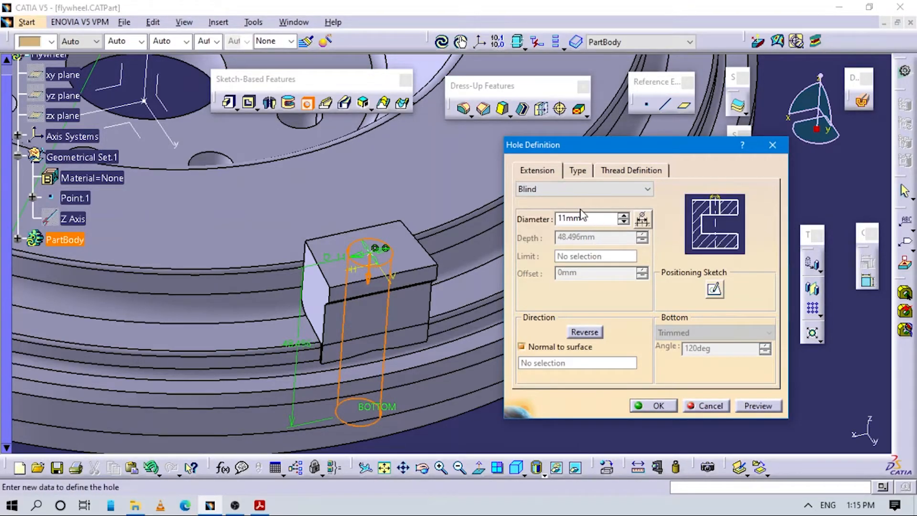
double_click(583, 218)
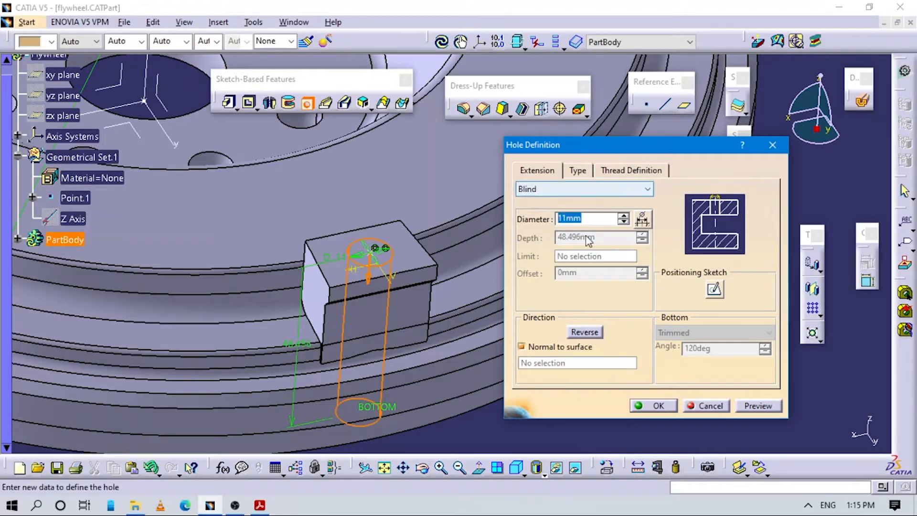
click(581, 192)
click(564, 210)
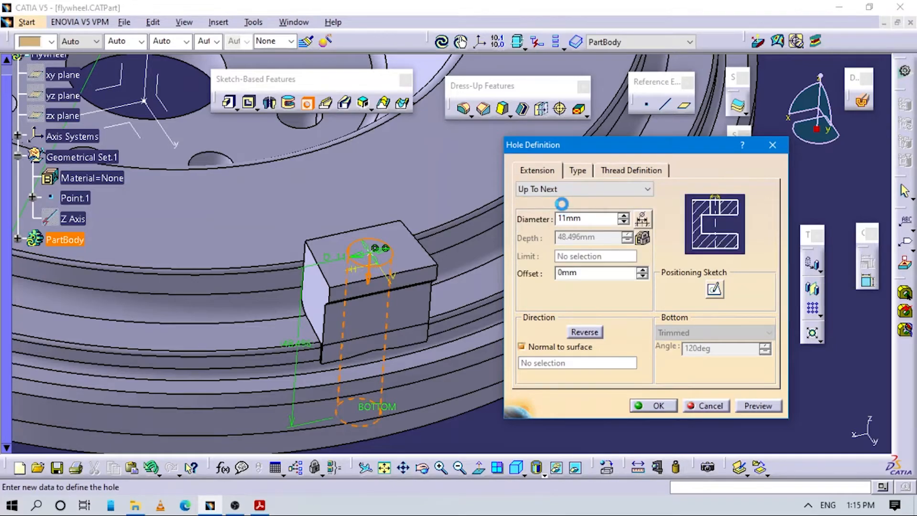
click(564, 190)
click(559, 201)
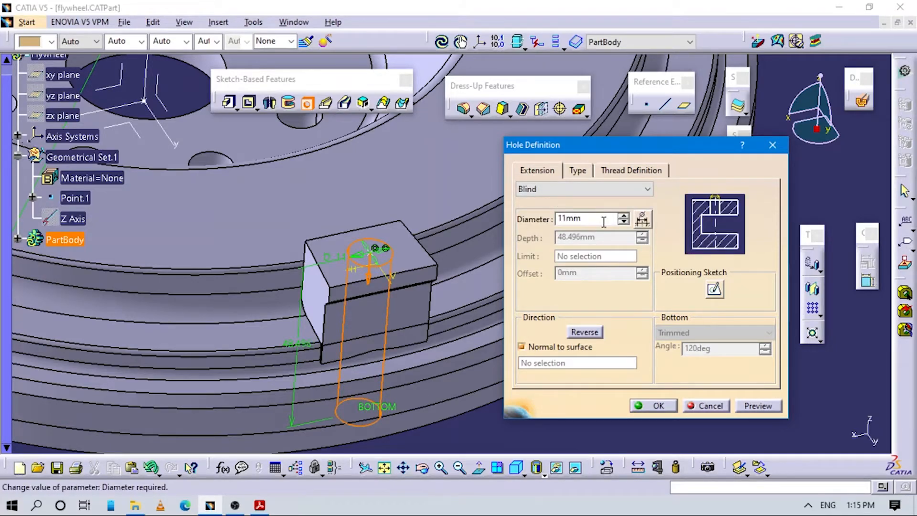
Step: Set the pad hole's diameter to 9 mm and check it against the PDF drawing
click(624, 222)
click(624, 216)
click(624, 216)
click(624, 216)
click(624, 215)
click(624, 216)
click(624, 215)
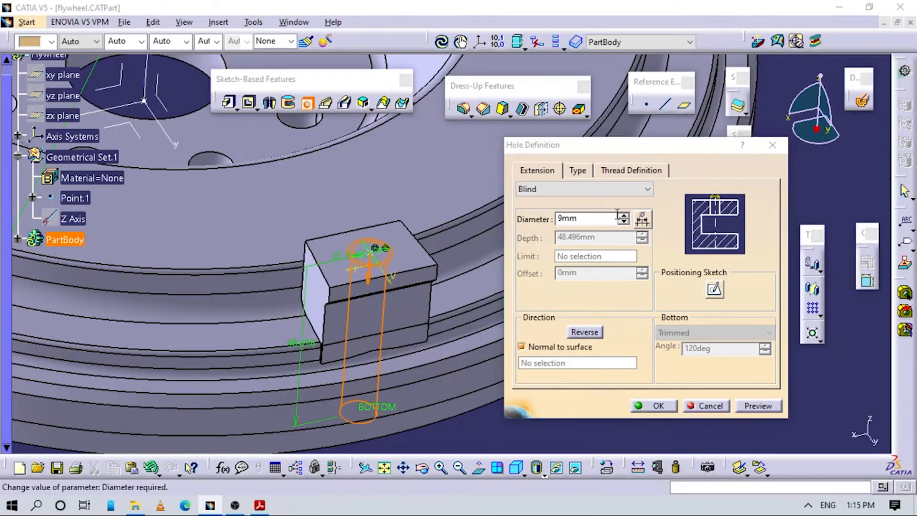
key(alt+Tab)
key(alt+Tab)
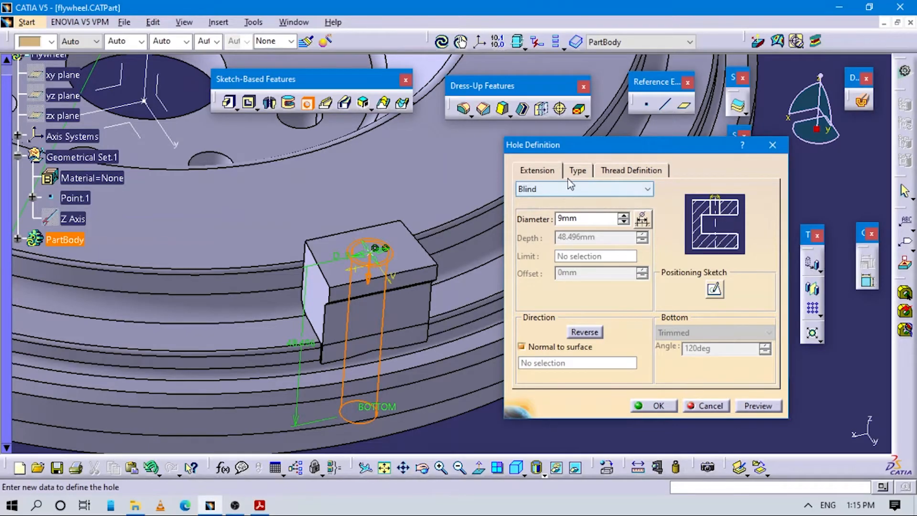
Step: Try the Counterbored and Tapered types for the pad hole, choose Countersunk, and compare it with Detail E in the PDF drawing
click(578, 171)
click(558, 189)
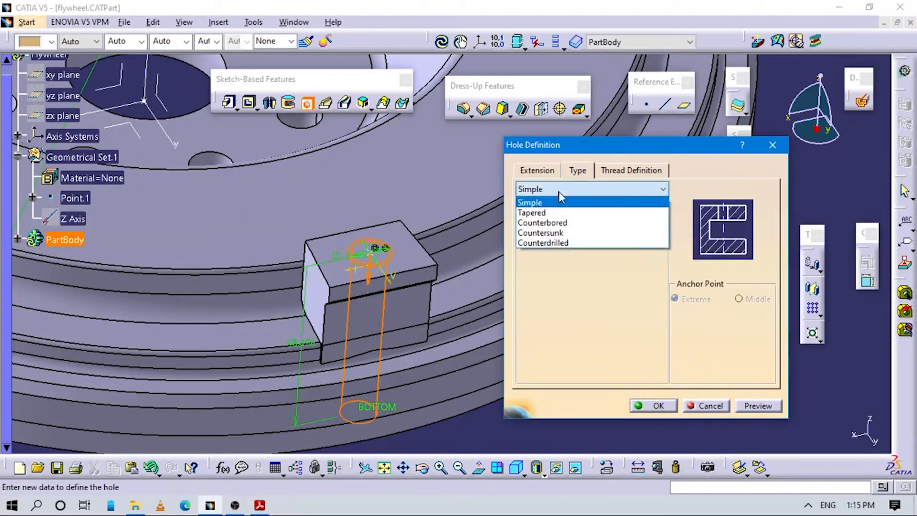
click(555, 227)
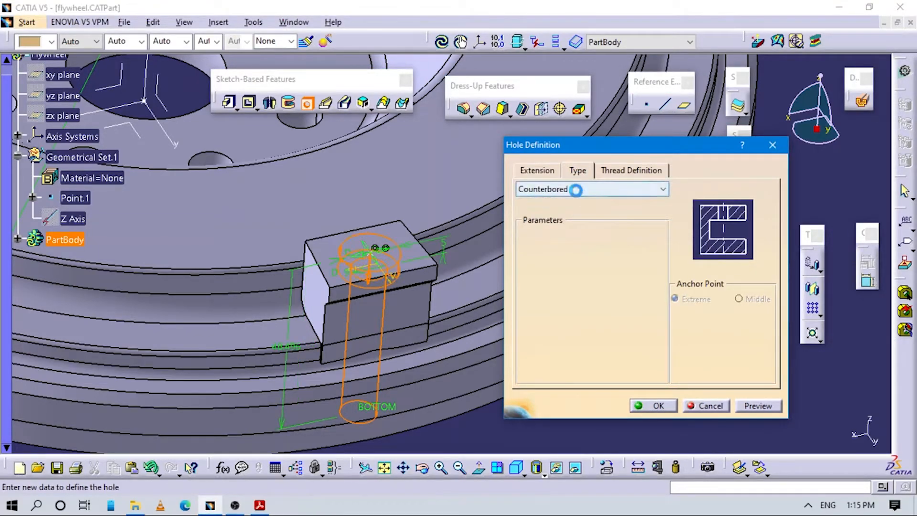
click(576, 190)
click(560, 214)
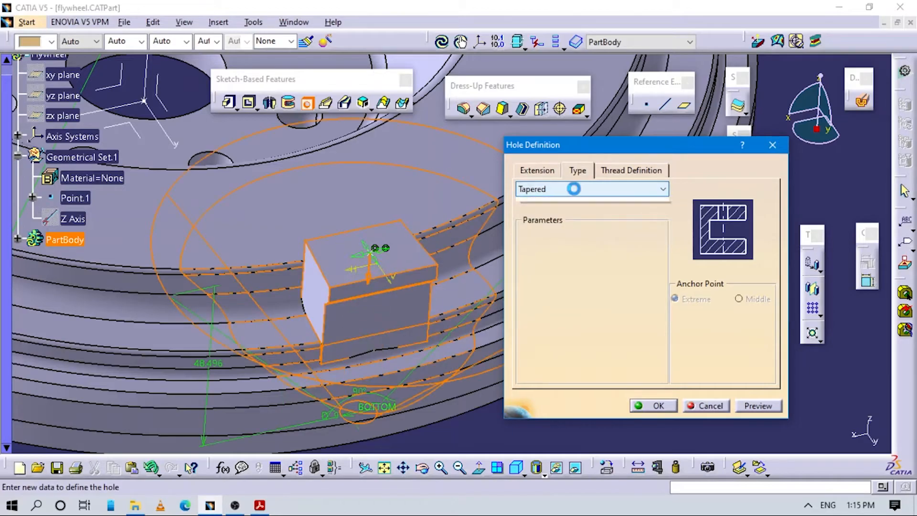
click(569, 189)
click(564, 224)
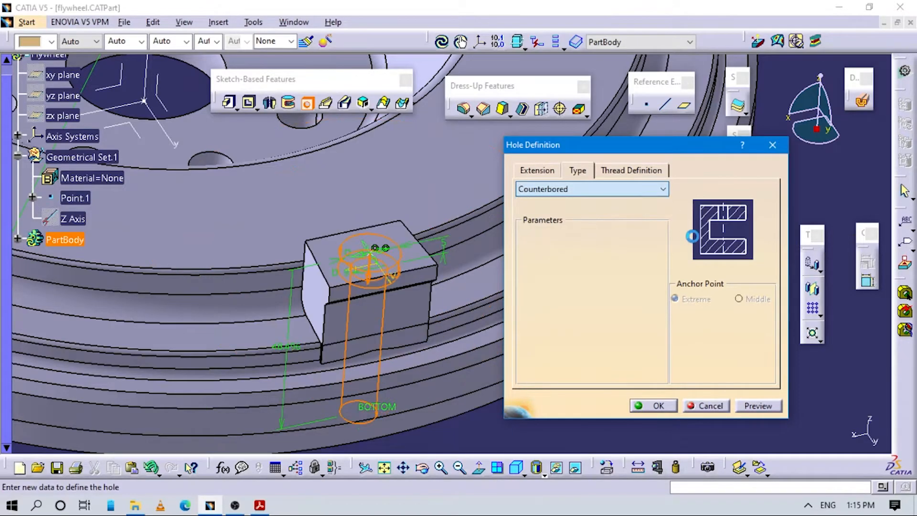
click(576, 189)
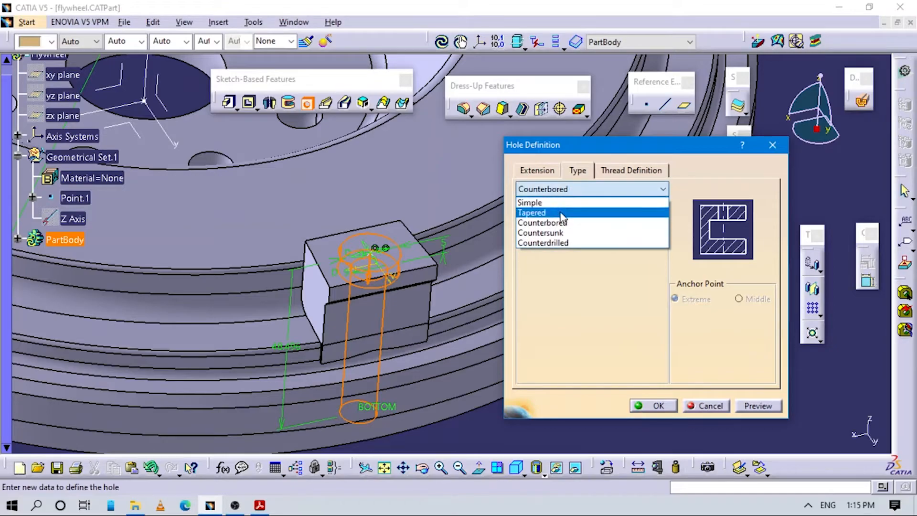
click(554, 234)
middle_drag(385, 241, 396, 197)
key(alt+Tab)
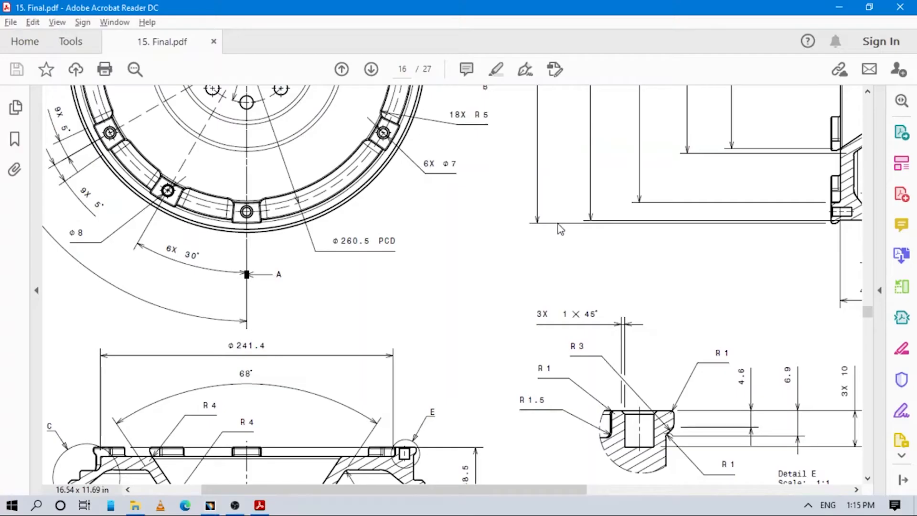
drag(579, 375, 530, 342)
key(alt+Tab)
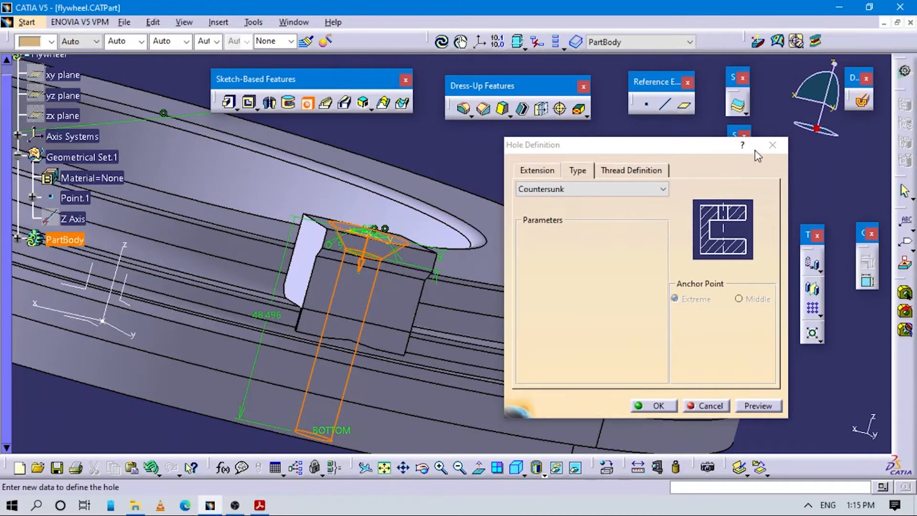
Step: Open and exit the pad hole's positioning sketch, and cancel the hole definition
click(538, 172)
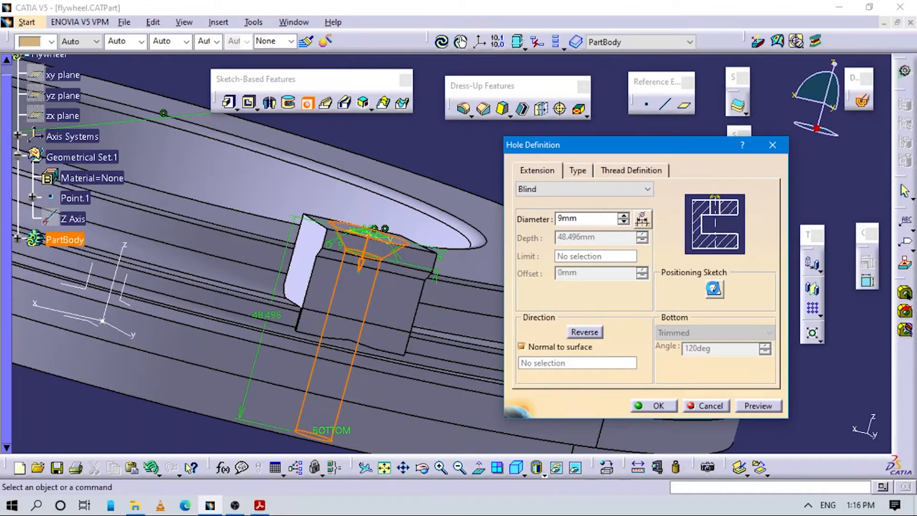
click(714, 288)
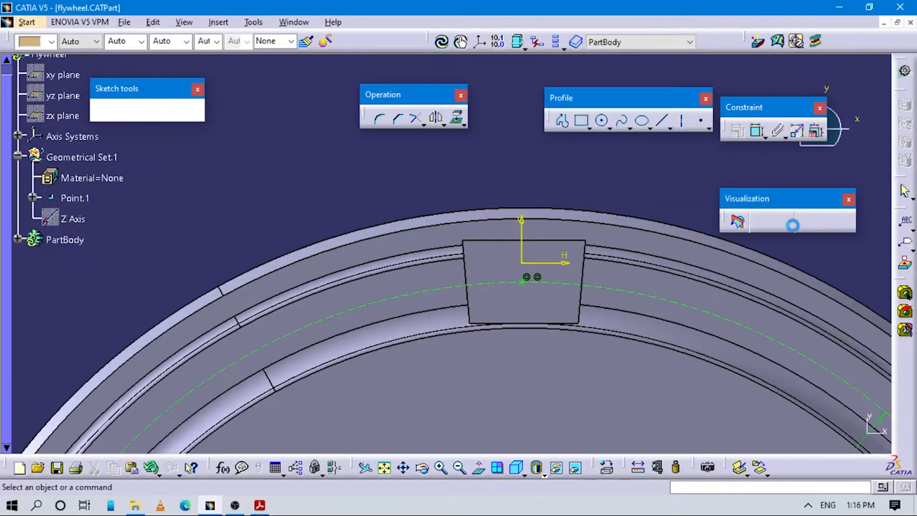
click(905, 94)
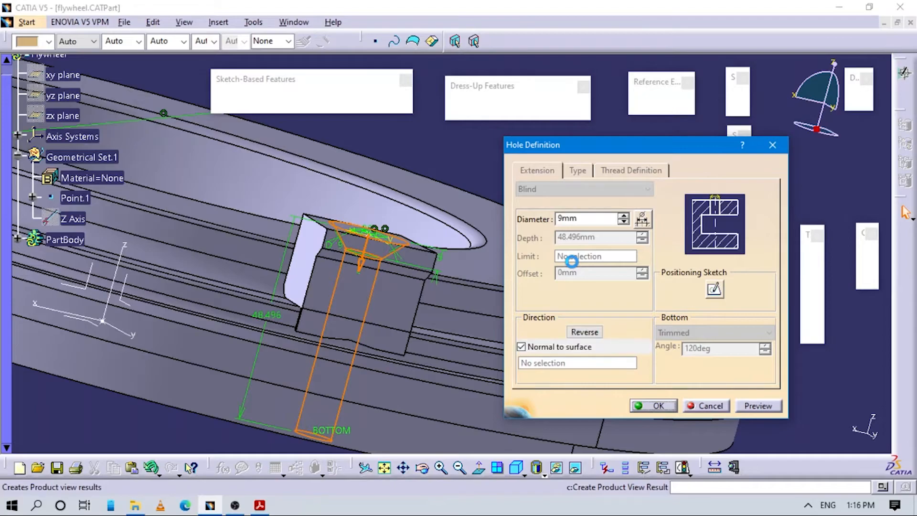
middle_drag(428, 346, 492, 359)
click(772, 145)
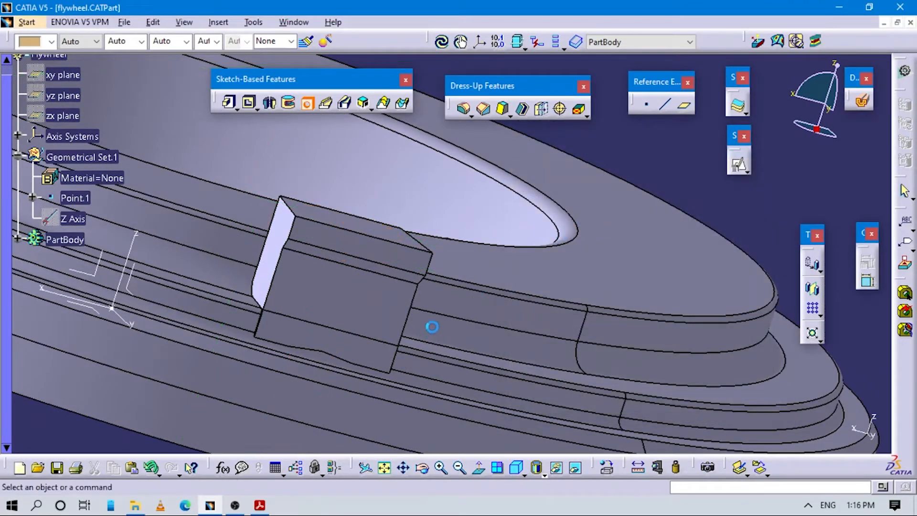
Step: Start a new hole on the mounting pad's top face and go through its positioning sketch back to the hole definition
click(307, 103)
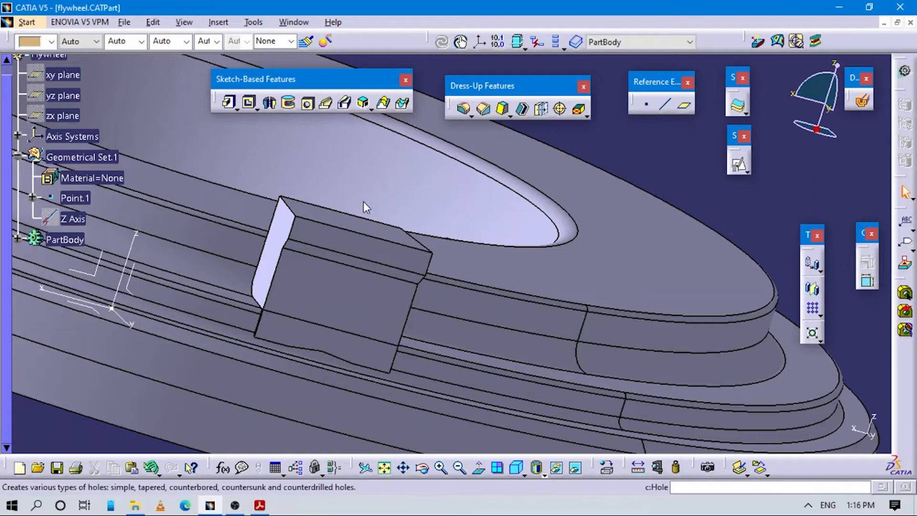
click(362, 229)
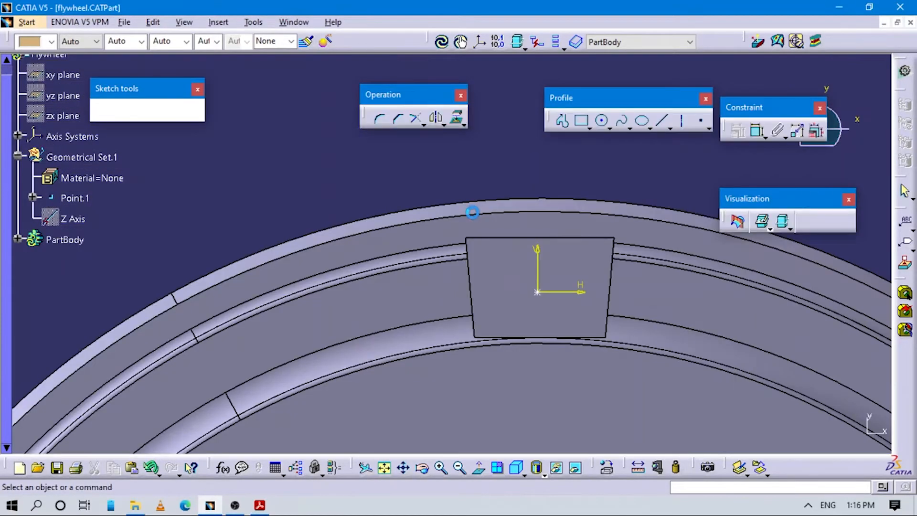
mouse_move(549, 327)
middle_down()
mouse_move(522, 260)
mouse_move(537, 328)
mouse_move(521, 304)
middle_up()
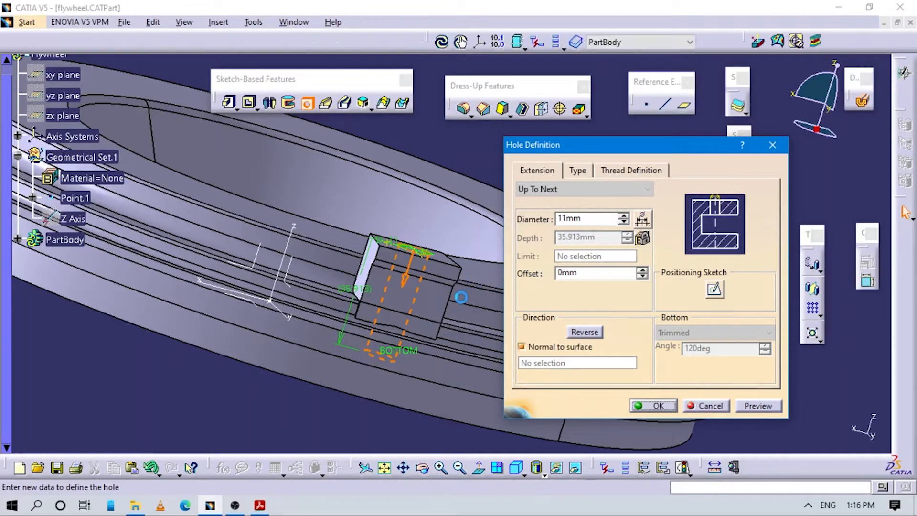
middle_drag(392, 320, 449, 341)
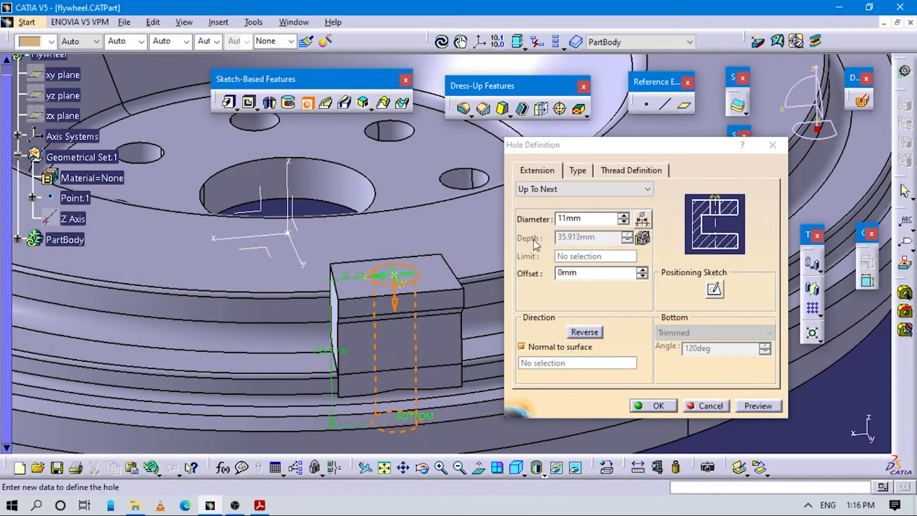
Step: Make the pad hole countersunk in Depth & Angle mode, with a 1 mm depth and a 45° angle, per Detail E
click(579, 171)
click(568, 195)
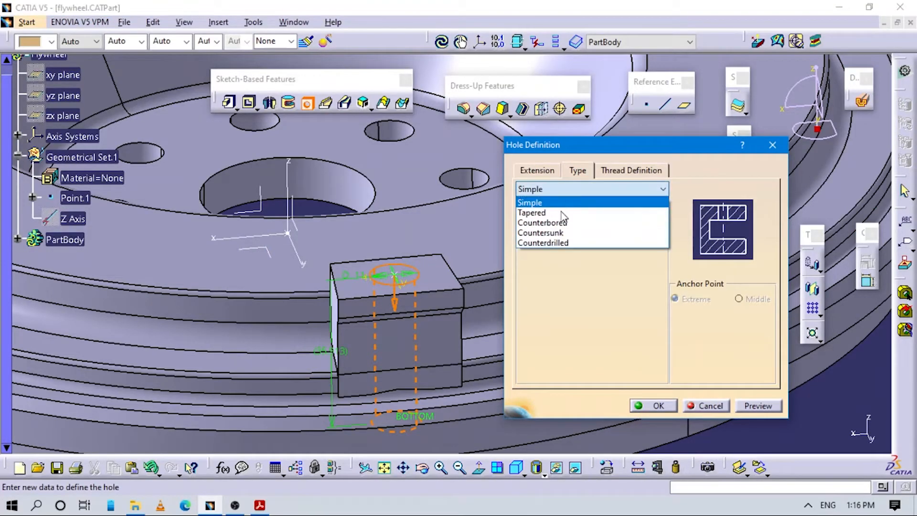
click(550, 234)
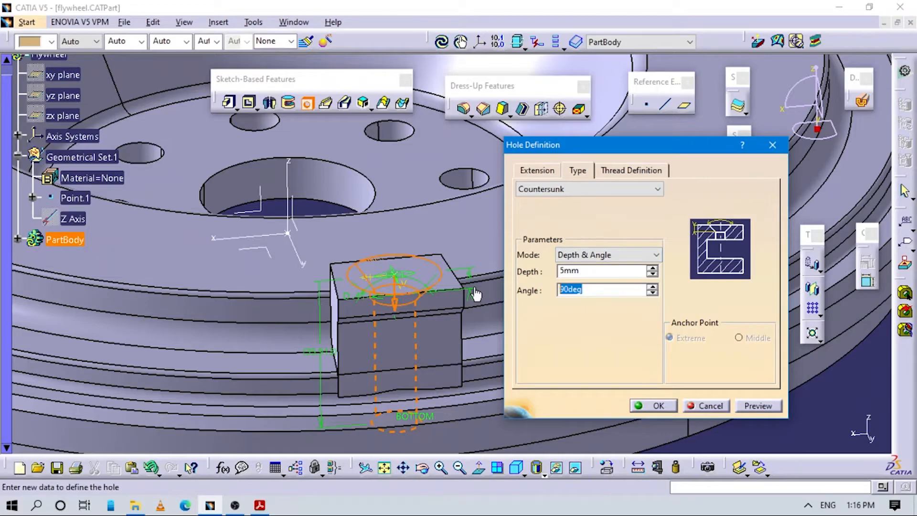
key(alt+Tab)
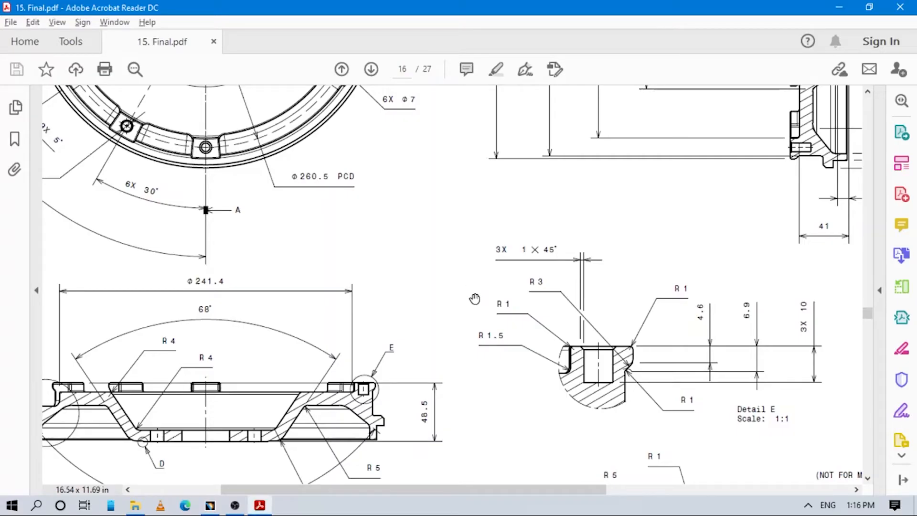
key(alt+Tab)
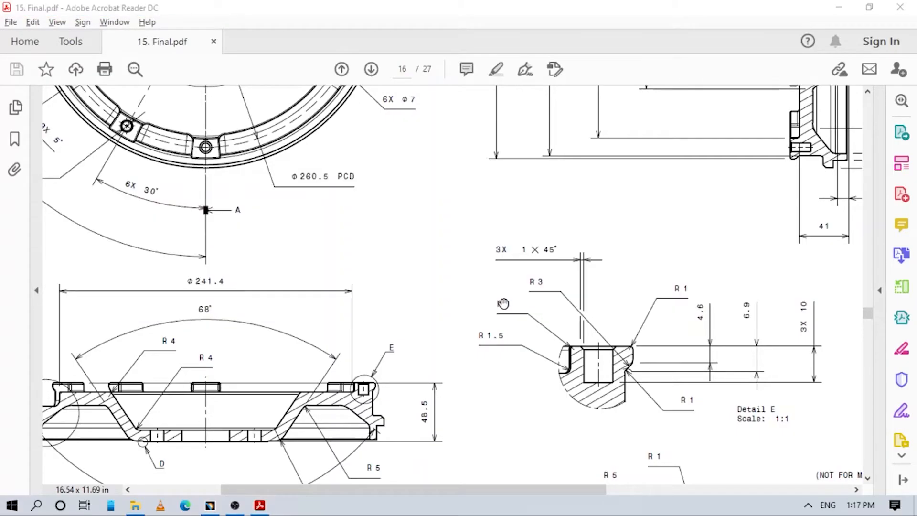
double_click(576, 270)
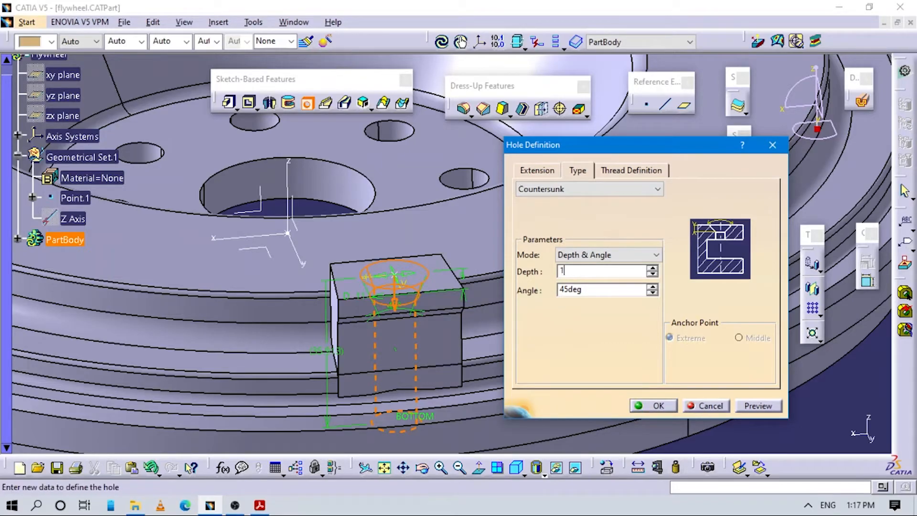
text(1)
key(Return)
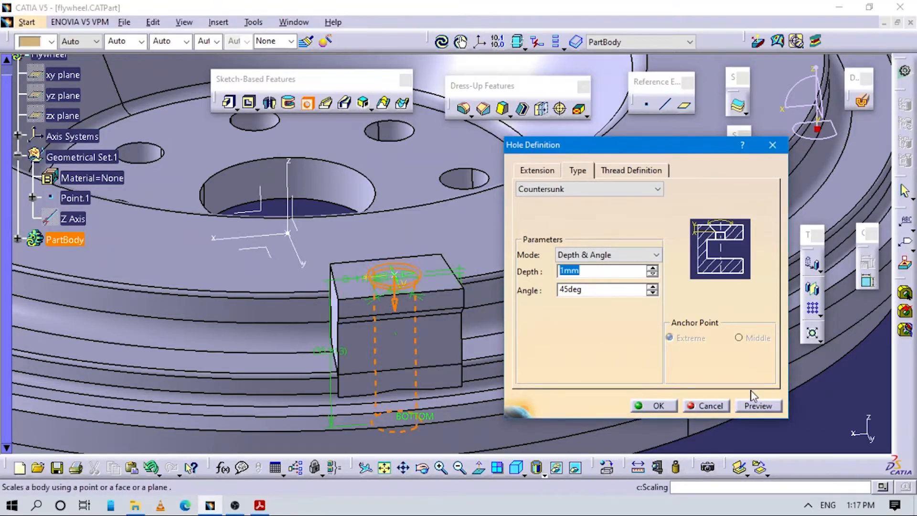
Step: Recheck the PDF drawing, set the pad hole's diameter to 8 mm and create the hole
key(alt+Tab)
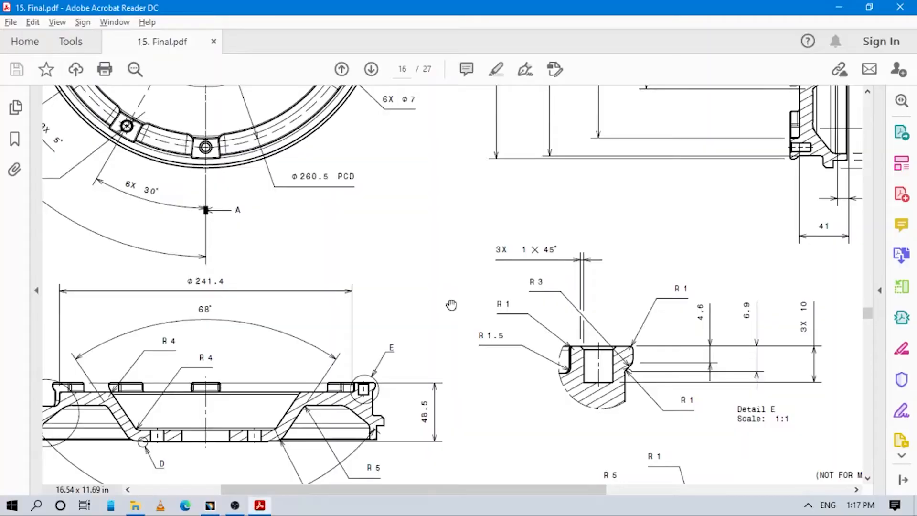
key(alt+Tab)
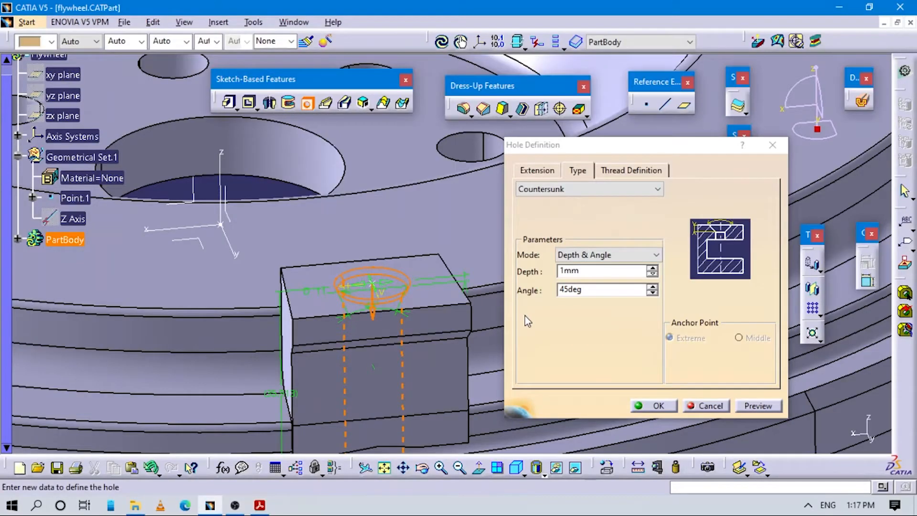
click(537, 170)
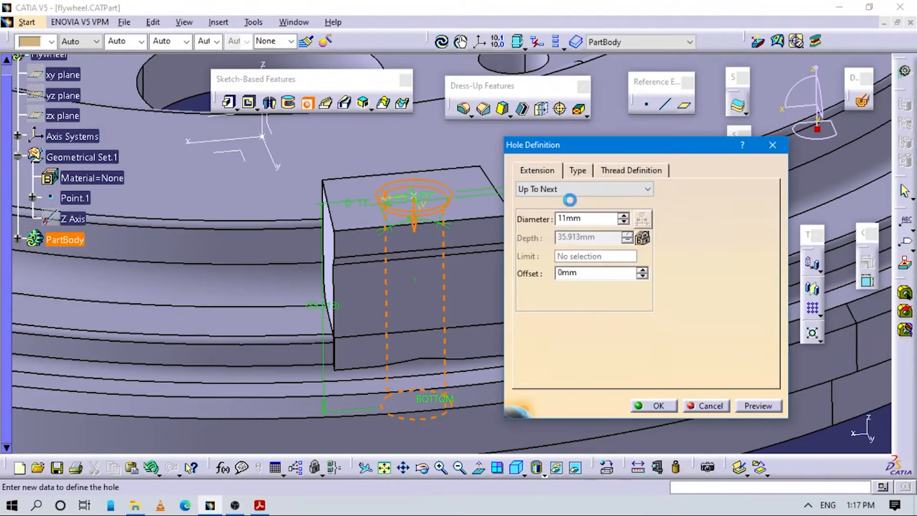
click(603, 218)
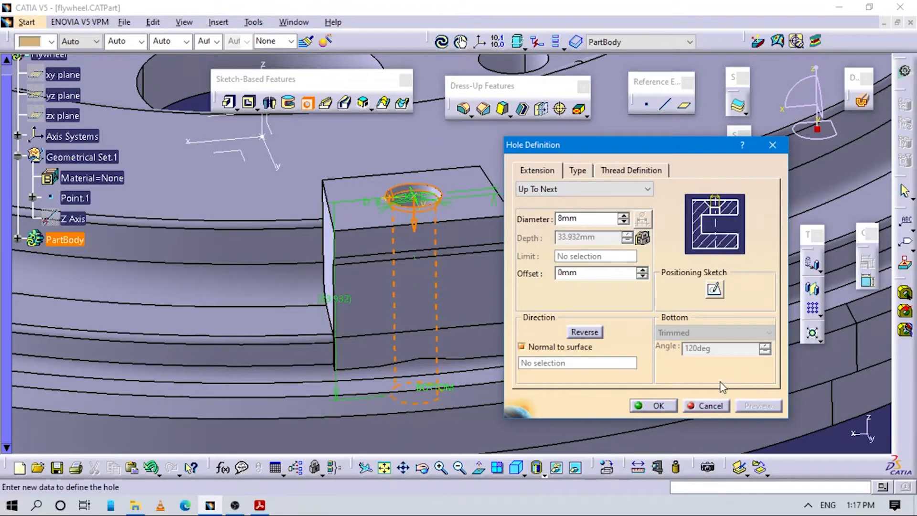
click(674, 405)
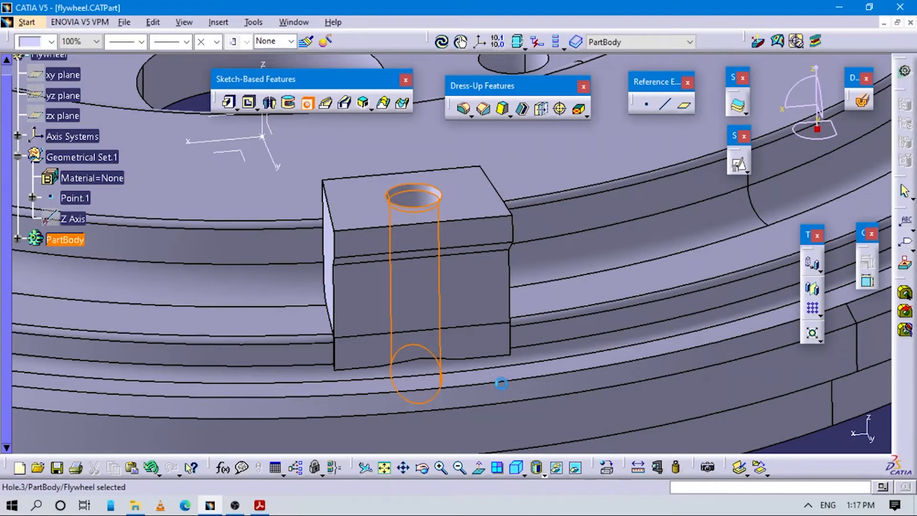
Step: Inspect the new hole in the mounting pad and check the pad's fillet radii in Detail E of the PDF drawing
middle_drag(414, 318, 650, 329)
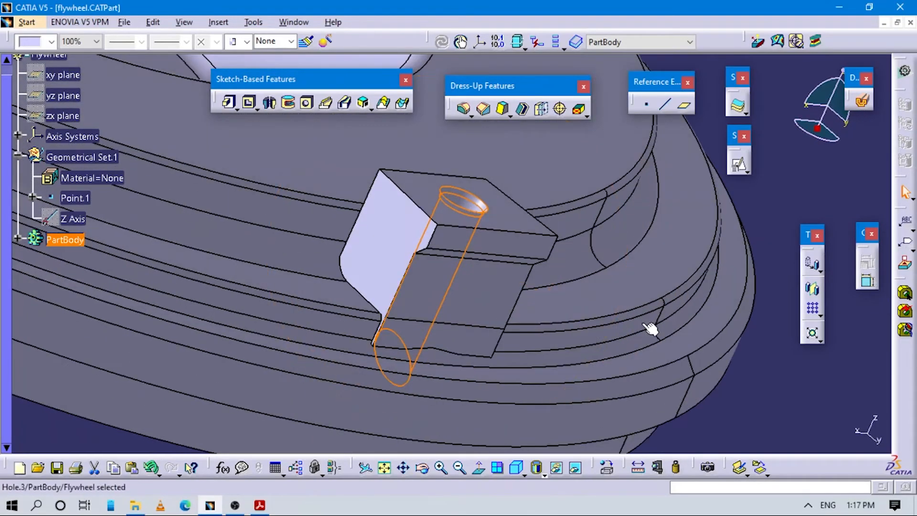
middle_drag(485, 308, 514, 389)
key(alt+Tab)
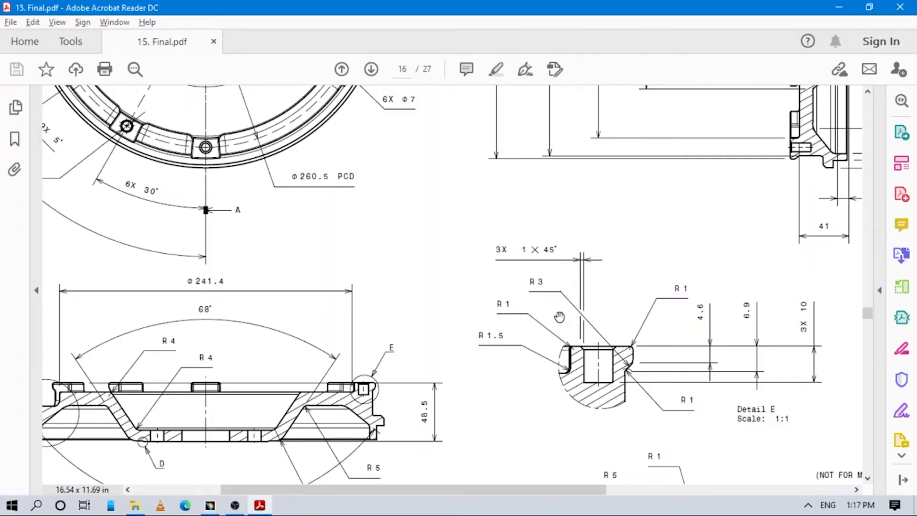
key(alt+Tab)
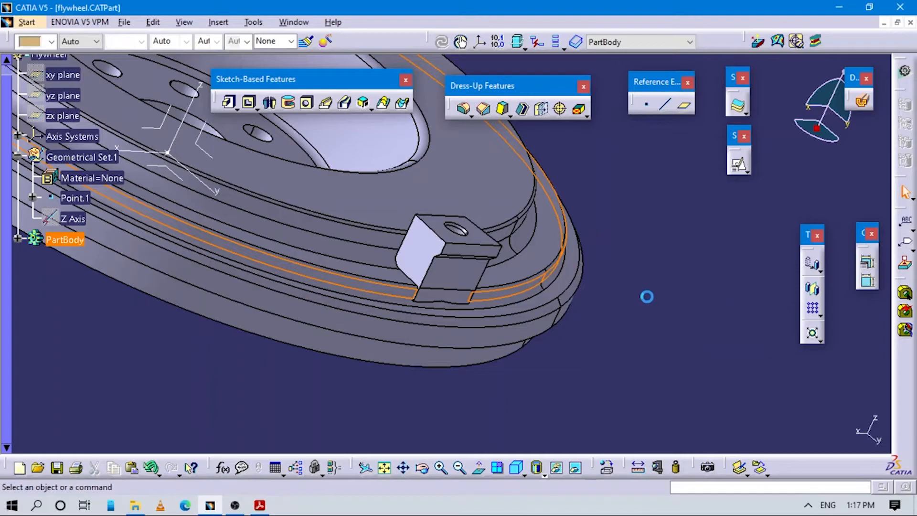
middle_drag(606, 237, 662, 190)
click(662, 190)
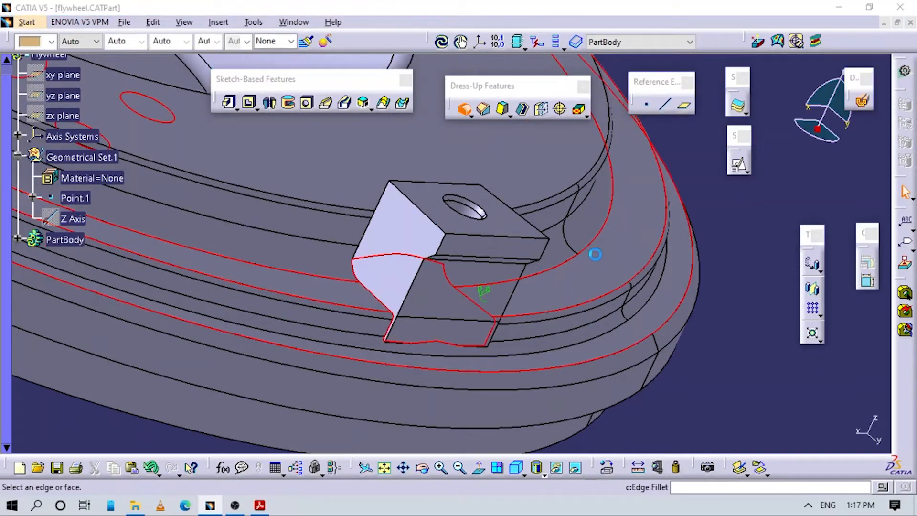
key(Escape)
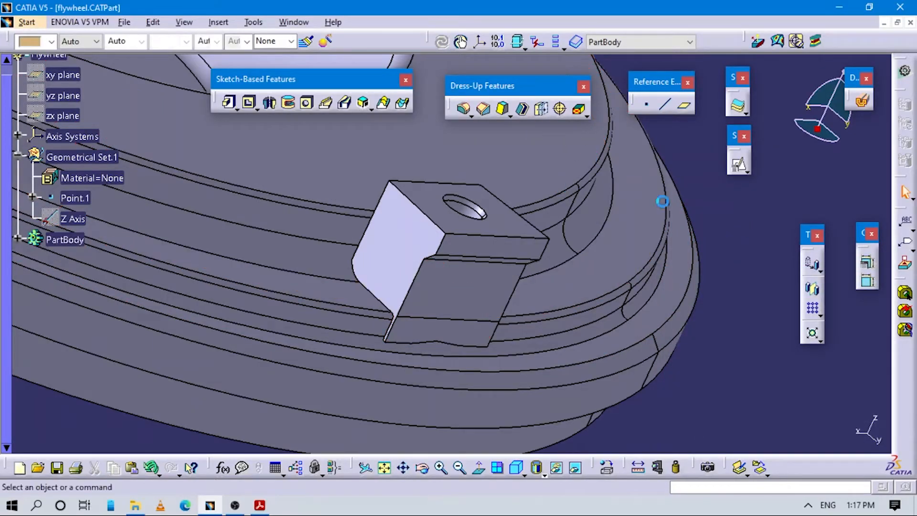
Step: Fillet the four edges of the mounting pad's top face with a 1 mm radius, per Detail E of the PDF drawing
click(411, 205)
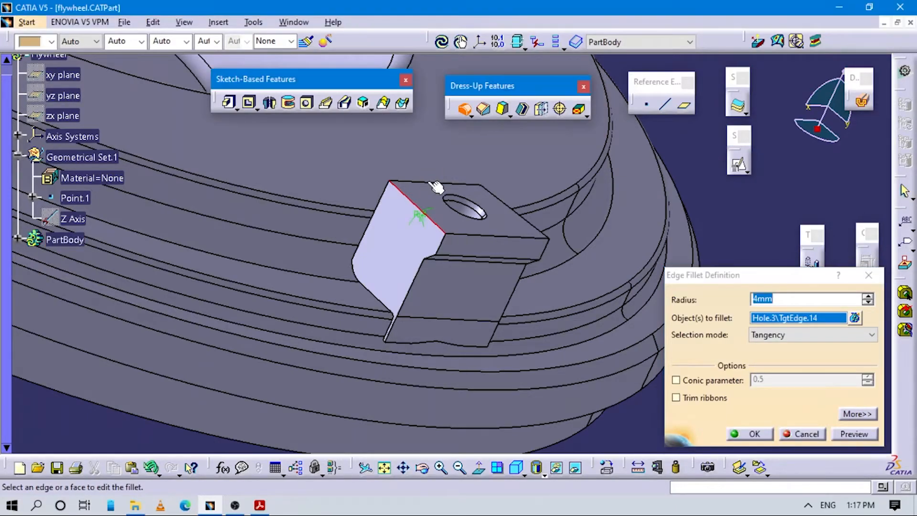
click(504, 201)
click(511, 234)
click(782, 300)
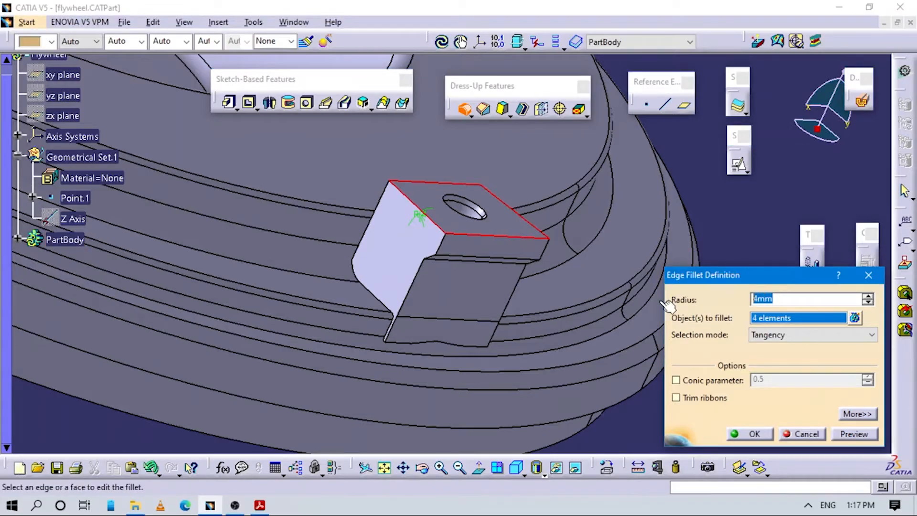
key(alt+Tab)
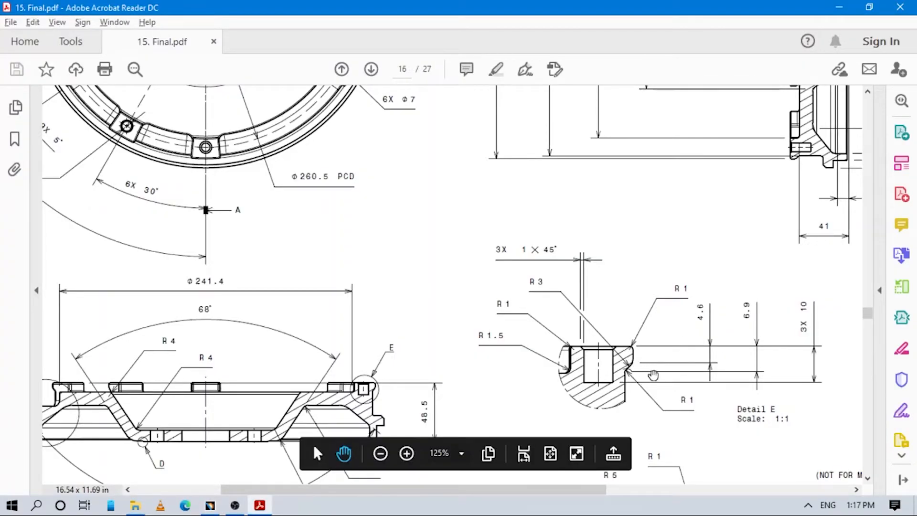
key(alt+Tab)
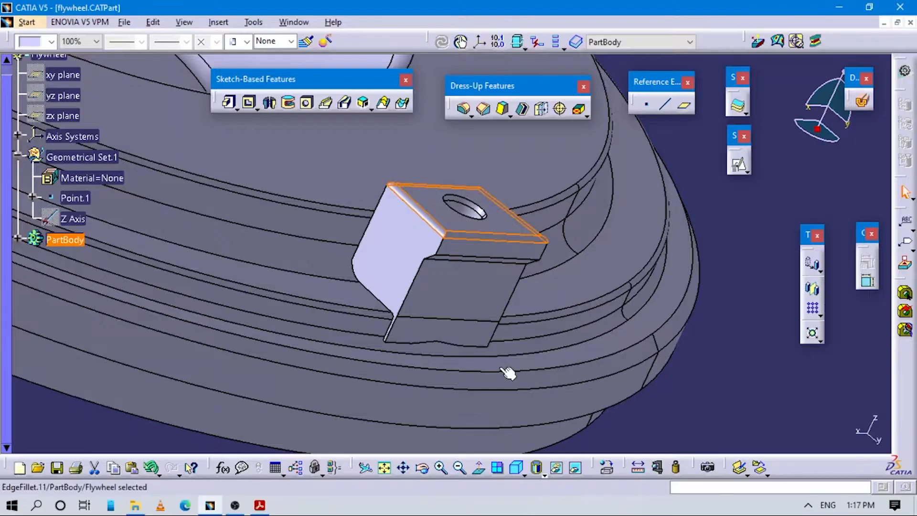
Step: Fillet the lower outer edge of the pad's overhanging lip with the R3 radius given in Detail E
middle_drag(508, 373, 614, 207)
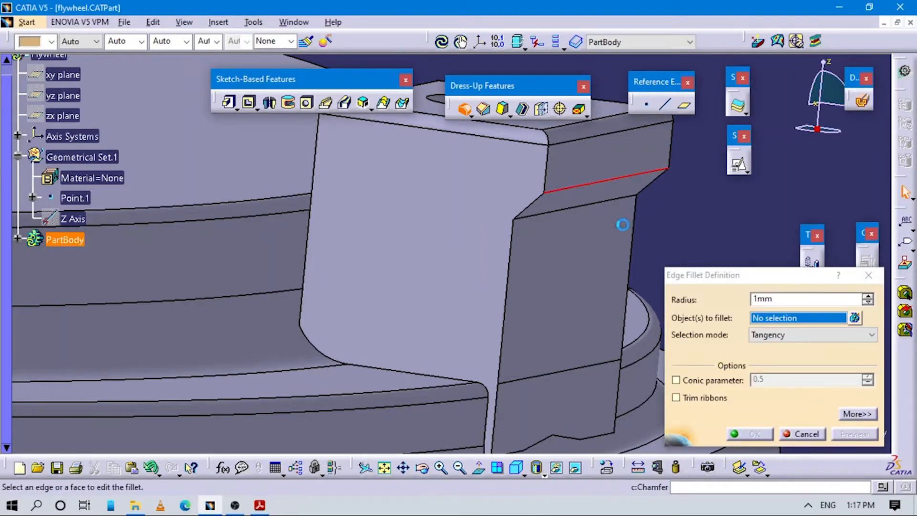
click(565, 189)
key(alt+Tab)
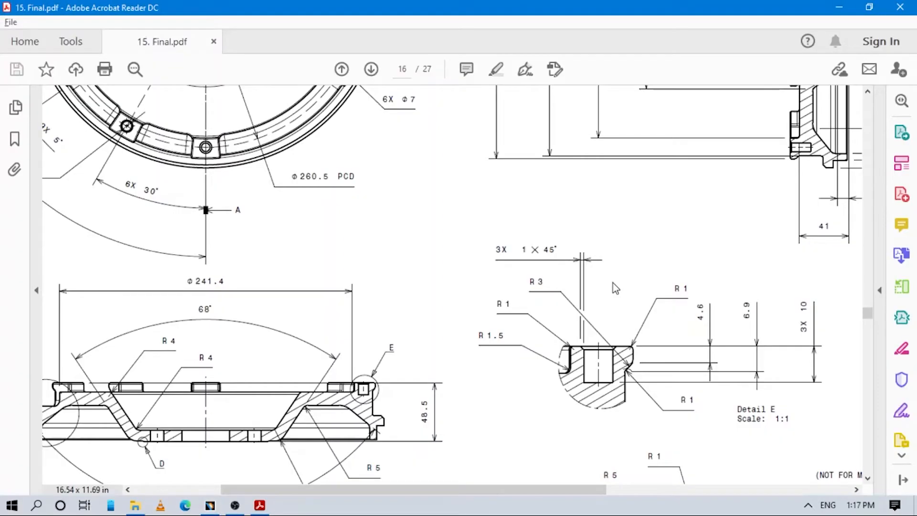
key(alt+Tab)
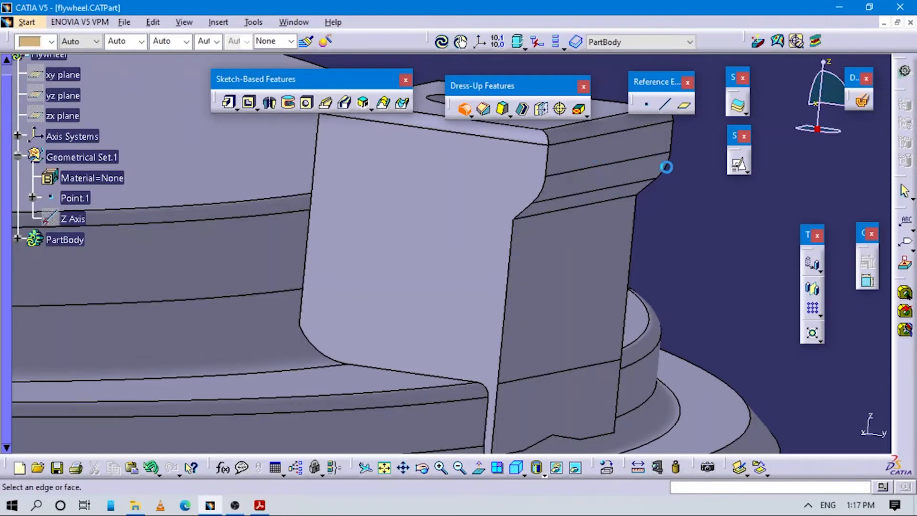
Step: Edit the pad's 1 mm top fillet to include the edge where the lip's underside meets the pad's outer wall
key(Escape)
double_click(611, 123)
click(540, 215)
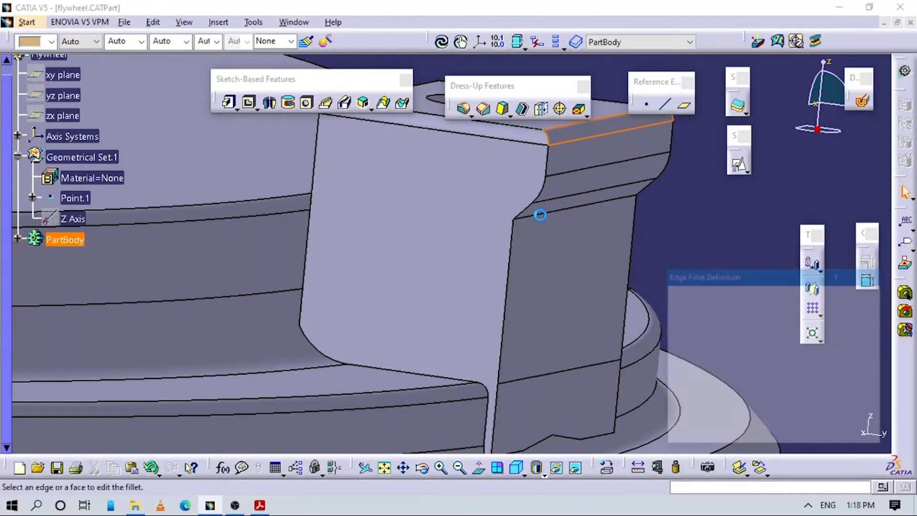
double_click(778, 299)
click(754, 435)
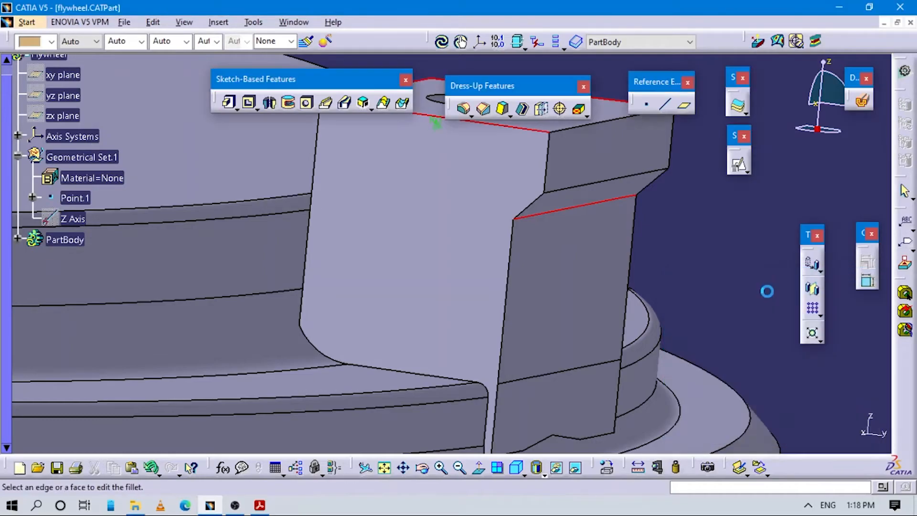
Step: Check the 18X R5 callout in the PDF drawing's front view and start an edge fillet with a 5 mm radius on the pad
key(alt+Tab)
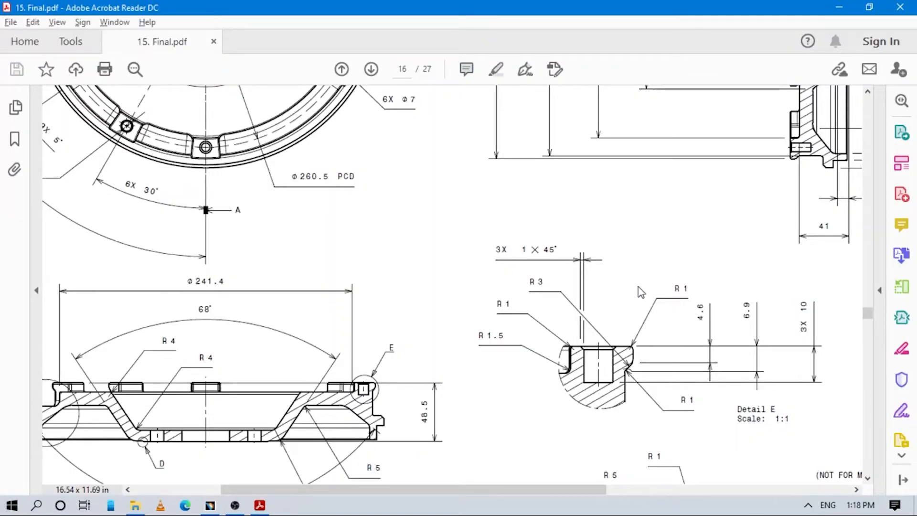
scroll(482, 338, up, 4)
drag(365, 352, 539, 352)
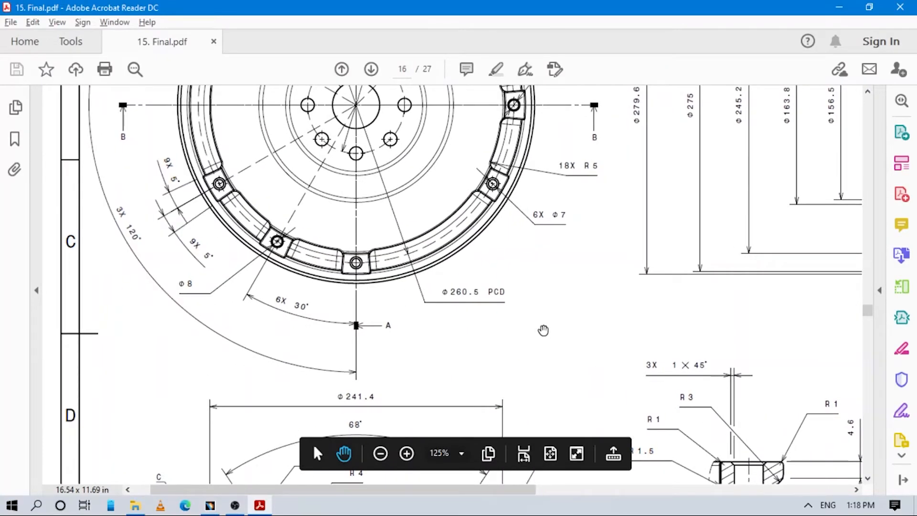
mouse_move(557, 303)
mouse_down()
mouse_move(554, 330)
mouse_move(540, 338)
mouse_up()
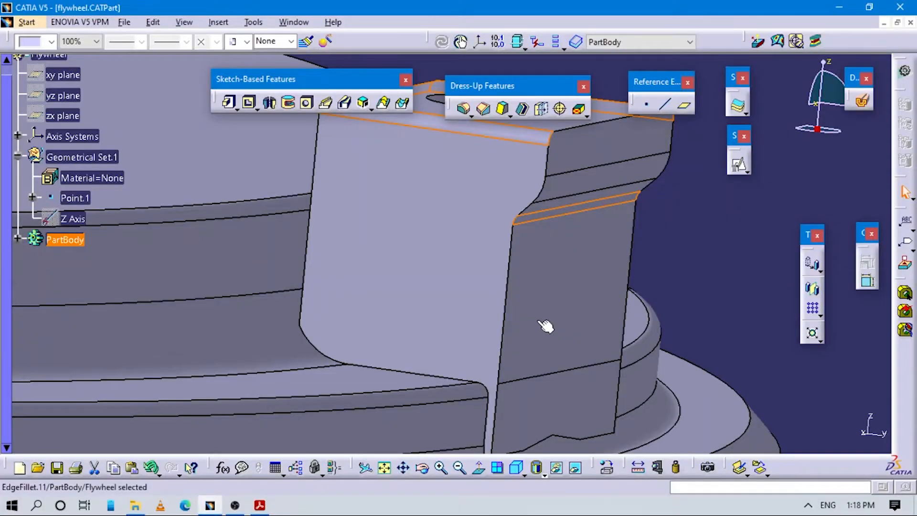
middle_drag(546, 326, 486, 321)
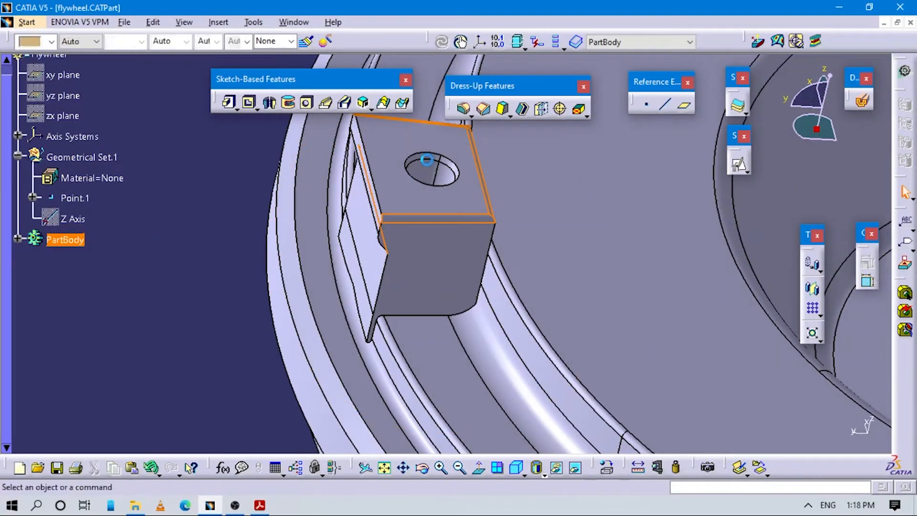
click(460, 116)
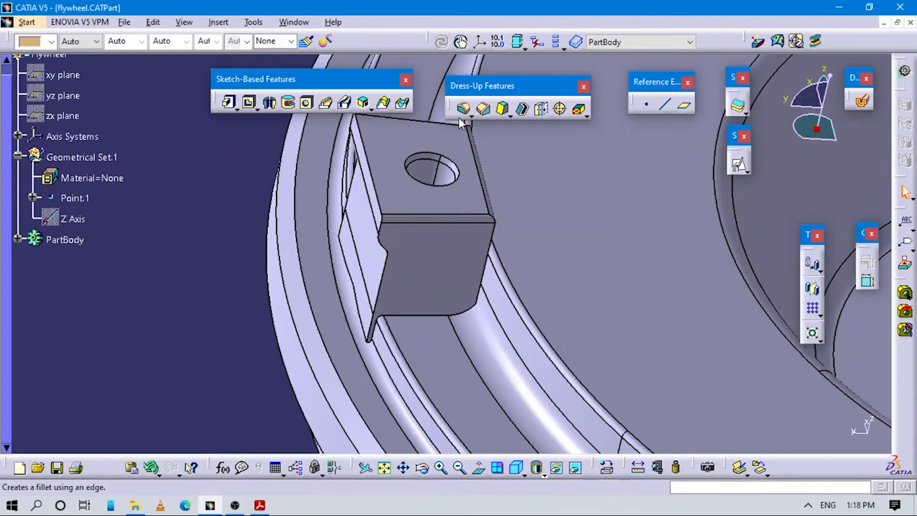
click(430, 314)
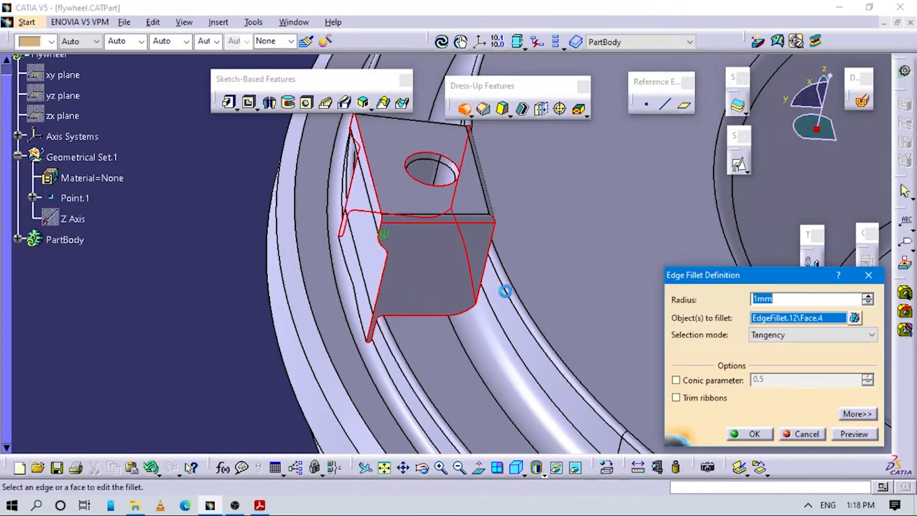
text(5)
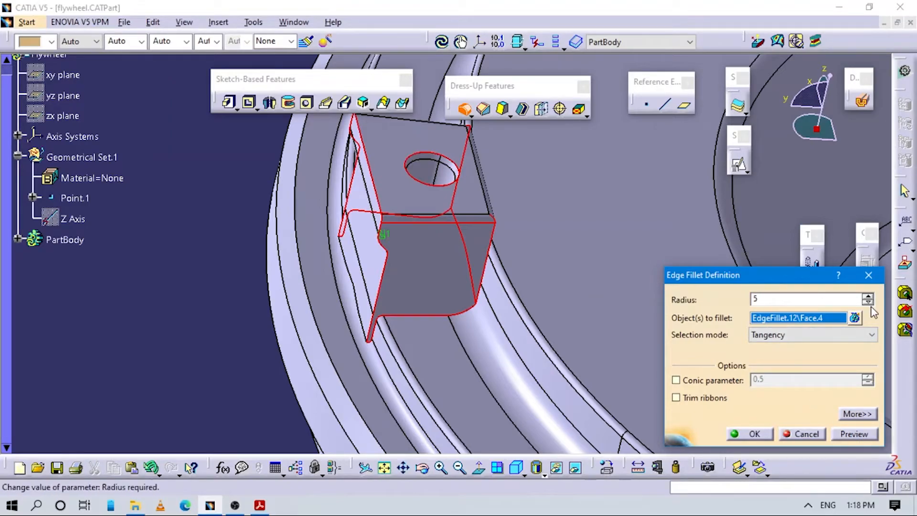
Step: Replace the mistakenly picked side face with the edge where the pad's side meets the flywheel and create the 5 mm fillet
click(855, 319)
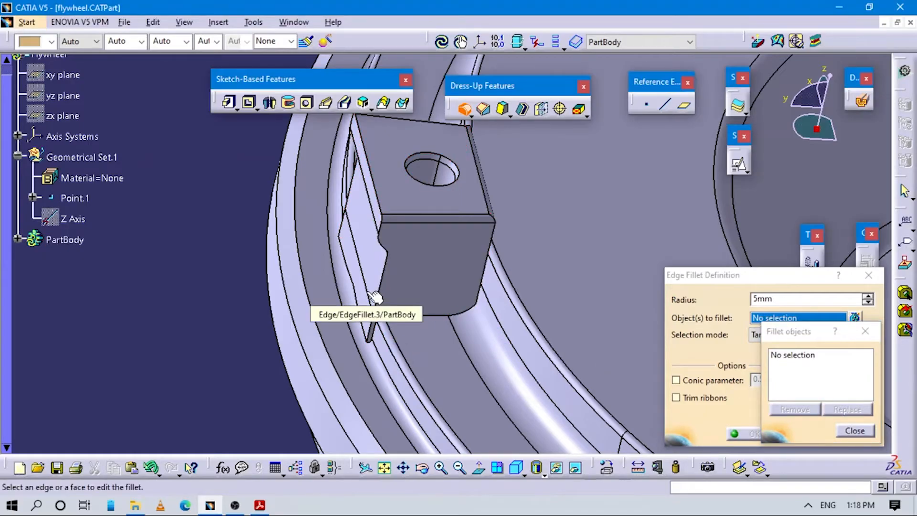
ctrl+middle_drag(376, 295, 385, 374)
click(389, 384)
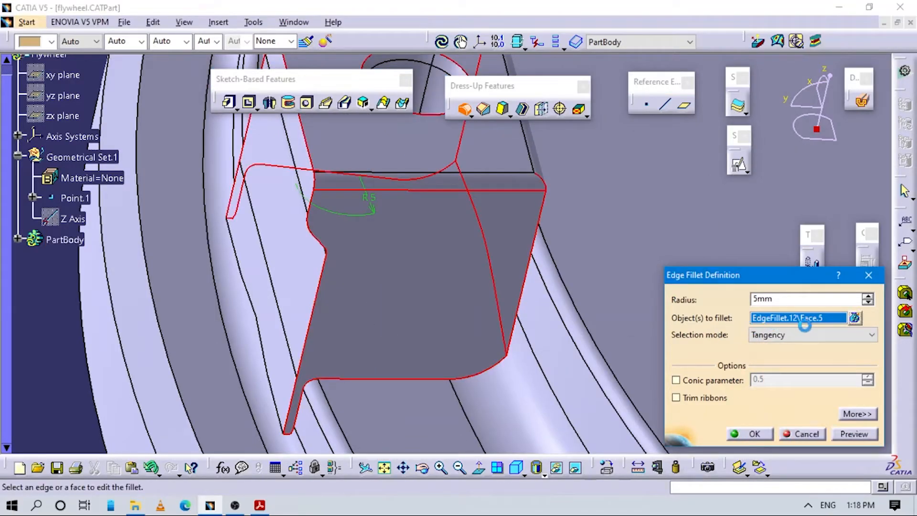
click(812, 334)
click(855, 318)
click(855, 318)
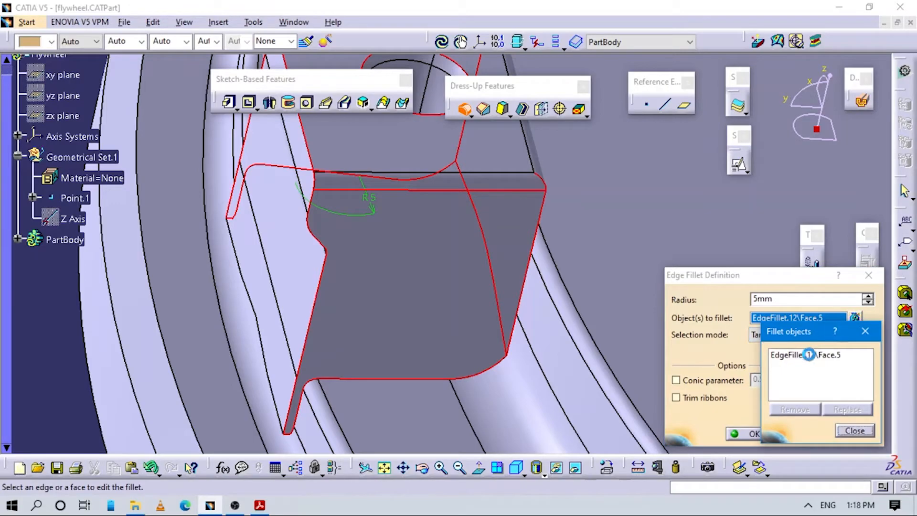
click(814, 356)
click(795, 409)
ctrl+middle_drag(410, 354, 409, 308)
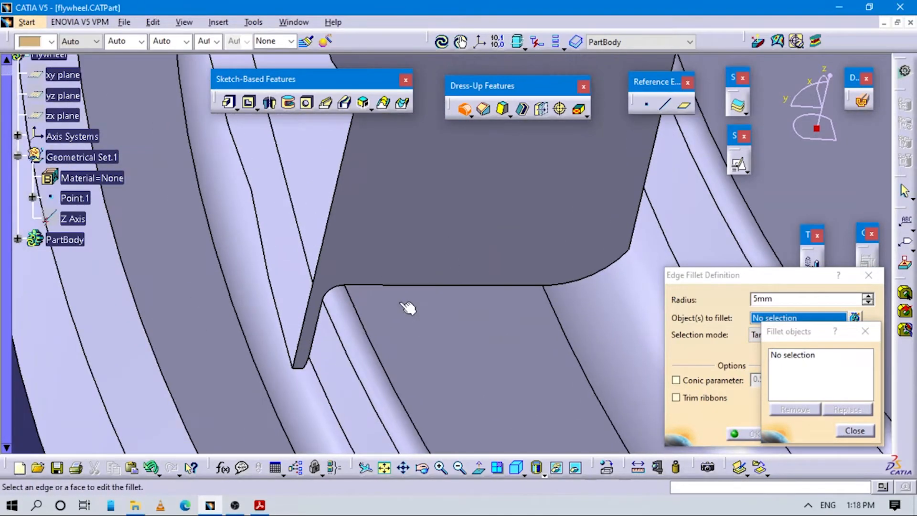
click(392, 285)
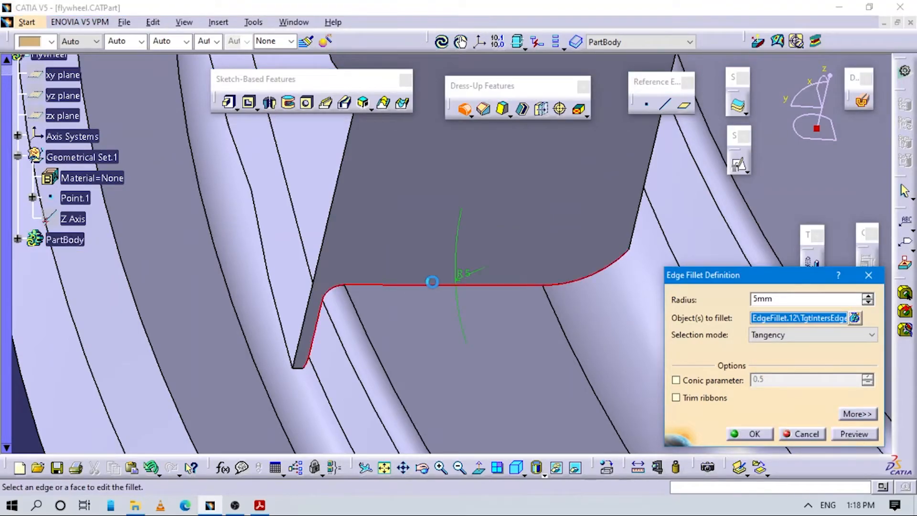
click(856, 435)
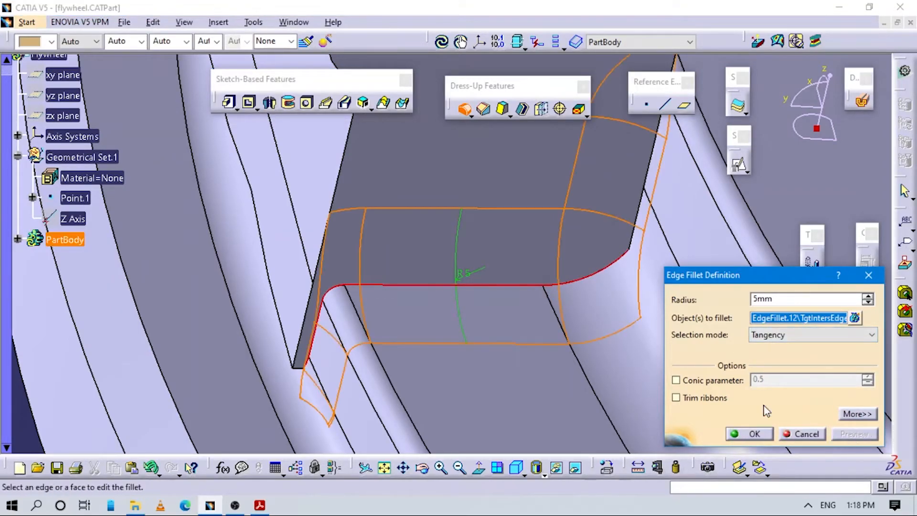
click(749, 434)
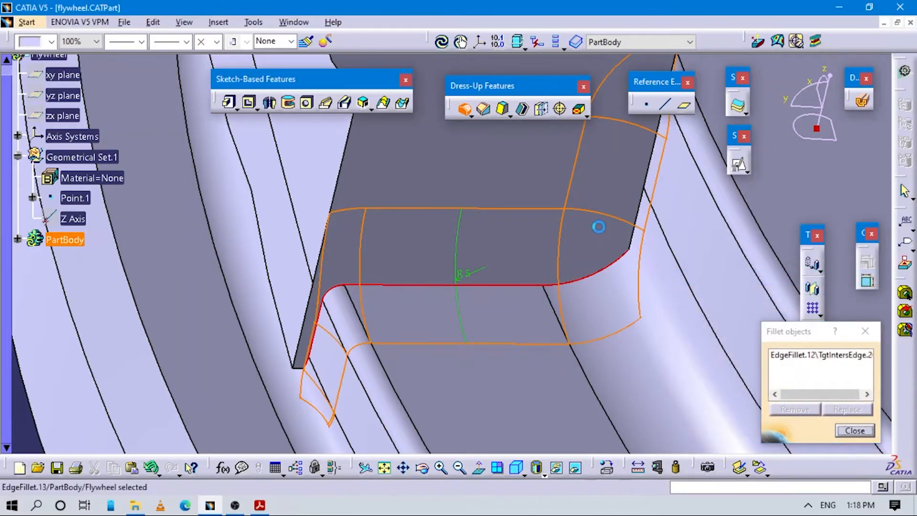
Step: Edit the 5 mm base fillet to include the matching edge on the pad's opposite side, leaving out the side face
middle_drag(548, 328, 477, 276)
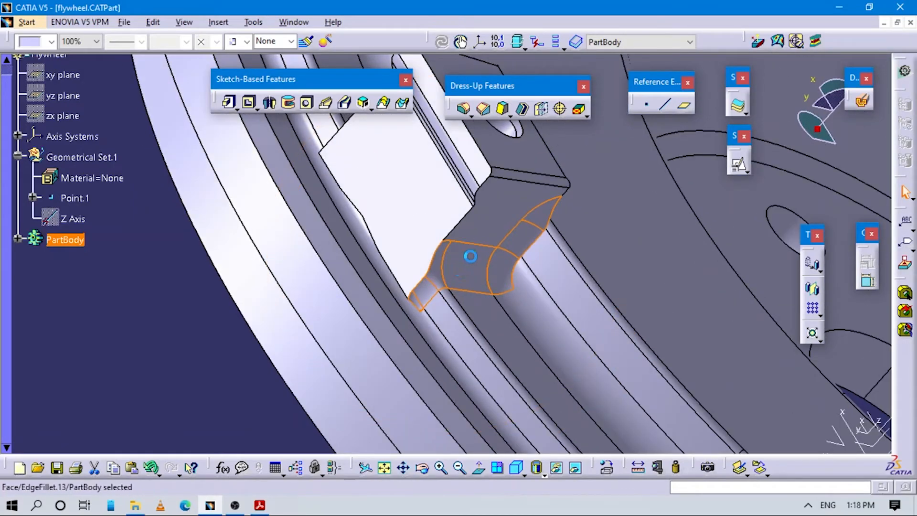
double_click(471, 256)
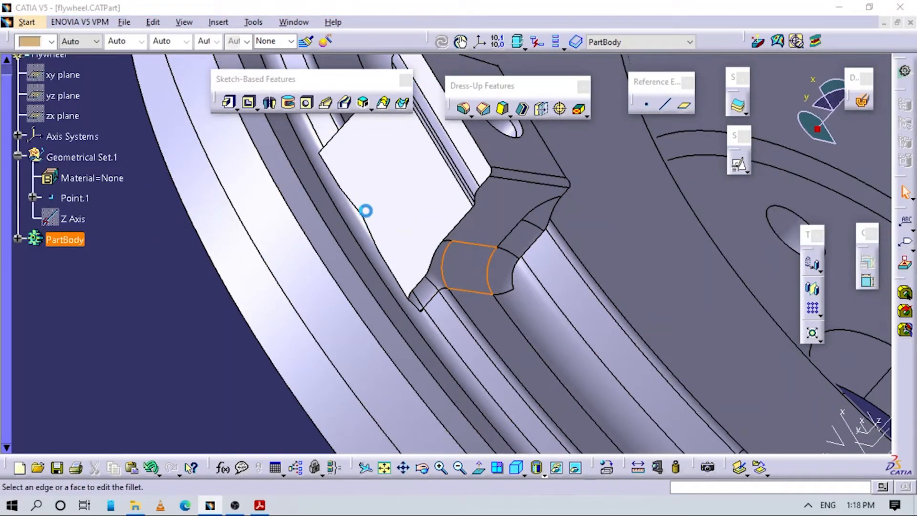
middle_drag(479, 341, 425, 329)
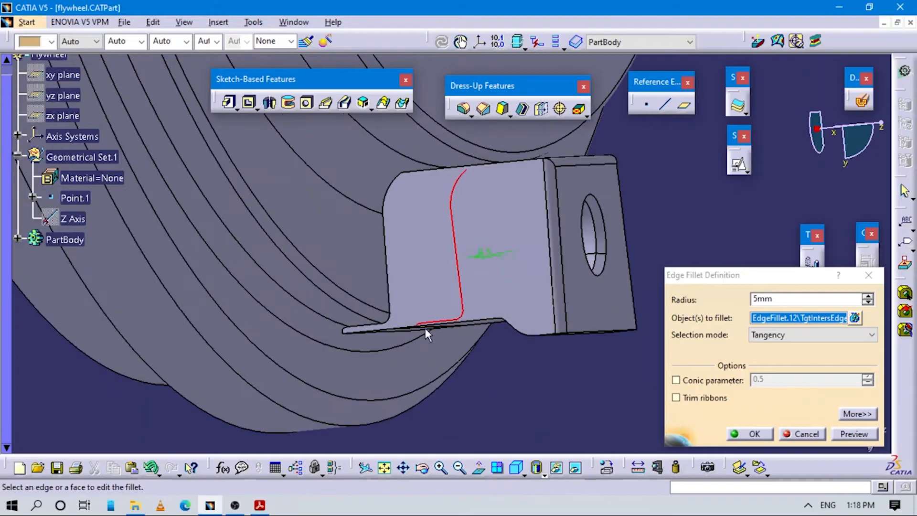
click(383, 227)
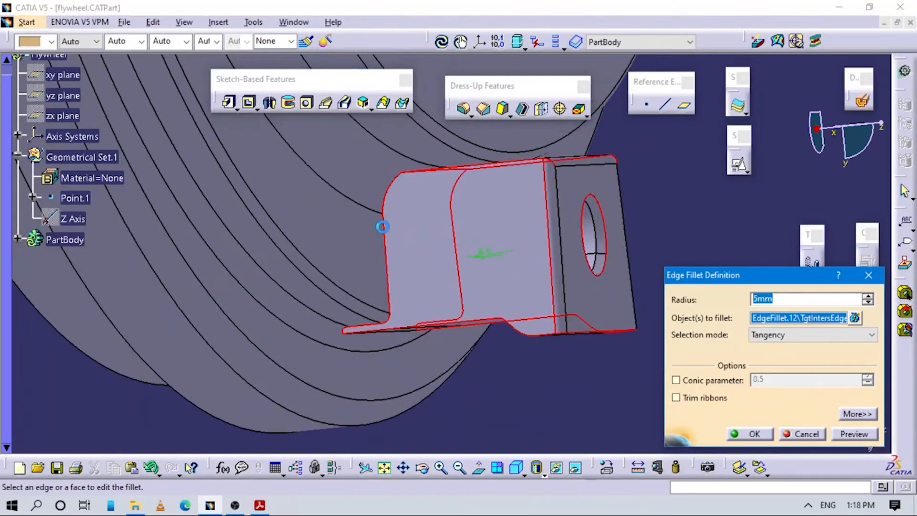
click(853, 318)
click(817, 366)
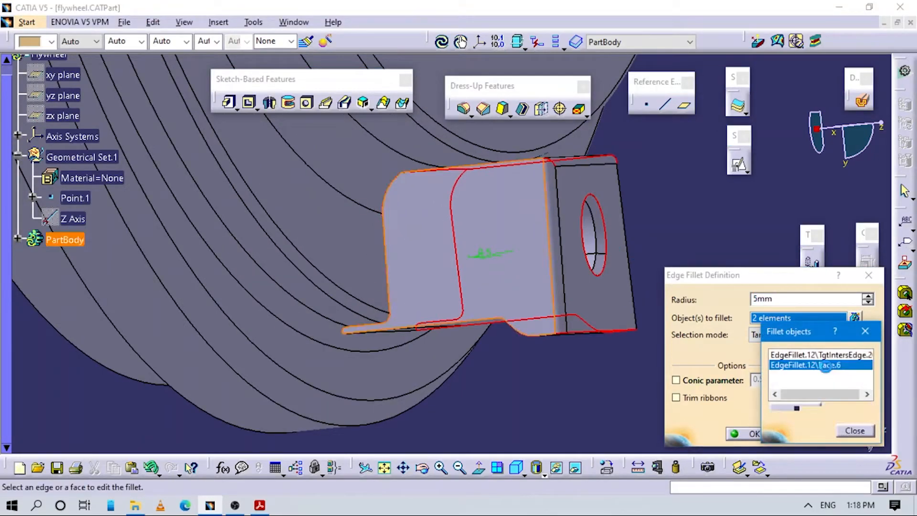
click(795, 409)
middle_drag(364, 273, 316, 186)
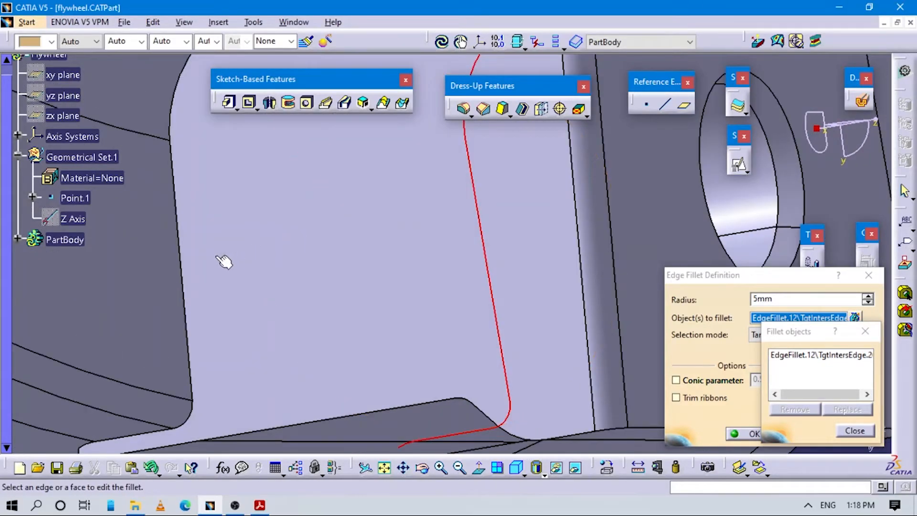
click(176, 219)
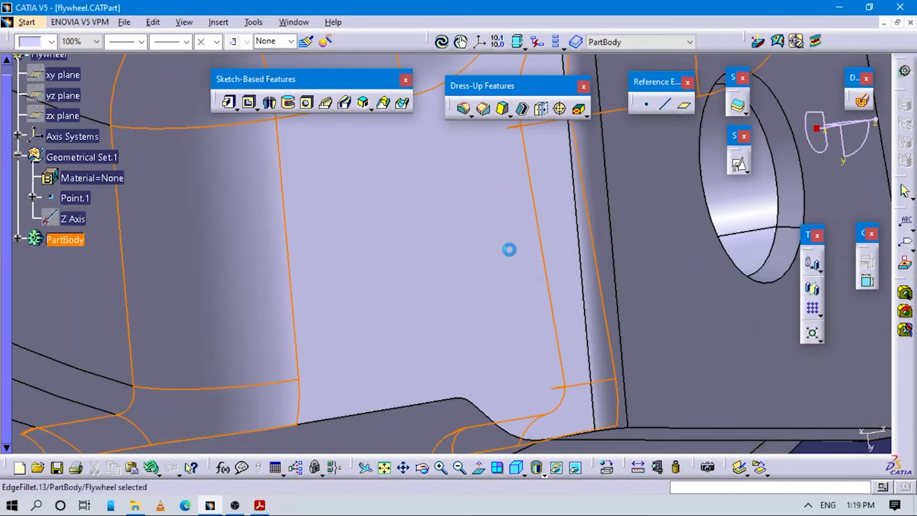
Step: Fillet the continuous outline edge of the pad's outer face with a 3 mm radius
middle_drag(510, 250, 539, 273)
click(273, 341)
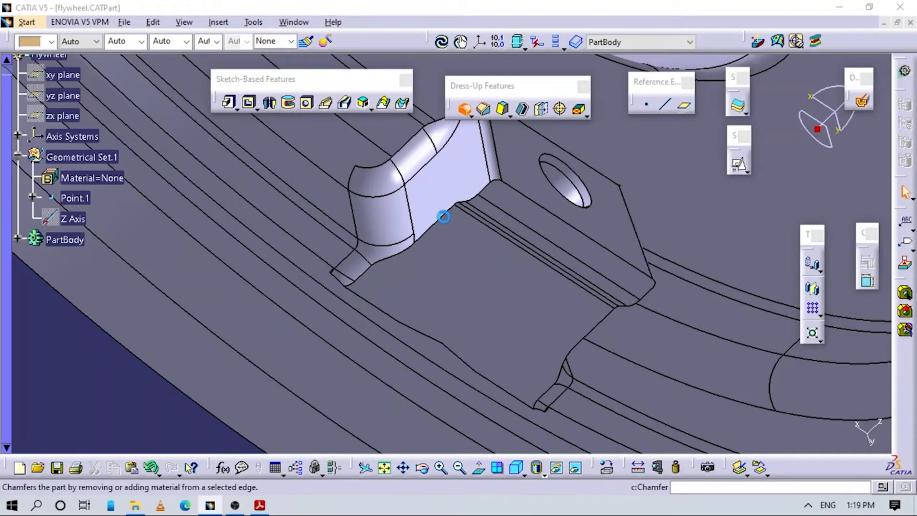
click(443, 216)
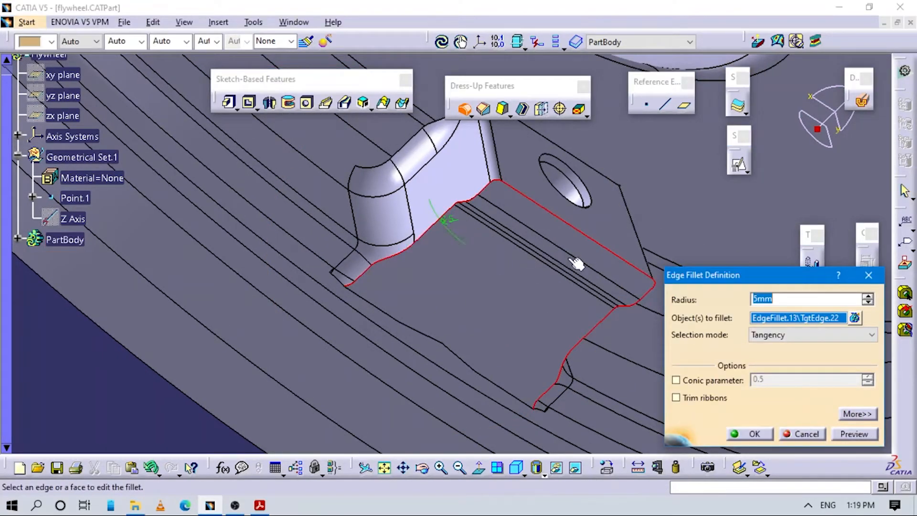
key(Return)
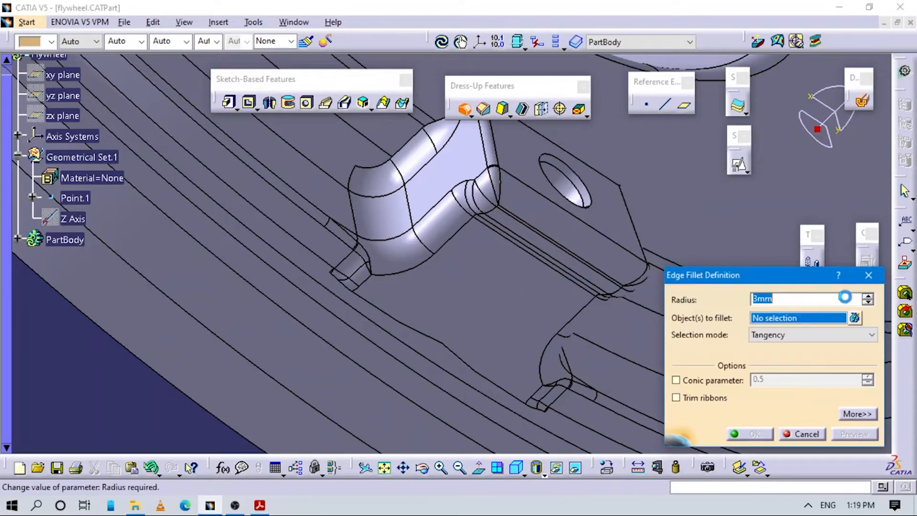
key(Escape)
Step: Look over the whole flywheel with its filleted pad in isometric view
middle_drag(469, 330, 432, 250)
middle_drag(502, 349, 497, 272)
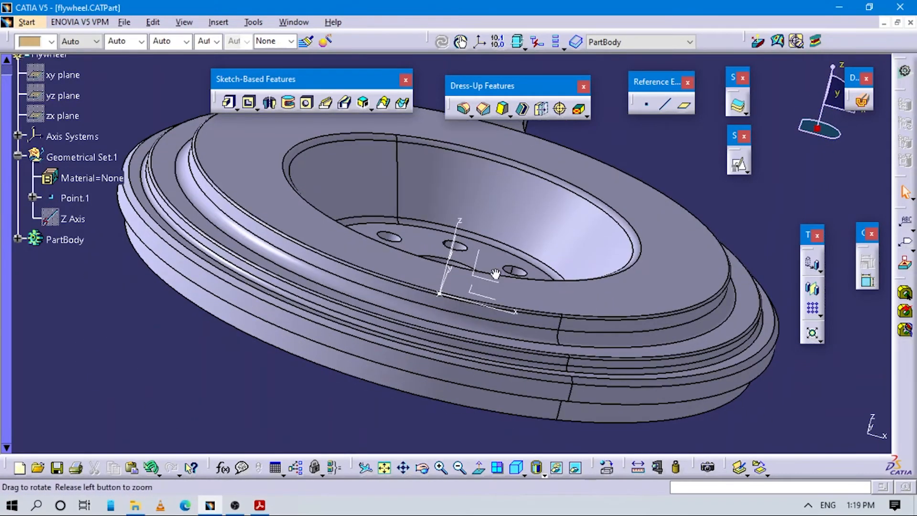
click(515, 467)
middle_drag(551, 388, 515, 186)
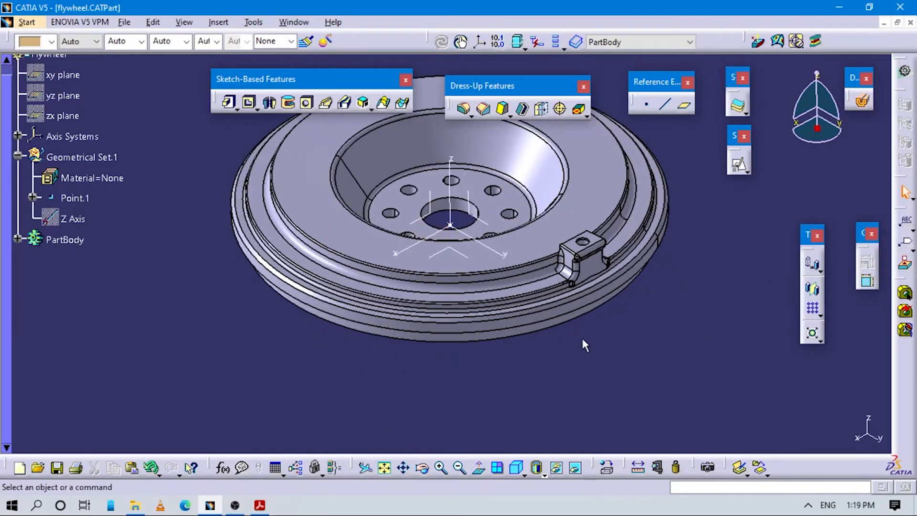
middle_drag(625, 287, 522, 258)
click(820, 315)
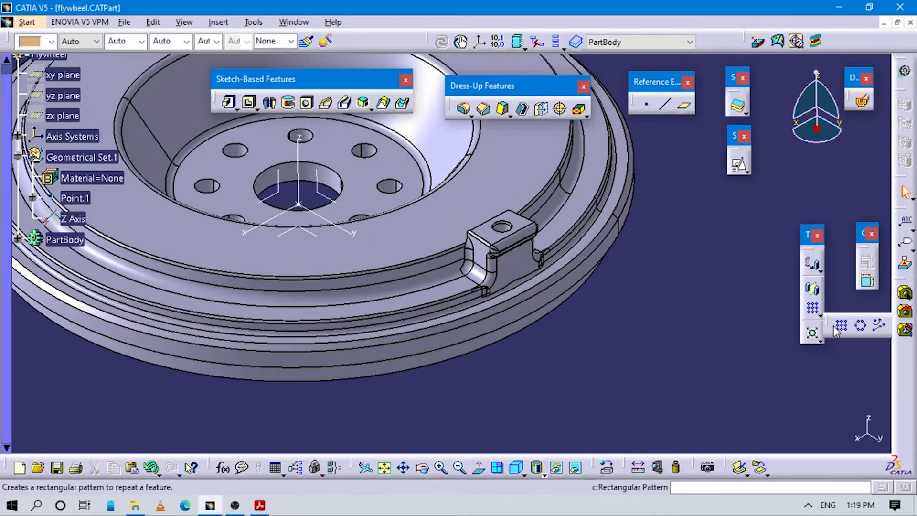
click(842, 325)
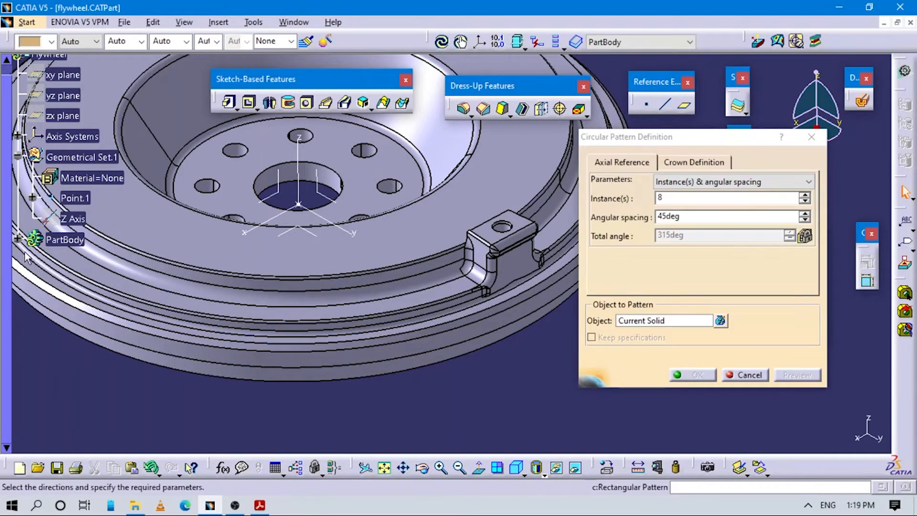
click(17, 240)
scroll(72, 322, down, 4)
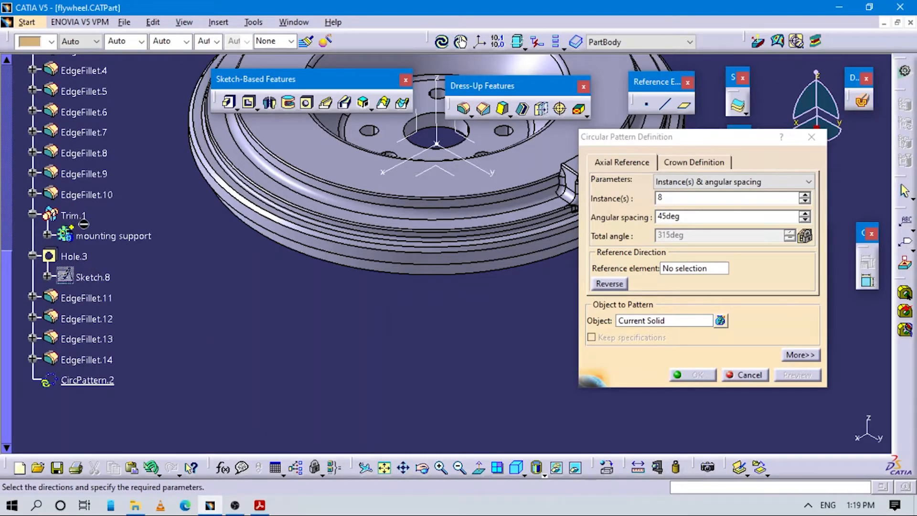
middle_drag(330, 343, 286, 301)
click(114, 239)
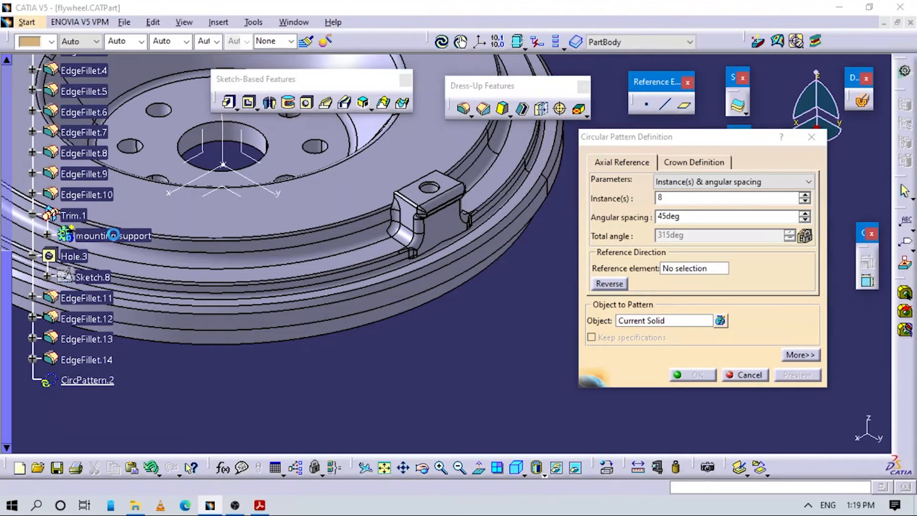
middle_drag(285, 325, 410, 303)
click(643, 319)
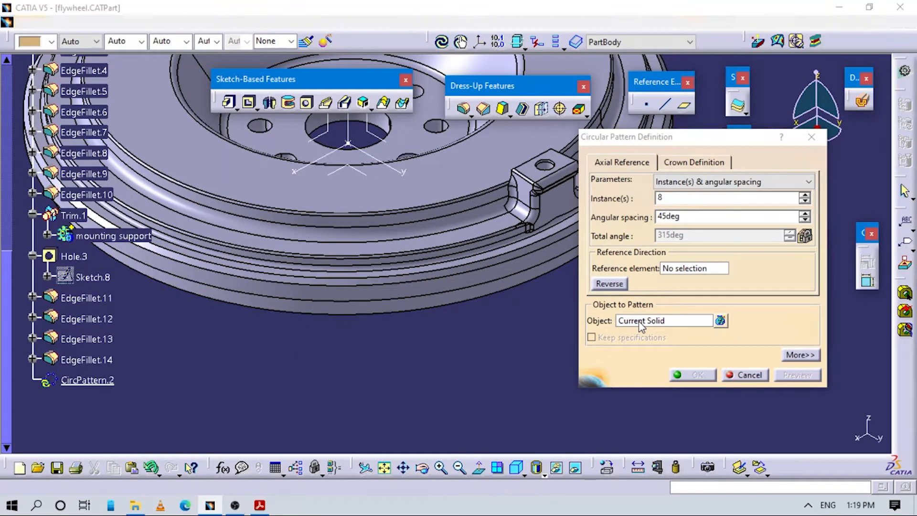
click(74, 216)
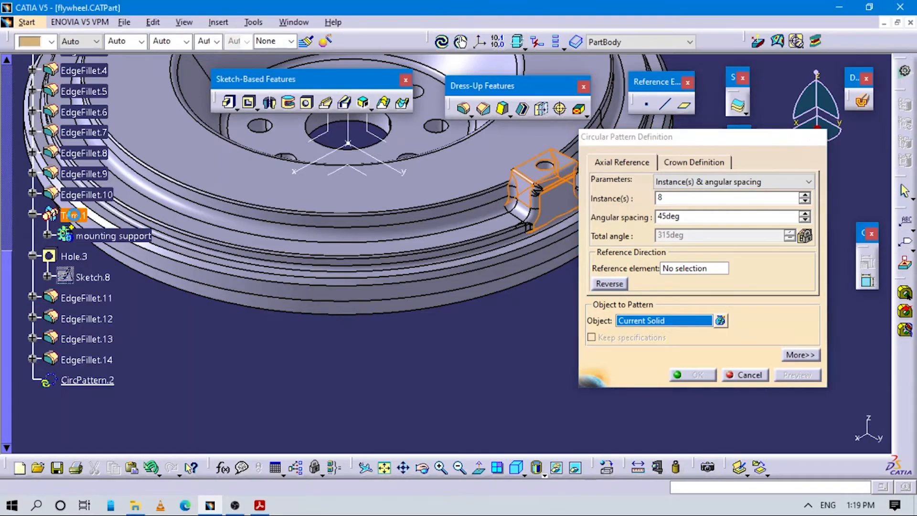
click(536, 288)
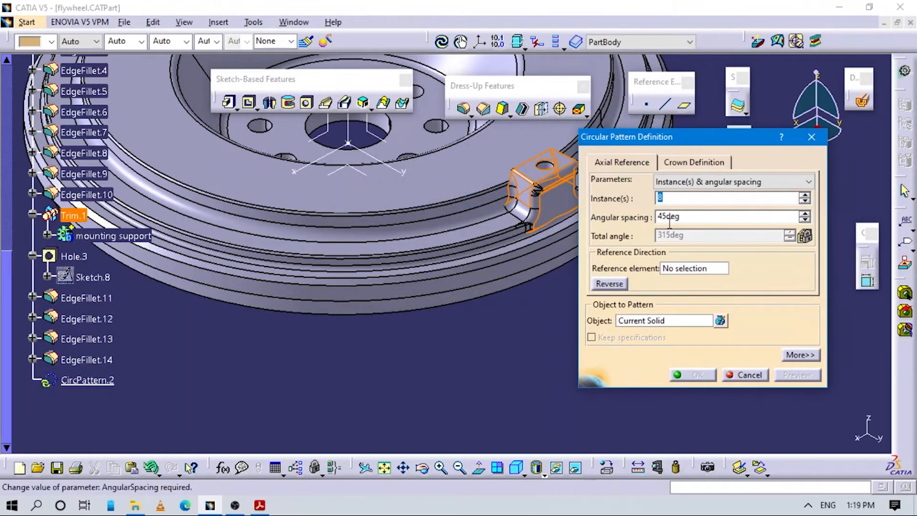
click(812, 137)
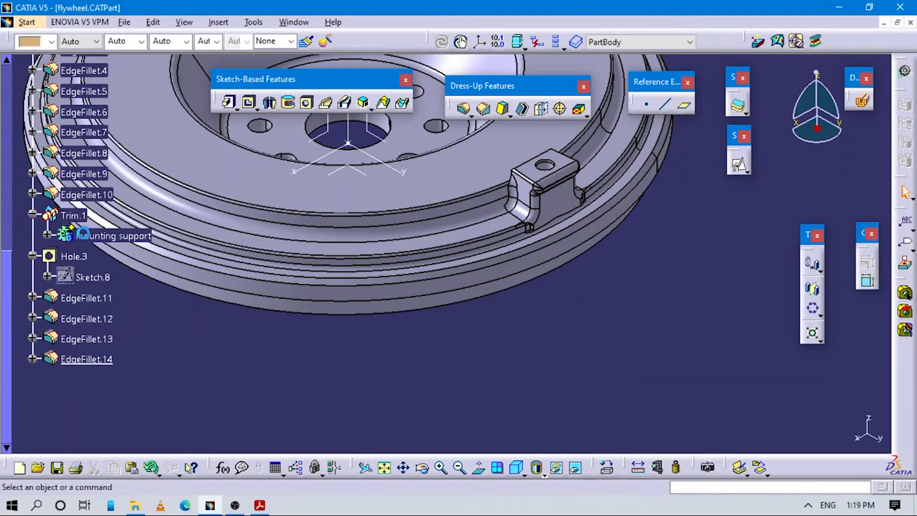
Step: Make the mounting support body the work object and try to move Hole.3 into it
right_click(110, 236)
click(160, 318)
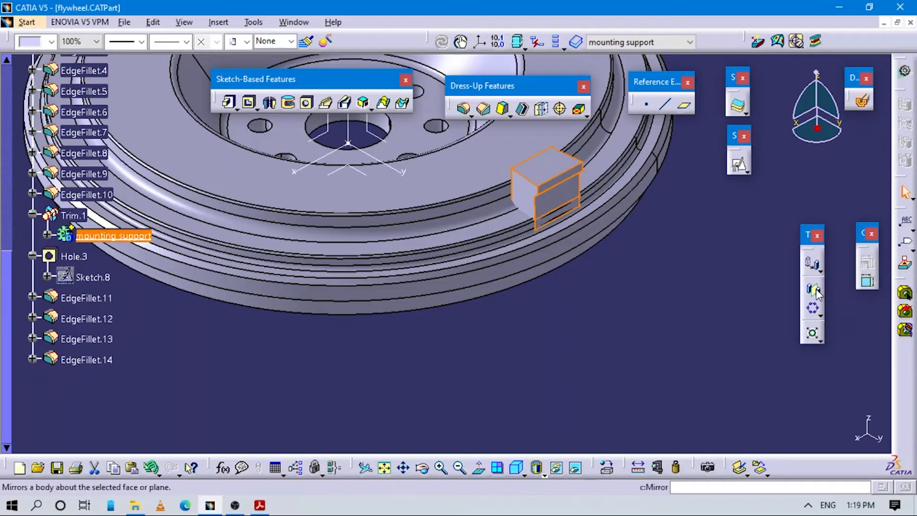
click(318, 352)
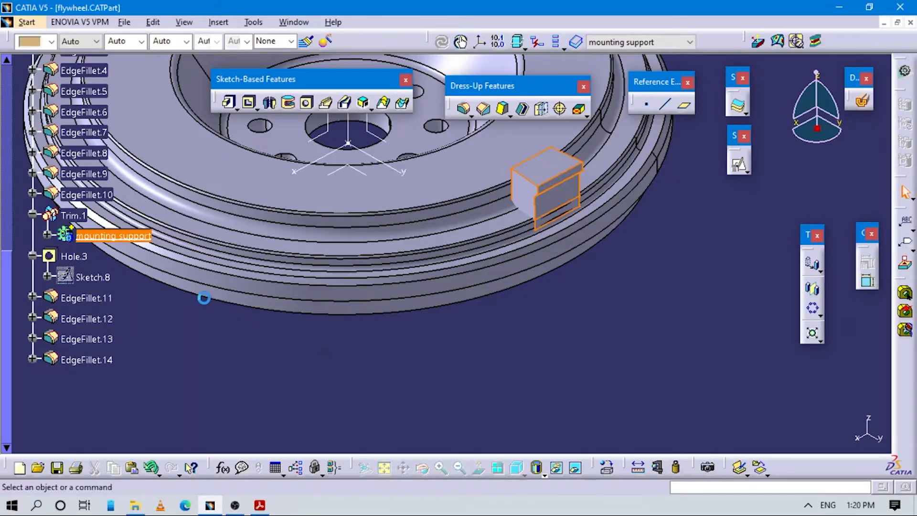
click(74, 257)
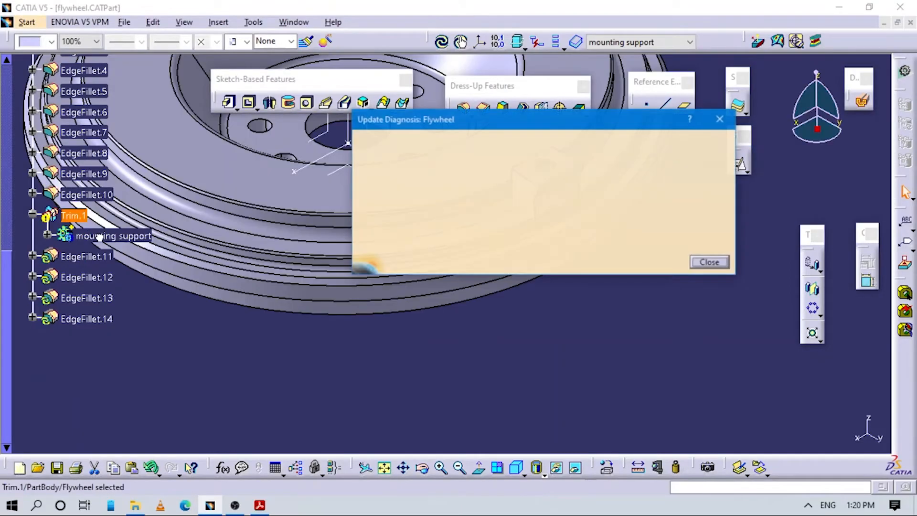
click(720, 119)
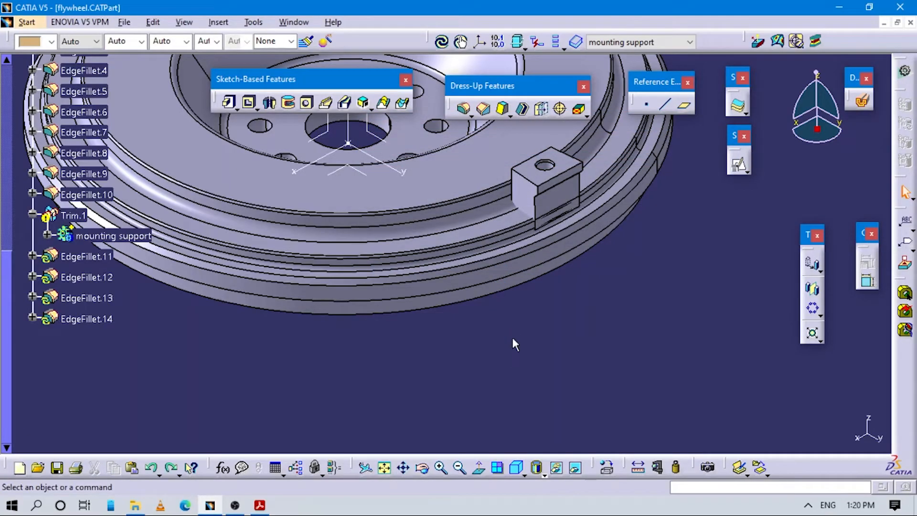
key(ctrl+z)
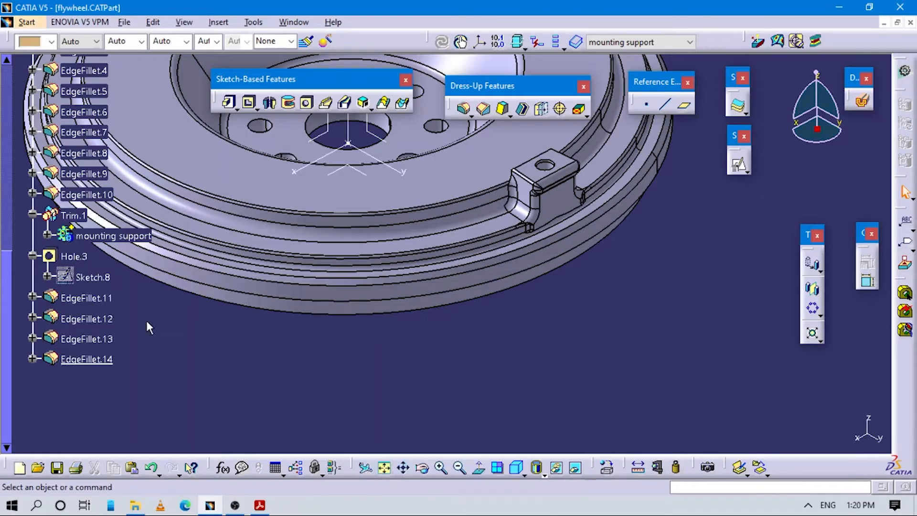
Step: Try to paste a copy of Hole.3 into the mounting support body as specified in the part document
middle_drag(148, 322, 219, 328)
click(98, 235)
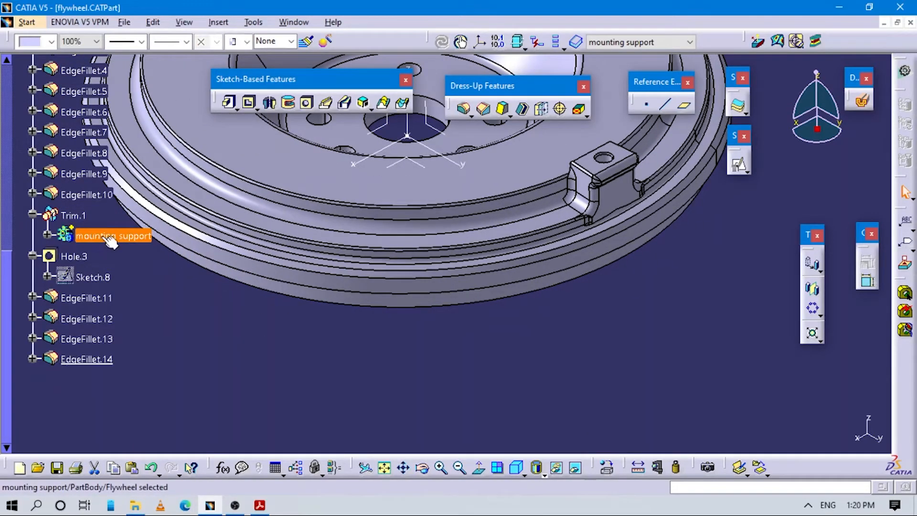
click(73, 256)
right_click(73, 256)
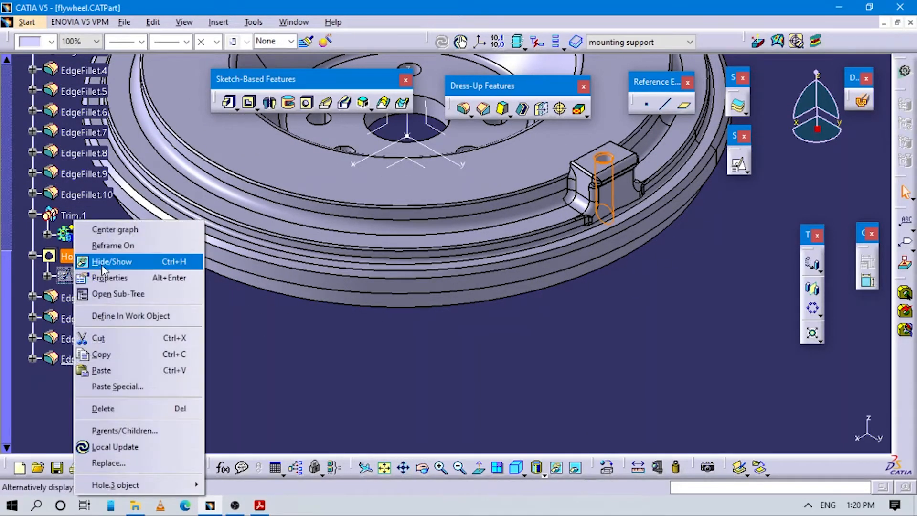
click(106, 354)
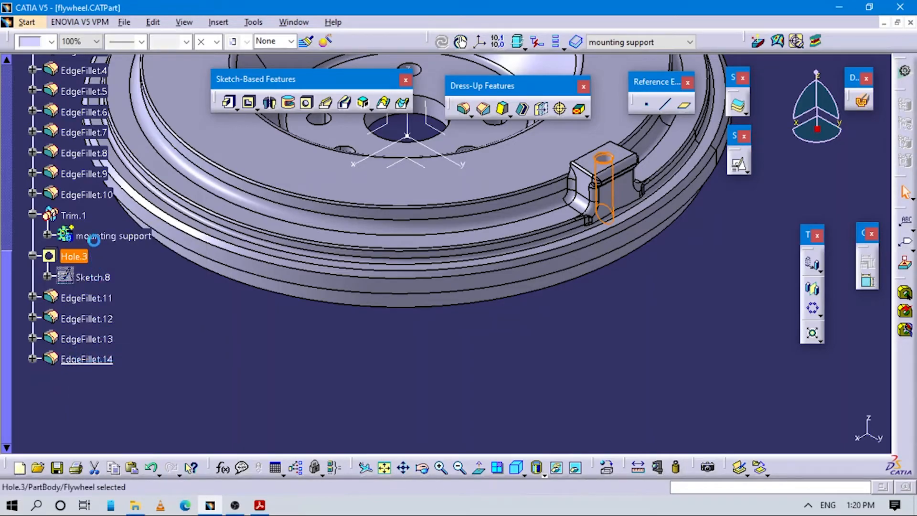
right_click(98, 236)
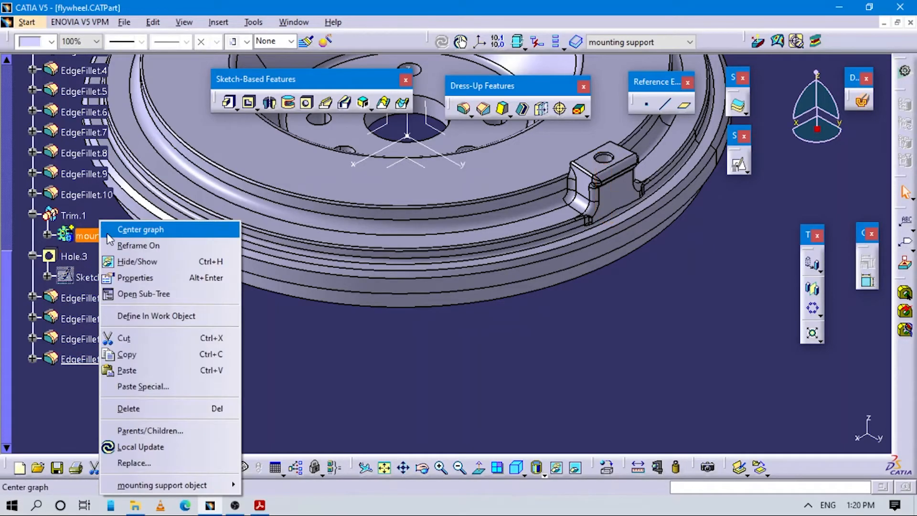
click(148, 386)
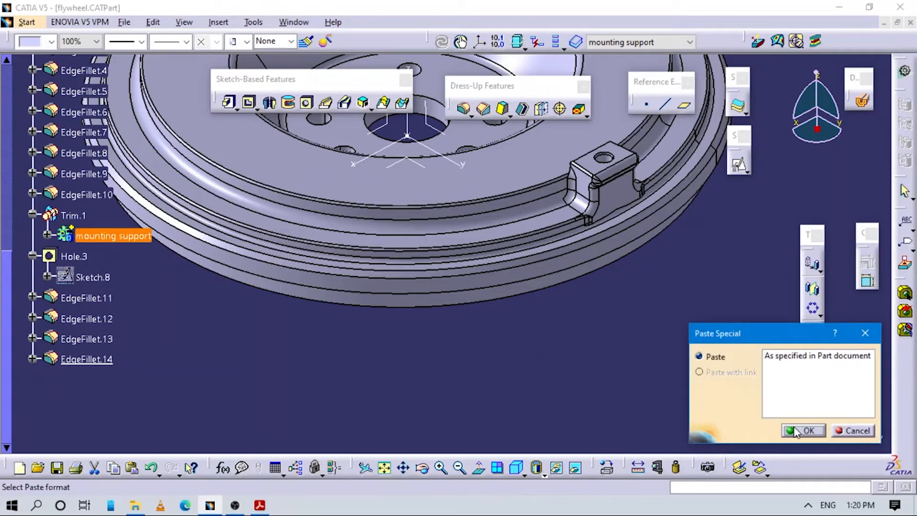
key(Return)
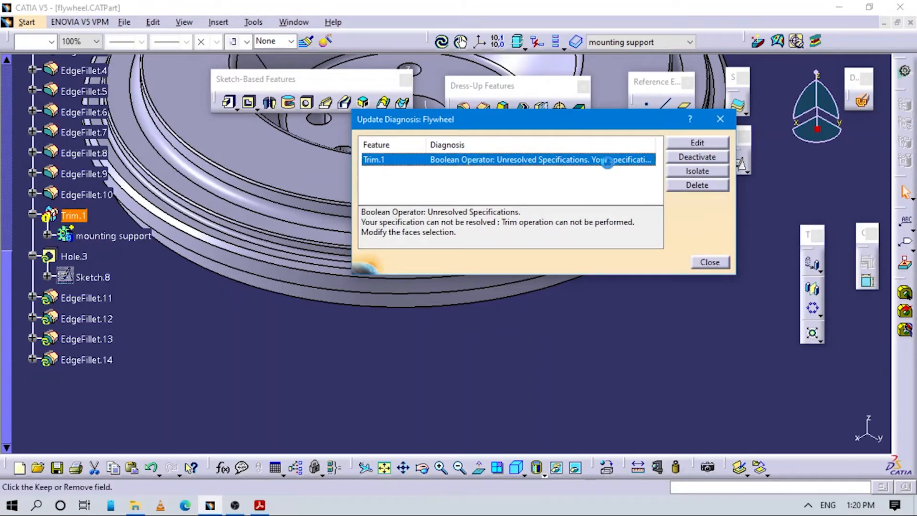
Step: Try to repair Trim.1 by replacing its face to remove with the narrow face on the flywheel's underside, and undo the hole copy
middle_drag(617, 377, 471, 258)
click(782, 391)
middle_drag(430, 319, 381, 320)
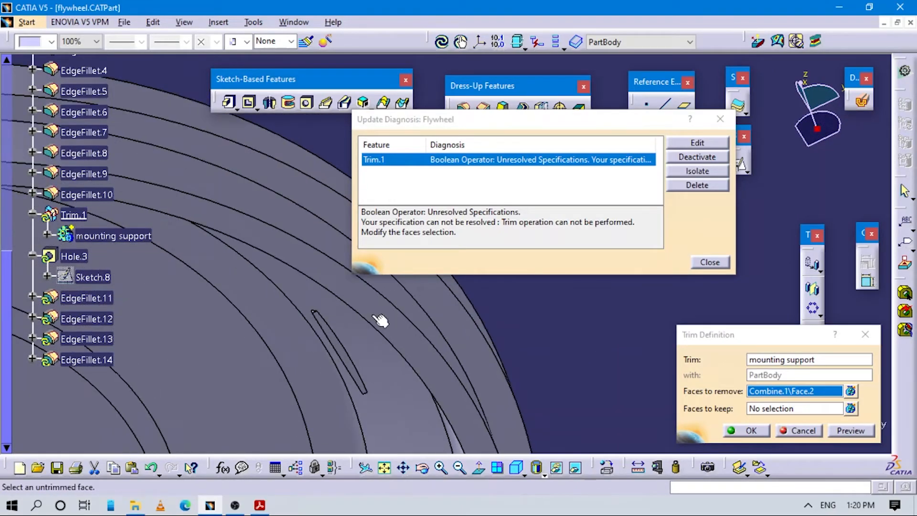
click(390, 353)
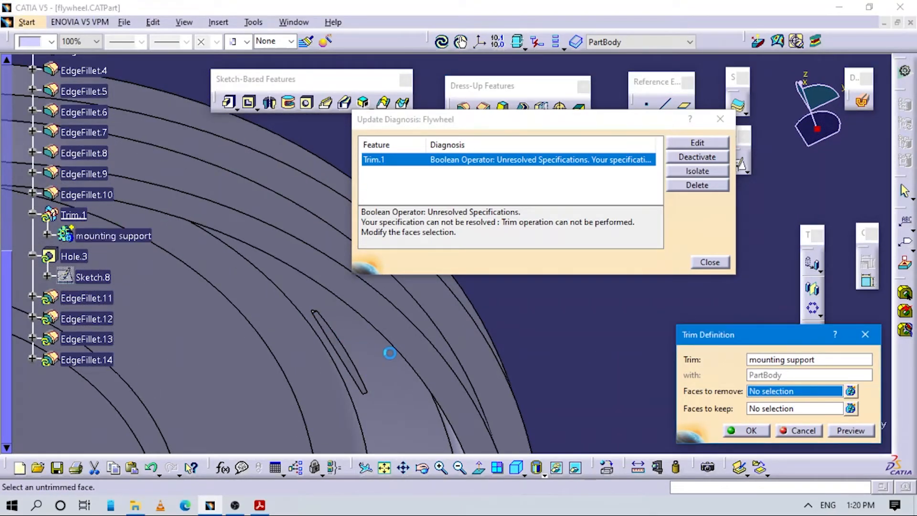
click(346, 345)
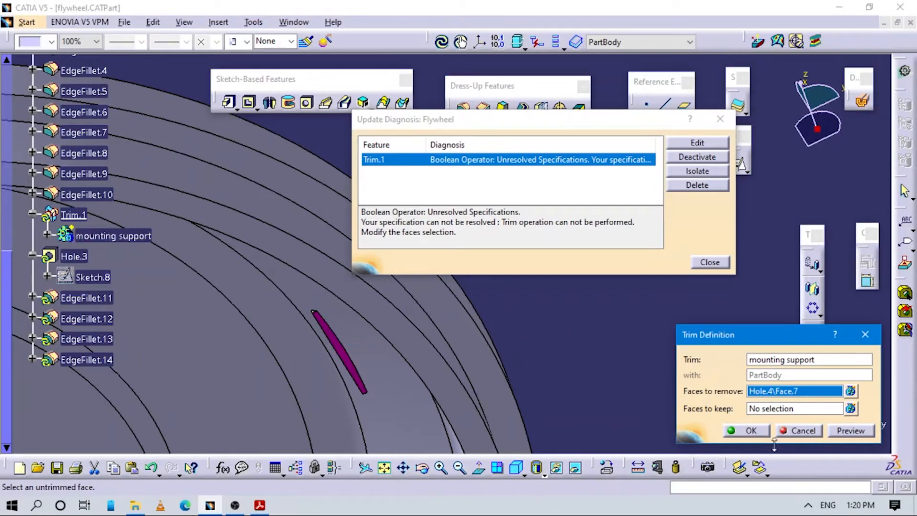
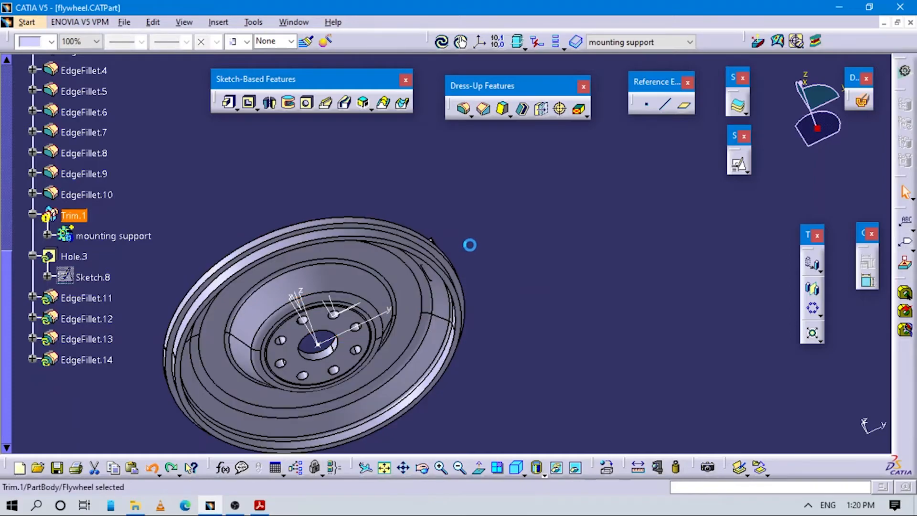
middle_drag(463, 233, 449, 294)
middle_drag(458, 331, 520, 384)
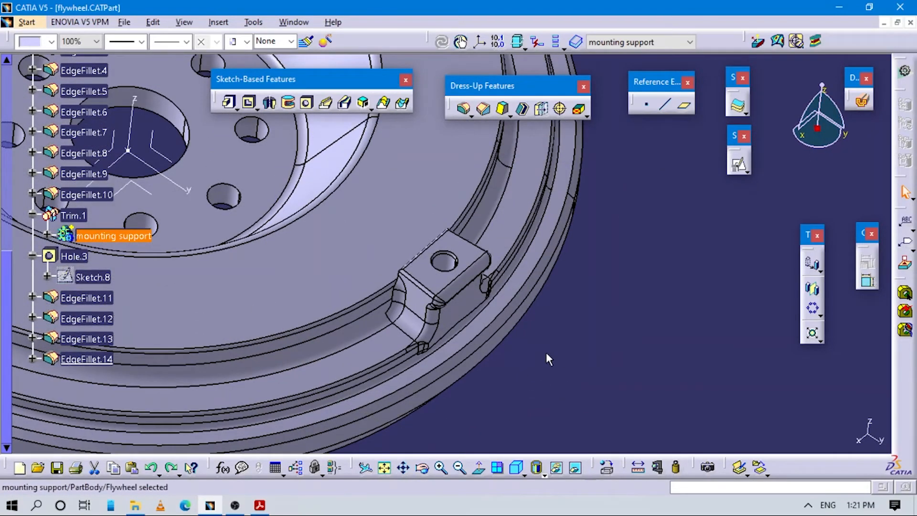
Step: Start a circular pattern with the mounting support body as the object to repeat
middle_drag(547, 344, 585, 344)
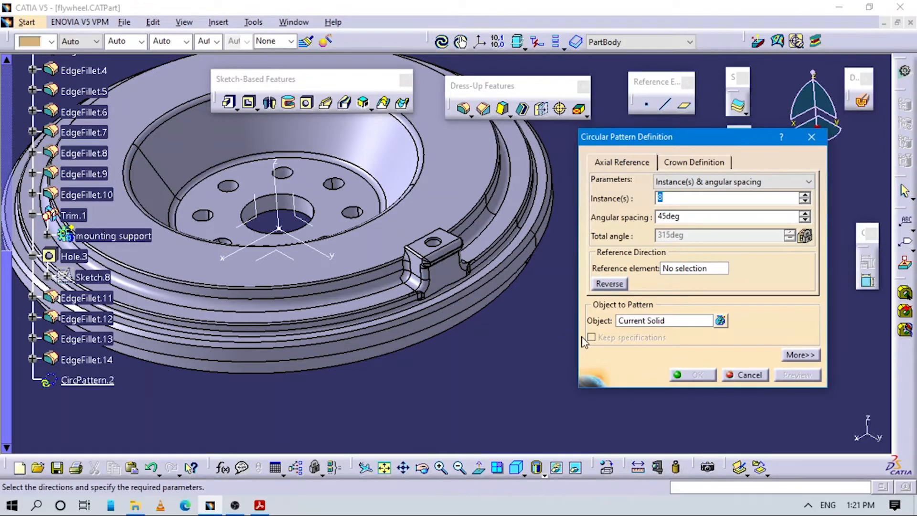
click(654, 322)
click(113, 236)
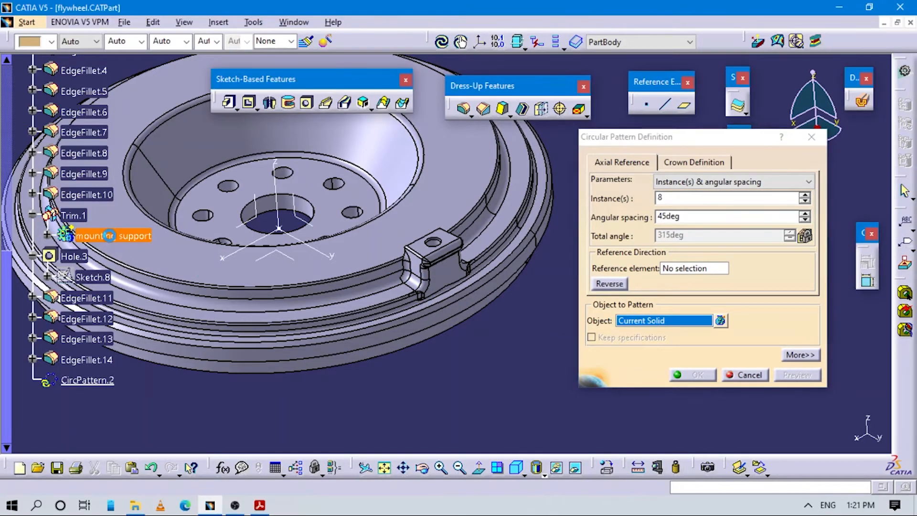
middle_drag(488, 310, 430, 331)
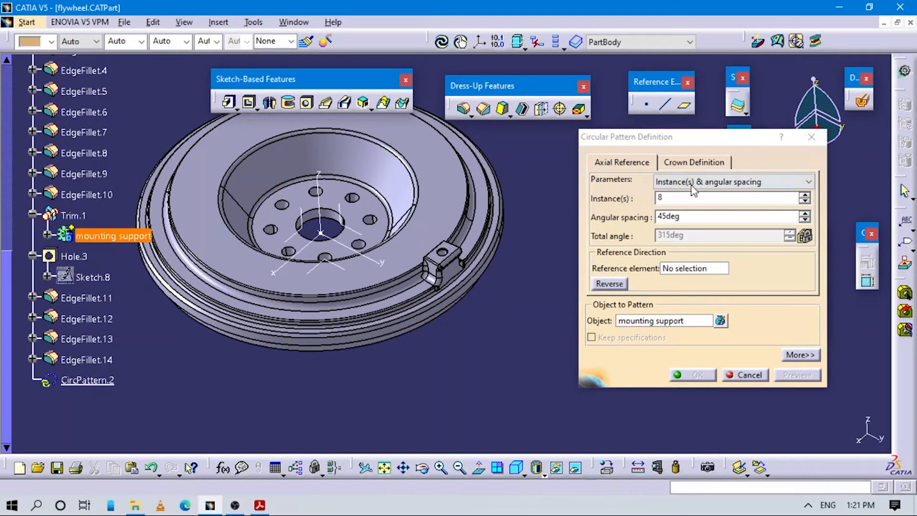
Step: Check the mounting pad spacing in the PDF drawing and set the circular pattern to instances and angular spacing with 30deg between pads
key(alt+Tab)
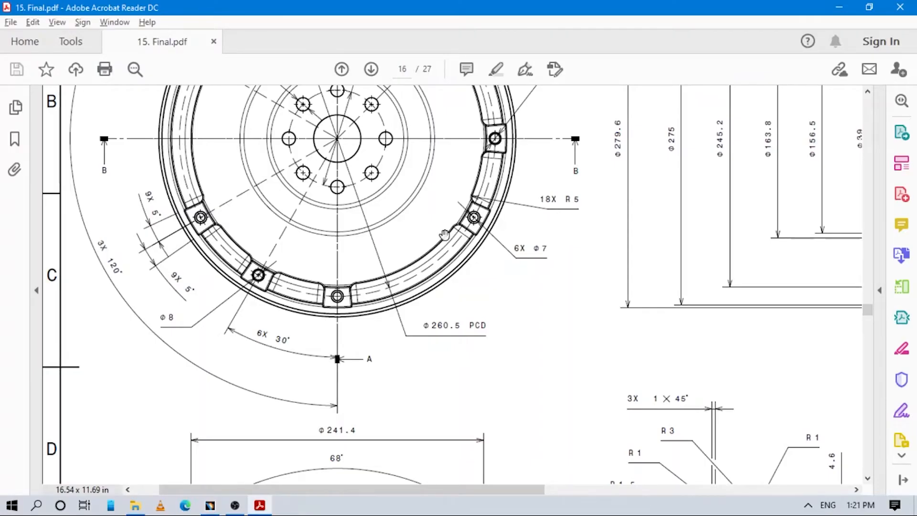
scroll(442, 274, down, 1)
scroll(450, 270, up, 4)
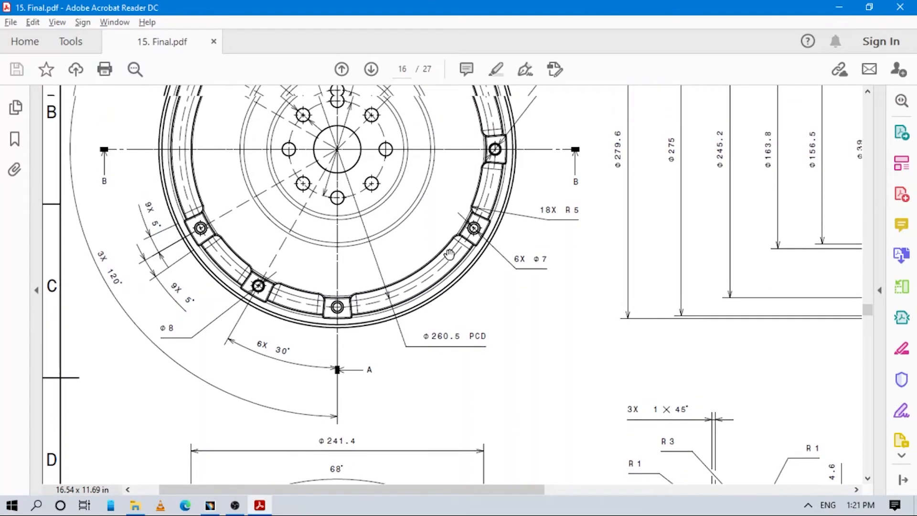
scroll(456, 266, up, 2)
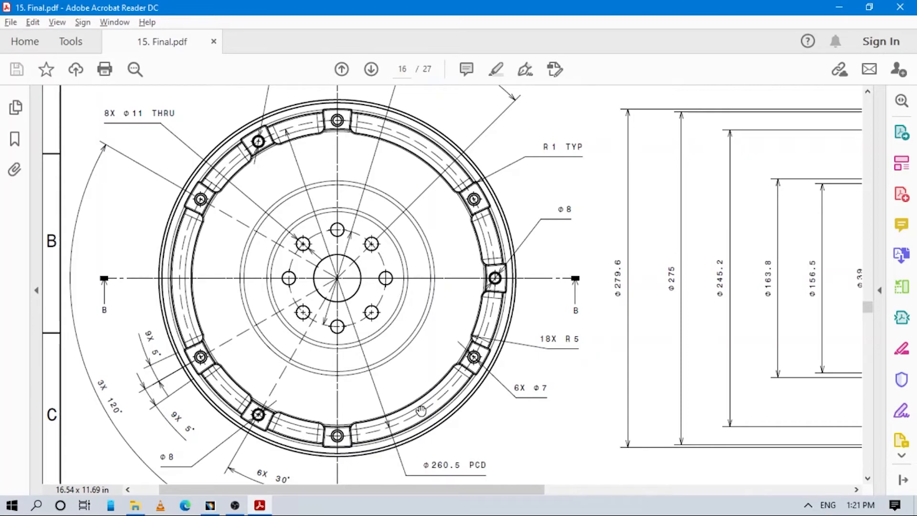
key(alt+Tab)
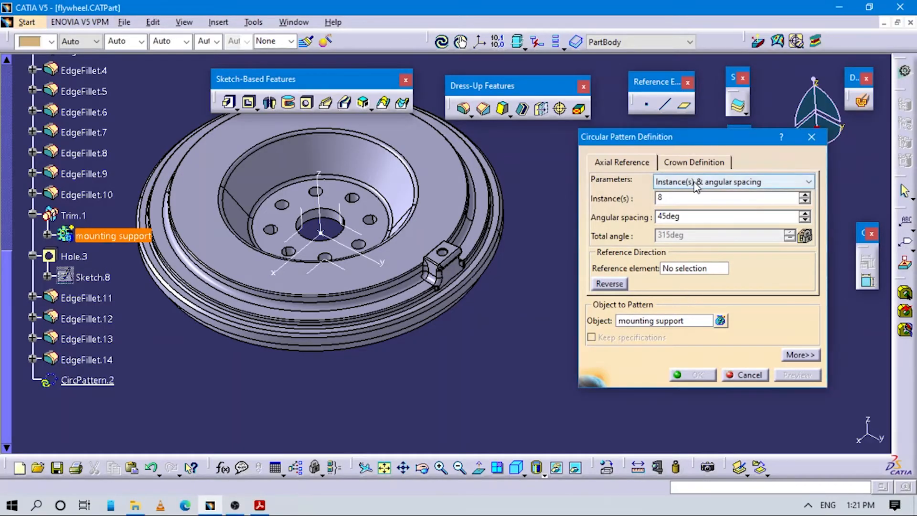
click(689, 182)
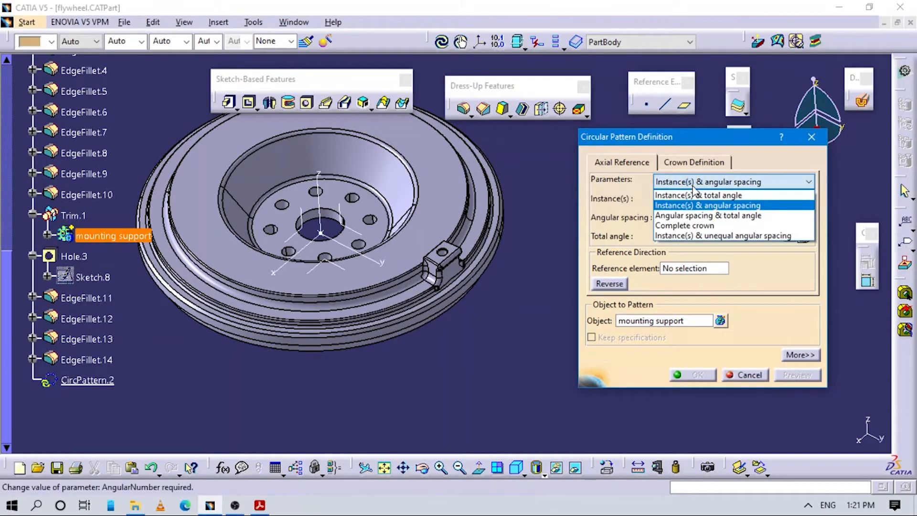
click(698, 195)
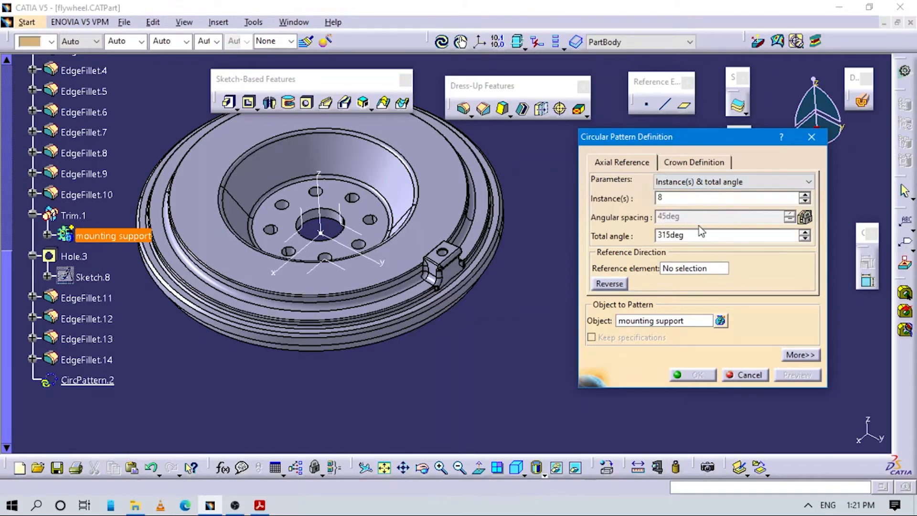
click(669, 181)
click(696, 205)
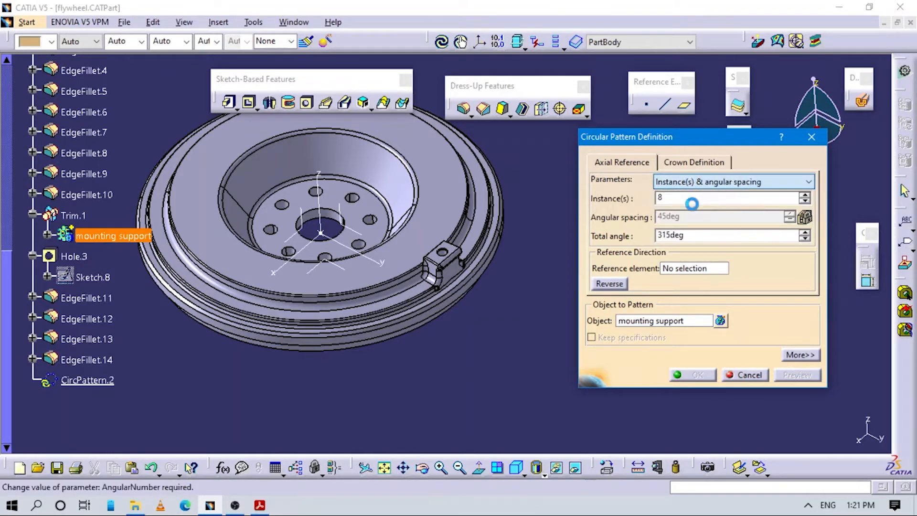
double_click(704, 217)
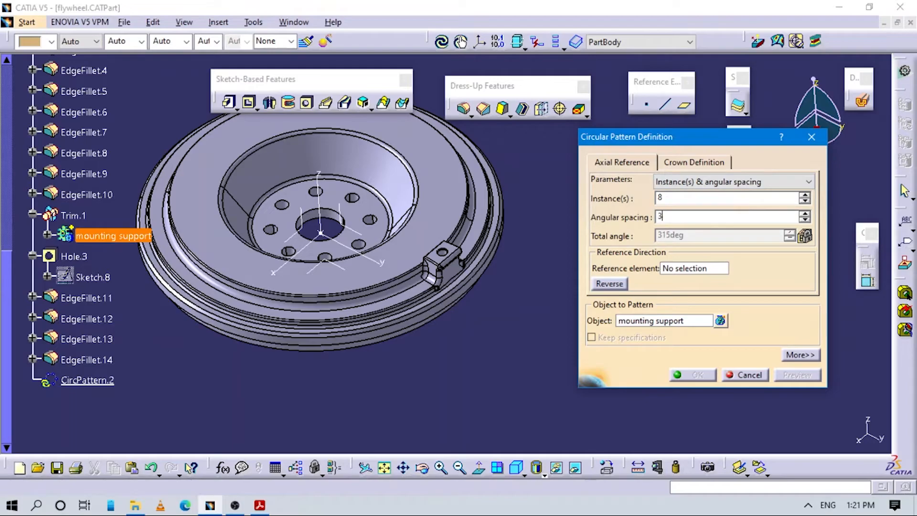
Step: Use the axis system's Z axis as the pattern's reference element and set 12 instances
click(669, 269)
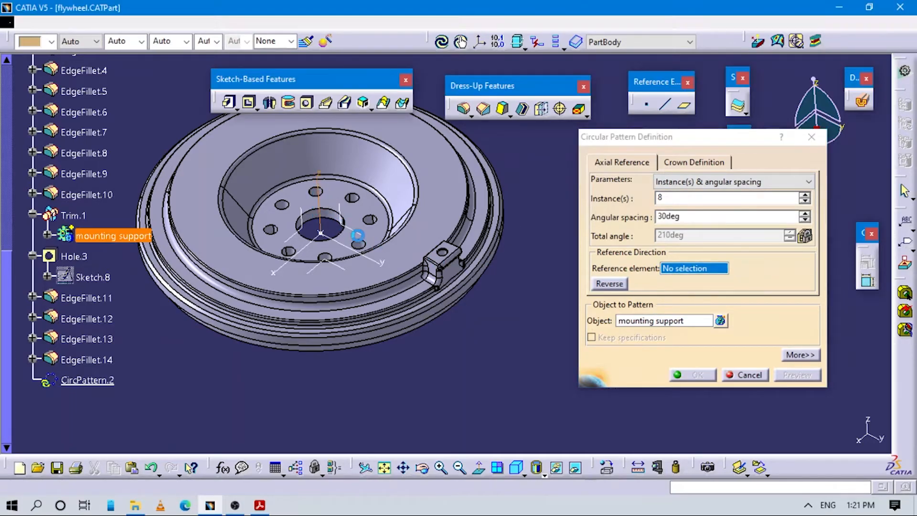
click(517, 469)
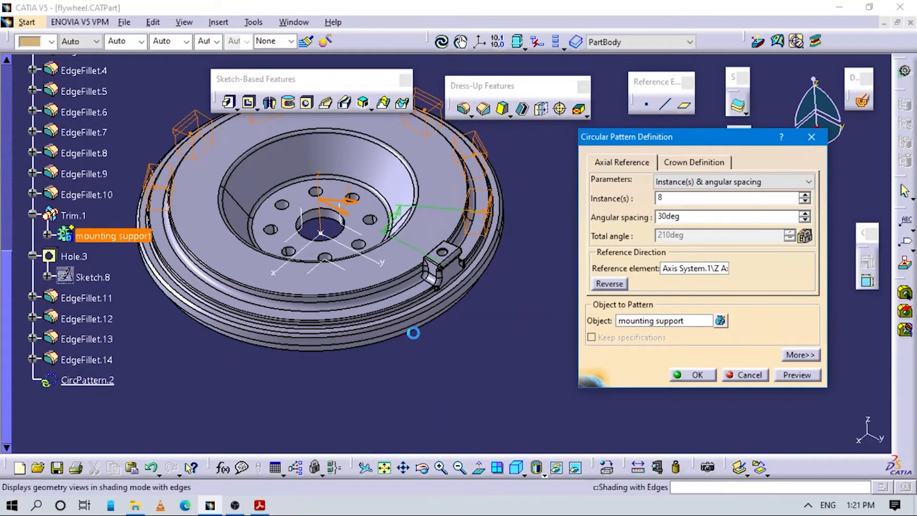
middle_drag(440, 358, 474, 311)
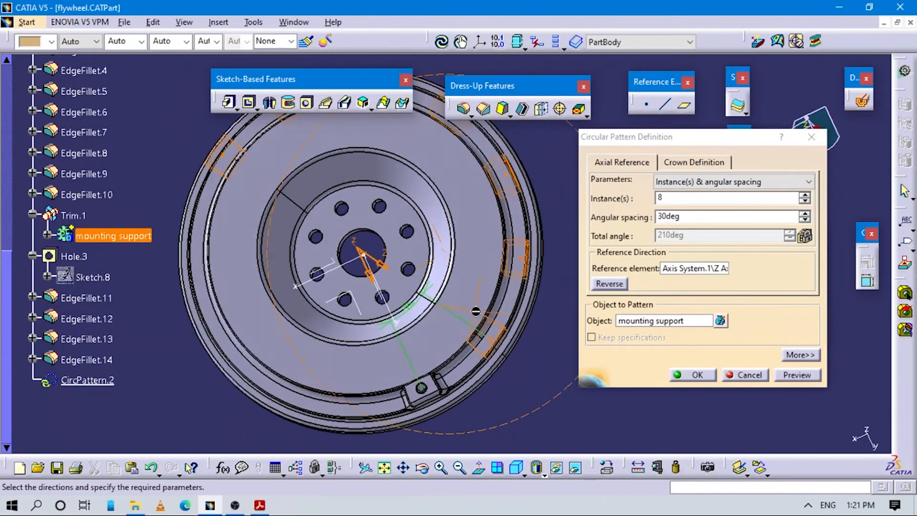
click(805, 196)
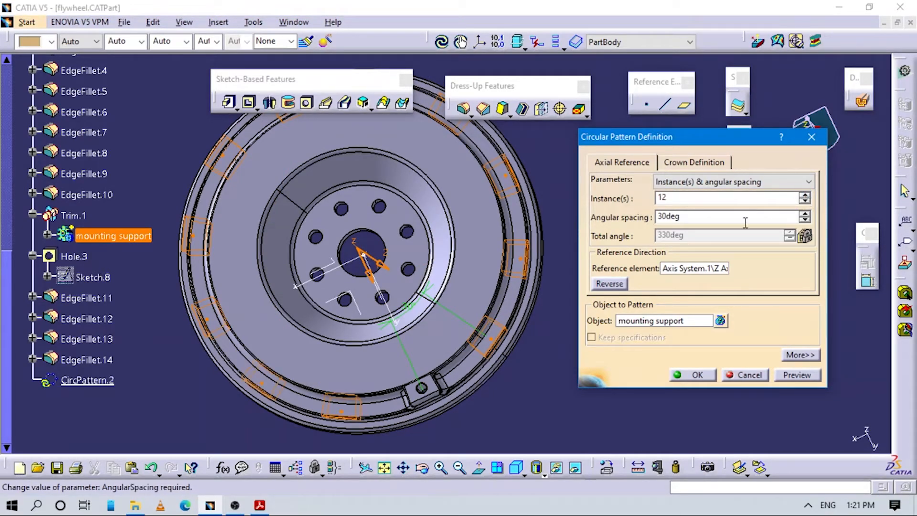
Step: Compare with the PDF drawing, leave out the two pad instances 120° apart where no pad belongs, and apply the circular pattern
key(alt+Tab)
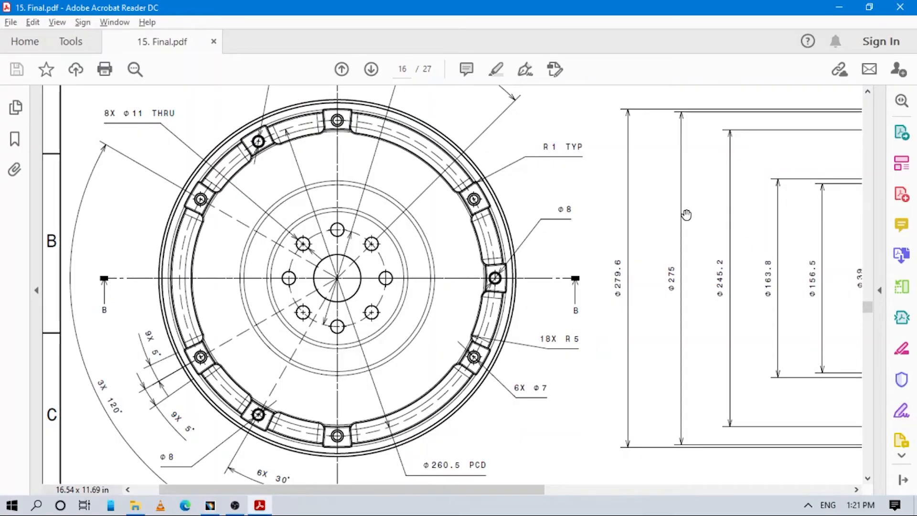
key(alt+Tab)
middle_drag(325, 259, 394, 228)
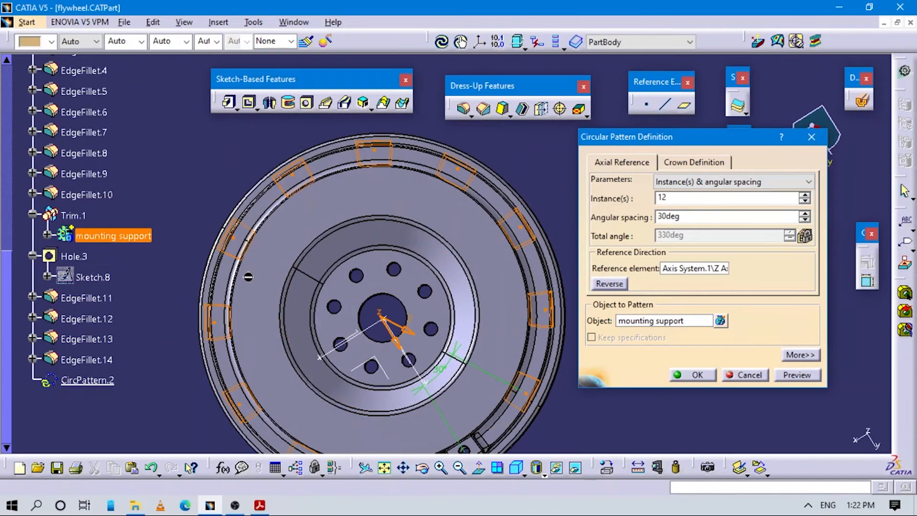
click(214, 324)
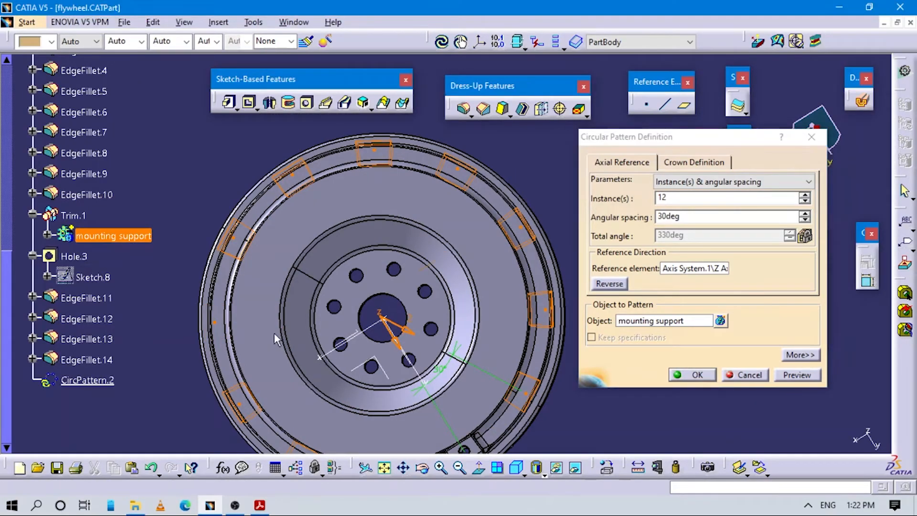
middle_click(273, 333)
key(alt+Tab)
key(alt+Tab)
middle_drag(420, 221, 245, 304)
click(456, 170)
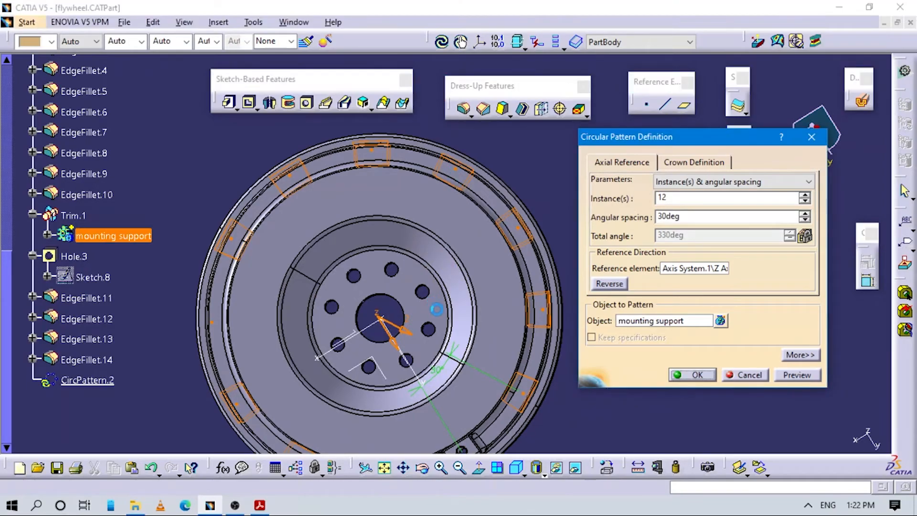
middle_drag(442, 288, 446, 226)
click(694, 377)
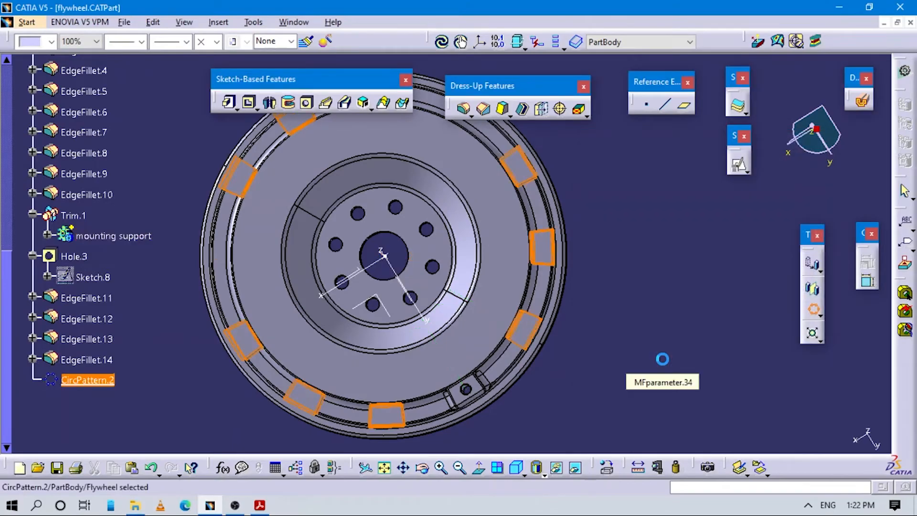
Step: Set up a circular pattern of Hole.3 with 12 instances at 30deg about the axis system's Z axis
middle_drag(503, 404, 232, 345)
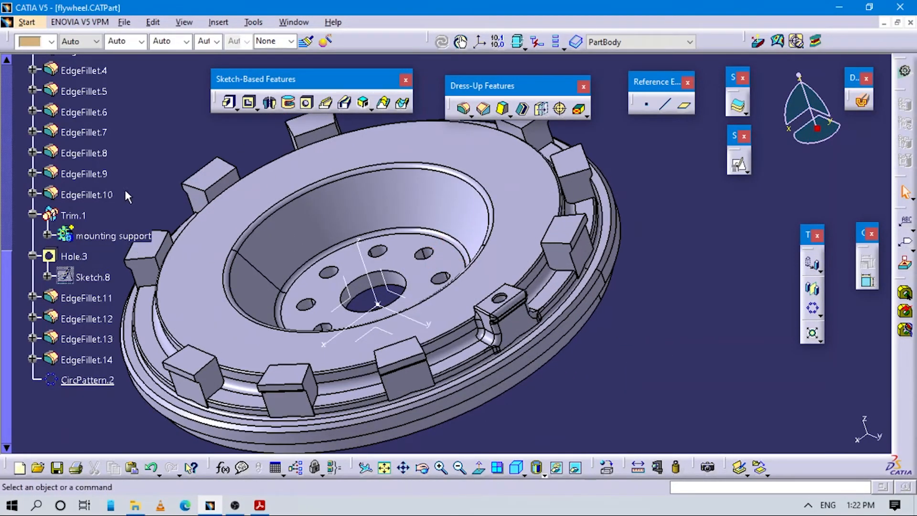
click(74, 256)
right_click(73, 256)
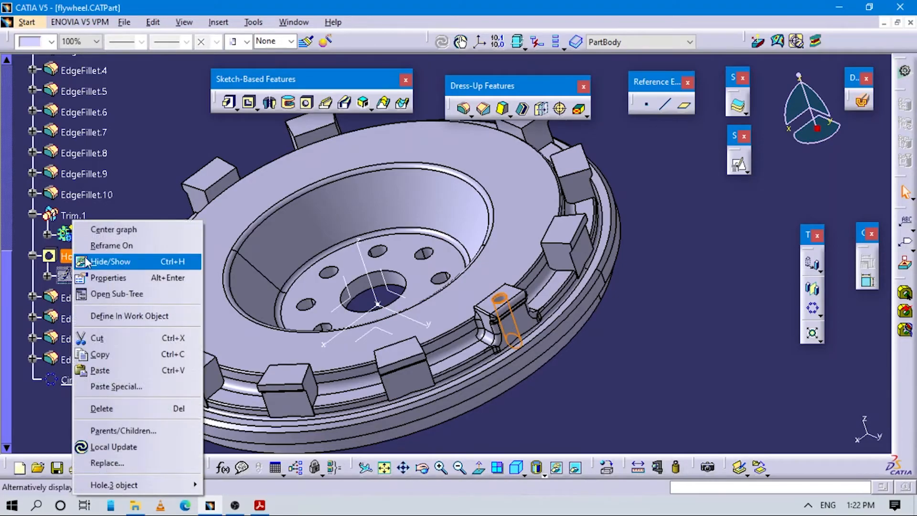
click(553, 394)
click(814, 310)
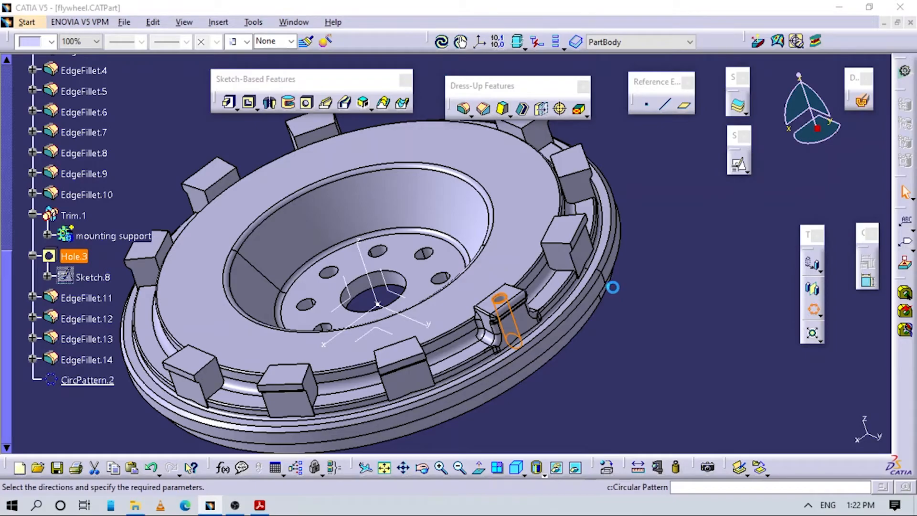
middle_drag(505, 399, 493, 372)
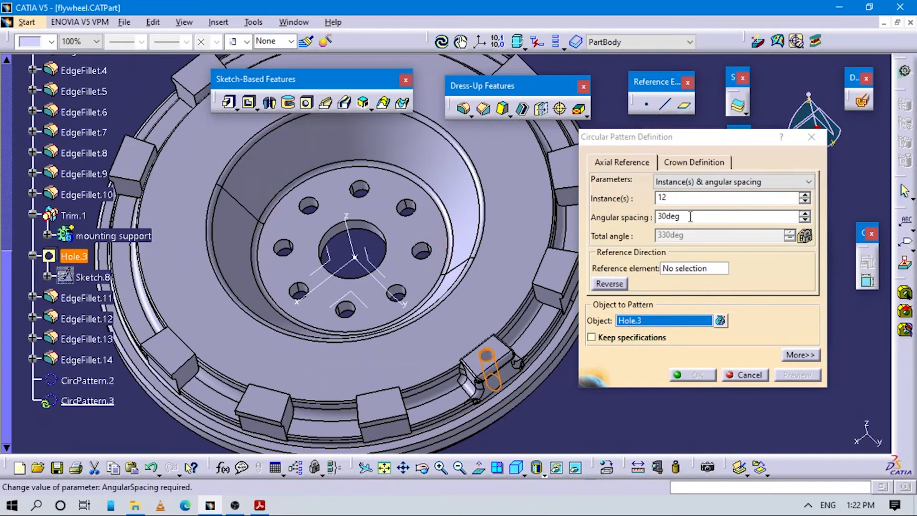
click(690, 268)
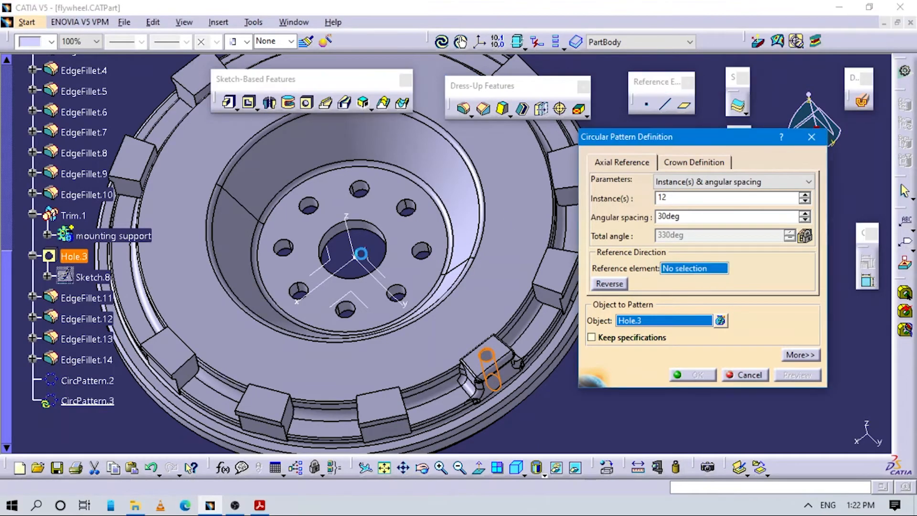
click(289, 247)
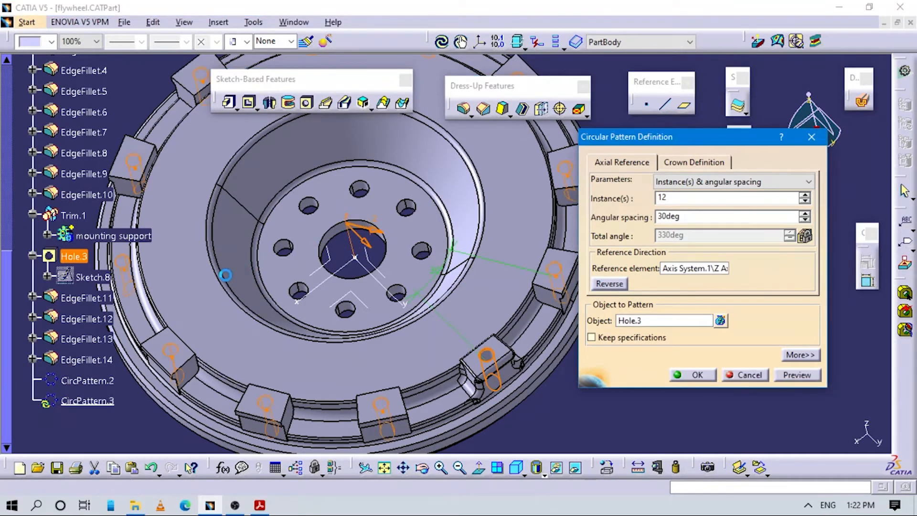
Step: Leave out the two hole instances that have no pad beneath them and apply the hole pattern
middle_drag(416, 241, 203, 369)
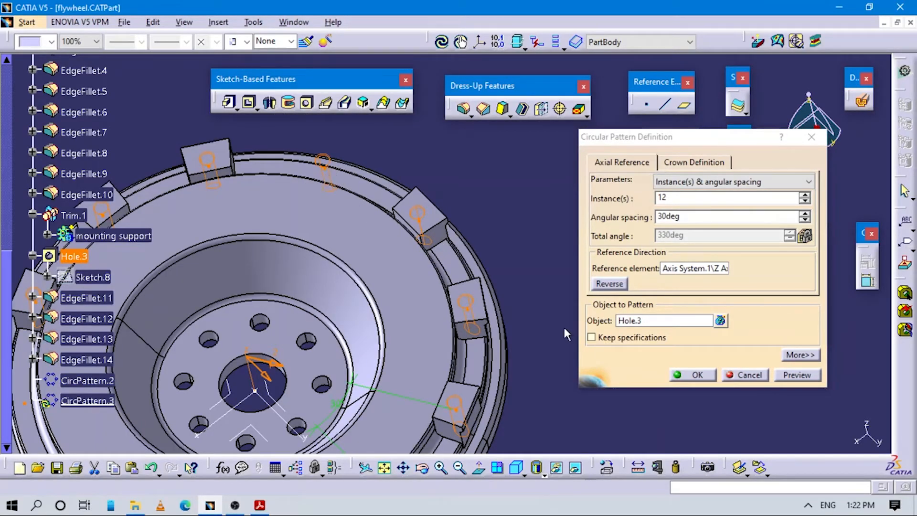
click(651, 293)
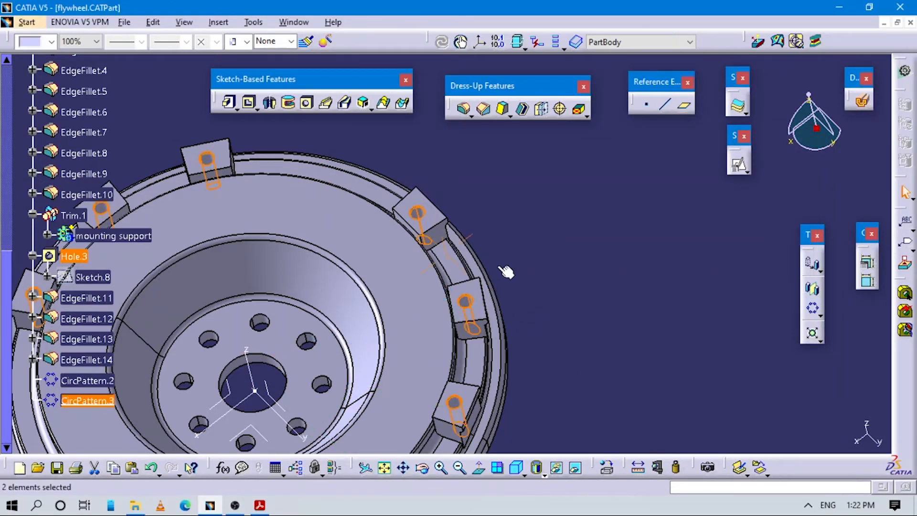
click(516, 467)
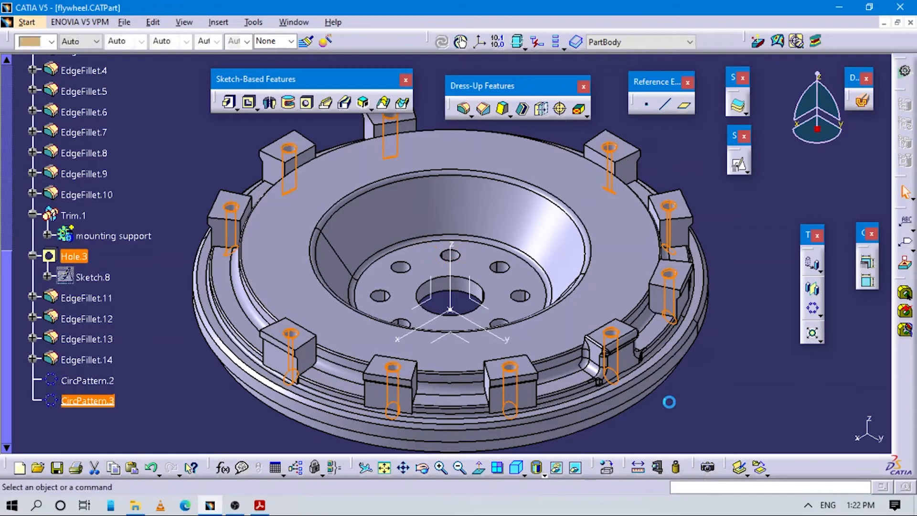
click(614, 403)
Step: Start a 3mm edge fillet on the inner vertical side edge of the patterned pad next to the filleted original
middle_drag(614, 404, 639, 369)
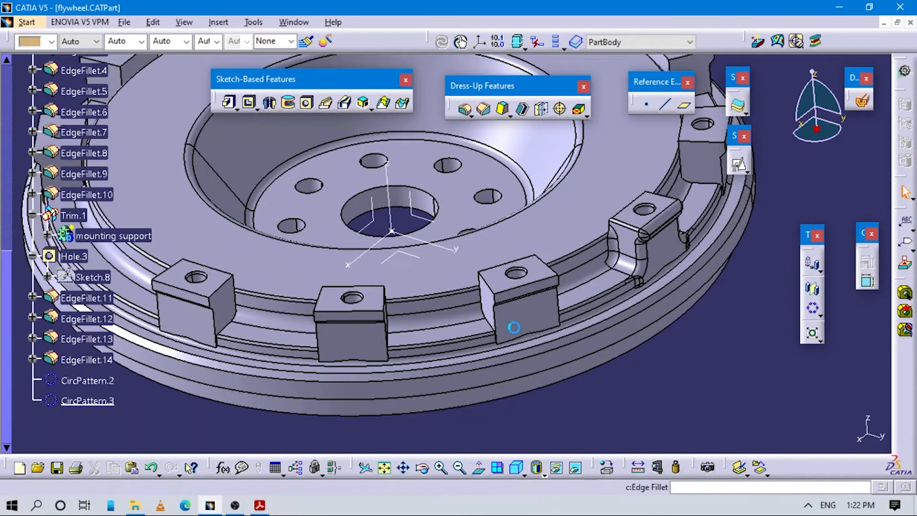
middle_drag(483, 313, 296, 369)
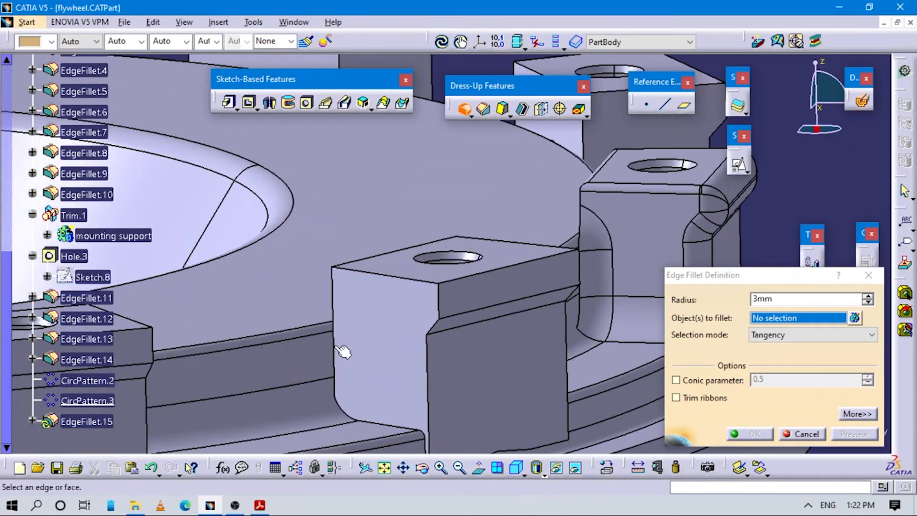
click(343, 353)
Step: Add the curved edge where the pad's side face meets the rim to the fillet selection, removing the mis-picked side faces
mouse_move(343, 353)
middle_down()
mouse_move(425, 374)
mouse_move(338, 385)
mouse_move(387, 380)
mouse_move(411, 282)
mouse_move(335, 305)
mouse_move(356, 364)
middle_up()
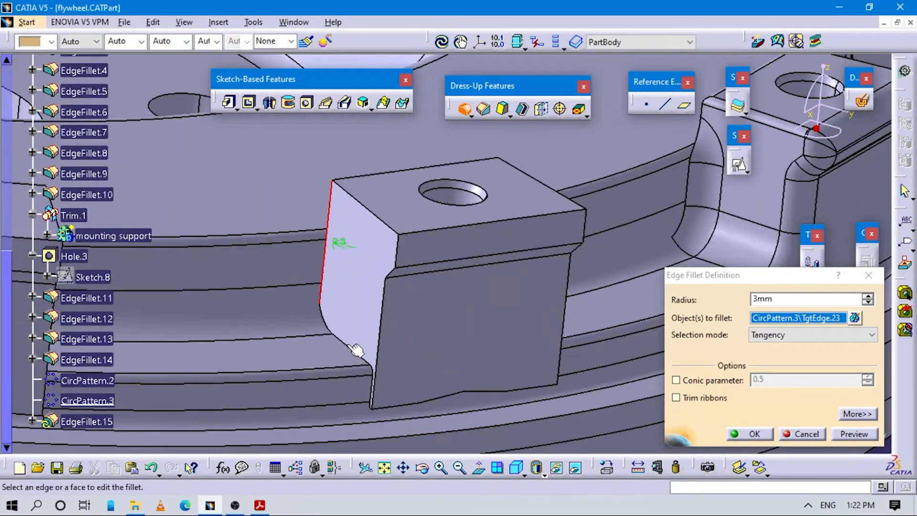
click(406, 326)
middle_drag(454, 319, 764, 267)
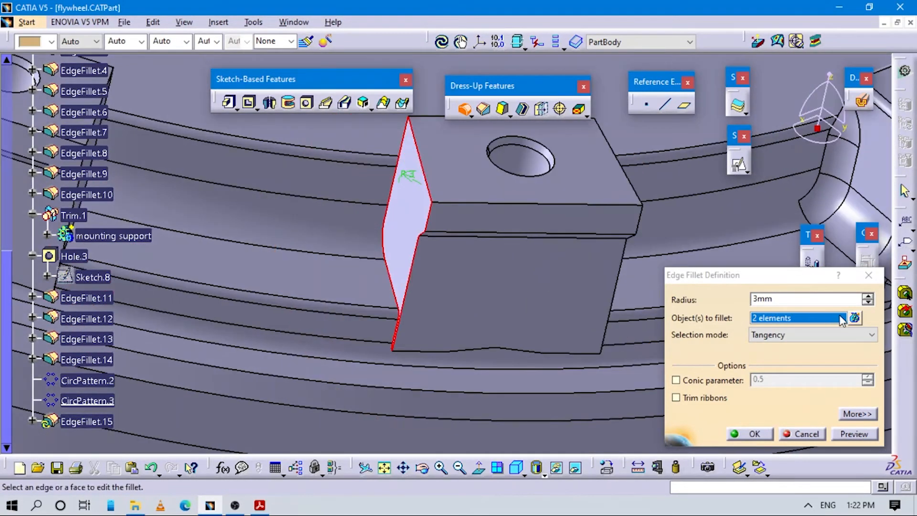
click(855, 318)
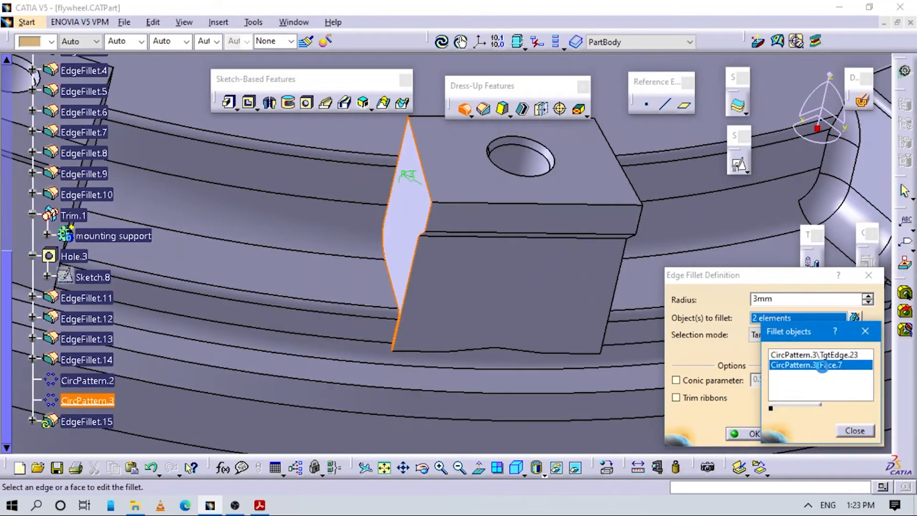
middle_drag(467, 297, 509, 302)
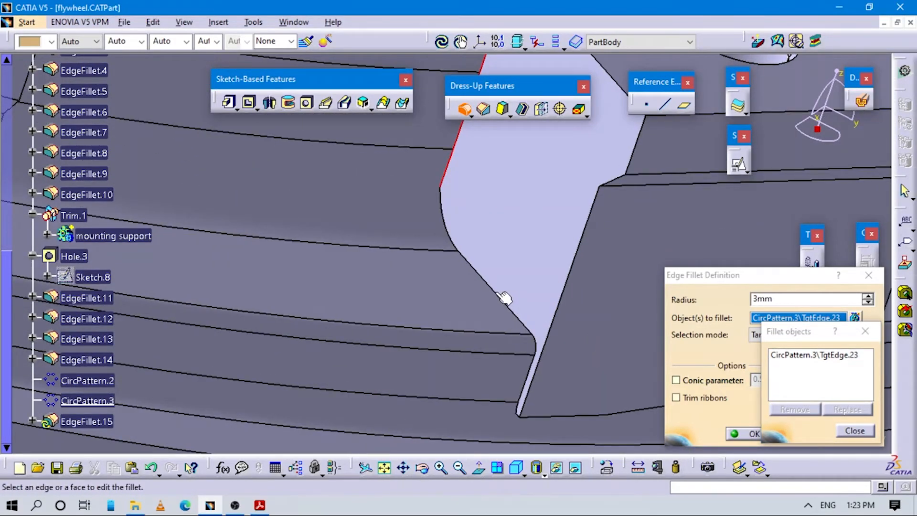
click(495, 292)
click(856, 317)
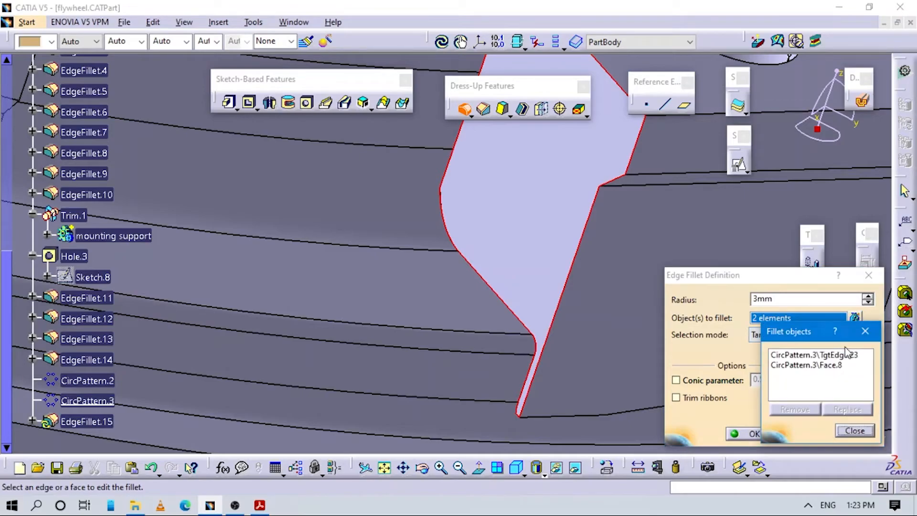
middle_drag(537, 354, 509, 304)
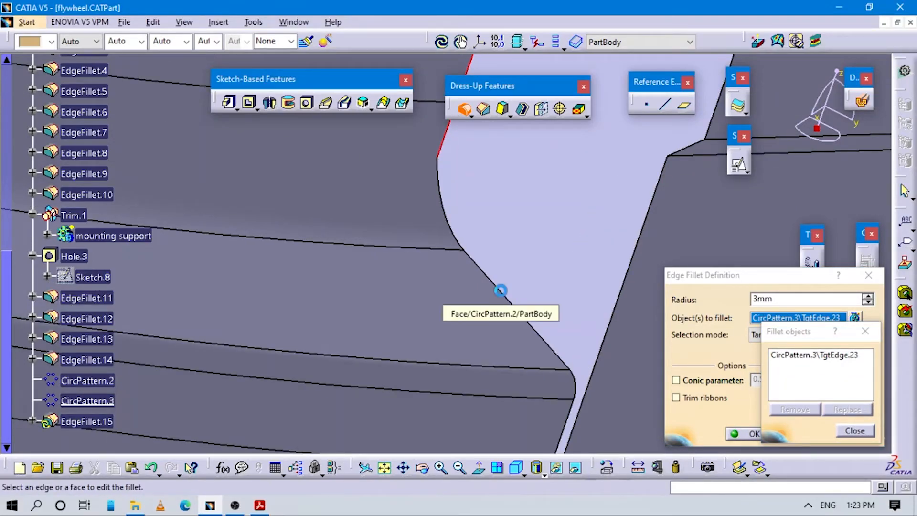
click(500, 291)
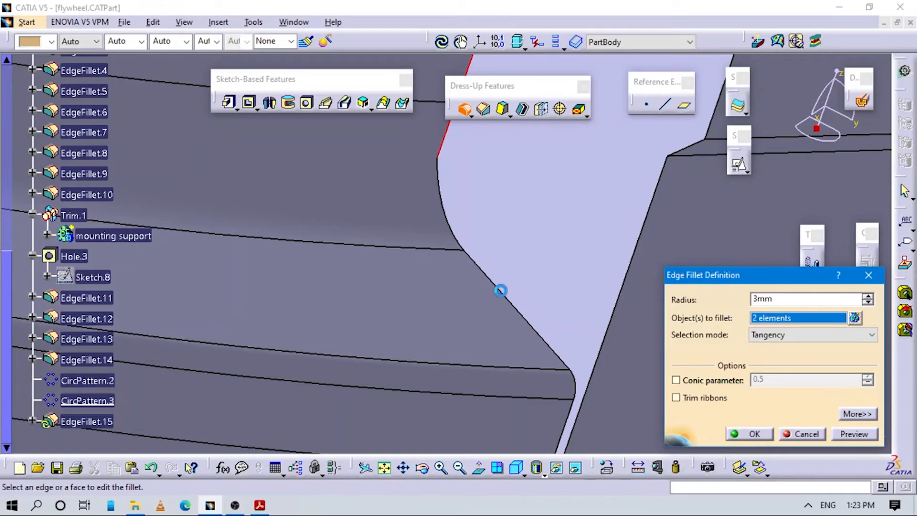
click(855, 318)
middle_drag(516, 298, 490, 253)
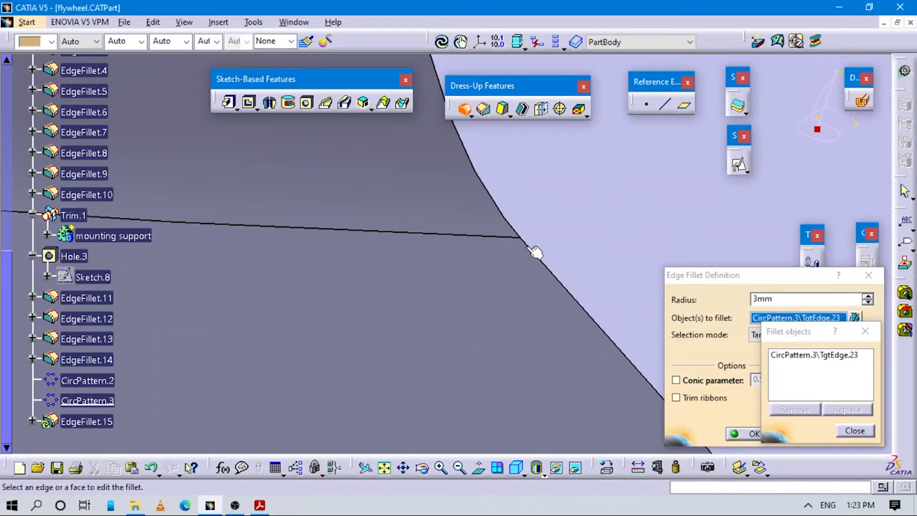
click(508, 222)
Step: Add the matching edge along the rim on the pad's opposite side and set the fillet radius to 5mm
middle_drag(614, 393, 492, 341)
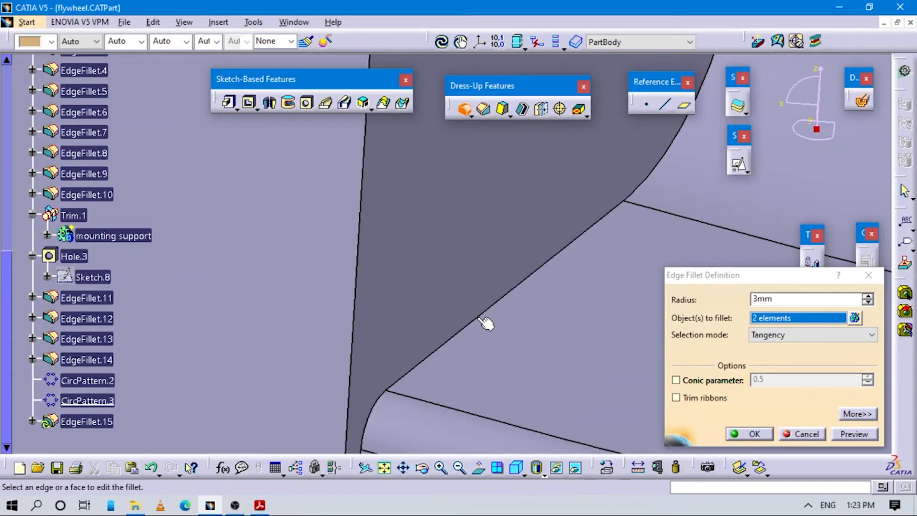
click(479, 315)
middle_drag(495, 328, 621, 300)
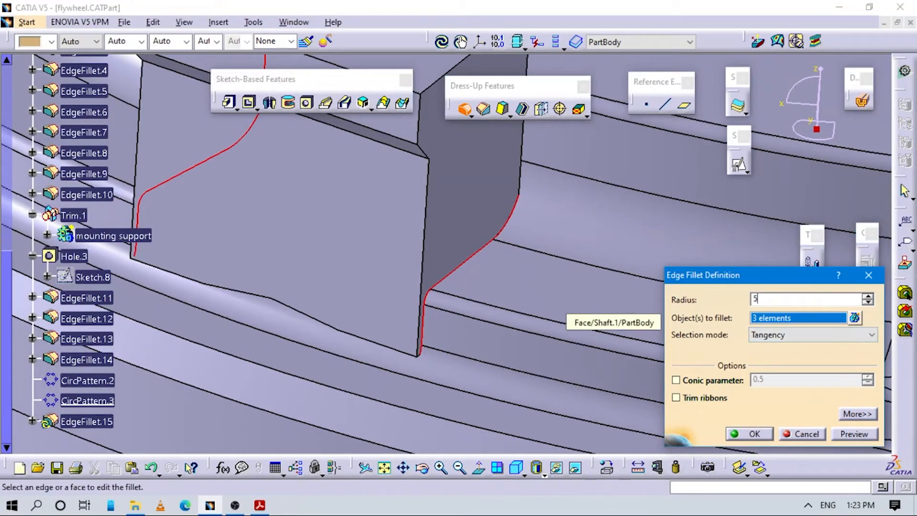
Step: Add the sloped base edge of the next patterned pad's side face to the 5mm fillet, taking mis-picked whole faces out of the selection
middle_drag(222, 155, 539, 363)
middle_drag(261, 283, 454, 381)
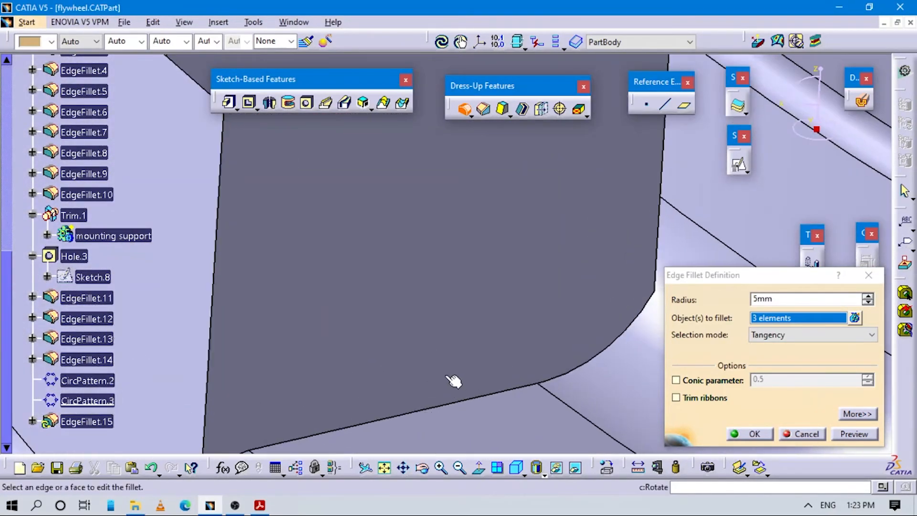
click(426, 412)
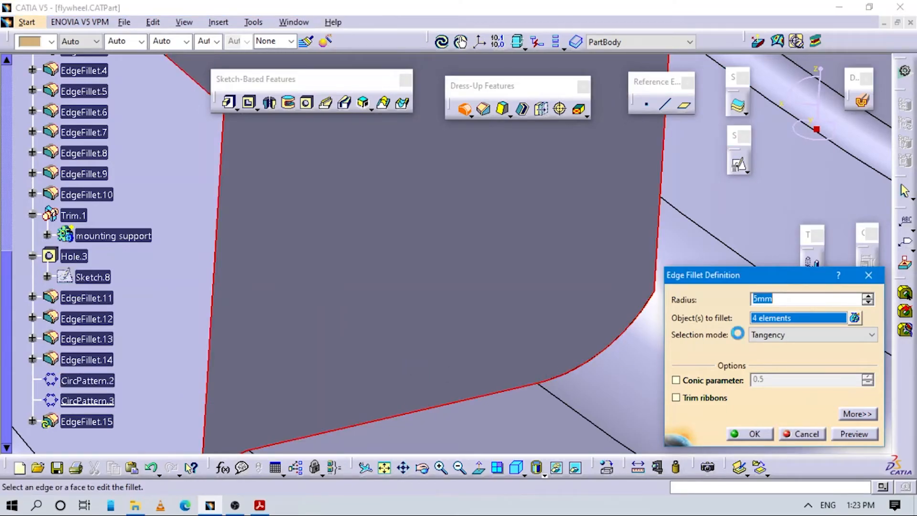
click(855, 318)
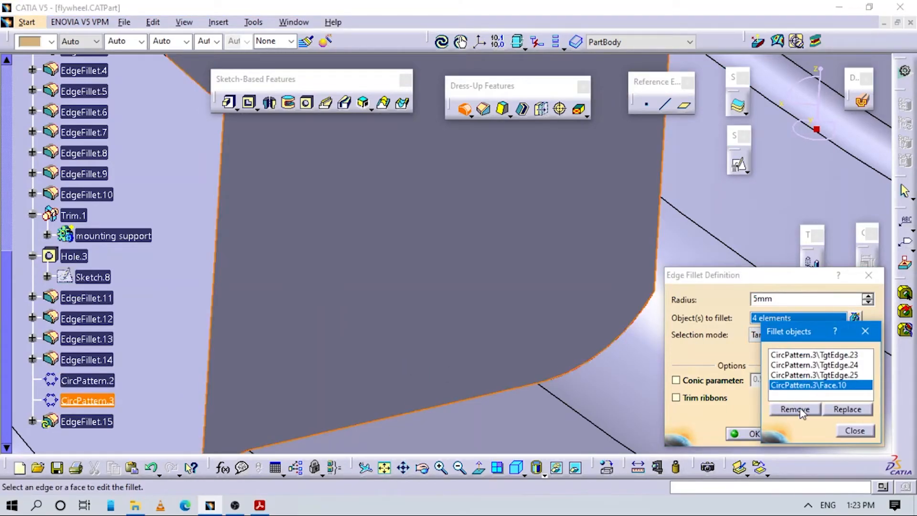
middle_drag(548, 421, 542, 329)
click(530, 346)
click(853, 434)
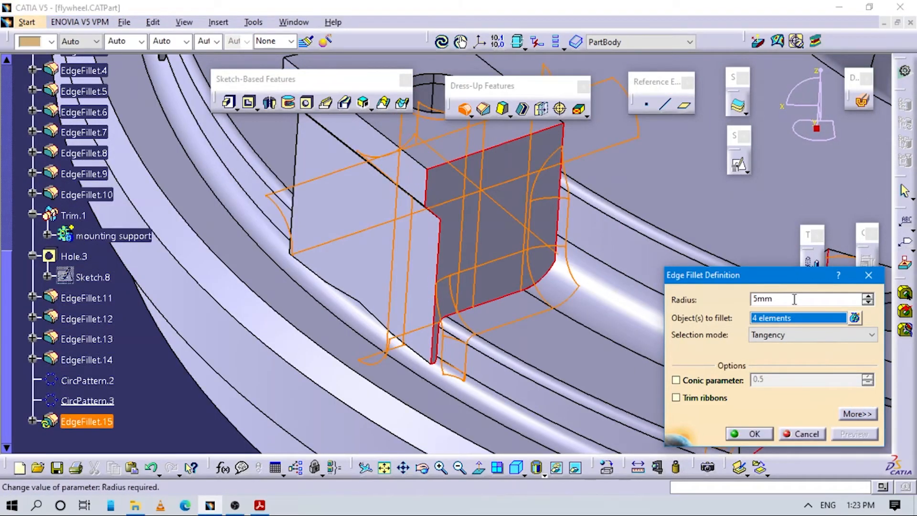
click(855, 319)
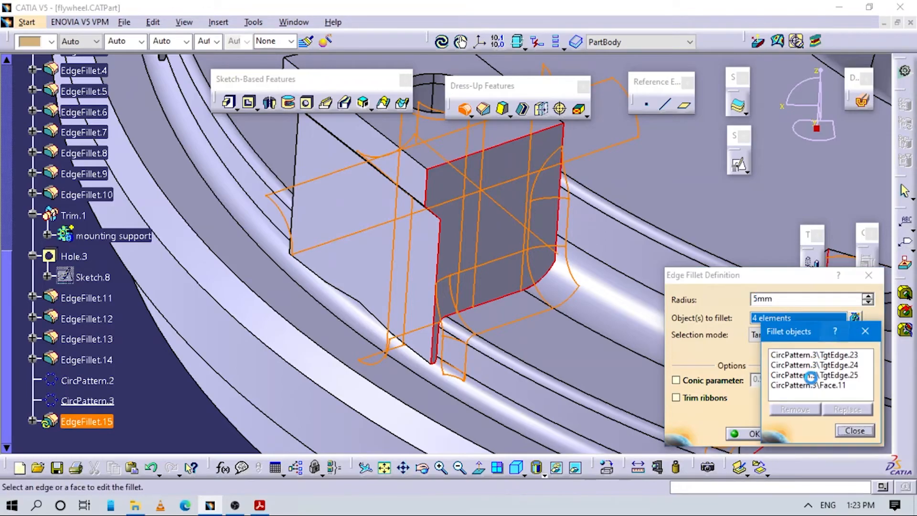
middle_drag(492, 296, 502, 321)
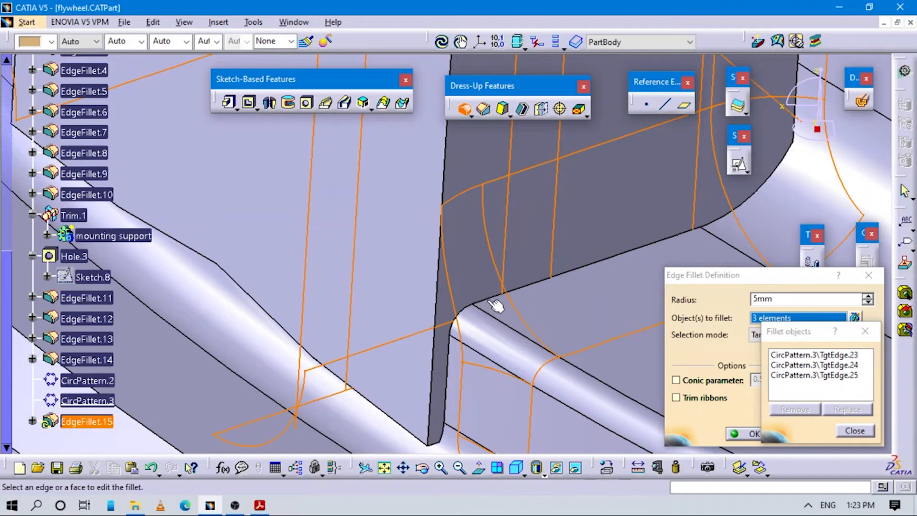
click(491, 297)
Step: Add two more curved pad-to-rim edges to the 5mm fillet, removing the mis-picked face from the fillet objects
middle_drag(493, 297, 609, 331)
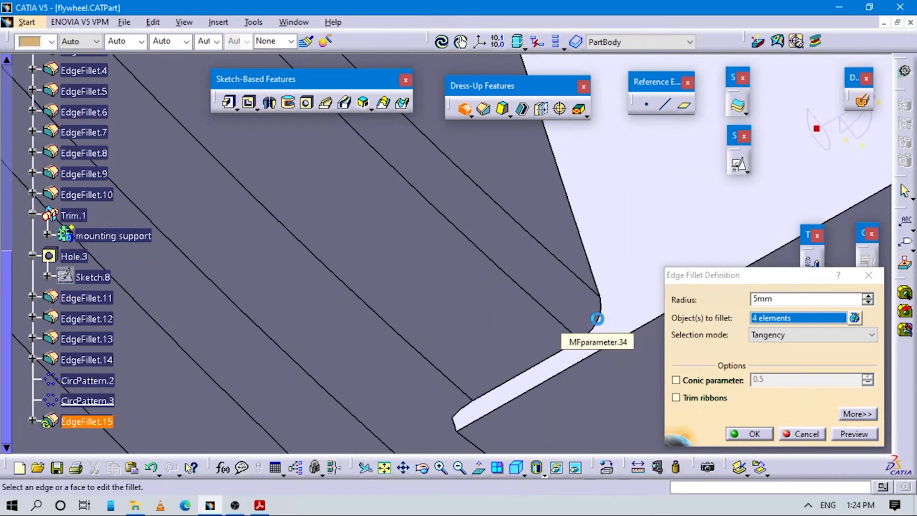
click(598, 318)
middle_drag(496, 292, 577, 344)
click(566, 329)
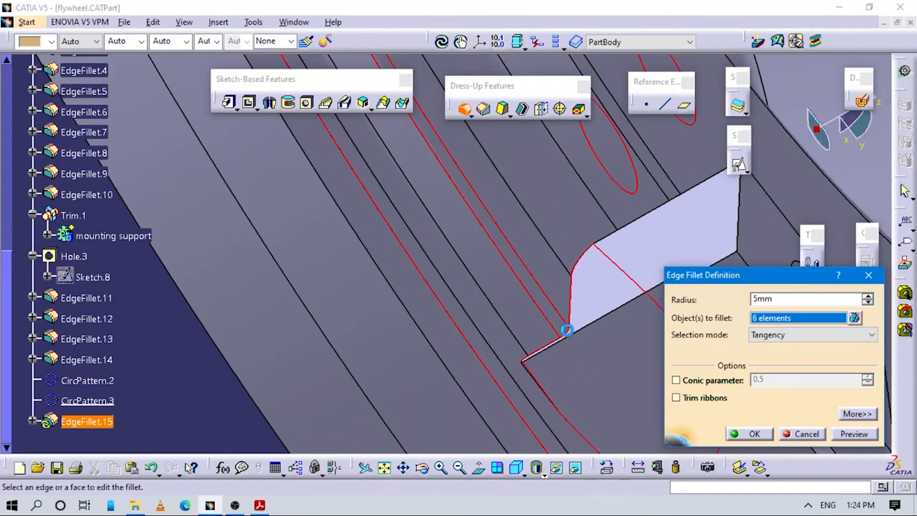
click(855, 319)
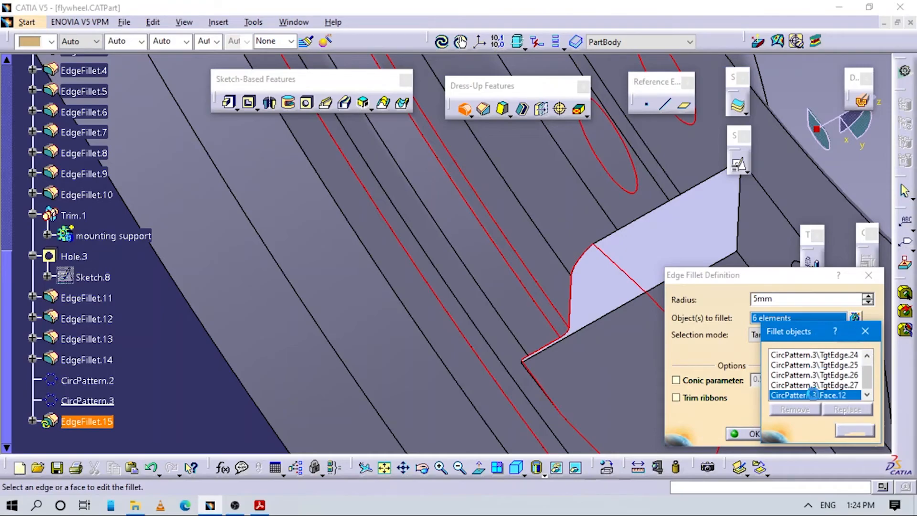
middle_drag(578, 392, 449, 351)
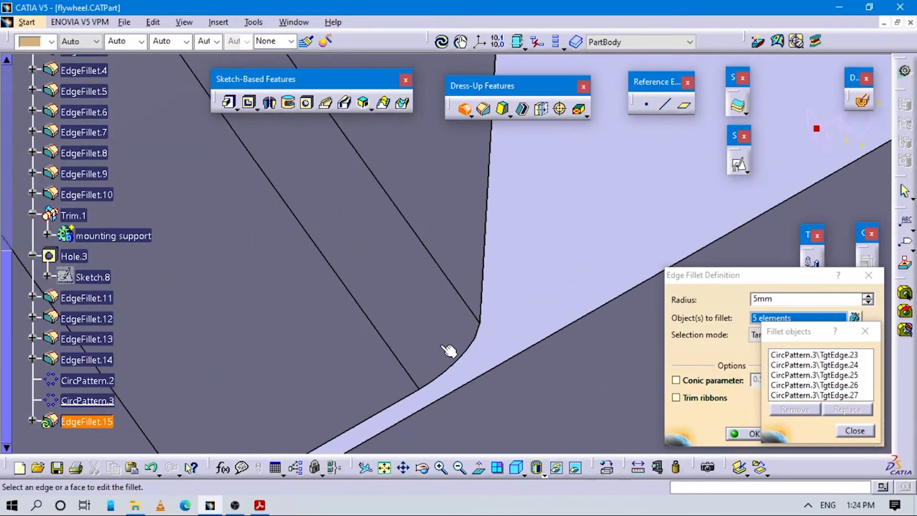
click(483, 336)
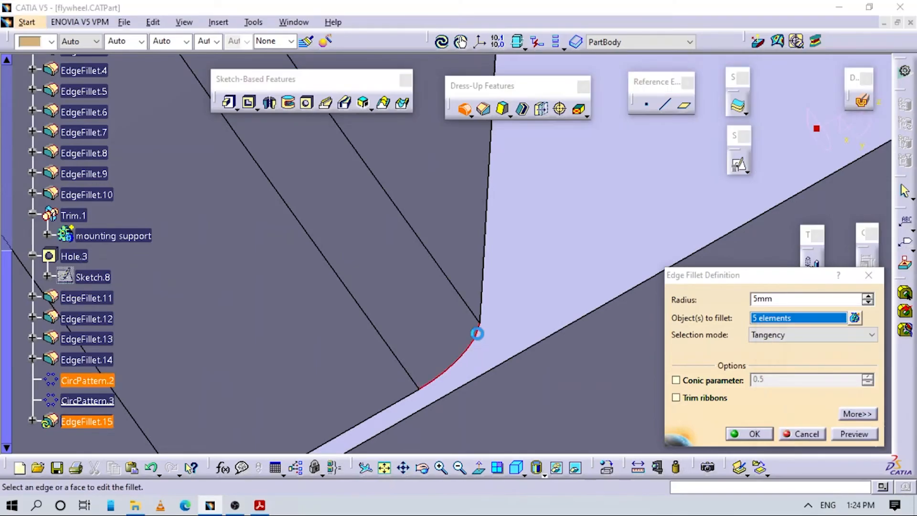
Step: Extend the 5mm fillet selection with three further base edges where the patterned pads' side faces meet the rim
middle_drag(488, 338, 427, 282)
click(415, 278)
middle_drag(471, 377, 427, 372)
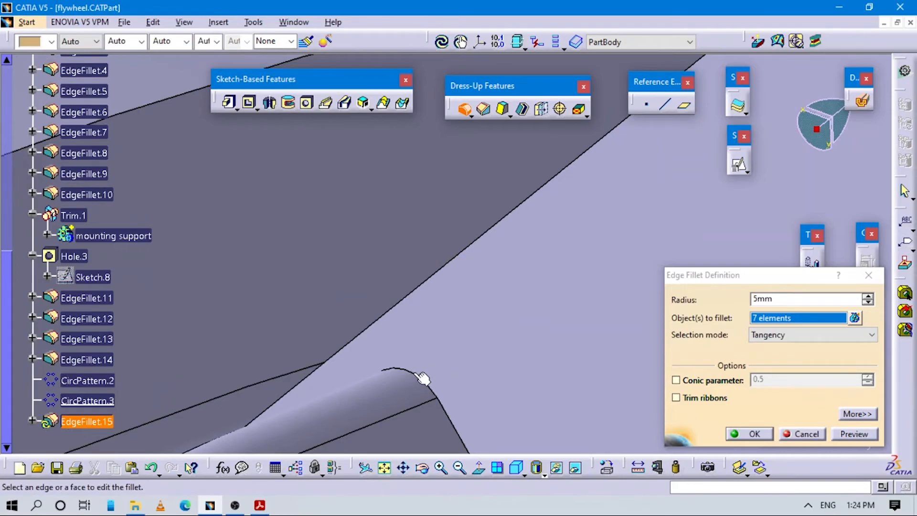
click(411, 369)
middle_drag(610, 322, 488, 325)
middle_drag(483, 288, 347, 313)
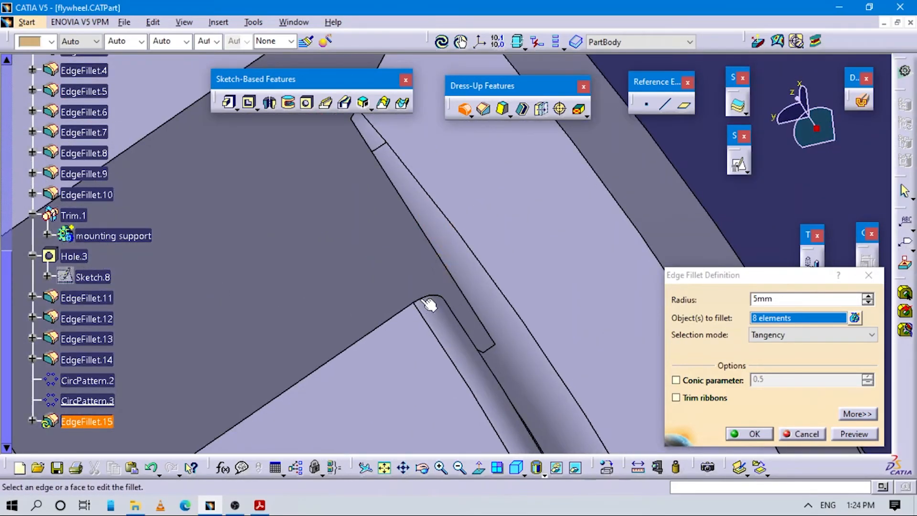
click(440, 300)
Step: Add the small rounded base edge on the next pad's side face to the fillet, removing the mis-picked side faces
mouse_move(440, 301)
middle_down()
mouse_move(475, 404)
mouse_move(476, 314)
mouse_move(430, 210)
mouse_move(450, 291)
middle_up()
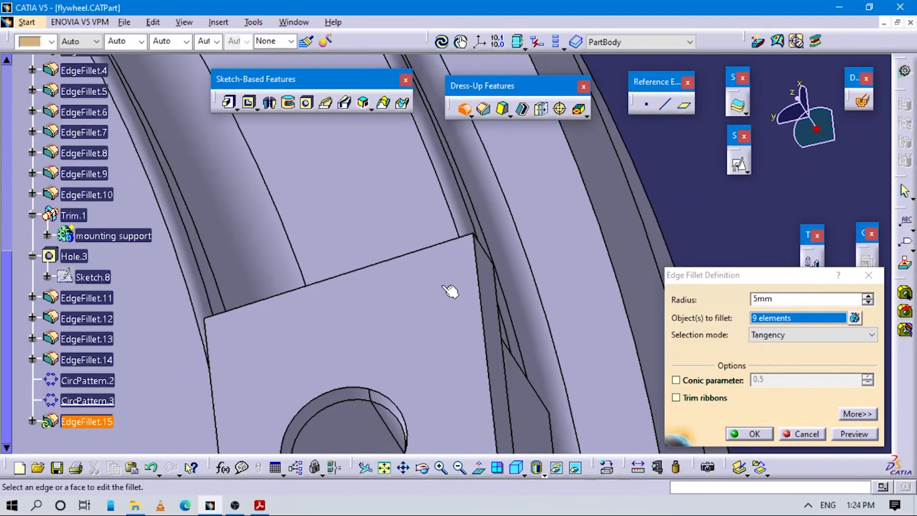
middle_drag(436, 219, 467, 328)
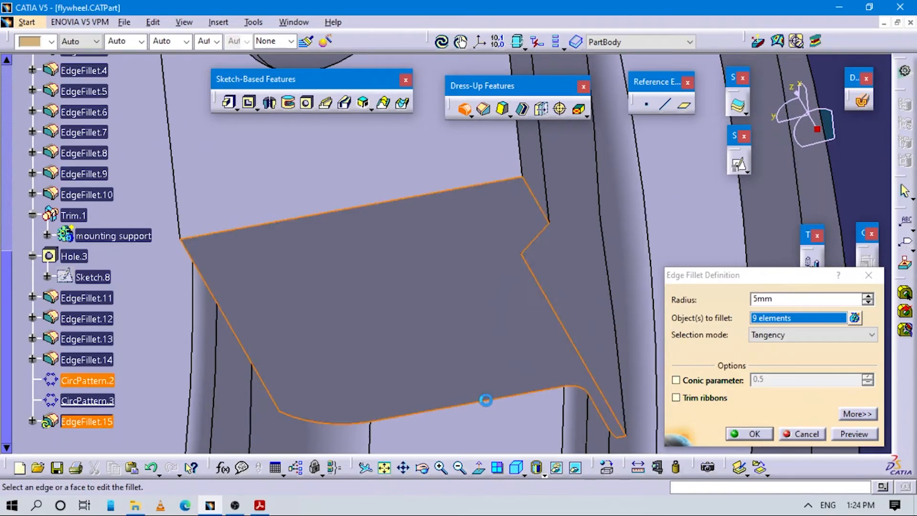
click(486, 400)
click(855, 318)
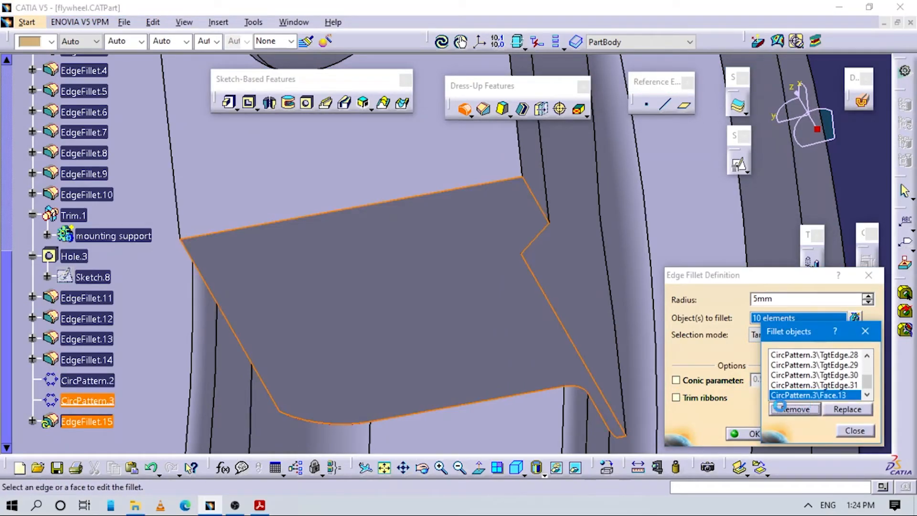
click(780, 408)
middle_drag(508, 420, 540, 267)
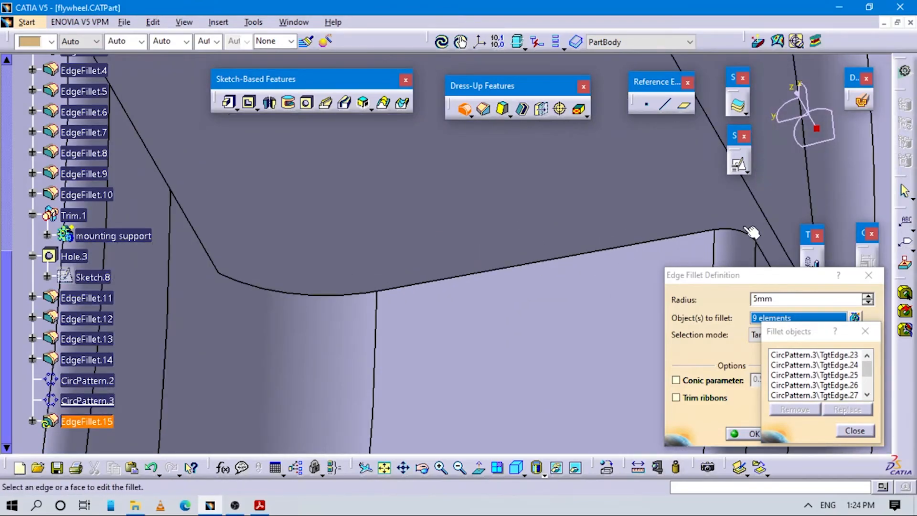
click(622, 216)
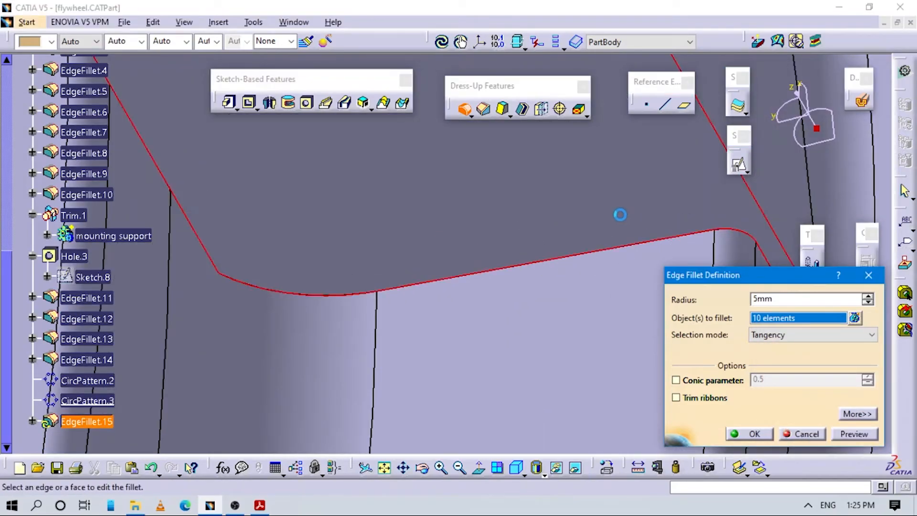
click(855, 318)
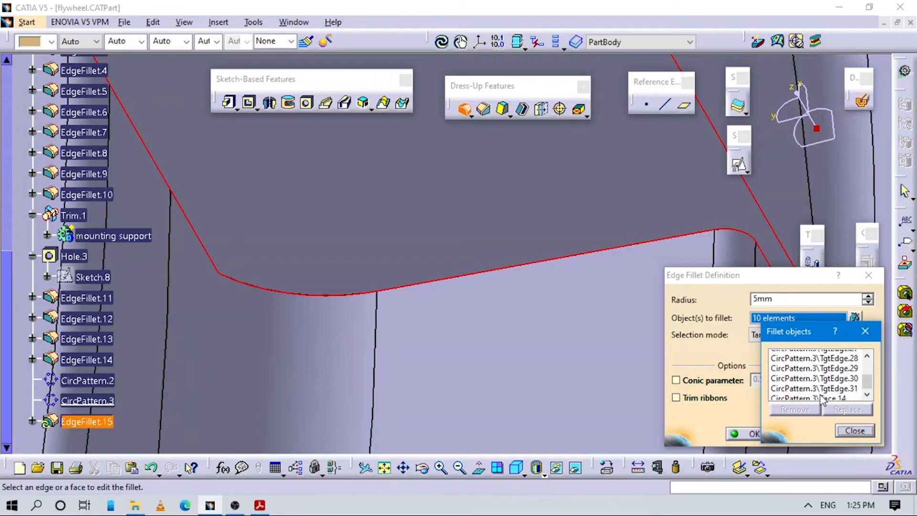
middle_drag(663, 239, 346, 86)
click(469, 242)
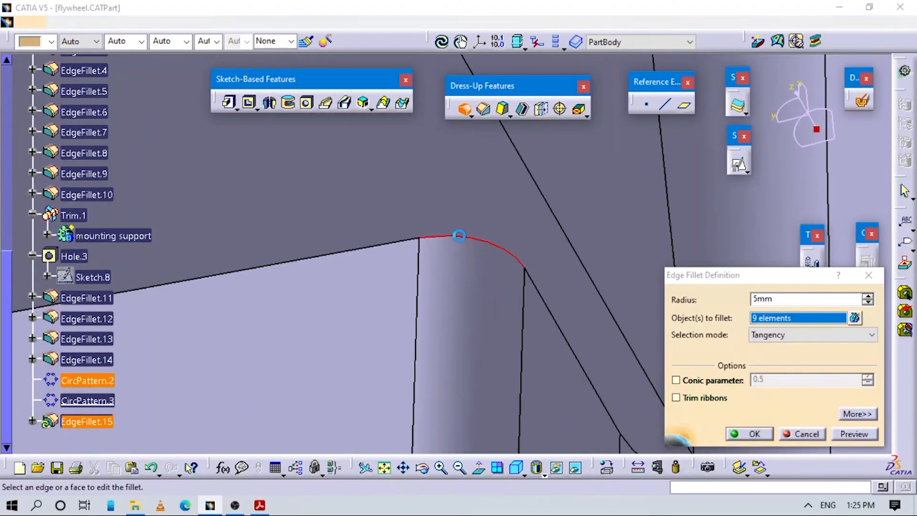
Step: Add four more pad-to-rim base edges on the remaining patterned pads to the 5mm fillet selection
middle_drag(468, 241, 427, 336)
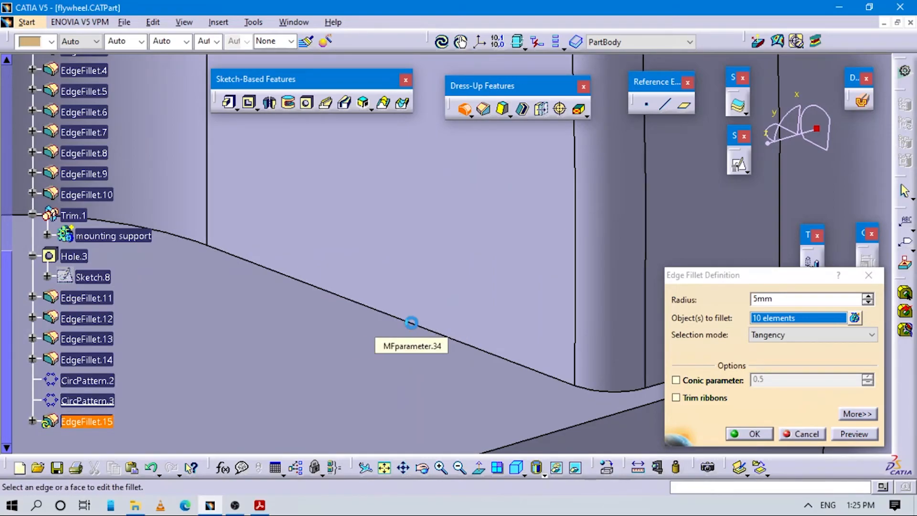
click(411, 322)
middle_drag(449, 415, 466, 322)
mouse_move(563, 379)
middle_down()
mouse_move(518, 313)
mouse_move(560, 332)
middle_up()
click(557, 328)
middle_drag(548, 272, 345, 333)
click(283, 287)
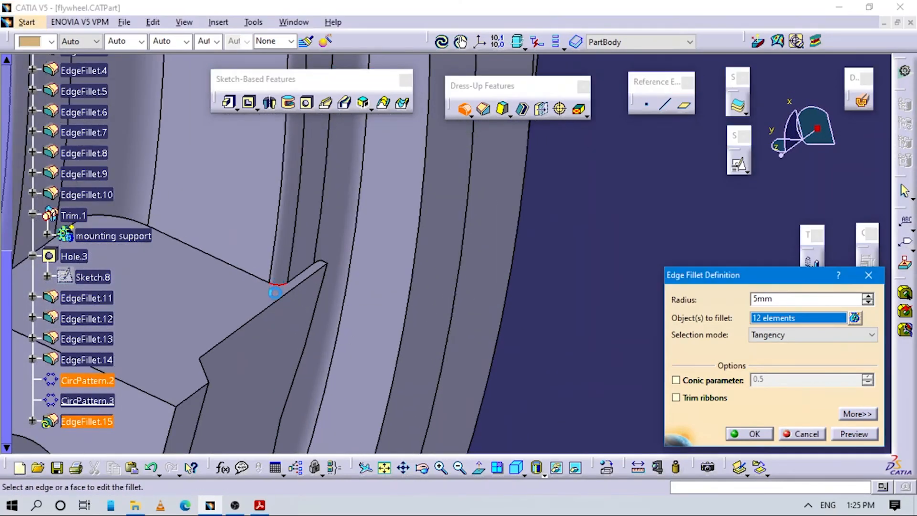
middle_drag(242, 382, 599, 274)
click(467, 256)
Step: Remove the mis-picked pad side face from the 5mm fillet objects and add two curved pad-to-rim base edges
click(581, 262)
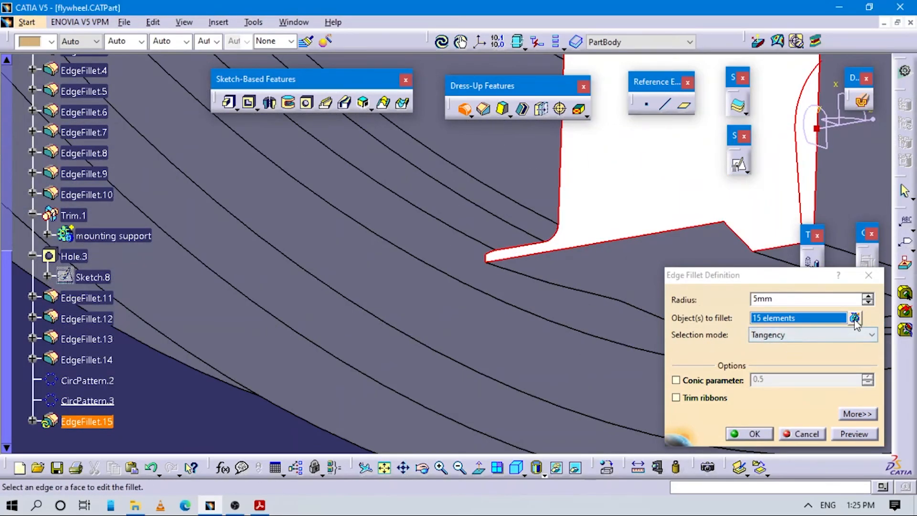
click(855, 318)
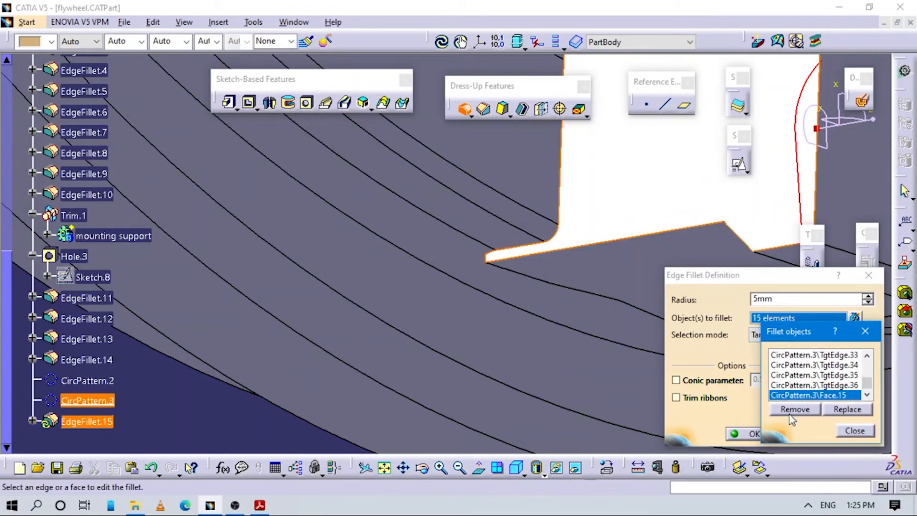
middle_drag(535, 240, 487, 317)
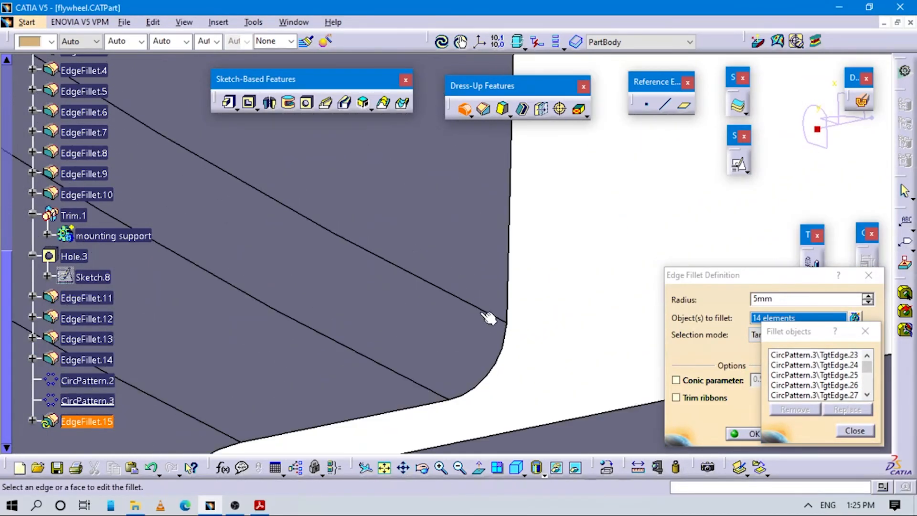
click(501, 347)
middle_drag(553, 436, 467, 284)
click(470, 292)
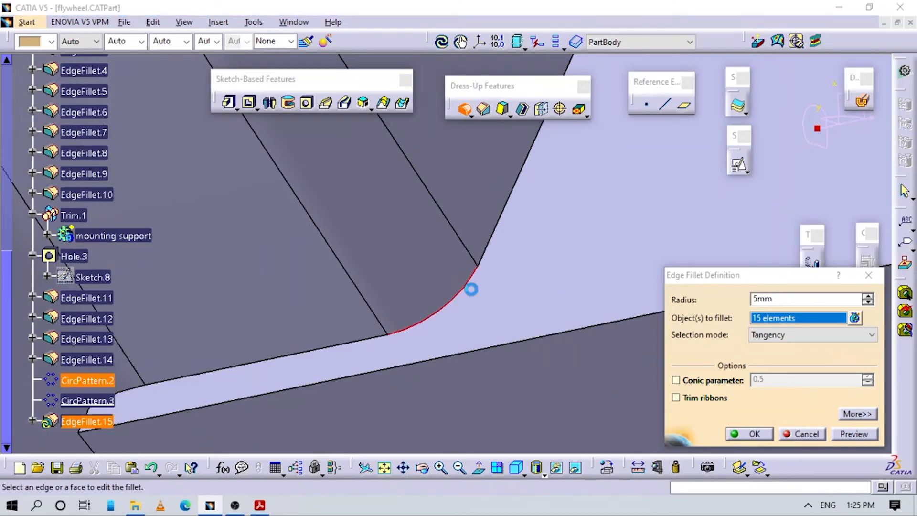
Step: Add the small rounded base edge of another patterned pad to the 5mm fillet and discard the wrongly picked side face
middle_drag(525, 386, 566, 367)
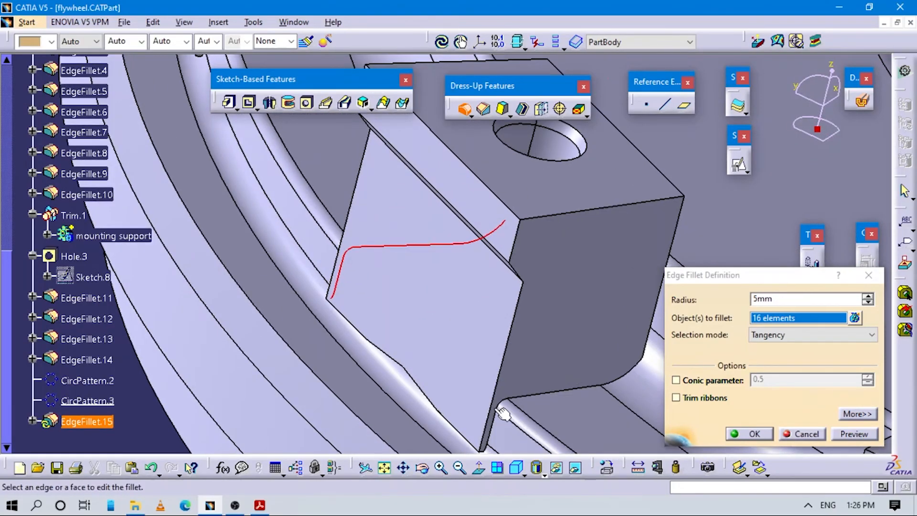
click(511, 406)
middle_drag(369, 236, 517, 287)
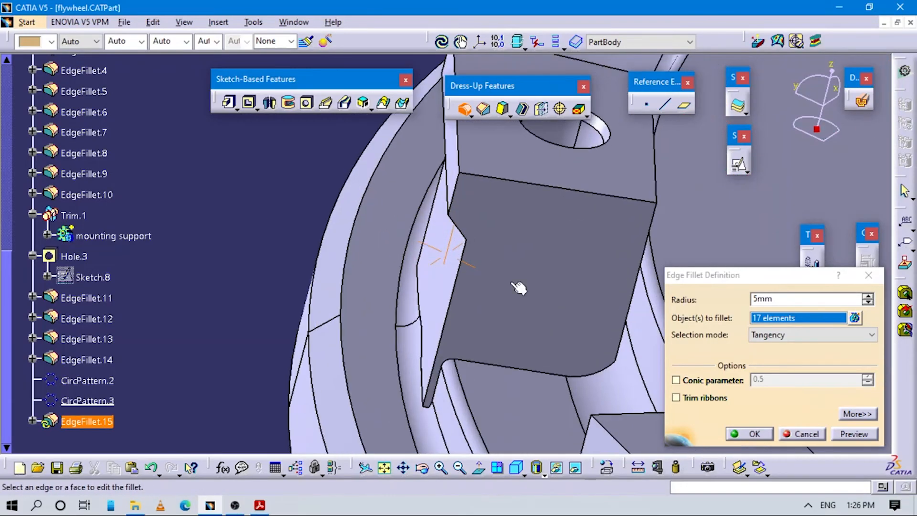
click(455, 372)
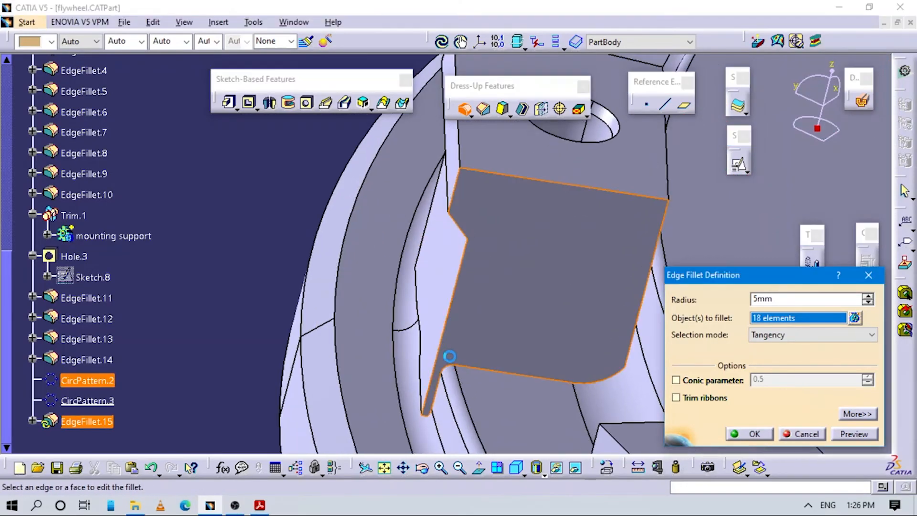
click(853, 317)
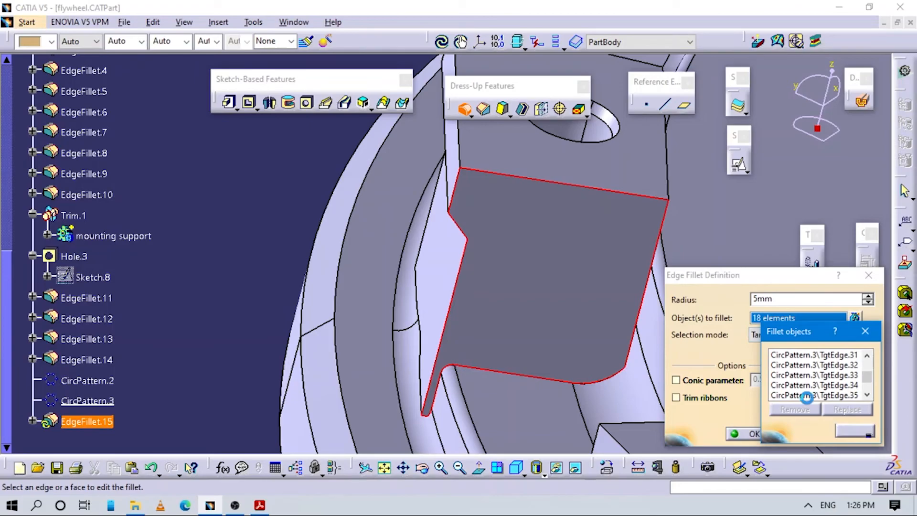
click(795, 409)
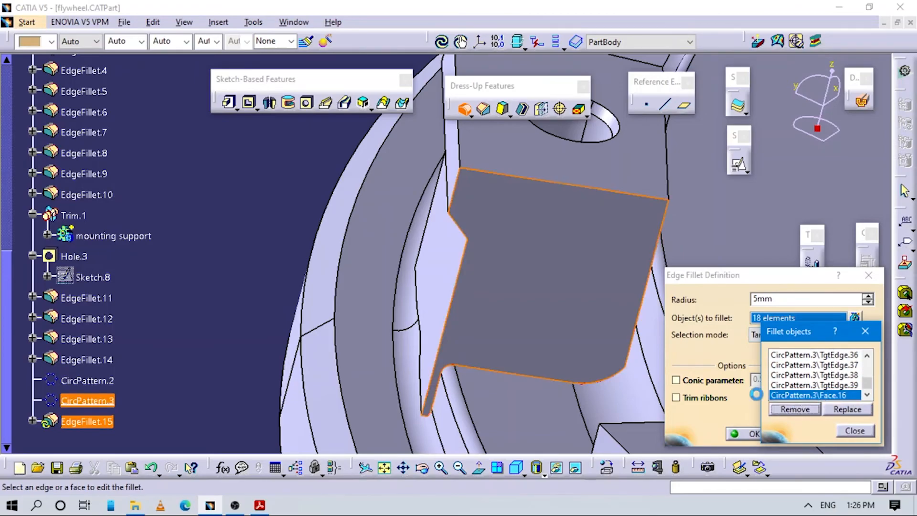
Step: Add the last two pad-to-rim base edges and apply the 5mm fillet, closing the extra fillet definition
middle_drag(588, 349, 546, 392)
click(510, 205)
middle_drag(527, 321, 471, 239)
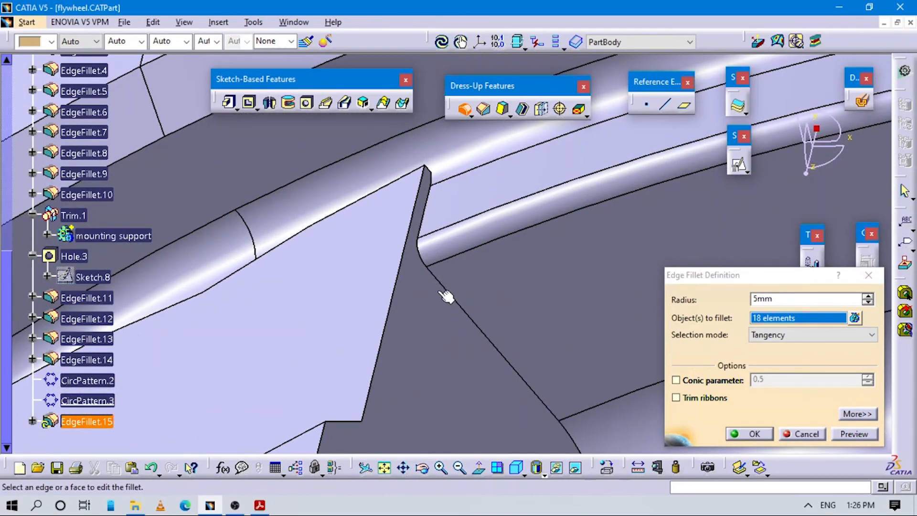
click(424, 252)
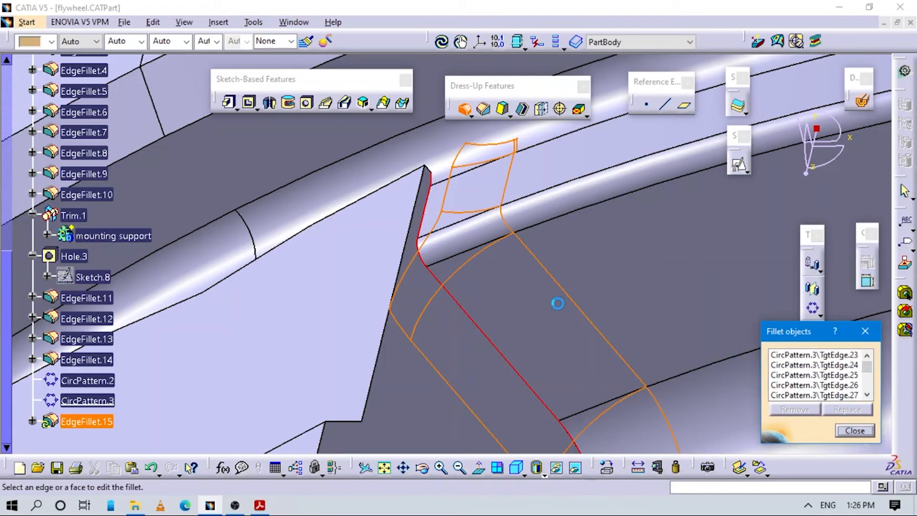
middle_drag(578, 280, 603, 415)
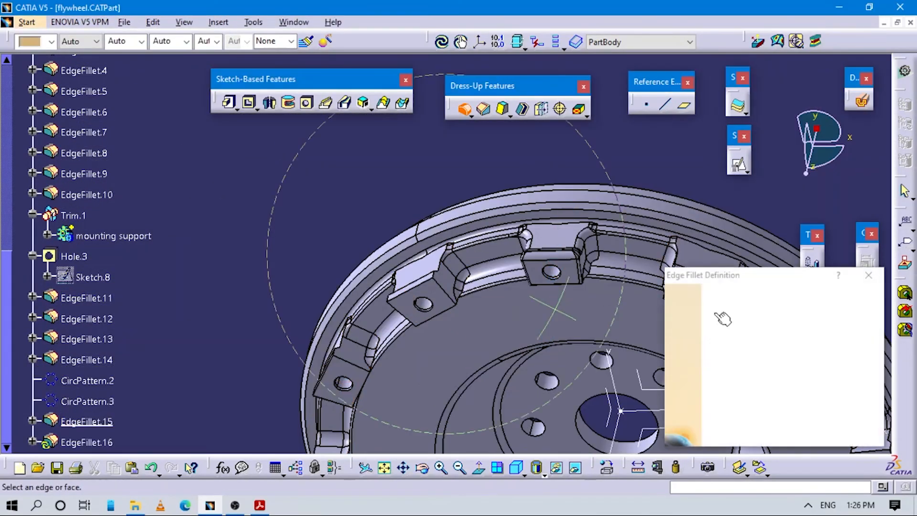
click(876, 274)
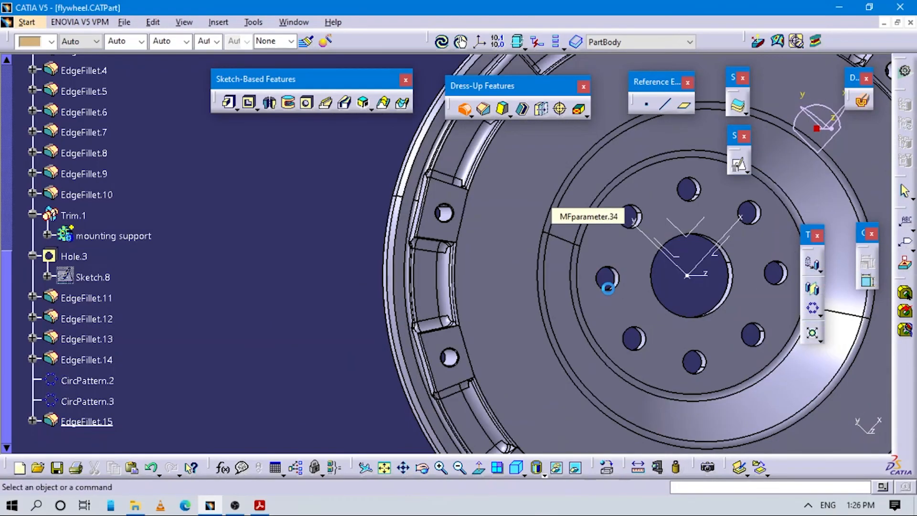
middle_drag(596, 195, 559, 146)
middle_drag(600, 169, 508, 148)
middle_drag(535, 284, 607, 225)
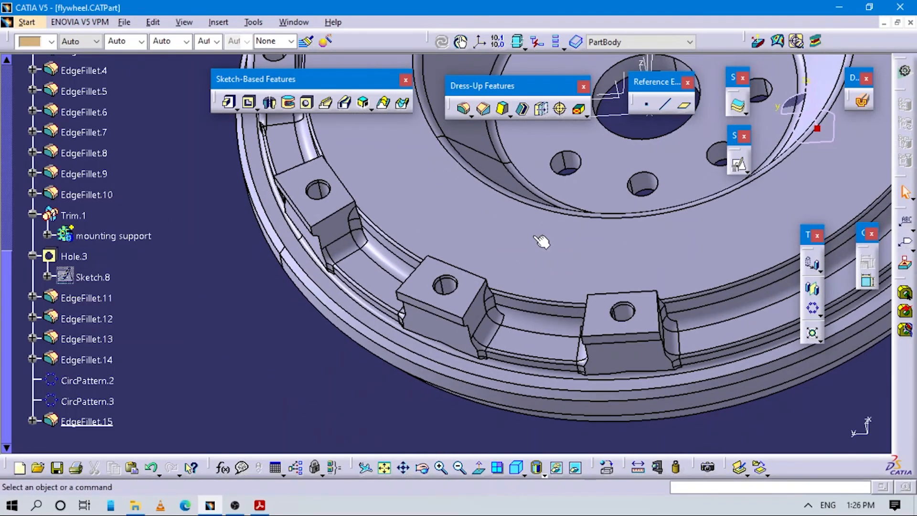
middle_drag(535, 237, 533, 205)
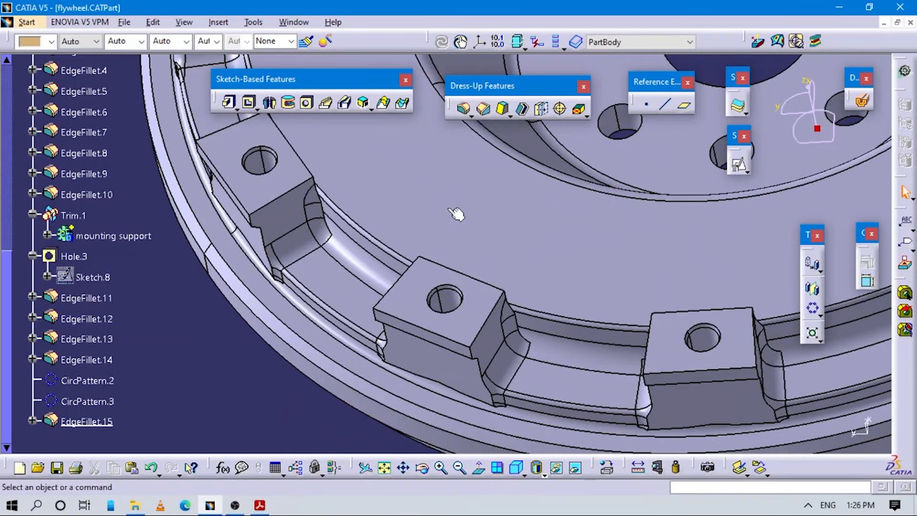
middle_drag(456, 214, 457, 178)
click(463, 108)
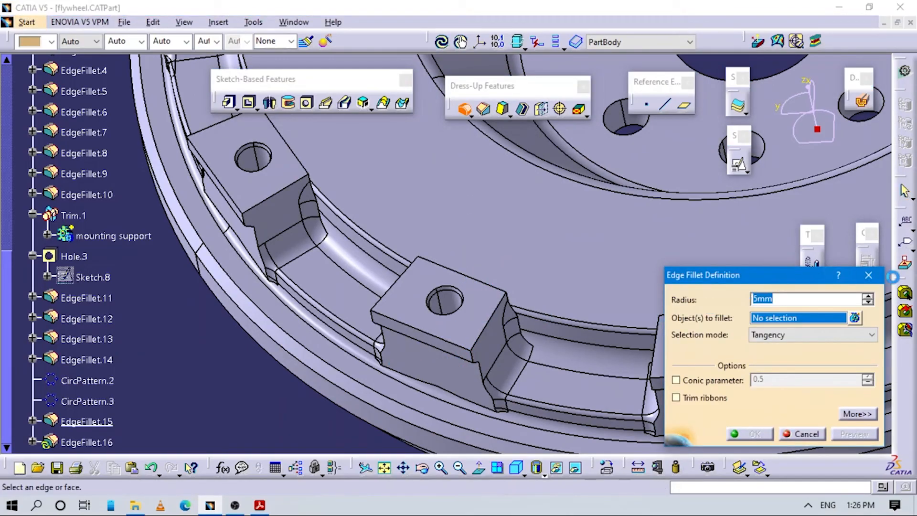
key(Escape)
Step: Check the fillet radius on the original mounting pad's top edge by opening its definition, and close it without changes
middle_drag(492, 250, 518, 323)
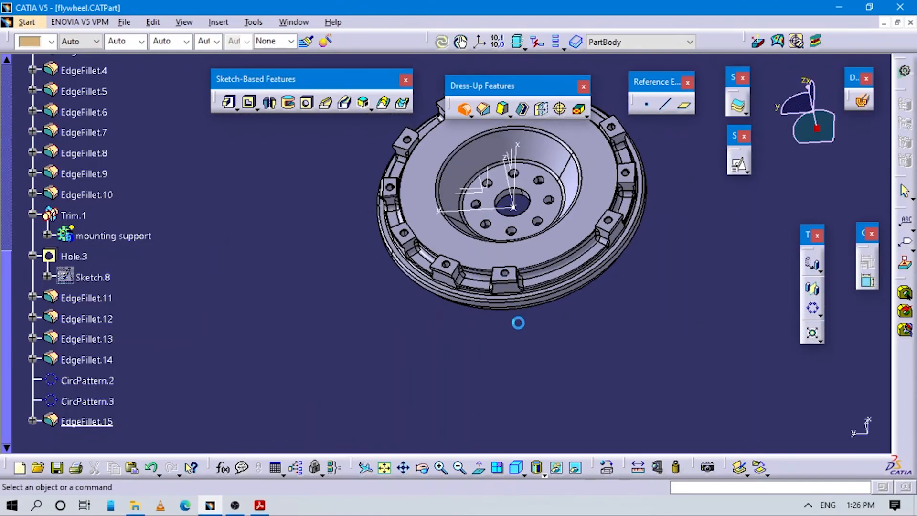
middle_drag(573, 235, 575, 328)
middle_drag(578, 425, 553, 280)
middle_drag(519, 227, 447, 69)
middle_drag(310, 246, 410, 62)
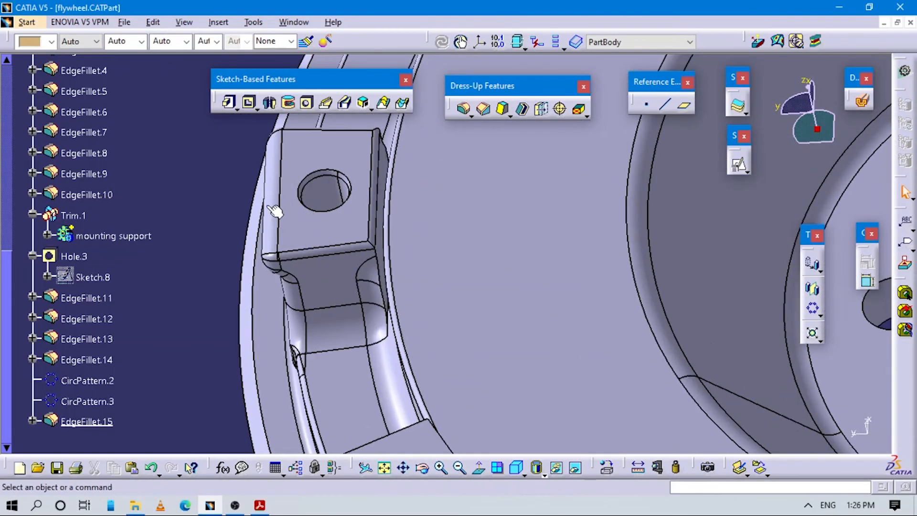
double_click(272, 199)
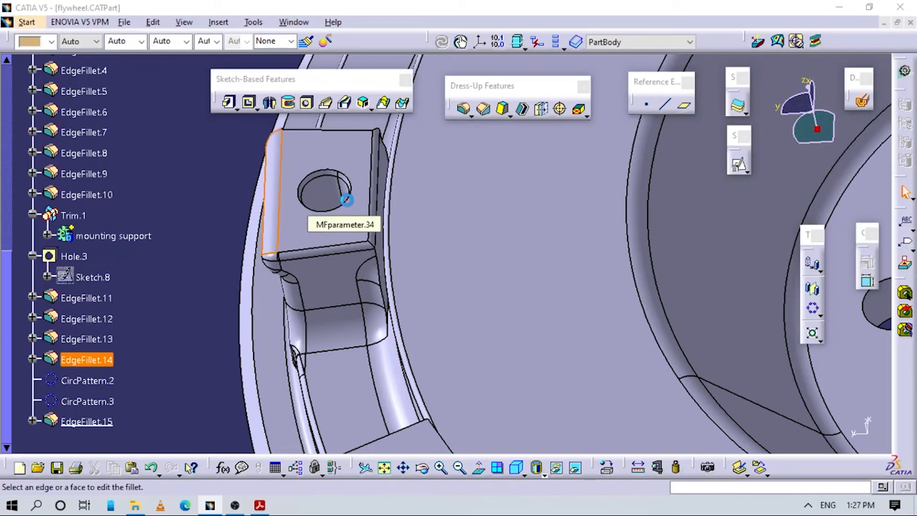
mouse_move(468, 198)
middle_down()
mouse_move(440, 250)
mouse_move(557, 260)
mouse_move(581, 282)
mouse_move(529, 245)
middle_up()
middle_drag(338, 212, 402, 261)
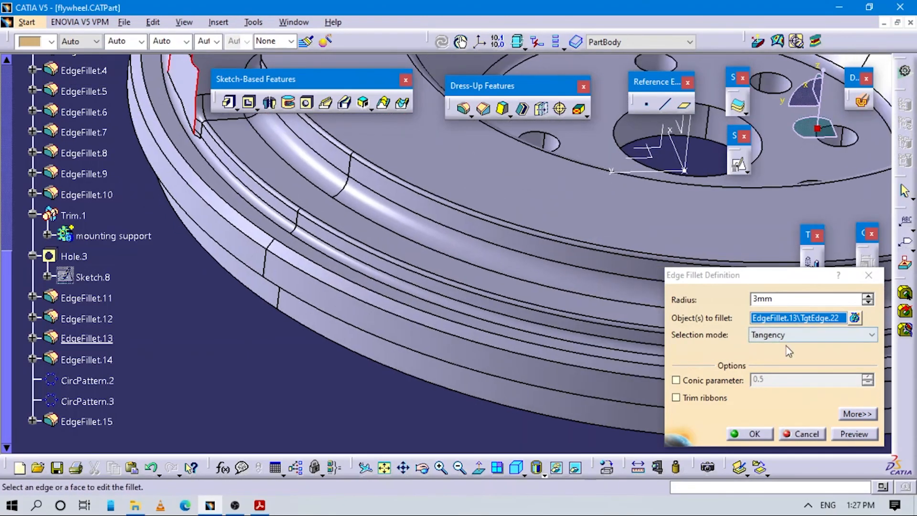
click(869, 275)
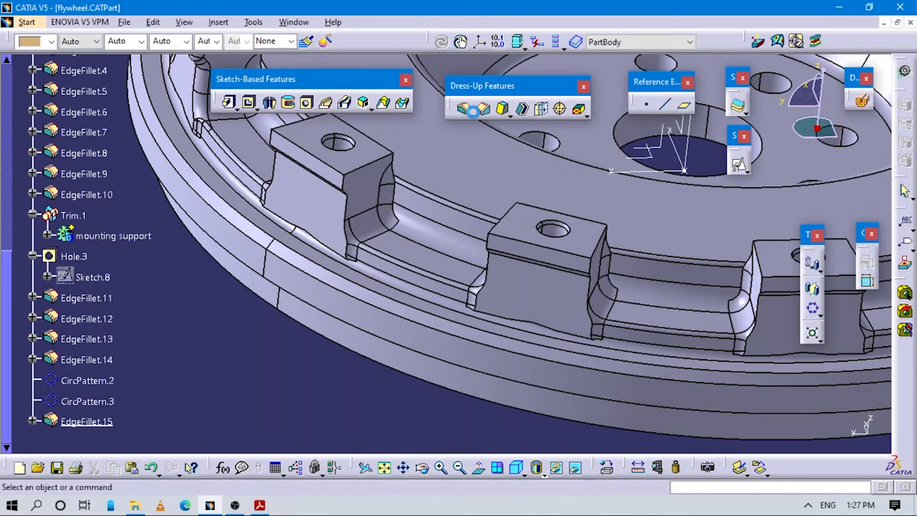
Step: Start a 1mm edge fillet on one patterned mounting pad, selecting two of its top edges and its top face
key(Return)
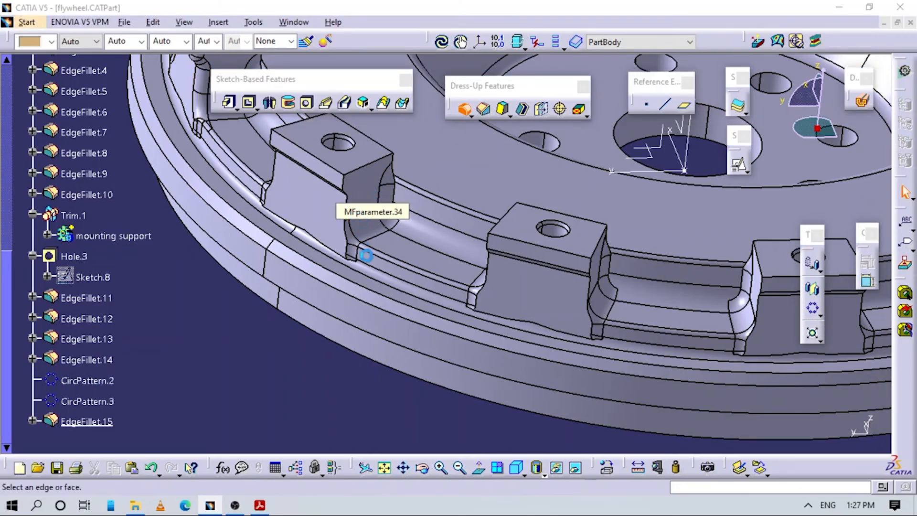
ctrl+middle_drag(441, 323, 367, 226)
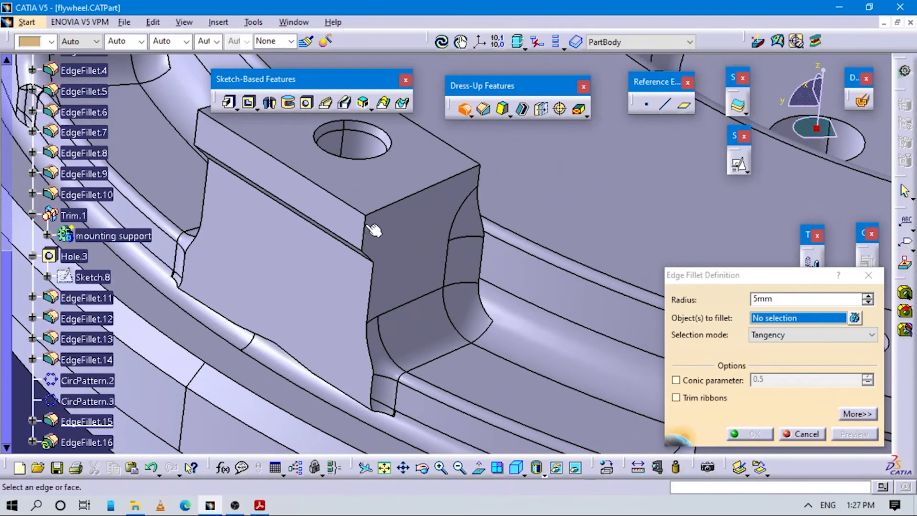
click(408, 205)
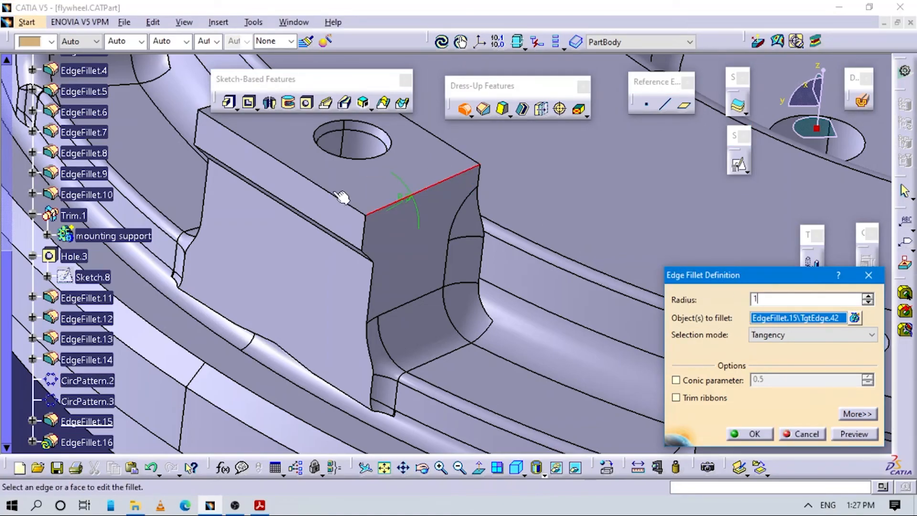
click(342, 199)
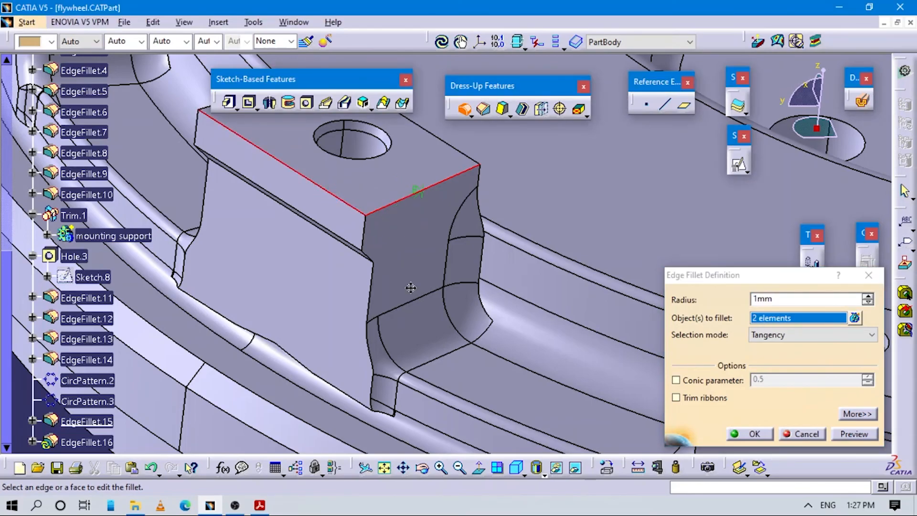
middle_drag(411, 288, 376, 230)
click(378, 231)
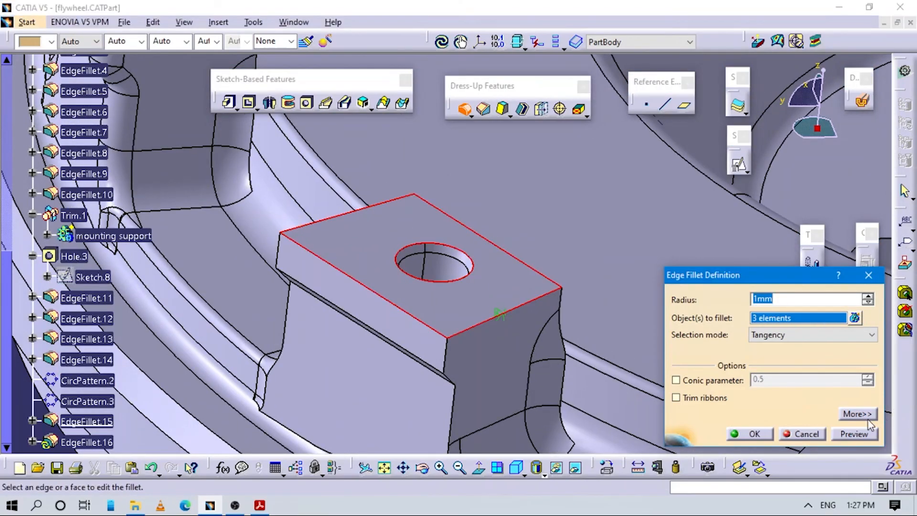
Step: Add the top faces of the neighbouring patterned mounting pads to the 1mm fillet objects
click(754, 435)
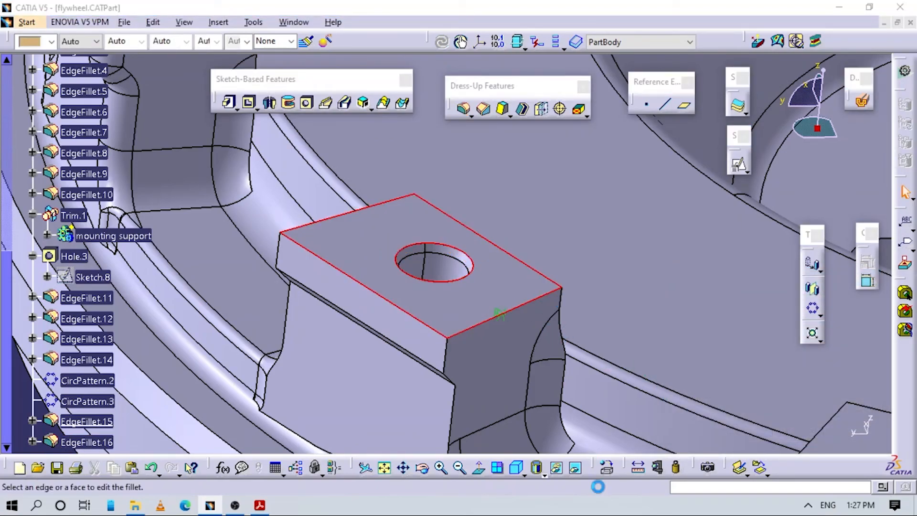
middle_drag(627, 383, 454, 144)
middle_drag(622, 335, 522, 352)
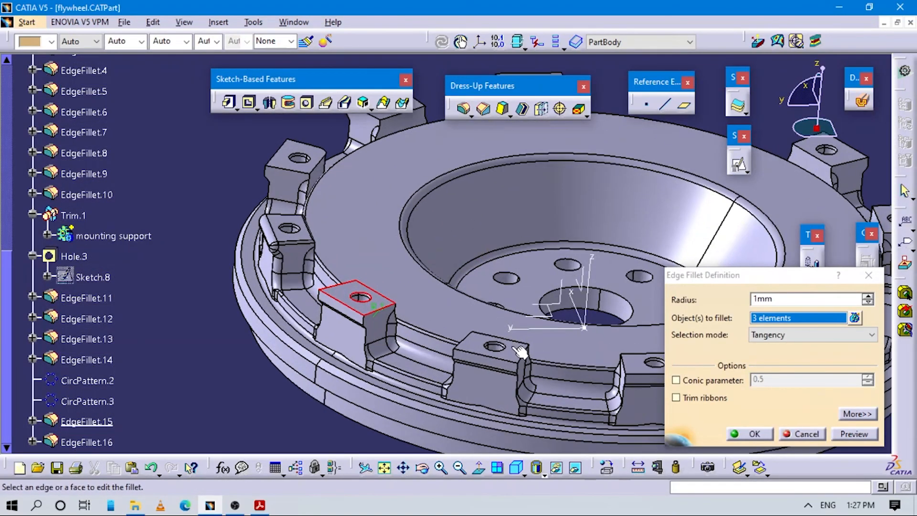
click(521, 352)
middle_drag(306, 134, 358, 262)
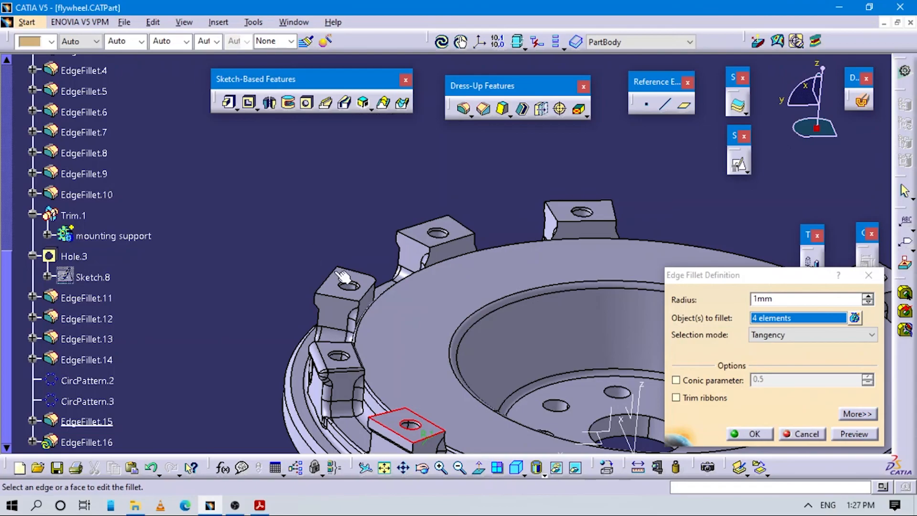
click(421, 232)
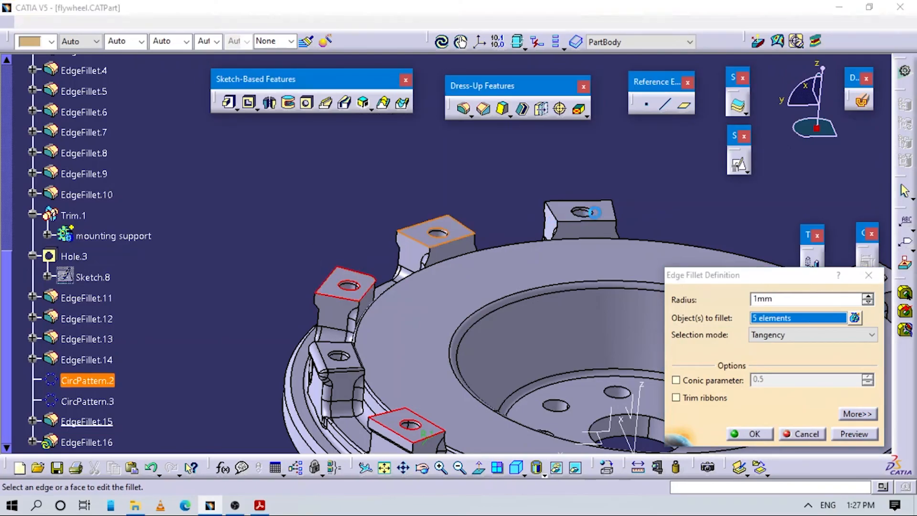
click(563, 209)
Step: Add the top faces of the remaining patterned pads and apply the 1mm fillet
middle_drag(402, 276, 281, 276)
middle_drag(506, 283, 300, 258)
middle_drag(539, 258, 366, 247)
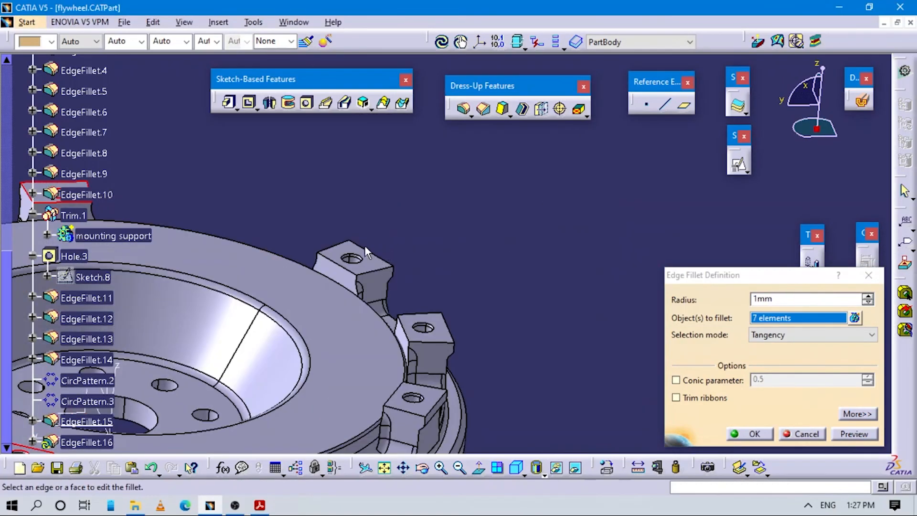
click(379, 271)
click(424, 330)
click(413, 399)
middle_drag(304, 416, 514, 214)
middle_drag(395, 353, 463, 334)
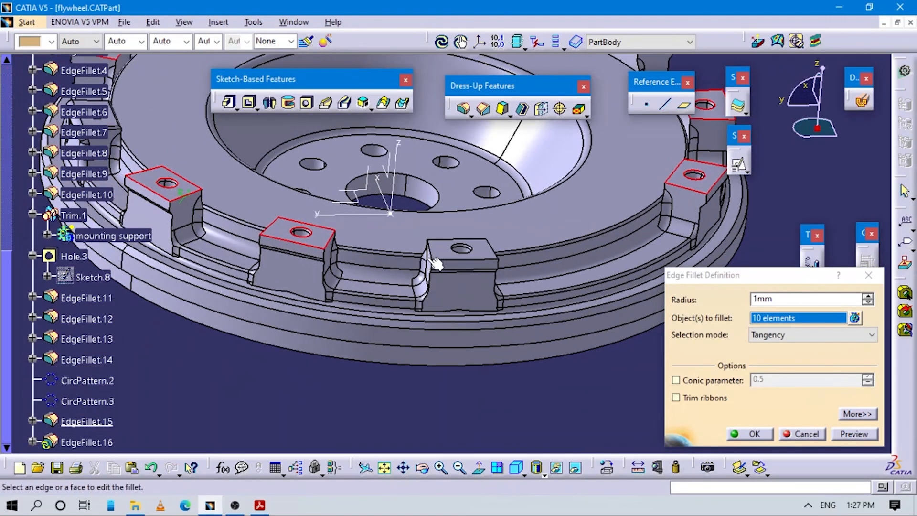
click(761, 433)
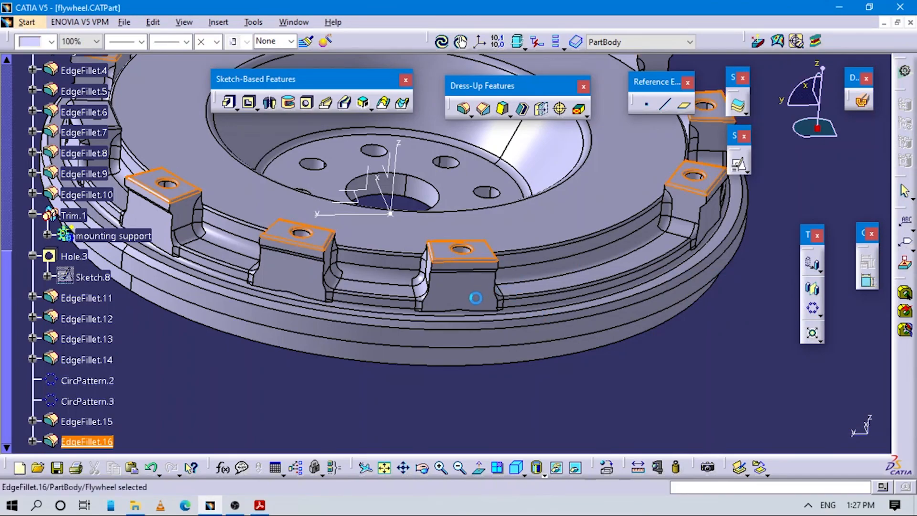
click(463, 108)
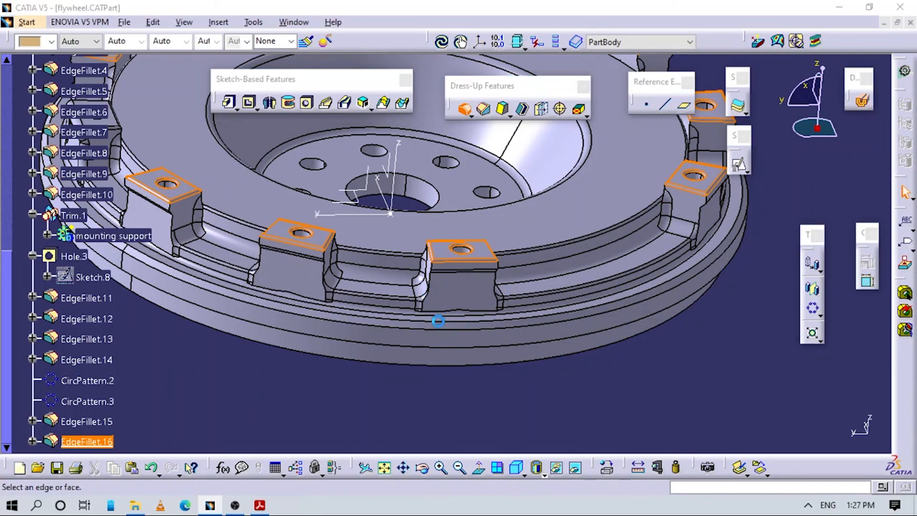
ctrl+middle_drag(429, 254, 393, 316)
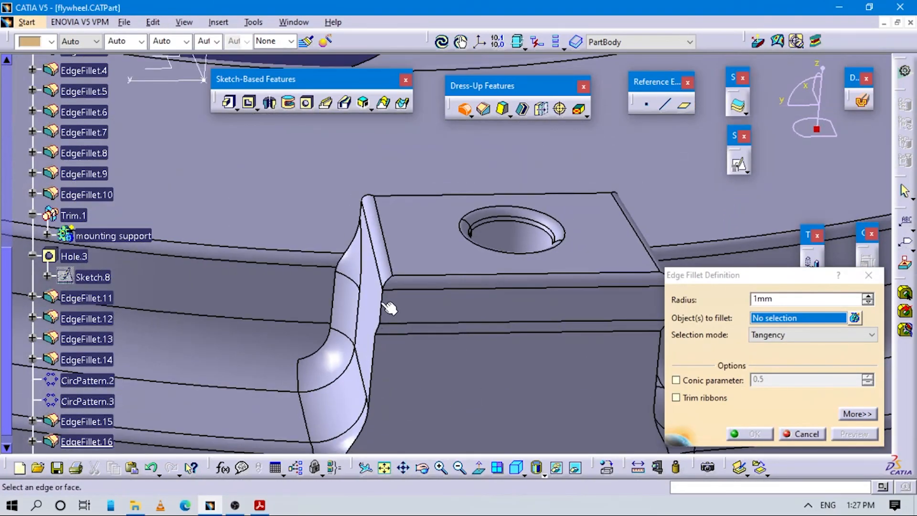
click(382, 303)
middle_drag(518, 371, 370, 315)
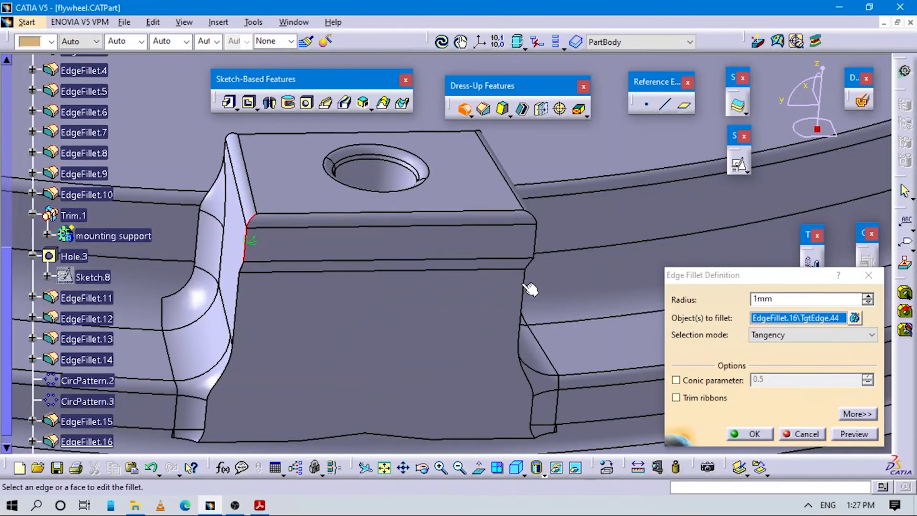
click(537, 242)
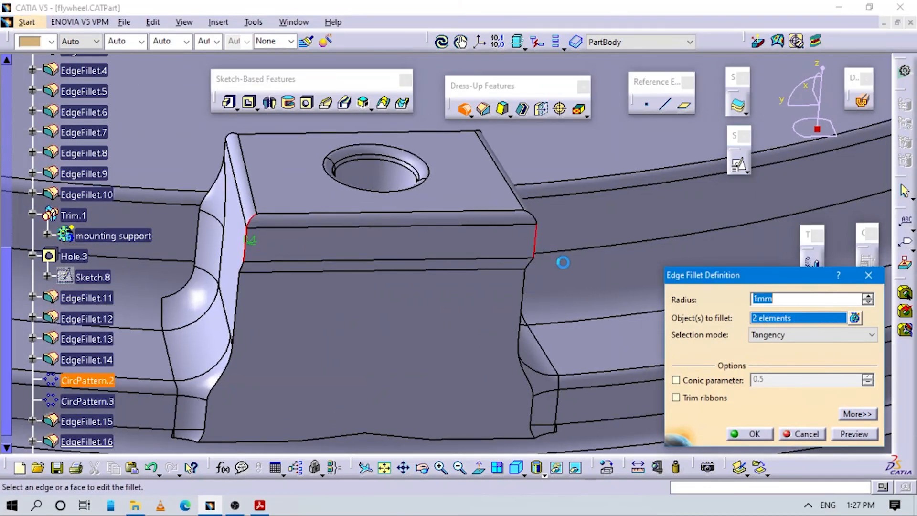
click(869, 276)
Step: Clear the selection, switch to the isometric view and inspect the whole flywheel from above
ctrl+middle_drag(546, 279, 433, 381)
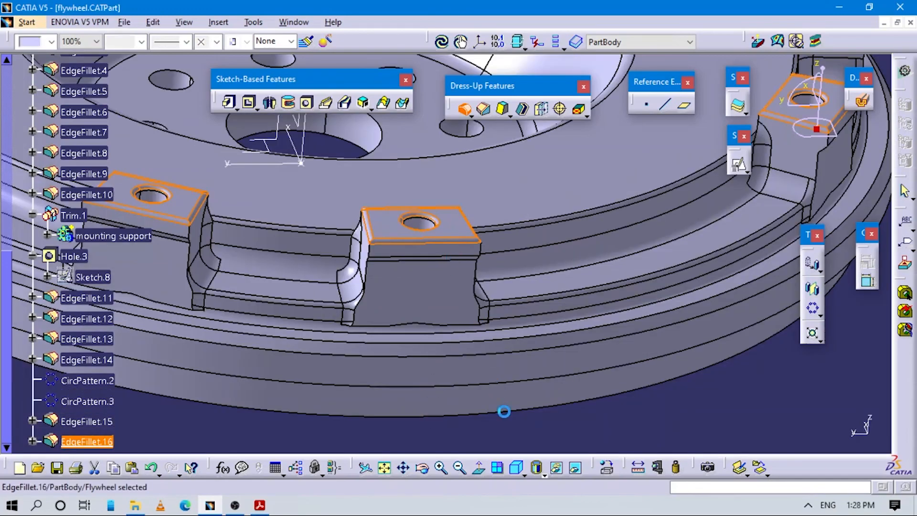
click(535, 428)
click(516, 467)
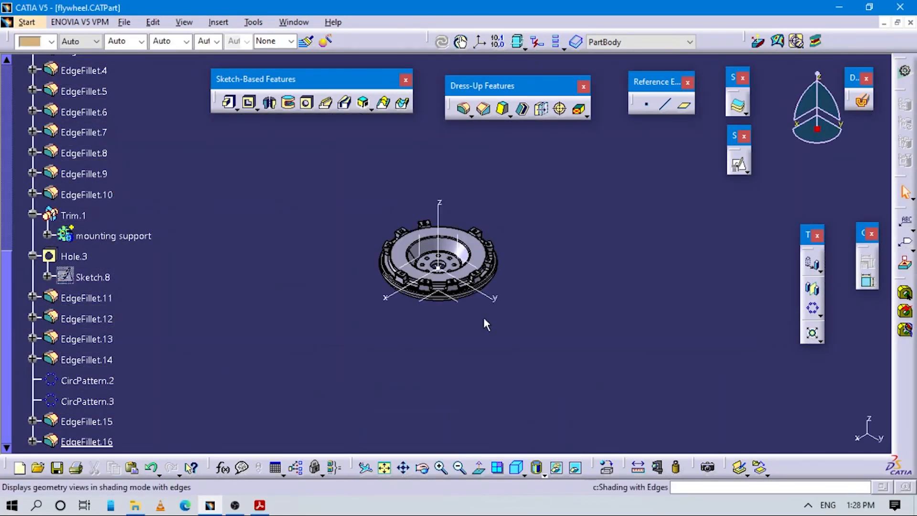
ctrl+middle_drag(436, 214, 442, 129)
middle_drag(457, 248, 520, 339)
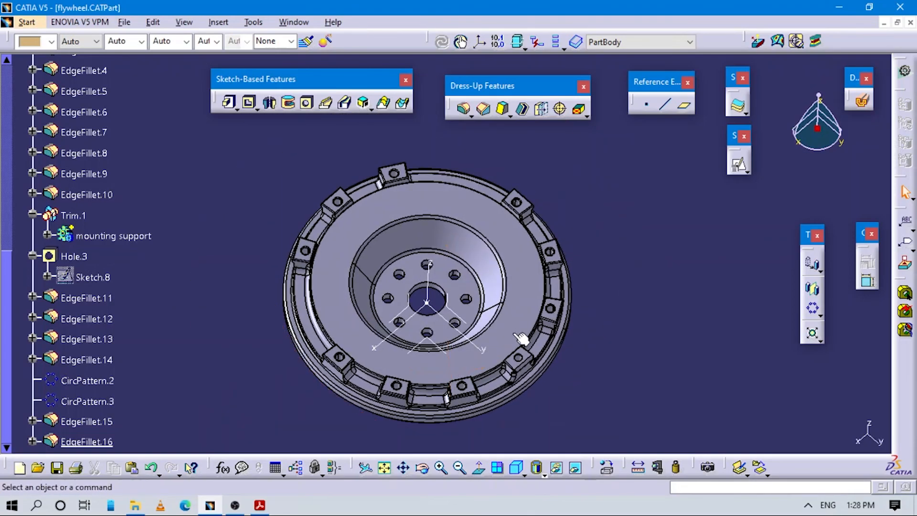
Step: Switch to Acrobat Reader to check the flywheel drawing and the Q4 mounting support illustration, and return to CATIA
key(alt+Tab)
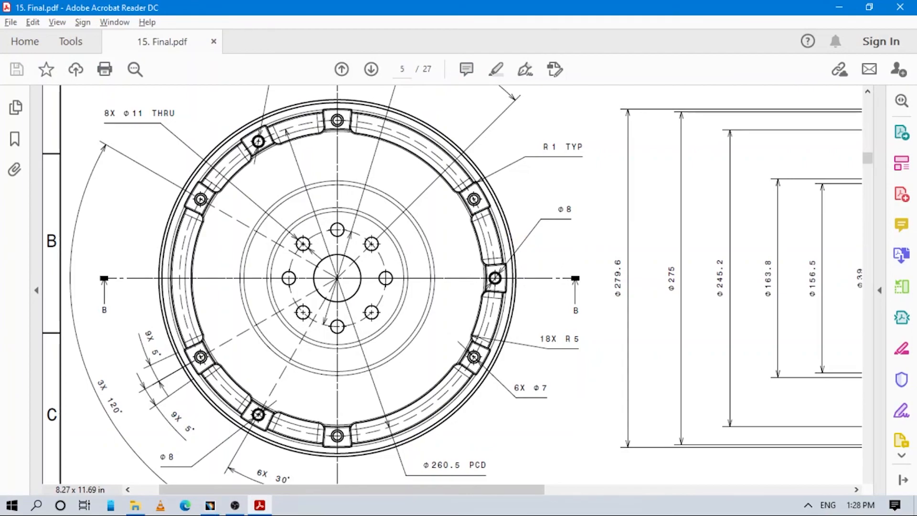
scroll(527, 250, down, 4)
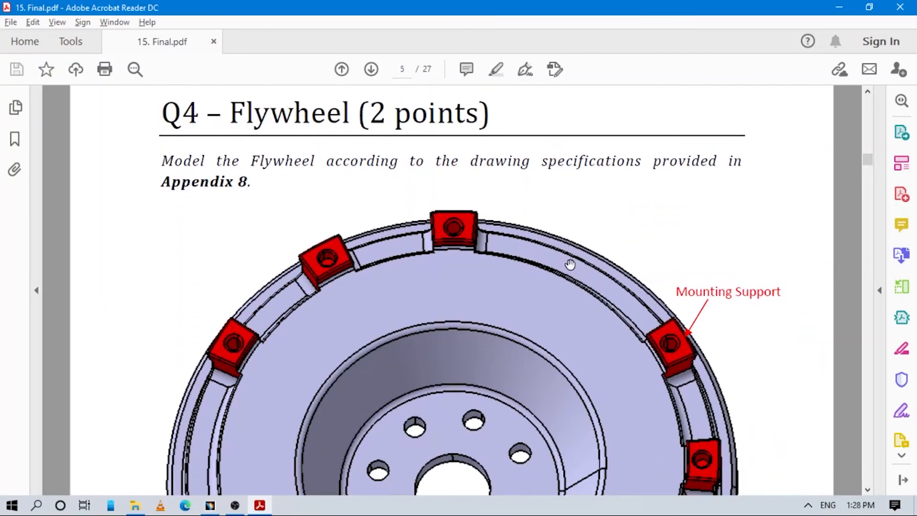
key(alt+Tab)
Step: Collapse the PartBody branch in the specification tree
scroll(123, 189, up, 5)
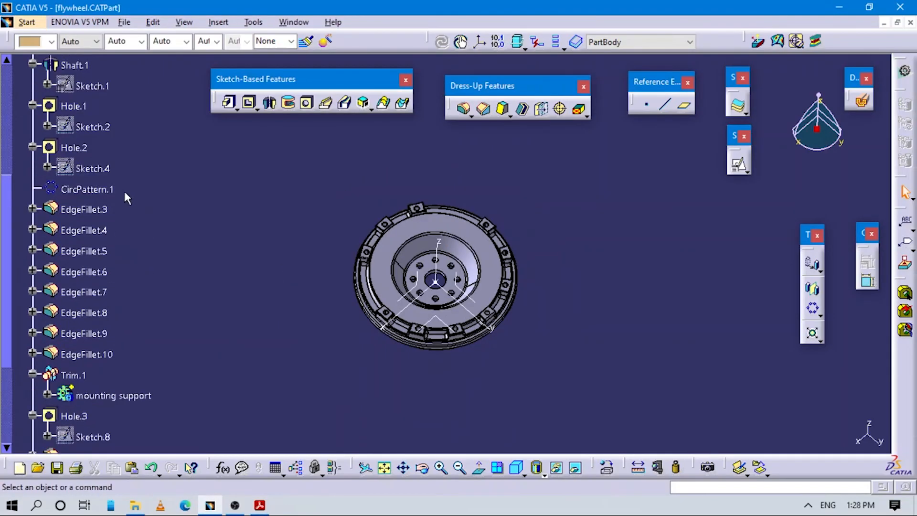
scroll(124, 192, up, 8)
scroll(28, 299, down, 3)
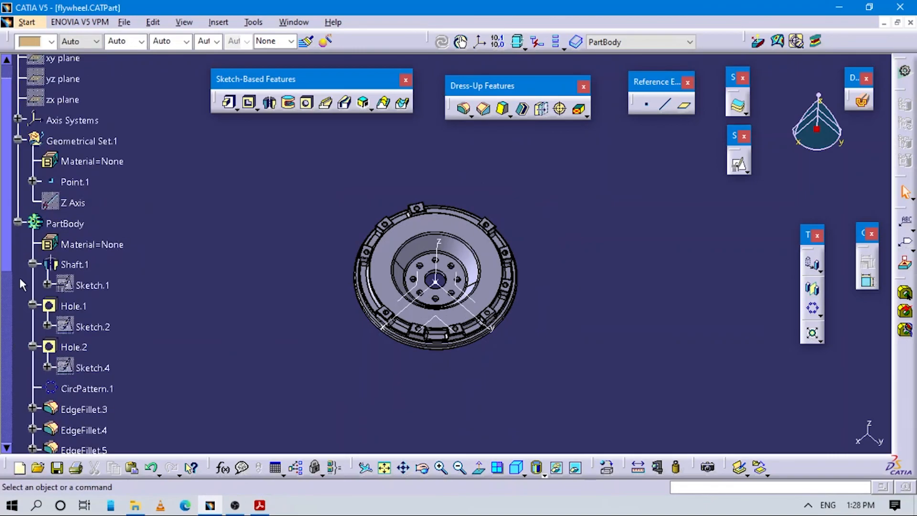
click(18, 223)
Step: Inspect the filleted mounting pads up close and return the flywheel to the isometric view
middle_drag(454, 358, 262, 153)
middle_drag(389, 237, 506, 440)
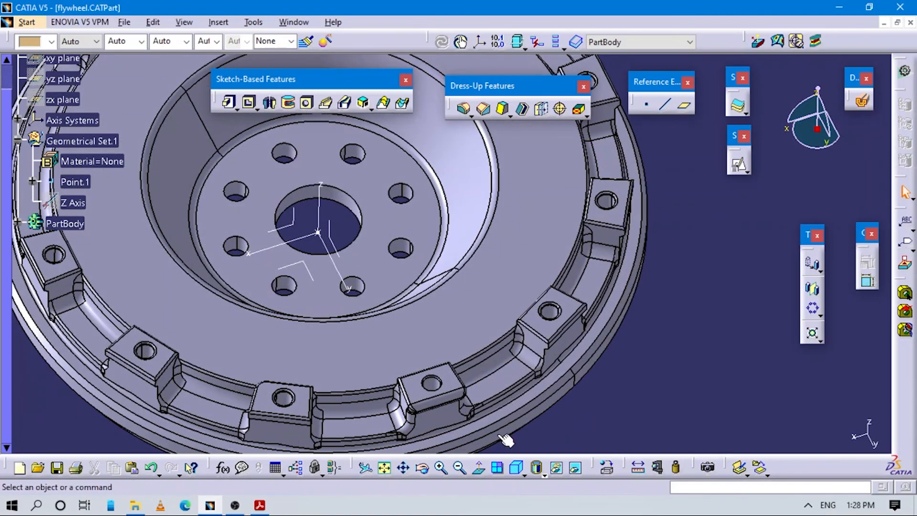
click(517, 470)
middle_drag(422, 366, 454, 319)
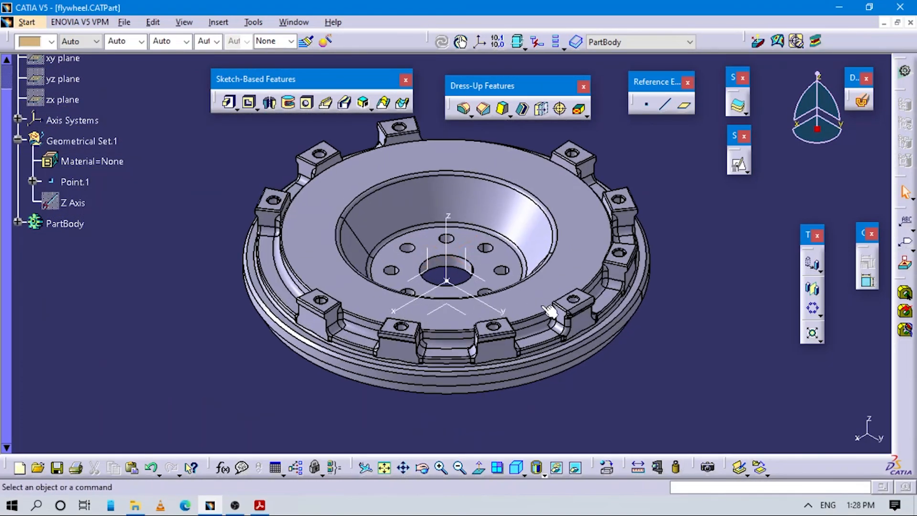